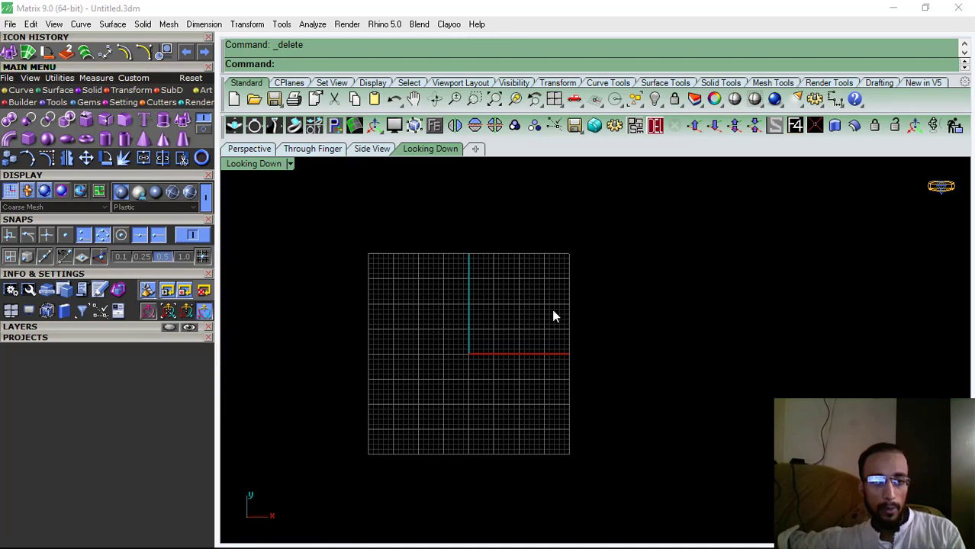
{"action": "mouse_move", "coordinate": [498, 325]}
{"action": "right_mouse_down"}
{"action": "mouse_move", "coordinate": [542, 322]}
{"action": "mouse_move", "coordinate": [499, 323]}
{"action": "right_mouse_up"}
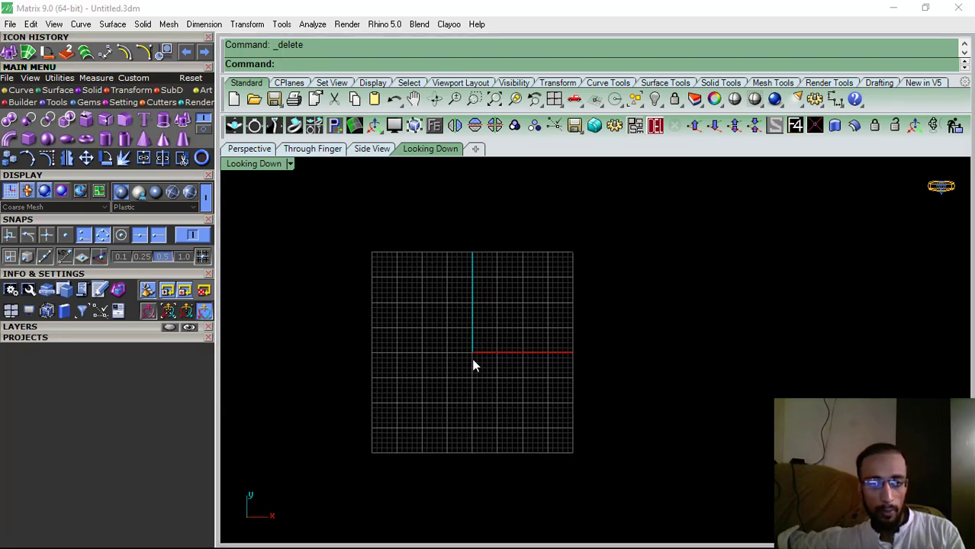
{"action": "scroll", "coordinate": [472, 355], "scroll_direction": "up", "scroll_amount": 2}
{"action": "mouse_move", "coordinate": [466, 353]}
{"action": "right_mouse_down"}
{"action": "mouse_move", "coordinate": [483, 360]}
{"action": "mouse_move", "coordinate": [459, 359]}
{"action": "right_mouse_up"}
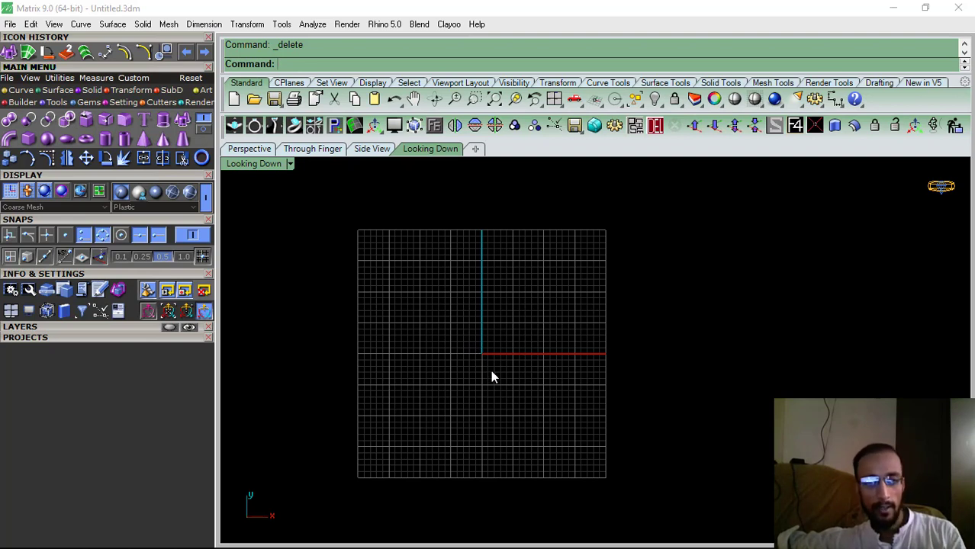
{"action": "mouse_move", "coordinate": [484, 363]}
{"action": "right_mouse_down"}
{"action": "mouse_move", "coordinate": [505, 363]}
{"action": "mouse_move", "coordinate": [473, 364]}
{"action": "right_mouse_up"}
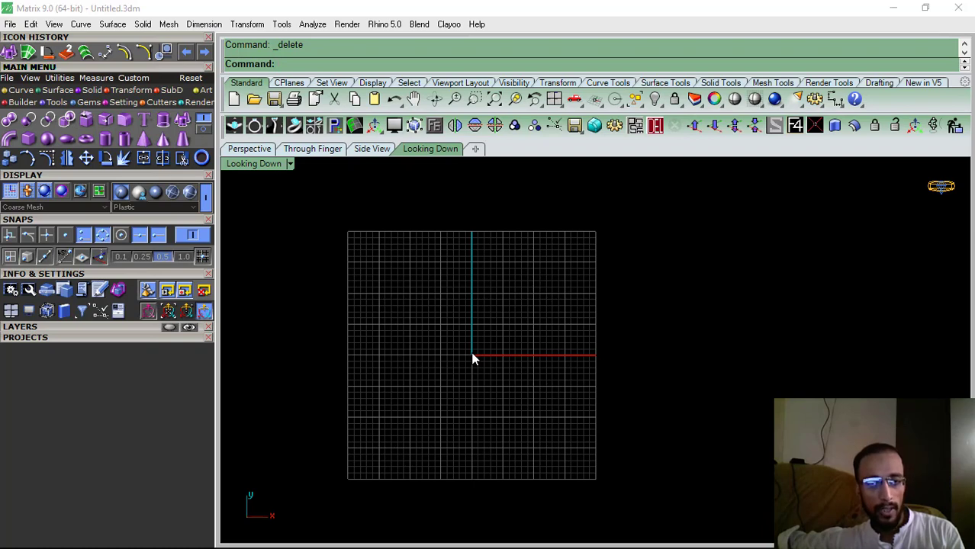
{"action": "scroll", "coordinate": [473, 358], "scroll_direction": "up", "scroll_amount": 2}
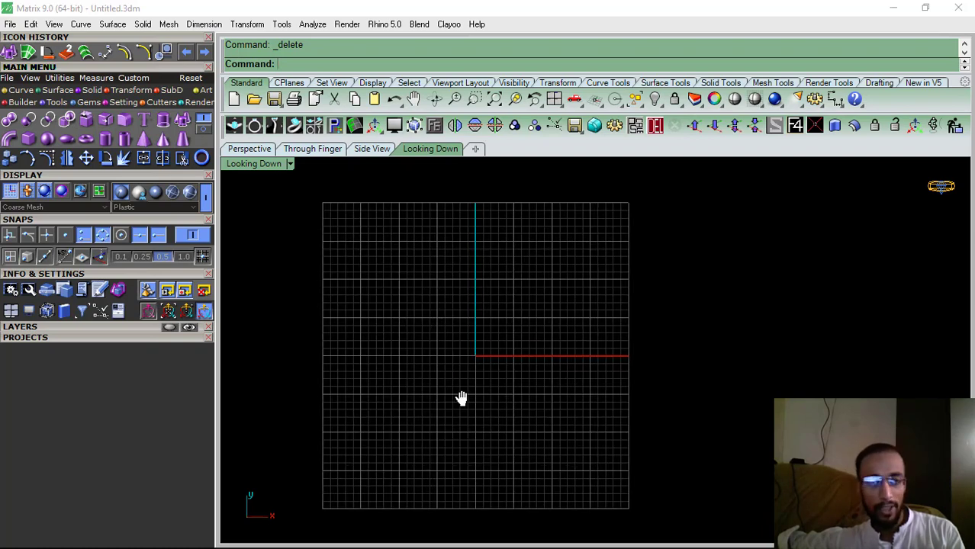
{"action": "right_click_drag", "start_coordinate": [459, 396], "coordinate": [473, 396]}
{"action": "scroll", "coordinate": [512, 345], "scroll_direction": "down", "scroll_amount": 2}
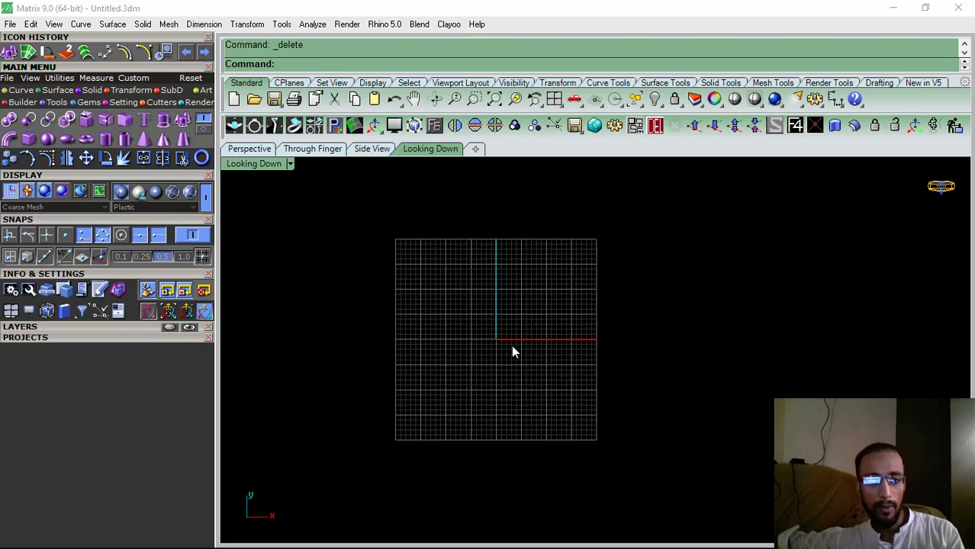
{"action": "right_click_drag", "start_coordinate": [512, 345], "coordinate": [481, 377]}
{"action": "scroll", "coordinate": [470, 349], "scroll_direction": "up", "scroll_amount": 2}
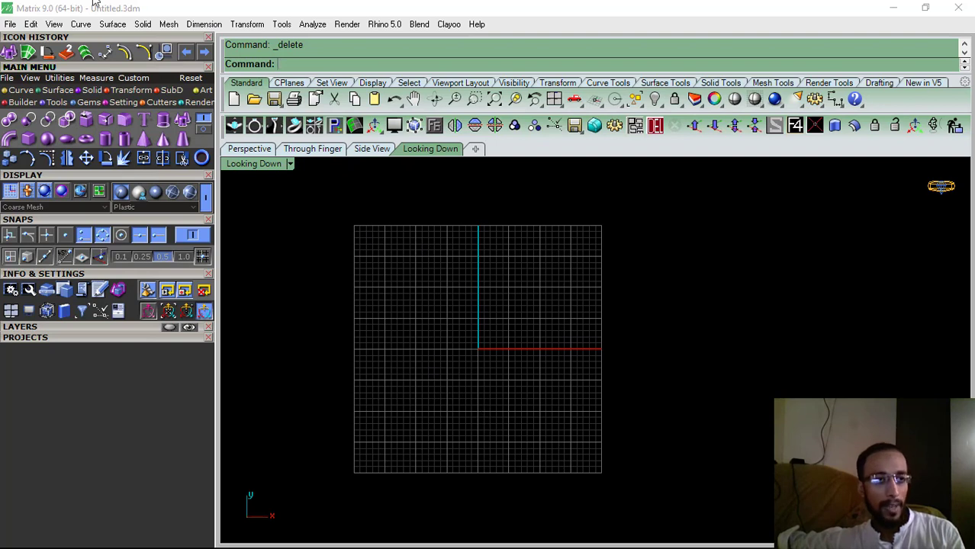
Draw a rectangle starting at the origin with a length of 15 and a width of 10
{"action": "left_click", "coordinate": [21, 90]}
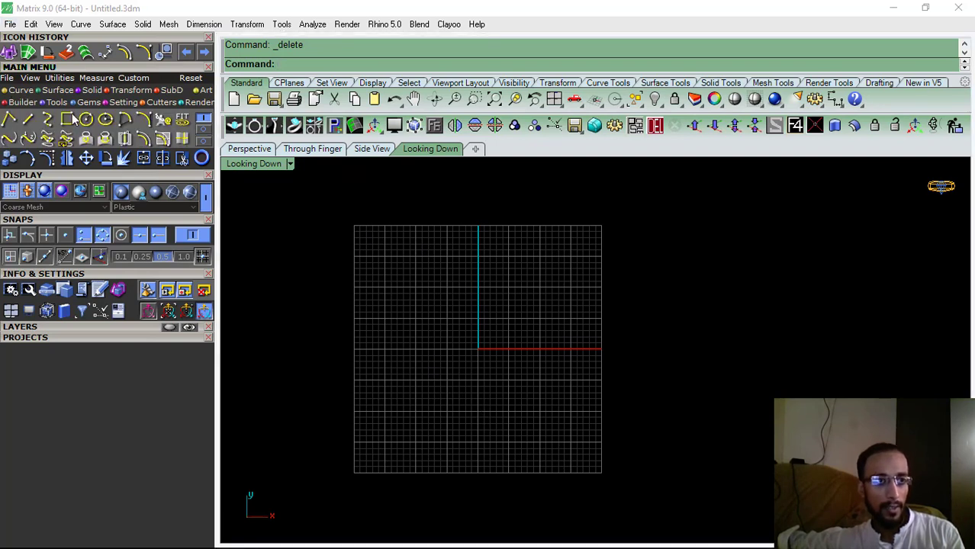
{"action": "right_click_drag", "start_coordinate": [422, 335], "coordinate": [453, 358]}
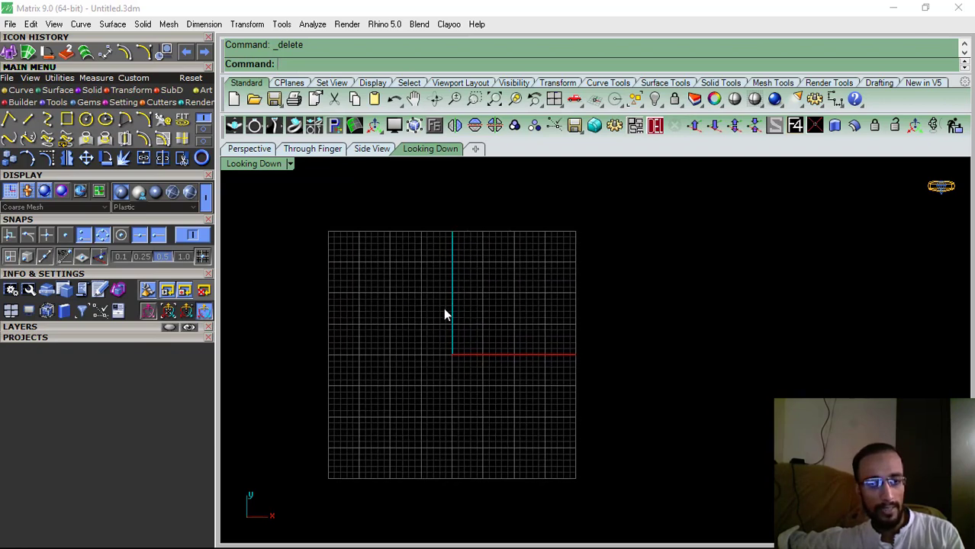
{"action": "left_click", "coordinate": [68, 121]}
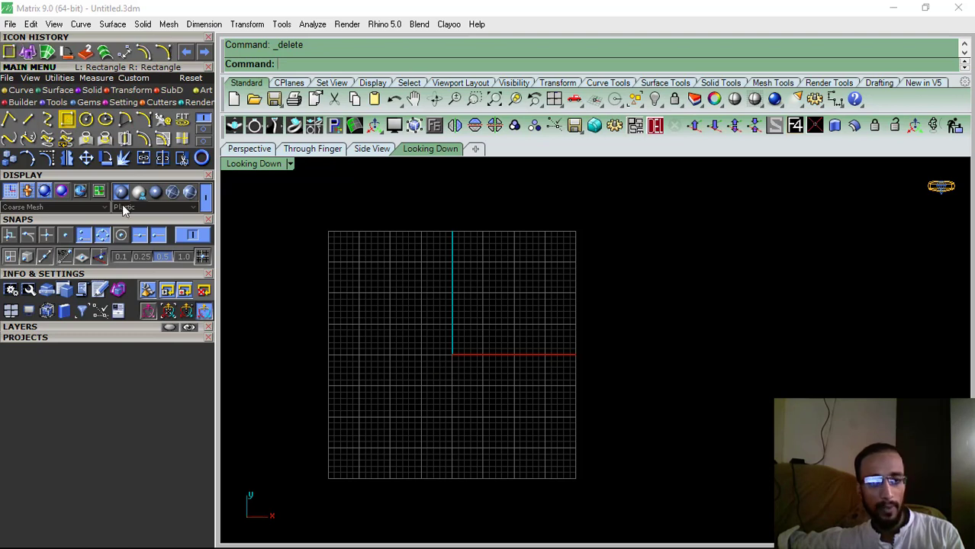
{"action": "left_click", "coordinate": [795, 128]}
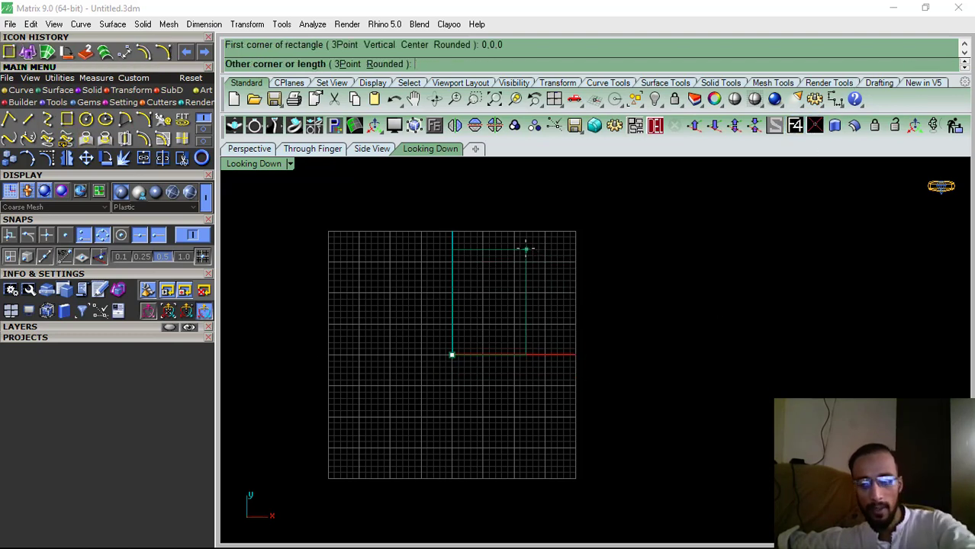
{"action": "type", "text": "15"}
{"action": "key", "text": "Return"}
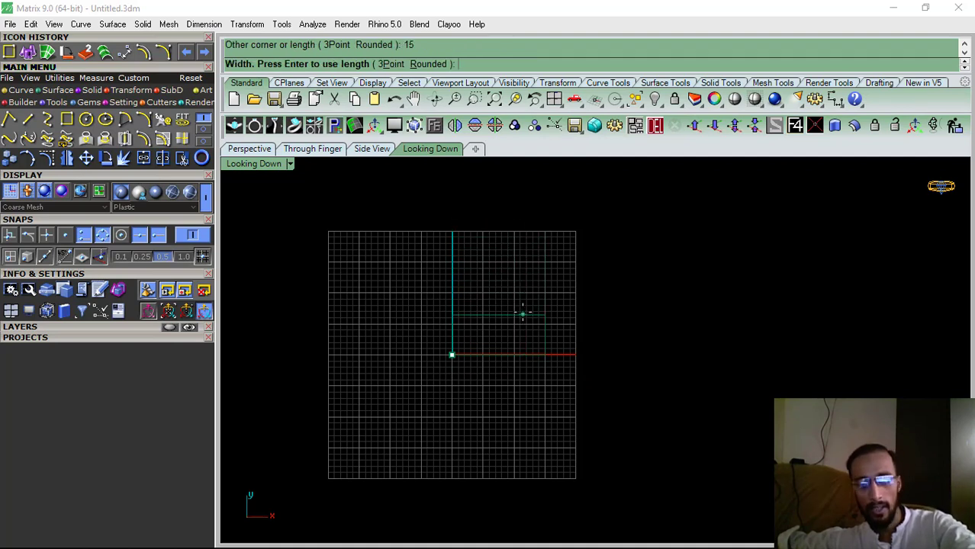
{"action": "key", "text": "Return"}
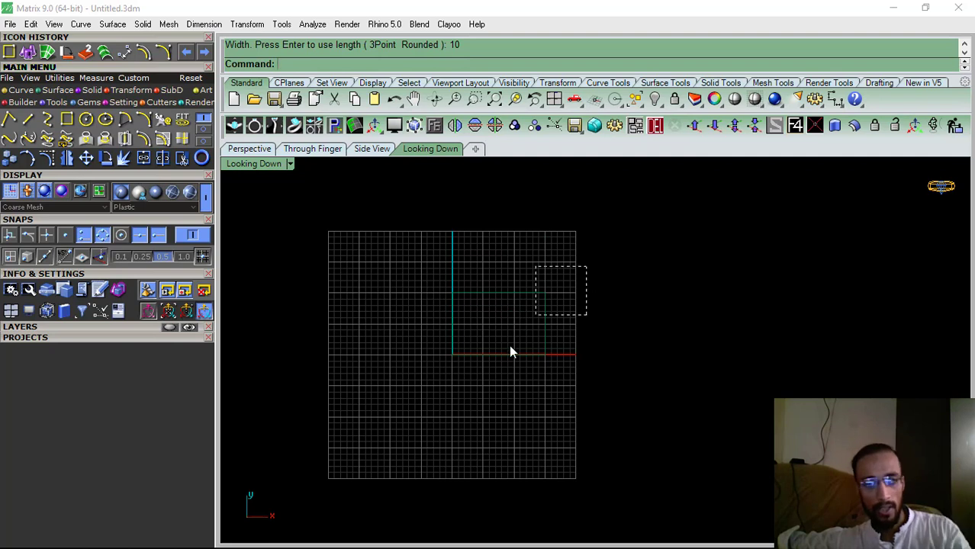
Assign the rectangle to the User 01 layer and center it on the origin
{"action": "left_click", "coordinate": [512, 354]}
{"action": "left_click", "coordinate": [118, 326]}
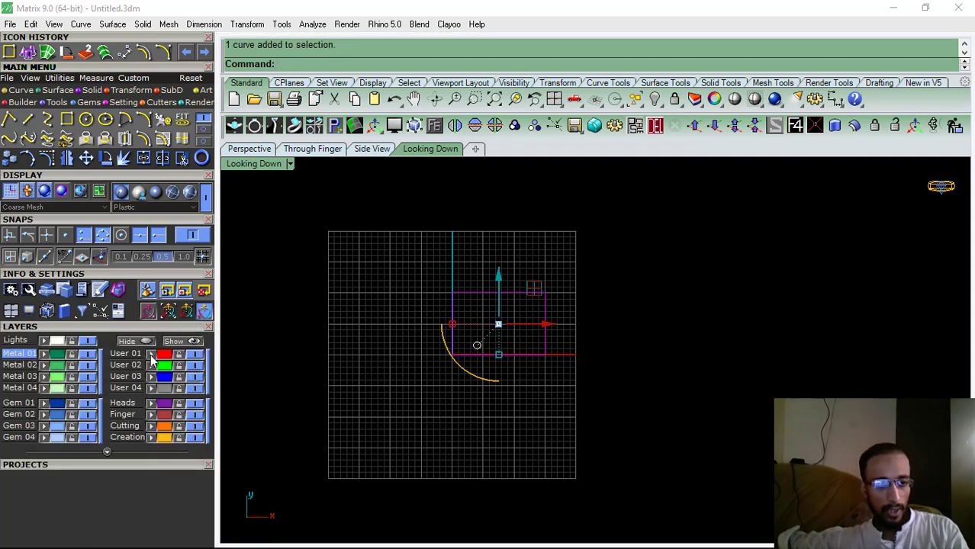
{"action": "left_click", "coordinate": [59, 78]}
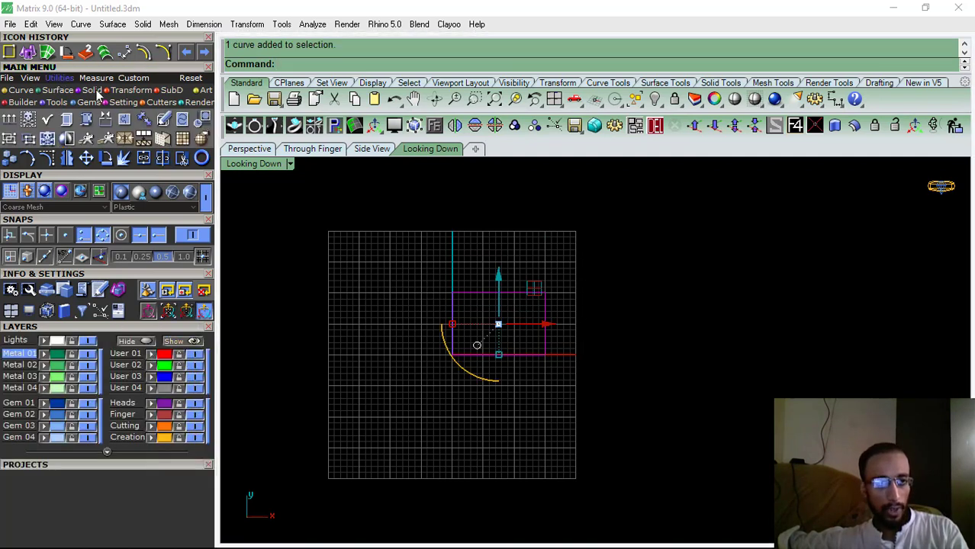
{"action": "left_click", "coordinate": [203, 120]}
{"action": "left_click", "coordinate": [509, 370]}
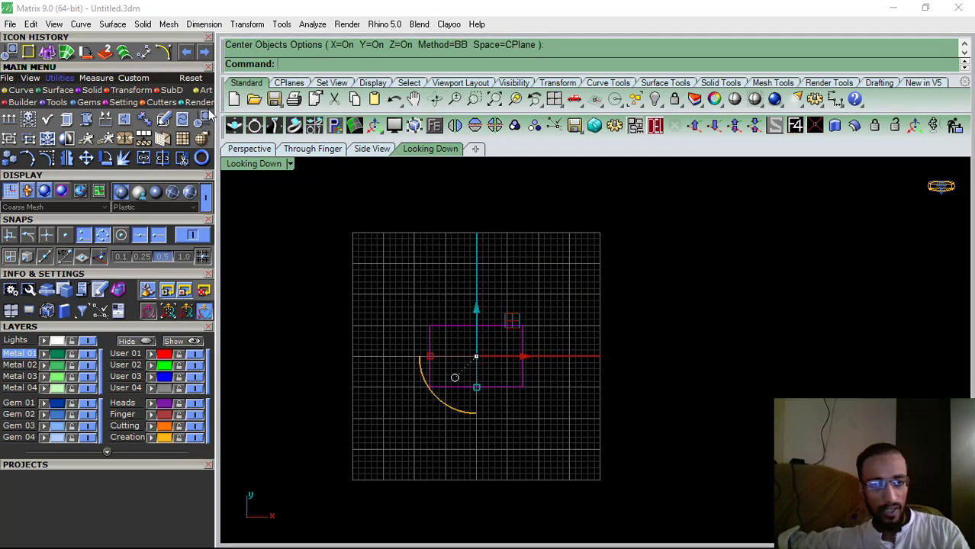
Rotate the rectangle 90 degrees about the origin so it stands upright, and lock the User 01 layer
{"action": "left_click", "coordinate": [106, 158]}
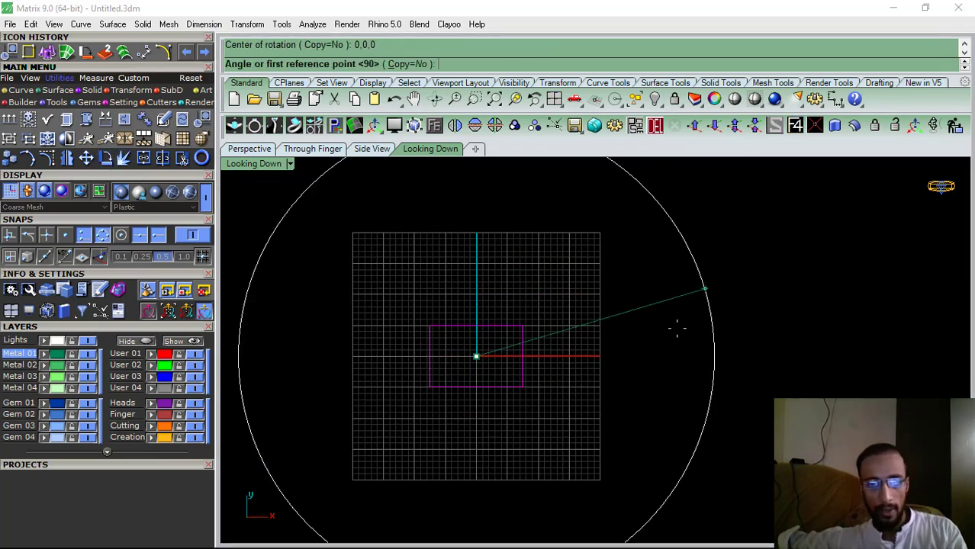
{"action": "left_click", "coordinate": [694, 357]}
{"action": "left_click", "coordinate": [461, 212]}
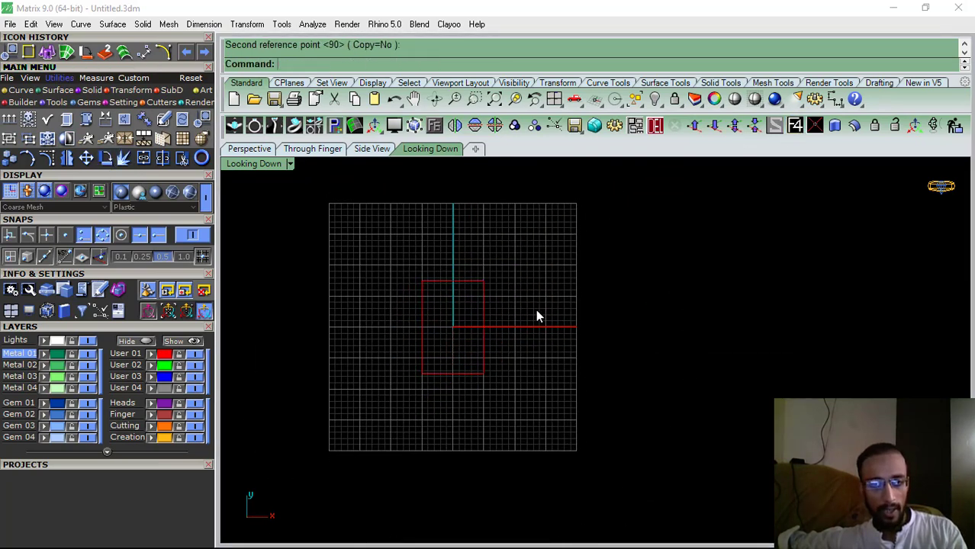
{"action": "right_click_drag", "start_coordinate": [560, 293], "coordinate": [583, 305]}
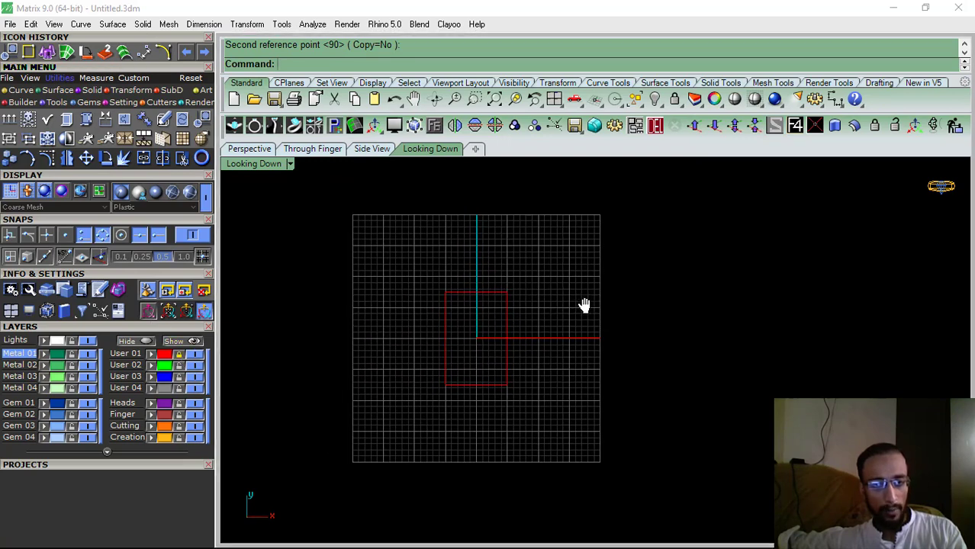
{"action": "mouse_move", "coordinate": [477, 330]}
{"action": "right_mouse_down"}
{"action": "mouse_move", "coordinate": [505, 333]}
{"action": "mouse_move", "coordinate": [465, 328]}
{"action": "right_mouse_up"}
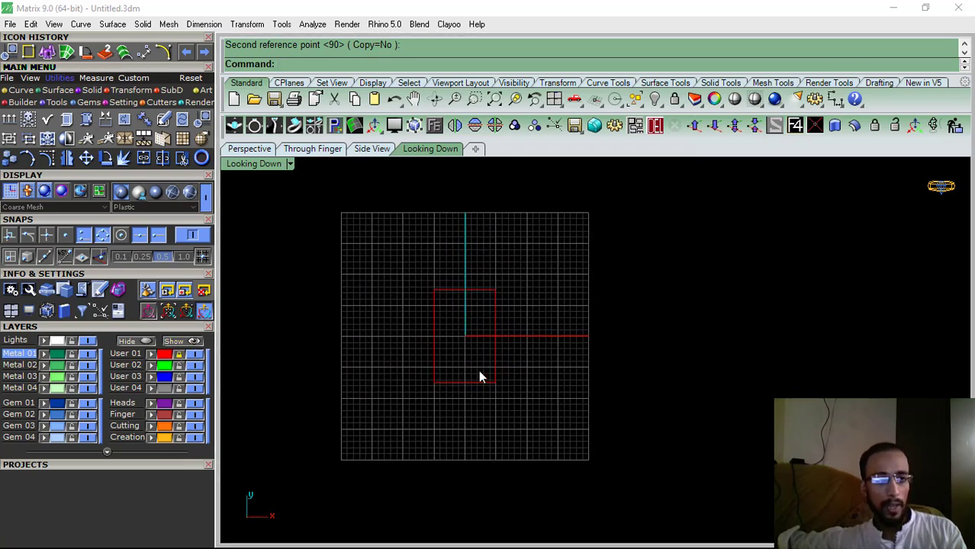
Draw a direction arc from the rectangle's upper-right corner to its lower-right corner, bowing inward to about the vertical axis
{"action": "left_click", "coordinate": [21, 90]}
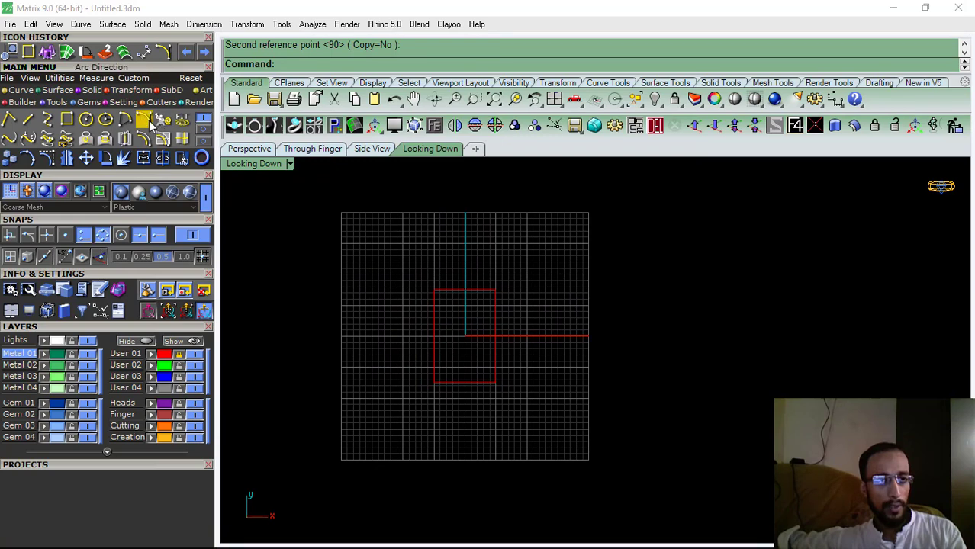
{"action": "left_click", "coordinate": [144, 121]}
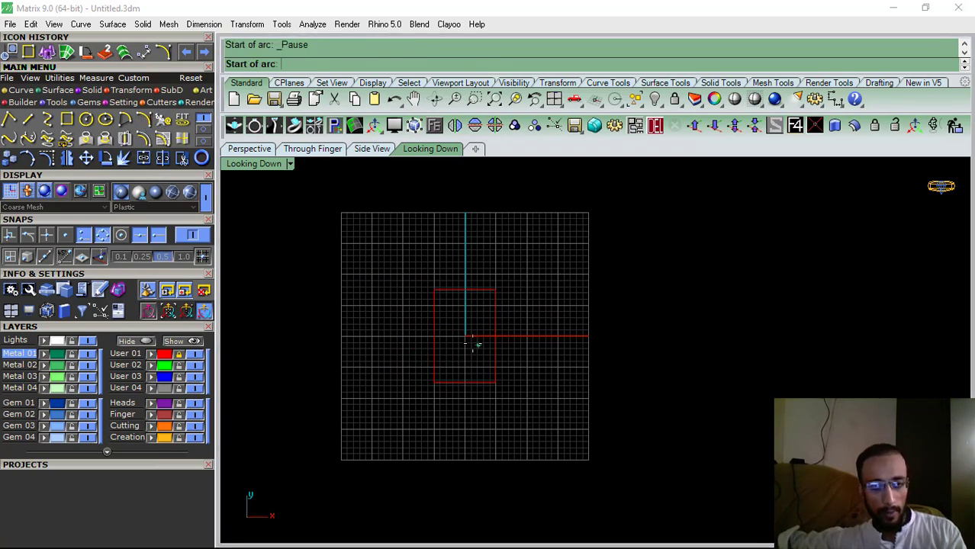
{"action": "scroll", "coordinate": [482, 316], "scroll_direction": "up", "scroll_amount": 2}
{"action": "left_click", "coordinate": [502, 278]}
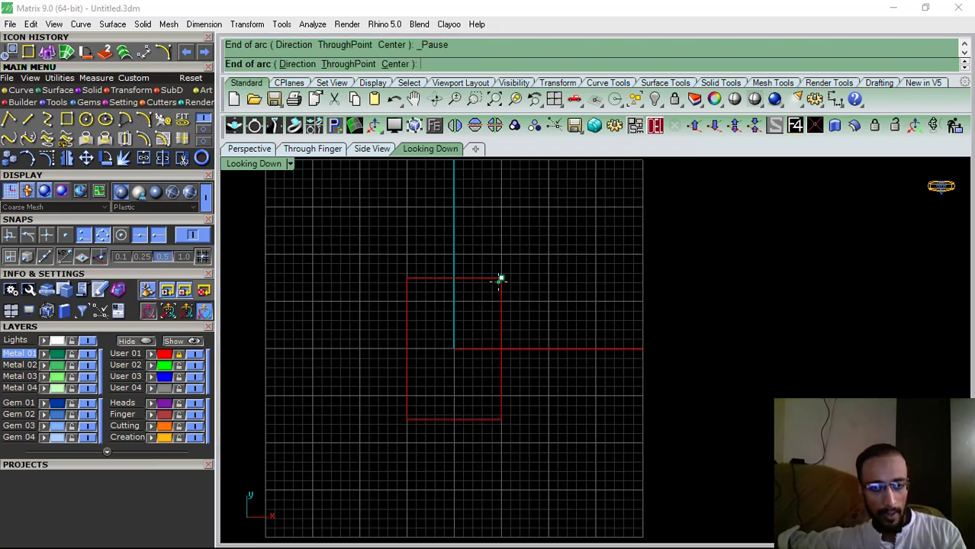
{"action": "left_click", "coordinate": [500, 419]}
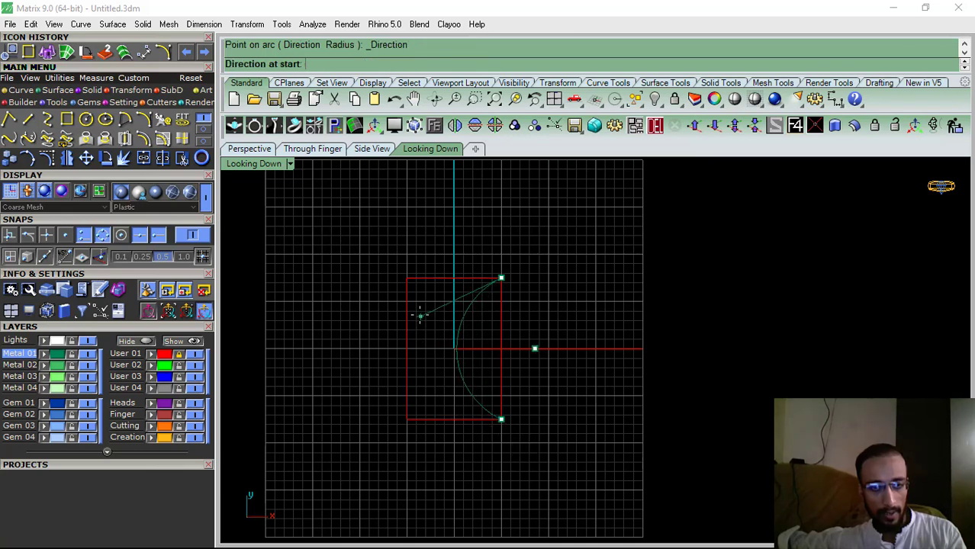
{"action": "left_click", "coordinate": [418, 313]}
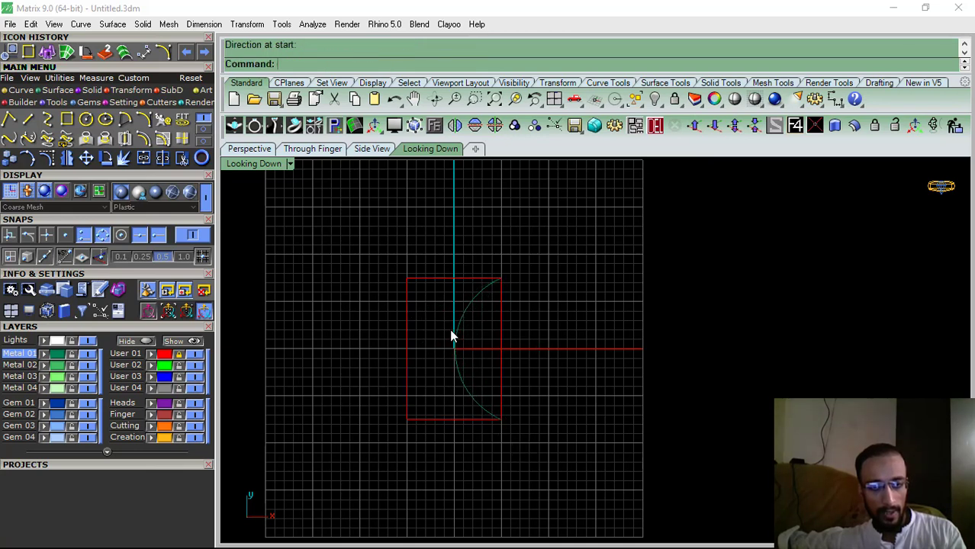
Draw a second, shallower direction arc between the same two rectangle corners to form a crescent with the first arc
{"action": "left_click", "coordinate": [453, 331]}
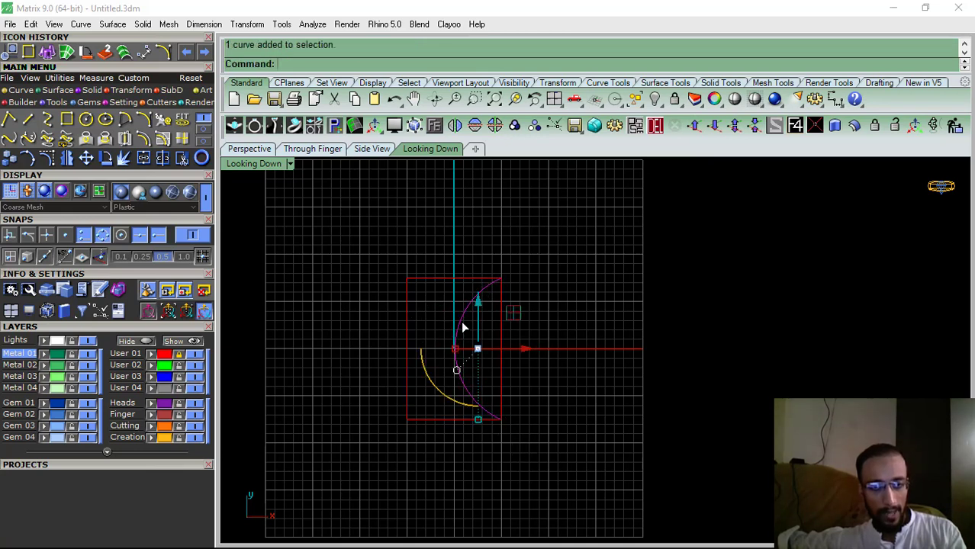
{"action": "left_click", "coordinate": [145, 120]}
{"action": "left_click", "coordinate": [501, 278]}
{"action": "left_click", "coordinate": [501, 418]}
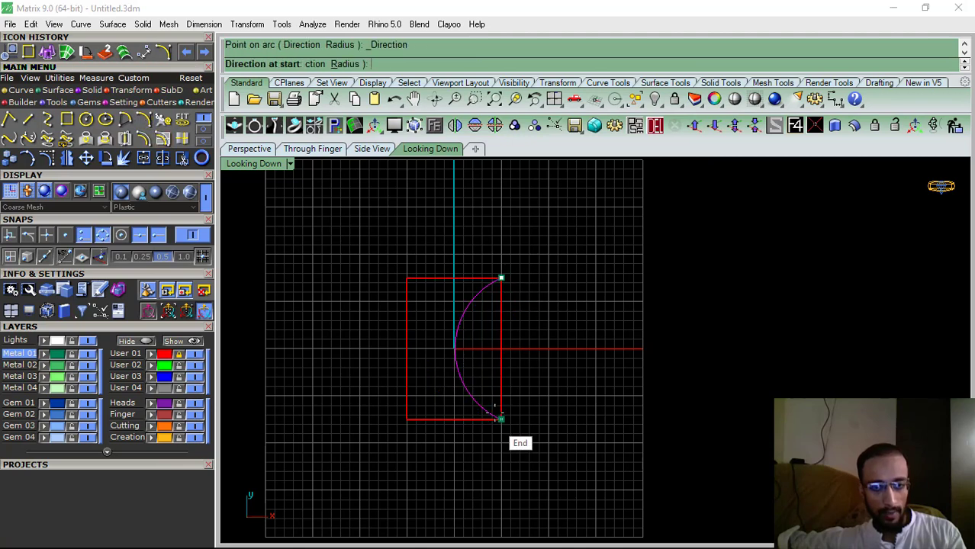
{"action": "scroll", "coordinate": [474, 342], "scroll_direction": "up", "scroll_amount": 3}
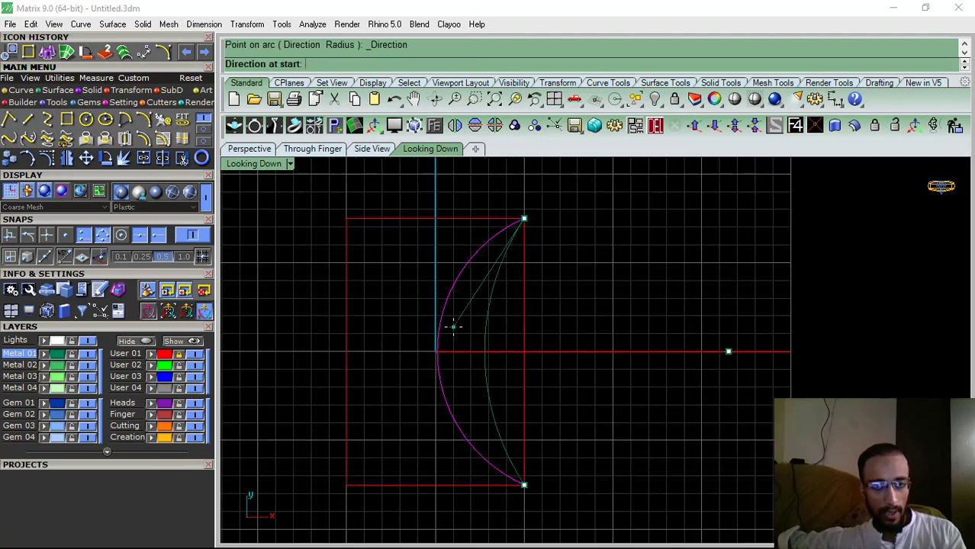
{"action": "left_click", "coordinate": [438, 348]}
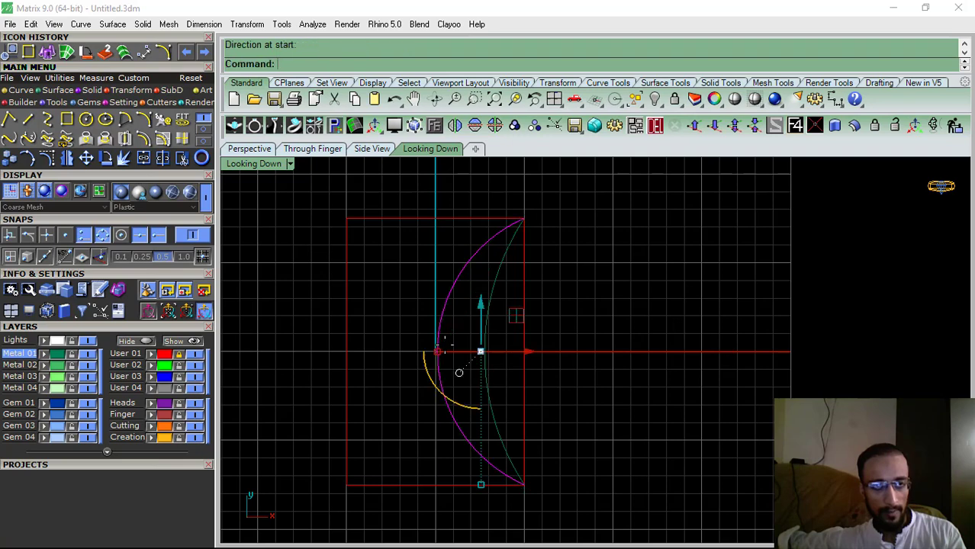
{"action": "key", "text": "Escape"}
Measure the gap between the midpoints of the two arcs with an aligned dimension, without placing it
{"action": "left_click", "coordinate": [204, 24]}
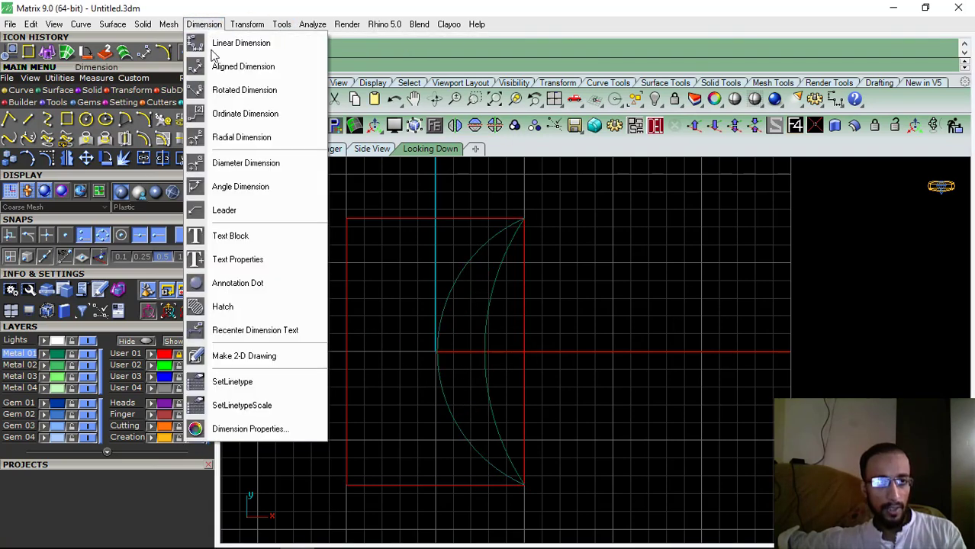
{"action": "left_click", "coordinate": [242, 66]}
{"action": "left_click", "coordinate": [486, 351]}
{"action": "left_click", "coordinate": [438, 351]}
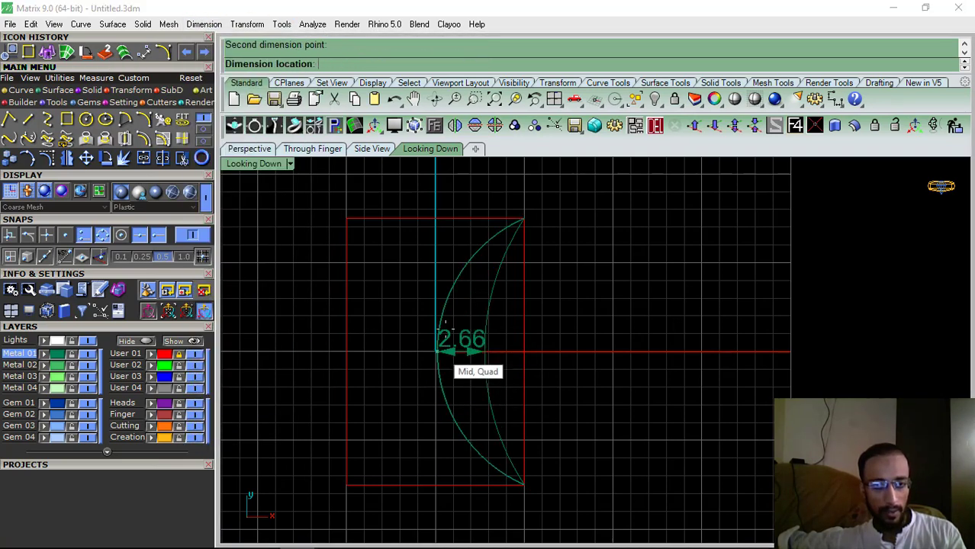
{"action": "key", "text": "Escape"}
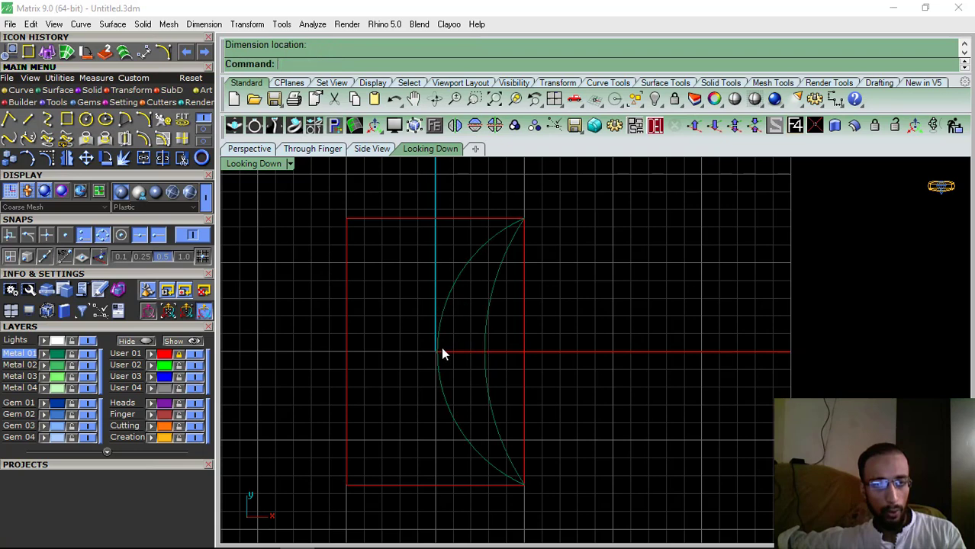
Turn on the shallower arc's control points and move its middle point in the negative X direction to narrow the crescent
{"action": "left_click", "coordinate": [486, 342]}
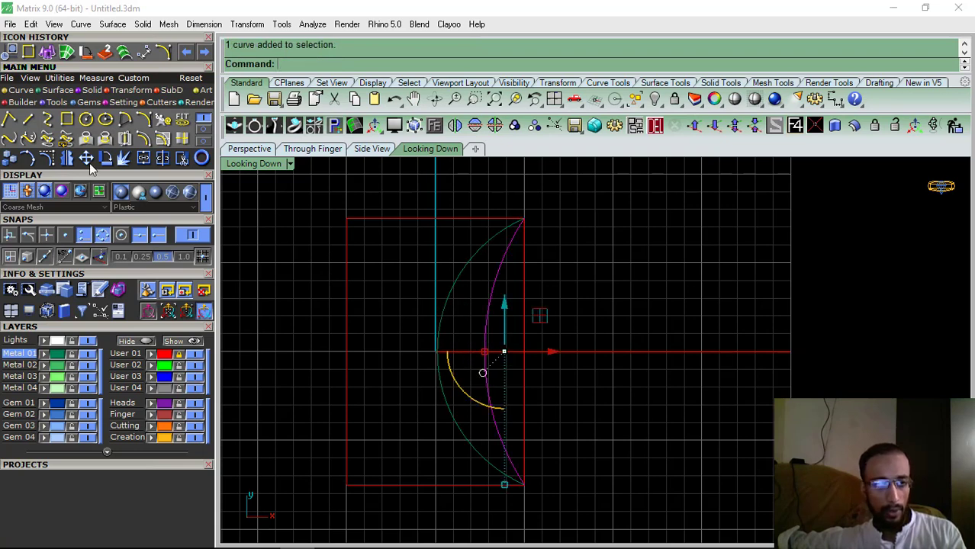
{"action": "left_click", "coordinate": [82, 52]}
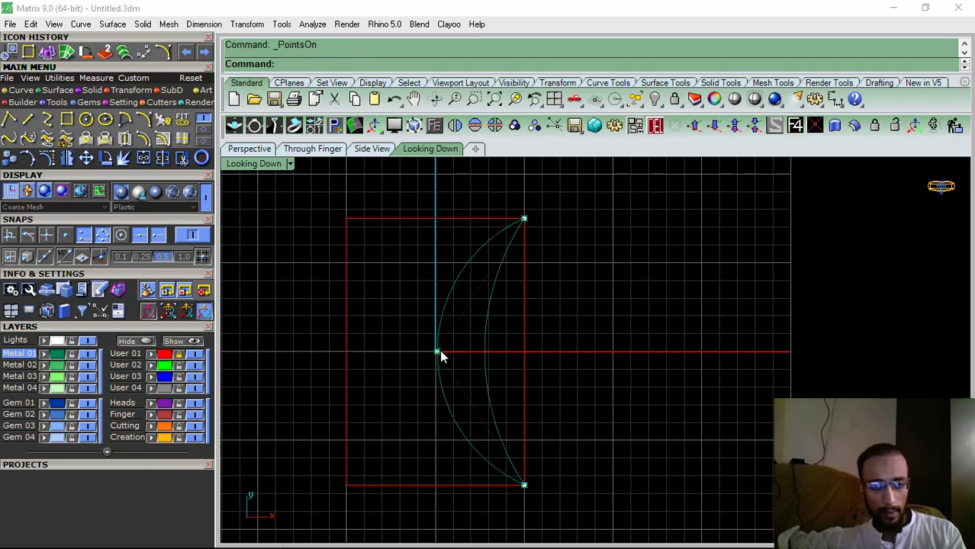
{"action": "left_click", "coordinate": [439, 349]}
{"action": "scroll", "coordinate": [432, 359], "scroll_direction": "up", "scroll_amount": 2}
{"action": "left_click_drag", "start_coordinate": [490, 352], "coordinate": [451, 352]}
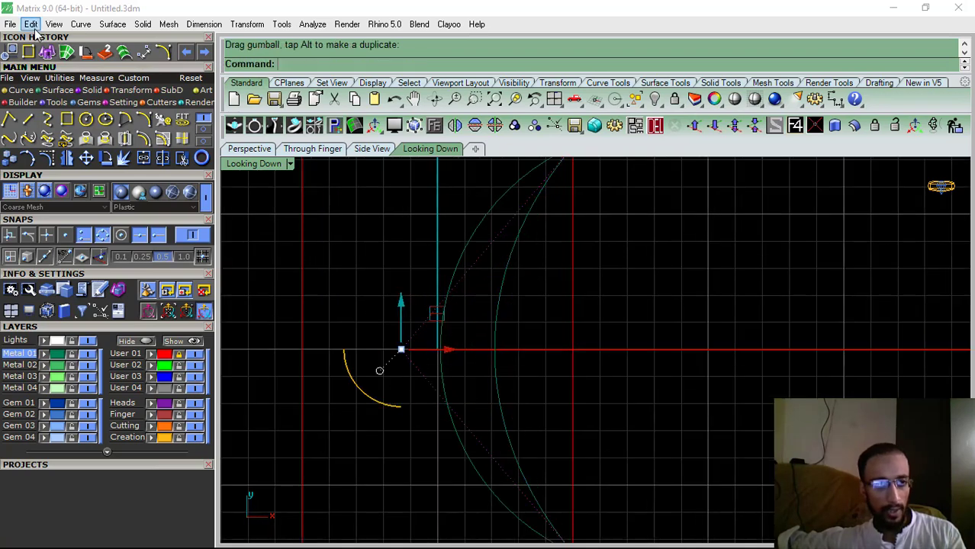
Measure the gap between the midpoints of the two arcs again without placing the dimension, and turn off the control points
{"action": "left_click", "coordinate": [145, 53]}
{"action": "left_click", "coordinate": [440, 349]}
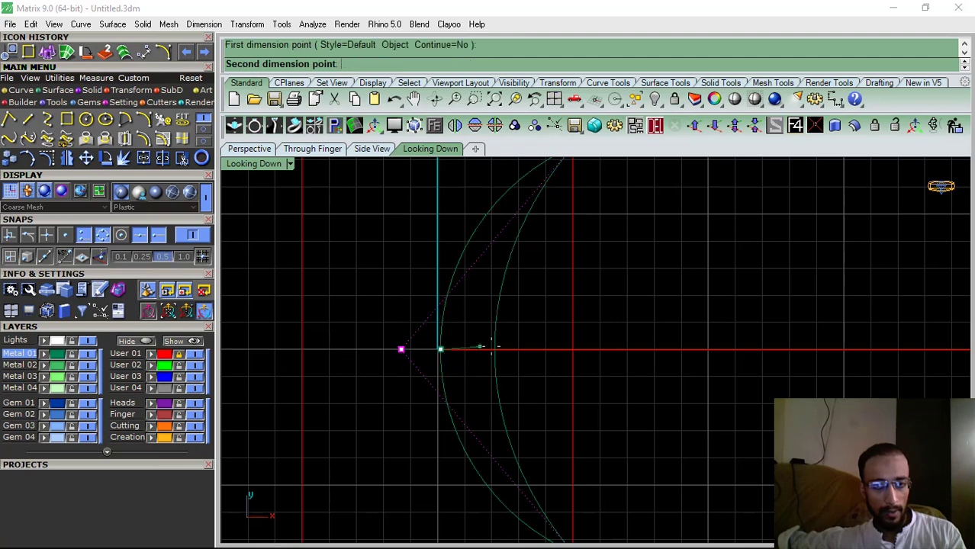
{"action": "left_click", "coordinate": [492, 349]}
{"action": "key", "text": "Escape"}
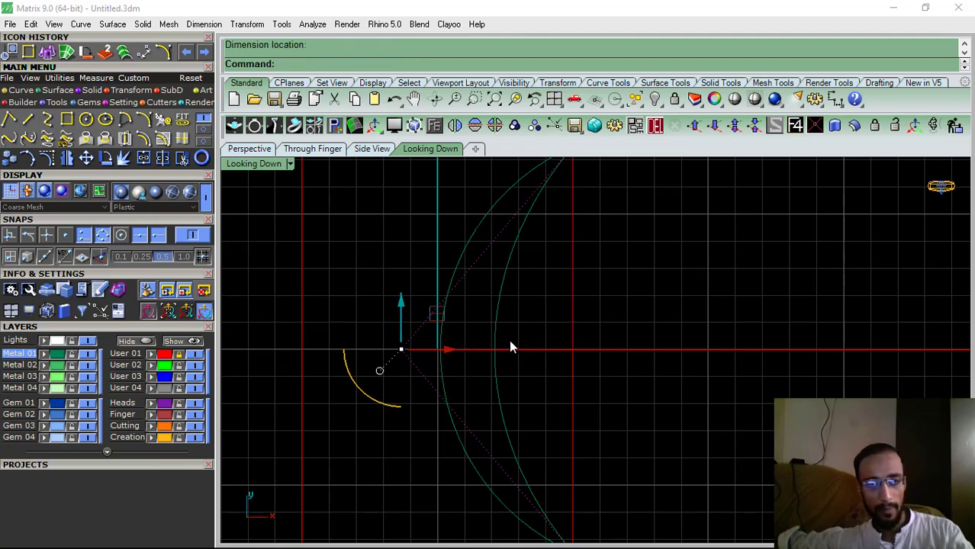
{"action": "scroll", "coordinate": [508, 339], "scroll_direction": "down", "scroll_amount": 8}
{"action": "key", "text": "Escape"}
{"action": "key", "text": "Escape"}
Raise the more deeply curved arc by 0.6 in the Z direction above the rectangle's plane
{"action": "right_click_drag", "start_coordinate": [506, 351], "coordinate": [487, 362]}
{"action": "scroll", "coordinate": [490, 369], "scroll_direction": "up", "scroll_amount": 2}
{"action": "left_click", "coordinate": [462, 307]}
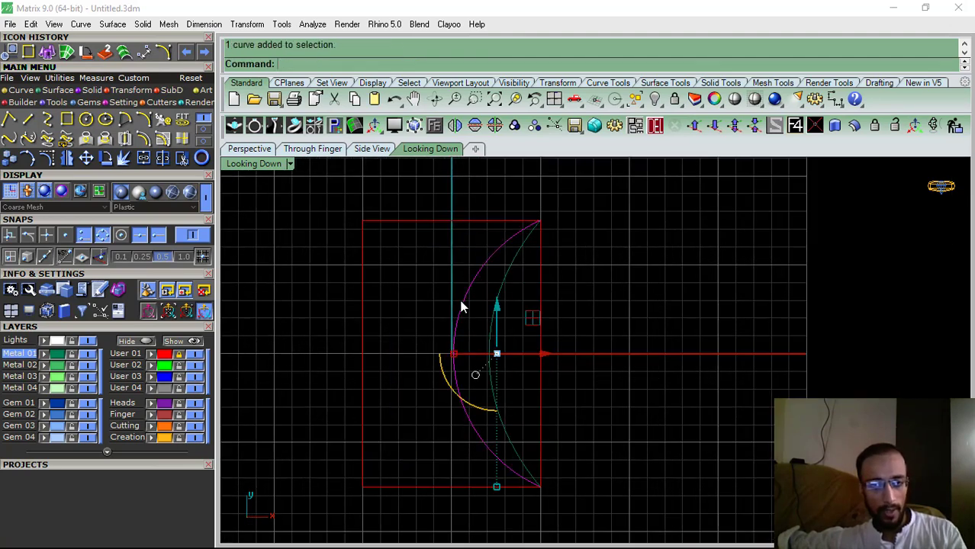
{"action": "left_click", "coordinate": [242, 149]}
{"action": "right_click_drag", "start_coordinate": [276, 163], "coordinate": [602, 354]}
{"action": "scroll", "coordinate": [627, 385], "scroll_direction": "up", "scroll_amount": 7}
{"action": "scroll", "coordinate": [548, 277], "scroll_direction": "up", "scroll_amount": 7}
{"action": "scroll", "coordinate": [532, 342], "scroll_direction": "down", "scroll_amount": 3}
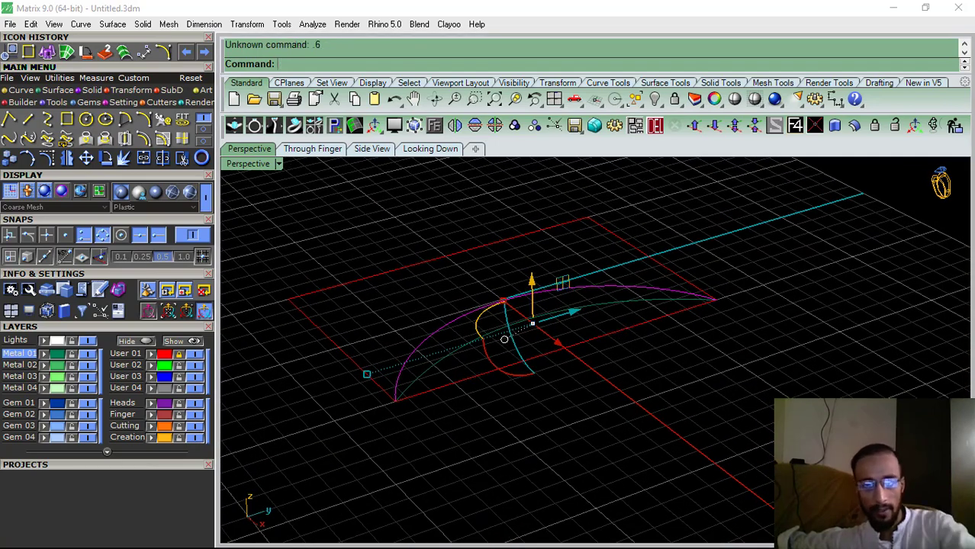
{"action": "scroll", "coordinate": [534, 298], "scroll_direction": "up", "scroll_amount": 1}
{"action": "left_click", "coordinate": [533, 302]}
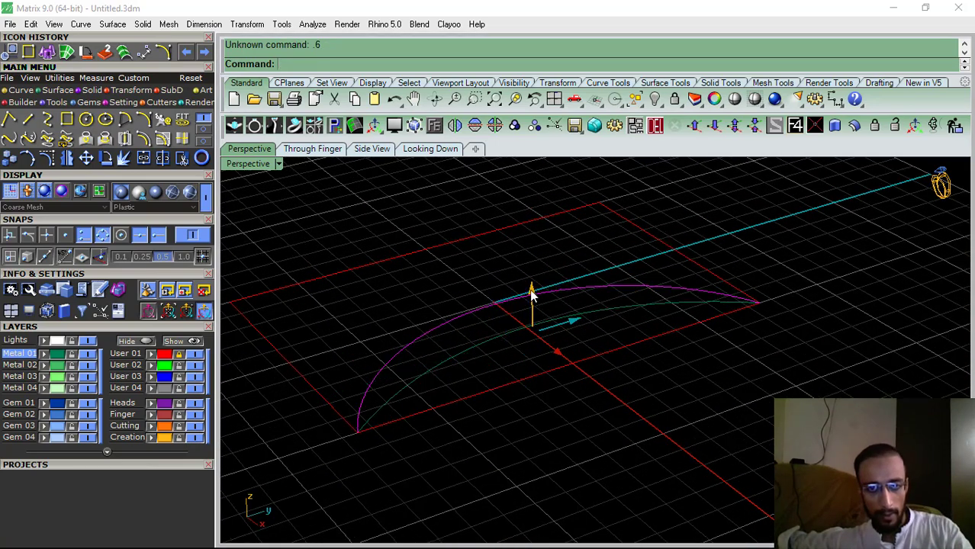
{"action": "type", "text": ".6"}
{"action": "key", "text": "Return"}
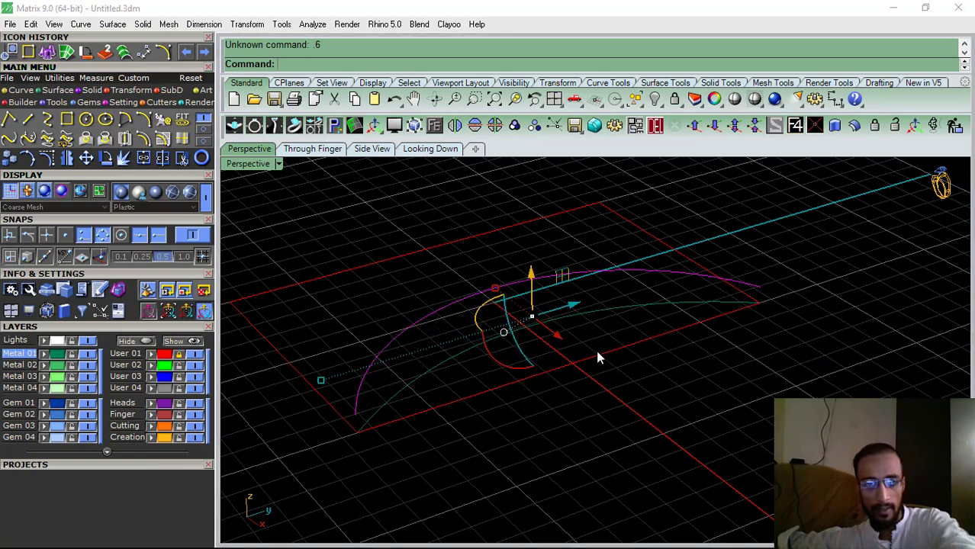
Rebuild the raised arc with a point count of 10 and degree 3, deleting the input
{"action": "right_click_drag", "start_coordinate": [578, 407], "coordinate": [343, 275]}
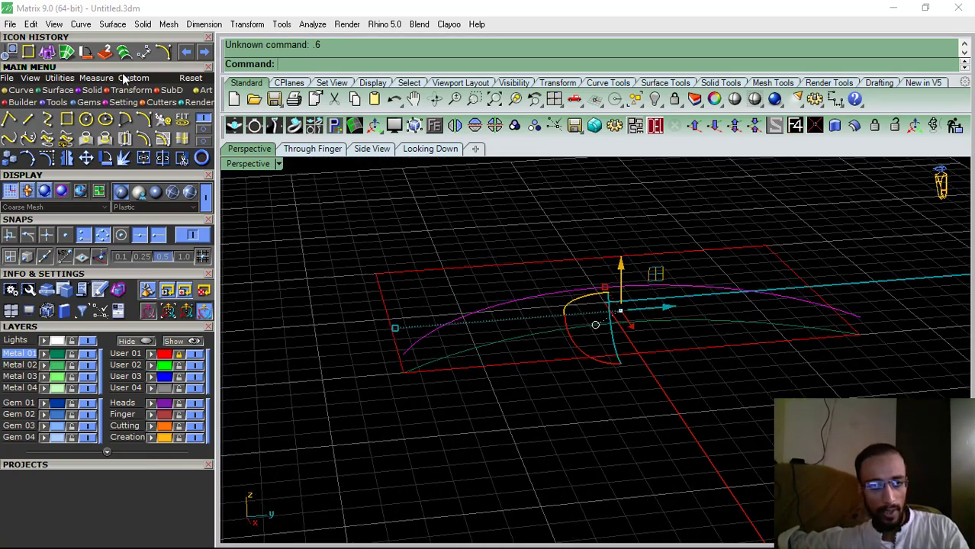
{"action": "left_click", "coordinate": [163, 122]}
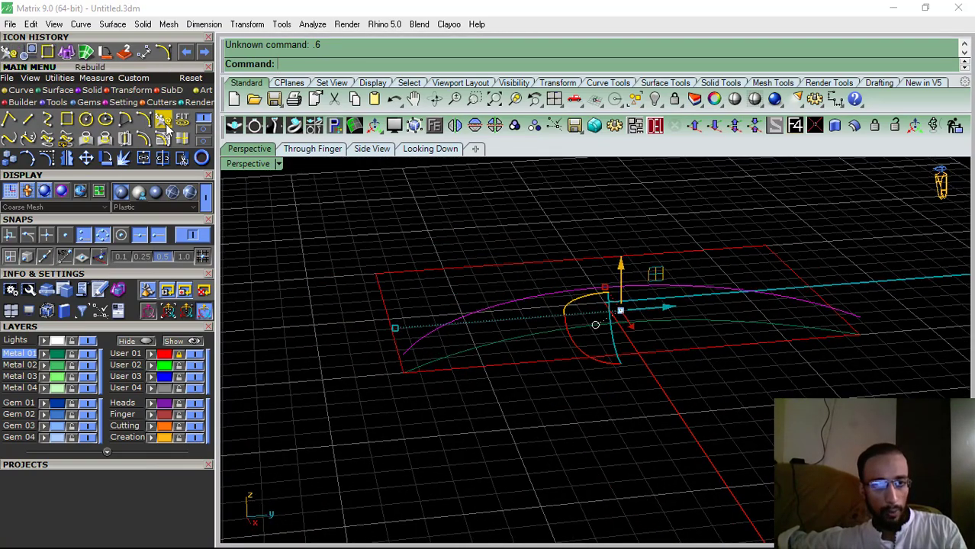
{"action": "left_click_drag", "start_coordinate": [828, 229], "coordinate": [783, 234]}
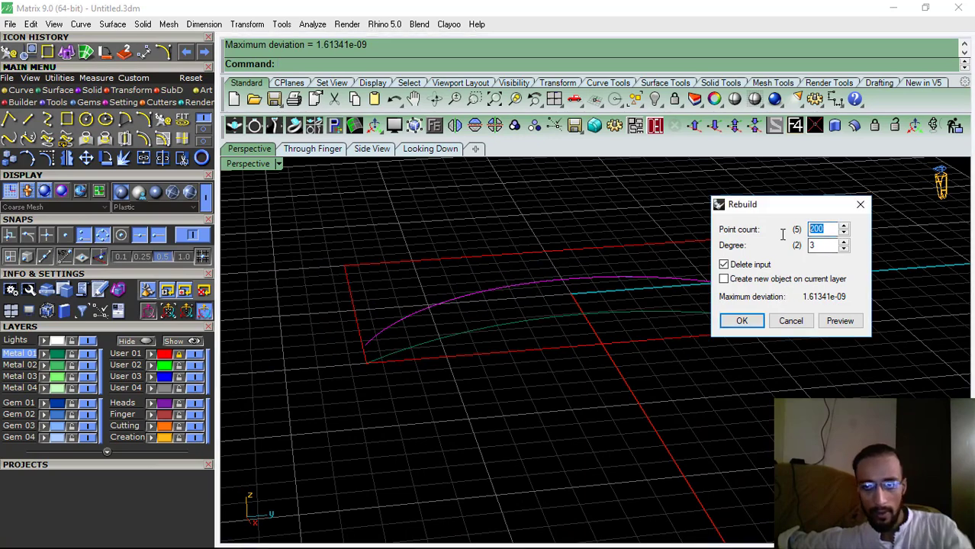
{"action": "type", "text": "10"}
{"action": "left_click", "coordinate": [742, 321]}
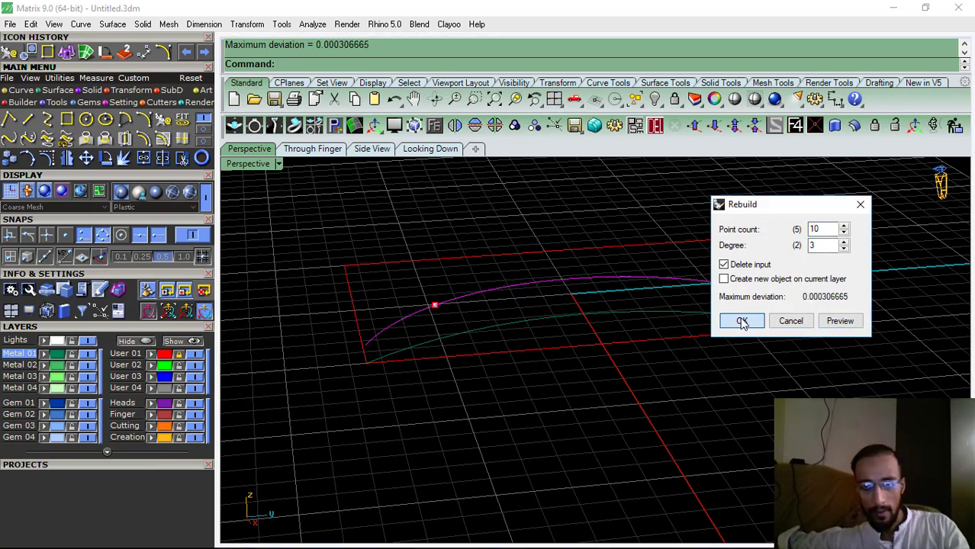
Turn on the rebuilt arc's control points and snap both of its end points down onto the rectangle's corners
{"action": "left_click", "coordinate": [47, 157]}
{"action": "scroll", "coordinate": [452, 261], "scroll_direction": "up", "scroll_amount": 5}
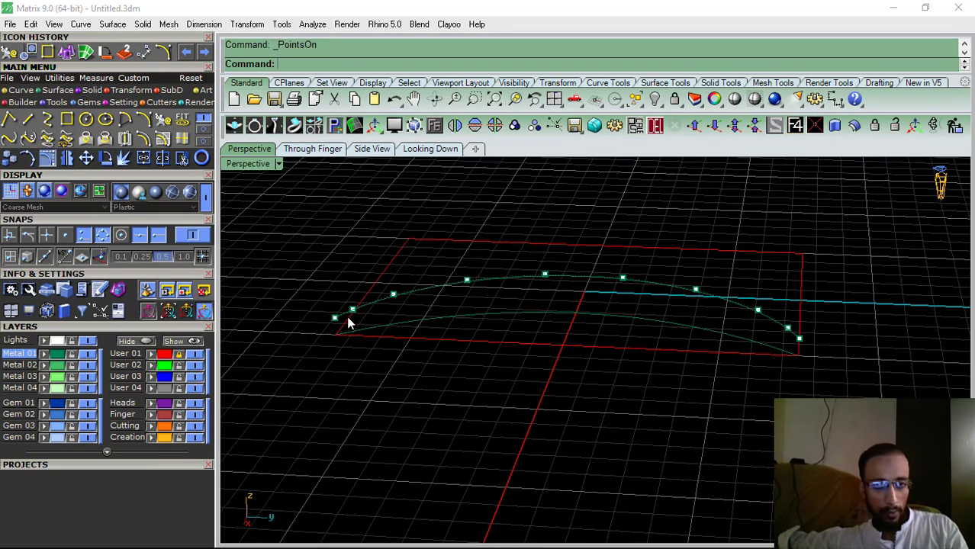
{"action": "left_click", "coordinate": [317, 319]}
{"action": "left_click_drag", "start_coordinate": [327, 350], "coordinate": [321, 363]}
{"action": "scroll", "coordinate": [301, 256], "scroll_direction": "down", "scroll_amount": 5}
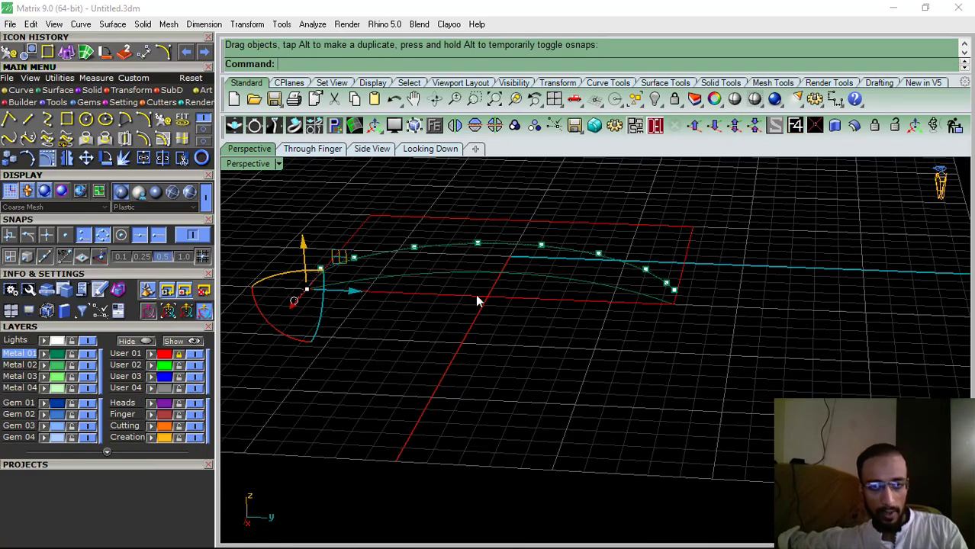
{"action": "scroll", "coordinate": [679, 288], "scroll_direction": "up", "scroll_amount": 4}
{"action": "left_click", "coordinate": [660, 292]}
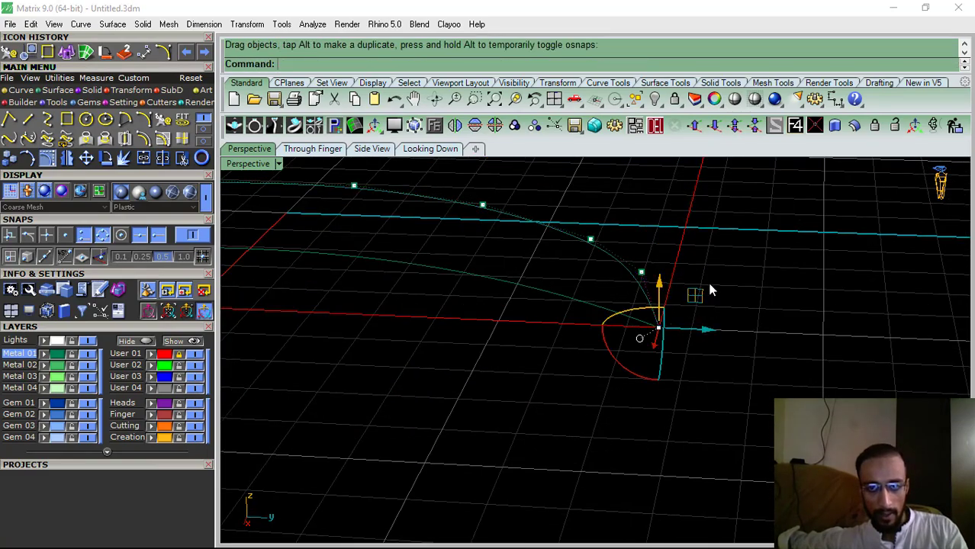
Lower the control points next to both ends of the rebuilt arc slightly in Z
{"action": "mouse_move", "coordinate": [710, 287]}
{"action": "right_mouse_down"}
{"action": "mouse_move", "coordinate": [690, 303]}
{"action": "mouse_move", "coordinate": [719, 301]}
{"action": "right_mouse_up"}
{"action": "scroll", "coordinate": [725, 259], "scroll_direction": "up", "scroll_amount": 5}
{"action": "left_click", "coordinate": [708, 246]}
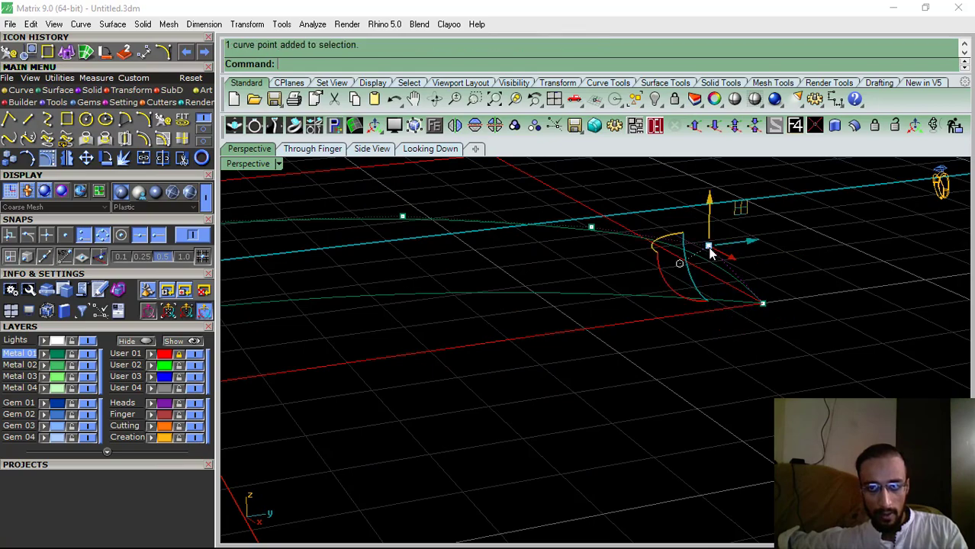
{"action": "scroll", "coordinate": [709, 250], "scroll_direction": "down", "scroll_amount": 8}
{"action": "right_click_drag", "start_coordinate": [711, 267], "coordinate": [664, 308]}
{"action": "scroll", "coordinate": [490, 273], "scroll_direction": "up", "scroll_amount": 4}
{"action": "scroll", "coordinate": [490, 273], "scroll_direction": "up", "scroll_amount": 5}
{"action": "left_click", "coordinate": [466, 272], "text": "shift"}
{"action": "scroll", "coordinate": [378, 260], "scroll_direction": "down", "scroll_amount": 8}
{"action": "scroll", "coordinate": [562, 257], "scroll_direction": "up", "scroll_amount": 3}
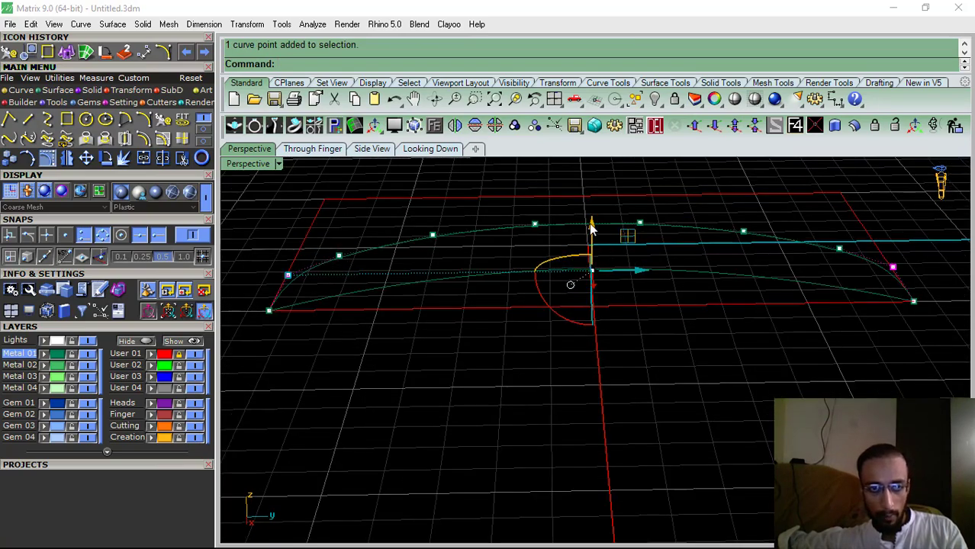
{"action": "left_click_drag", "start_coordinate": [591, 227], "coordinate": [598, 243]}
{"action": "key", "text": "Escape"}
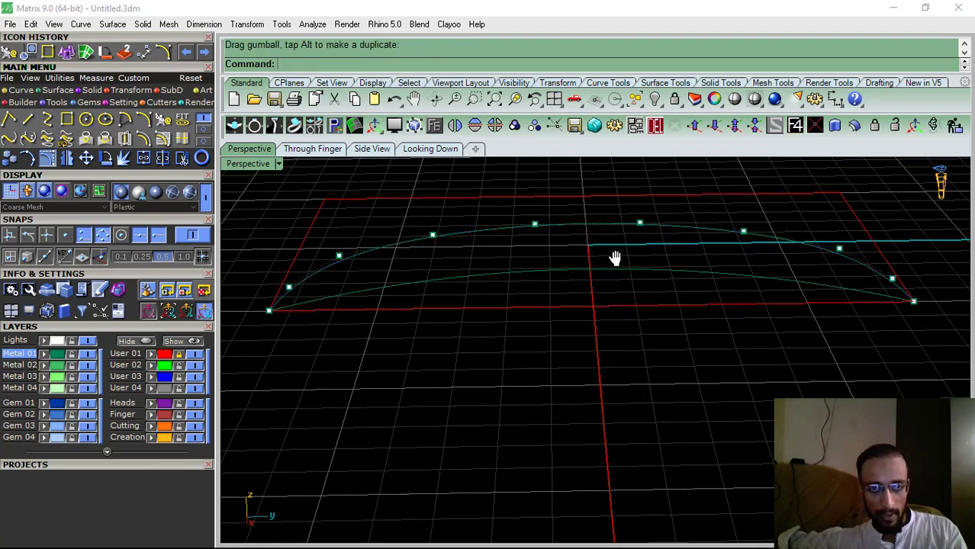
Raise the six inner control points of the rebuilt arc slightly in Z
{"action": "right_click_drag", "start_coordinate": [615, 257], "coordinate": [681, 287], "text": "shift"}
{"action": "left_click_drag", "start_coordinate": [568, 304], "coordinate": [569, 304]}
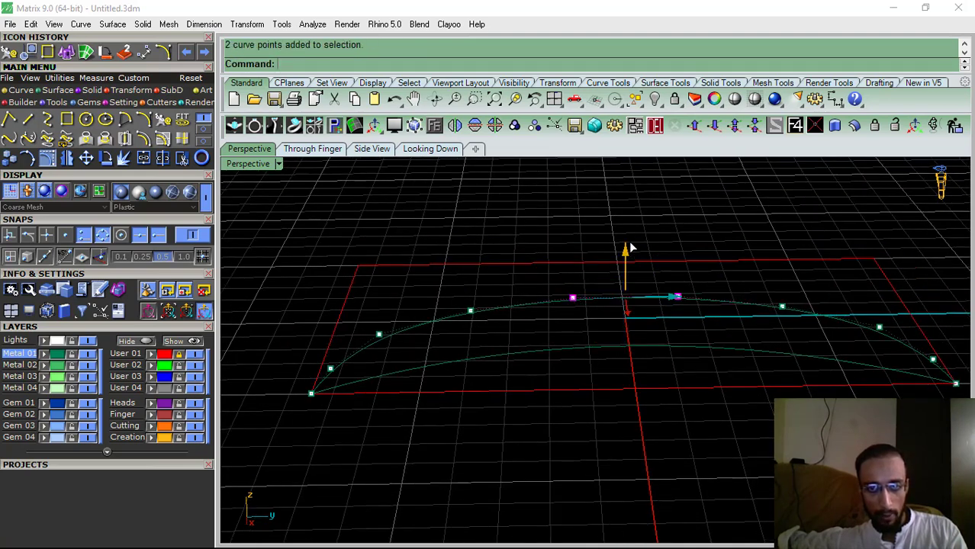
{"action": "left_click_drag", "start_coordinate": [627, 252], "coordinate": [632, 229]}
{"action": "key", "text": "ctrl+z"}
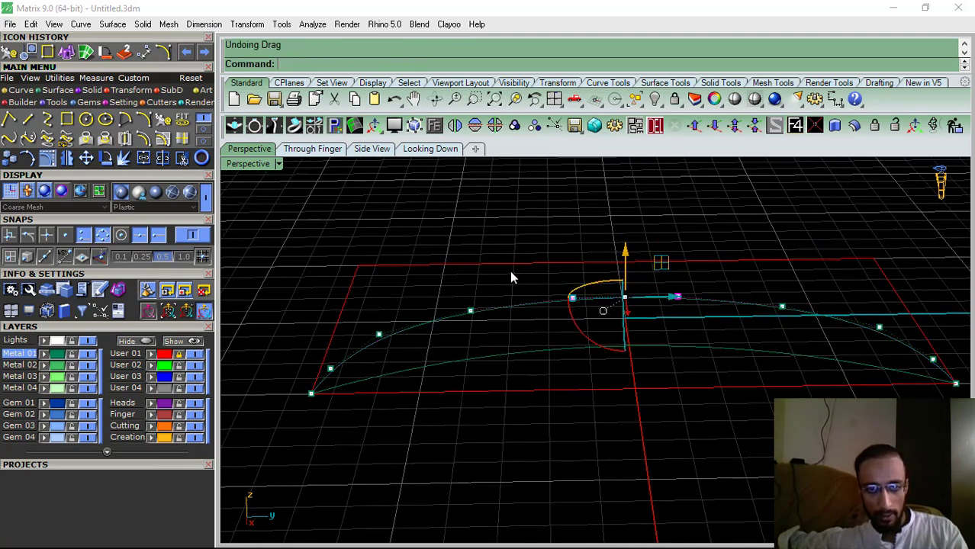
{"action": "left_click", "coordinate": [471, 311], "text": "shift"}
{"action": "left_click", "coordinate": [782, 306], "text": "shift"}
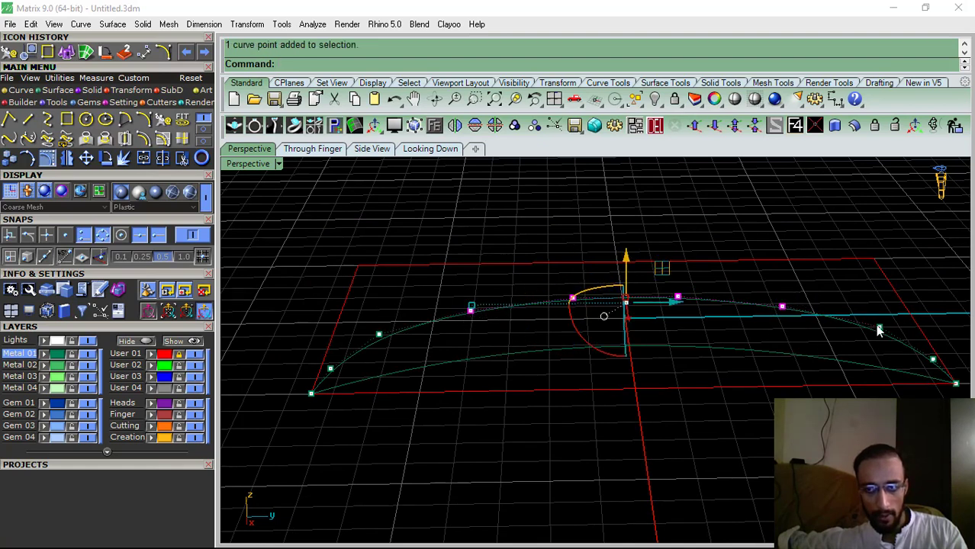
{"action": "left_click", "coordinate": [879, 328], "text": "shift"}
{"action": "left_click", "coordinate": [379, 334], "text": "shift"}
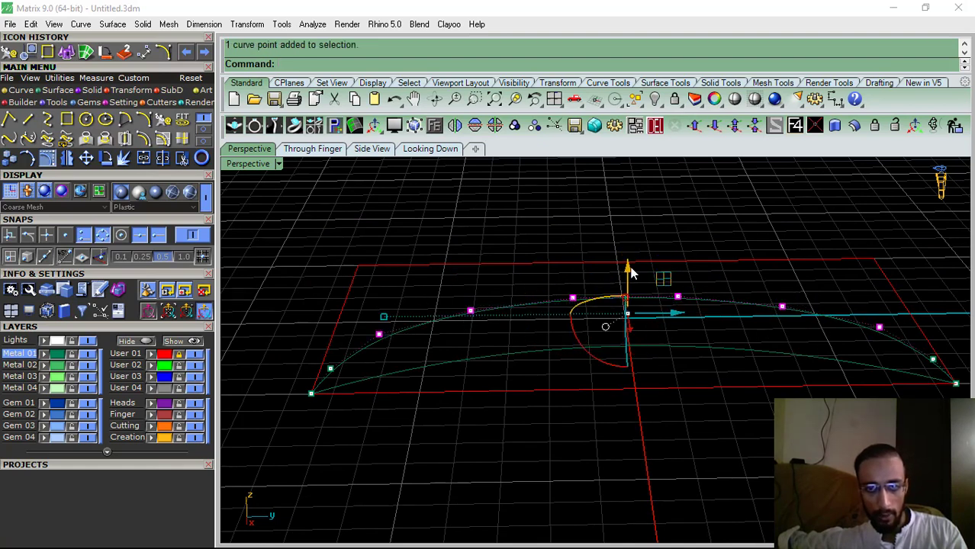
{"action": "left_click_drag", "start_coordinate": [630, 273], "coordinate": [628, 261]}
{"action": "left_click", "coordinate": [653, 241]}
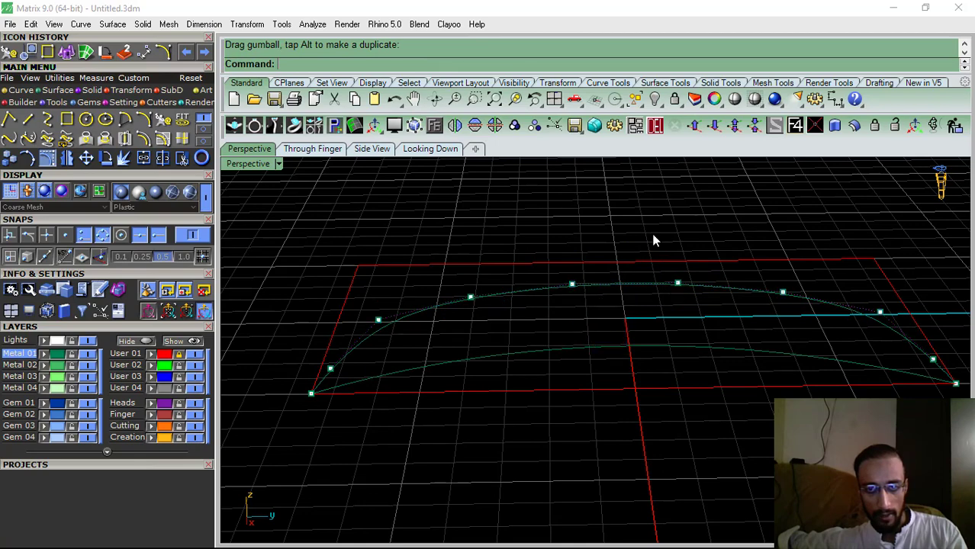
Raise only the two middle control points of the rebuilt arc slightly further in Z
{"action": "left_click_drag", "start_coordinate": [530, 299], "coordinate": [528, 299]}
{"action": "right_click_drag", "start_coordinate": [639, 296], "coordinate": [620, 276]}
{"action": "left_click_drag", "start_coordinate": [613, 227], "coordinate": [613, 220]}
{"action": "left_click", "coordinate": [682, 219]}
Lower the third control point from each end of the arc slightly in Z and turn off the control points
{"action": "left_click", "coordinate": [855, 303]}
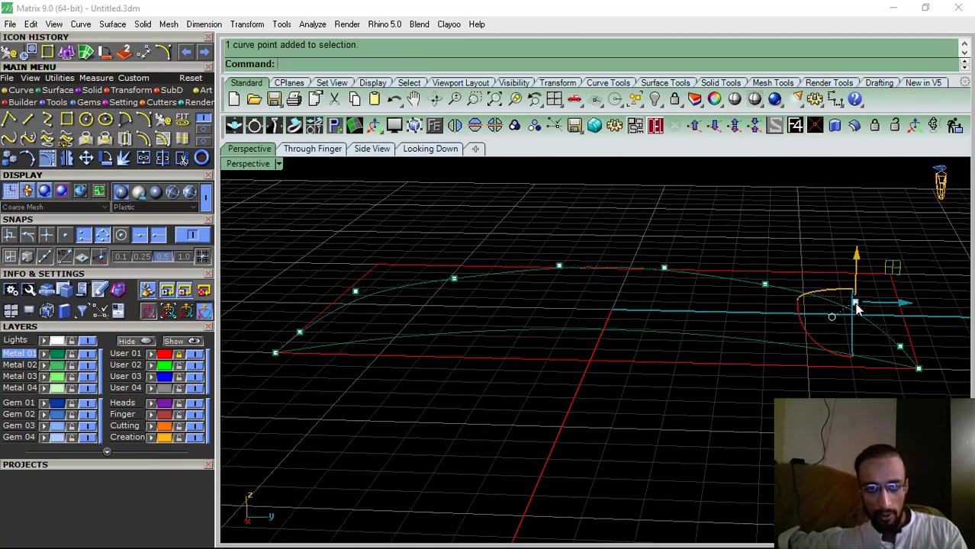
{"action": "left_click_drag", "start_coordinate": [902, 304], "coordinate": [654, 306]}
{"action": "left_click_drag", "start_coordinate": [603, 254], "coordinate": [601, 260]}
{"action": "left_click", "coordinate": [706, 223]}
{"action": "scroll", "coordinate": [608, 241], "scroll_direction": "down", "scroll_amount": 5}
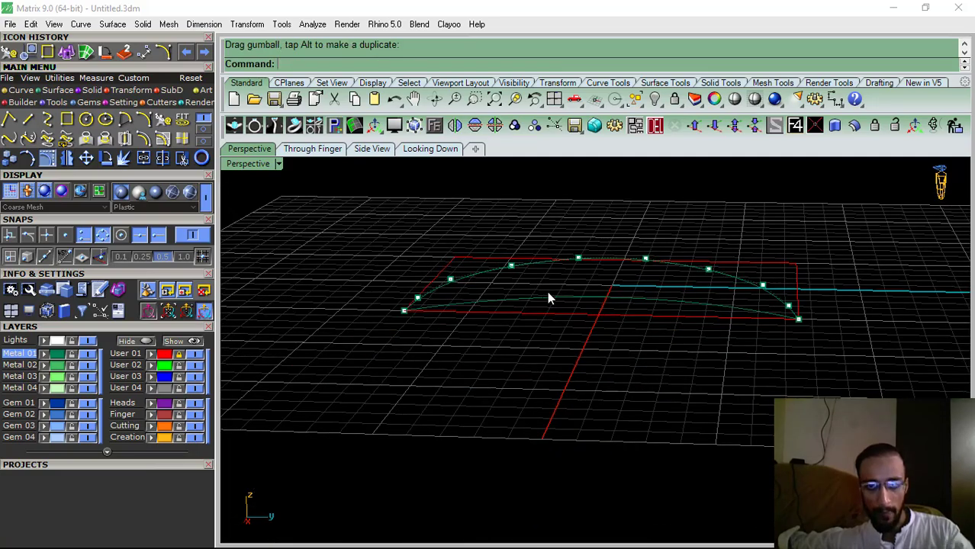
{"action": "right_click_drag", "start_coordinate": [547, 292], "coordinate": [644, 310]}
{"action": "key", "text": "Escape"}
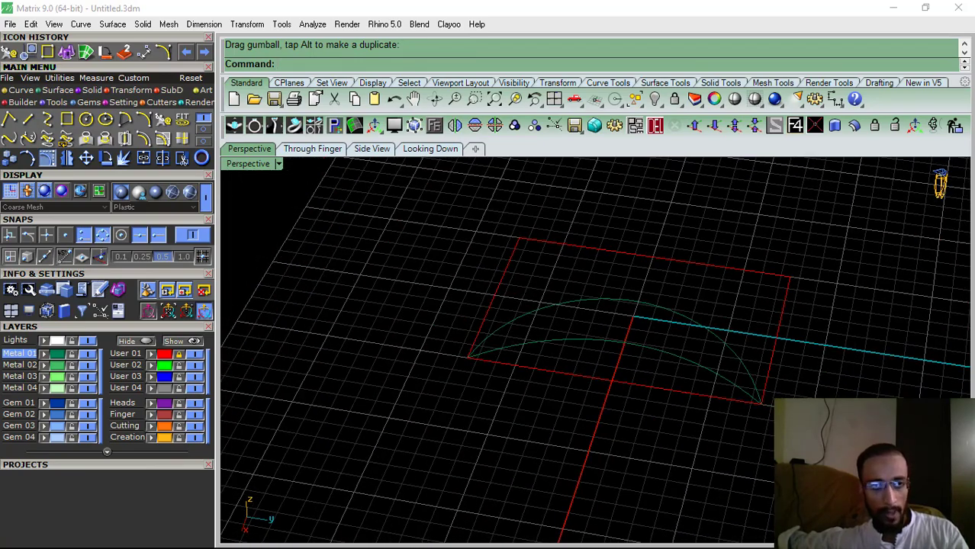
{"action": "left_click", "coordinate": [146, 118]}
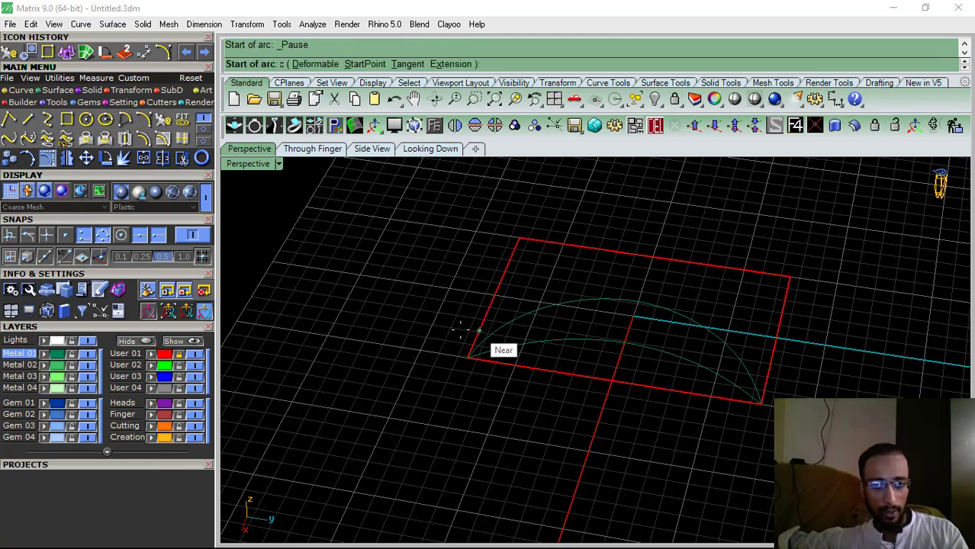
{"action": "right_click_drag", "start_coordinate": [488, 347], "coordinate": [553, 355], "text": "shift"}
{"action": "scroll", "coordinate": [553, 354], "scroll_direction": "up", "scroll_amount": 3}
{"action": "left_click", "coordinate": [534, 355]}
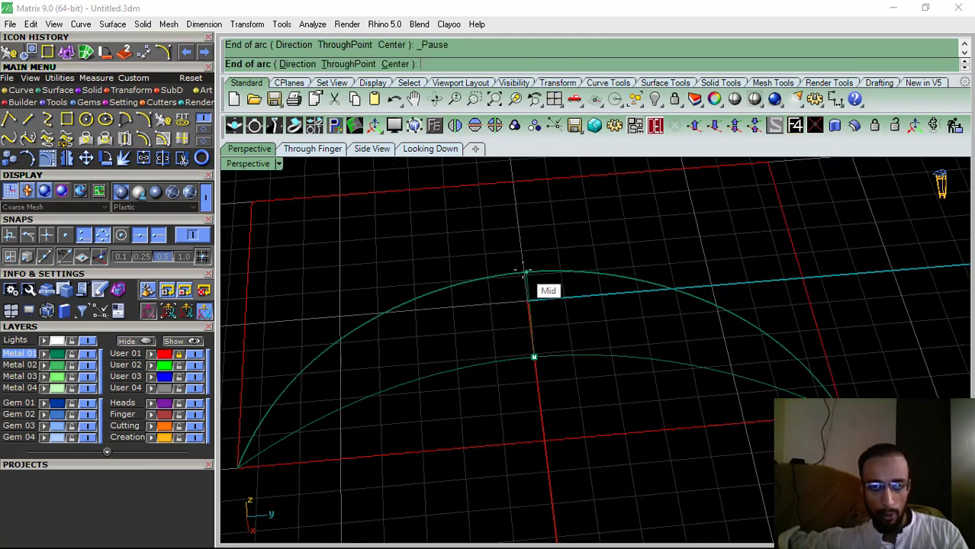
{"action": "right_click_drag", "start_coordinate": [506, 314], "coordinate": [515, 296]}
{"action": "key", "text": "Escape"}
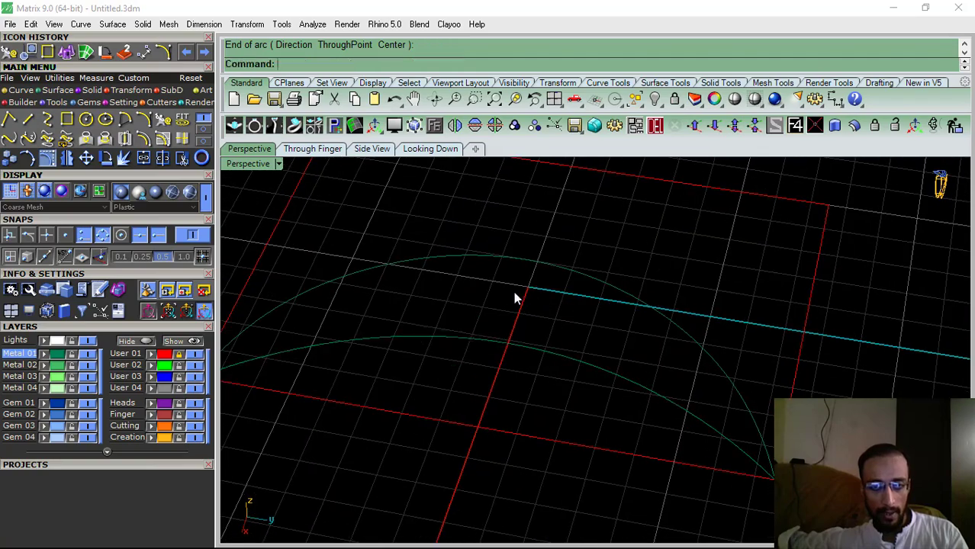
Try lofting a surface between the two arcs and undo the loft
{"action": "key", "text": "ctrl+a"}
{"action": "left_click", "coordinate": [58, 90]}
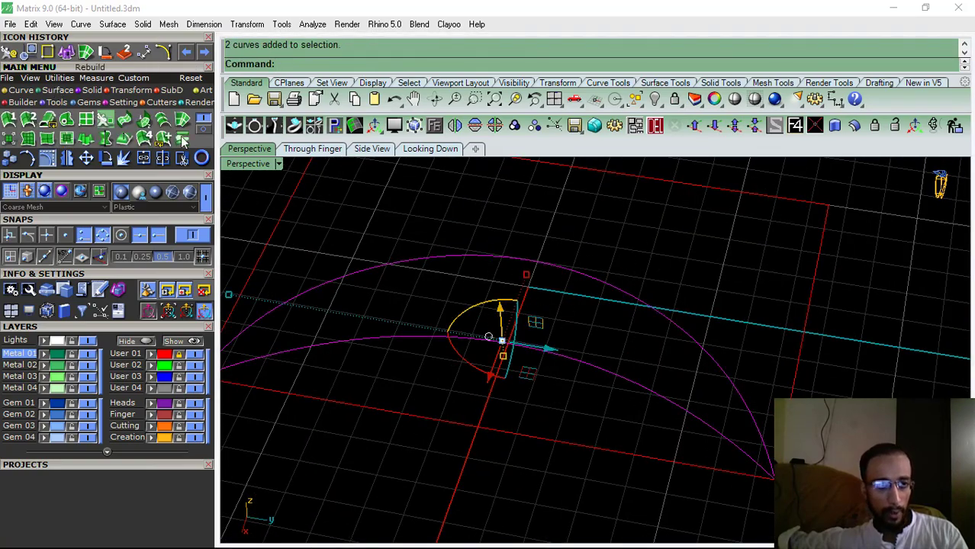
{"action": "left_click", "coordinate": [163, 122]}
{"action": "left_click", "coordinate": [162, 123]}
{"action": "right_click_drag", "start_coordinate": [614, 257], "coordinate": [572, 355]}
{"action": "key", "text": "Return"}
{"action": "key", "text": "ctrl+z"}
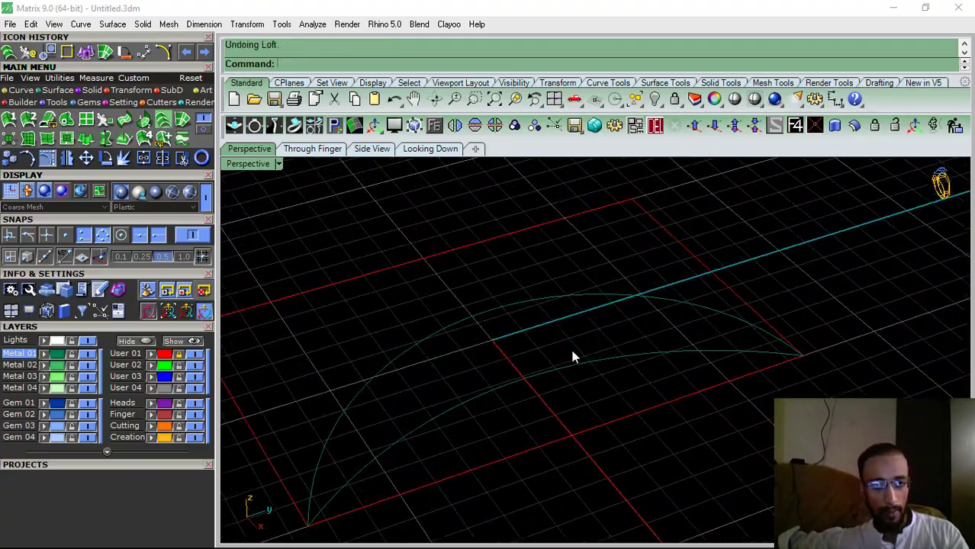
Draw a direction arc from the flat arc's midpoint to the raised arc's midpoint, bulging upward in the Through Finger view
{"action": "left_click", "coordinate": [162, 51]}
{"action": "right_click_drag", "start_coordinate": [625, 320], "coordinate": [533, 363]}
{"action": "left_click", "coordinate": [529, 350]}
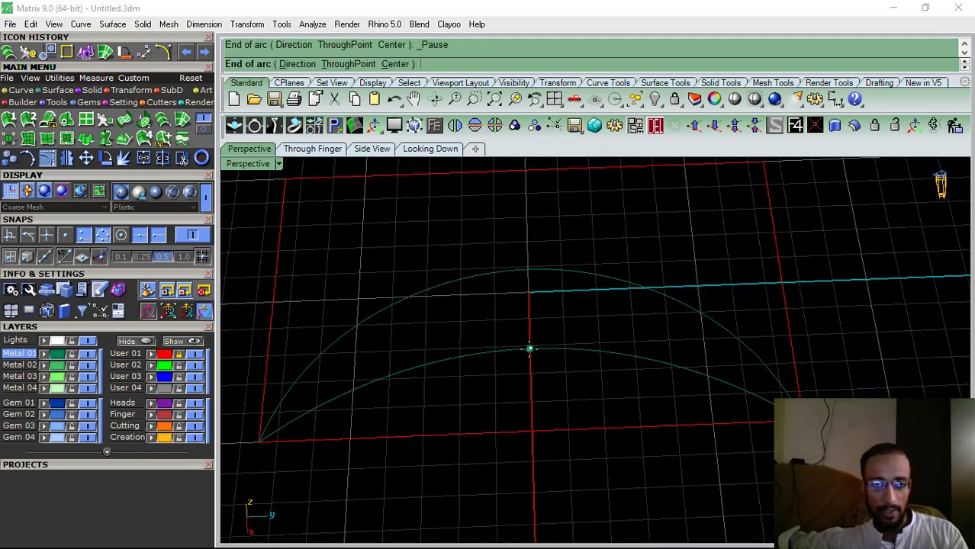
{"action": "left_click", "coordinate": [528, 270]}
{"action": "left_click", "coordinate": [315, 150]}
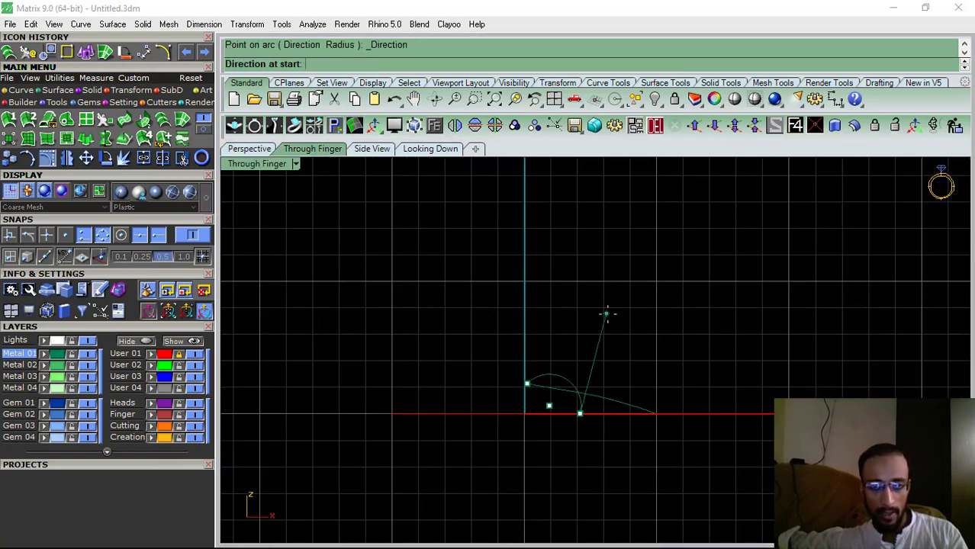
{"action": "left_click", "coordinate": [556, 287]}
{"action": "left_click", "coordinate": [261, 150]}
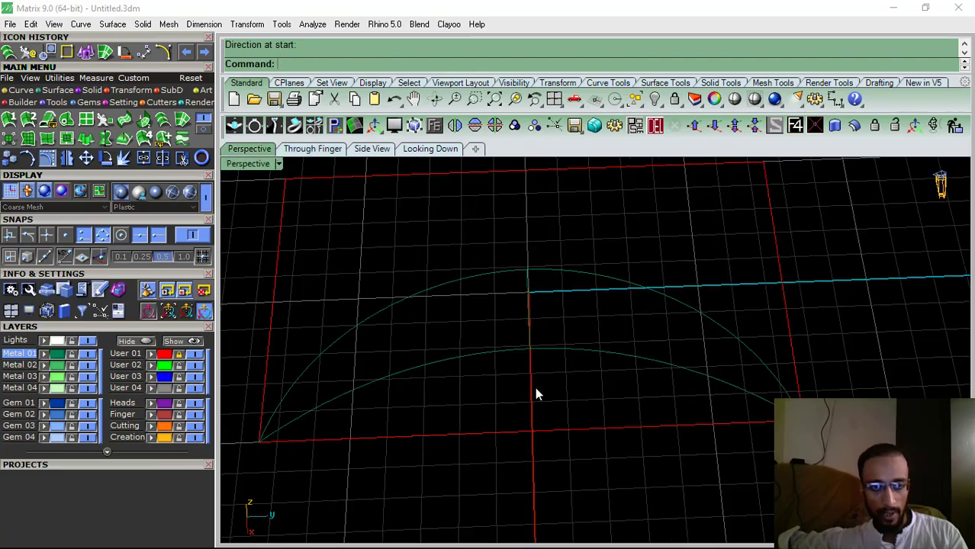
Copy the arched cross-section with 3D-scaled Orient, from the arcs' midpoints to points on both arcs near the tip on the negative Y side
{"action": "right_click_drag", "start_coordinate": [535, 393], "coordinate": [593, 373]}
{"action": "left_click", "coordinate": [523, 356]}
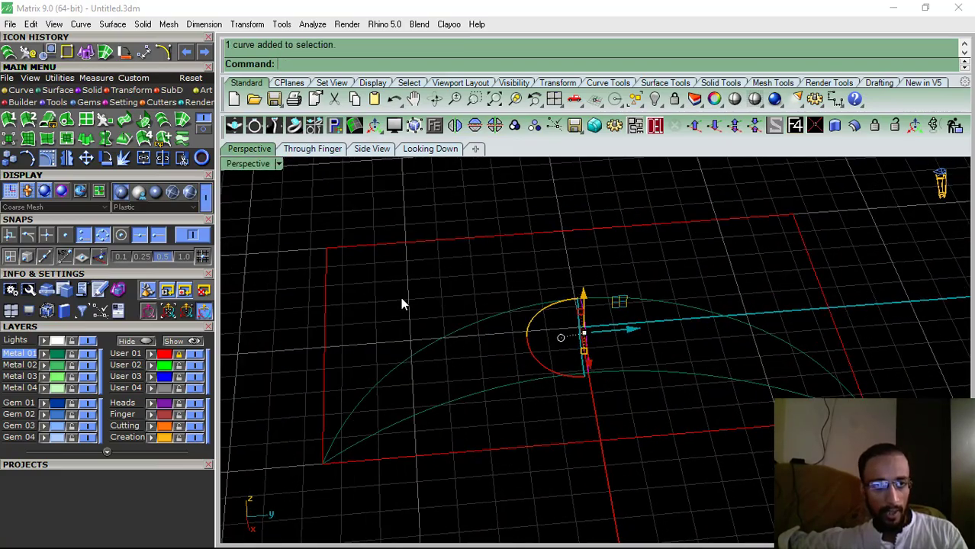
{"action": "left_click", "coordinate": [141, 93]}
{"action": "left_click", "coordinate": [87, 120]}
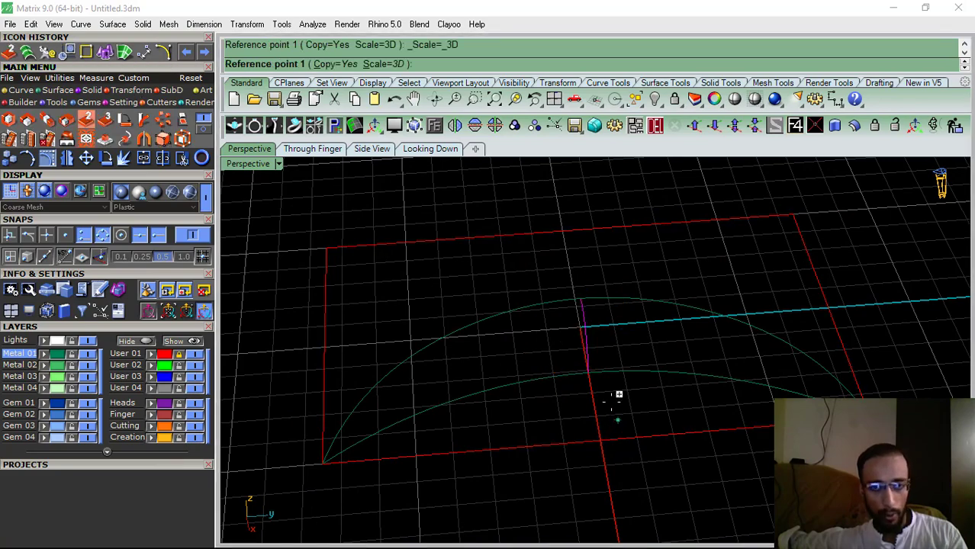
{"action": "left_click", "coordinate": [589, 371]}
{"action": "scroll", "coordinate": [582, 293], "scroll_direction": "up", "scroll_amount": 2}
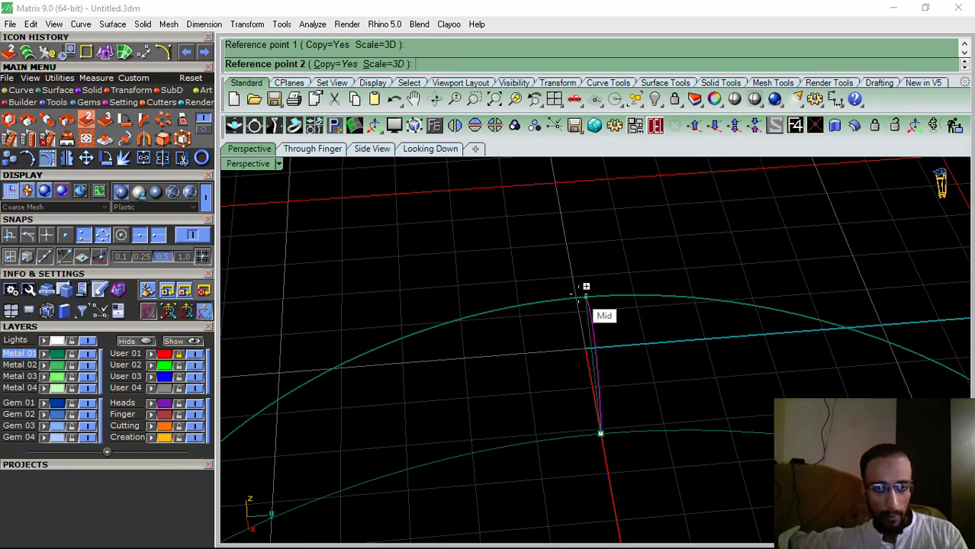
{"action": "left_click", "coordinate": [581, 295]}
{"action": "scroll", "coordinate": [761, 300], "scroll_direction": "down", "scroll_amount": 7}
{"action": "right_click_drag", "start_coordinate": [566, 392], "coordinate": [543, 397]}
{"action": "scroll", "coordinate": [504, 381], "scroll_direction": "up", "scroll_amount": 6}
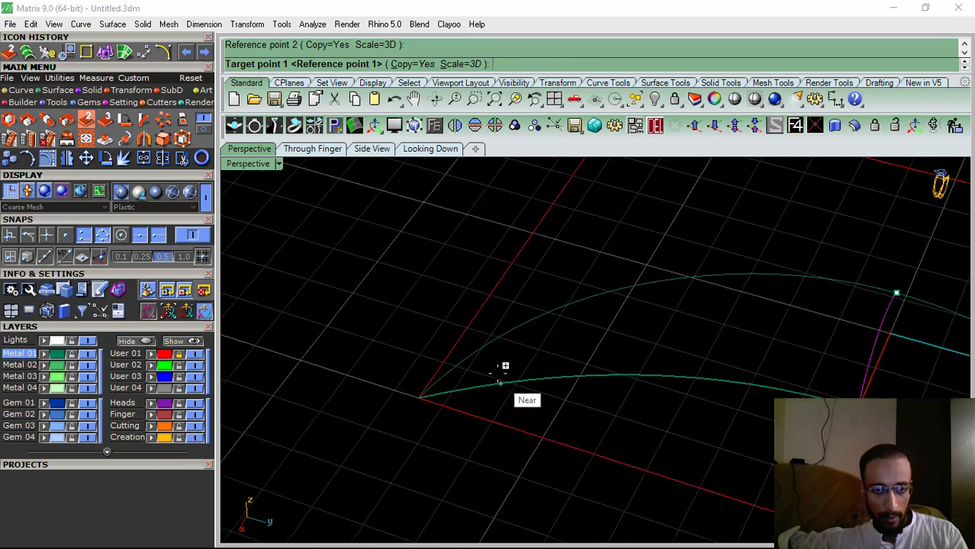
{"action": "right_click_drag", "start_coordinate": [505, 366], "coordinate": [503, 326]}
{"action": "left_click", "coordinate": [496, 330]}
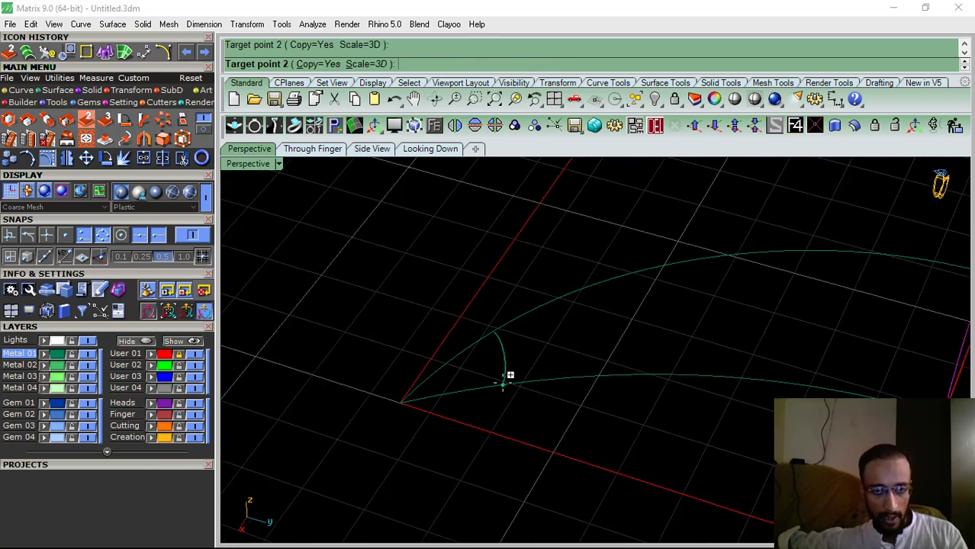
{"action": "left_click", "coordinate": [509, 378]}
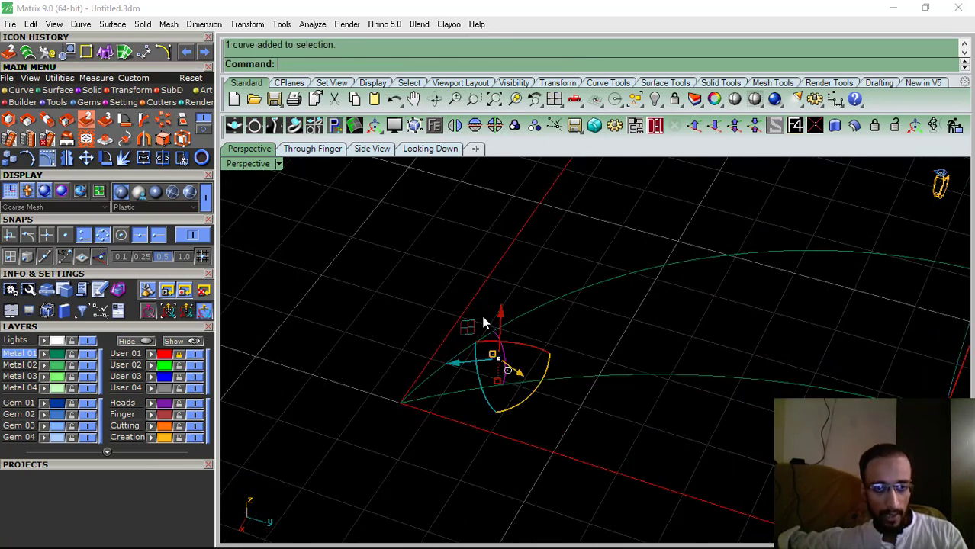
Rotate the small cross-section in 3D about an axis starting at its lower end and mirror a copy to the crescent's other tip
{"action": "right_click", "coordinate": [106, 158]}
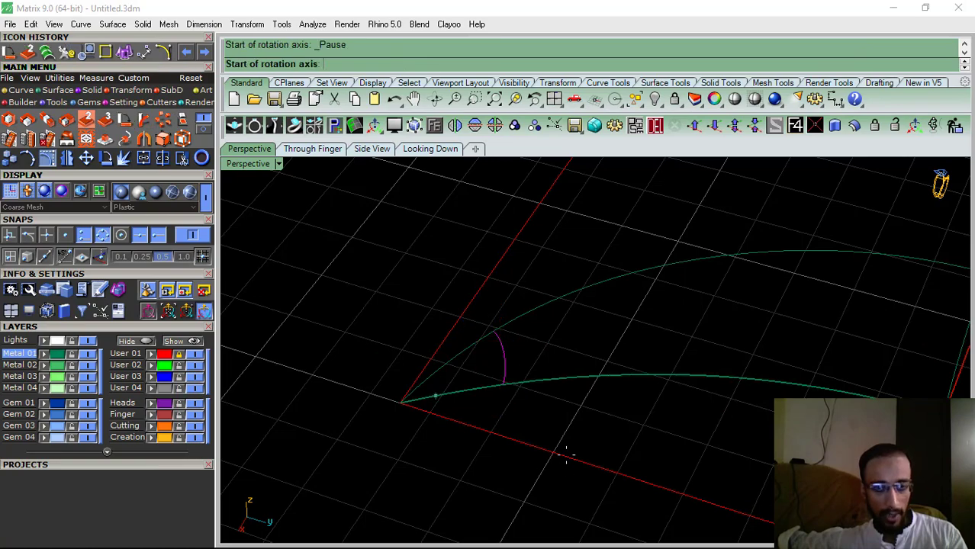
{"action": "left_click", "coordinate": [502, 386]}
{"action": "right_click_drag", "start_coordinate": [499, 409], "coordinate": [481, 343]}
{"action": "left_click", "coordinate": [373, 303]}
{"action": "left_click", "coordinate": [347, 345]}
{"action": "right_click_drag", "start_coordinate": [347, 345], "coordinate": [532, 380]}
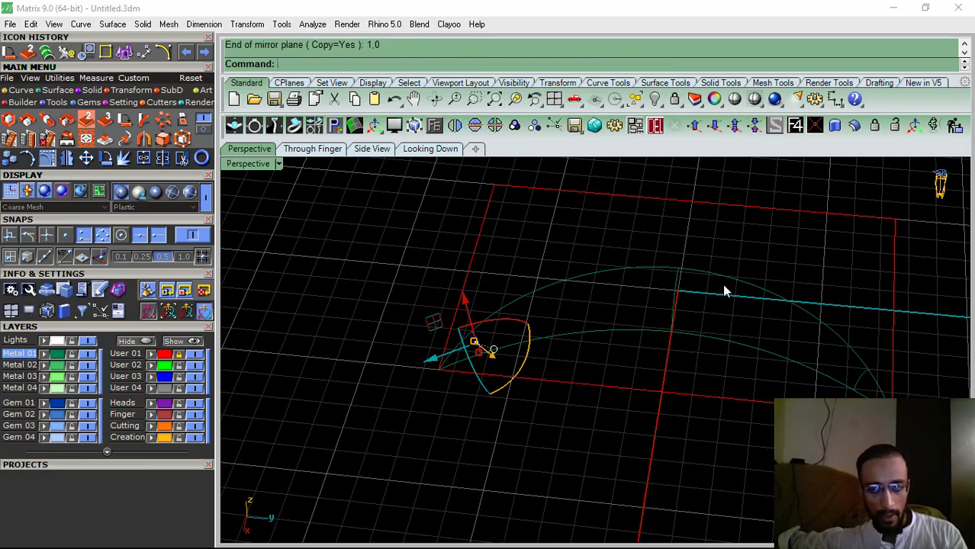
Build a surface from the curve network of both long arcs and the three cross-sections, with Position edge matching and preview
{"action": "right_click_drag", "start_coordinate": [777, 261], "coordinate": [698, 230]}
{"action": "left_click_drag", "start_coordinate": [444, 410], "coordinate": [416, 467]}
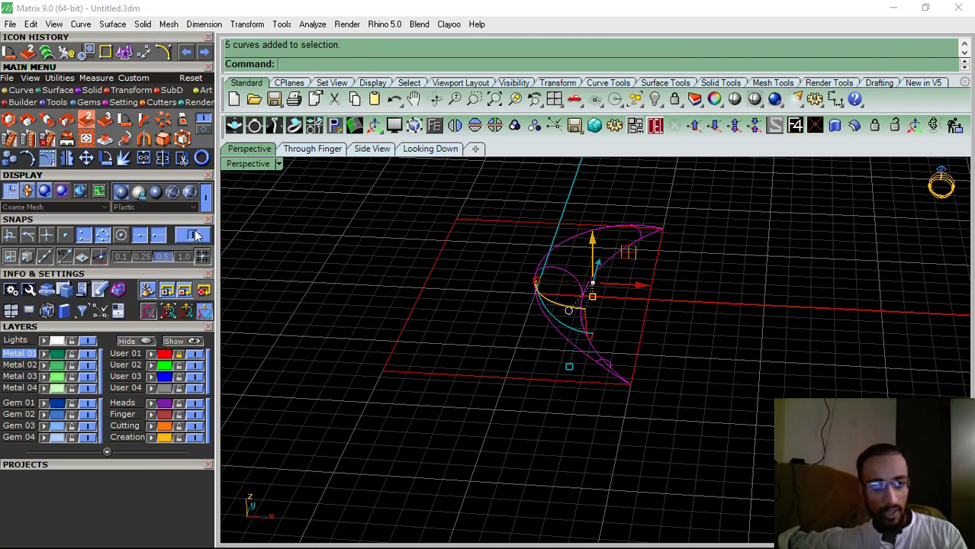
{"action": "left_click", "coordinate": [56, 91]}
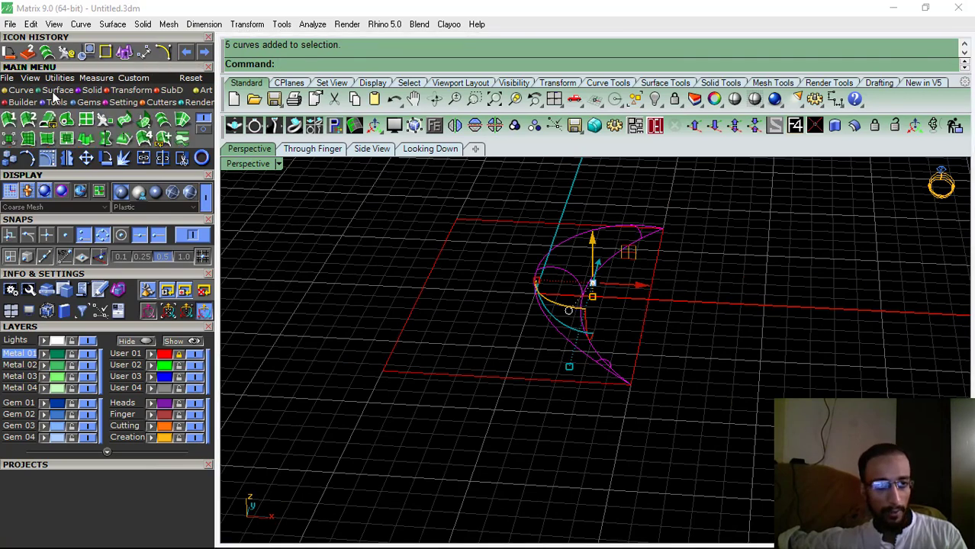
{"action": "left_click", "coordinate": [183, 119]}
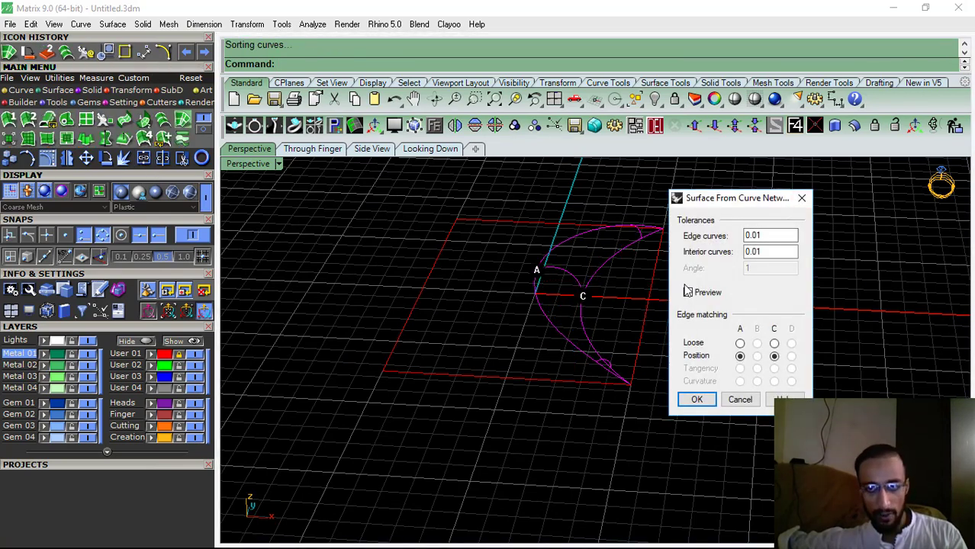
{"action": "left_click", "coordinate": [688, 292]}
{"action": "left_click", "coordinate": [695, 401]}
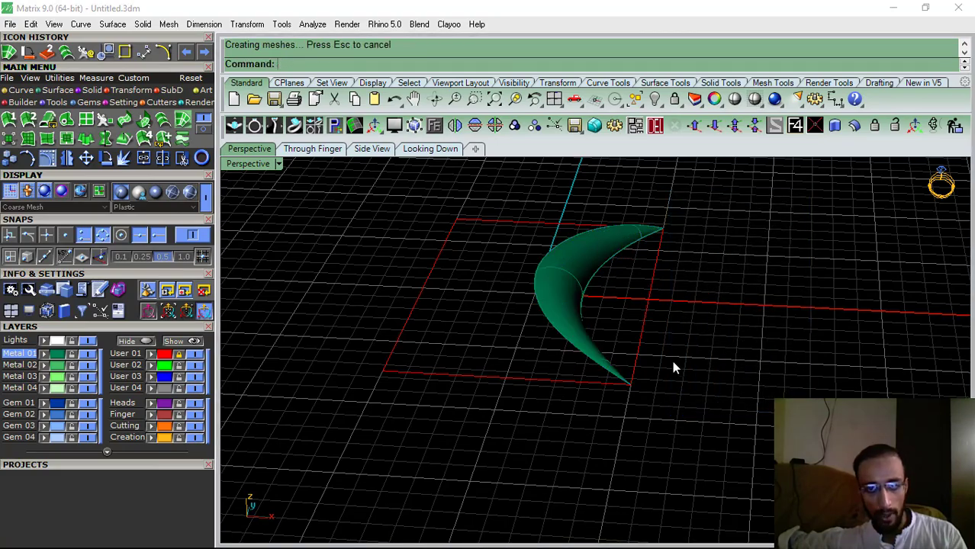
Extrude the crescent surface straight by 0.5 as a solid, keeping the input surface
{"action": "right_click_drag", "start_coordinate": [672, 366], "coordinate": [428, 285]}
{"action": "left_click", "coordinate": [599, 327]}
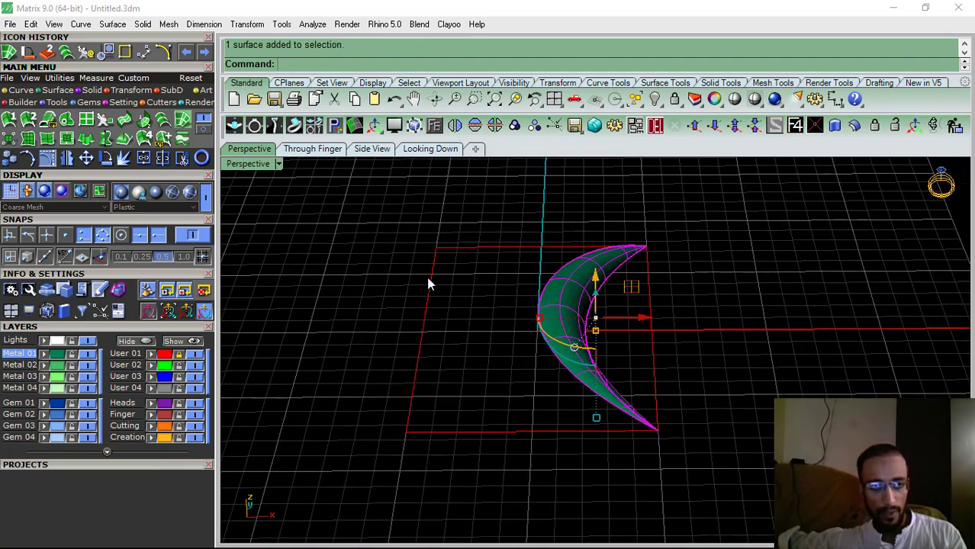
{"action": "left_click", "coordinate": [92, 90]}
{"action": "left_click", "coordinate": [184, 121]}
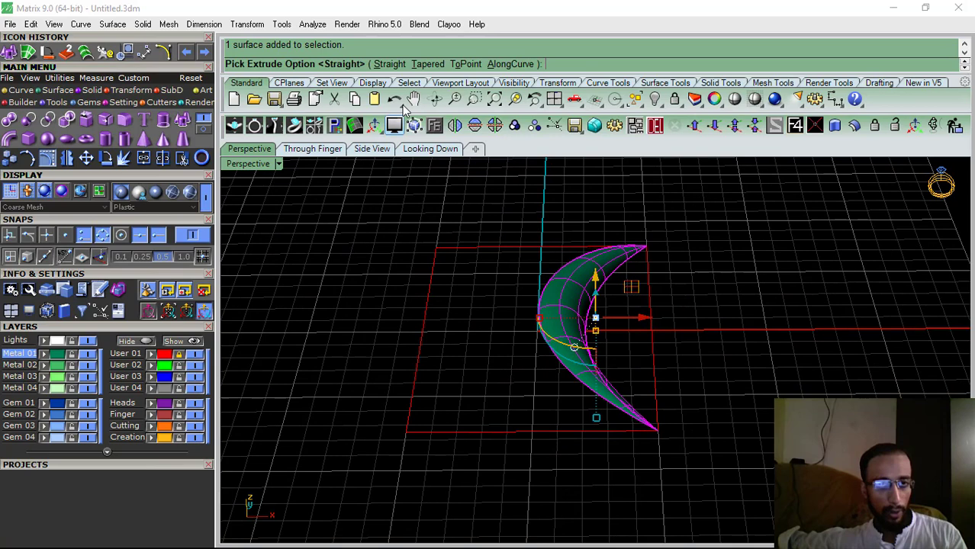
{"action": "left_click", "coordinate": [389, 64]}
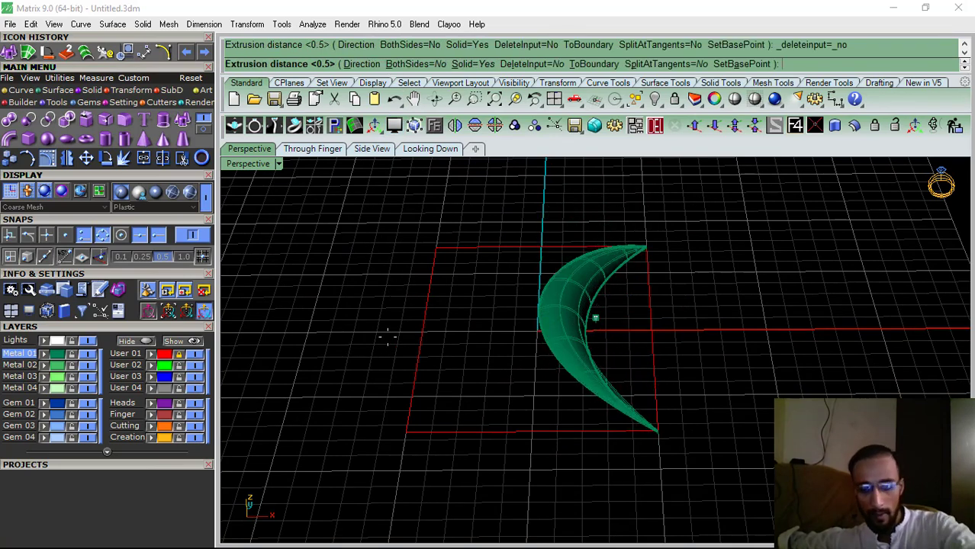
{"action": "key", "text": "Return"}
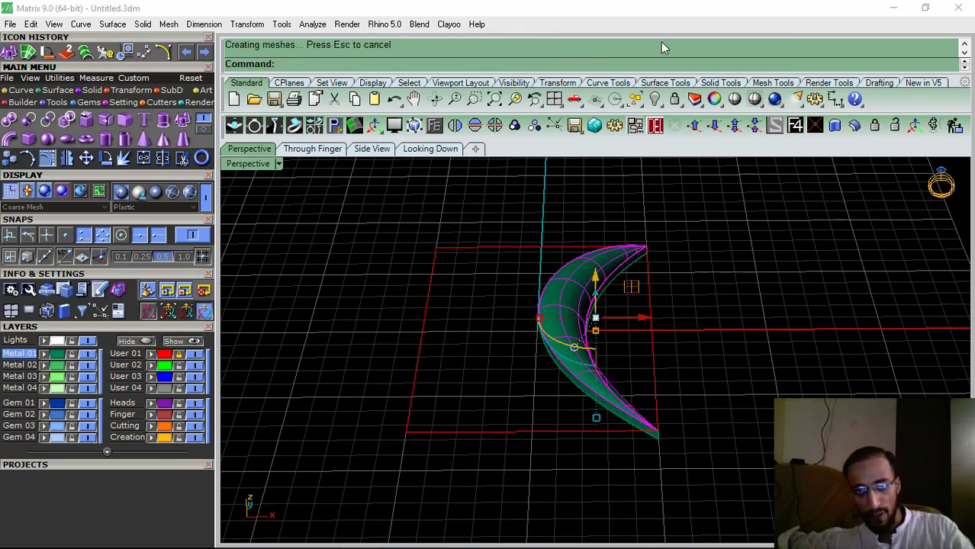
Clear away the leftover base surface and construction curves, keeping only the extruded crescent solid
{"action": "left_click", "coordinate": [658, 128]}
{"action": "mouse_move", "coordinate": [551, 322]}
{"action": "right_mouse_down"}
{"action": "mouse_move", "coordinate": [675, 244]}
{"action": "mouse_move", "coordinate": [582, 285]}
{"action": "mouse_move", "coordinate": [537, 380]}
{"action": "mouse_move", "coordinate": [558, 331]}
{"action": "right_mouse_up"}
{"action": "left_click", "coordinate": [558, 332]}
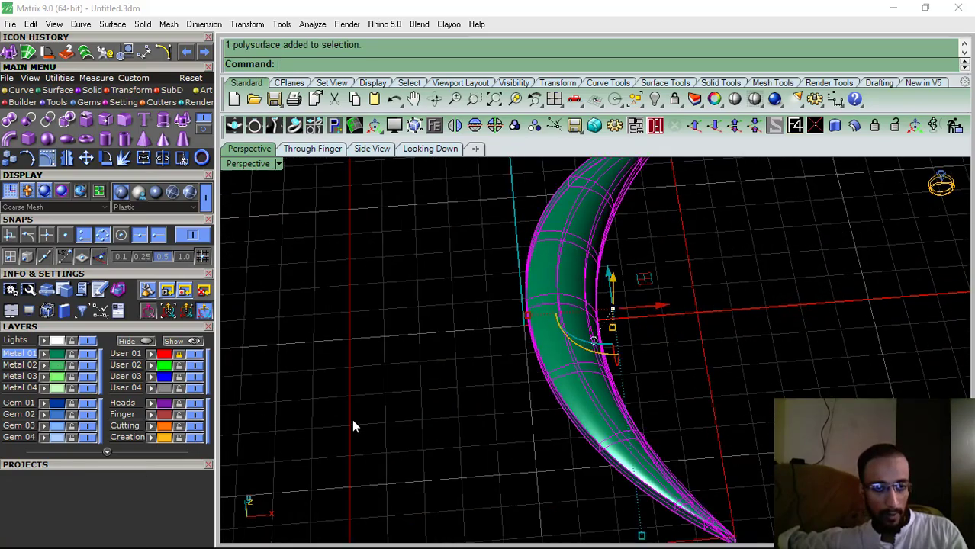
{"action": "scroll", "coordinate": [575, 371], "scroll_direction": "down", "scroll_amount": 10}
{"action": "left_click_drag", "start_coordinate": [664, 235], "coordinate": [561, 397]}
{"action": "scroll", "coordinate": [579, 366], "scroll_direction": "up", "scroll_amount": 11}
{"action": "left_click", "coordinate": [551, 386], "text": "ctrl"}
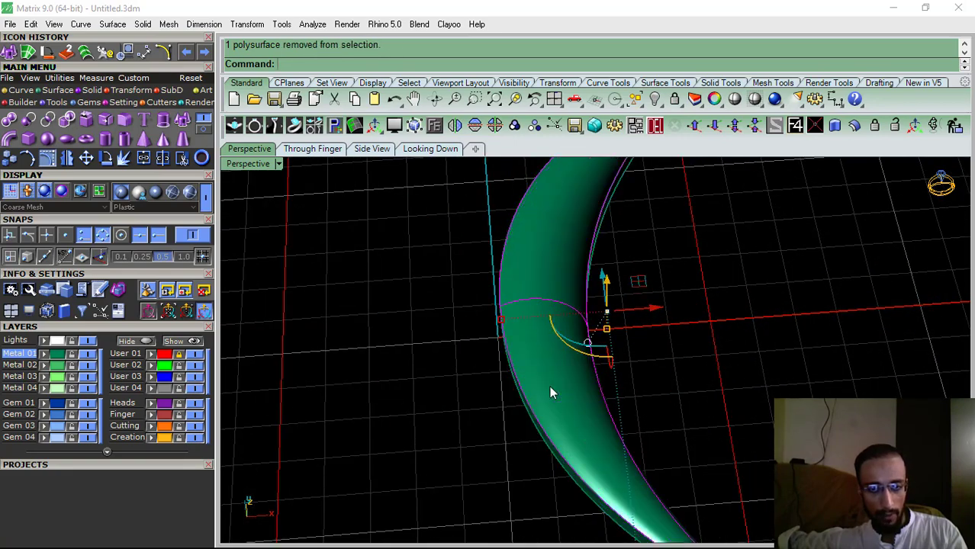
{"action": "scroll", "coordinate": [526, 364], "scroll_direction": "down", "scroll_amount": 5}
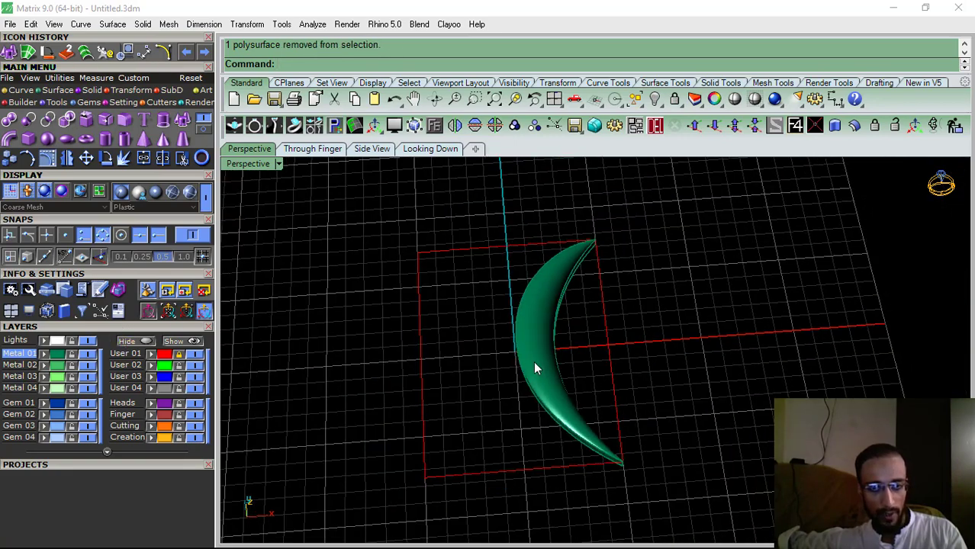
Try mirroring the crescent solid across the Y axis, inspect the pair in the Looking Down view and undo the mirror
{"action": "left_click", "coordinate": [533, 360]}
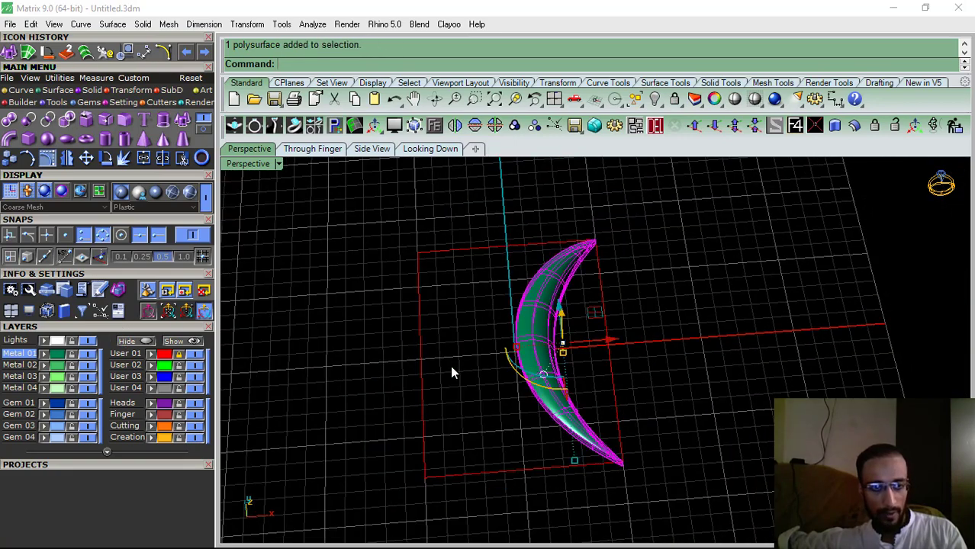
{"action": "left_click", "coordinate": [455, 125]}
{"action": "left_click", "coordinate": [430, 148]}
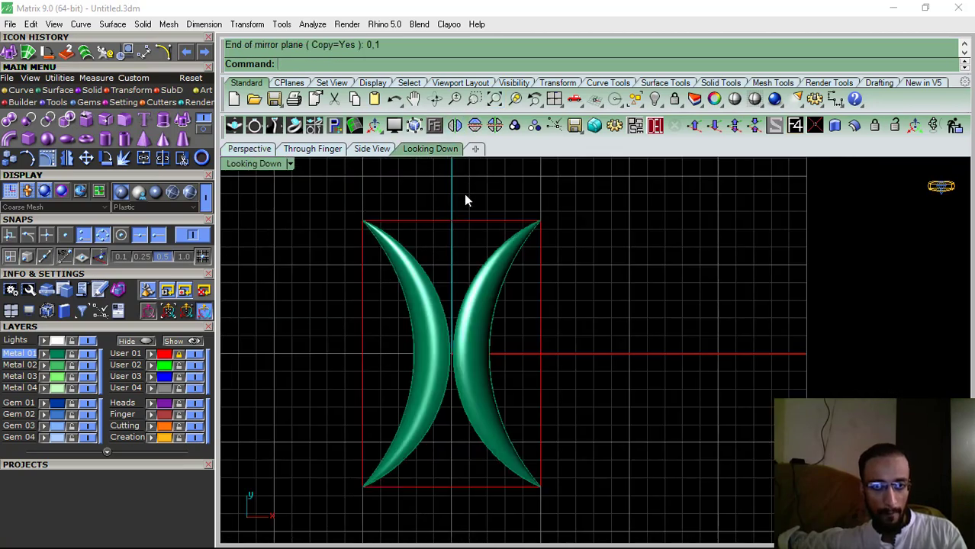
{"action": "right_click_drag", "start_coordinate": [475, 288], "coordinate": [489, 303]}
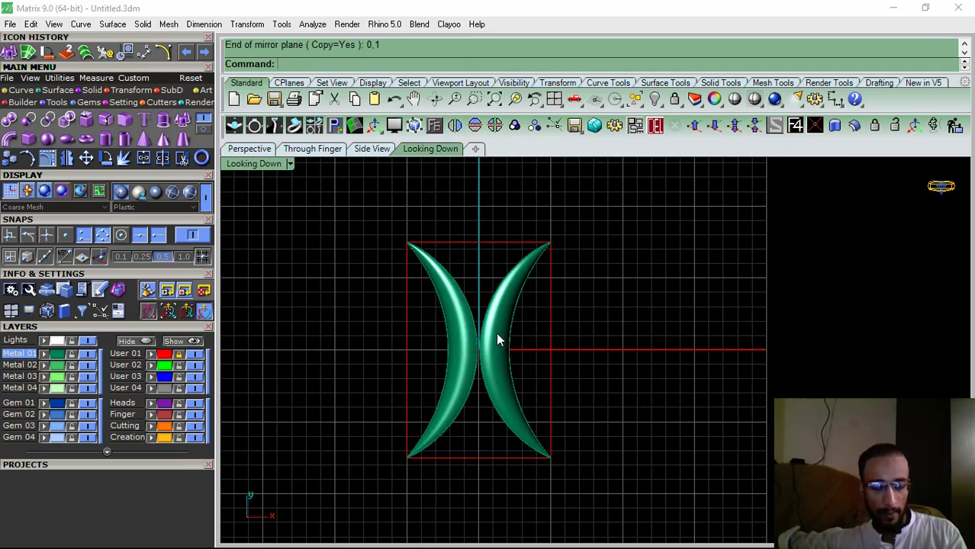
{"action": "scroll", "coordinate": [528, 316], "scroll_direction": "down", "scroll_amount": 4}
{"action": "mouse_move", "coordinate": [459, 375]}
{"action": "right_mouse_down"}
{"action": "mouse_move", "coordinate": [492, 389]}
{"action": "mouse_move", "coordinate": [444, 391]}
{"action": "mouse_move", "coordinate": [460, 382]}
{"action": "right_mouse_up"}
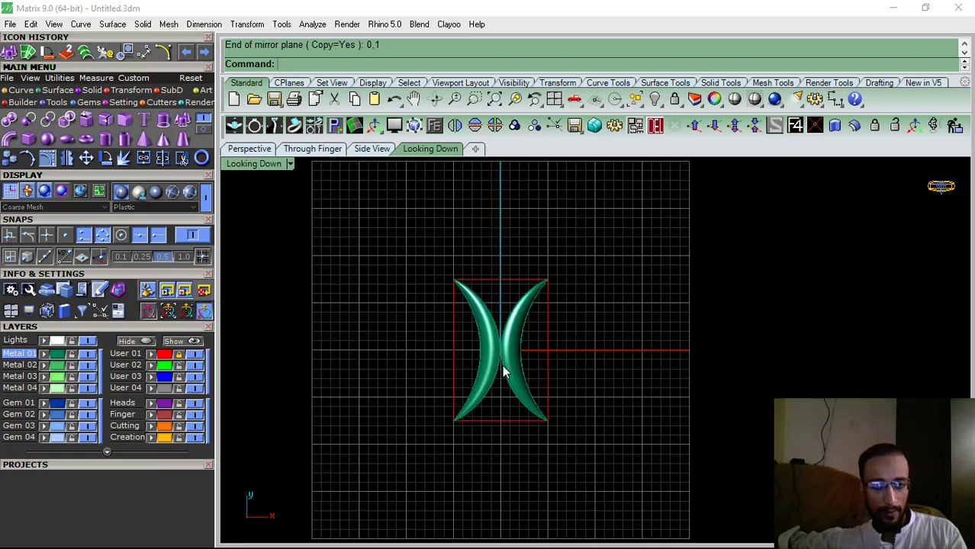
{"action": "scroll", "coordinate": [519, 323], "scroll_direction": "up", "scroll_amount": 3}
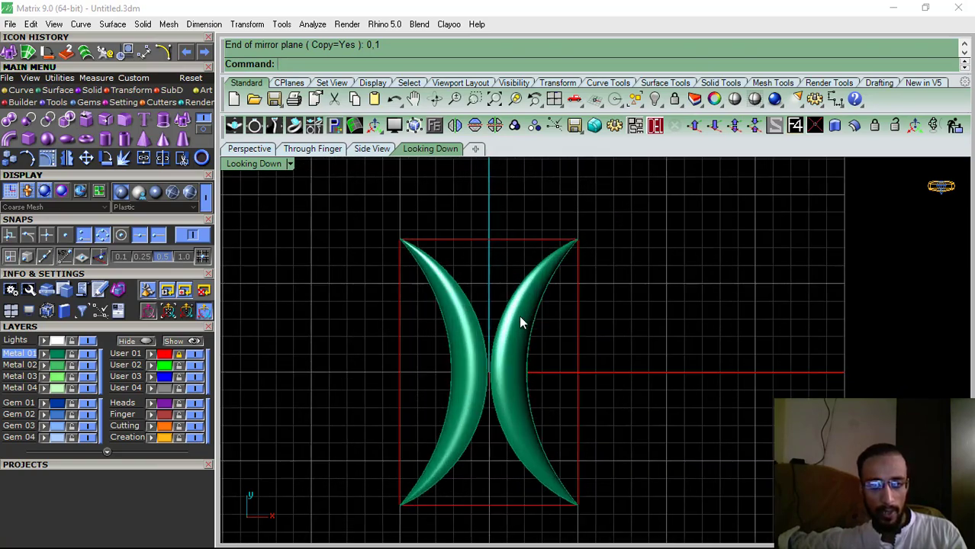
{"action": "key", "text": "ctrl+z"}
Start Gem on Surface with the extruded crescent solid as the target, from its object actions
{"action": "left_click", "coordinate": [249, 148]}
{"action": "right_click_drag", "start_coordinate": [641, 320], "coordinate": [554, 391]}
{"action": "scroll", "coordinate": [565, 328], "scroll_direction": "up", "scroll_amount": 5}
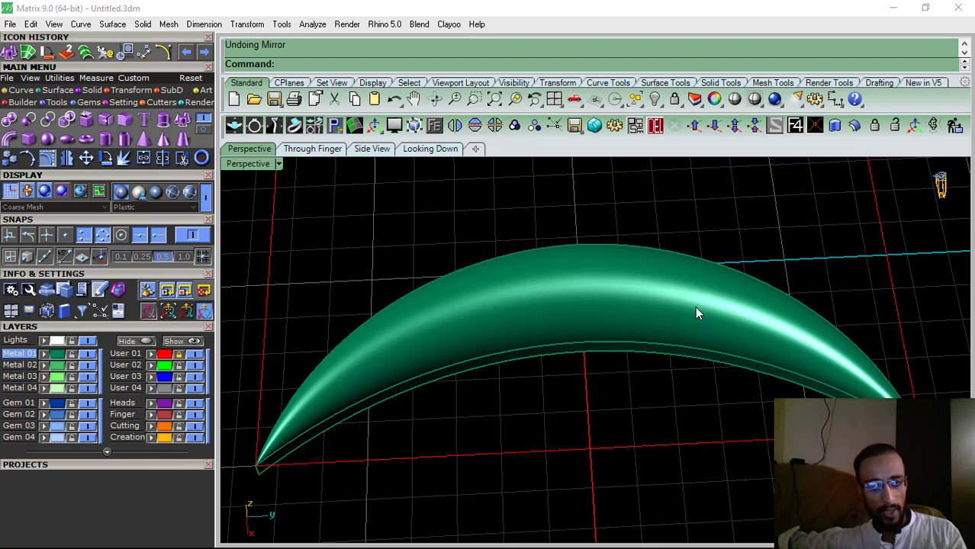
{"action": "left_click", "coordinate": [575, 290]}
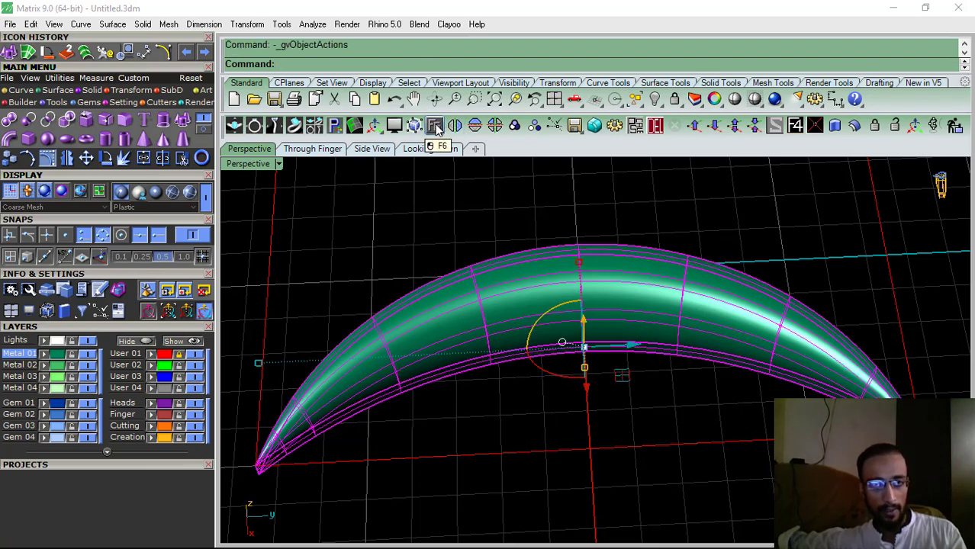
{"action": "right_click_drag", "start_coordinate": [527, 299], "coordinate": [567, 252]}
{"action": "left_click", "coordinate": [567, 251]}
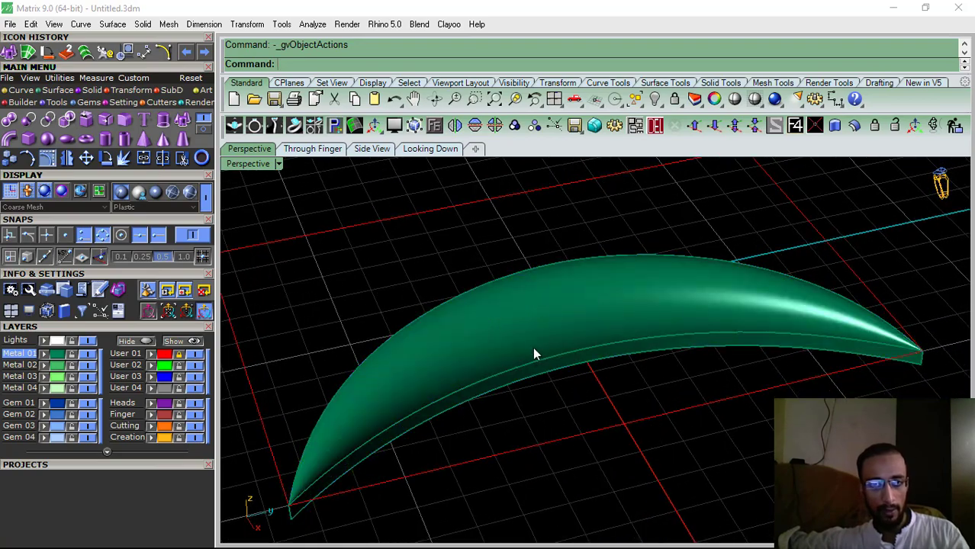
{"action": "left_click", "coordinate": [532, 346]}
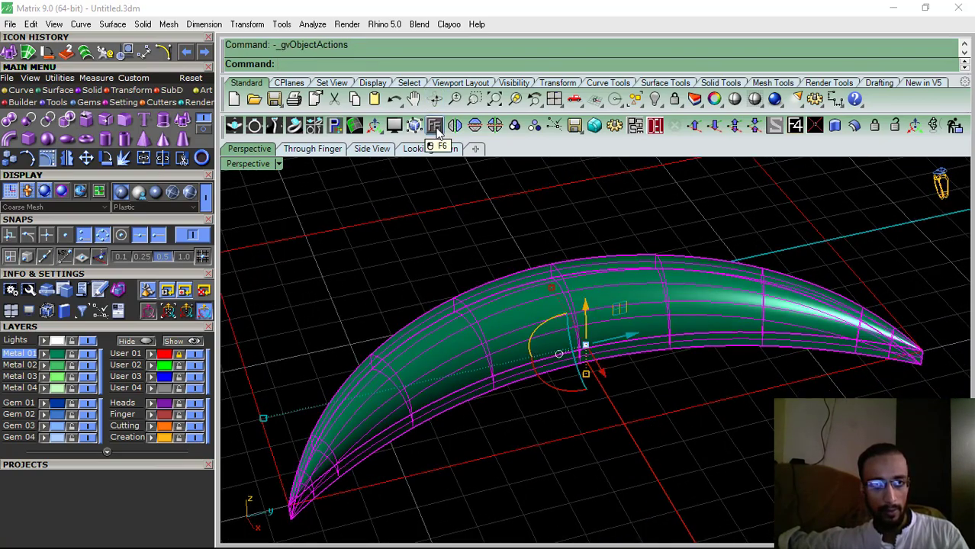
{"action": "right_click_drag", "start_coordinate": [489, 244], "coordinate": [537, 152]}
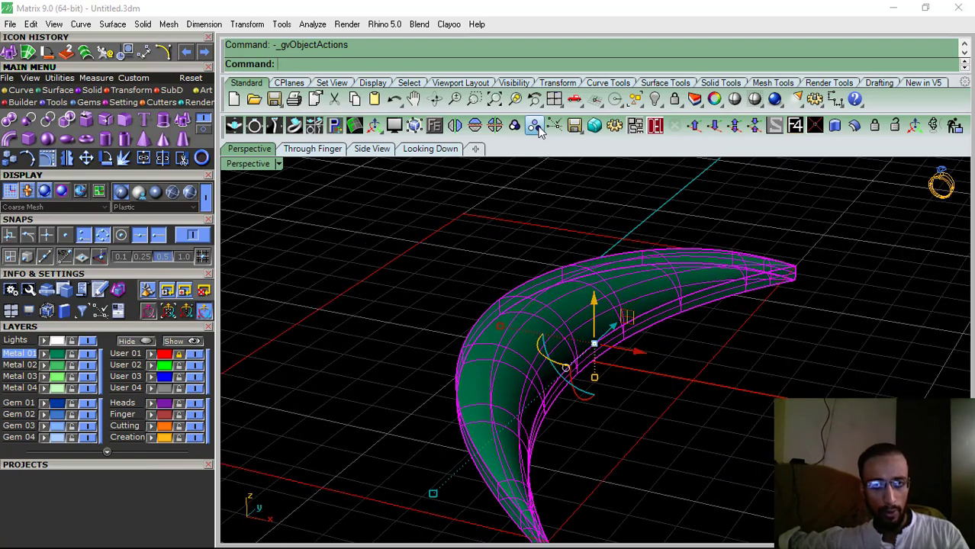
{"action": "key", "text": "Escape"}
{"action": "left_click", "coordinate": [615, 316]}
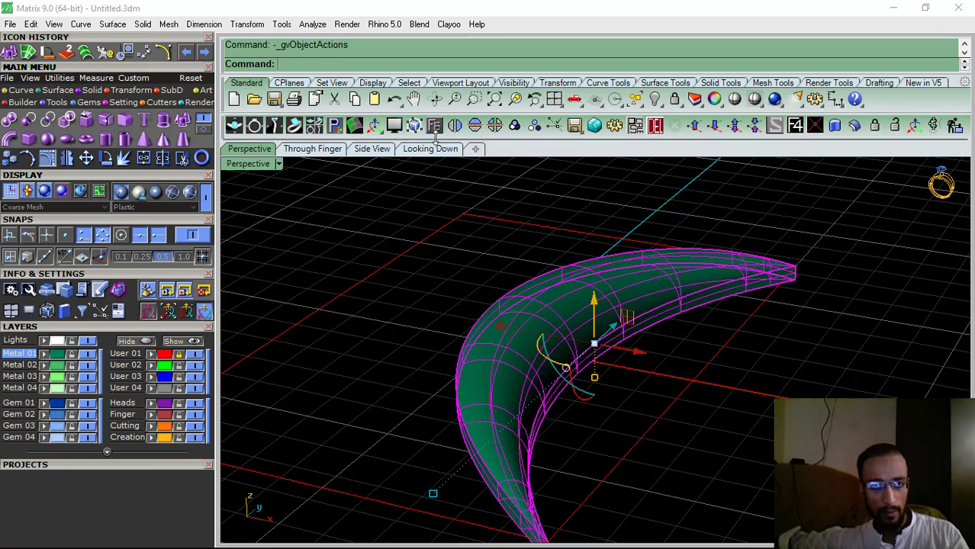
{"action": "right_click_drag", "start_coordinate": [655, 332], "coordinate": [628, 326]}
{"action": "key", "text": "F6"}
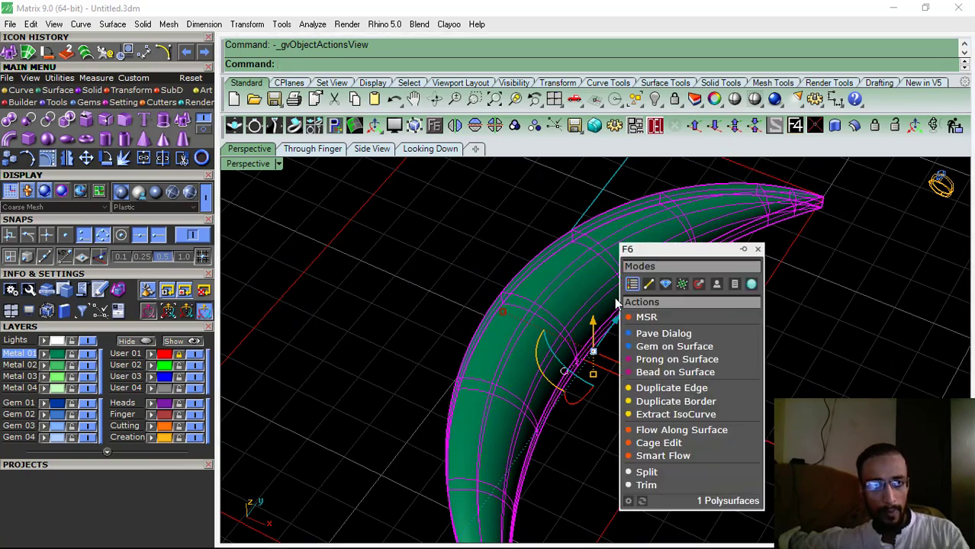
{"action": "left_click", "coordinate": [671, 346]}
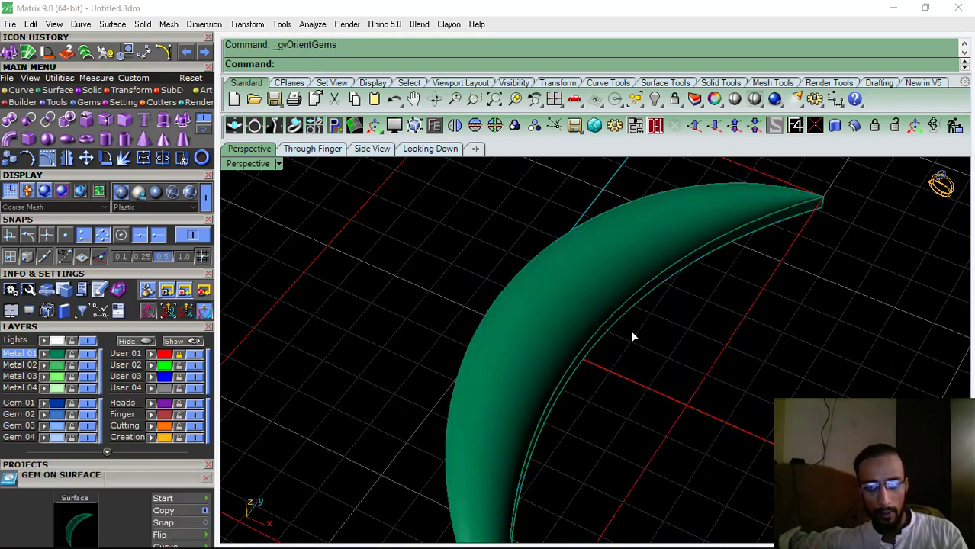
Scale the gem for placement on the crescent's outer surface to 130 %, a 1.3 mm stone
{"action": "right_click_drag", "start_coordinate": [630, 349], "coordinate": [585, 285]}
{"action": "scroll", "coordinate": [585, 285], "scroll_direction": "up", "scroll_amount": 4}
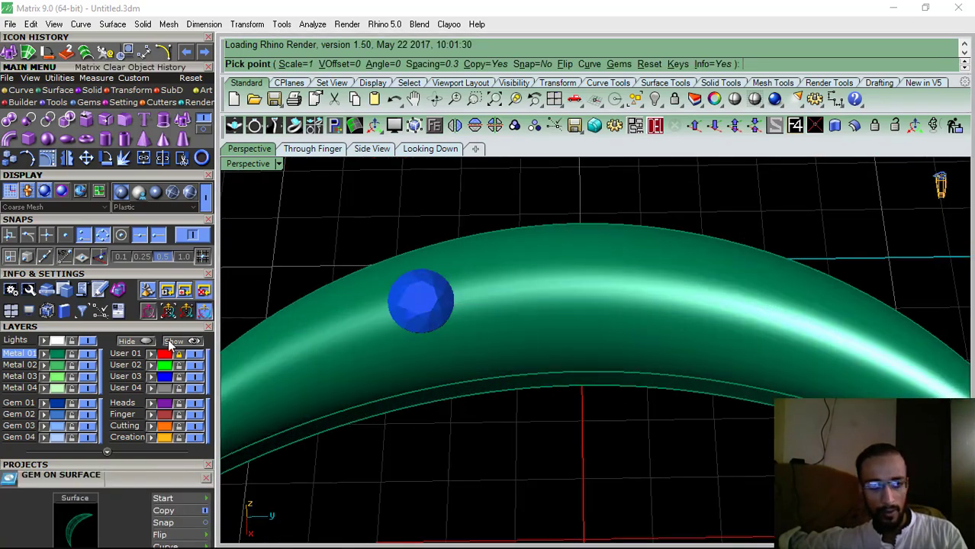
{"action": "left_click", "coordinate": [124, 325]}
{"action": "scroll", "coordinate": [130, 305], "scroll_direction": "down", "scroll_amount": 3}
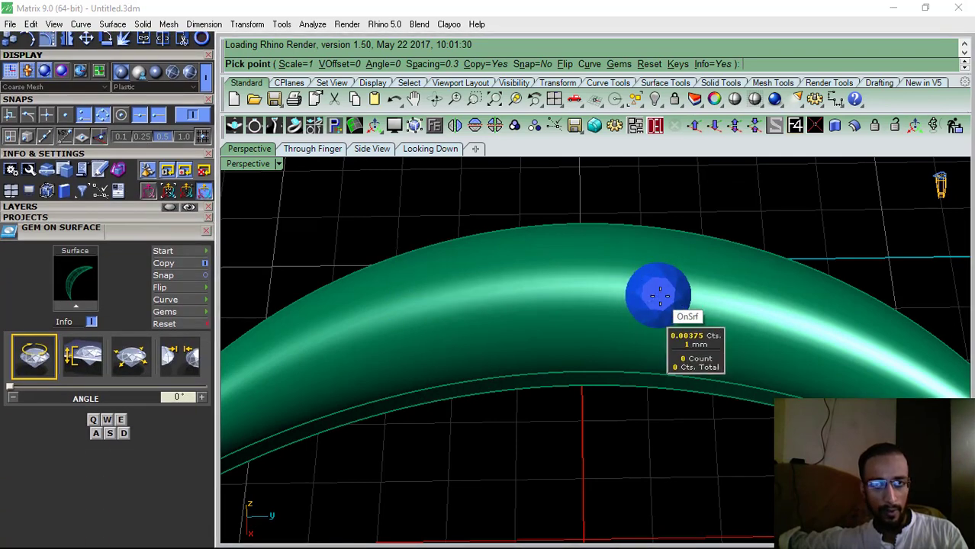
{"action": "key", "text": "w"}
{"action": "key", "text": "w"}
{"action": "key", "text": "w"}
{"action": "key", "text": "w"}
{"action": "key", "text": "w"}
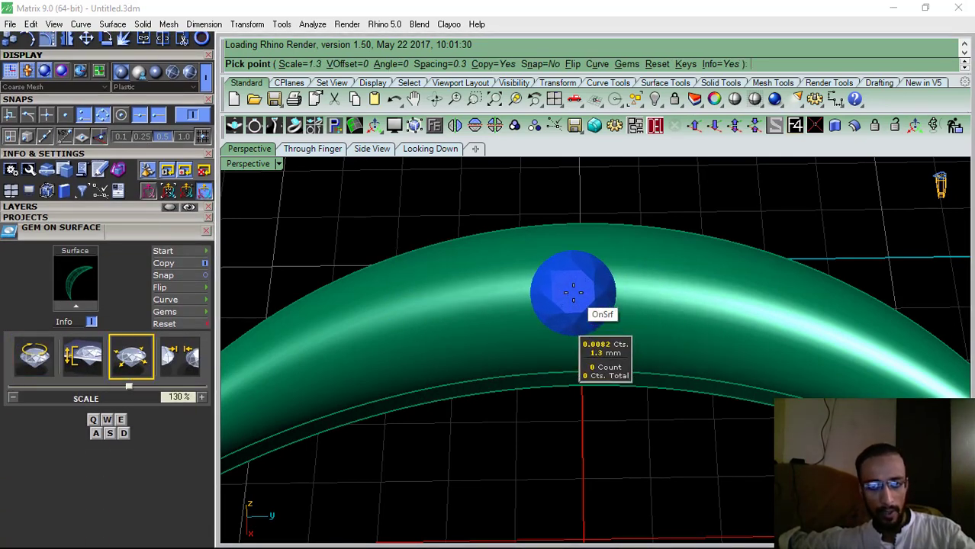
Scale the gem to 170 % (1.7 mm) and place two side by side along the crescent's crest, starting at its middle
{"action": "scroll", "coordinate": [573, 291], "scroll_direction": "up", "scroll_amount": 1, "text": "ctrl"}
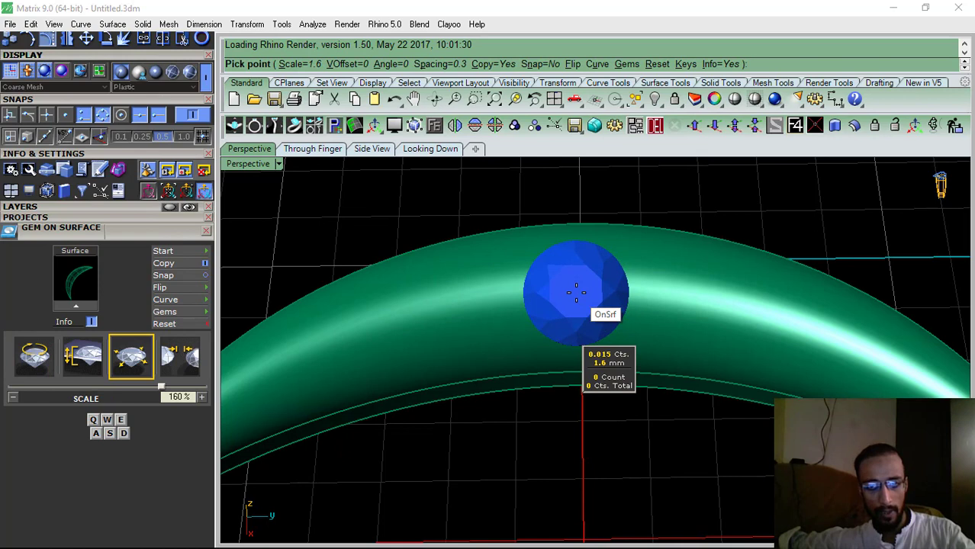
{"action": "scroll", "coordinate": [577, 292], "scroll_direction": "up", "scroll_amount": 1, "text": "ctrl"}
{"action": "left_click", "coordinate": [578, 290]}
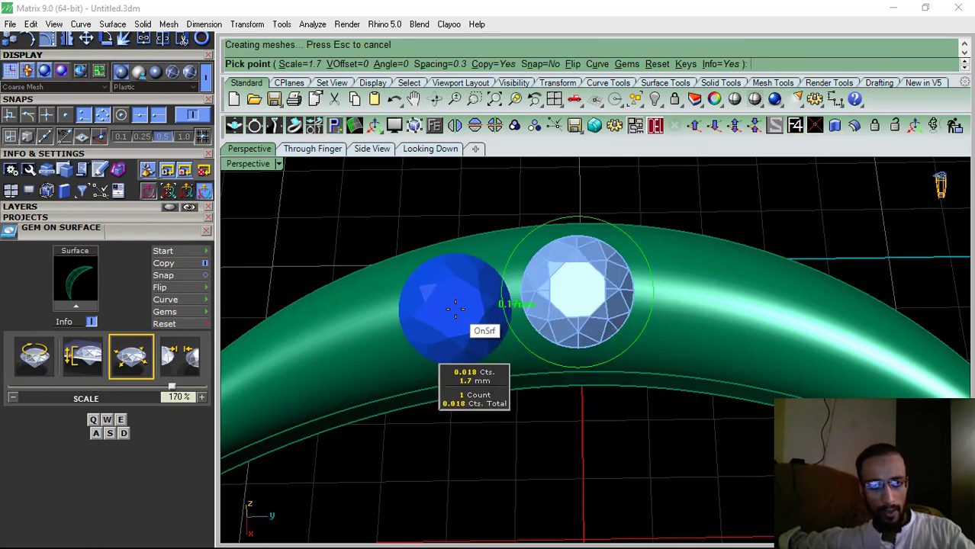
{"action": "scroll", "coordinate": [461, 276], "scroll_direction": "down", "scroll_amount": 6}
{"action": "right_click_drag", "start_coordinate": [458, 325], "coordinate": [456, 303]}
{"action": "scroll", "coordinate": [457, 283], "scroll_direction": "up", "scroll_amount": 6}
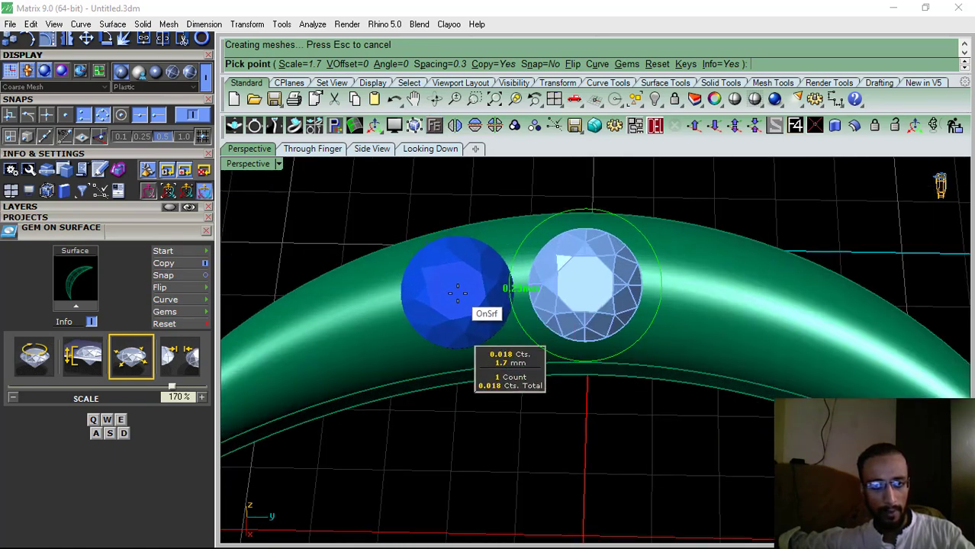
{"action": "left_click", "coordinate": [459, 294]}
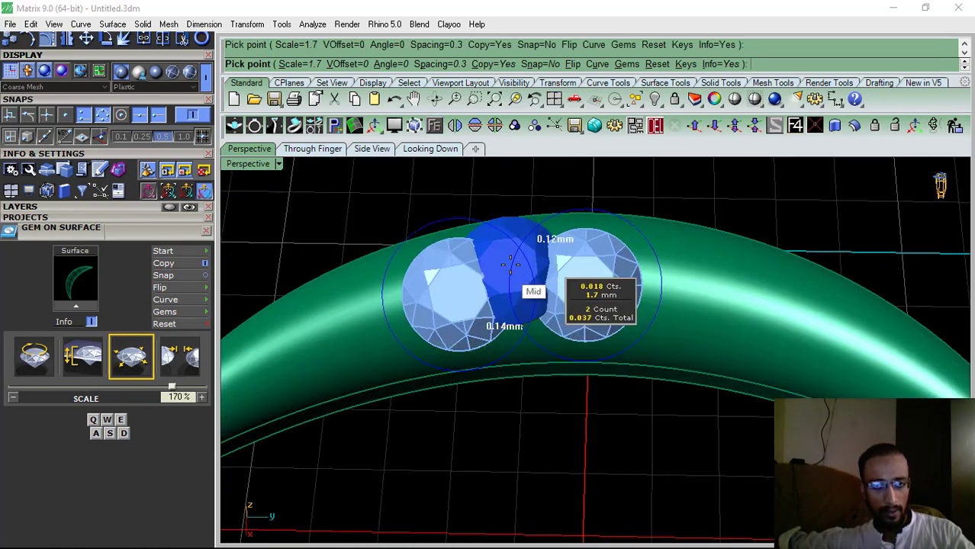
Reduce the gem scale to 150 % and place a third stone of 1.5 mm beside the two larger ones
{"action": "scroll", "coordinate": [509, 259], "scroll_direction": "down", "scroll_amount": 4}
{"action": "scroll", "coordinate": [413, 287], "scroll_direction": "up", "scroll_amount": 2}
{"action": "key", "text": "s"}
{"action": "key", "text": "s"}
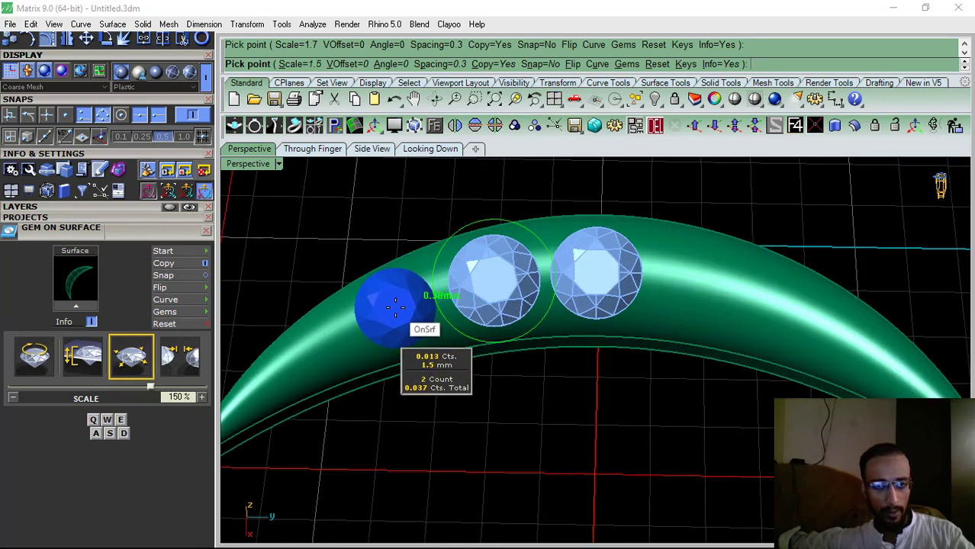
{"action": "left_click", "coordinate": [396, 306]}
Reduce the gem scale to 130 %, place a fourth stone of 1.3 mm toward the crescent's tip and finish gem placement
{"action": "scroll", "coordinate": [397, 306], "scroll_direction": "down", "scroll_amount": 2}
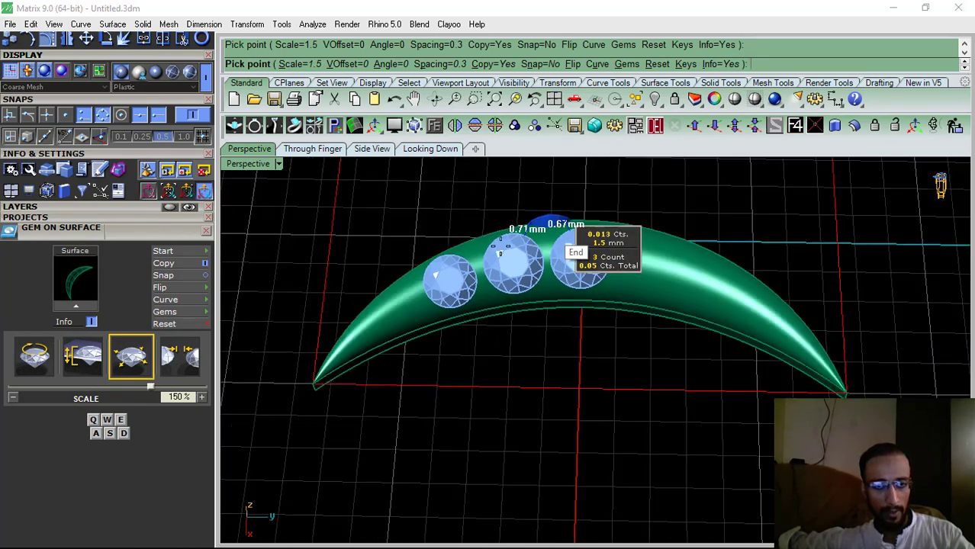
{"action": "scroll", "coordinate": [385, 313], "scroll_direction": "up", "scroll_amount": 3}
{"action": "key", "text": "s"}
{"action": "key", "text": "s"}
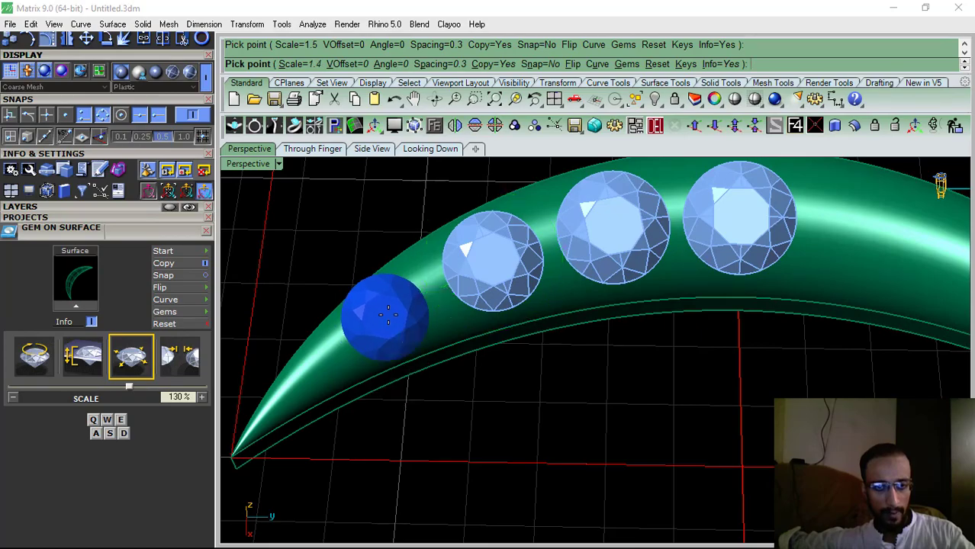
{"action": "left_click", "coordinate": [395, 309]}
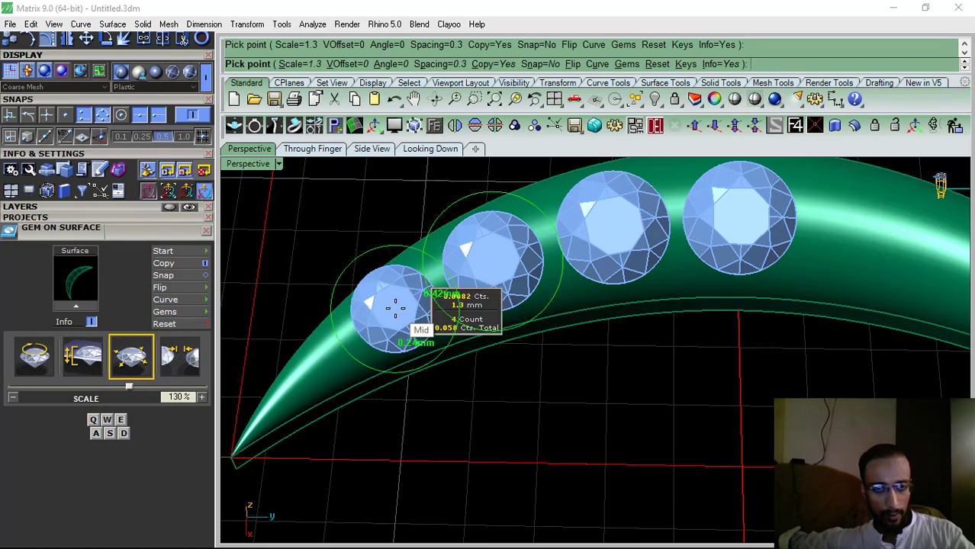
{"action": "right_click", "coordinate": [396, 309]}
Start Gem Cutter with all four gems on the crescent, from their object actions
{"action": "scroll", "coordinate": [389, 308], "scroll_direction": "down", "scroll_amount": 4}
{"action": "right_click_drag", "start_coordinate": [468, 384], "coordinate": [557, 276]}
{"action": "left_click", "coordinate": [557, 276]}
{"action": "left_click", "coordinate": [492, 287], "text": "shift"}
{"action": "left_click", "coordinate": [394, 319], "text": "shift"}
{"action": "left_click", "coordinate": [332, 335], "text": "shift"}
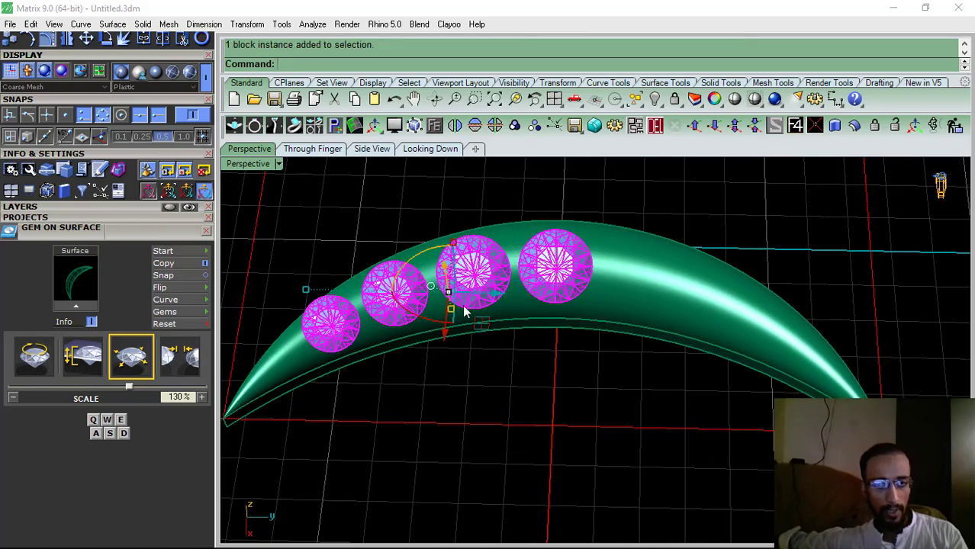
{"action": "left_click", "coordinate": [438, 126]}
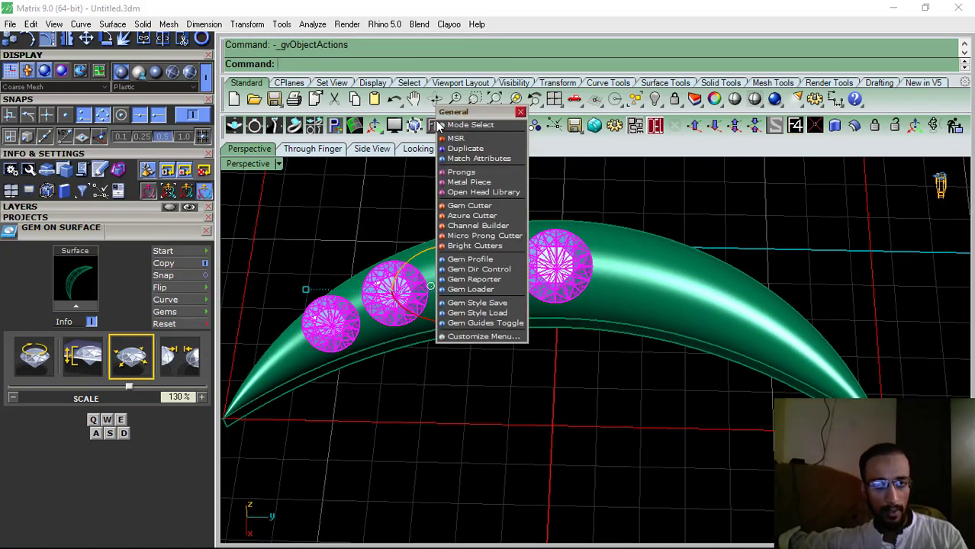
{"action": "left_click", "coordinate": [469, 207]}
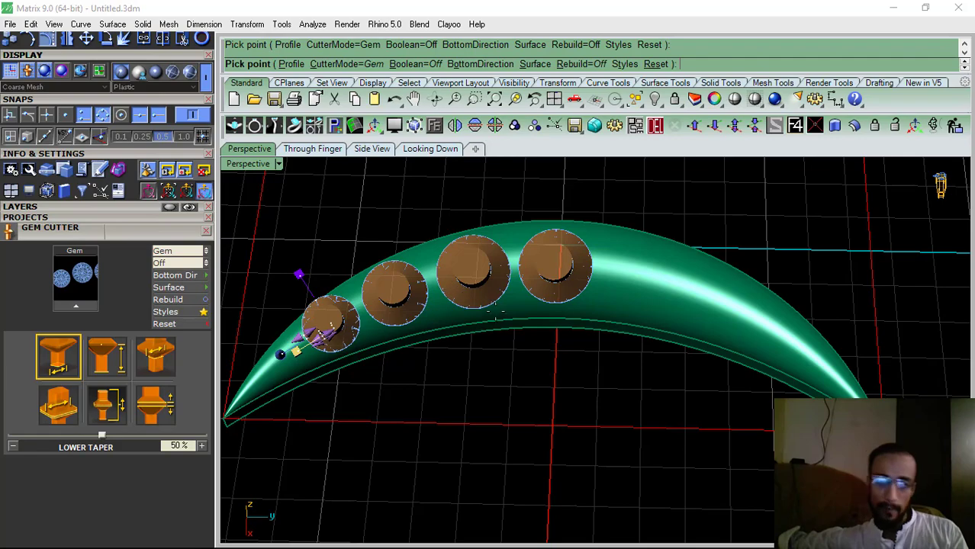
Set the gem cutters' girdle scale to 95 % without applying a saved style, and create the cutters
{"action": "key", "text": "F6"}
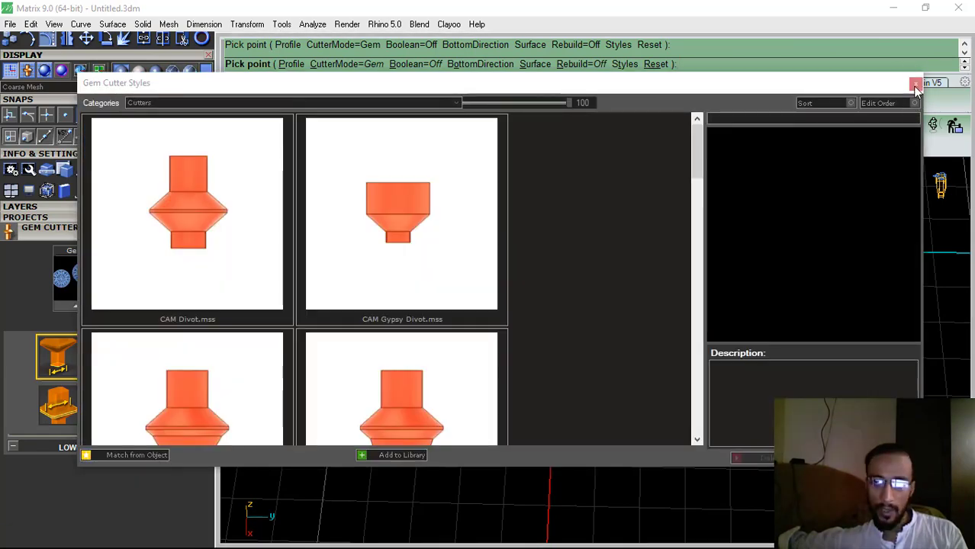
{"action": "left_click", "coordinate": [914, 84]}
{"action": "right_click_drag", "start_coordinate": [438, 321], "coordinate": [542, 340]}
{"action": "left_click", "coordinate": [67, 402]}
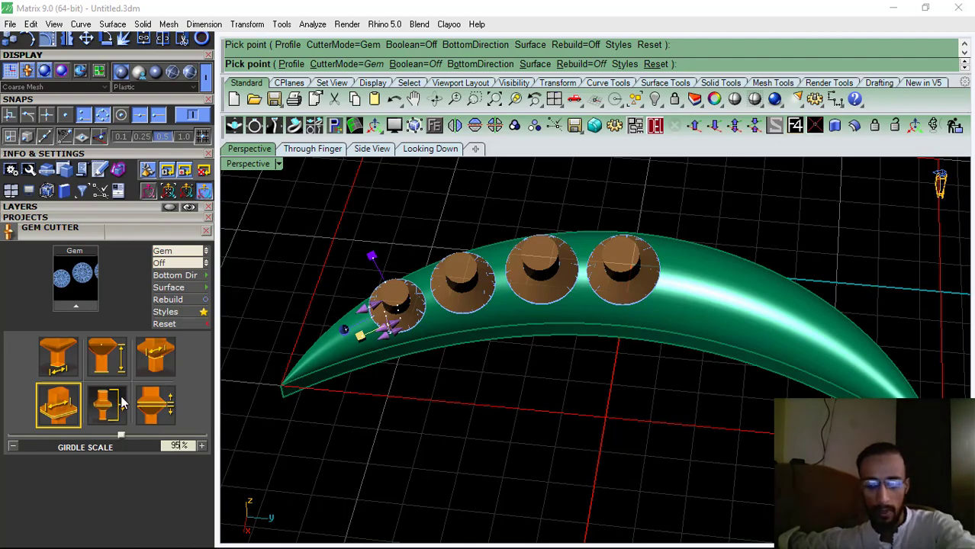
{"action": "right_click_drag", "start_coordinate": [694, 268], "coordinate": [623, 331]}
{"action": "right_click", "coordinate": [706, 283]}
Subtract the four gem cutters from the crescent solid with Boolean Difference
{"action": "left_click", "coordinate": [706, 283]}
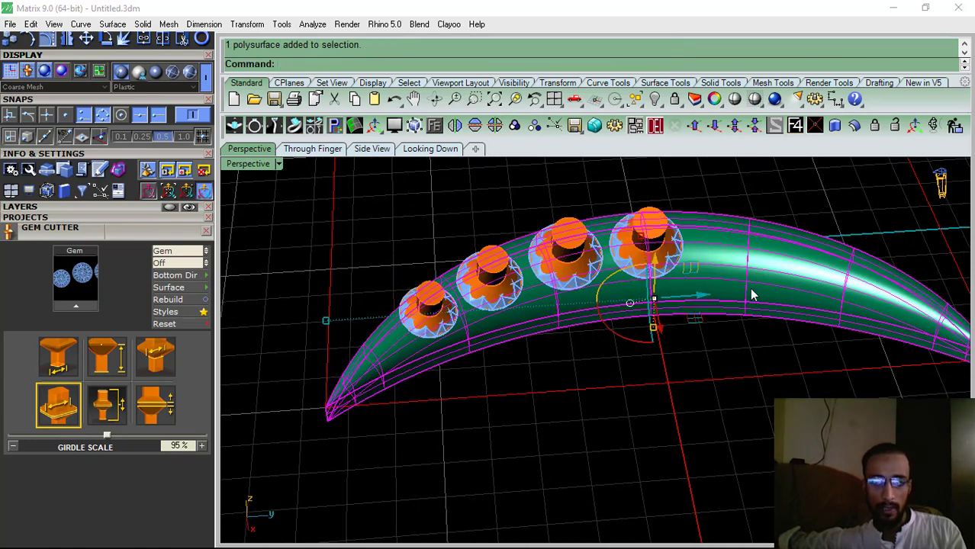
{"action": "left_click", "coordinate": [207, 231]}
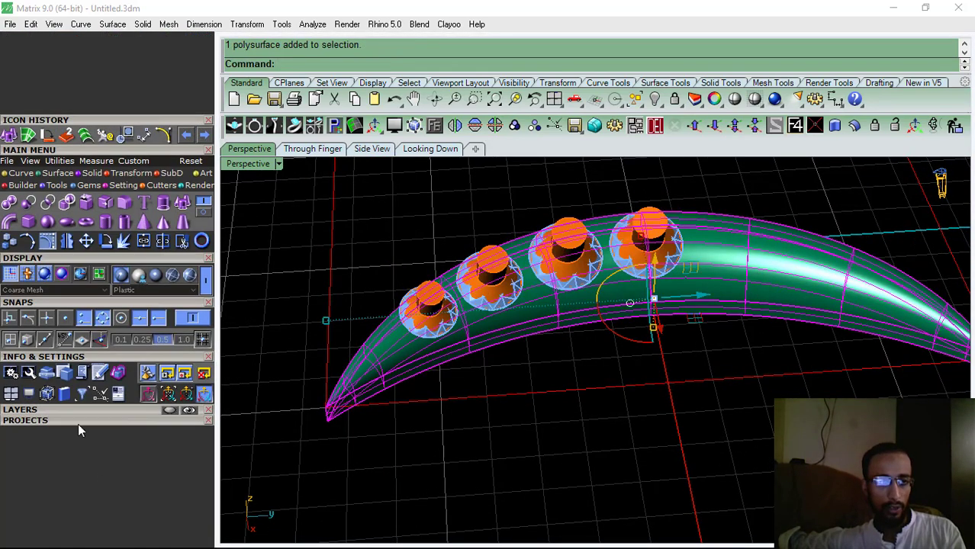
{"action": "left_click", "coordinate": [10, 221]}
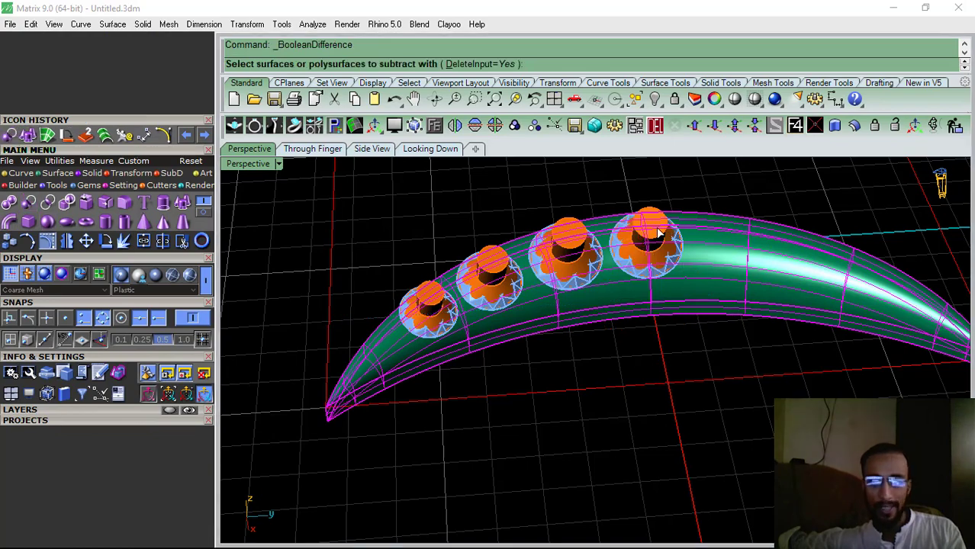
{"action": "left_click", "coordinate": [647, 250]}
{"action": "key", "text": "Return"}
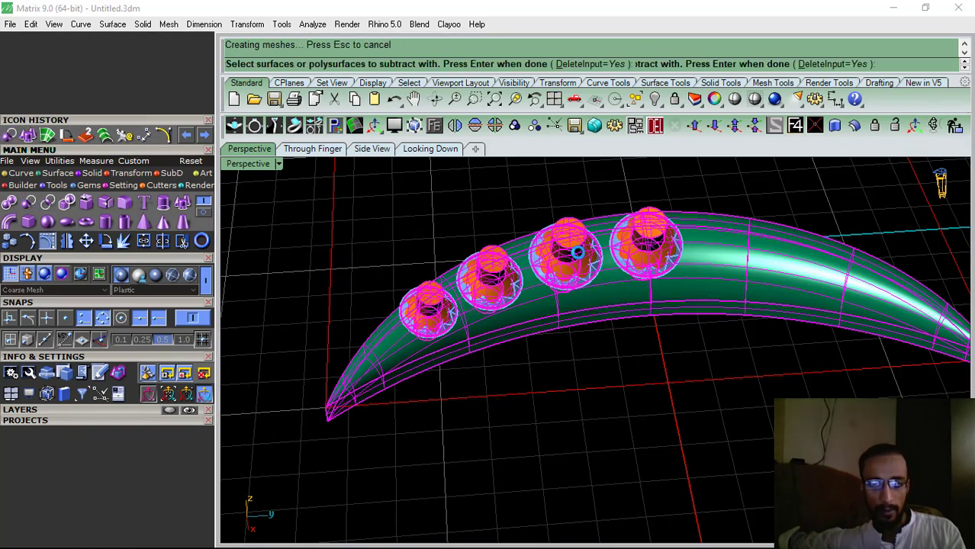
Start Prong on Surface on the crescent and set the prong drop to 0.15 mm and the height to 0.75 mm
{"action": "right_click_drag", "start_coordinate": [632, 286], "coordinate": [576, 307], "text": "shift"}
{"action": "right_click_drag", "start_coordinate": [576, 306], "coordinate": [587, 317]}
{"action": "scroll", "coordinate": [621, 269], "scroll_direction": "up", "scroll_amount": 3}
{"action": "left_click", "coordinate": [620, 270]}
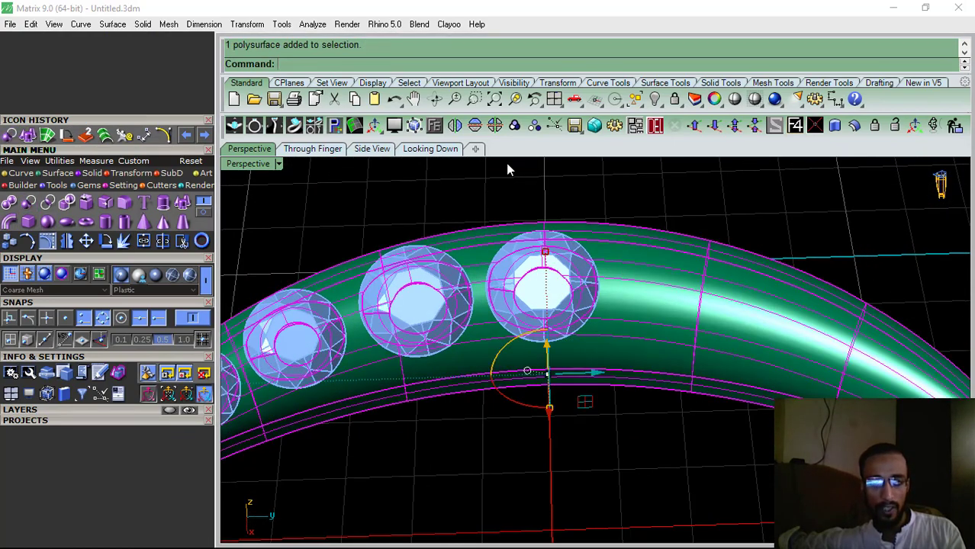
{"action": "left_click", "coordinate": [435, 125]}
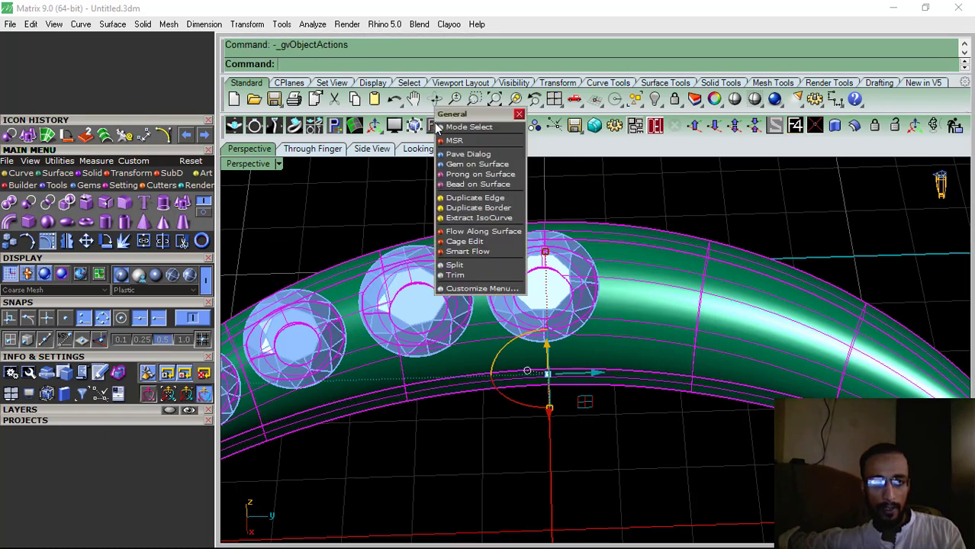
{"action": "left_click", "coordinate": [465, 174]}
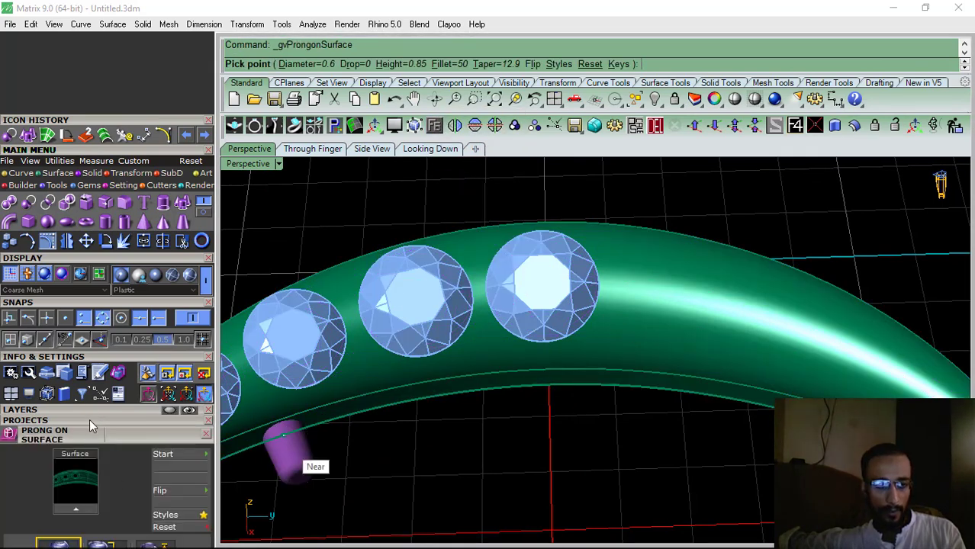
{"action": "left_click_drag", "start_coordinate": [89, 420], "coordinate": [144, 225]}
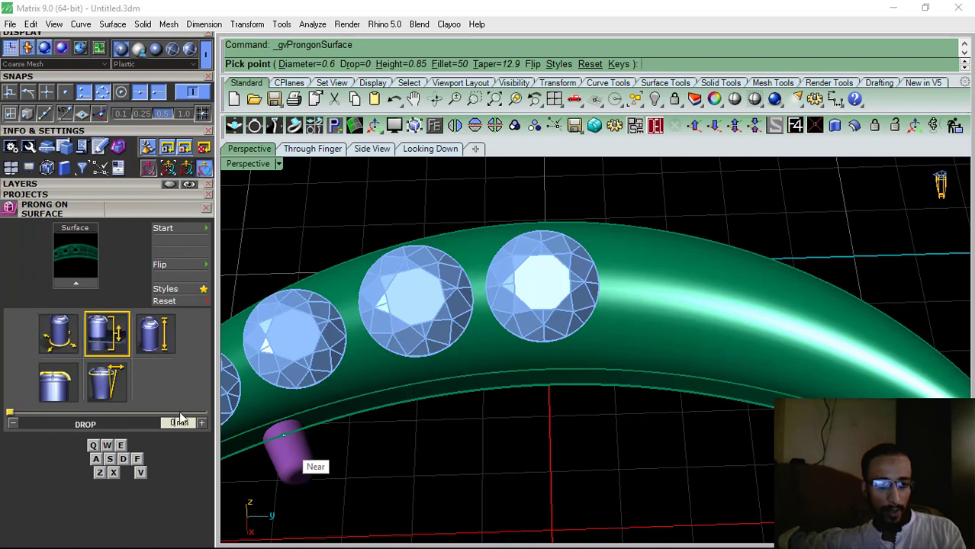
{"action": "left_click", "coordinate": [203, 423]}
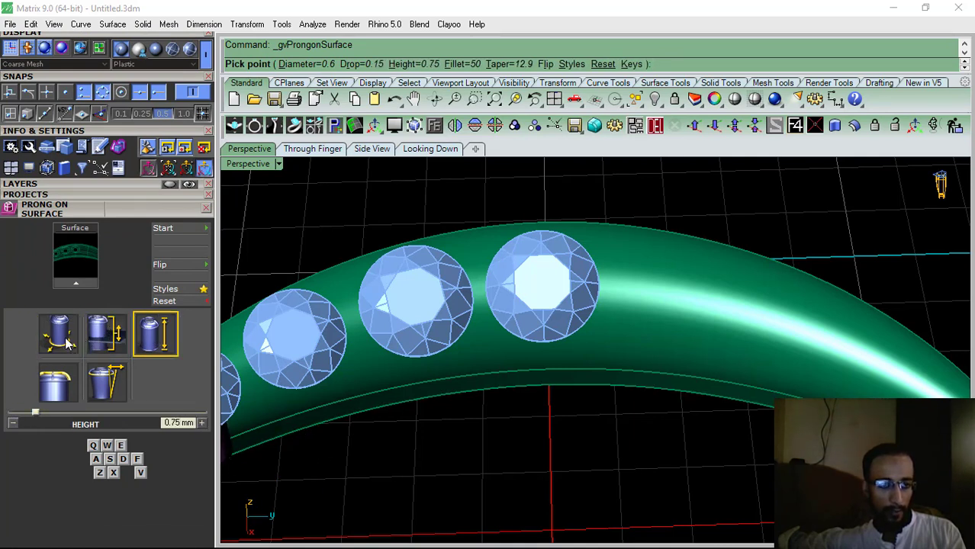
With object snaps off, place four 0.6 mm prongs around the gem at the crescent's middle
{"action": "scroll", "coordinate": [481, 332], "scroll_direction": "up", "scroll_amount": 2}
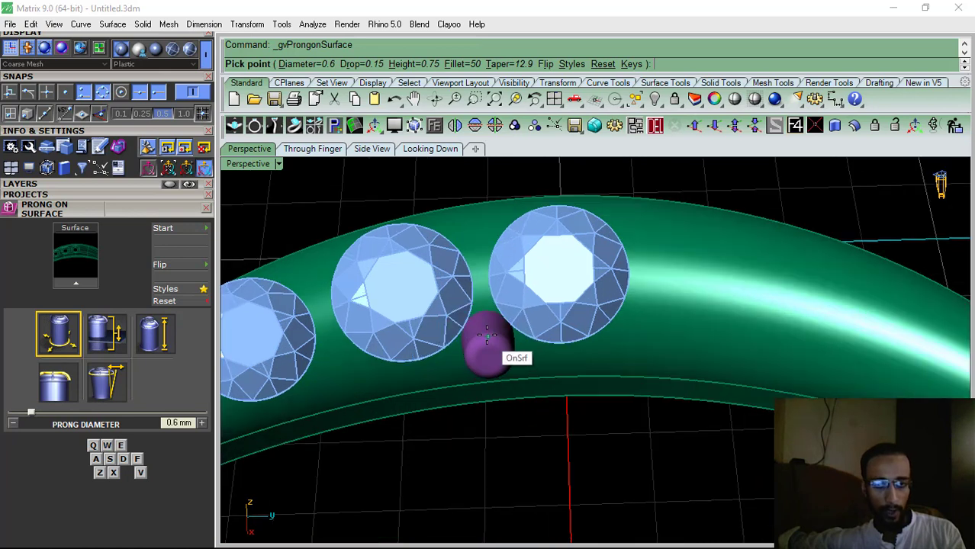
{"action": "left_click", "coordinate": [486, 334]}
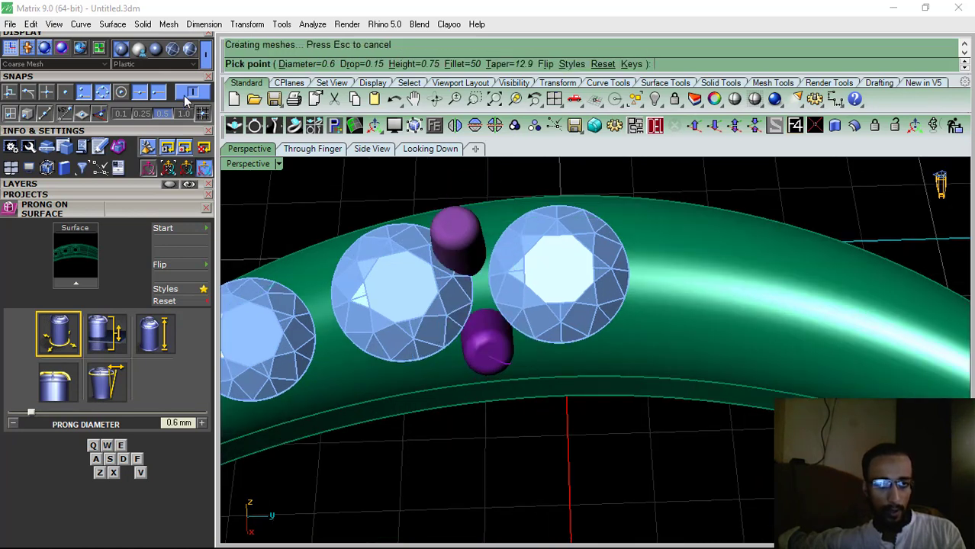
{"action": "left_click", "coordinate": [457, 231]}
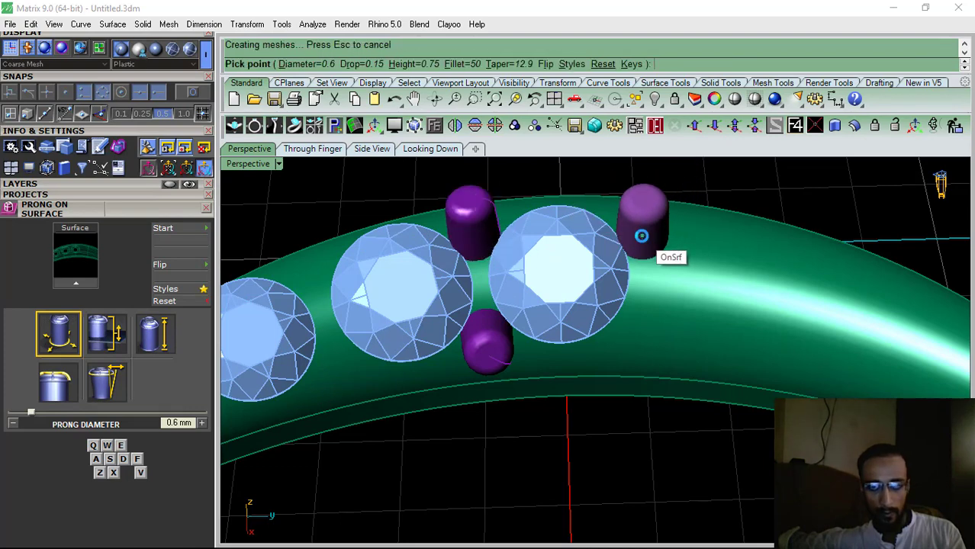
{"action": "left_click", "coordinate": [642, 236]}
{"action": "scroll", "coordinate": [645, 313], "scroll_direction": "down", "scroll_amount": 1}
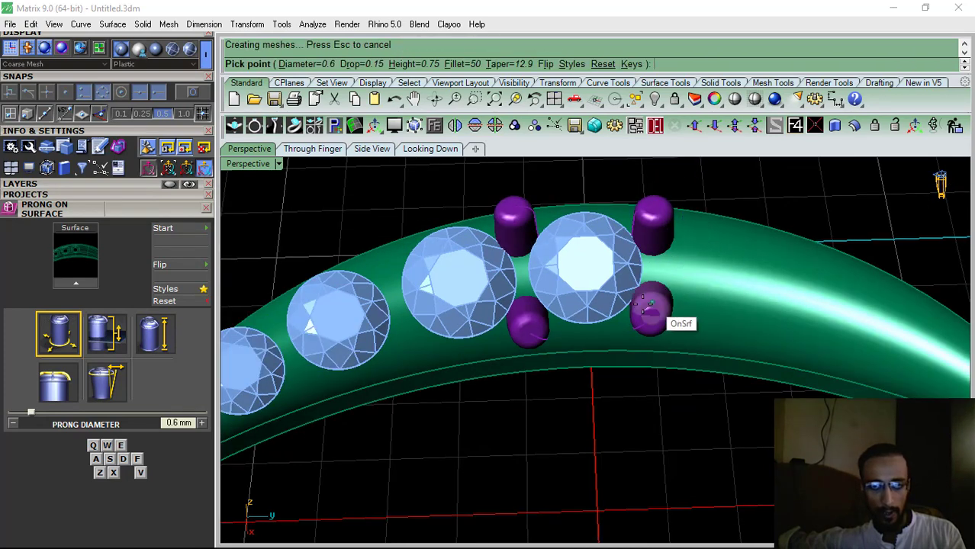
{"action": "left_click", "coordinate": [647, 307]}
Place prong pairs between the remaining gems and one prong beyond the smallest gem, and finish prong placement
{"action": "scroll", "coordinate": [359, 244], "scroll_direction": "up", "scroll_amount": 3}
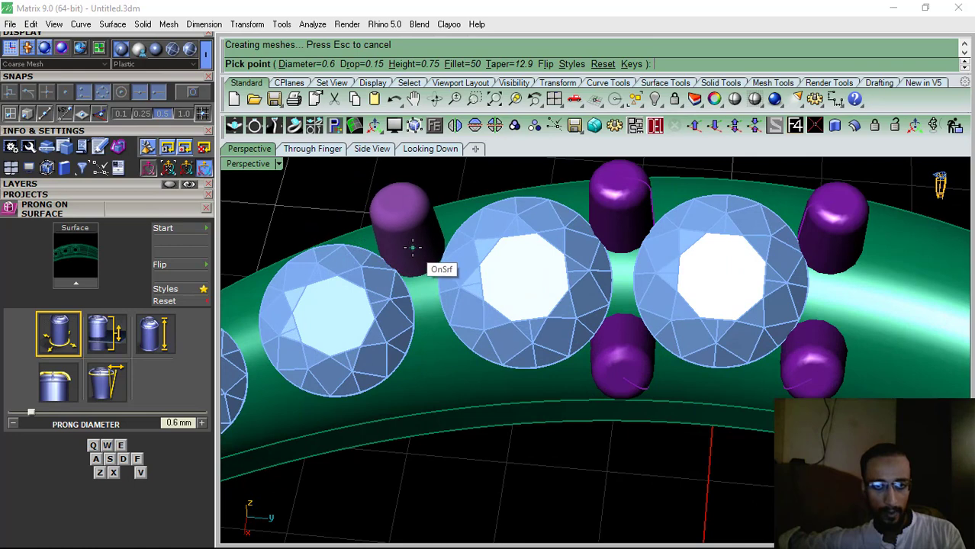
{"action": "left_click", "coordinate": [412, 246]}
{"action": "left_click", "coordinate": [451, 348]}
{"action": "scroll", "coordinate": [648, 252], "scroll_direction": "down", "scroll_amount": 2}
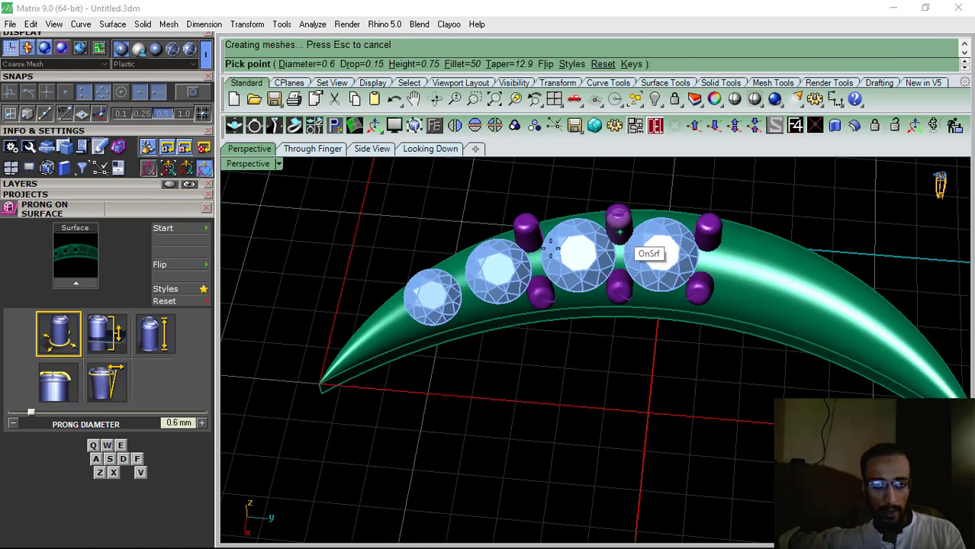
{"action": "scroll", "coordinate": [455, 263], "scroll_direction": "up", "scroll_amount": 3}
{"action": "left_click", "coordinate": [453, 264]}
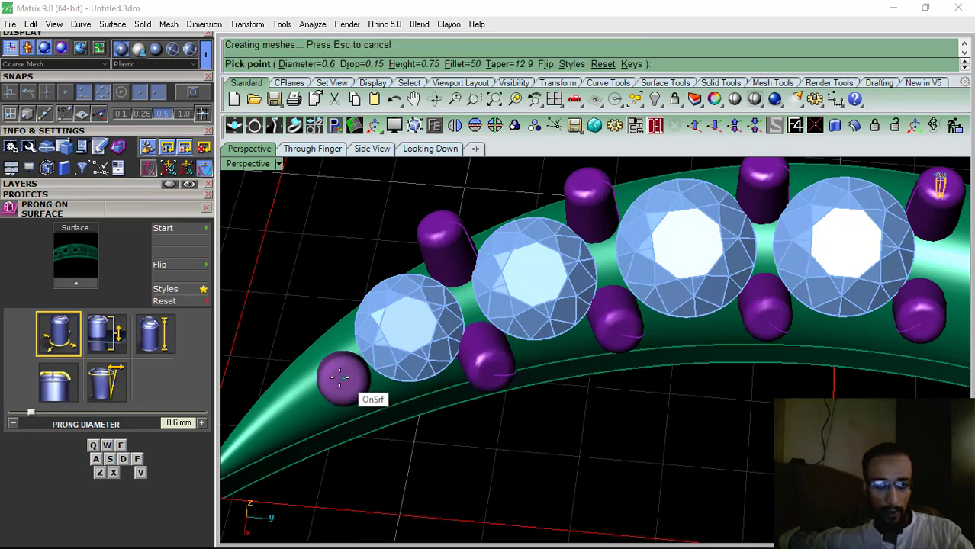
{"action": "scroll", "coordinate": [299, 304], "scroll_direction": "down", "scroll_amount": 4}
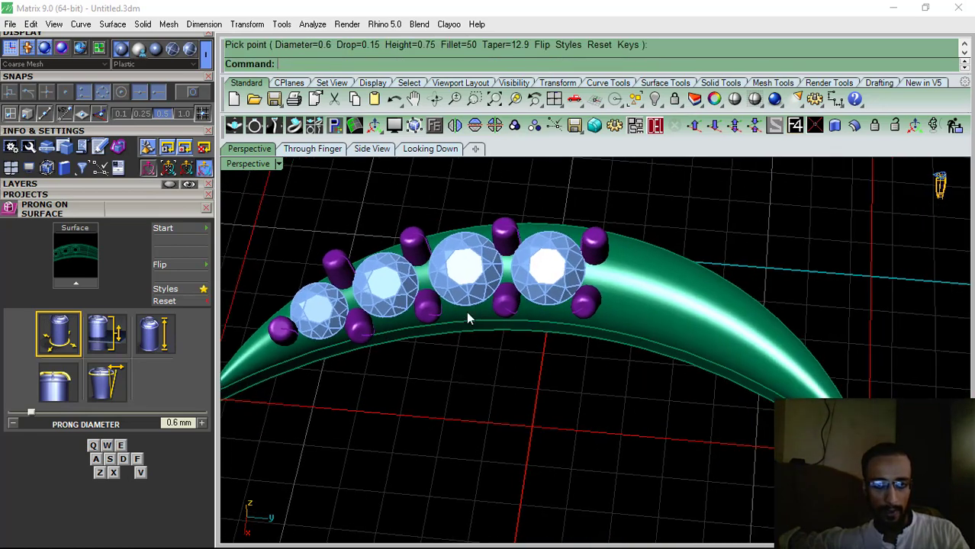
{"action": "scroll", "coordinate": [555, 337], "scroll_direction": "up", "scroll_amount": 3}
{"action": "scroll", "coordinate": [557, 346], "scroll_direction": "down", "scroll_amount": 4}
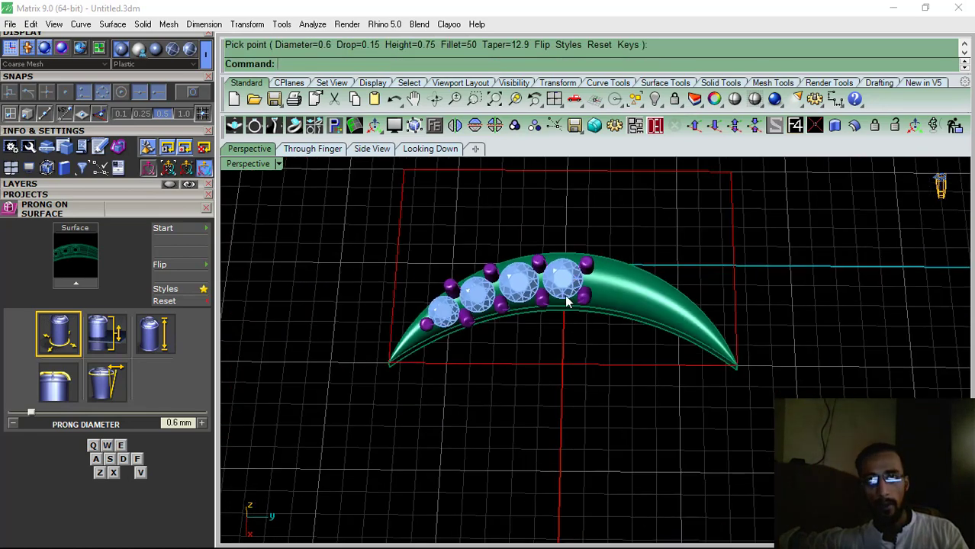
{"action": "left_click", "coordinate": [333, 534]}
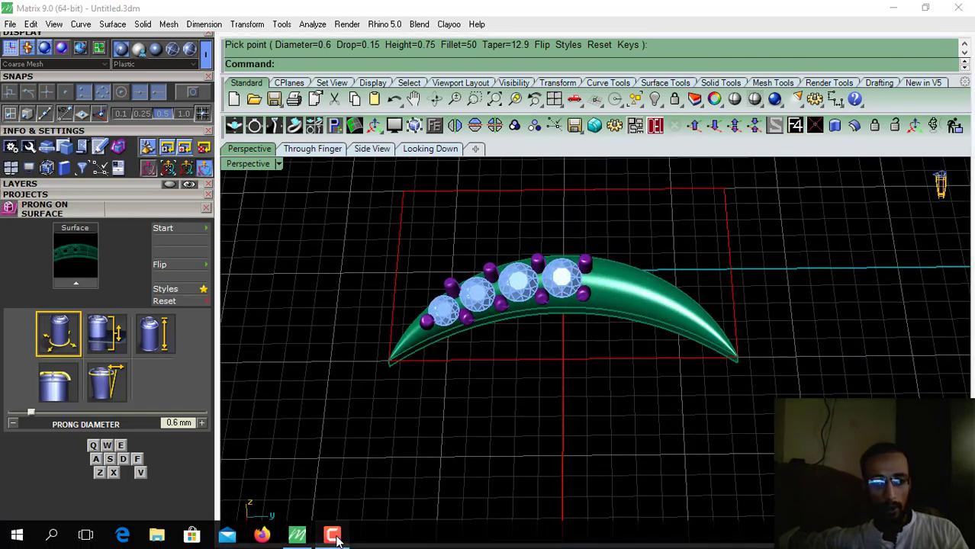
{"action": "right_click_drag", "start_coordinate": [529, 341], "coordinate": [555, 342]}
{"action": "right_click_drag", "start_coordinate": [613, 389], "coordinate": [547, 357]}
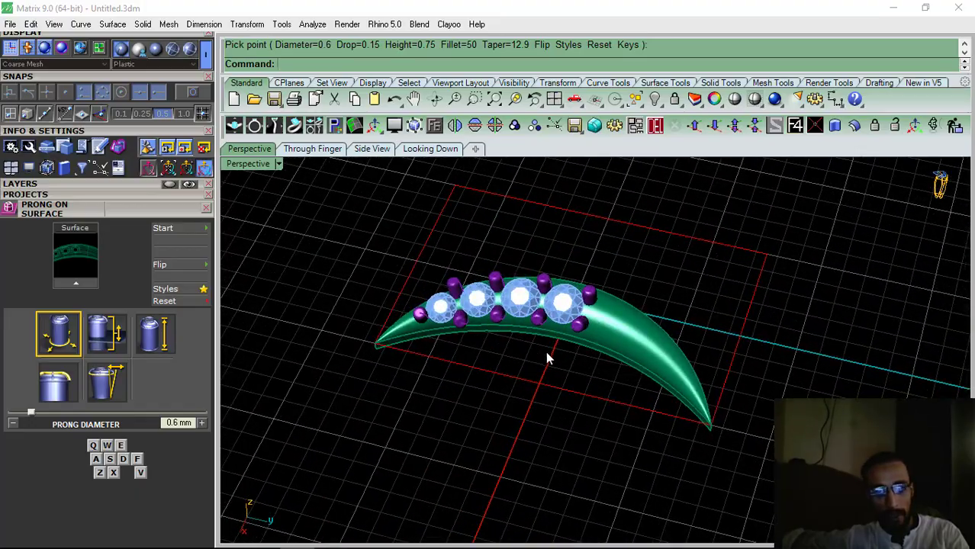
Start Interp Curve on Surface on the crescent's upper face and make User 02 the current layer
{"action": "left_click", "coordinate": [205, 210]}
{"action": "right_click_drag", "start_coordinate": [448, 436], "coordinate": [599, 403]}
{"action": "scroll", "coordinate": [559, 306], "scroll_direction": "up", "scroll_amount": 6}
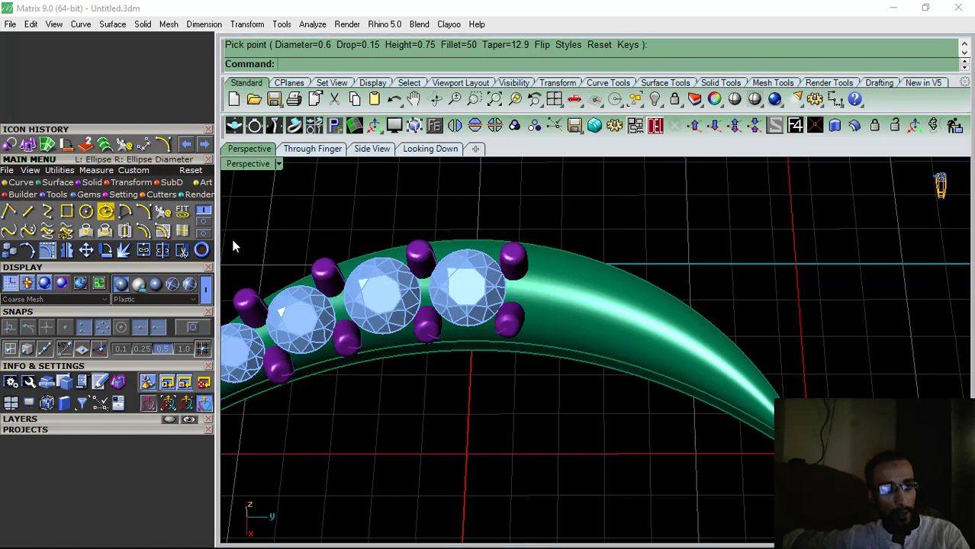
{"action": "left_click", "coordinate": [201, 233]}
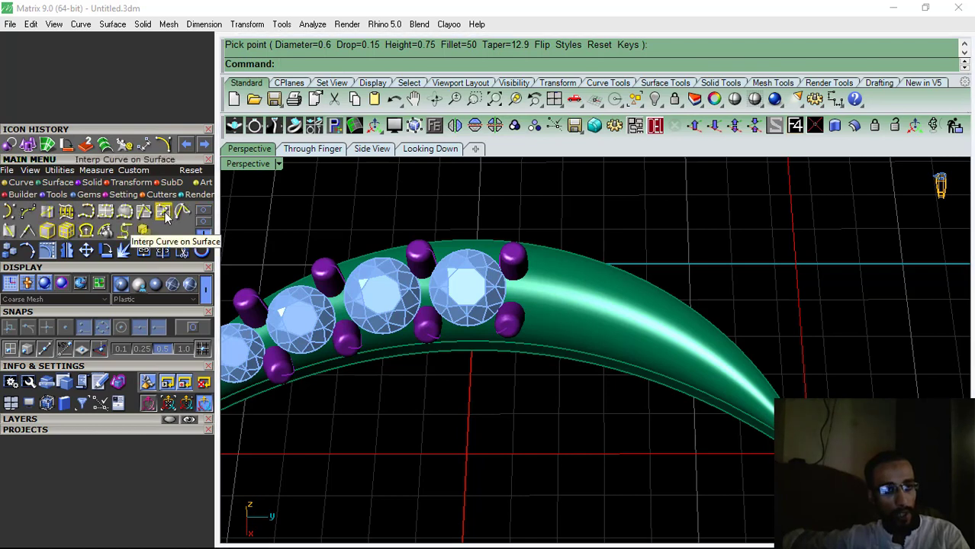
{"action": "left_click", "coordinate": [163, 214]}
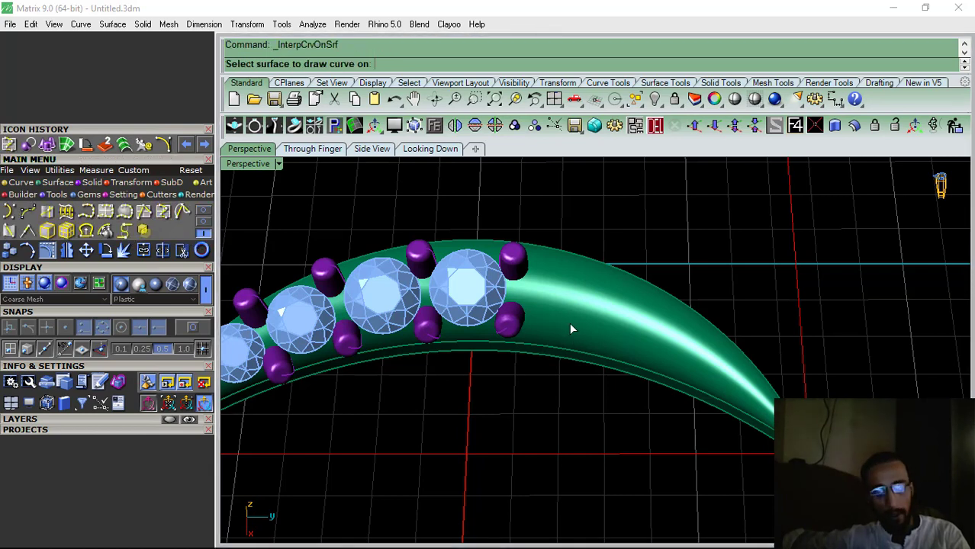
{"action": "scroll", "coordinate": [587, 313], "scroll_direction": "up", "scroll_amount": 3}
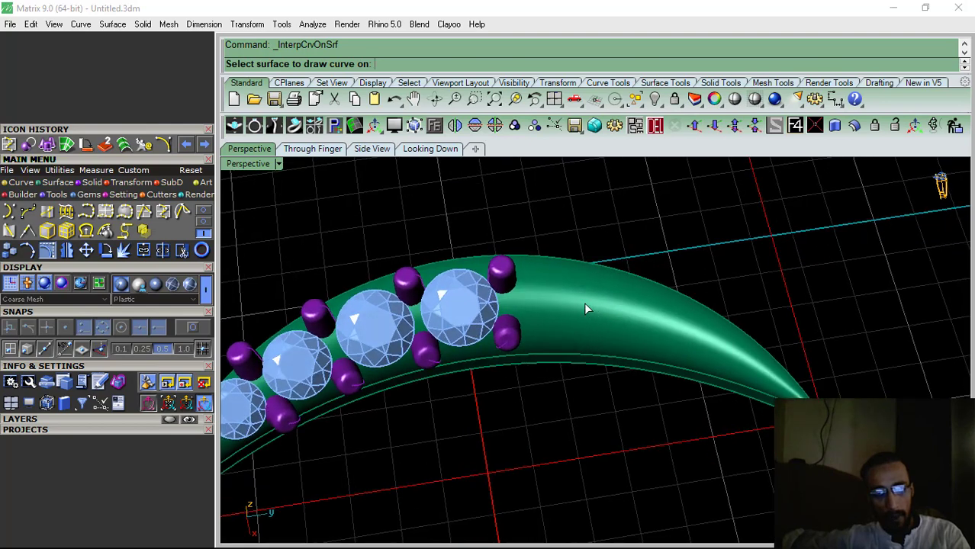
{"action": "left_click", "coordinate": [565, 306]}
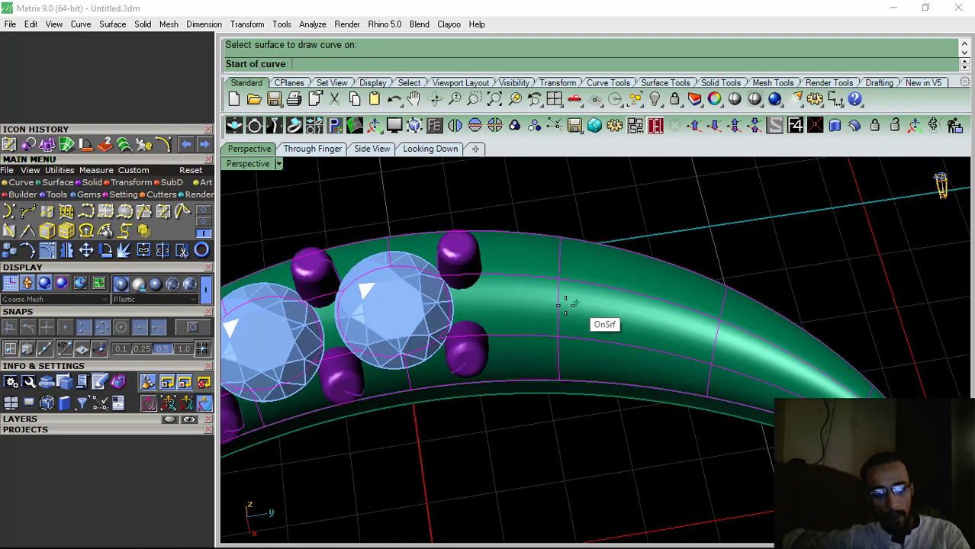
{"action": "left_click", "coordinate": [126, 422]}
{"action": "left_click", "coordinate": [126, 457]}
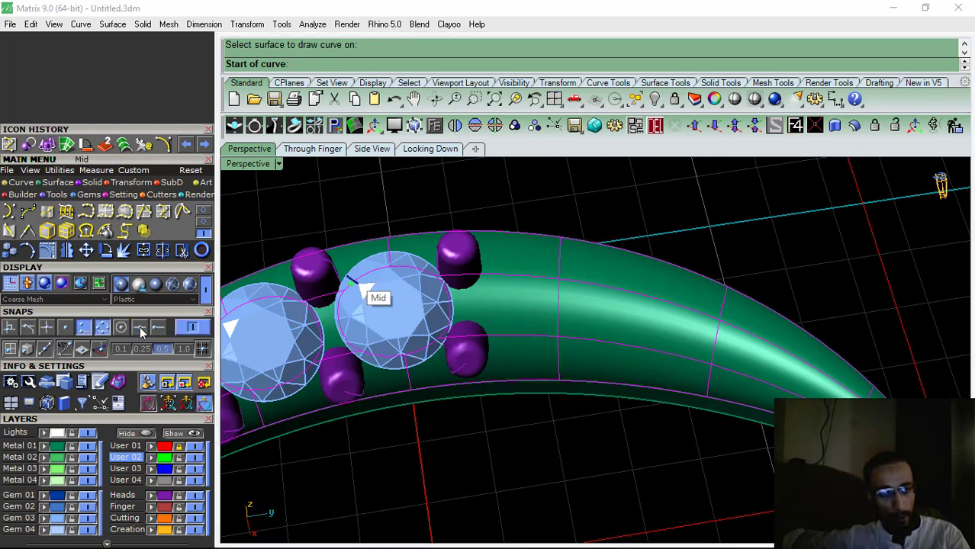
With object snaps off, draw a wavy curve on the crescent's bare half, from beside the last gem toward the pointed tip
{"action": "left_click", "coordinate": [563, 293]}
{"action": "left_click", "coordinate": [666, 332]}
{"action": "right_click_drag", "start_coordinate": [773, 381], "coordinate": [656, 347], "text": "shift"}
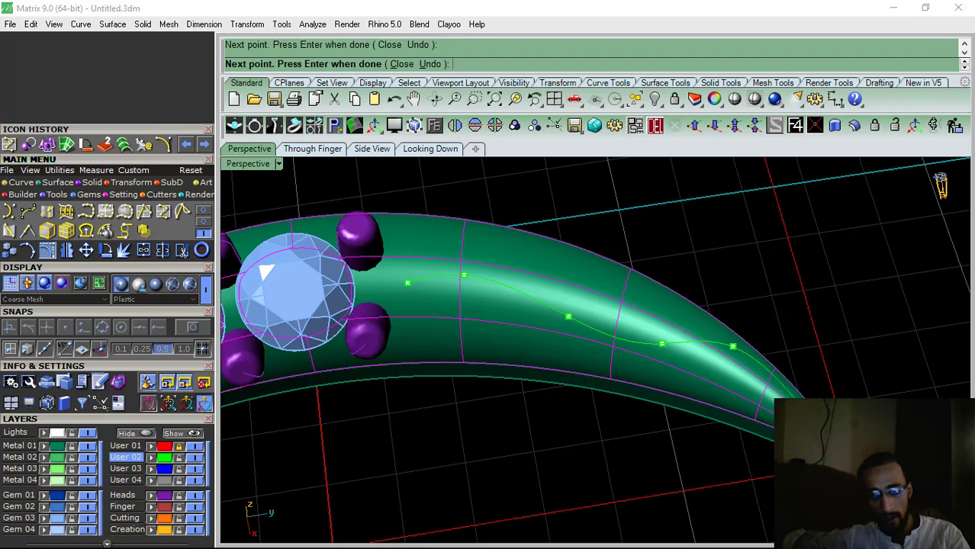
{"action": "mouse_move", "coordinate": [751, 381]}
{"action": "right_mouse_down"}
{"action": "mouse_move", "coordinate": [661, 404]}
{"action": "mouse_move", "coordinate": [581, 325]}
{"action": "right_mouse_up"}
{"action": "scroll", "coordinate": [661, 404], "scroll_direction": "down", "scroll_amount": 4}
{"action": "scroll", "coordinate": [602, 389], "scroll_direction": "up", "scroll_amount": 6}
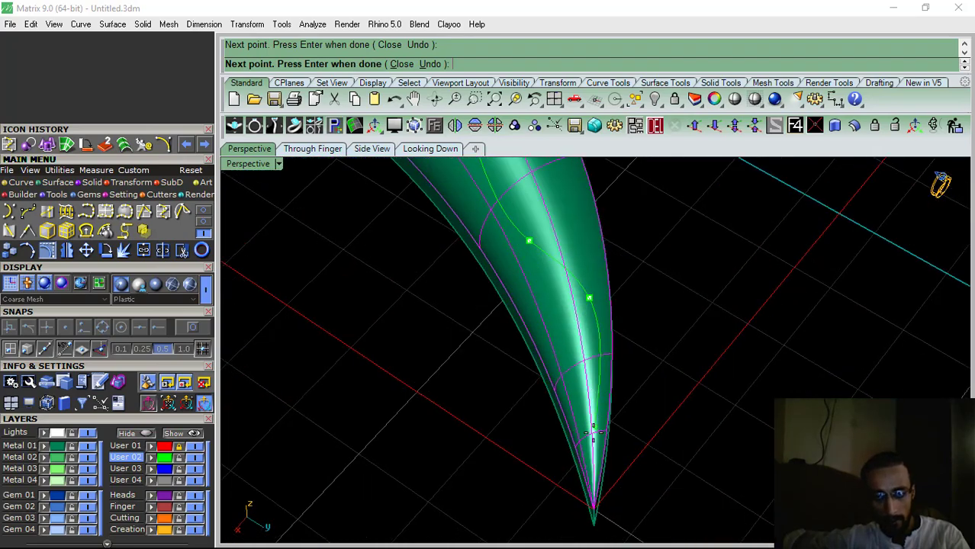
{"action": "key", "text": "Return"}
{"action": "right_click_drag", "start_coordinate": [514, 342], "coordinate": [555, 383]}
{"action": "left_click", "coordinate": [554, 353]}
{"action": "left_click", "coordinate": [598, 372]}
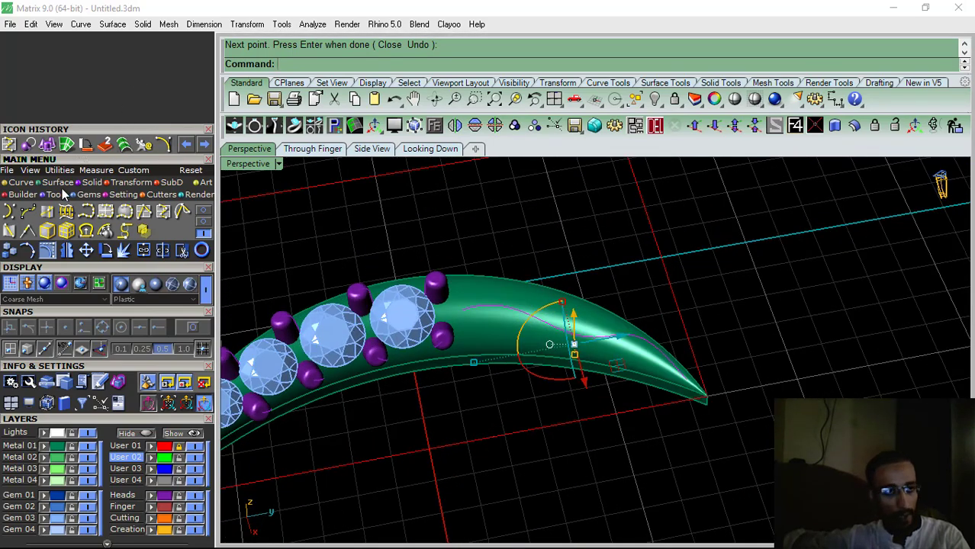
{"action": "left_click", "coordinate": [92, 184]}
{"action": "left_click", "coordinate": [9, 234]}
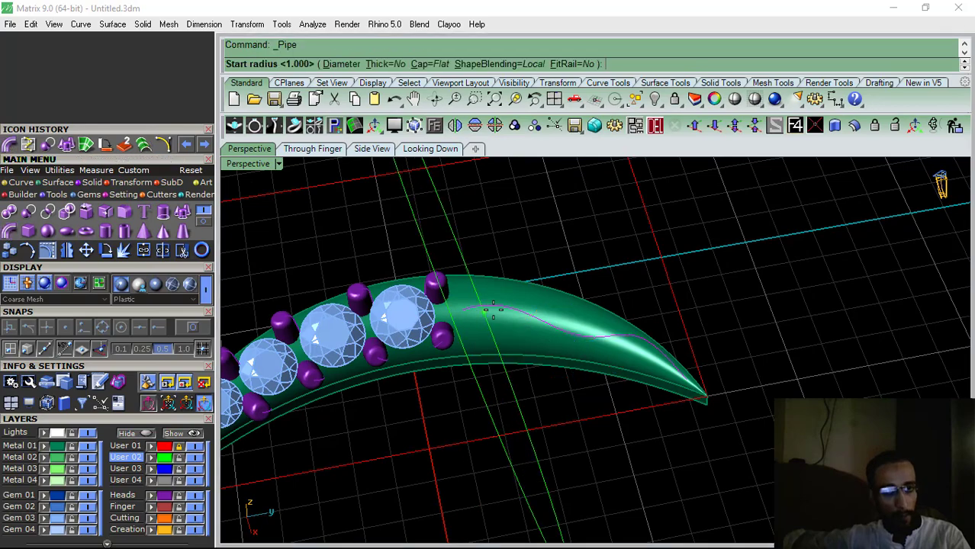
{"action": "right_click_drag", "start_coordinate": [554, 323], "coordinate": [482, 292]}
{"action": "left_click", "coordinate": [473, 309]}
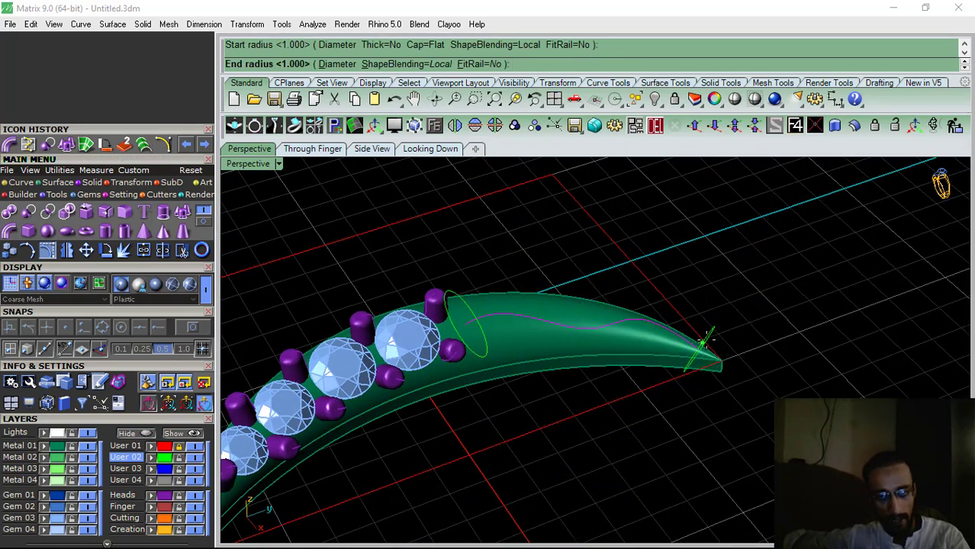
{"action": "right_click_drag", "start_coordinate": [702, 336], "coordinate": [635, 314]}
{"action": "key", "text": "Escape"}
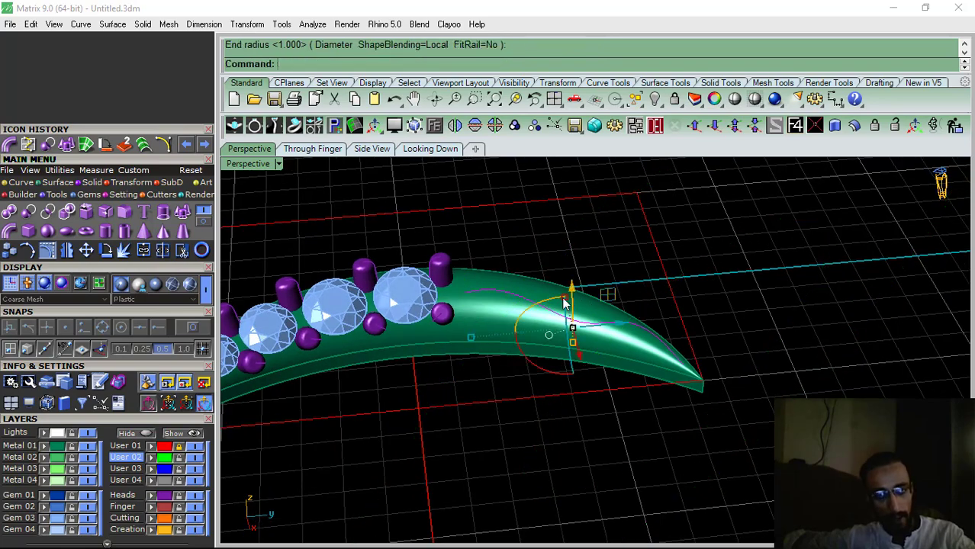
Try to pipe the wavy curve with flat caps and the default radius of 1 mm
{"action": "right_click", "coordinate": [519, 267]}
{"action": "mouse_move", "coordinate": [495, 277]}
{"action": "right_mouse_down"}
{"action": "mouse_move", "coordinate": [520, 279]}
{"action": "mouse_move", "coordinate": [505, 275]}
{"action": "mouse_move", "coordinate": [511, 270]}
{"action": "right_mouse_up"}
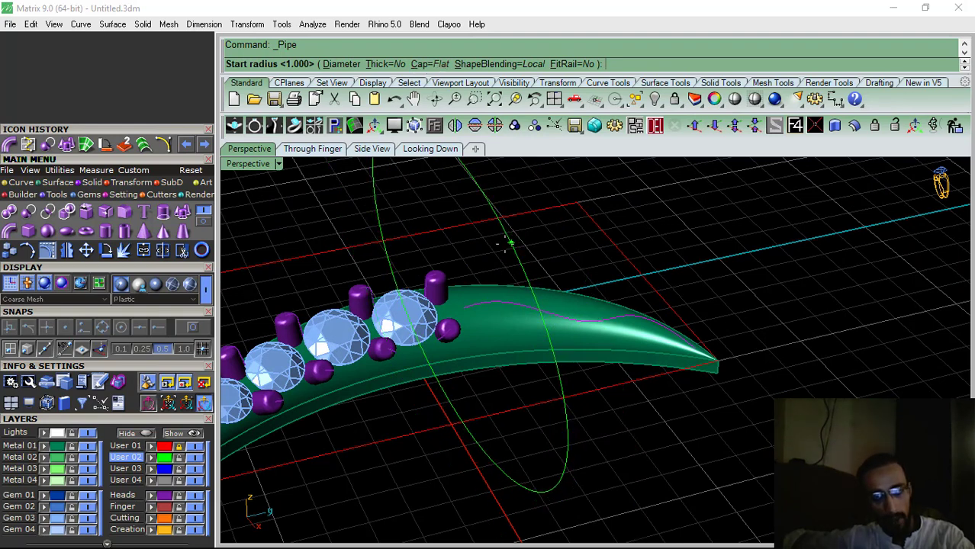
{"action": "key", "text": "Return"}
{"action": "key", "text": "Return"}
{"action": "key", "text": "Return"}
{"action": "right_click_drag", "start_coordinate": [496, 420], "coordinate": [577, 338]}
{"action": "key", "text": "ctrl+z"}
Pipe the wavy curve with round caps, a start radius of 0.3 mm and an end radius of 0.16 mm
{"action": "left_click", "coordinate": [574, 336]}
{"action": "left_click", "coordinate": [610, 374]}
{"action": "right_click_drag", "start_coordinate": [610, 375], "coordinate": [587, 265]}
{"action": "key", "text": "Return"}
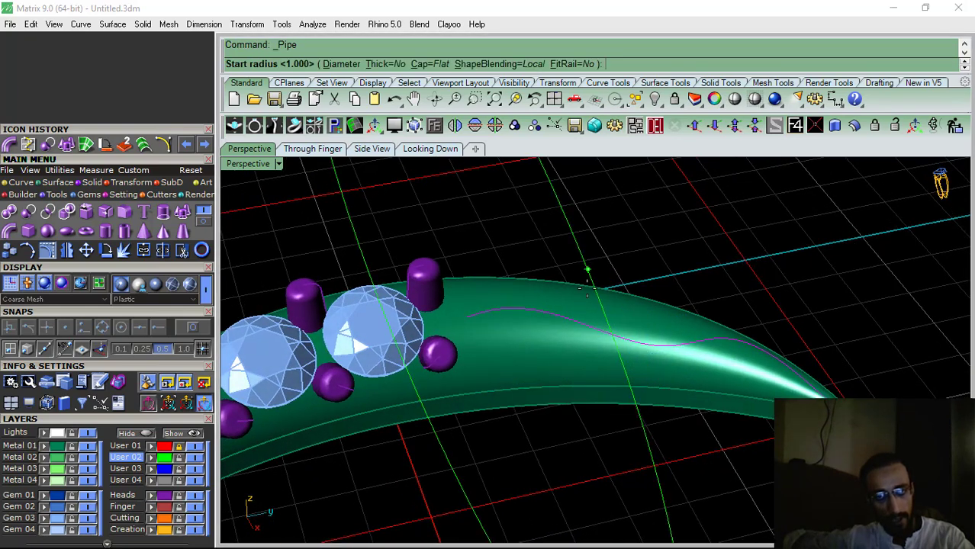
{"action": "left_click", "coordinate": [424, 64]}
{"action": "left_click", "coordinate": [345, 65]}
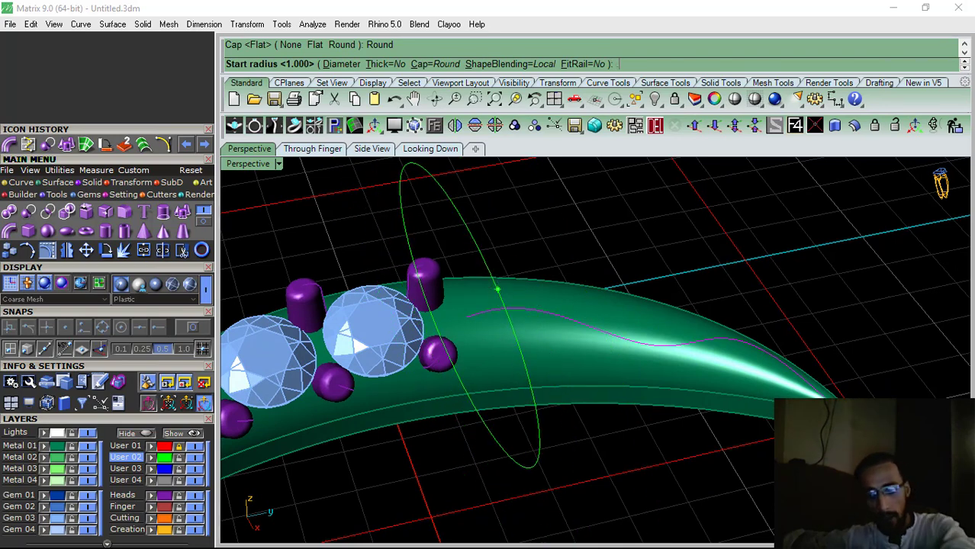
{"action": "type", "text": "2"}
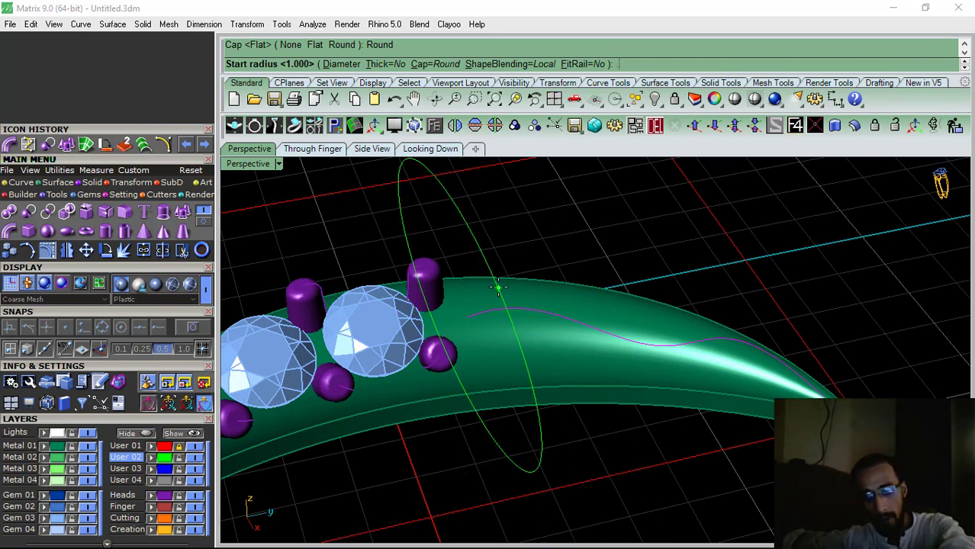
{"action": "key", "text": "Return"}
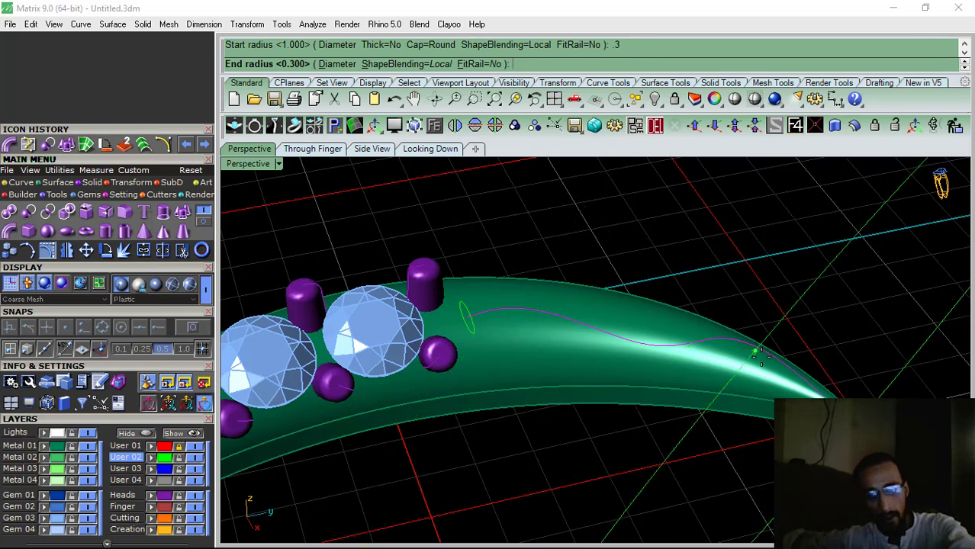
{"action": "scroll", "coordinate": [748, 344], "scroll_direction": "up", "scroll_amount": 2}
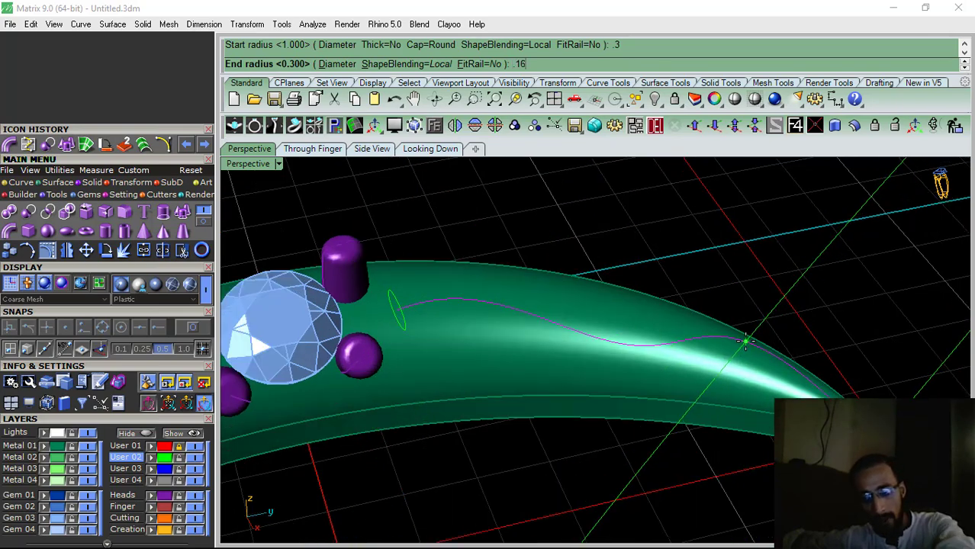
{"action": "key", "text": "Return"}
{"action": "key", "text": "Return"}
{"action": "right_click_drag", "start_coordinate": [588, 301], "coordinate": [649, 309]}
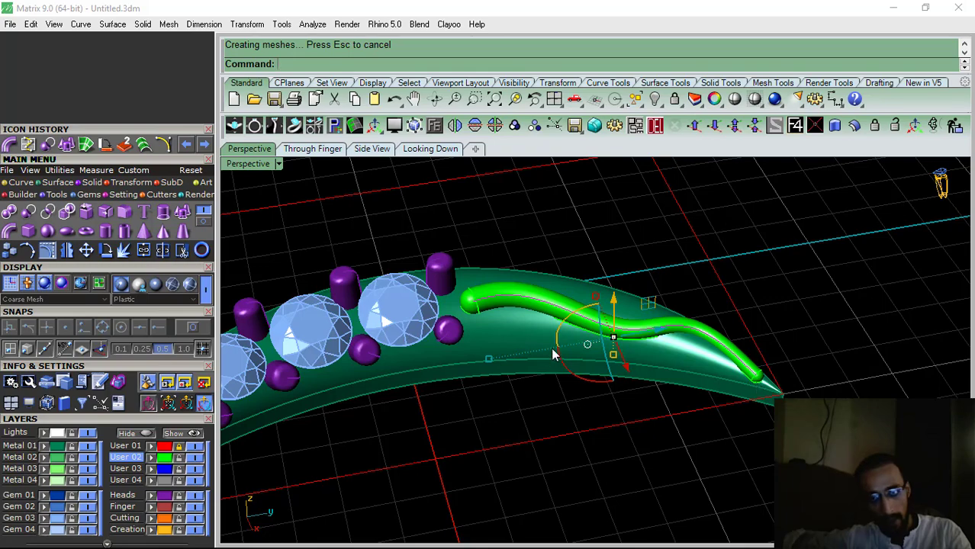
Delete the wavy rail curve inside the pipe
{"action": "scroll", "coordinate": [554, 354], "scroll_direction": "up", "scroll_amount": 5}
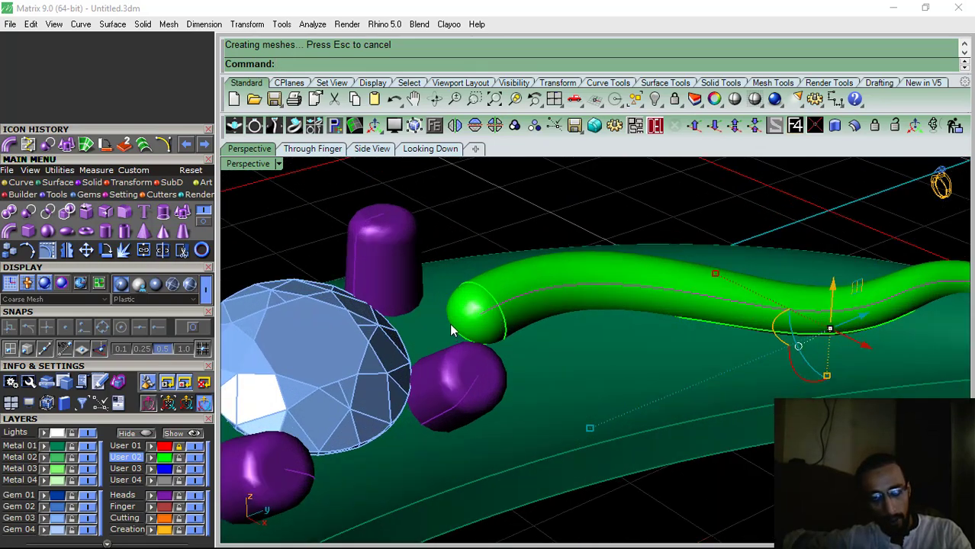
{"action": "scroll", "coordinate": [450, 329], "scroll_direction": "down", "scroll_amount": 2}
{"action": "right_click_drag", "start_coordinate": [663, 347], "coordinate": [577, 340]}
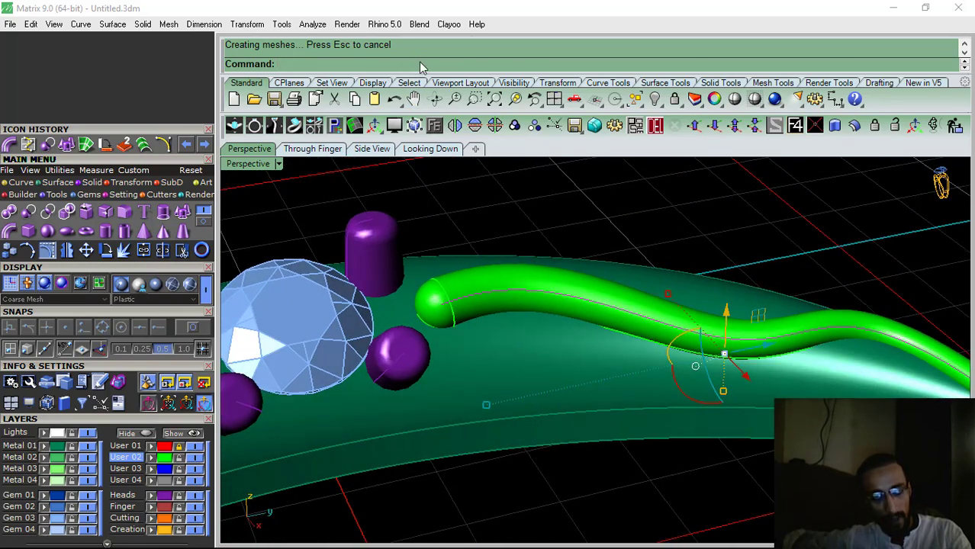
{"action": "scroll", "coordinate": [496, 296], "scroll_direction": "down", "scroll_amount": 6}
{"action": "right_click_drag", "start_coordinate": [687, 331], "coordinate": [683, 374]}
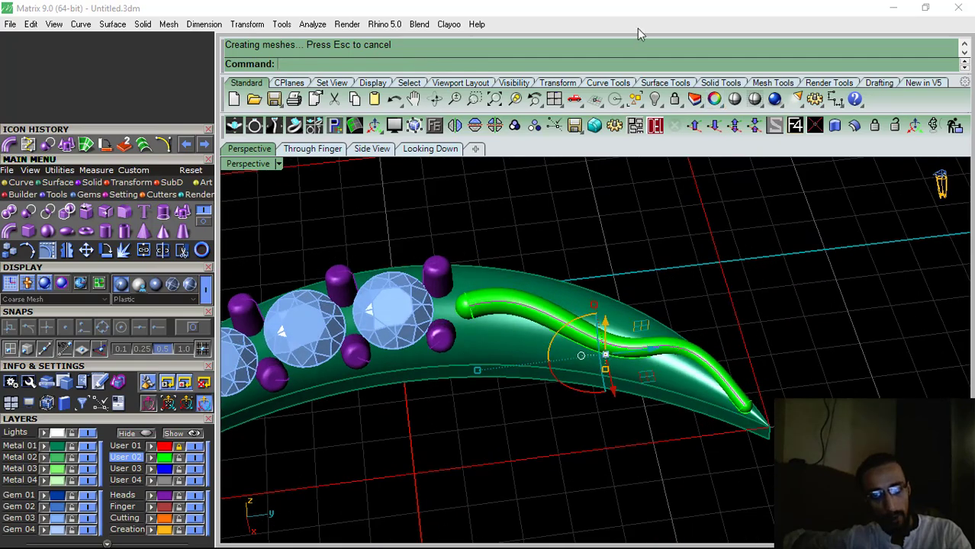
{"action": "left_click", "coordinate": [655, 127]}
{"action": "right_click_drag", "start_coordinate": [587, 309], "coordinate": [612, 279]}
{"action": "right_click_drag", "start_coordinate": [574, 330], "coordinate": [526, 404], "text": "shift"}
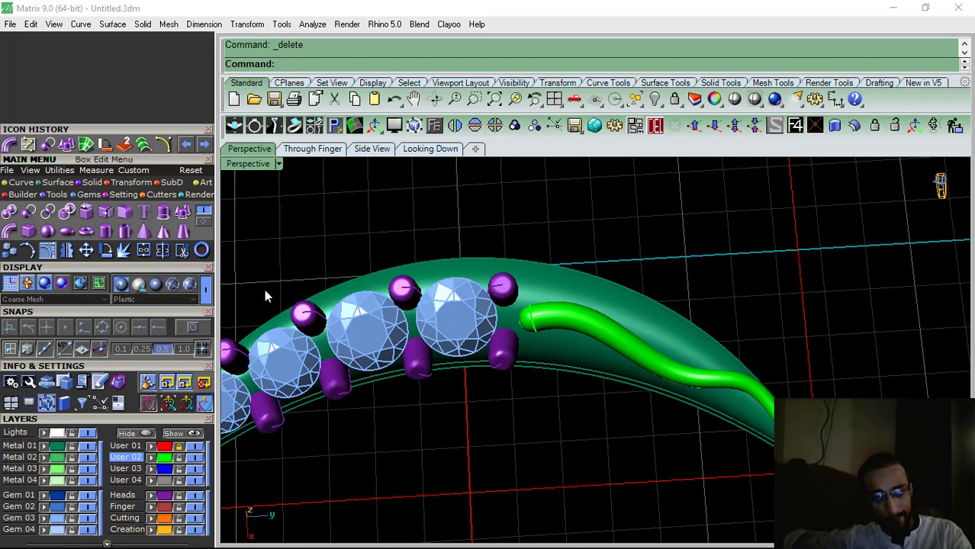
Start Bead on Surface on the crescent and set the bead scale to 30%
{"action": "right_click_drag", "start_coordinate": [265, 296], "coordinate": [556, 283]}
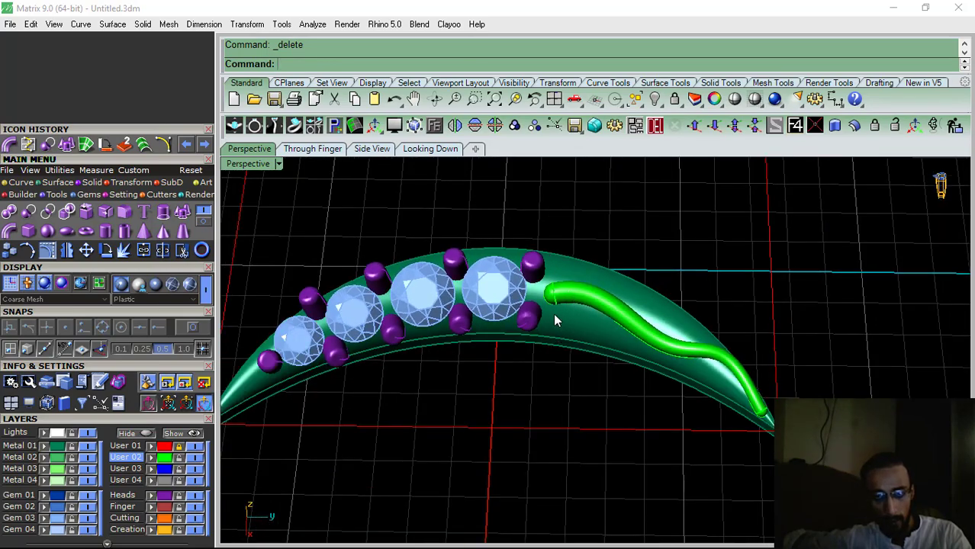
{"action": "left_click", "coordinate": [596, 316]}
{"action": "scroll", "coordinate": [596, 316], "scroll_direction": "up", "scroll_amount": 3}
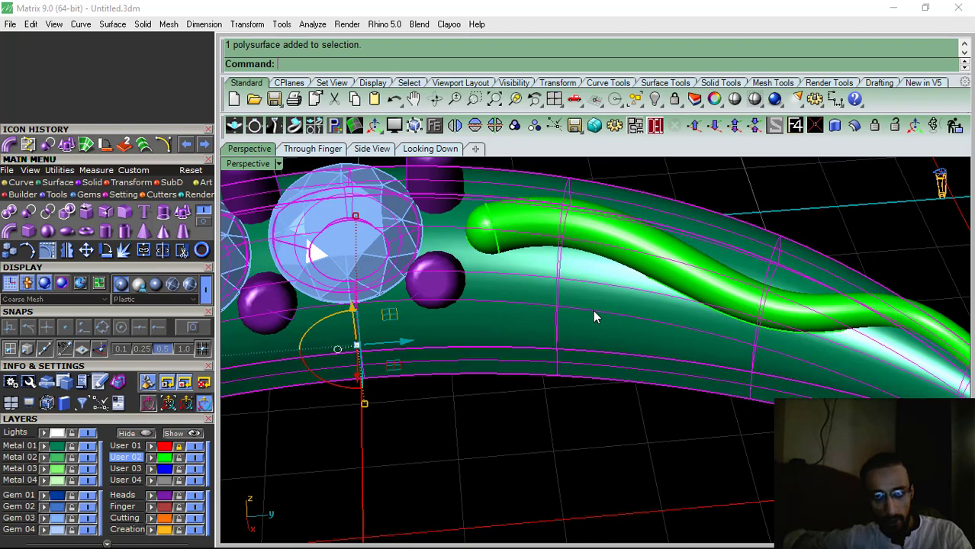
{"action": "left_click", "coordinate": [435, 125]}
{"action": "left_click", "coordinate": [461, 183]}
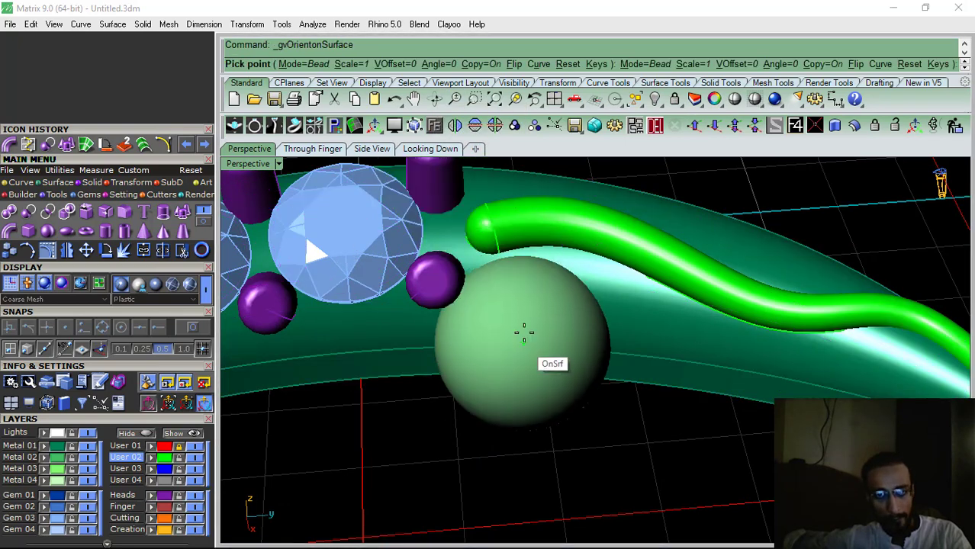
{"action": "left_click", "coordinate": [76, 422]}
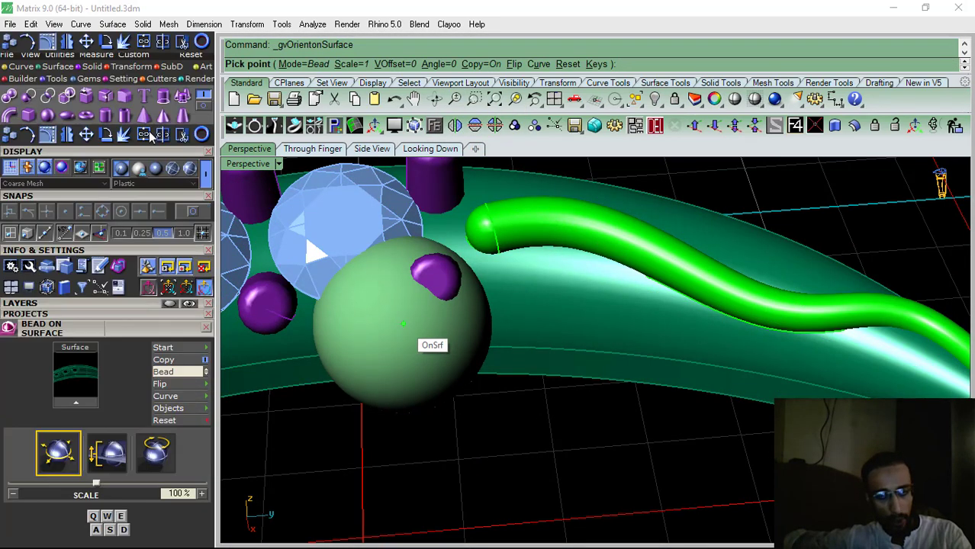
{"action": "key", "text": "a"}
{"action": "key", "text": "a"}
{"action": "key", "text": "a"}
{"action": "key", "text": "a"}
{"action": "key", "text": "a"}
{"action": "key", "text": "a"}
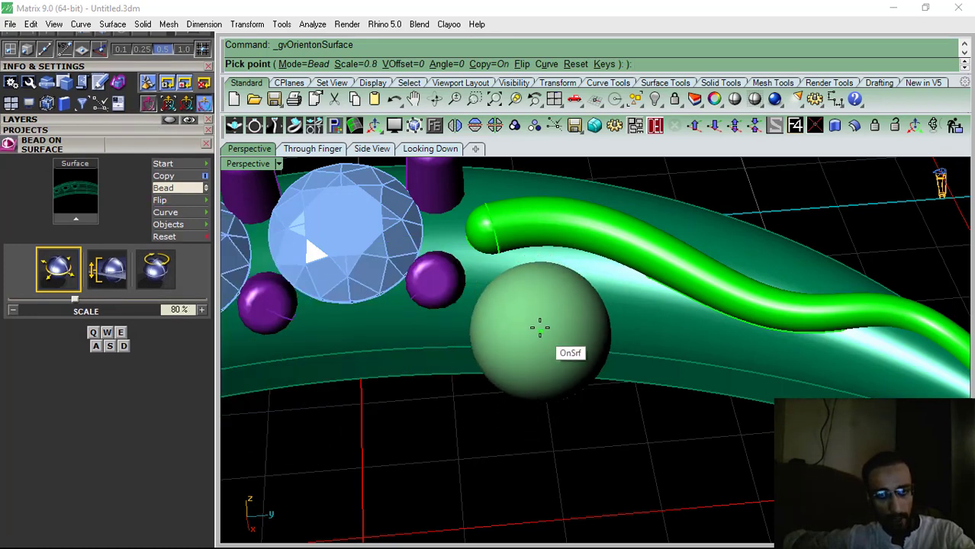
{"action": "key", "text": "a"}
{"action": "right_click_drag", "start_coordinate": [528, 311], "coordinate": [460, 267]}
{"action": "scroll", "coordinate": [571, 283], "scroll_direction": "up", "scroll_amount": 2}
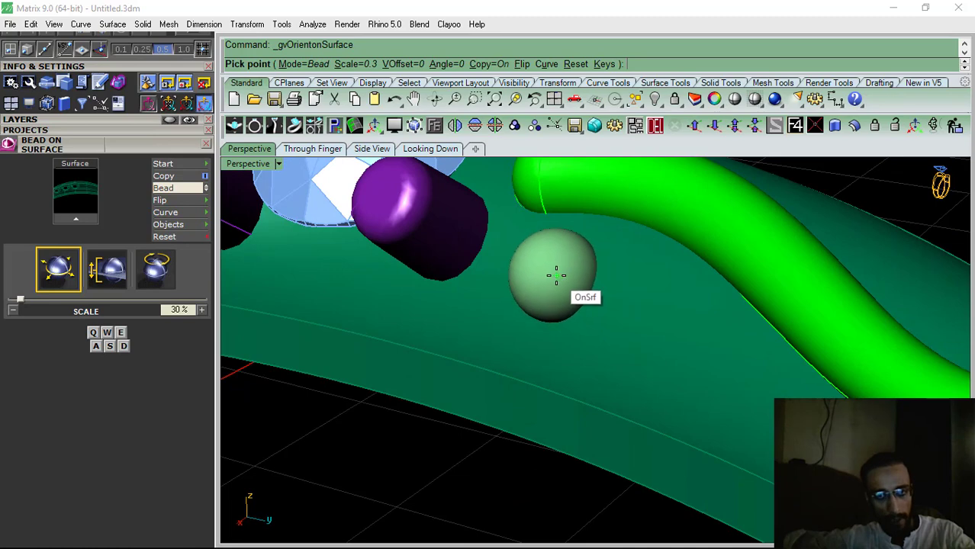
Set the bead's vertical offset to 0.1 mm
{"action": "key", "text": "w"}
{"action": "key", "text": "d"}
{"action": "key", "text": "a"}
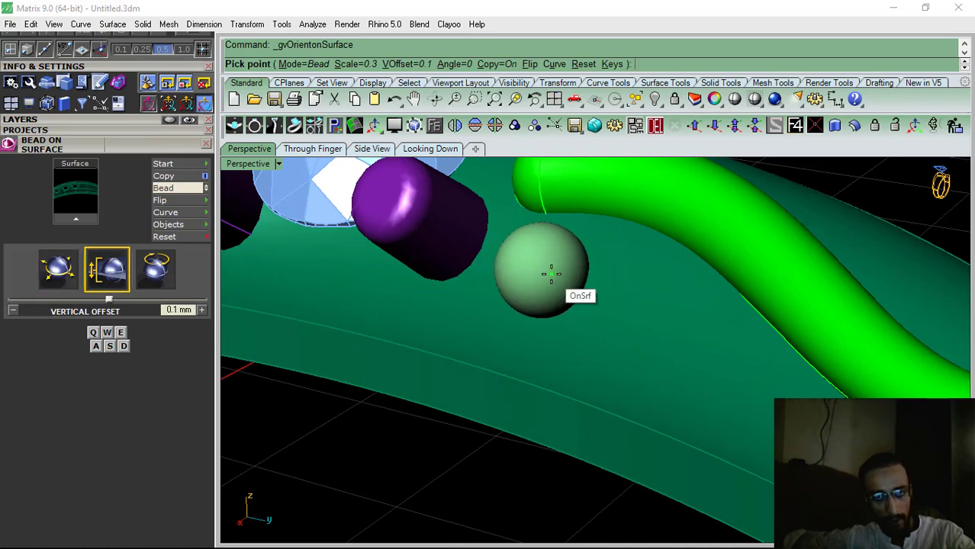
Place five adjacent beads on the crescent along the pipe's inner side, starting from its thick end beside the largest gem
{"action": "scroll", "coordinate": [551, 275], "scroll_direction": "down", "scroll_amount": 4}
{"action": "right_click_drag", "start_coordinate": [505, 284], "coordinate": [582, 335]}
{"action": "scroll", "coordinate": [565, 328], "scroll_direction": "up", "scroll_amount": 3}
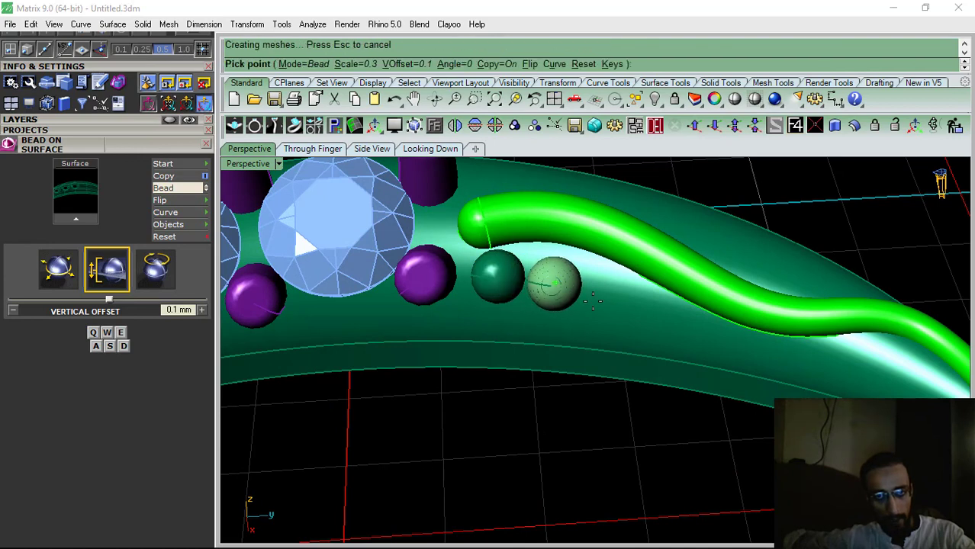
{"action": "left_click", "coordinate": [550, 282]}
{"action": "left_click", "coordinate": [609, 303]}
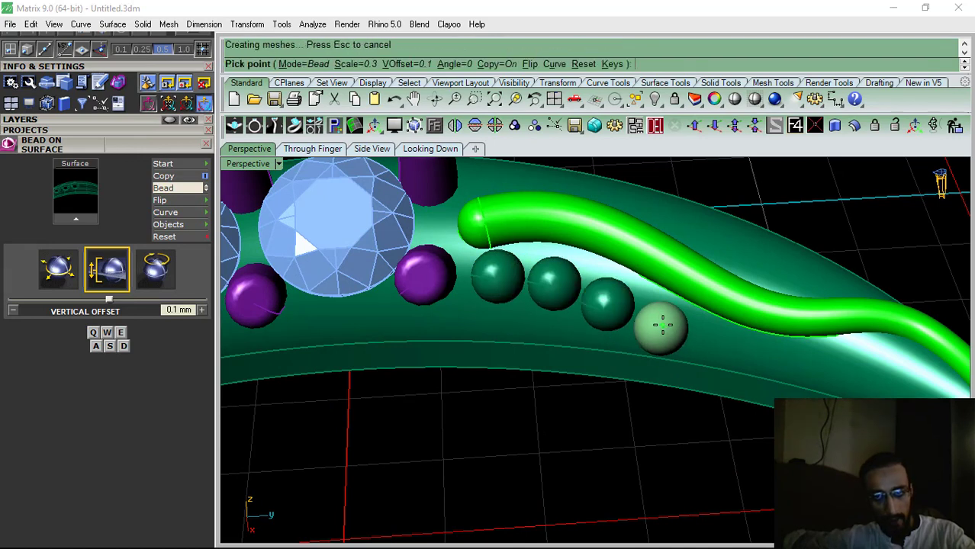
{"action": "left_click", "coordinate": [658, 327]}
{"action": "left_click", "coordinate": [718, 346]}
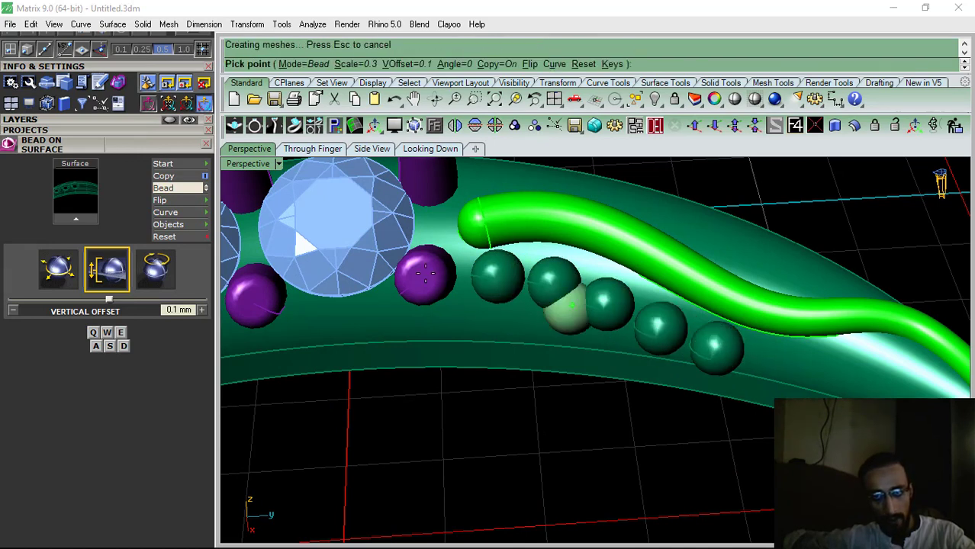
Continue the inner row of beads side by side along the wavy pipe toward its thin tip
{"action": "scroll", "coordinate": [608, 315], "scroll_direction": "down", "scroll_amount": 2}
{"action": "scroll", "coordinate": [660, 336], "scroll_direction": "up", "scroll_amount": 3}
{"action": "left_click", "coordinate": [636, 331]}
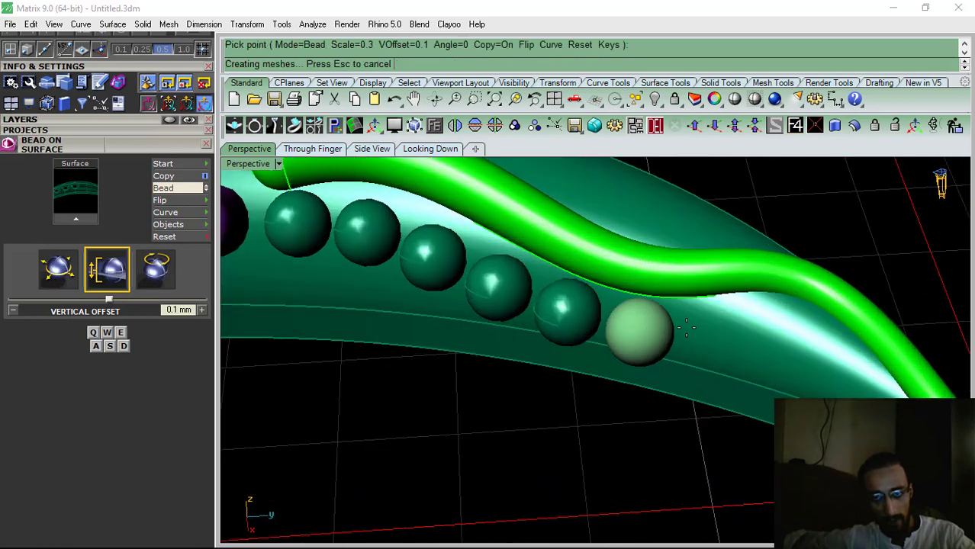
{"action": "left_click", "coordinate": [713, 328]}
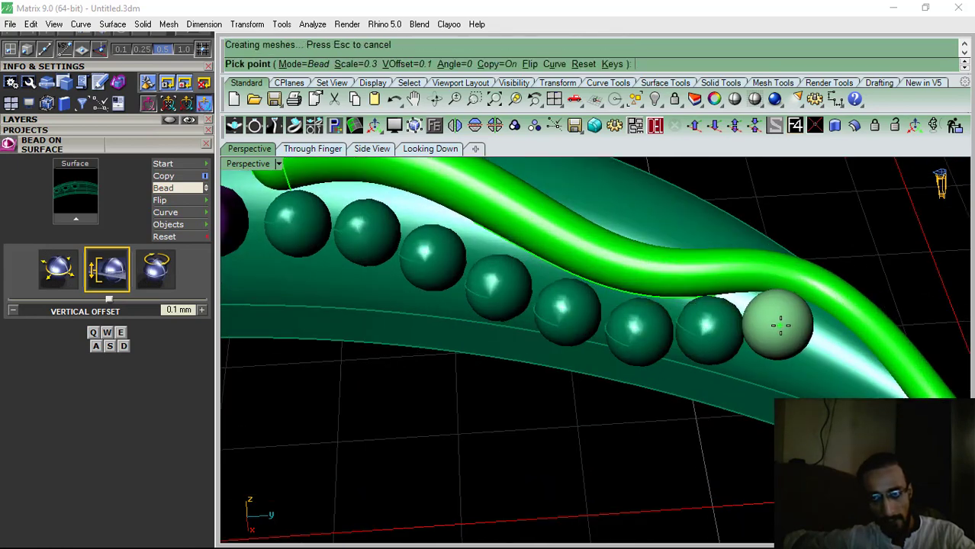
{"action": "left_click", "coordinate": [776, 324]}
{"action": "left_click", "coordinate": [840, 364]}
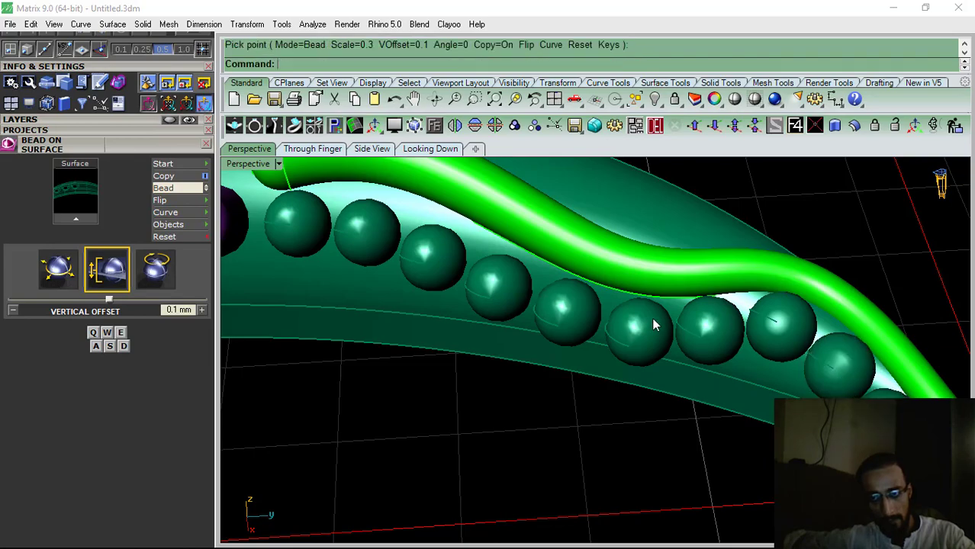
Restart Bead on Surface and place five adjacent beads along the pipe's outer side, starting from its thick end
{"action": "right_click_drag", "start_coordinate": [653, 322], "coordinate": [676, 407]}
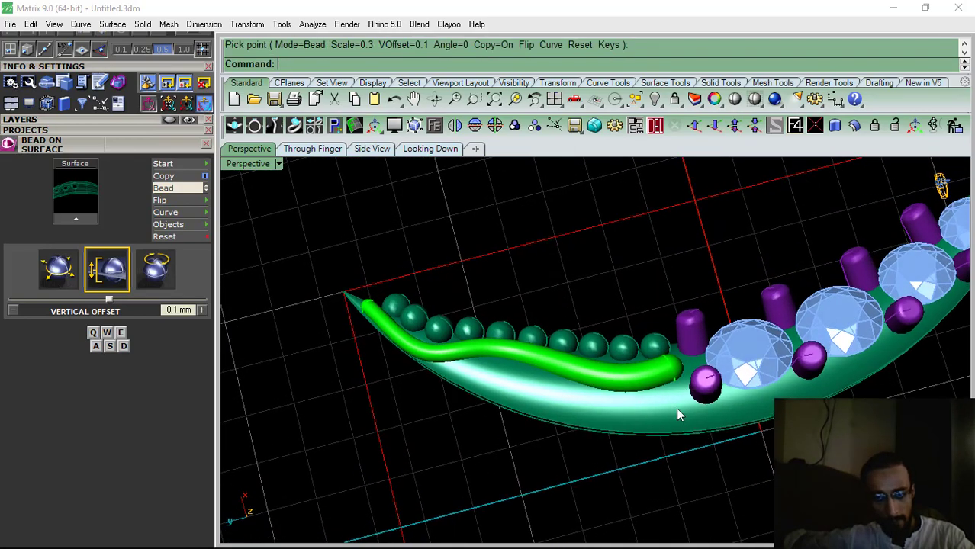
{"action": "scroll", "coordinate": [652, 415], "scroll_direction": "up", "scroll_amount": 8}
{"action": "right_click", "coordinate": [652, 415]}
{"action": "left_click", "coordinate": [695, 383]}
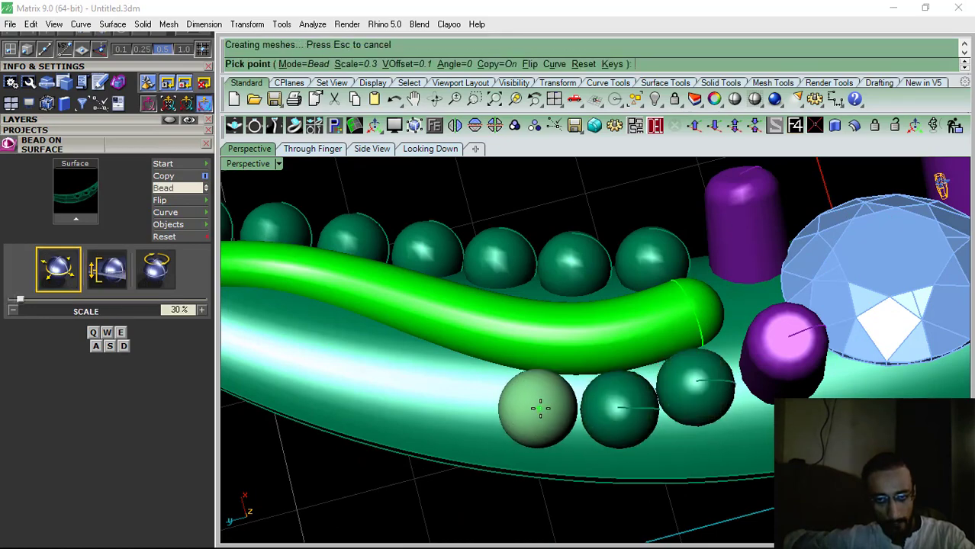
{"action": "scroll", "coordinate": [503, 379], "scroll_direction": "down", "scroll_amount": 5}
{"action": "right_click_drag", "start_coordinate": [503, 379], "coordinate": [821, 372]}
{"action": "scroll", "coordinate": [821, 374], "scroll_direction": "up", "scroll_amount": 6}
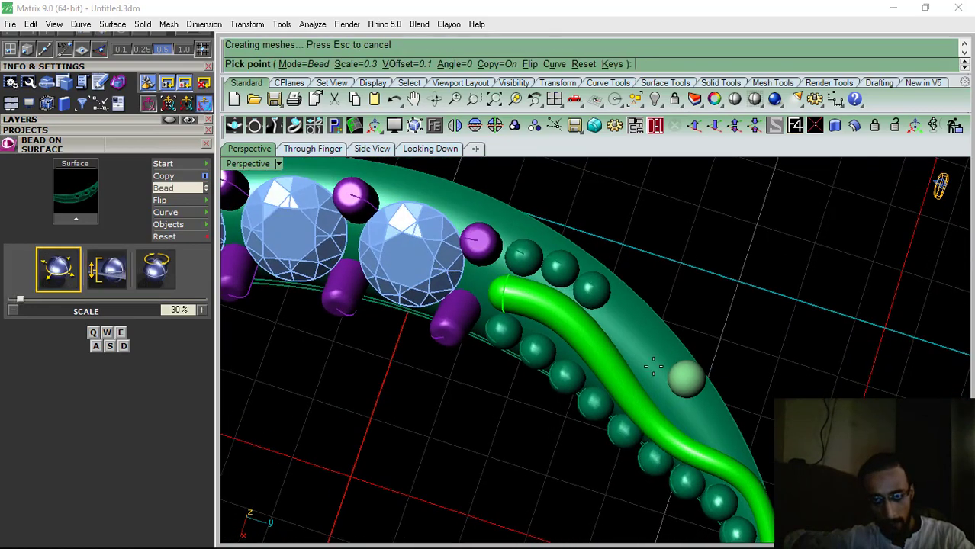
{"action": "left_click", "coordinate": [601, 293]}
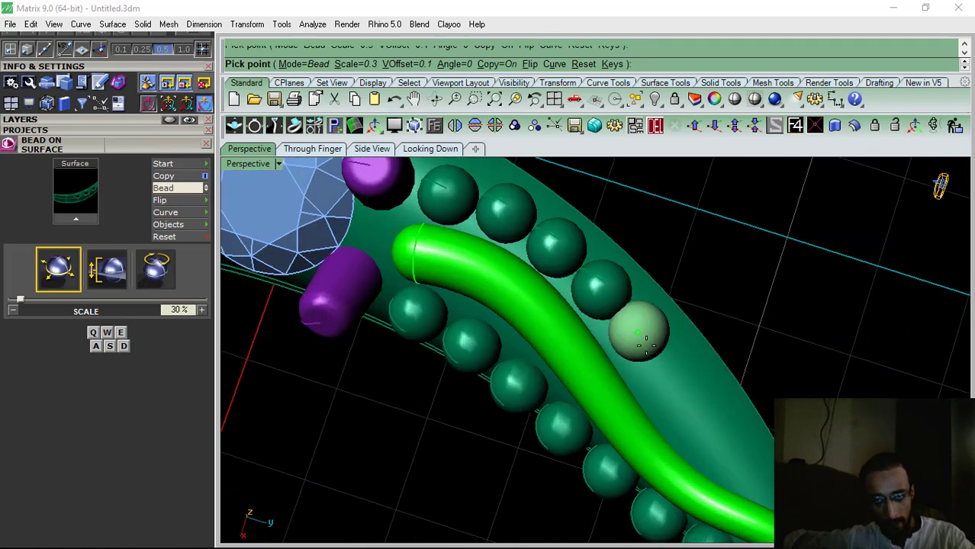
{"action": "left_click", "coordinate": [636, 347]}
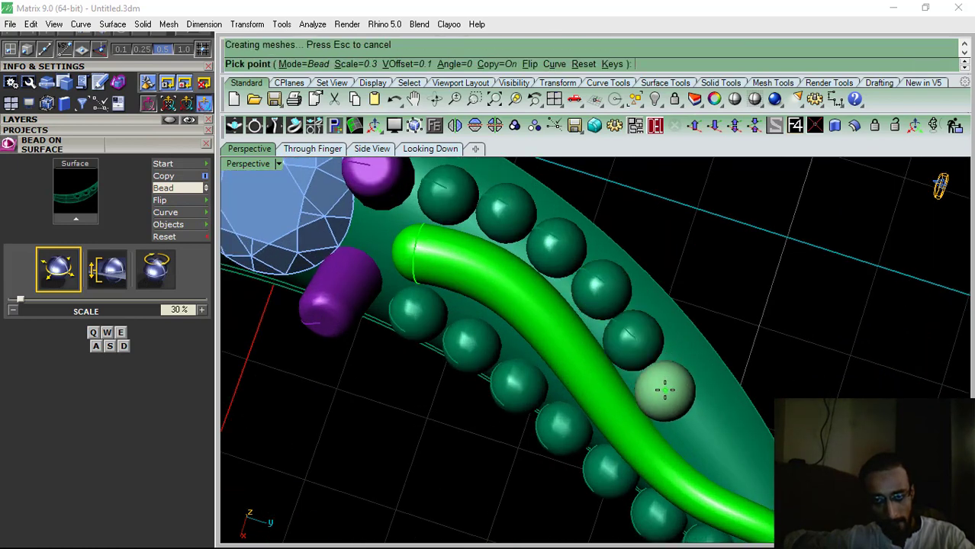
Extend the outer row of beads along the pipe toward the narrowing tip and end the bead placement
{"action": "scroll", "coordinate": [534, 337], "scroll_direction": "down", "scroll_amount": 4}
{"action": "right_click_drag", "start_coordinate": [668, 409], "coordinate": [636, 389]}
{"action": "scroll", "coordinate": [638, 393], "scroll_direction": "up", "scroll_amount": 8}
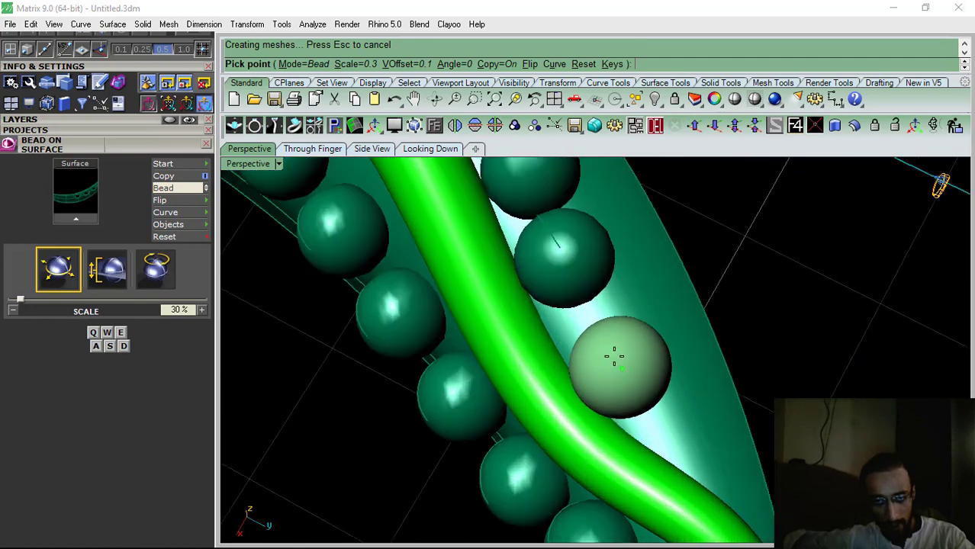
{"action": "left_click", "coordinate": [611, 345]}
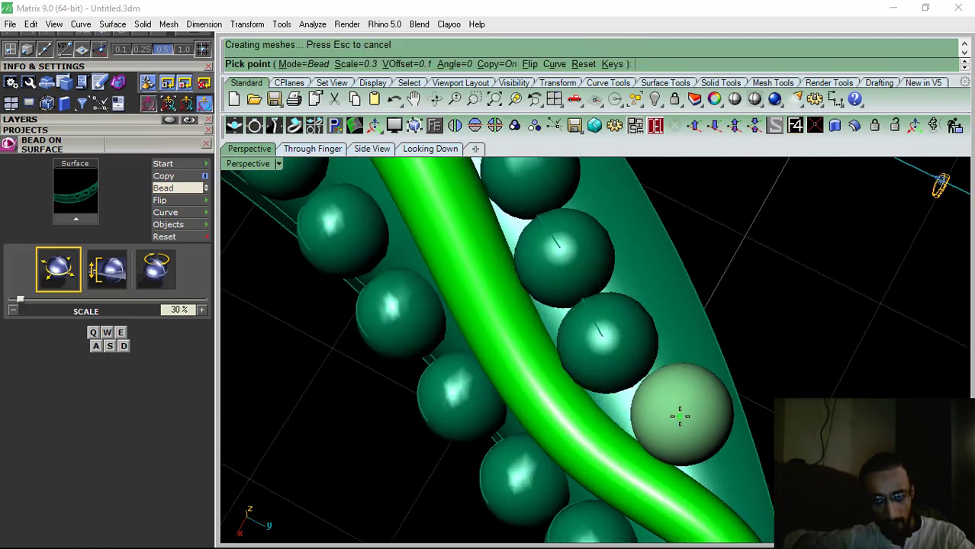
{"action": "scroll", "coordinate": [526, 374], "scroll_direction": "down", "scroll_amount": 6}
{"action": "right_click_drag", "start_coordinate": [749, 437], "coordinate": [543, 373]}
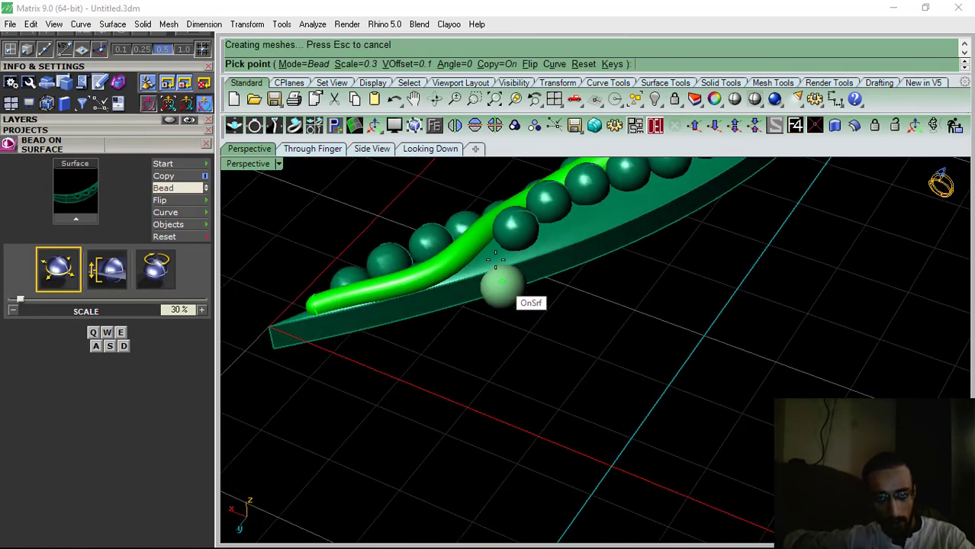
{"action": "scroll", "coordinate": [500, 294], "scroll_direction": "up", "scroll_amount": 6}
{"action": "right_click_drag", "start_coordinate": [493, 311], "coordinate": [612, 322]}
{"action": "right_click", "coordinate": [498, 353]}
{"action": "scroll", "coordinate": [541, 366], "scroll_direction": "down", "scroll_amount": 9}
{"action": "scroll", "coordinate": [613, 323], "scroll_direction": "up", "scroll_amount": 2}
{"action": "key", "text": "Escape"}
Raise the wavy pipe slightly upward from the crescent's surface
{"action": "left_click", "coordinate": [586, 339]}
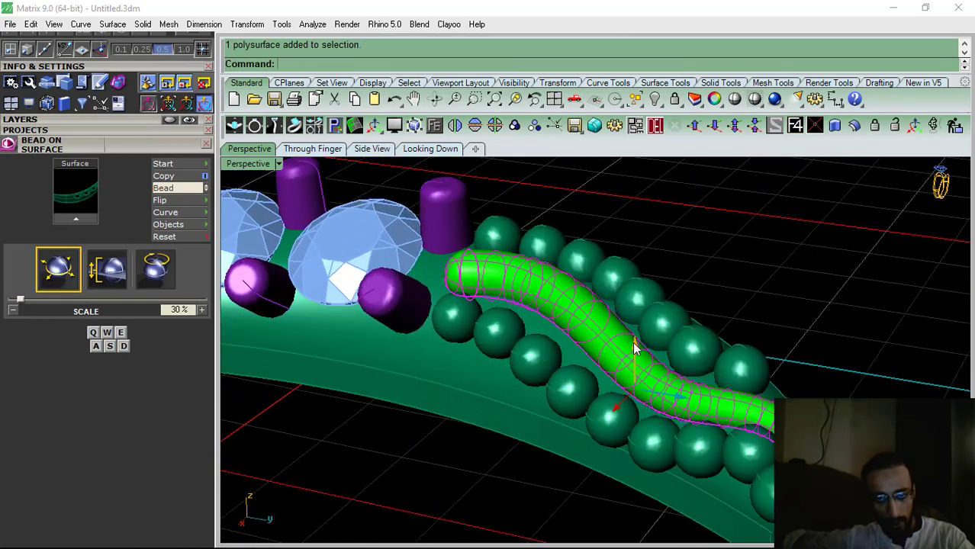
{"action": "left_click_drag", "start_coordinate": [636, 347], "coordinate": [635, 343]}
{"action": "scroll", "coordinate": [639, 340], "scroll_direction": "down", "scroll_amount": 5}
{"action": "left_click", "coordinate": [729, 258]}
Group all the beads on both sides of the pipe, leaving out the crescent and the pipe
{"action": "right_click_drag", "start_coordinate": [723, 254], "coordinate": [679, 388]}
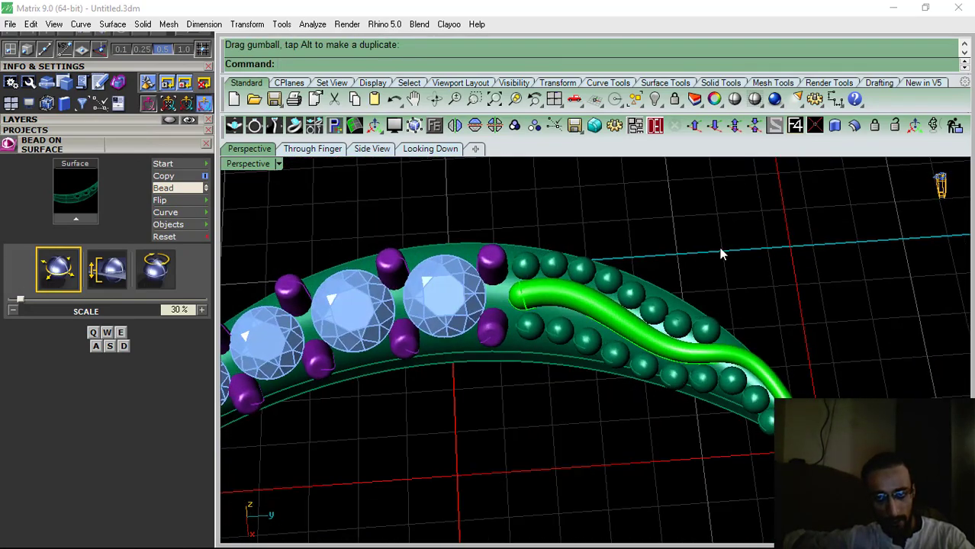
{"action": "left_click_drag", "start_coordinate": [518, 488], "coordinate": [518, 489]}
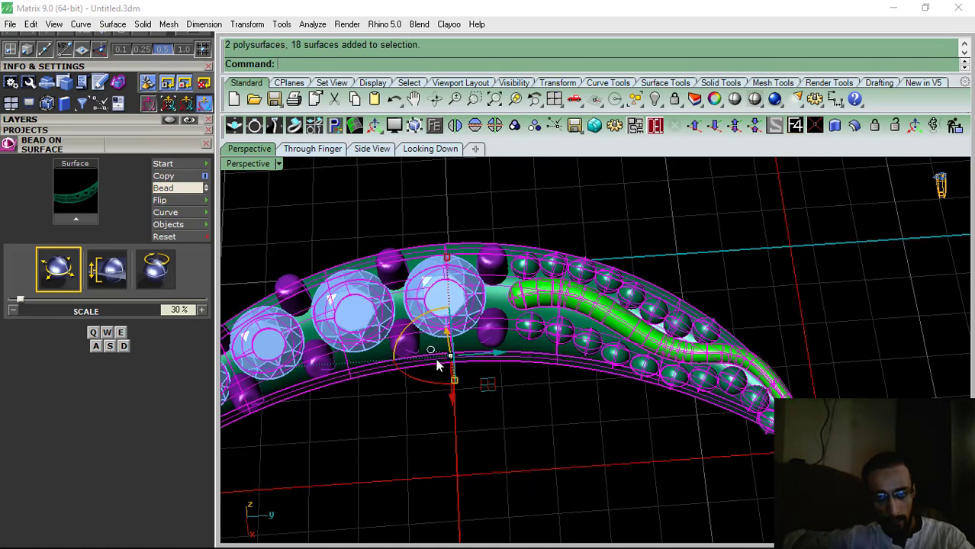
{"action": "left_click", "coordinate": [635, 299], "text": "ctrl"}
{"action": "key", "text": "ctrl+g"}
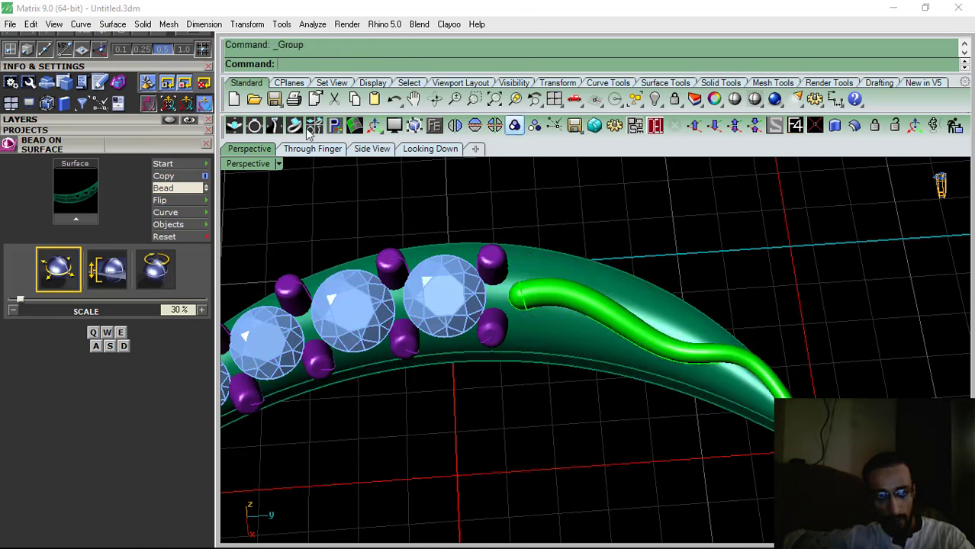
Assign the grouped beads to the User 03 layer
{"action": "left_click", "coordinate": [143, 119]}
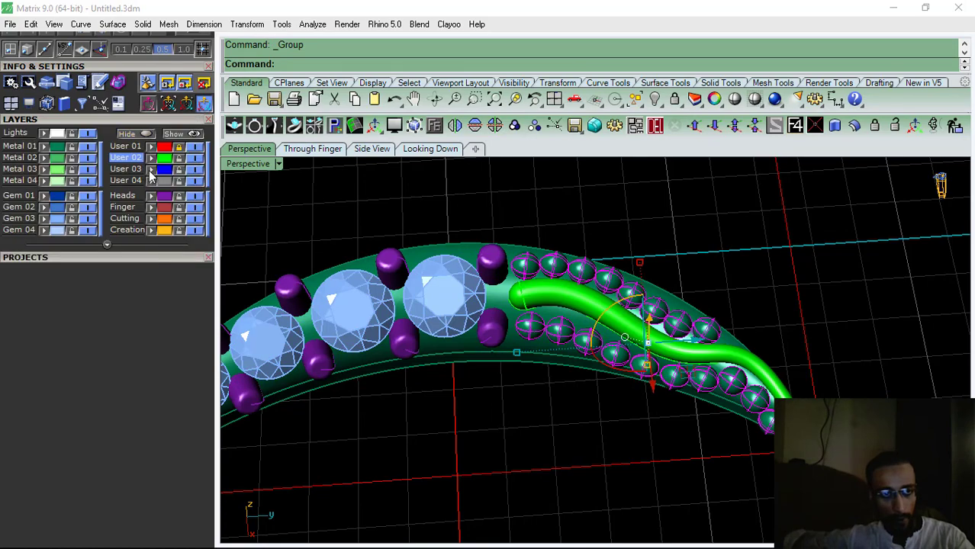
{"action": "left_click", "coordinate": [152, 169]}
{"action": "left_click", "coordinate": [506, 197]}
{"action": "right_click_drag", "start_coordinate": [519, 282], "coordinate": [521, 339], "text": "shift"}
{"action": "scroll", "coordinate": [571, 298], "scroll_direction": "down", "scroll_amount": 8}
{"action": "scroll", "coordinate": [534, 309], "scroll_direction": "up", "scroll_amount": 8}
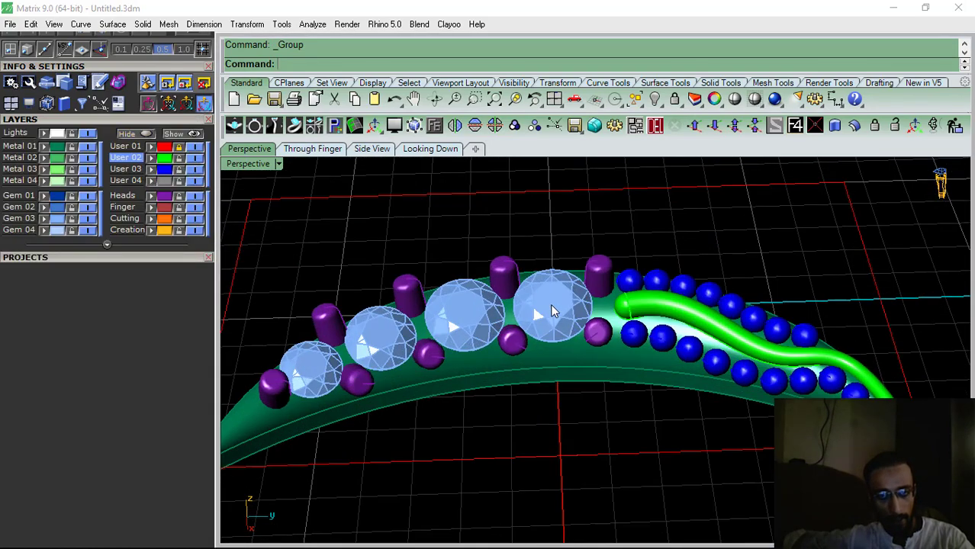
Lock the Gem 03 layer and group the crescent, prongs, pipe and beads together
{"action": "left_click", "coordinate": [156, 200]}
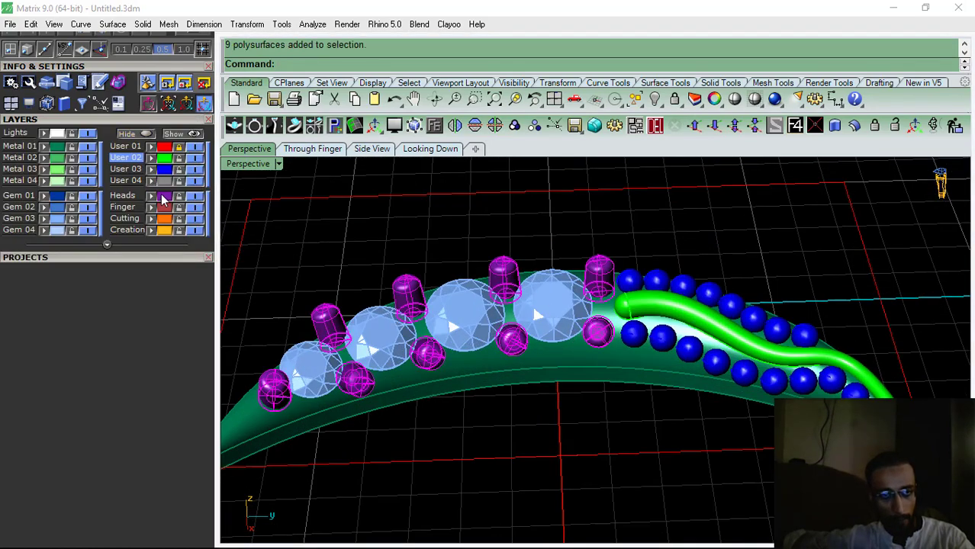
{"action": "left_click", "coordinate": [569, 368], "text": "shift"}
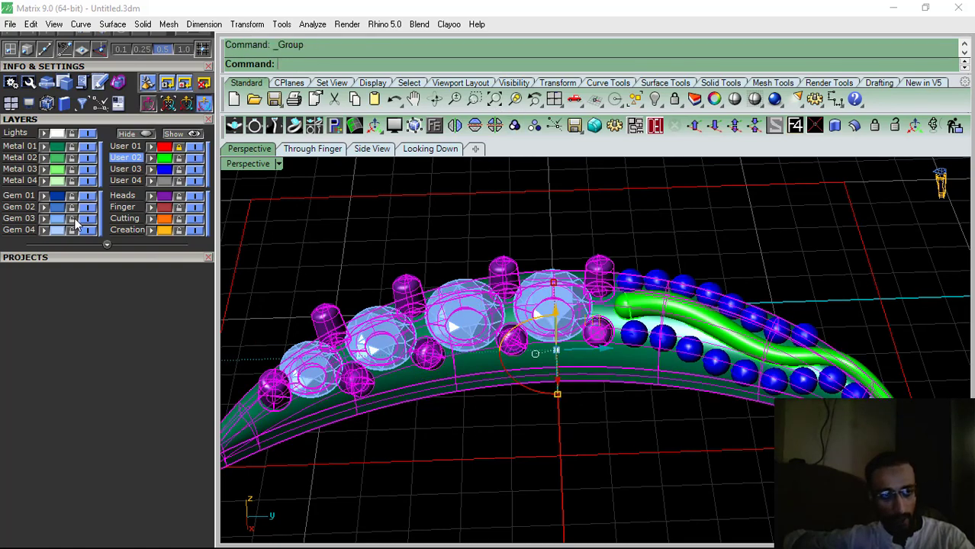
{"action": "left_click", "coordinate": [73, 219]}
{"action": "scroll", "coordinate": [581, 280], "scroll_direction": "down", "scroll_amount": 6}
{"action": "left_click_drag", "start_coordinate": [828, 196], "coordinate": [195, 527]}
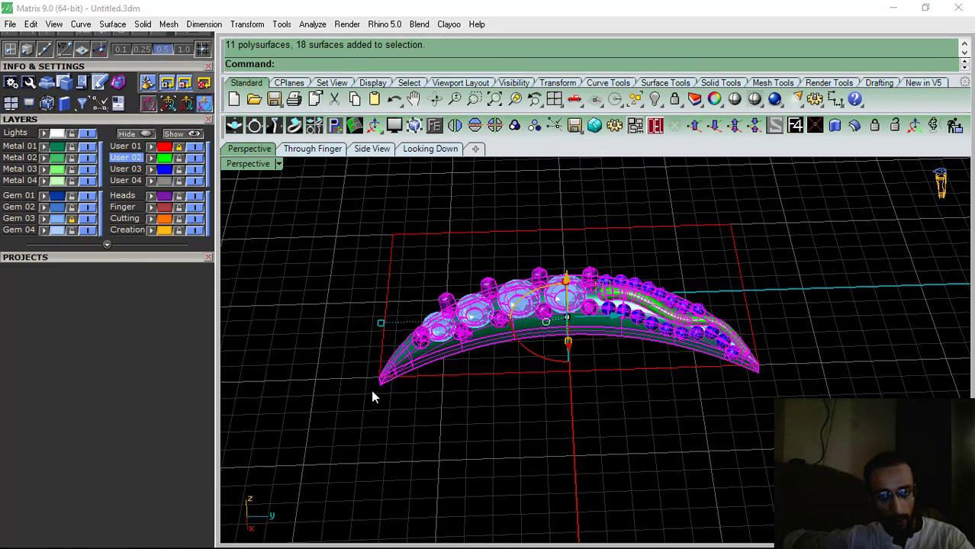
{"action": "key", "text": "ctrl+g"}
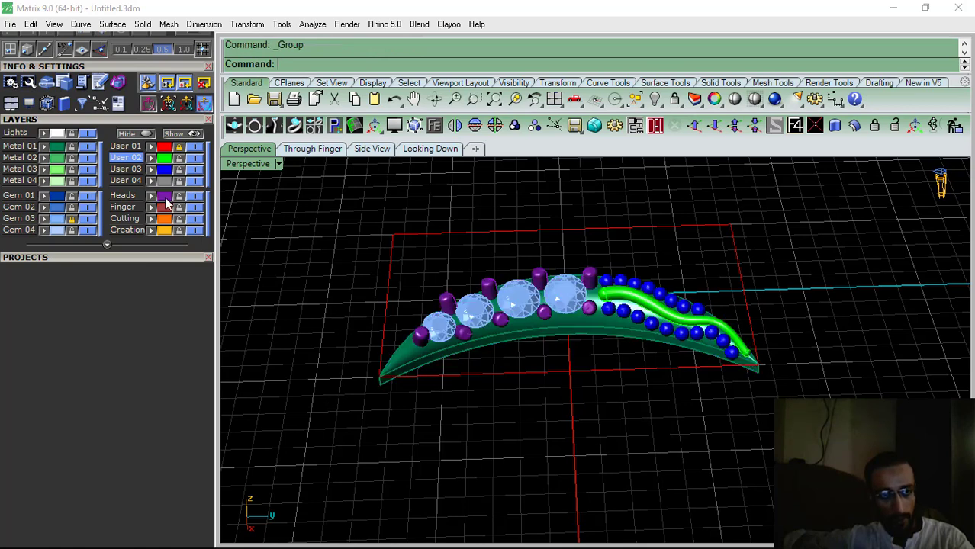
Move the prongs from the Heads layer to Metal 01 and check that the metal parts select as one group
{"action": "left_click", "coordinate": [165, 197]}
{"action": "left_click", "coordinate": [44, 147]}
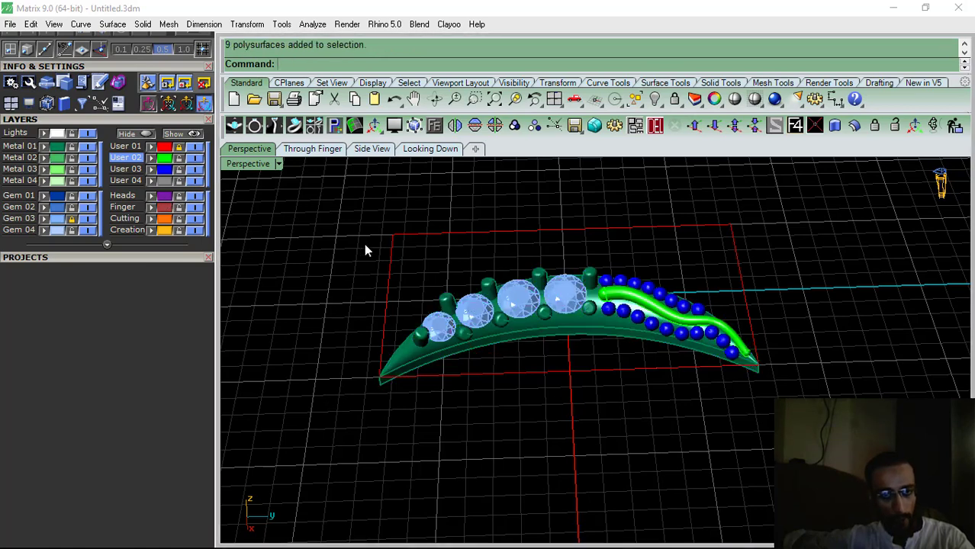
{"action": "left_click", "coordinate": [508, 341]}
{"action": "left_click", "coordinate": [532, 273]}
{"action": "left_click", "coordinate": [530, 291]}
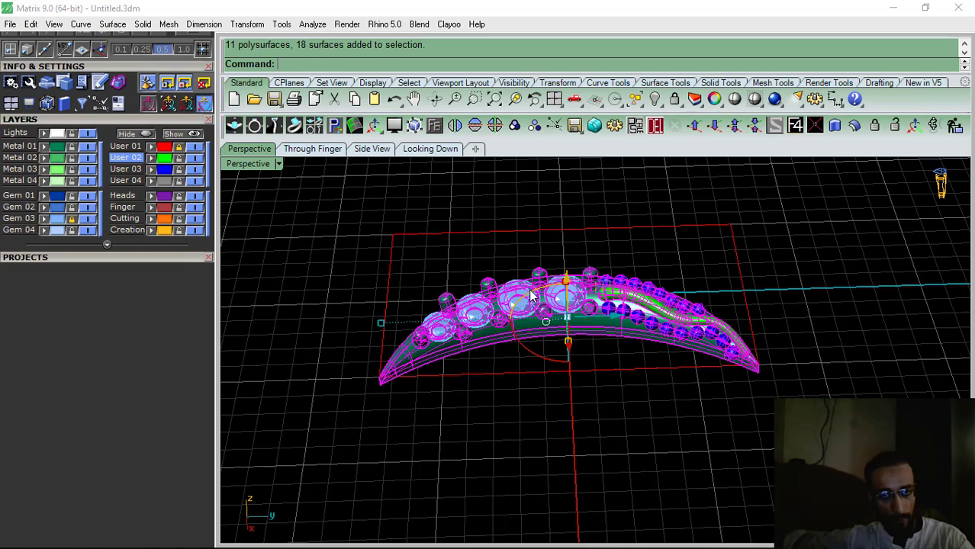
{"action": "left_click", "coordinate": [296, 284]}
Unlock the Gem 03 layer and group the four gems with the rest of the crescent piece
{"action": "left_click", "coordinate": [88, 219]}
{"action": "right_click_drag", "start_coordinate": [468, 313], "coordinate": [488, 329]}
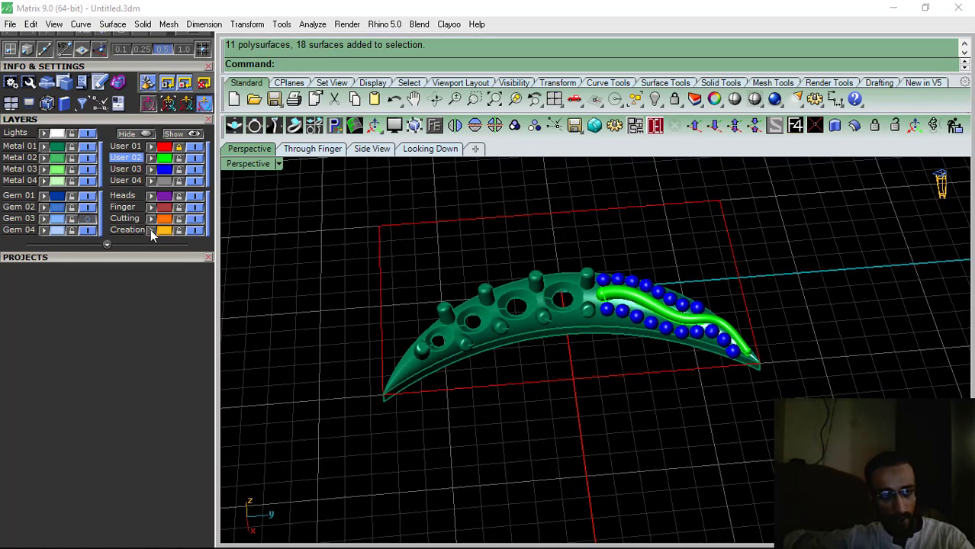
{"action": "left_click", "coordinate": [90, 219]}
{"action": "left_click_drag", "start_coordinate": [268, 505], "coordinate": [271, 500]}
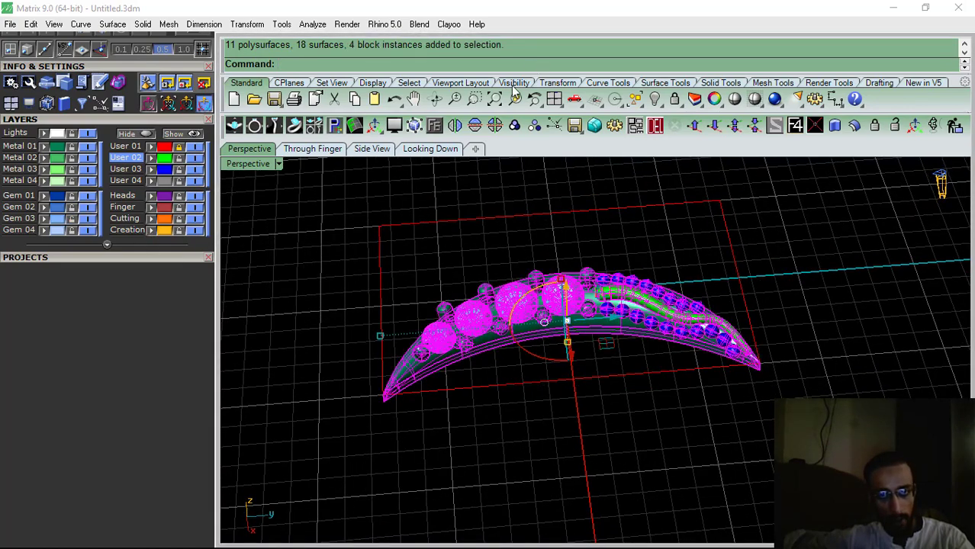
{"action": "left_click", "coordinate": [515, 126]}
Try to mirror the grouped crescent end for end across the horizontal axis
{"action": "left_click", "coordinate": [475, 126]}
{"action": "left_click", "coordinate": [755, 250]}
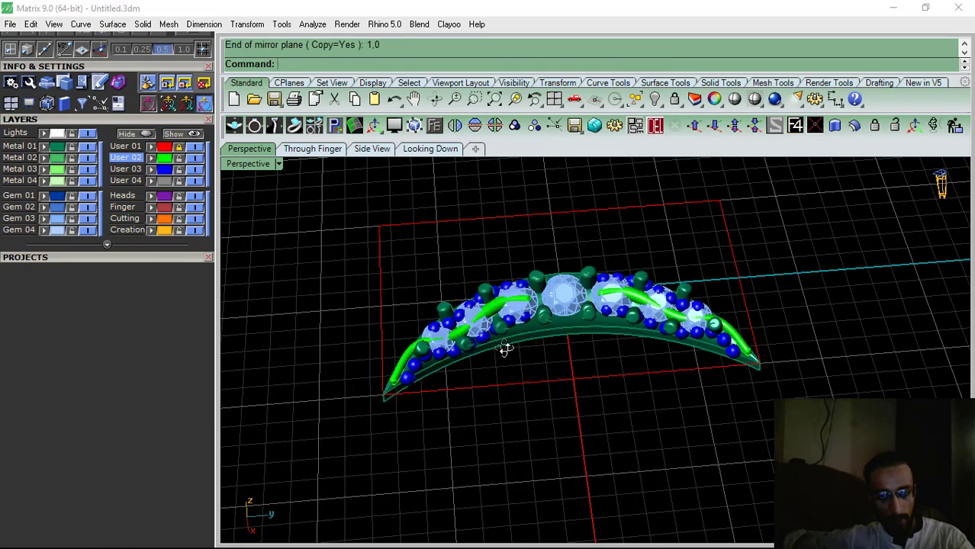
{"action": "right_click_drag", "start_coordinate": [505, 348], "coordinate": [563, 408]}
{"action": "key", "text": "ctrl+z"}
Mirror a copy of the grouped crescent across the vertical axis in the Looking Down view
{"action": "left_click", "coordinate": [563, 336]}
{"action": "left_click", "coordinate": [430, 148]}
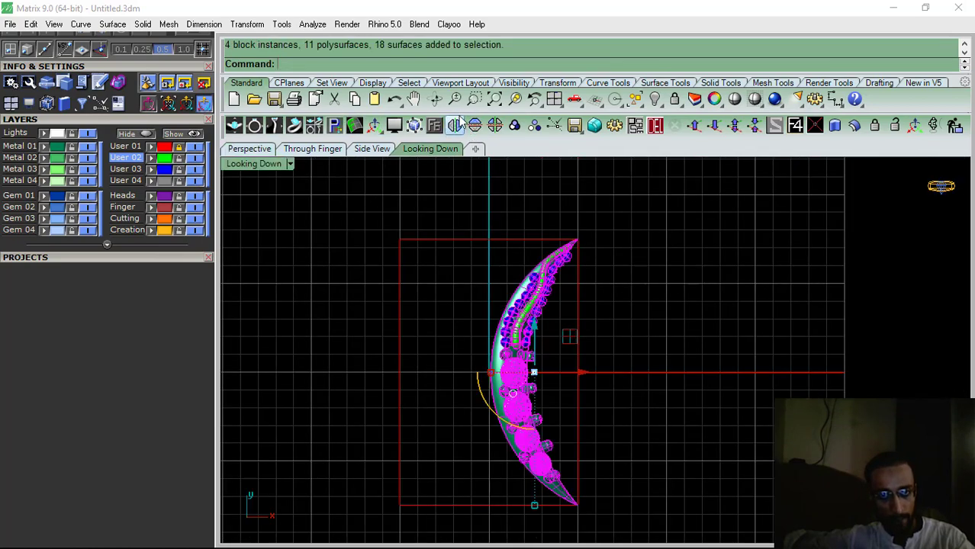
{"action": "left_click", "coordinate": [455, 125]}
{"action": "left_click", "coordinate": [734, 298]}
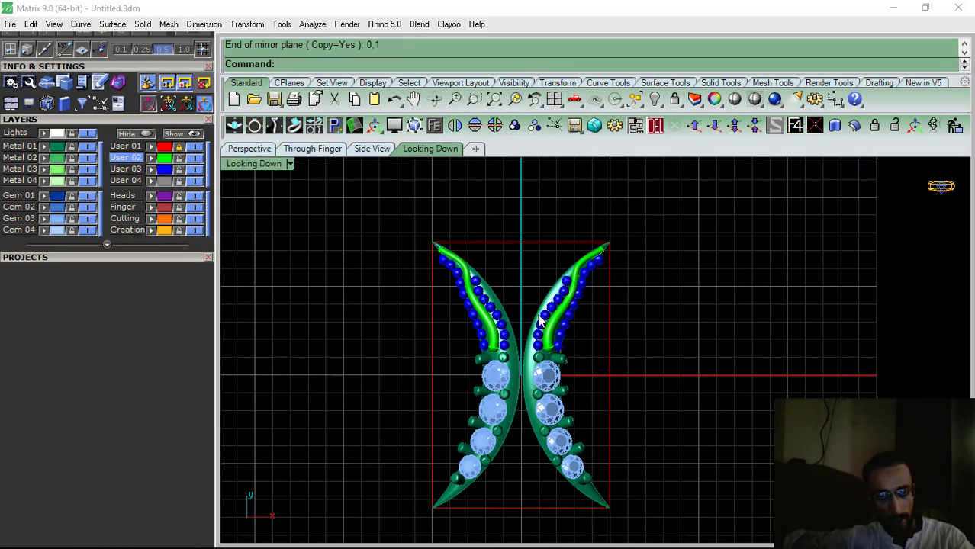
Examine the mirrored pair of crescents in the Looking Down and Perspective views
{"action": "right_click_drag", "start_coordinate": [643, 318], "coordinate": [617, 311]}
{"action": "scroll", "coordinate": [462, 294], "scroll_direction": "down", "scroll_amount": 4}
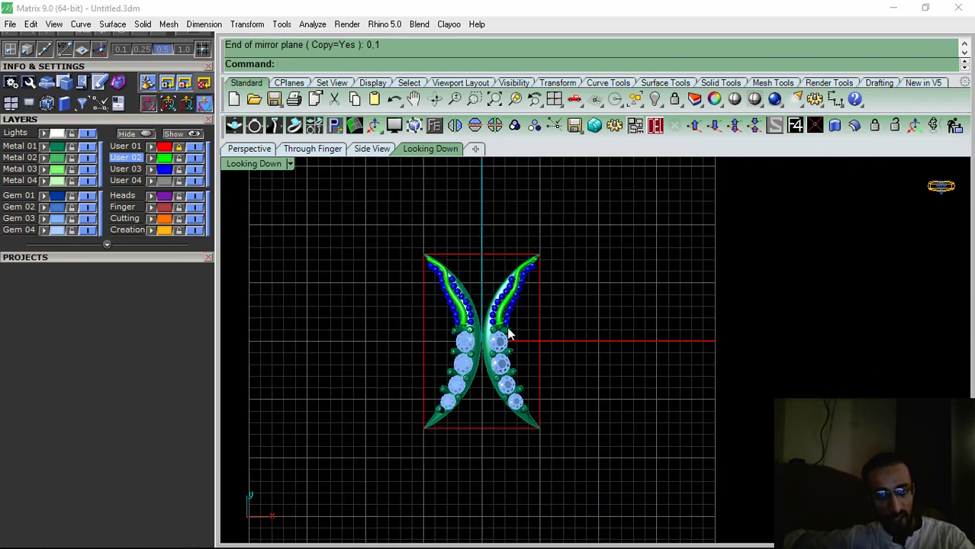
{"action": "right_click_drag", "start_coordinate": [509, 332], "coordinate": [454, 365]}
{"action": "left_click", "coordinate": [249, 150]}
{"action": "right_click_drag", "start_coordinate": [509, 321], "coordinate": [541, 310]}
{"action": "left_click", "coordinate": [431, 151]}
{"action": "scroll", "coordinate": [474, 260], "scroll_direction": "down", "scroll_amount": 4}
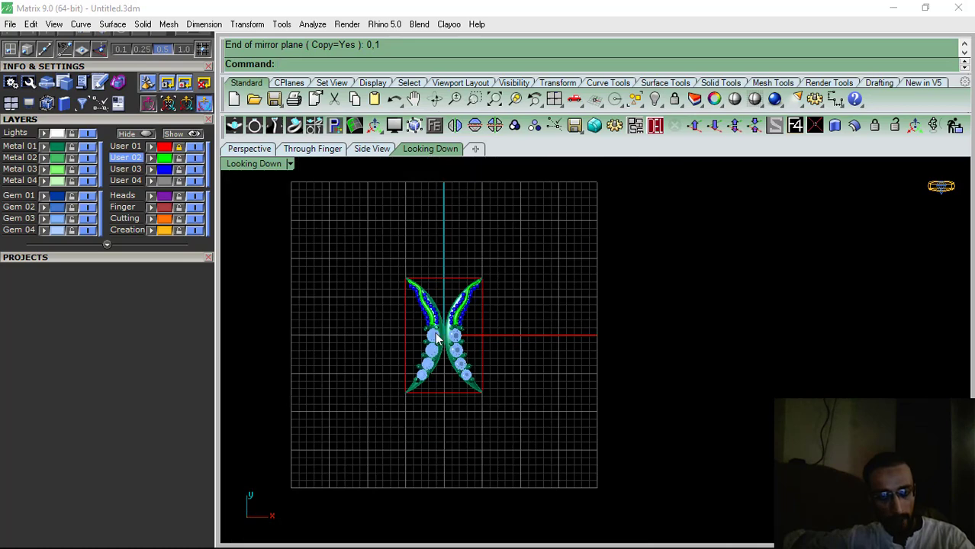
{"action": "right_click_drag", "start_coordinate": [432, 336], "coordinate": [411, 346]}
{"action": "scroll", "coordinate": [420, 380], "scroll_direction": "up", "scroll_amount": 8}
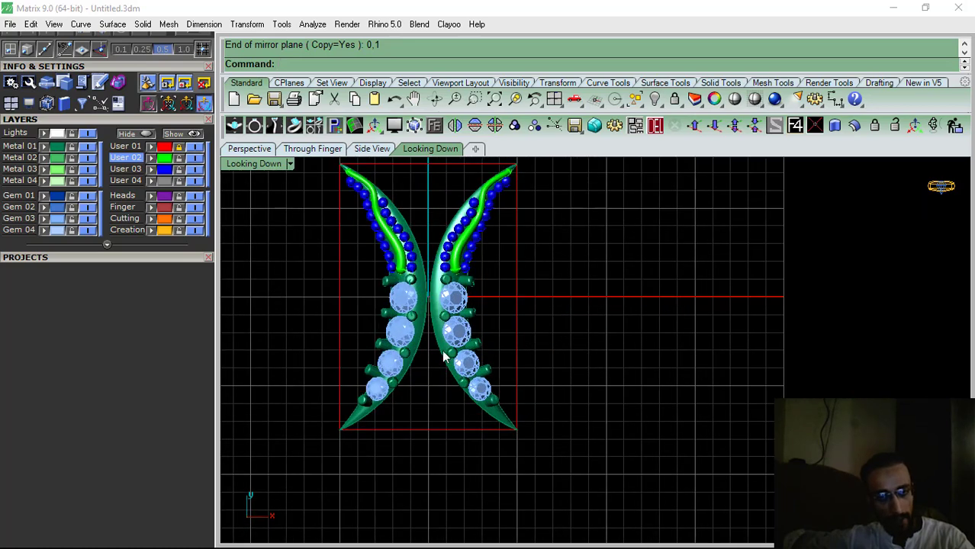
{"action": "right_click_drag", "start_coordinate": [470, 325], "coordinate": [475, 360]}
{"action": "scroll", "coordinate": [66, 415], "scroll_direction": "up", "scroll_amount": 6}
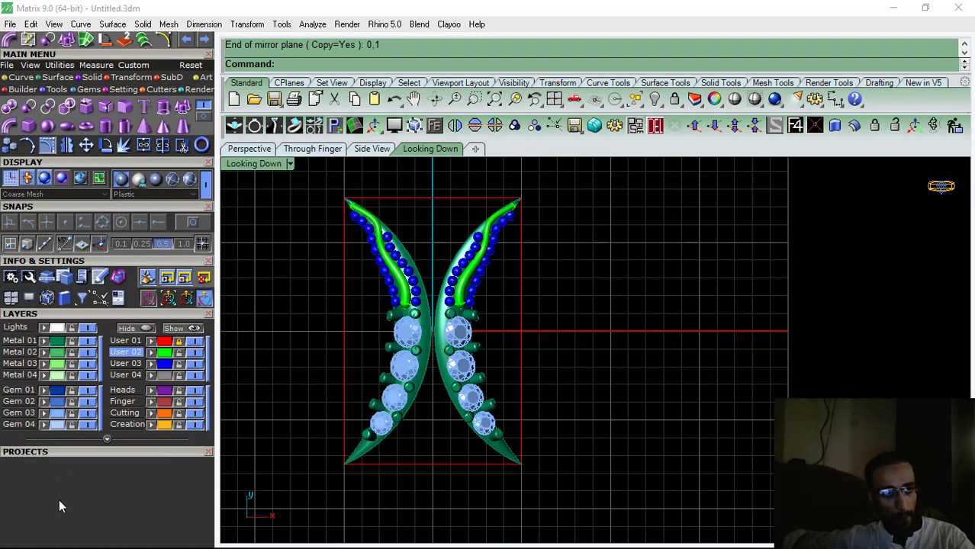
Load a 4 × 2 mm marquise diamond and move it along the horizontal axis to the outer side of the right crescent
{"action": "left_click", "coordinate": [87, 124]}
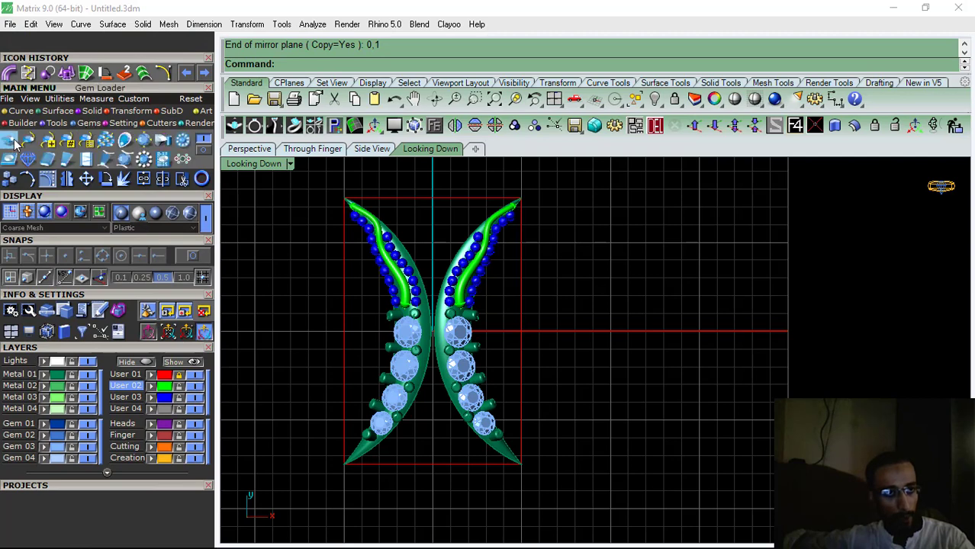
{"action": "left_click", "coordinate": [11, 141]}
{"action": "left_click", "coordinate": [119, 349]}
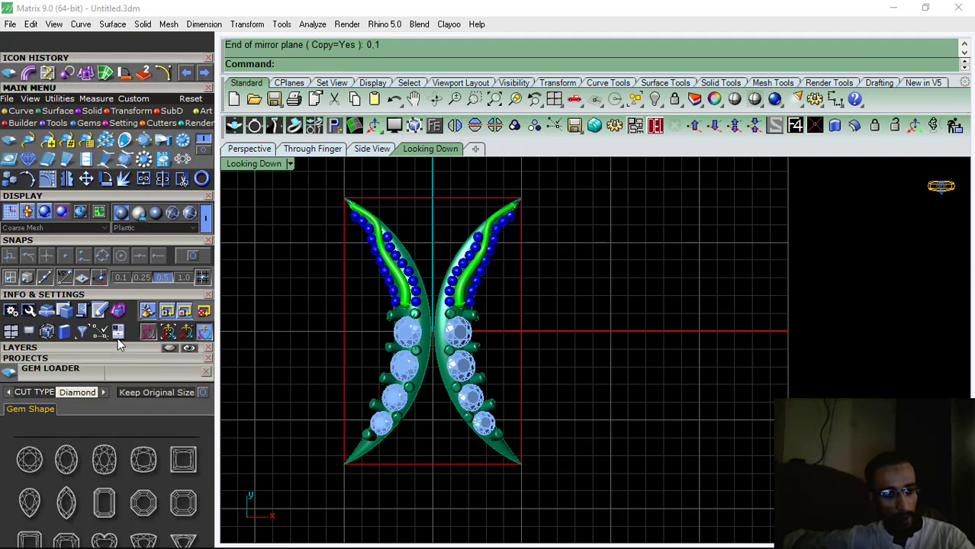
{"action": "scroll", "coordinate": [136, 213], "scroll_direction": "down", "scroll_amount": 5}
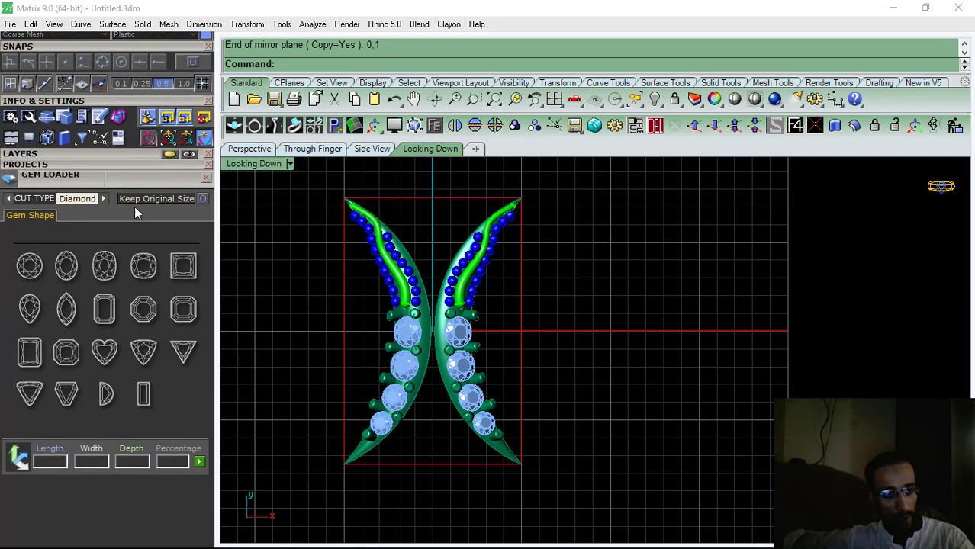
{"action": "left_click", "coordinate": [67, 309]}
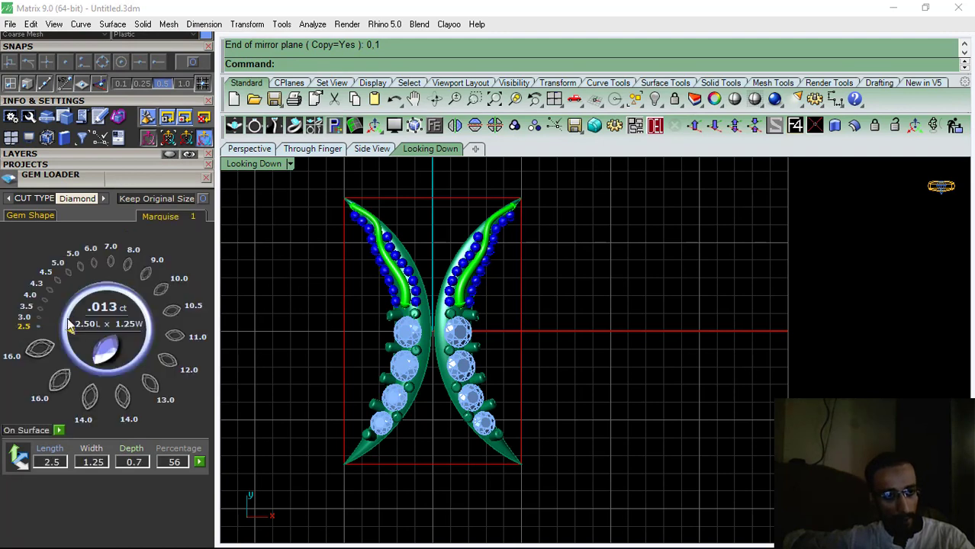
{"action": "left_click", "coordinate": [171, 309]}
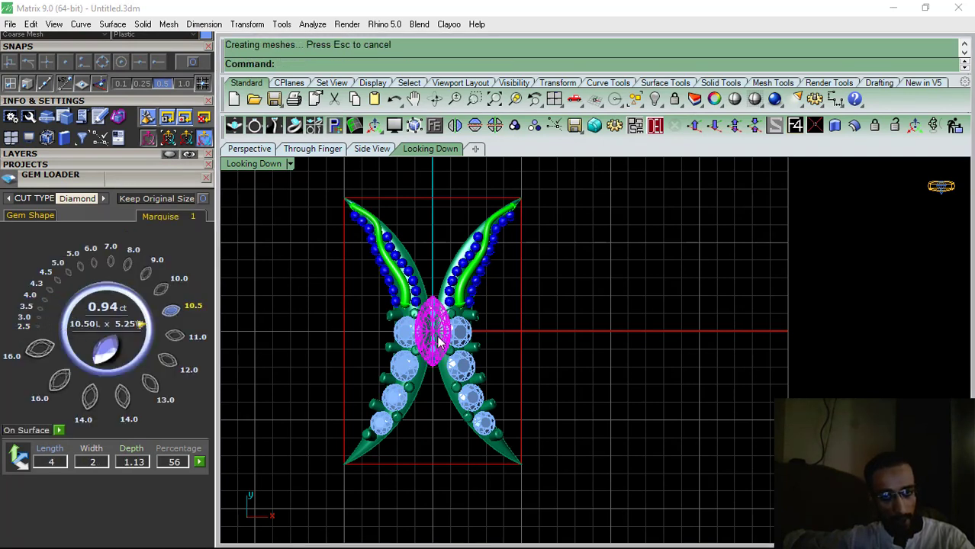
{"action": "left_click_drag", "start_coordinate": [450, 340], "coordinate": [497, 338]}
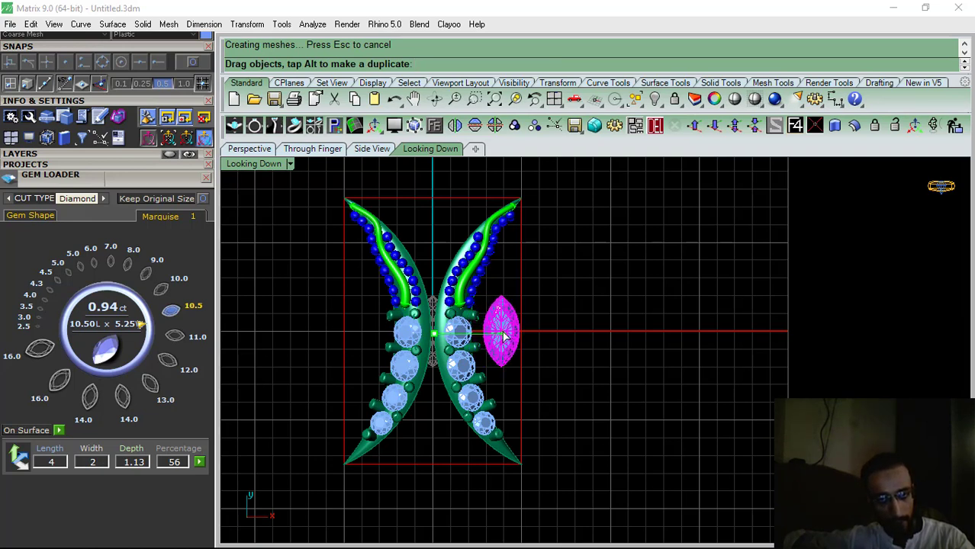
{"action": "left_click_drag", "start_coordinate": [504, 335], "coordinate": [502, 334]}
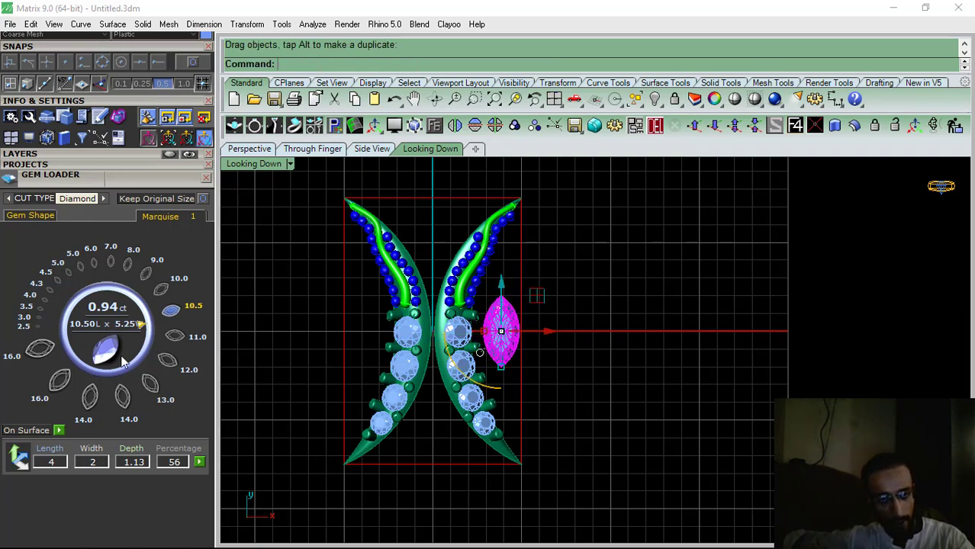
Resize the marquise diamond to 4.25 mm long and 2.25 mm wide
{"action": "left_click", "coordinate": [68, 272]}
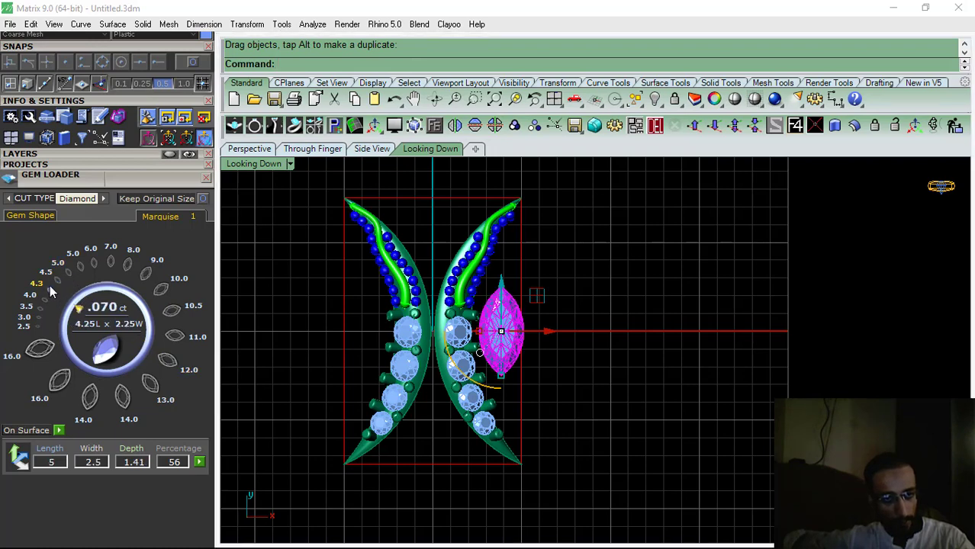
{"action": "left_click", "coordinate": [50, 289]}
{"action": "left_click", "coordinate": [174, 336]}
{"action": "scroll", "coordinate": [497, 334], "scroll_direction": "up", "scroll_amount": 3}
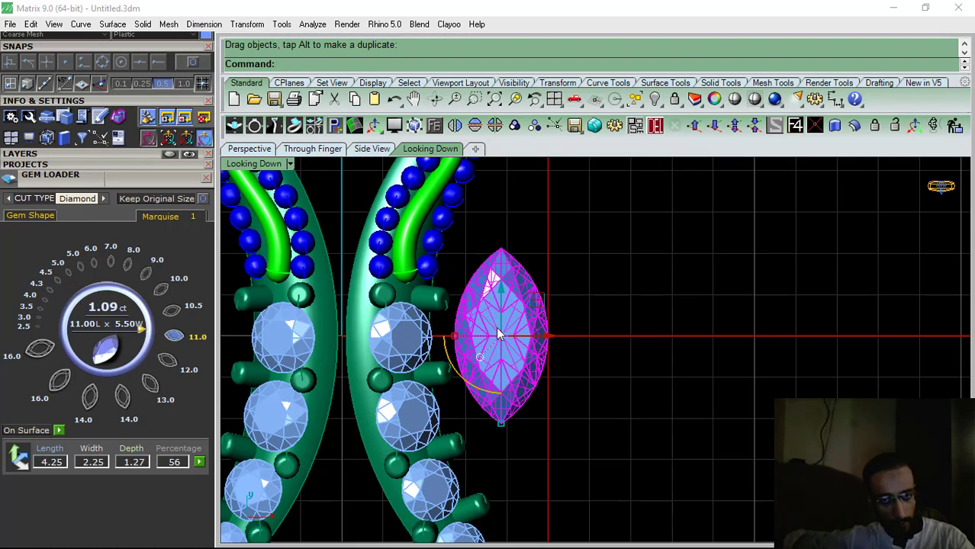
Create the marquise gem's outline curve with Gem Profile and hide the Gem 02 layer
{"action": "middle_click", "coordinate": [437, 126]}
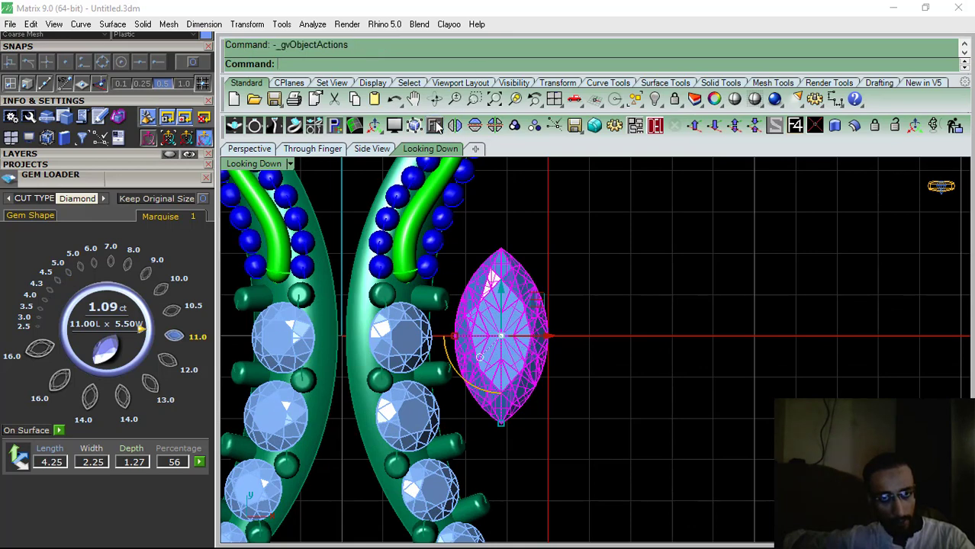
{"action": "left_click", "coordinate": [462, 290]}
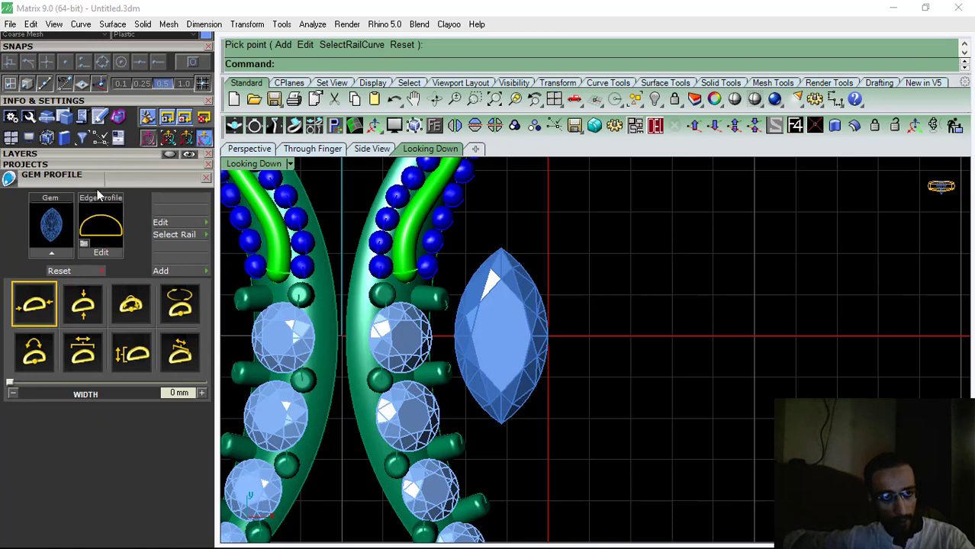
{"action": "left_click", "coordinate": [208, 178]}
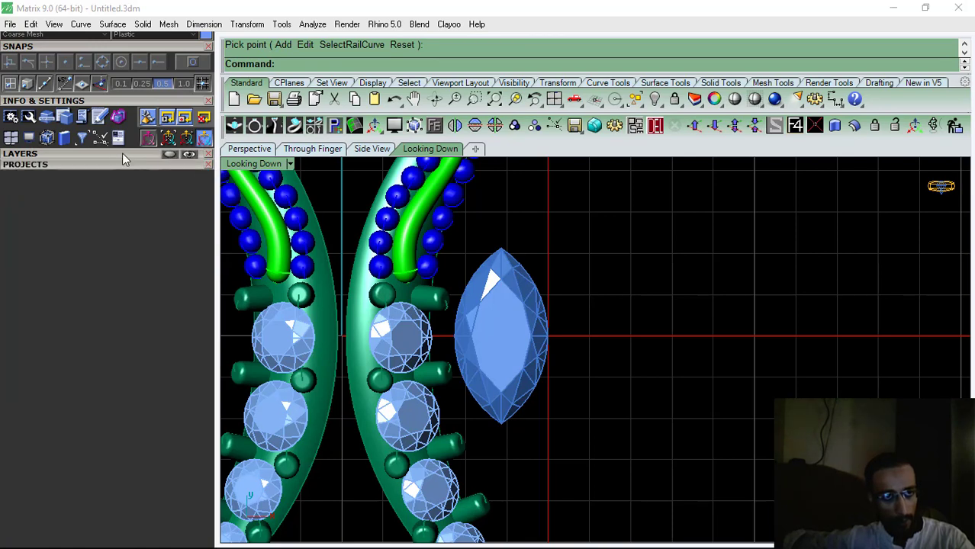
{"action": "left_click", "coordinate": [122, 154]}
{"action": "left_click", "coordinate": [87, 254]}
{"action": "left_click", "coordinate": [87, 253]}
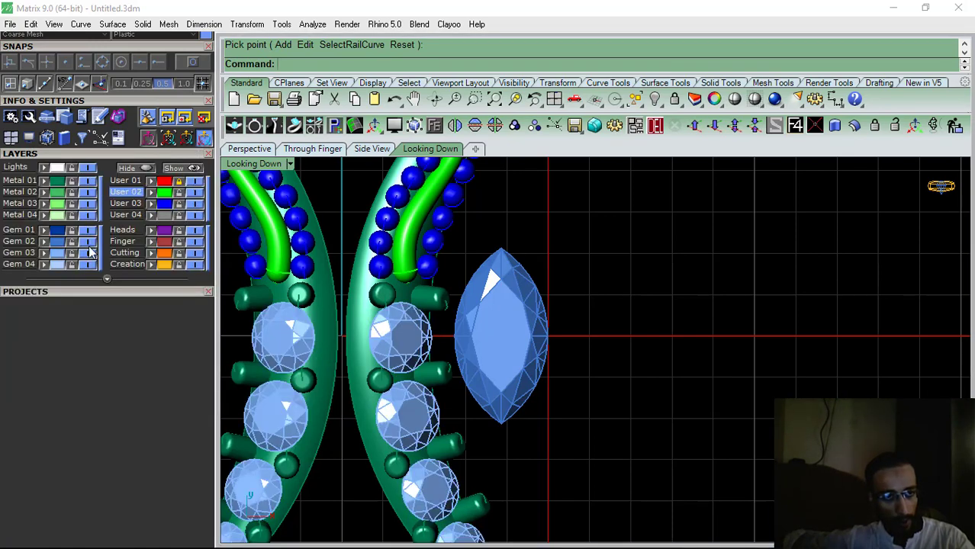
{"action": "left_click", "coordinate": [88, 241]}
Offset the marquise outline curve inward by 0.4 mm
{"action": "left_click", "coordinate": [511, 263]}
{"action": "scroll", "coordinate": [0, 361], "scroll_direction": "up", "scroll_amount": 3}
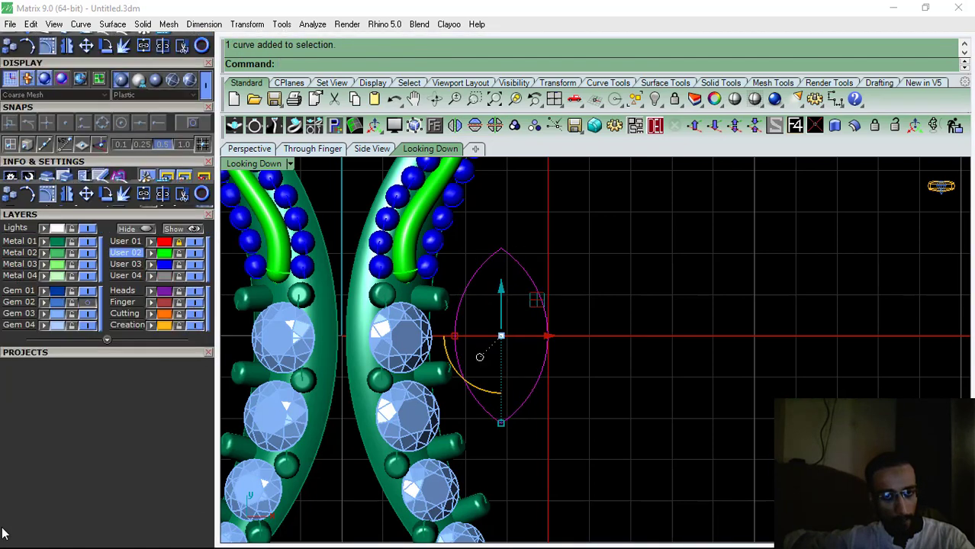
{"action": "left_click", "coordinate": [10, 24]}
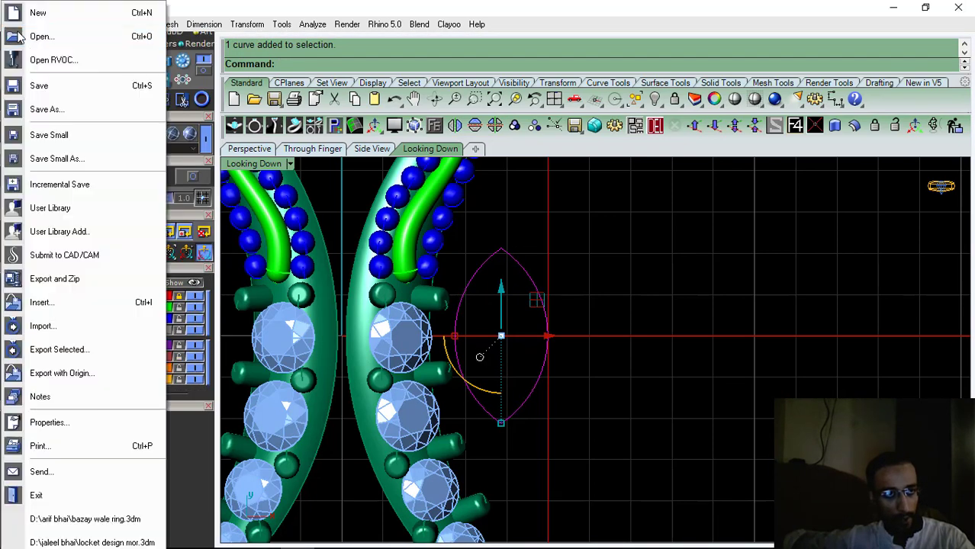
{"action": "left_click", "coordinate": [183, 454]}
{"action": "scroll", "coordinate": [90, 451], "scroll_direction": "up", "scroll_amount": 3}
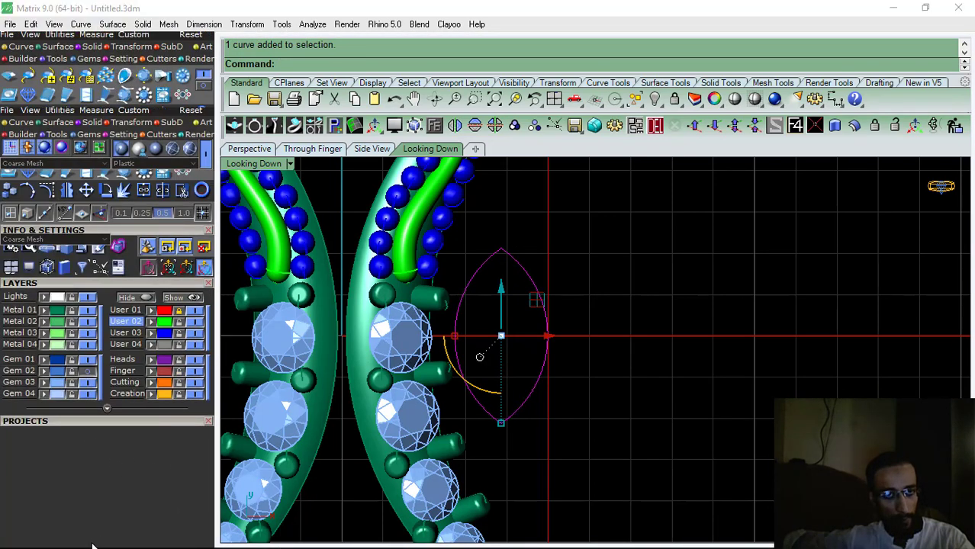
{"action": "left_click", "coordinate": [98, 158]}
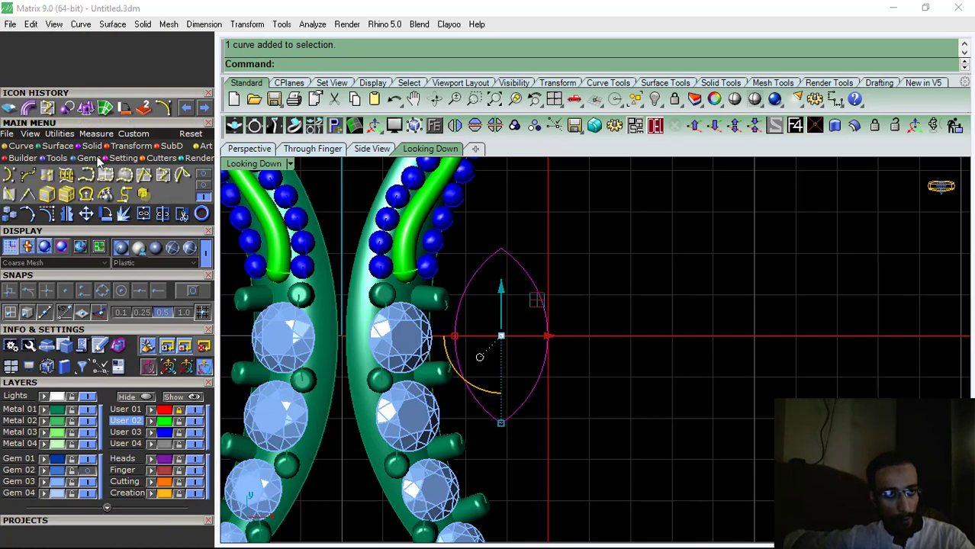
{"action": "left_click", "coordinate": [205, 177]}
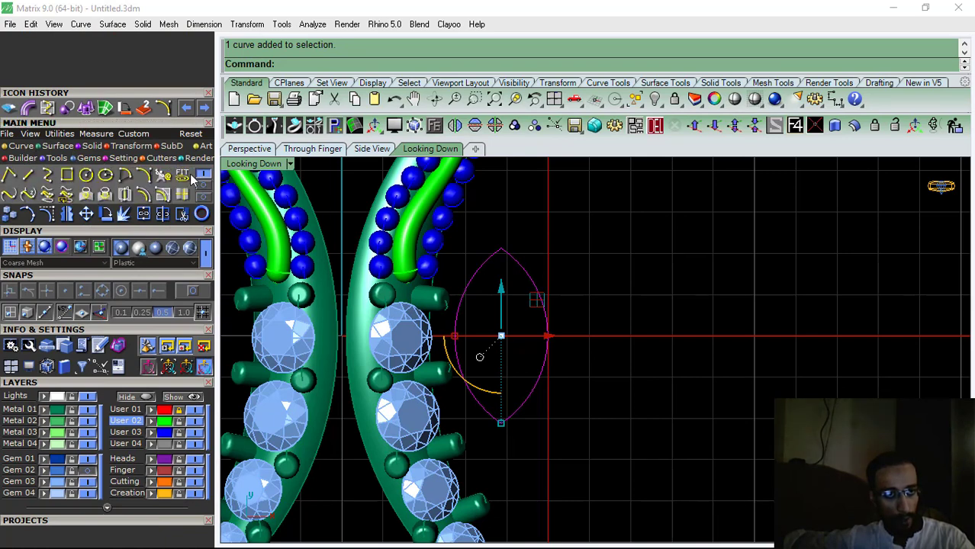
{"action": "left_click", "coordinate": [145, 196]}
{"action": "scroll", "coordinate": [492, 275], "scroll_direction": "up", "scroll_amount": 5}
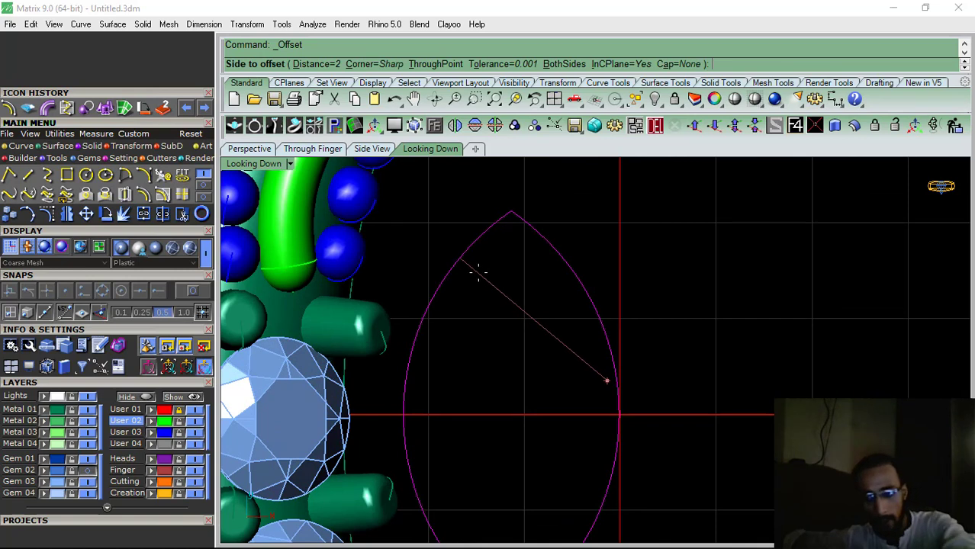
{"action": "type", "text": "4"}
{"action": "key", "text": "Return"}
{"action": "left_click", "coordinate": [476, 270]}
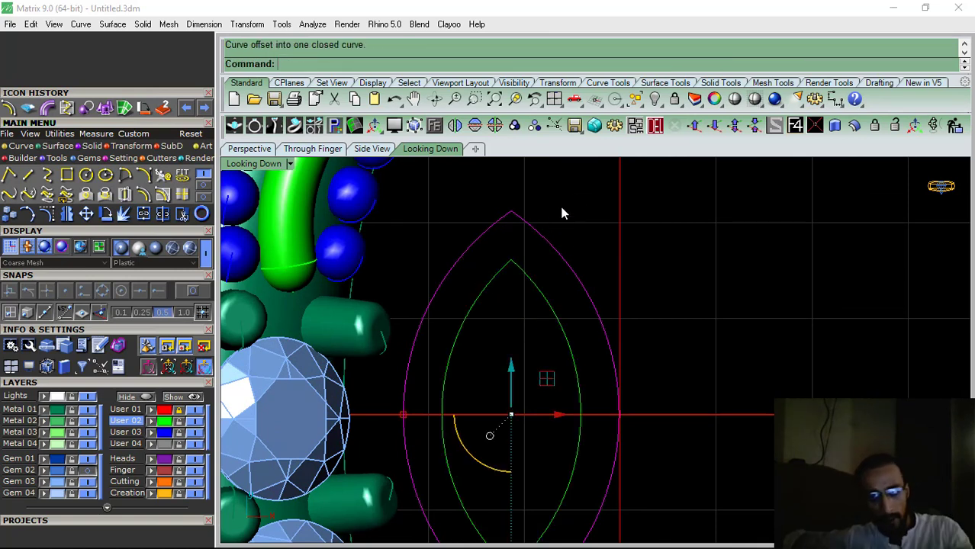
Patch a surface across the two marquise outlines and trim away its inside to leave a flat rim
{"action": "left_click_drag", "start_coordinate": [561, 214], "coordinate": [490, 322]}
{"action": "left_click", "coordinate": [59, 146]}
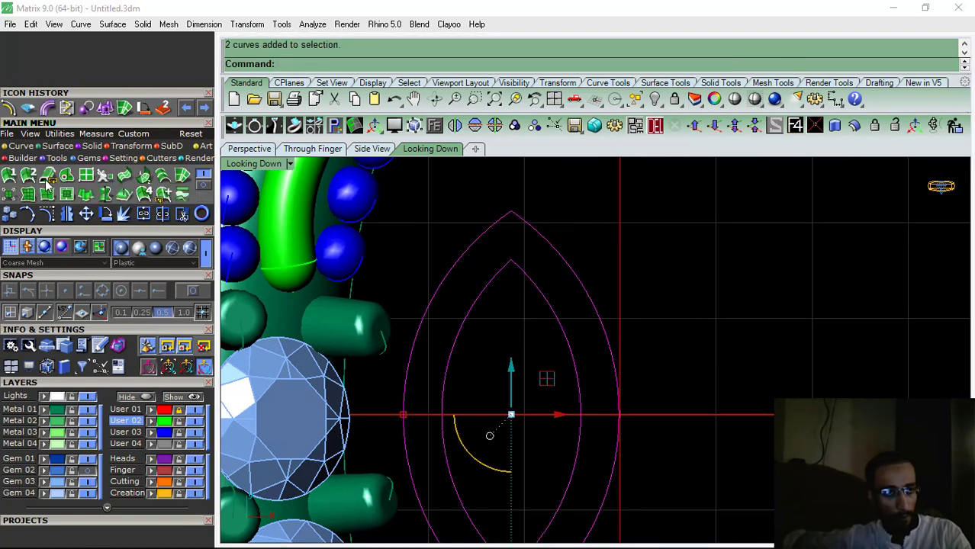
{"action": "left_click", "coordinate": [29, 195]}
{"action": "left_click", "coordinate": [550, 381]}
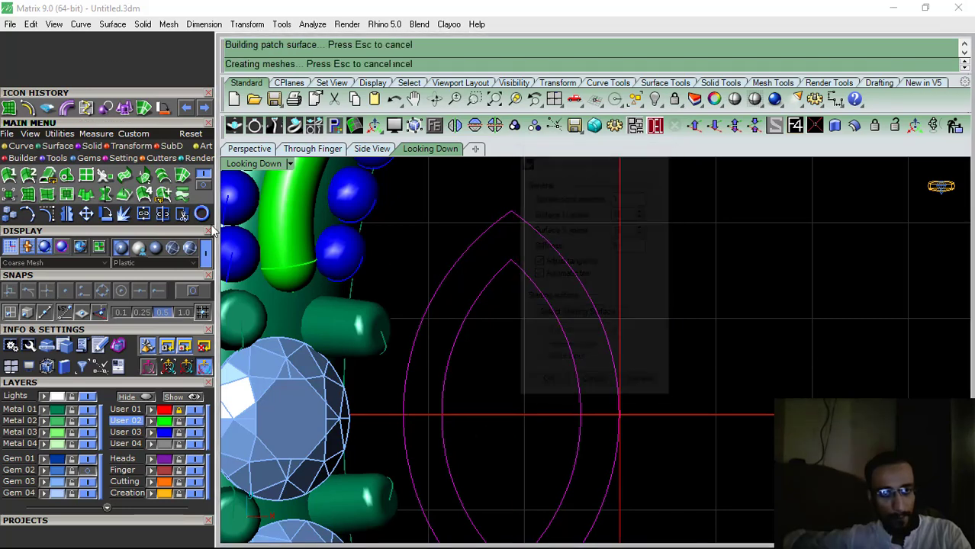
{"action": "left_click", "coordinate": [183, 215]}
{"action": "left_click", "coordinate": [522, 340]}
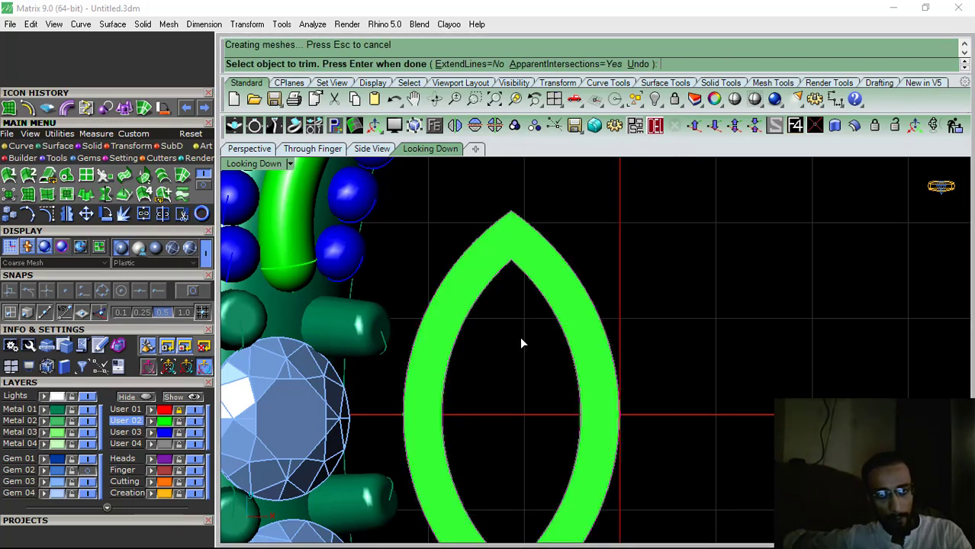
{"action": "left_click", "coordinate": [656, 128]}
Offset the flat marquise rim surface upward by 0.8 mm as a solid in the Perspective view
{"action": "left_click_drag", "start_coordinate": [713, 261], "coordinate": [506, 318]}
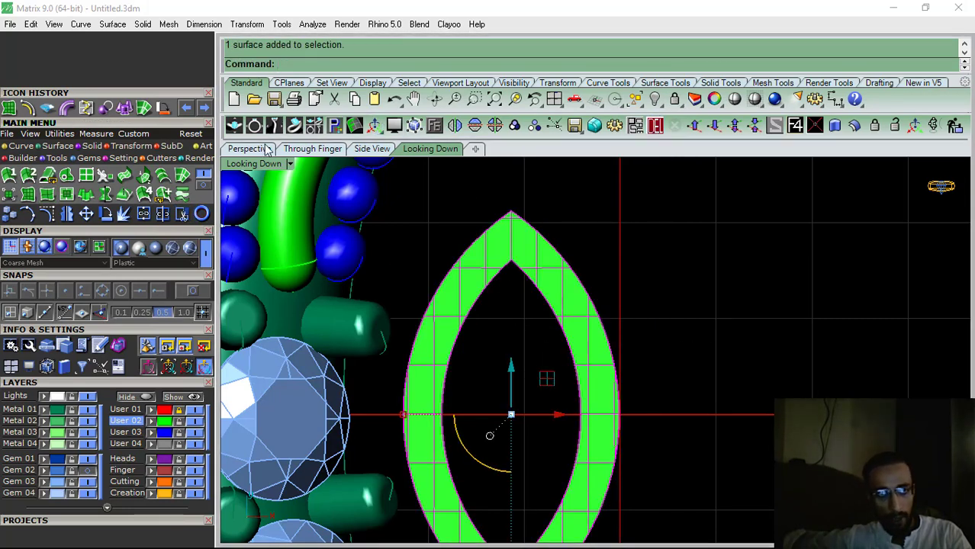
{"action": "left_click", "coordinate": [267, 148]}
{"action": "left_click", "coordinate": [852, 127]}
{"action": "right_click_drag", "start_coordinate": [698, 416], "coordinate": [609, 347]}
{"action": "scroll", "coordinate": [610, 348], "scroll_direction": "up", "scroll_amount": 5}
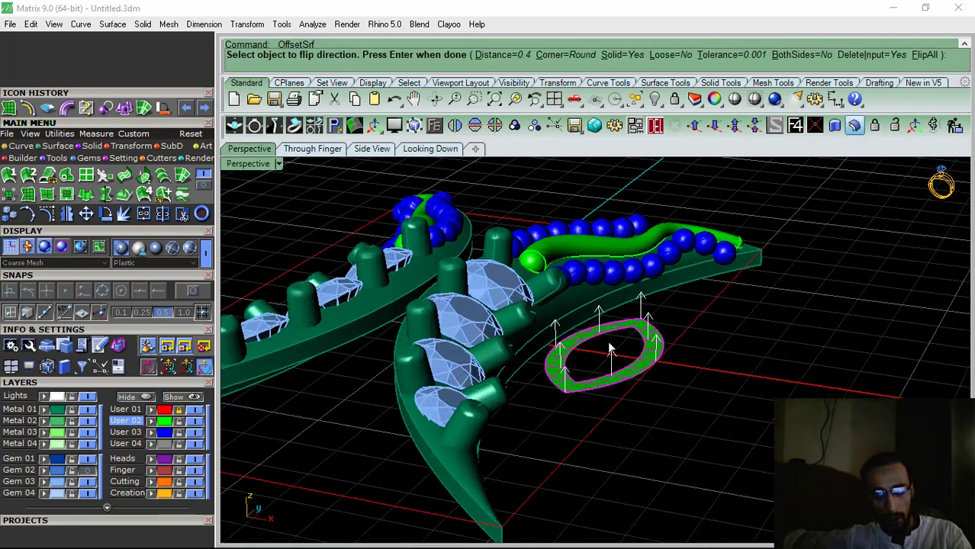
{"action": "key", "text": "Return"}
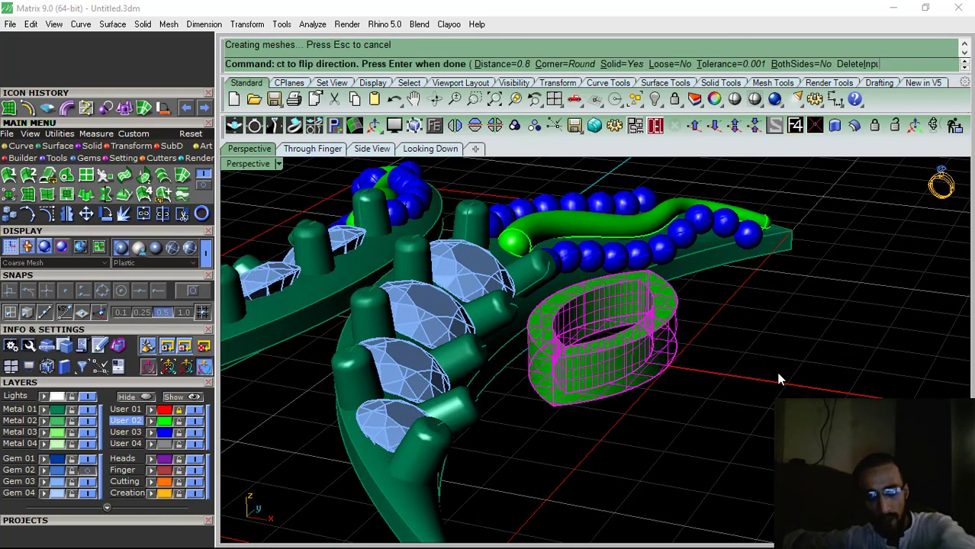
Raise the marquise gem vertically until it sits on top of the solid rim
{"action": "left_click", "coordinate": [588, 326]}
{"action": "left_click_drag", "start_coordinate": [601, 333], "coordinate": [609, 286]}
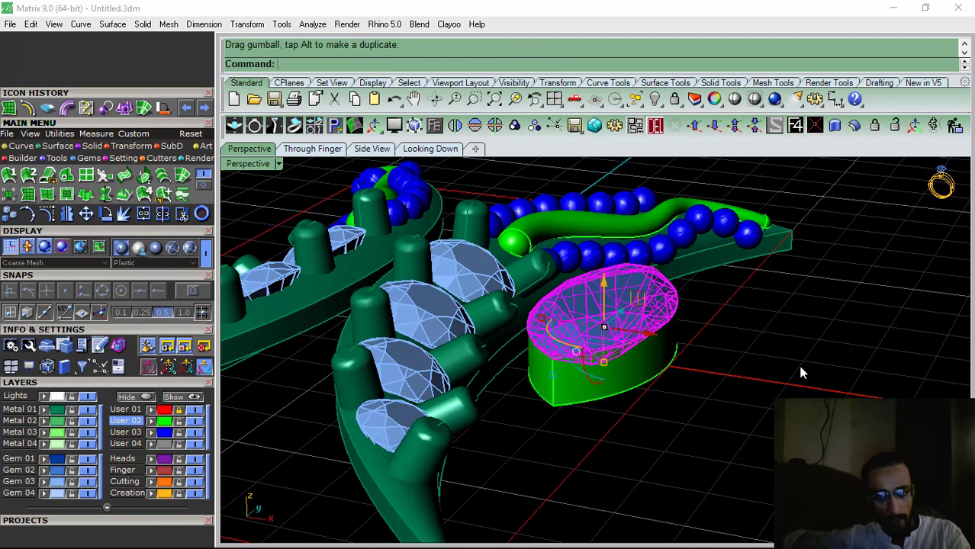
{"action": "left_click", "coordinate": [801, 373]}
Start a solid vertical cylinder with End snapping enabled at the lower pointed end of the marquise rim
{"action": "left_click", "coordinate": [95, 147]}
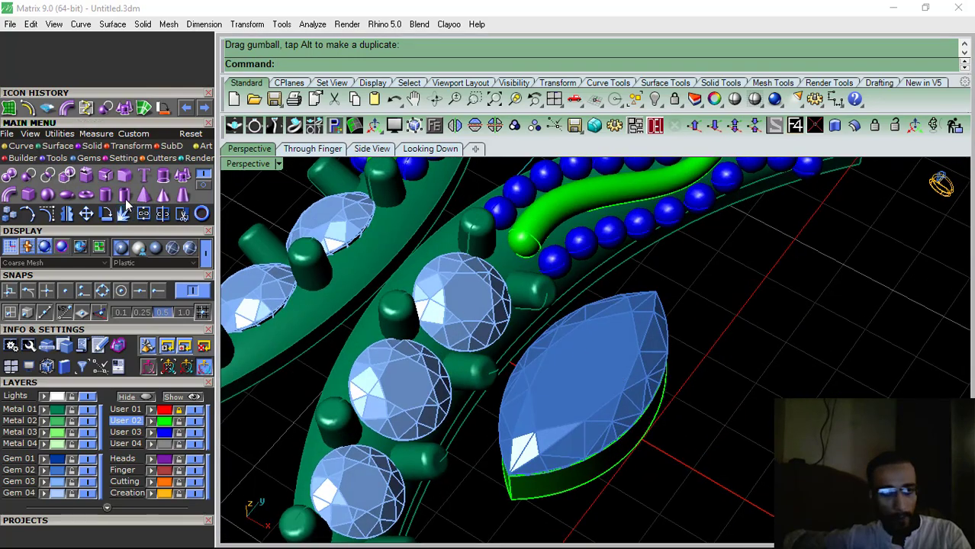
{"action": "left_click", "coordinate": [108, 191]}
{"action": "left_click", "coordinate": [158, 290]}
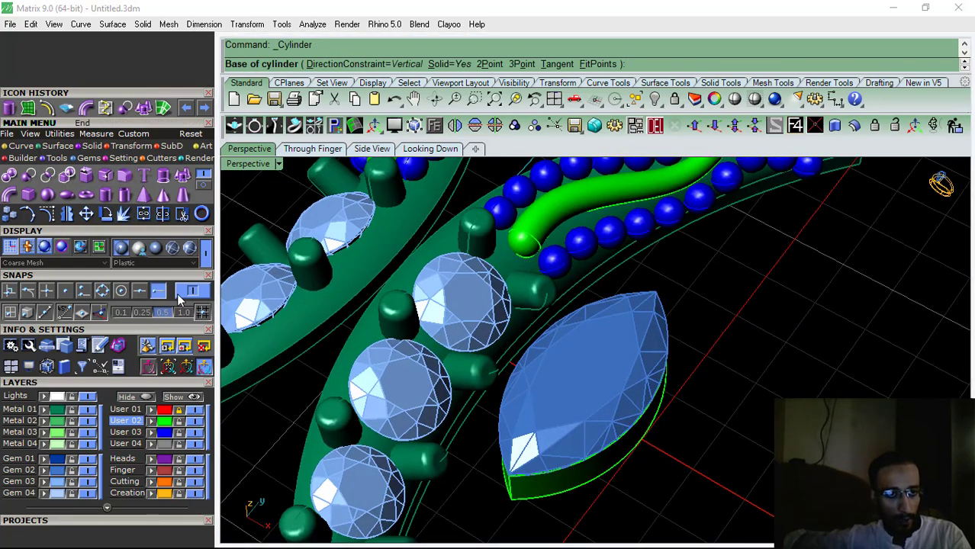
{"action": "right_click_drag", "start_coordinate": [685, 335], "coordinate": [581, 431]}
{"action": "scroll", "coordinate": [582, 432], "scroll_direction": "up", "scroll_amount": 5}
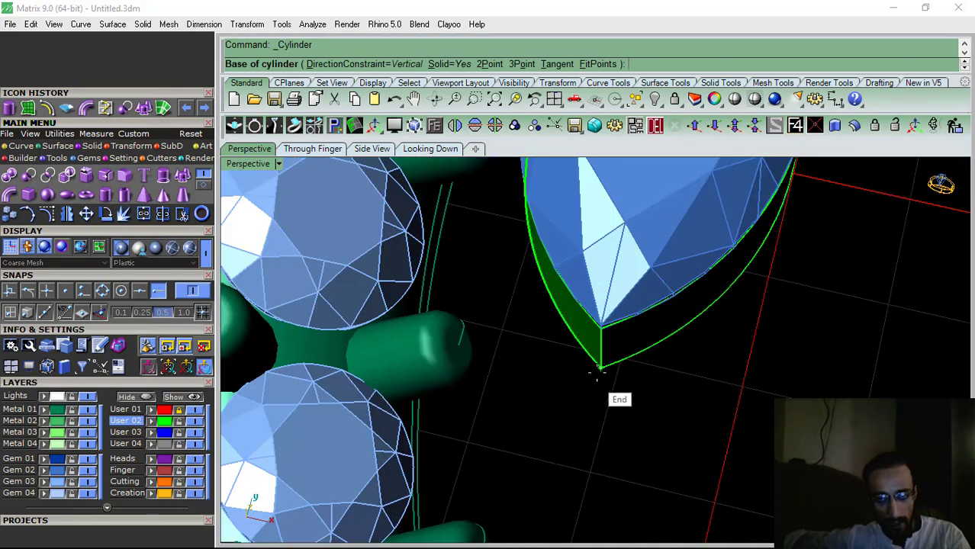
{"action": "left_click", "coordinate": [614, 397]}
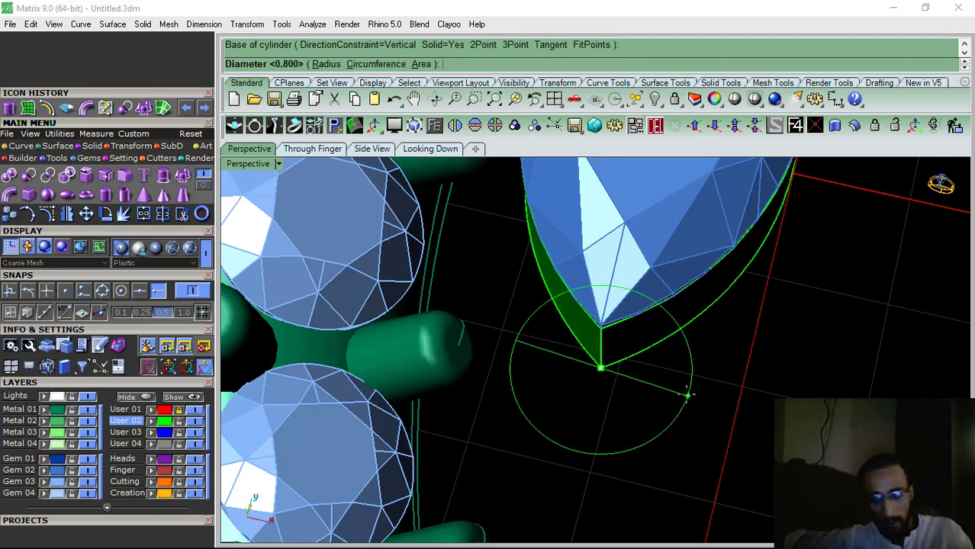
{"action": "type", "text": ".7"}
{"action": "key", "text": "Return"}
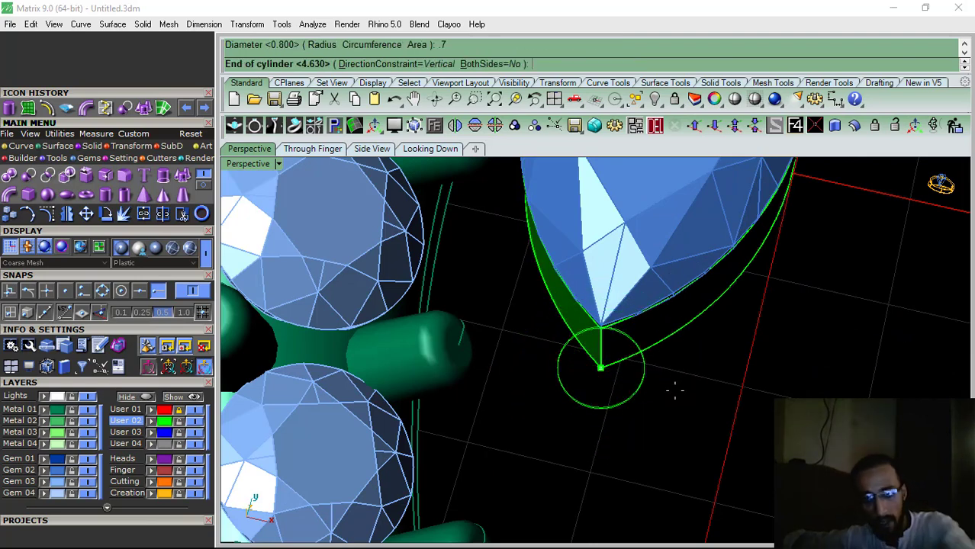
{"action": "key", "text": "Escape"}
Create a 0.65 mm diameter vertical cylinder at the marquise rim's lower tip, reaching about the height of the neighbouring prongs in Side View
{"action": "key", "text": "Return"}
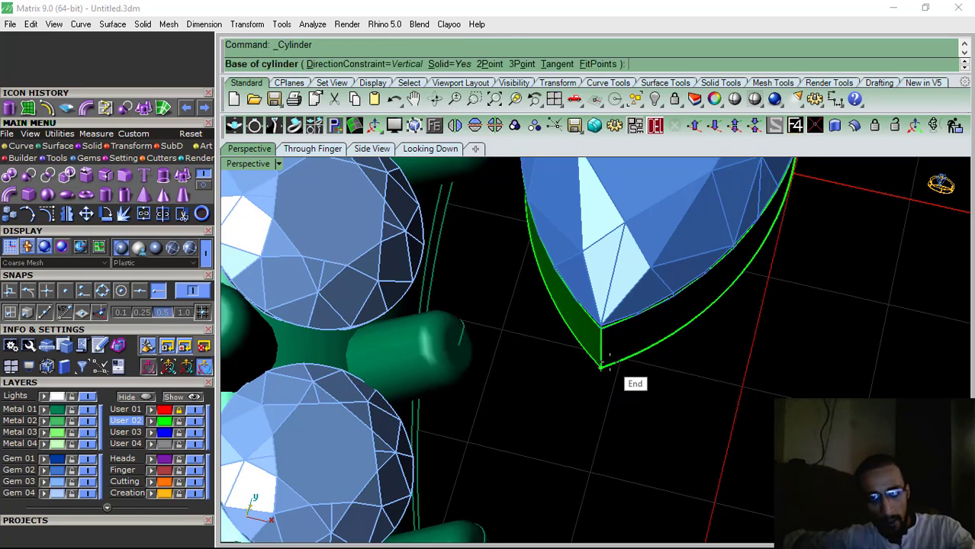
{"action": "left_click", "coordinate": [600, 369]}
{"action": "type", "text": ".65"}
{"action": "key", "text": "Return"}
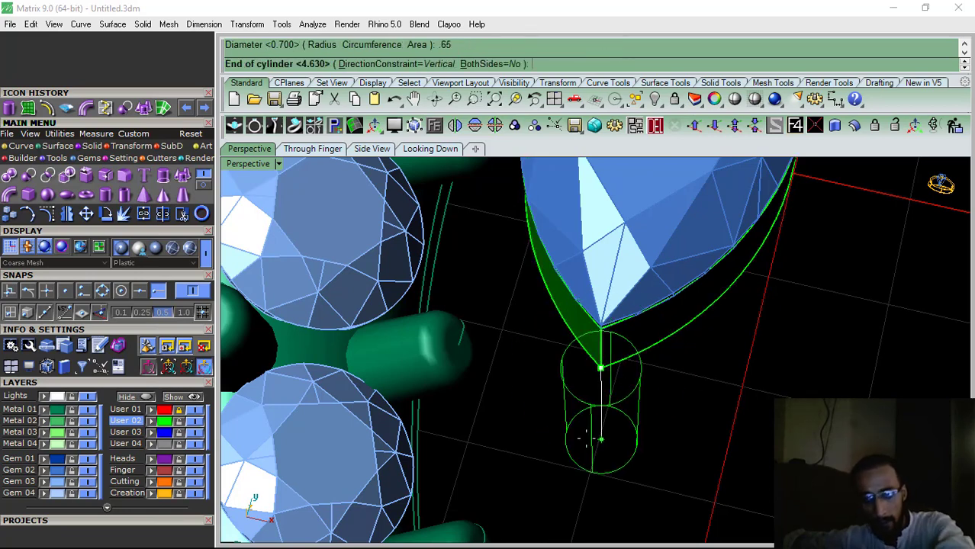
{"action": "left_click", "coordinate": [373, 149]}
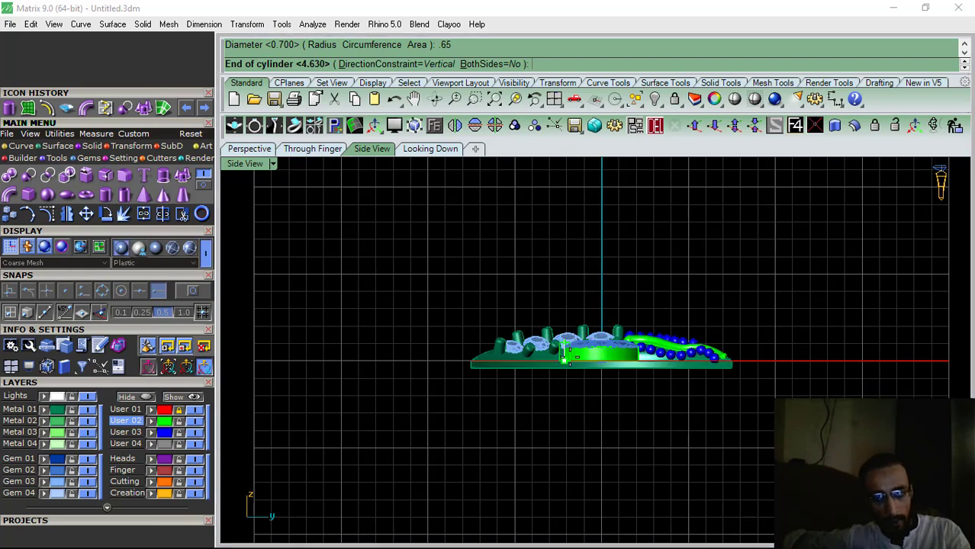
{"action": "scroll", "coordinate": [558, 255], "scroll_direction": "up", "scroll_amount": 8}
{"action": "right_click_drag", "start_coordinate": [558, 276], "coordinate": [534, 284]}
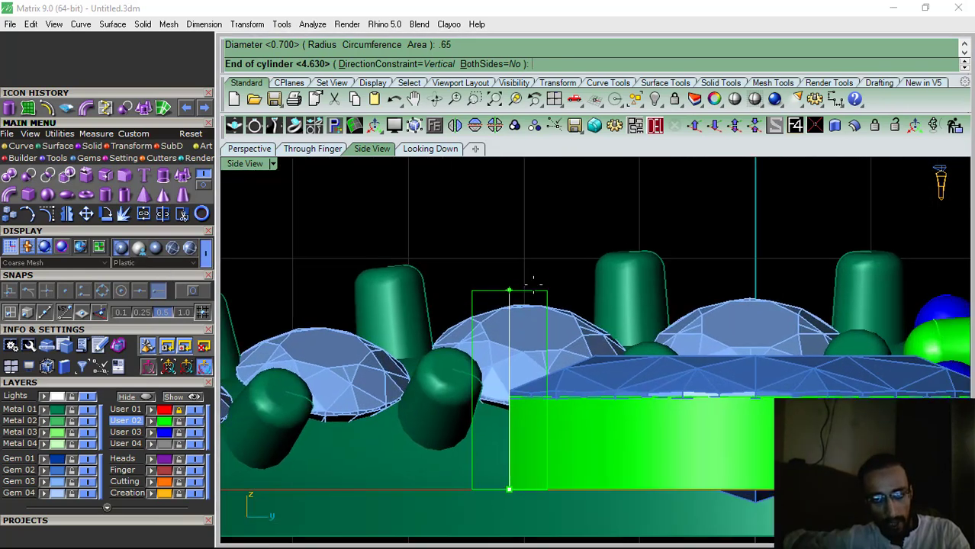
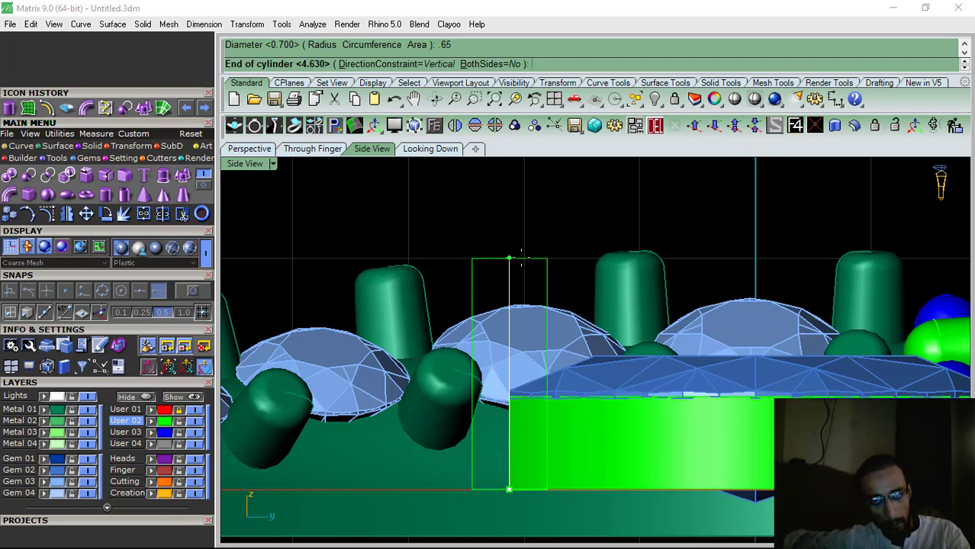
{"action": "left_click", "coordinate": [521, 262]}
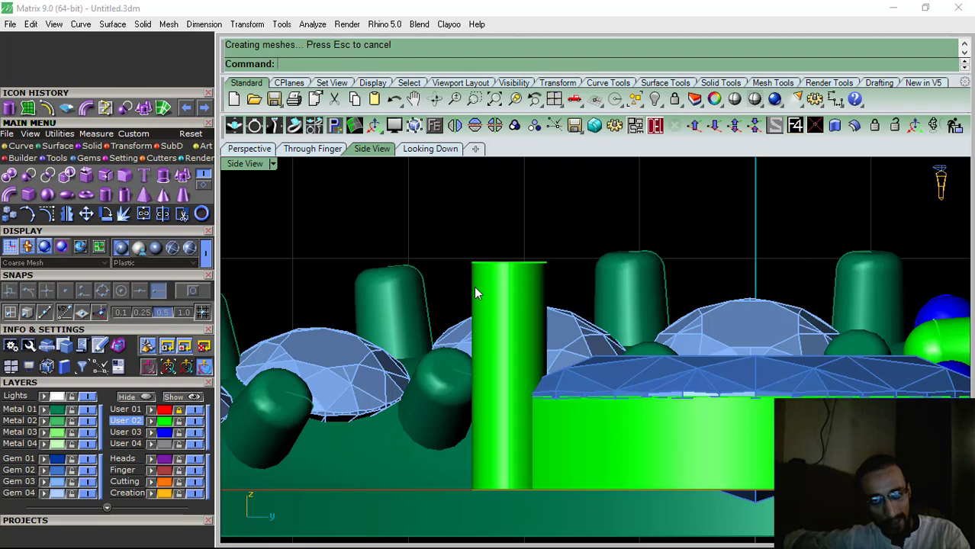
Fillet the top edge of the new prong cylinder with a 0.25 mm radius
{"action": "left_click", "coordinate": [126, 177]}
{"action": "left_click_drag", "start_coordinate": [455, 272], "coordinate": [456, 273]}
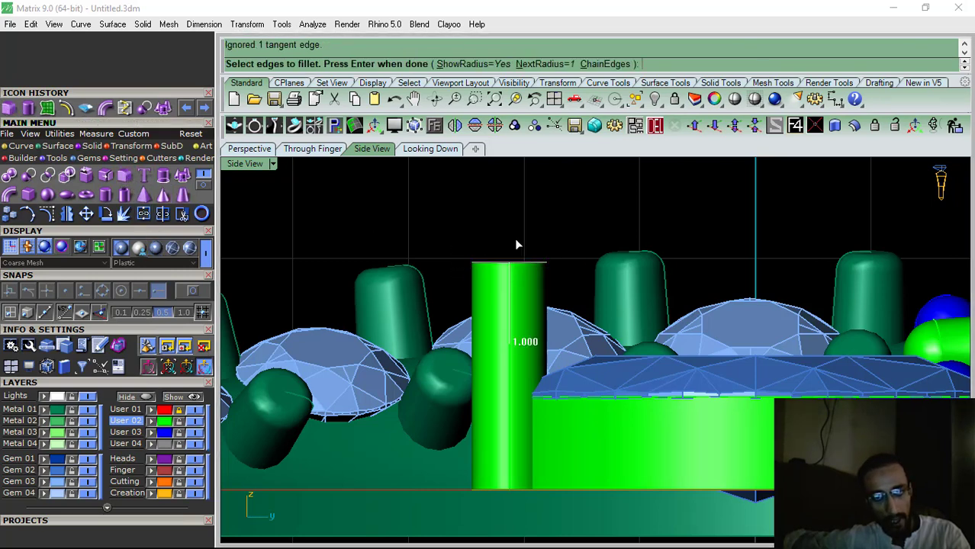
{"action": "key", "text": "Return"}
{"action": "left_click", "coordinate": [581, 55]}
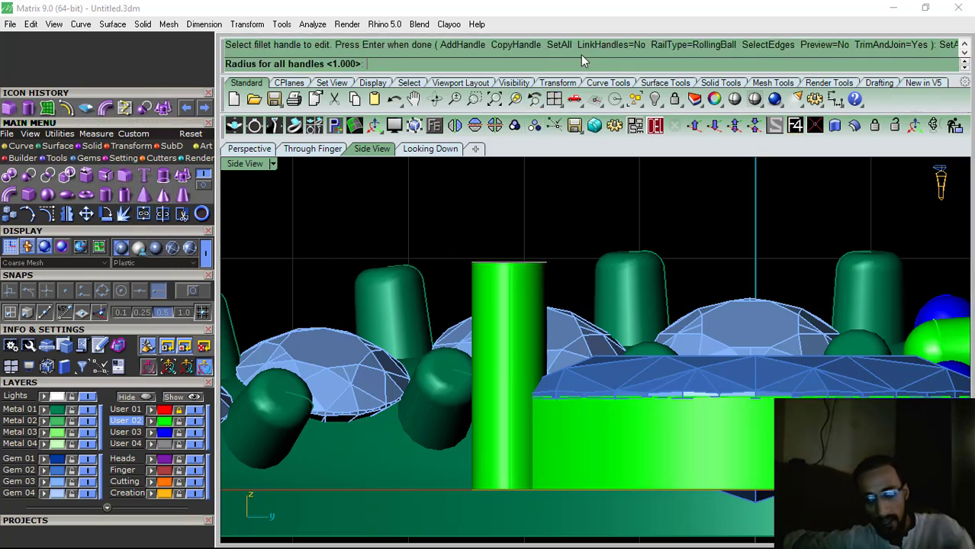
{"action": "type", "text": "2"}
{"action": "key", "text": "Return"}
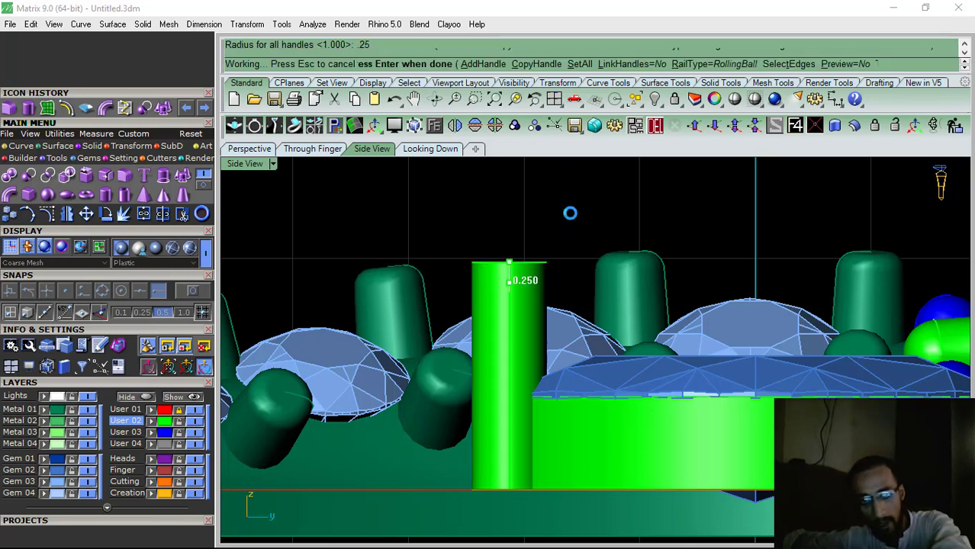
{"action": "key", "text": "Return"}
Hide the Gem 02 layer and mirror the filleted prong across the rim's horizontal centre line in the Looking Down view
{"action": "left_click", "coordinate": [516, 307]}
{"action": "left_click", "coordinate": [430, 148]}
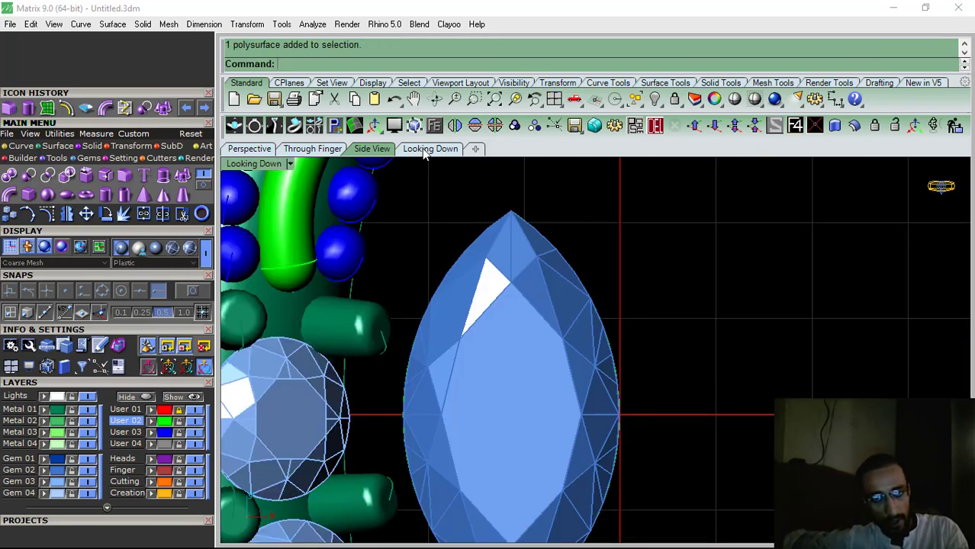
{"action": "scroll", "coordinate": [440, 253], "scroll_direction": "down", "scroll_amount": 5}
{"action": "left_click", "coordinate": [87, 471]}
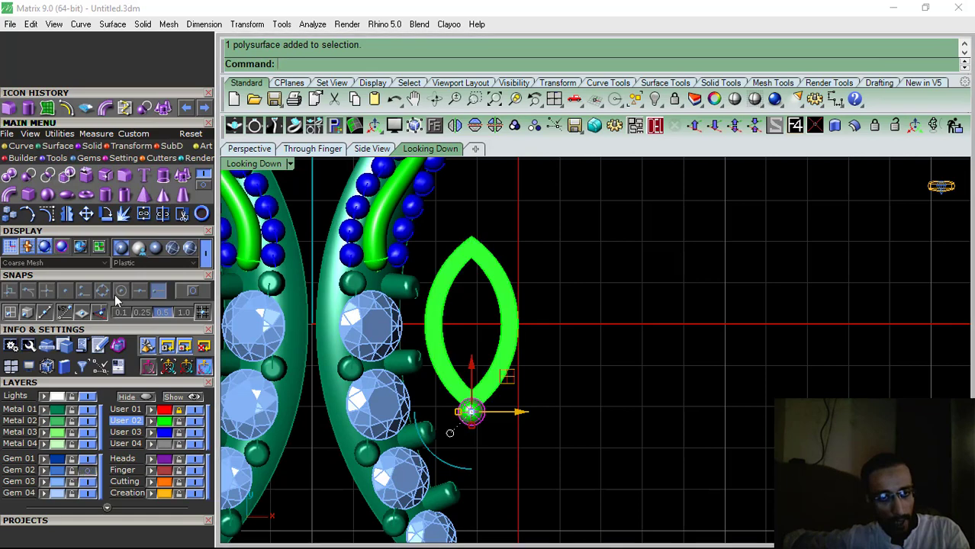
{"action": "left_click", "coordinate": [66, 213]}
{"action": "left_click", "coordinate": [192, 291]}
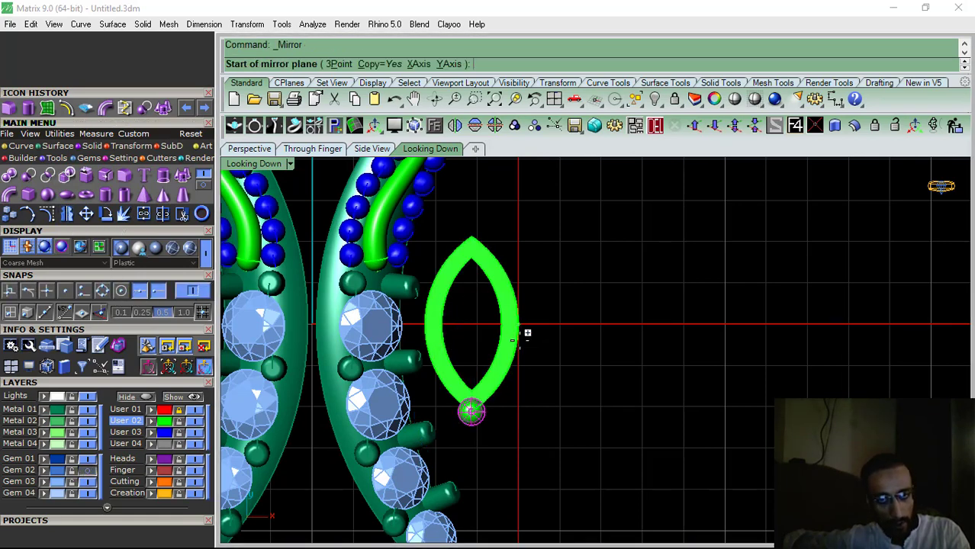
{"action": "left_click", "coordinate": [502, 325]}
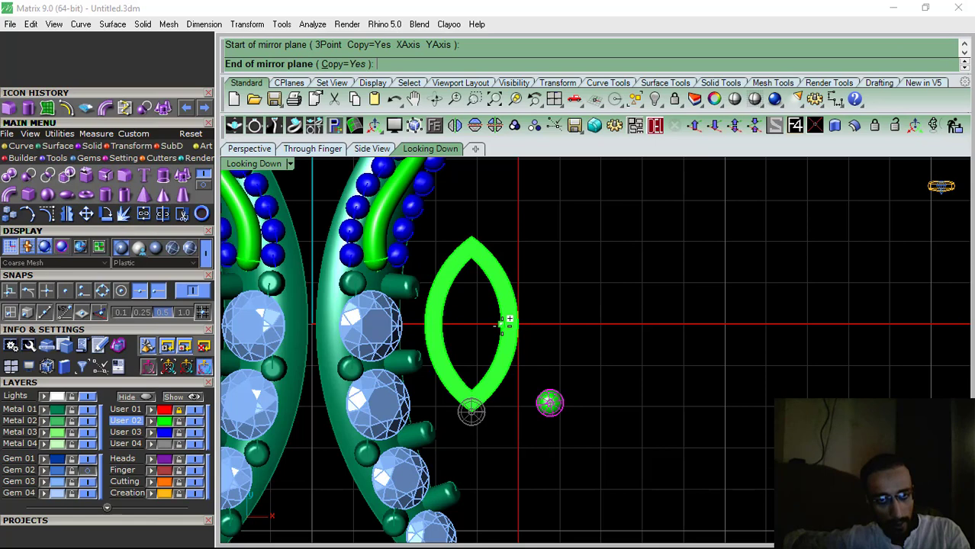
{"action": "left_click", "coordinate": [698, 291]}
Assign the rim and both prongs to Metal 02, show Gem 02 again, and group them with the marquise gem
{"action": "left_click_drag", "start_coordinate": [472, 292], "coordinate": [463, 304], "text": "shift"}
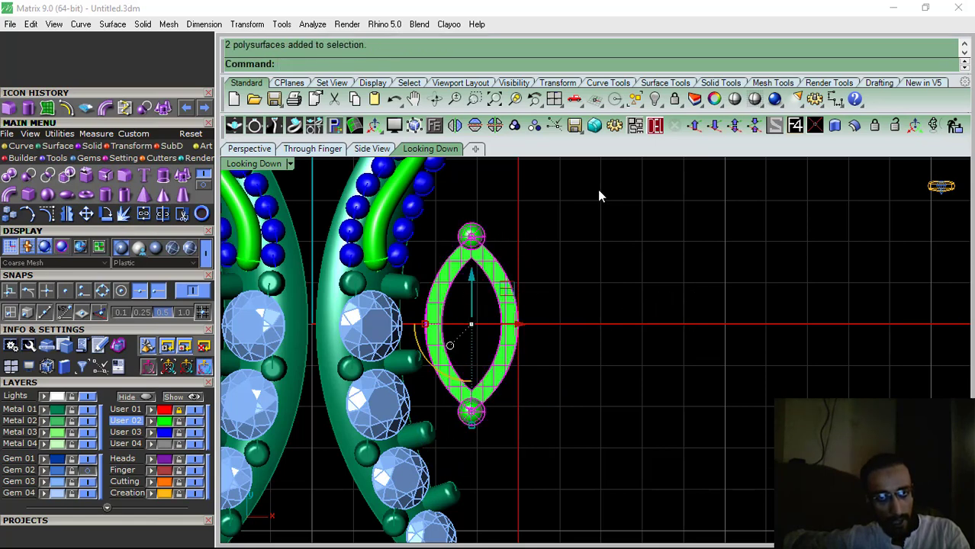
{"action": "left_click", "coordinate": [515, 125]}
{"action": "left_click", "coordinate": [43, 422]}
{"action": "left_click", "coordinate": [89, 471]}
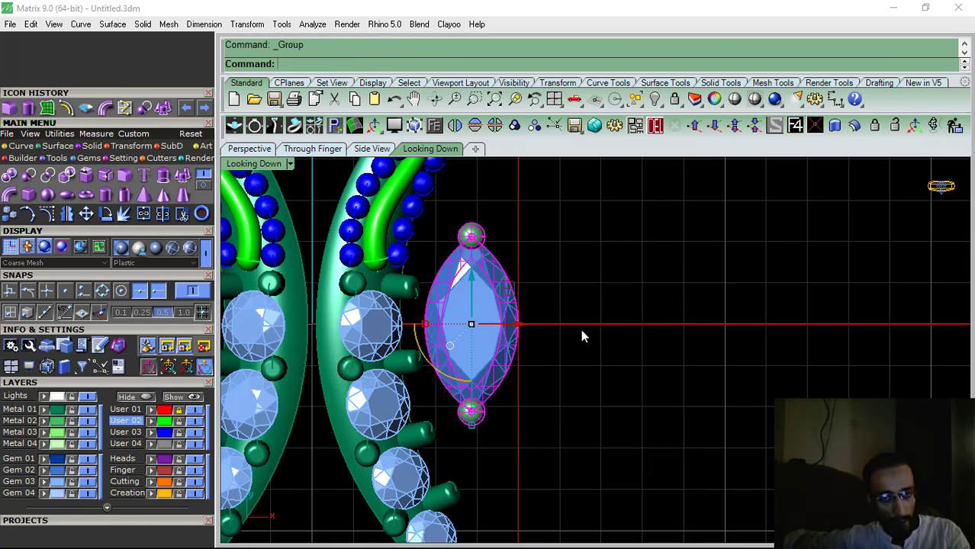
{"action": "left_click_drag", "start_coordinate": [474, 369], "coordinate": [471, 371]}
{"action": "key", "text": "ctrl+g"}
Raise both decorated crescents slightly together along the vertical axis in the Perspective view
{"action": "left_click", "coordinate": [638, 344]}
{"action": "left_click", "coordinate": [374, 327]}
{"action": "scroll", "coordinate": [493, 275], "scroll_direction": "down", "scroll_amount": 6}
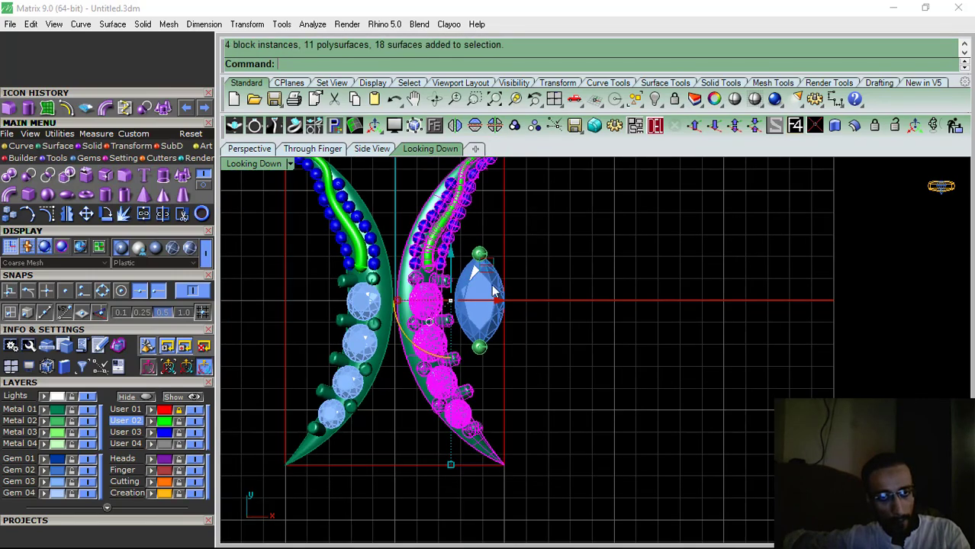
{"action": "right_click_drag", "start_coordinate": [495, 289], "coordinate": [520, 316]}
{"action": "left_click", "coordinate": [377, 257]}
{"action": "left_click", "coordinate": [643, 255]}
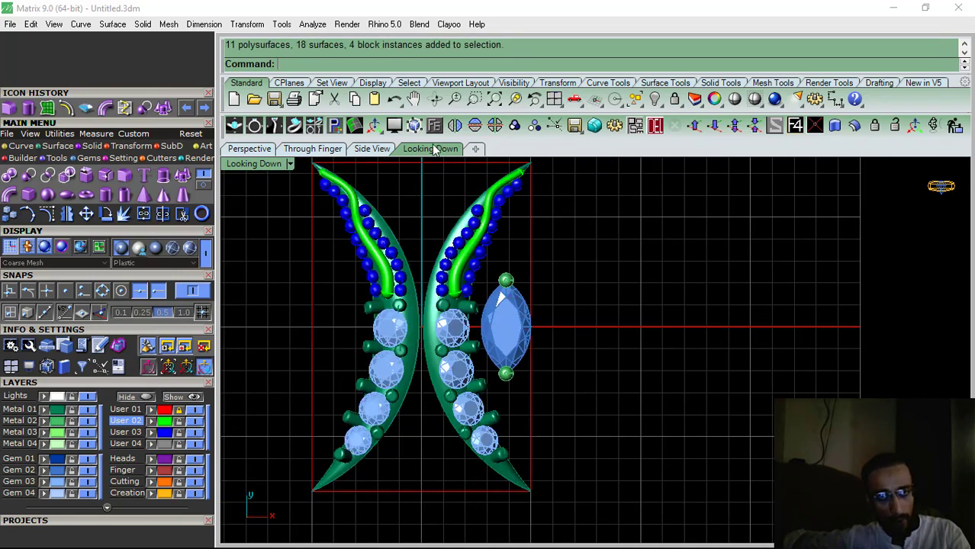
{"action": "left_click", "coordinate": [249, 149]}
{"action": "scroll", "coordinate": [527, 409], "scroll_direction": "down", "scroll_amount": 10}
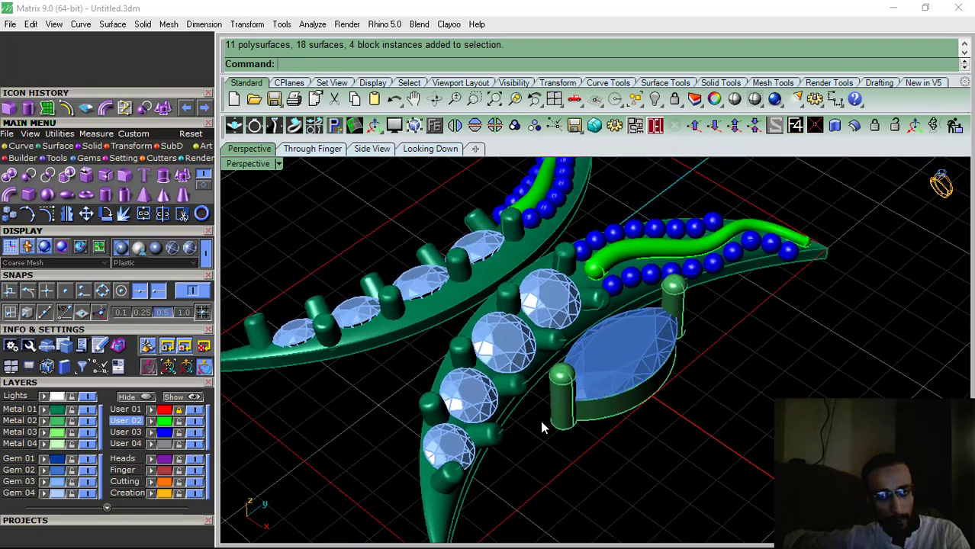
{"action": "right_click_drag", "start_coordinate": [591, 355], "coordinate": [608, 357]}
{"action": "left_click", "coordinate": [513, 319]}
{"action": "left_click", "coordinate": [421, 303], "text": "shift"}
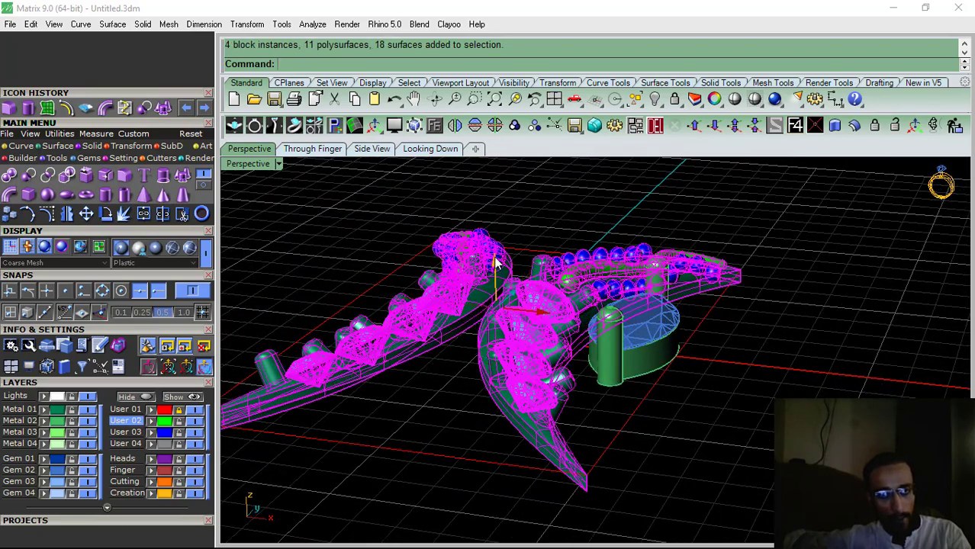
{"action": "left_click_drag", "start_coordinate": [495, 261], "coordinate": [496, 239]}
{"action": "left_click", "coordinate": [788, 331]}
Tilt the grouped marquise setting outward, away from the crescent, and shift it slightly outward
{"action": "right_click_drag", "start_coordinate": [601, 308], "coordinate": [628, 369]}
{"action": "left_click", "coordinate": [674, 349]}
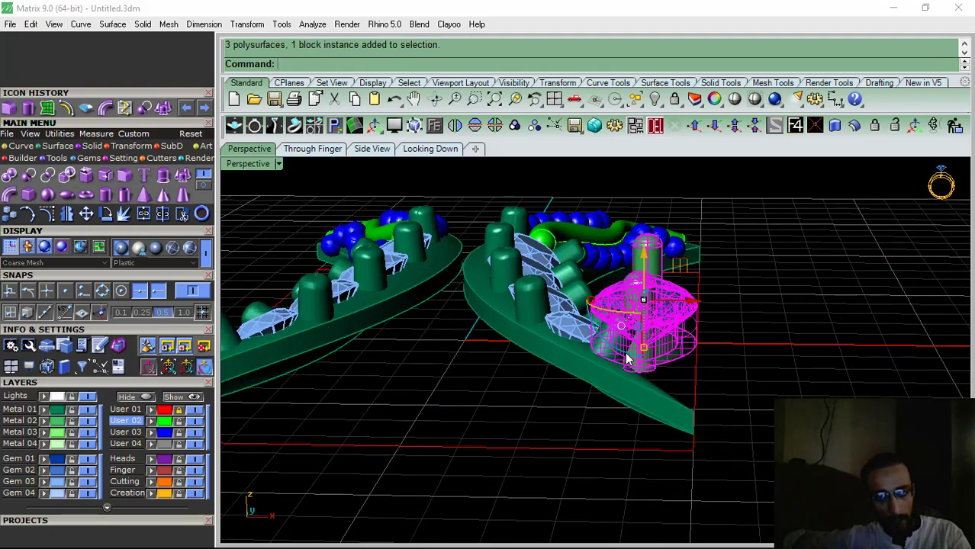
{"action": "left_click_drag", "start_coordinate": [625, 352], "coordinate": [609, 342]}
{"action": "right_click_drag", "start_coordinate": [758, 312], "coordinate": [721, 355]}
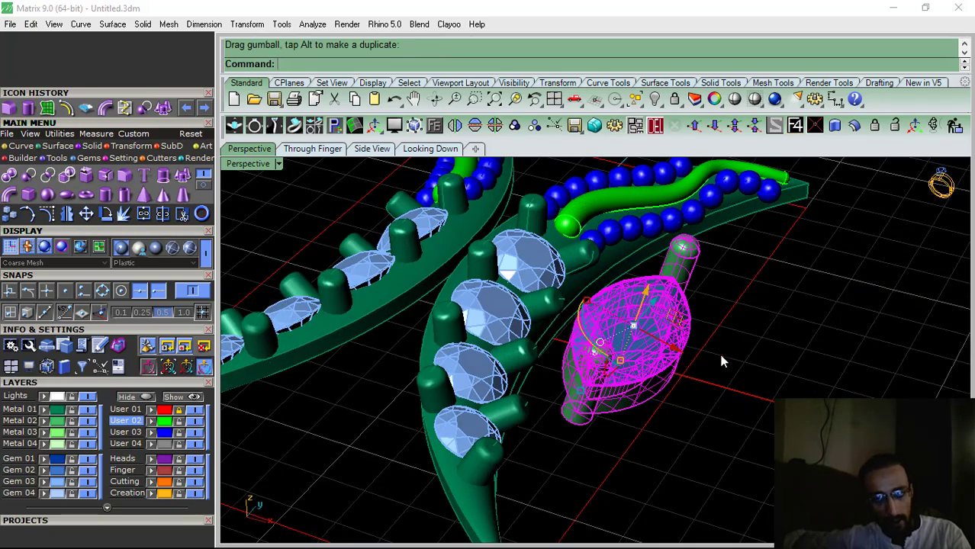
{"action": "scroll", "coordinate": [724, 362], "scroll_direction": "up", "scroll_amount": 2}
{"action": "left_click_drag", "start_coordinate": [666, 334], "coordinate": [678, 340]}
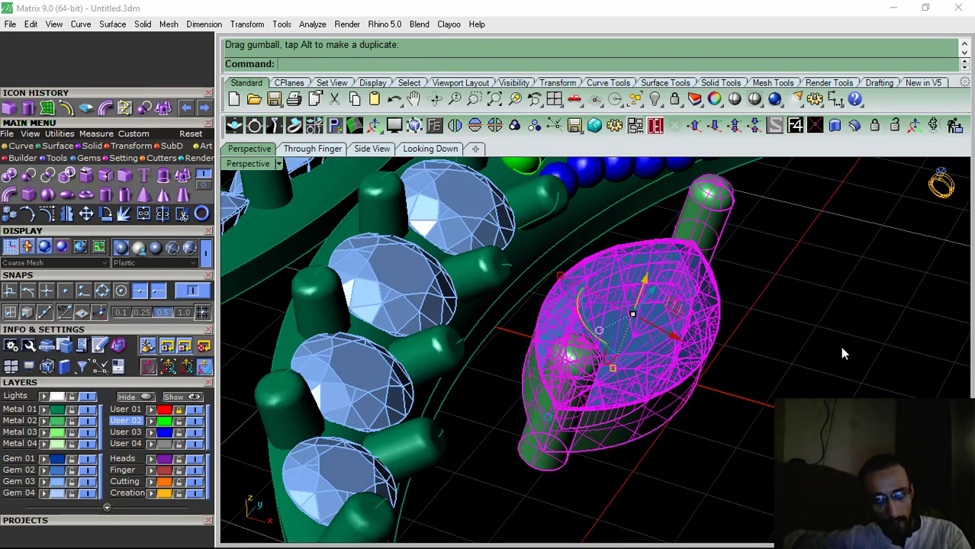
{"action": "left_click", "coordinate": [840, 347]}
Raise the tilted marquise setting slightly and move it farther out from the crescent
{"action": "right_click_drag", "start_coordinate": [627, 412], "coordinate": [668, 390]}
{"action": "left_click", "coordinate": [663, 333]}
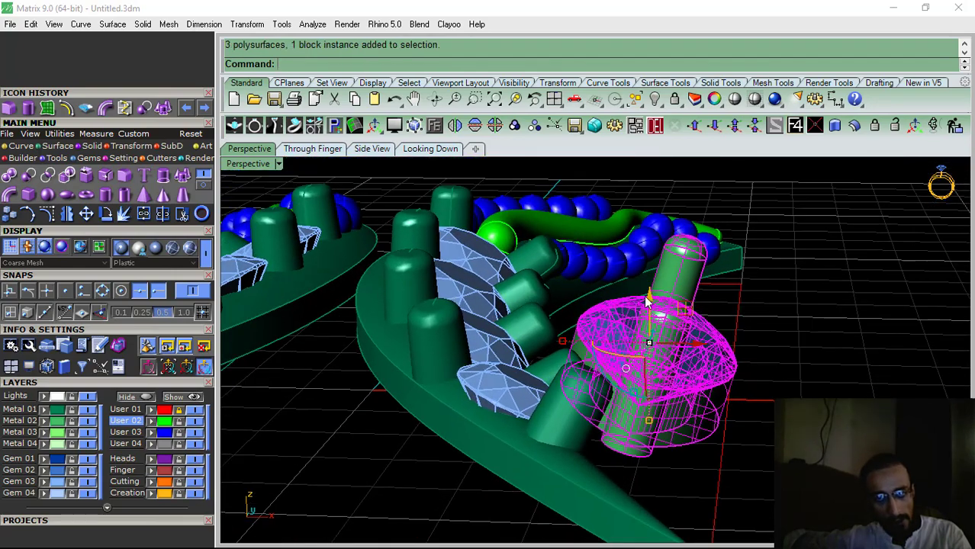
{"action": "left_click_drag", "start_coordinate": [647, 298], "coordinate": [658, 288]}
{"action": "left_click_drag", "start_coordinate": [700, 336], "coordinate": [721, 338]}
{"action": "left_click", "coordinate": [721, 313]}
Mirror the tilted marquise setting across the Y axis onto the opposite crescent's outer side
{"action": "scroll", "coordinate": [720, 314], "scroll_direction": "down", "scroll_amount": 4}
{"action": "right_click_drag", "start_coordinate": [666, 286], "coordinate": [691, 418]}
{"action": "left_click", "coordinate": [691, 387]}
{"action": "left_click", "coordinate": [475, 126]}
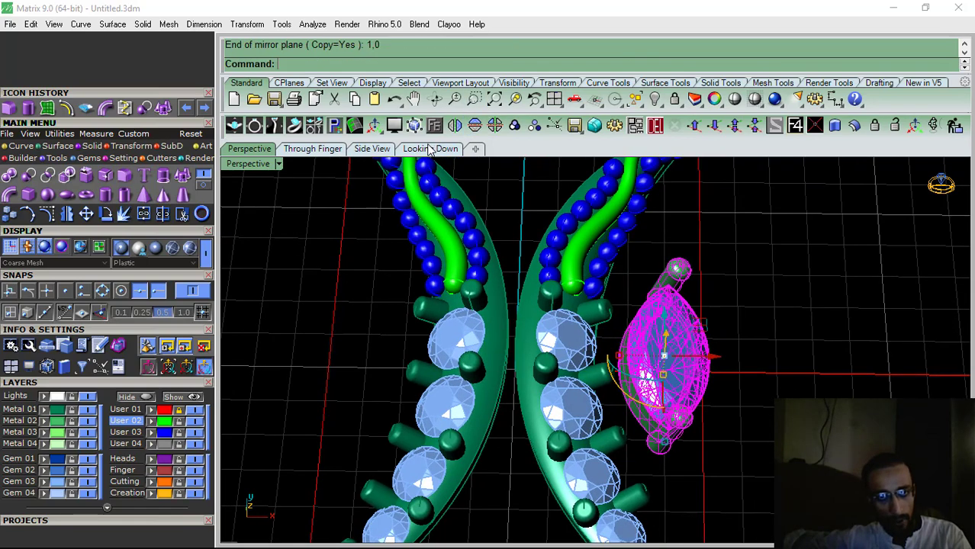
{"action": "left_click", "coordinate": [430, 149]}
{"action": "key", "text": "ctrl+z"}
{"action": "left_click", "coordinate": [455, 126]}
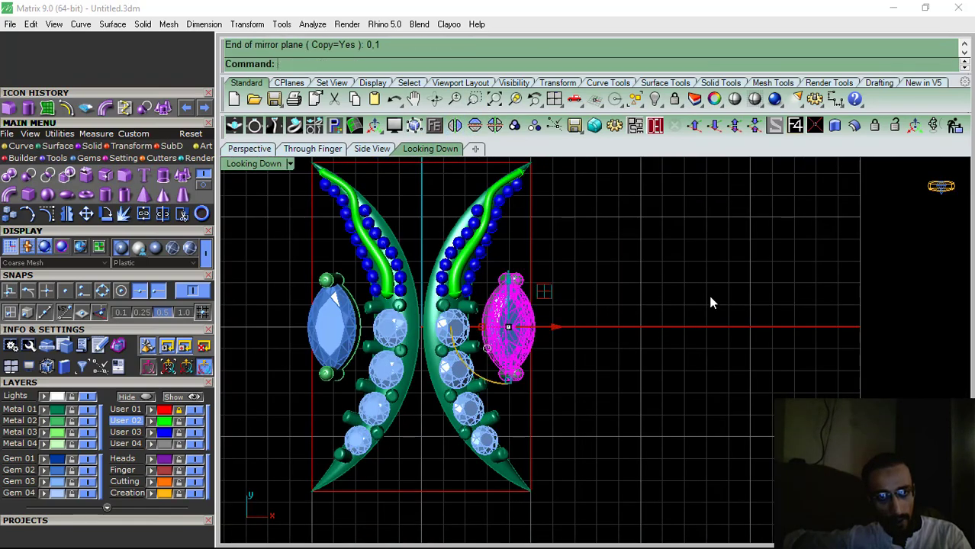
Move the original marquise setting slightly inward toward its crescent, letting history update the mirrored copy
{"action": "scroll", "coordinate": [554, 348], "scroll_direction": "up", "scroll_amount": 5}
{"action": "left_click", "coordinate": [553, 341]}
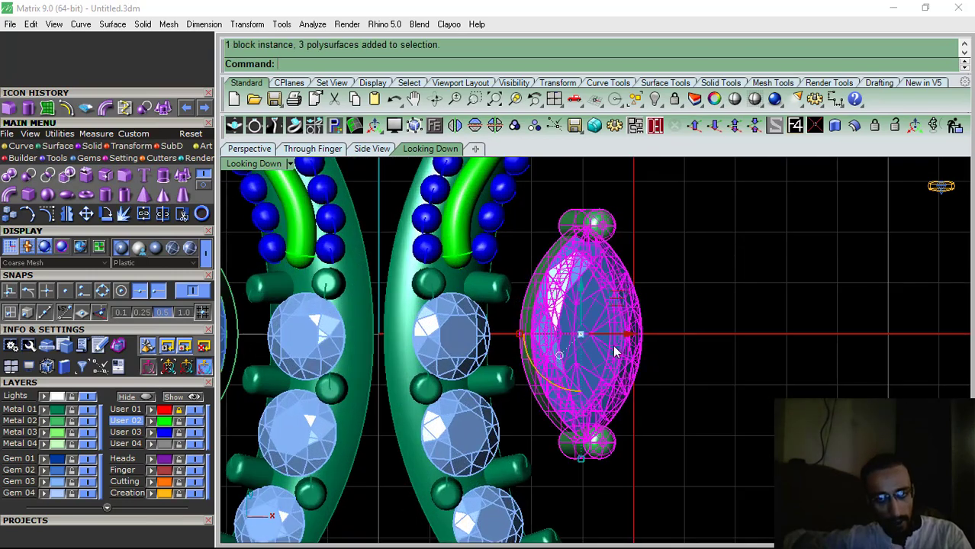
{"action": "left_click_drag", "start_coordinate": [630, 339], "coordinate": [631, 337]}
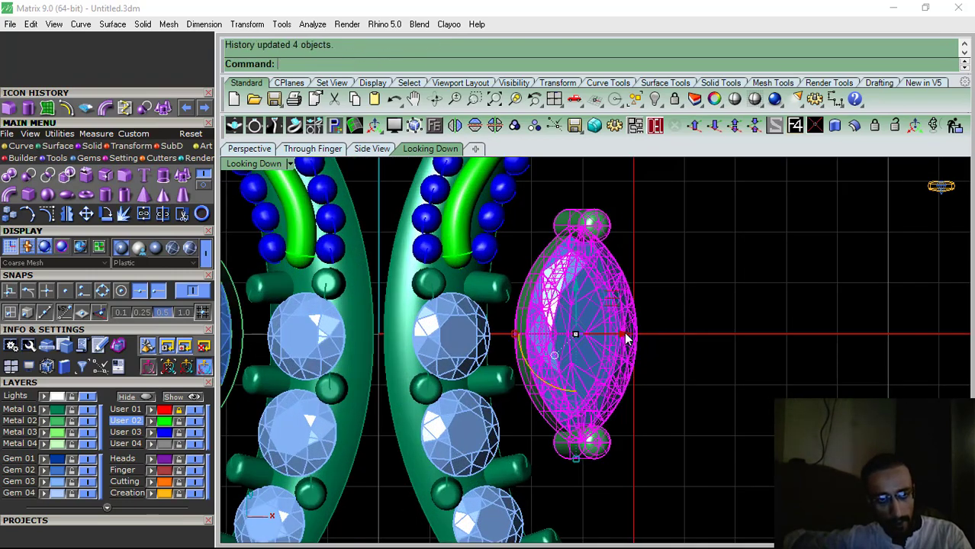
{"action": "scroll", "coordinate": [618, 328], "scroll_direction": "down", "scroll_amount": 5}
{"action": "left_click", "coordinate": [663, 305]}
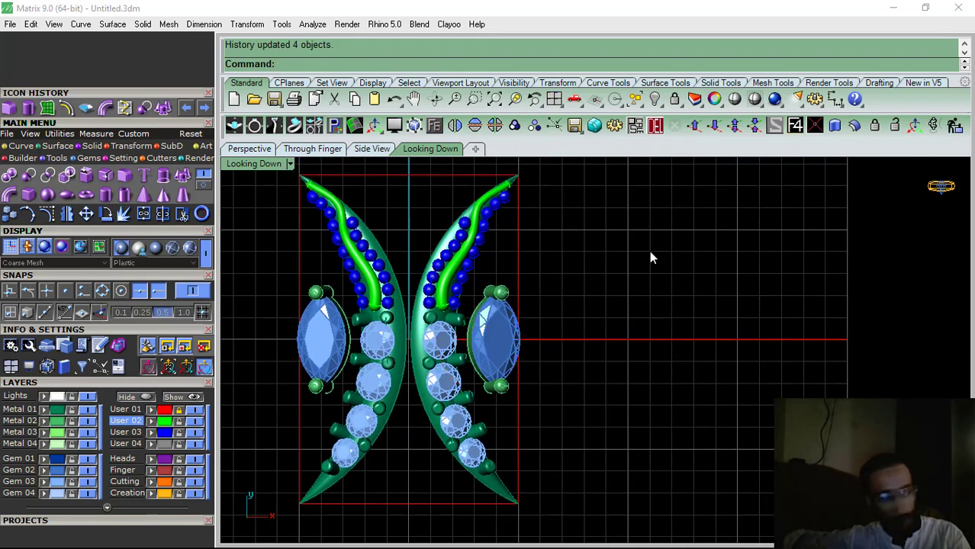
{"action": "scroll", "coordinate": [588, 342], "scroll_direction": "down", "scroll_amount": 3}
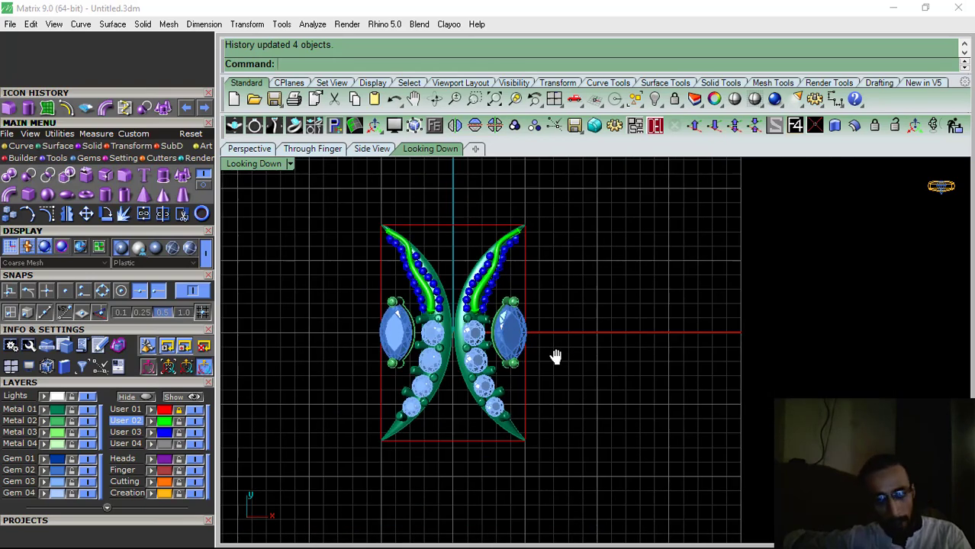
{"action": "right_click_drag", "start_coordinate": [556, 357], "coordinate": [534, 389]}
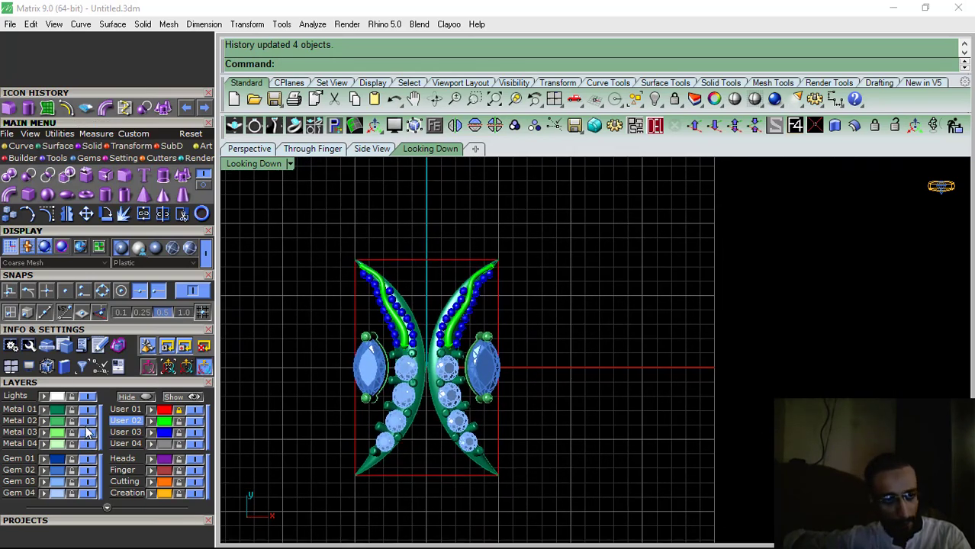
Load a 3 mm square princess-cut diamond at the origin with the Gem Loader
{"action": "left_click", "coordinate": [89, 383]}
{"action": "left_click_drag", "start_coordinate": [89, 383], "coordinate": [115, 303]}
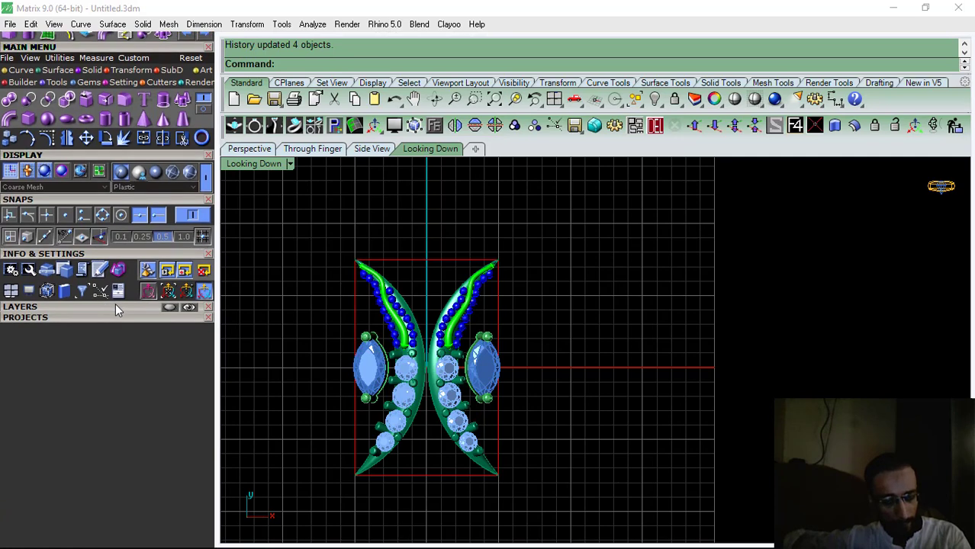
{"action": "right_click_drag", "start_coordinate": [478, 298], "coordinate": [506, 306]}
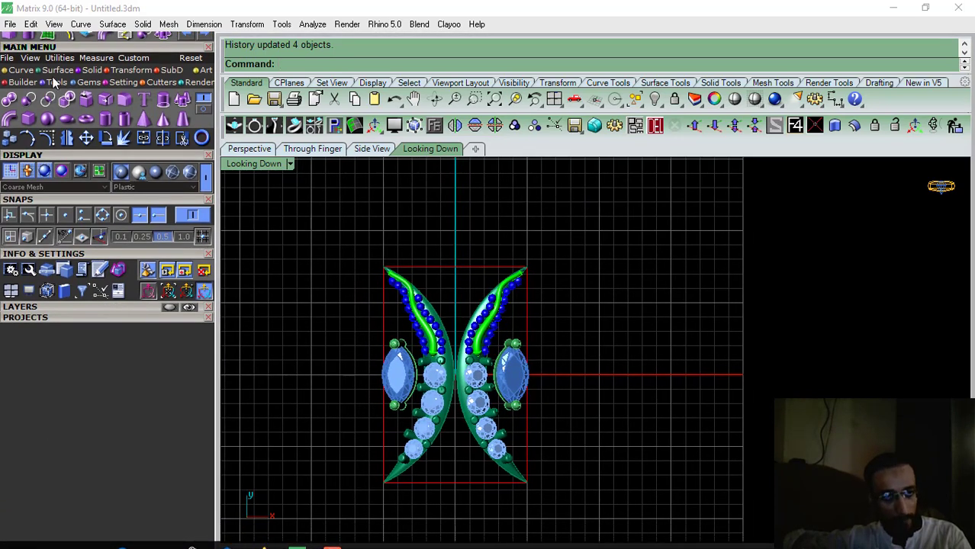
{"action": "left_click", "coordinate": [89, 81]}
{"action": "left_click", "coordinate": [9, 100]}
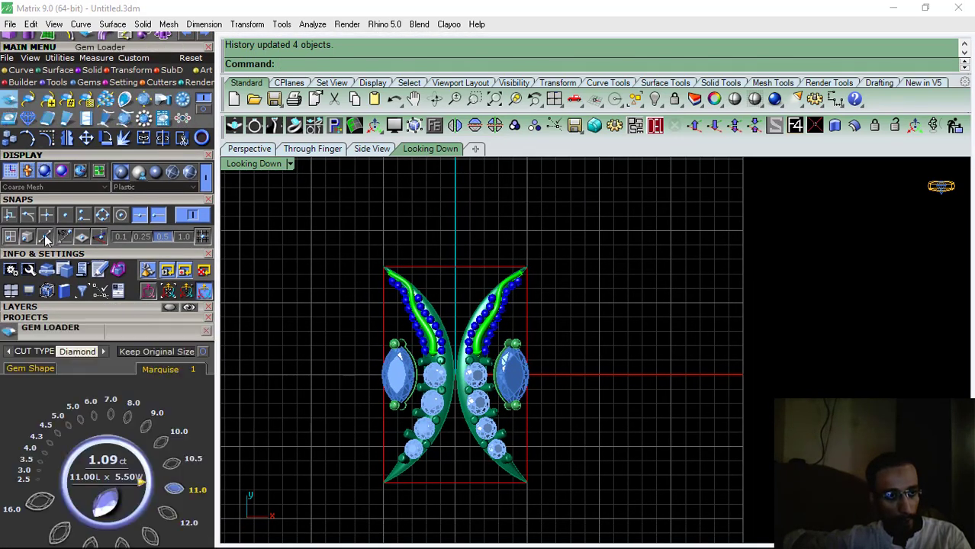
{"action": "scroll", "coordinate": [82, 315], "scroll_direction": "down", "scroll_amount": 2}
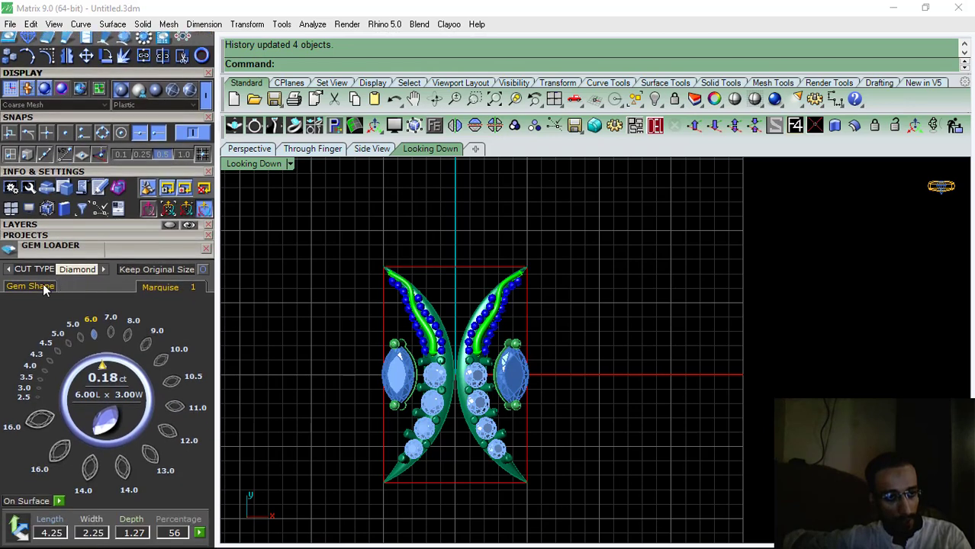
{"action": "left_click", "coordinate": [30, 286]}
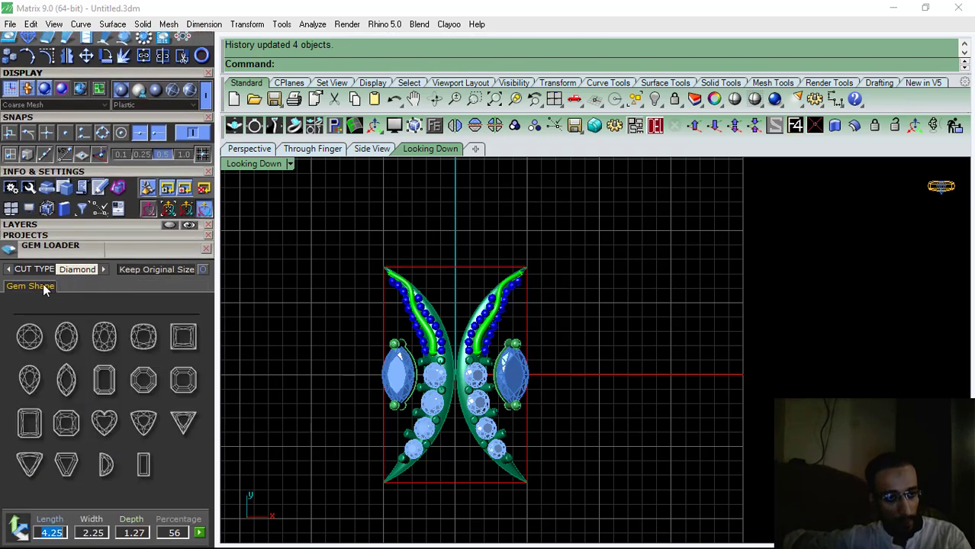
{"action": "left_click", "coordinate": [186, 337]}
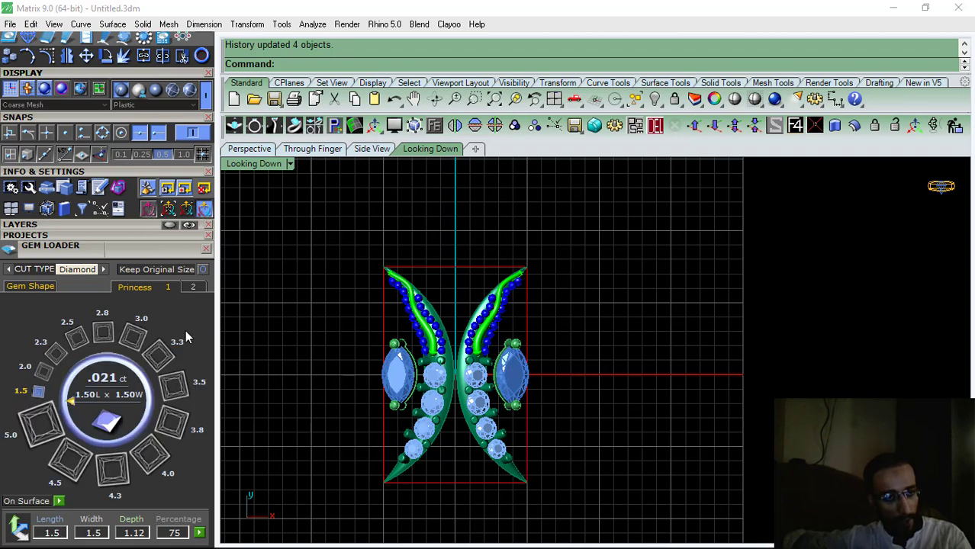
{"action": "left_click", "coordinate": [137, 341]}
Move the princess gem up between the crescents' upper arms, rotate it into a diamond orientation, and lower it slightly
{"action": "left_click_drag", "start_coordinate": [451, 375], "coordinate": [458, 294]}
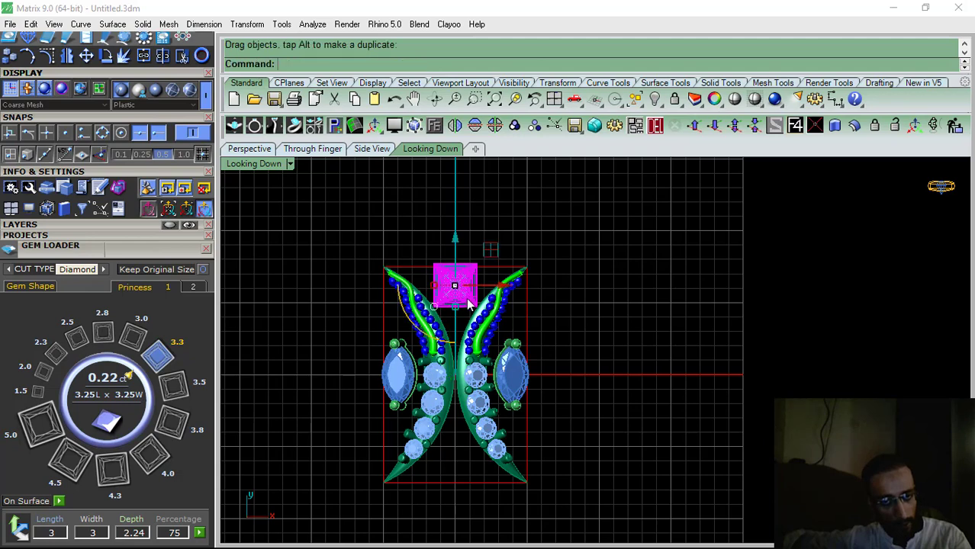
{"action": "scroll", "coordinate": [462, 293], "scroll_direction": "up", "scroll_amount": 3}
{"action": "left_click_drag", "start_coordinate": [425, 332], "coordinate": [523, 350]}
{"action": "left_click", "coordinate": [469, 294]}
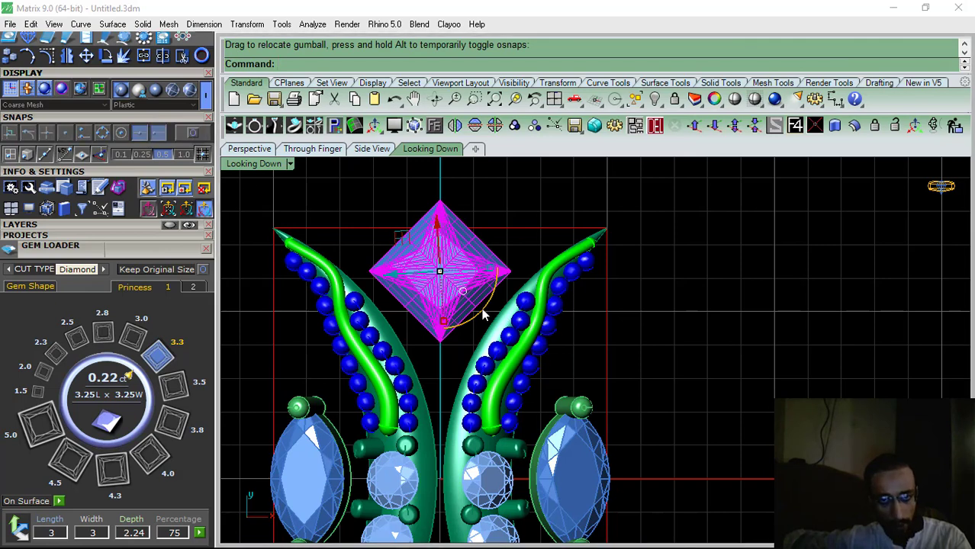
{"action": "left_click_drag", "start_coordinate": [483, 314], "coordinate": [476, 309]}
{"action": "left_click_drag", "start_coordinate": [441, 226], "coordinate": [437, 253]}
Create the princess gem's outline curve with Gem Profile and hide the Gem 02 layer
{"action": "left_click", "coordinate": [434, 125]}
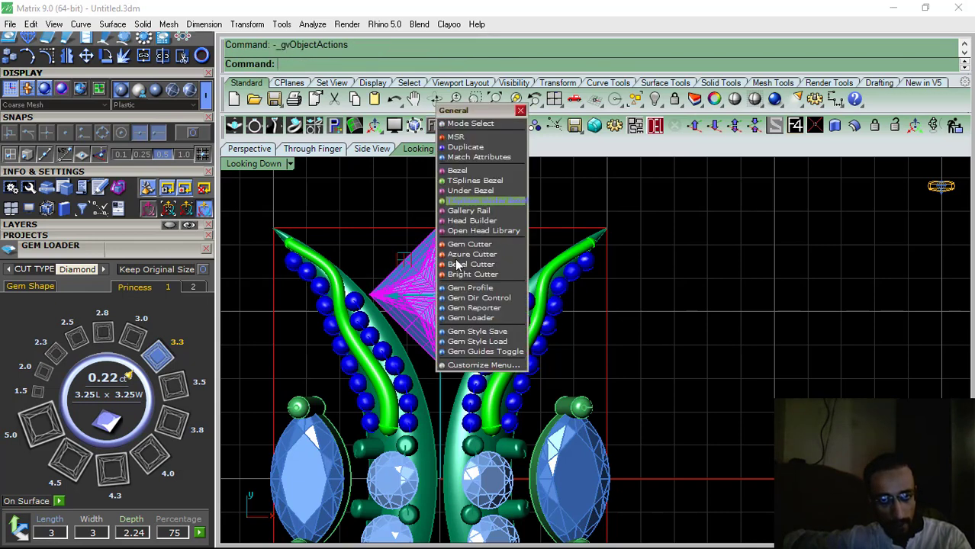
{"action": "left_click", "coordinate": [469, 293]}
{"action": "left_click", "coordinate": [109, 295]}
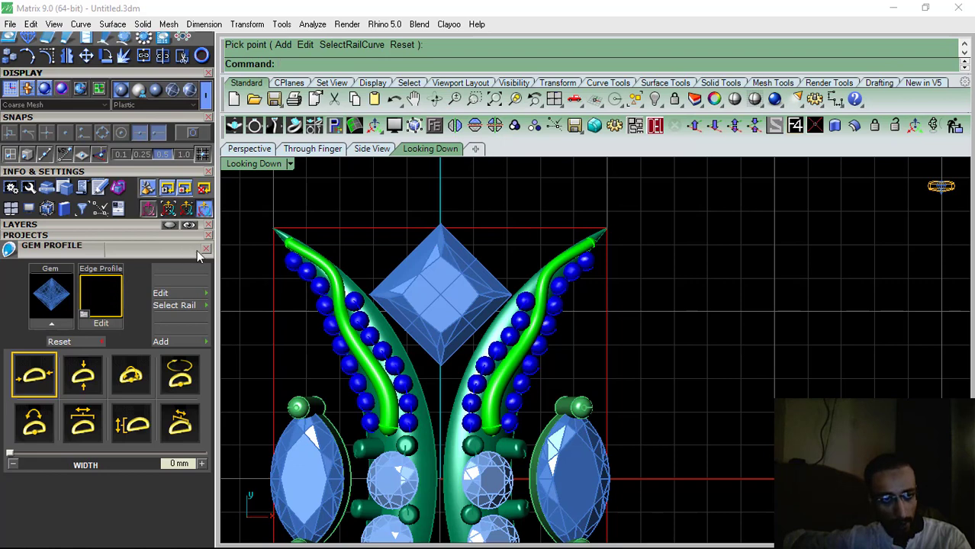
{"action": "left_click", "coordinate": [106, 225]}
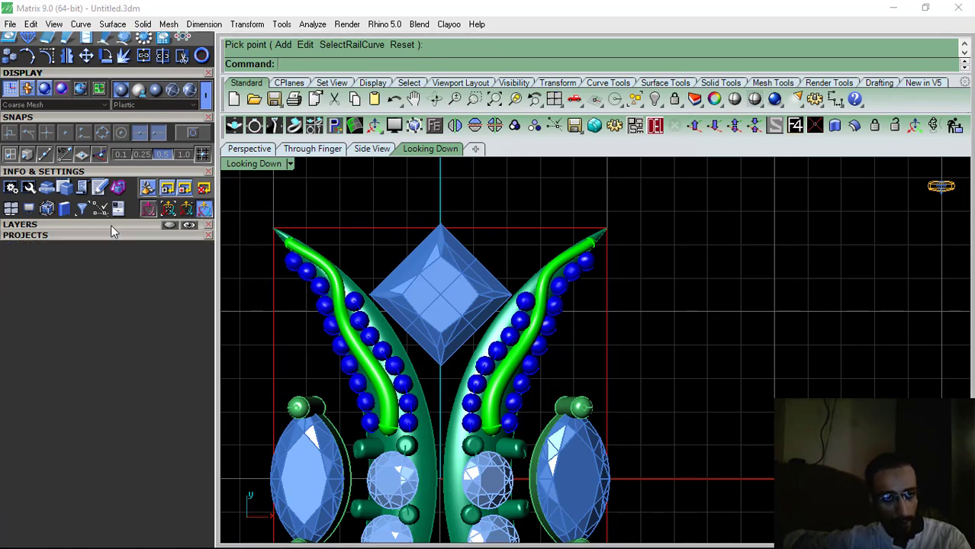
{"action": "left_click", "coordinate": [87, 313]}
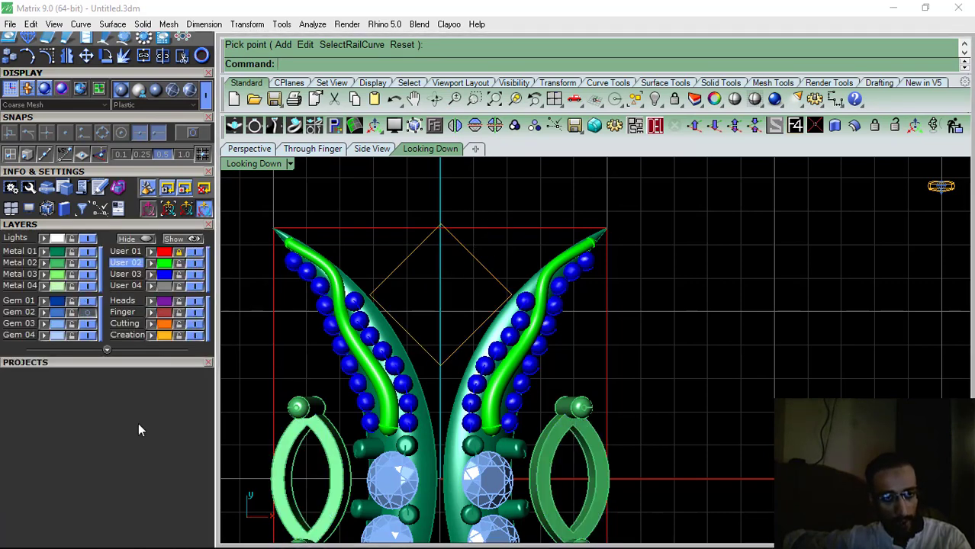
{"action": "left_click_drag", "start_coordinate": [33, 396], "coordinate": [22, 540]}
Offset the diamond-shaped gem outline inward to form a smaller concentric outline
{"action": "left_click", "coordinate": [415, 251]}
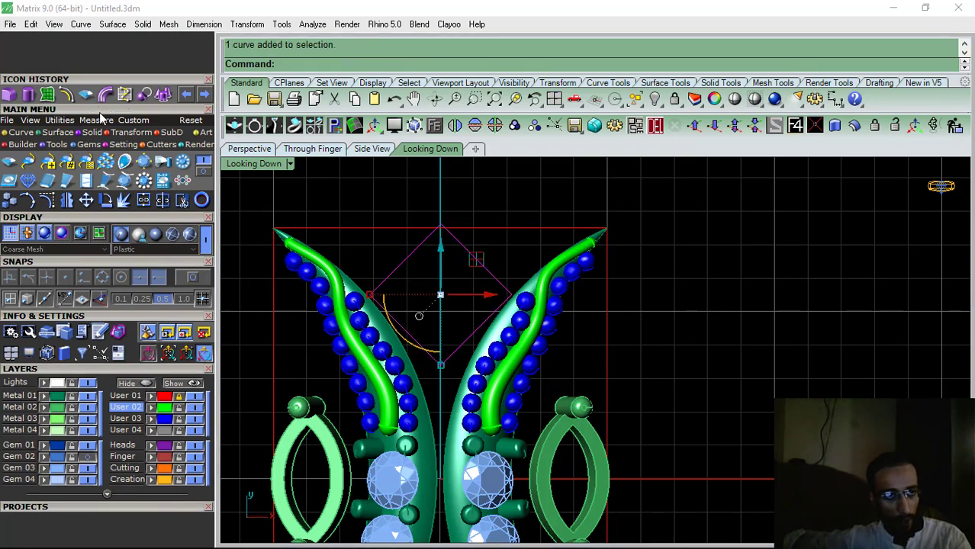
{"action": "left_click", "coordinate": [71, 94]}
{"action": "scroll", "coordinate": [451, 250], "scroll_direction": "up", "scroll_amount": 8}
{"action": "left_click", "coordinate": [382, 304]}
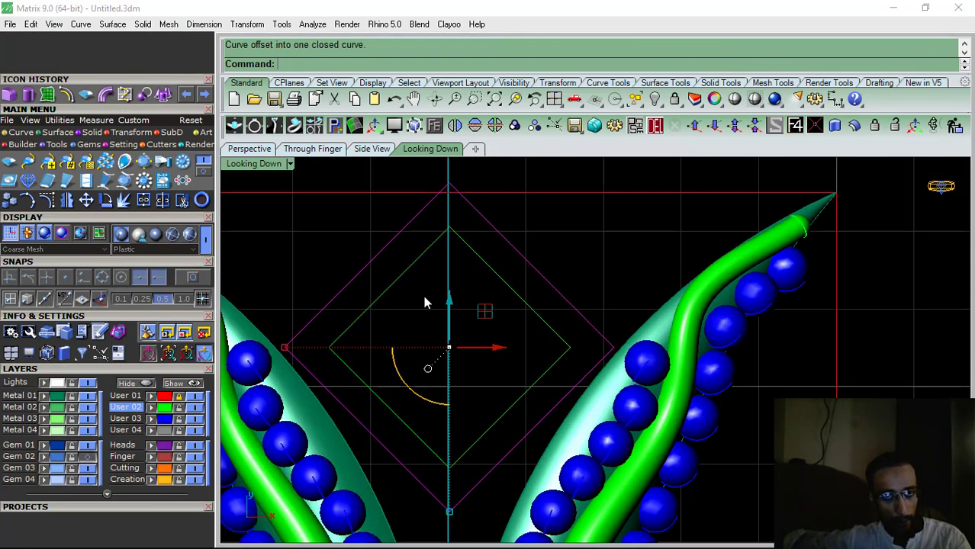
Patch a surface from the two diamond-shaped outlines and trim away the inner area to leave a flat frame
{"action": "left_click_drag", "start_coordinate": [584, 199], "coordinate": [490, 305]}
{"action": "left_click", "coordinate": [79, 97]}
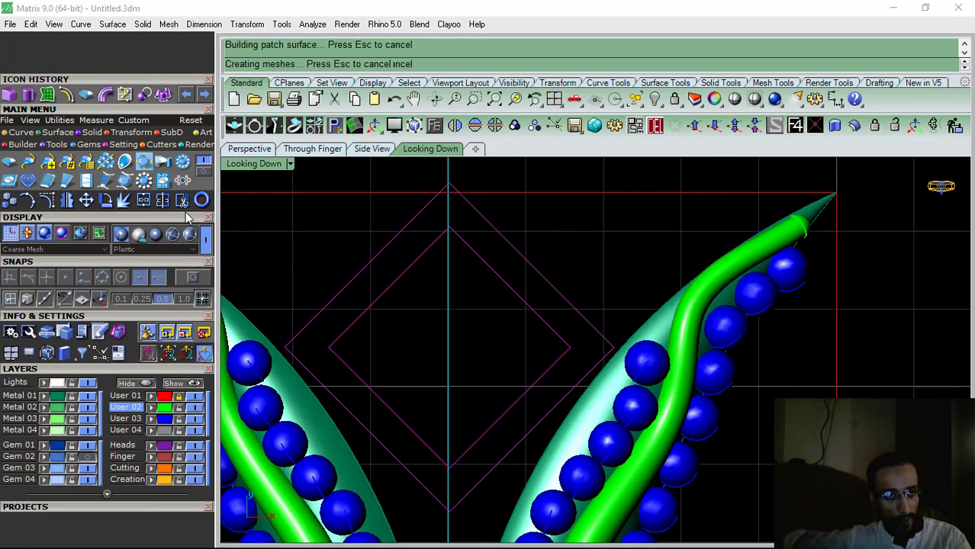
{"action": "left_click", "coordinate": [183, 201]}
{"action": "left_click", "coordinate": [478, 354]}
{"action": "right_click", "coordinate": [478, 354]}
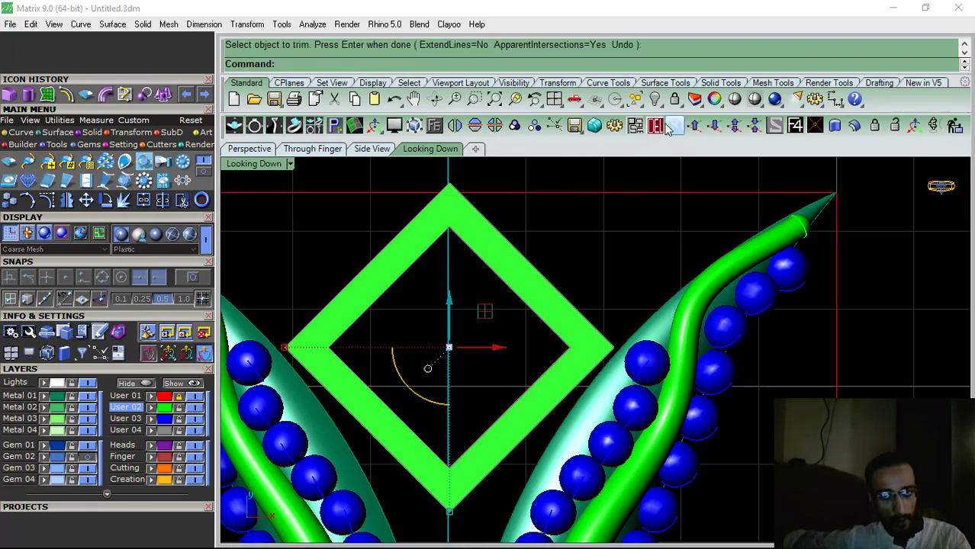
Extrude the flat diamond-shaped frame into a solid and show the Gem 02 layer again
{"action": "left_click", "coordinate": [667, 125]}
{"action": "left_click", "coordinate": [537, 286]}
{"action": "left_click", "coordinate": [258, 149]}
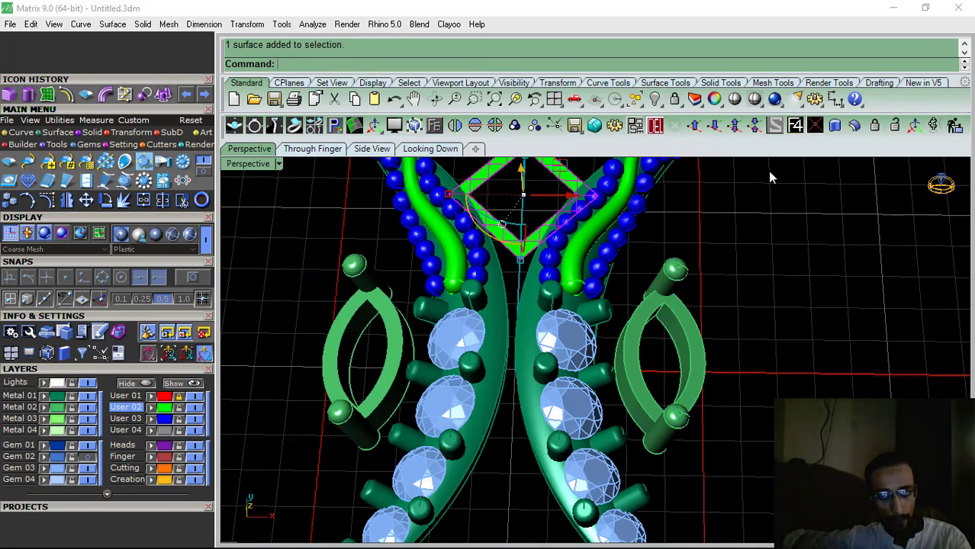
{"action": "left_click", "coordinate": [797, 127]}
{"action": "right_click_drag", "start_coordinate": [301, 337], "coordinate": [587, 273]}
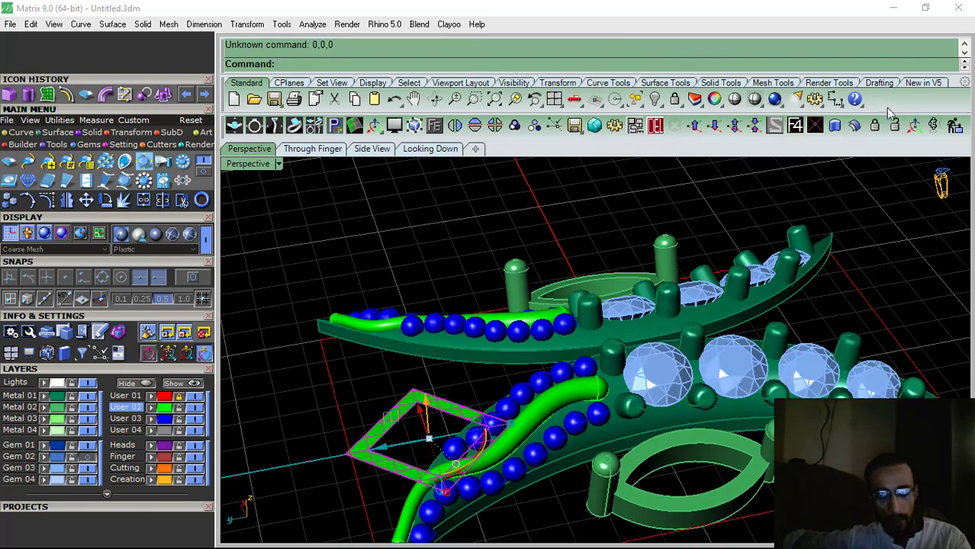
{"action": "left_click", "coordinate": [855, 127]}
{"action": "right_click_drag", "start_coordinate": [610, 311], "coordinate": [548, 344]}
{"action": "right_click", "coordinate": [551, 348]}
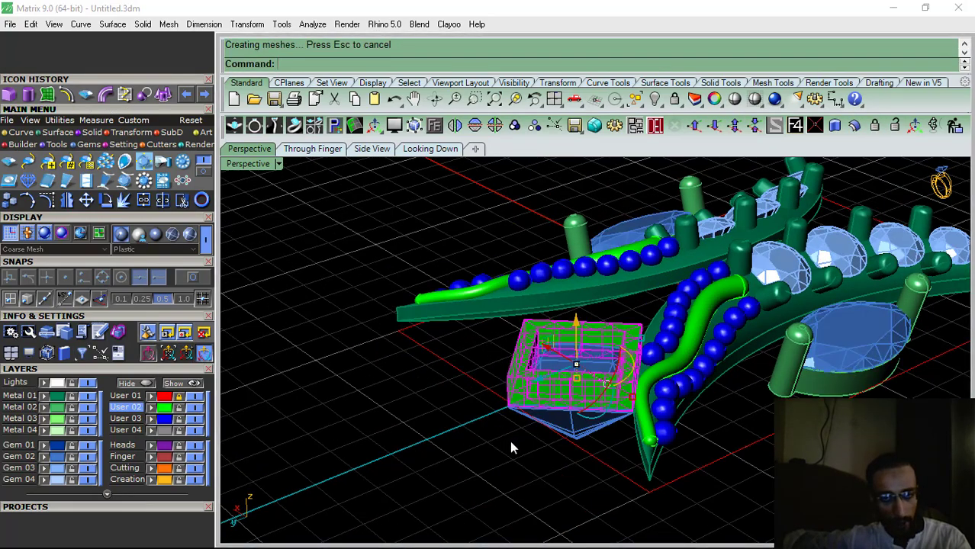
Raise the princess gem vertically so it sits on top of the solid frame
{"action": "scroll", "coordinate": [569, 357], "scroll_direction": "up", "scroll_amount": 5}
{"action": "left_click", "coordinate": [586, 383]}
{"action": "left_click_drag", "start_coordinate": [585, 391], "coordinate": [585, 333]}
{"action": "left_click", "coordinate": [382, 313]}
{"action": "scroll", "coordinate": [561, 317], "scroll_direction": "down", "scroll_amount": 6}
{"action": "right_click_drag", "start_coordinate": [562, 318], "coordinate": [516, 320]}
Create a vertical solid cylinder prong, 0.65 in diameter, at the frame's outer corner, rising above the gem
{"action": "left_click", "coordinate": [91, 133]}
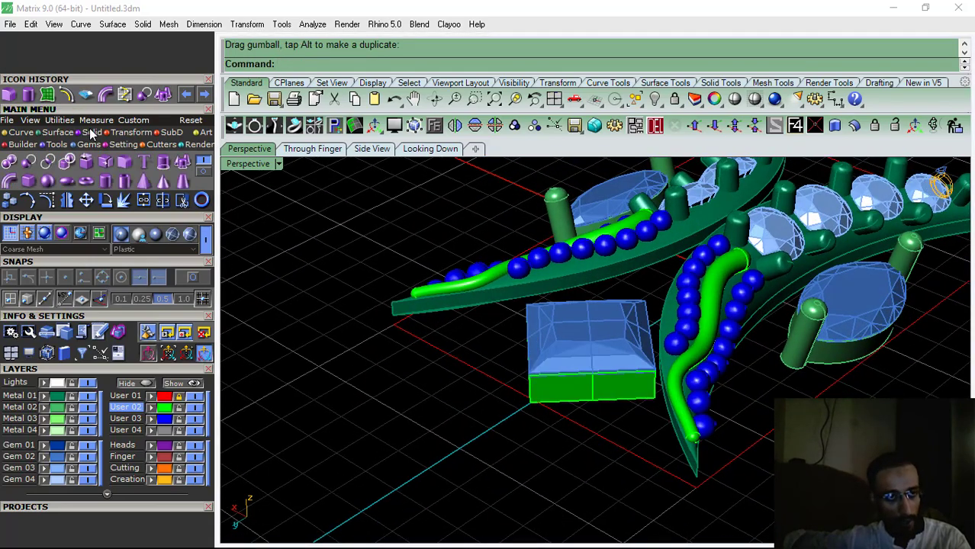
{"action": "left_click", "coordinate": [106, 181]}
{"action": "left_click", "coordinate": [531, 412]}
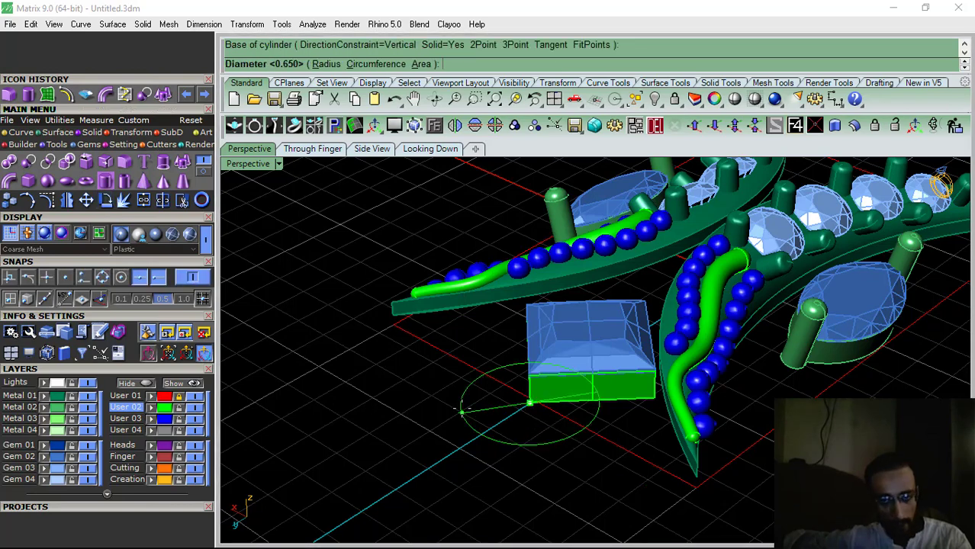
{"action": "left_click", "coordinate": [534, 403]}
{"action": "left_click", "coordinate": [363, 150]}
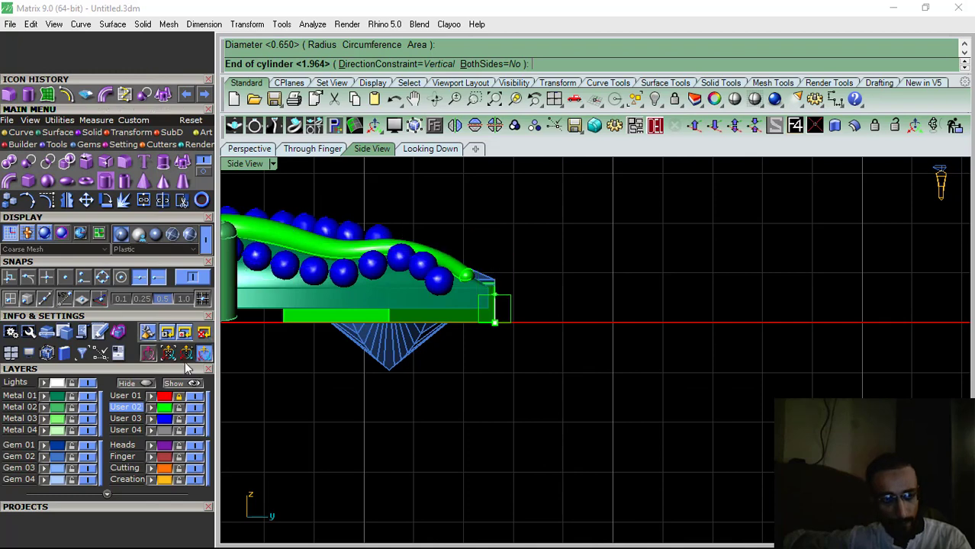
{"action": "scroll", "coordinate": [511, 252], "scroll_direction": "up", "scroll_amount": 3}
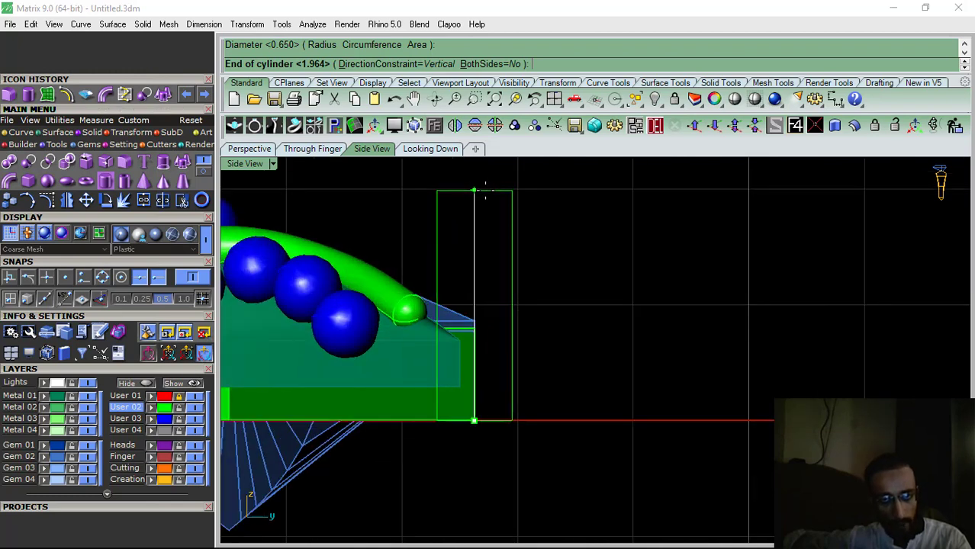
{"action": "right_click_drag", "start_coordinate": [473, 208], "coordinate": [511, 224]}
{"action": "left_click", "coordinate": [509, 224]}
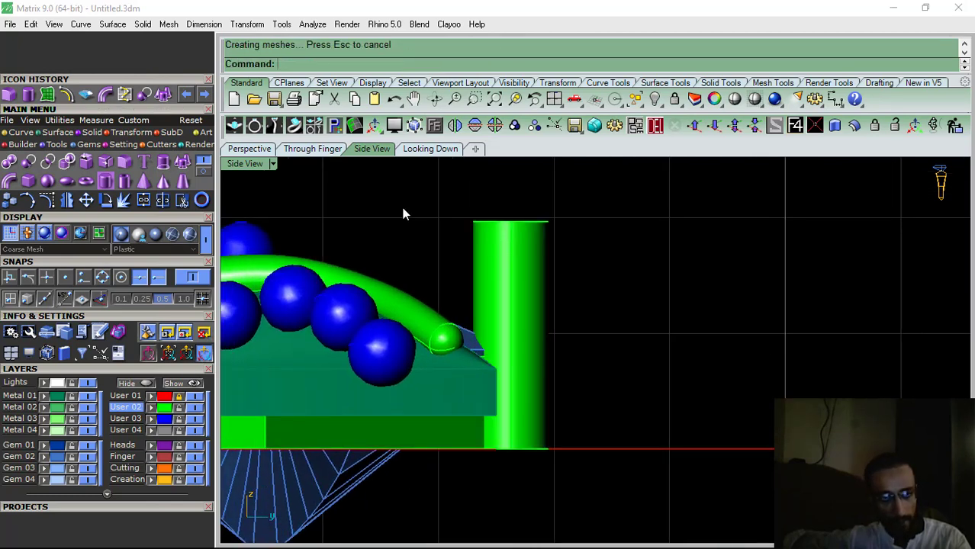
Fillet the top edge of the cylinder prong with a 0.25 radius
{"action": "left_click", "coordinate": [125, 161]}
{"action": "left_click_drag", "start_coordinate": [455, 234], "coordinate": [428, 238]}
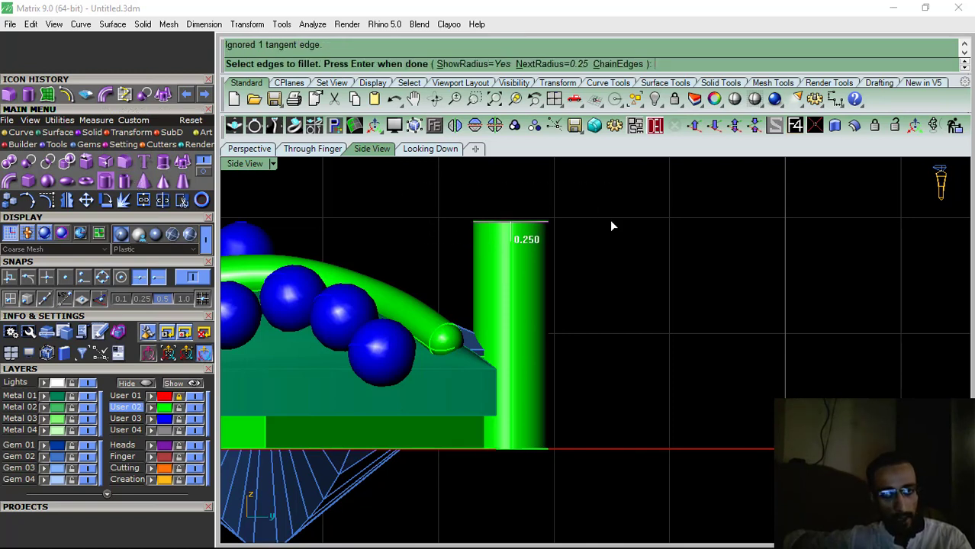
{"action": "key", "text": "Return"}
{"action": "key", "text": "Return"}
{"action": "left_click", "coordinate": [256, 149]}
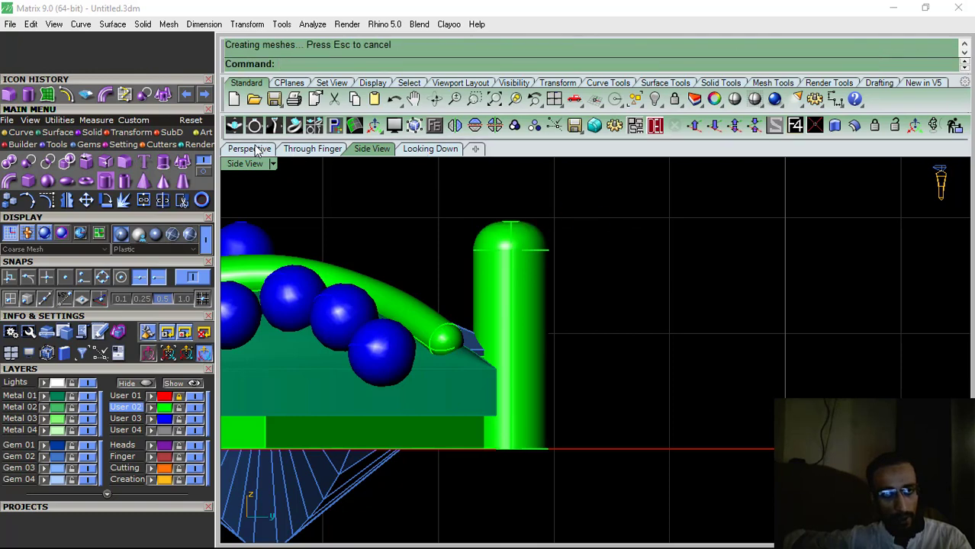
Hide the Gem 02 layer and mirror the rounded prong across the frame's horizontal centerline onto the opposite corner
{"action": "left_click", "coordinate": [430, 151]}
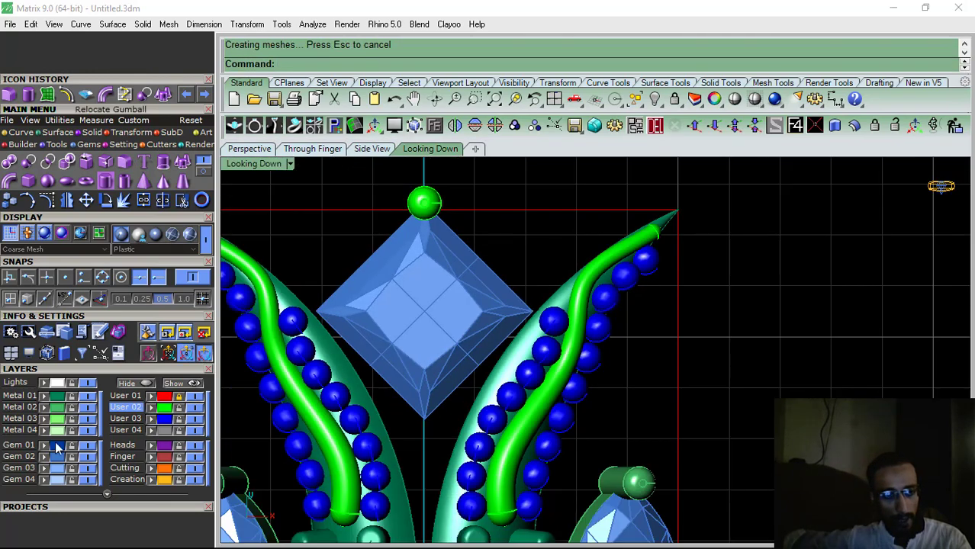
{"action": "left_click", "coordinate": [431, 208]}
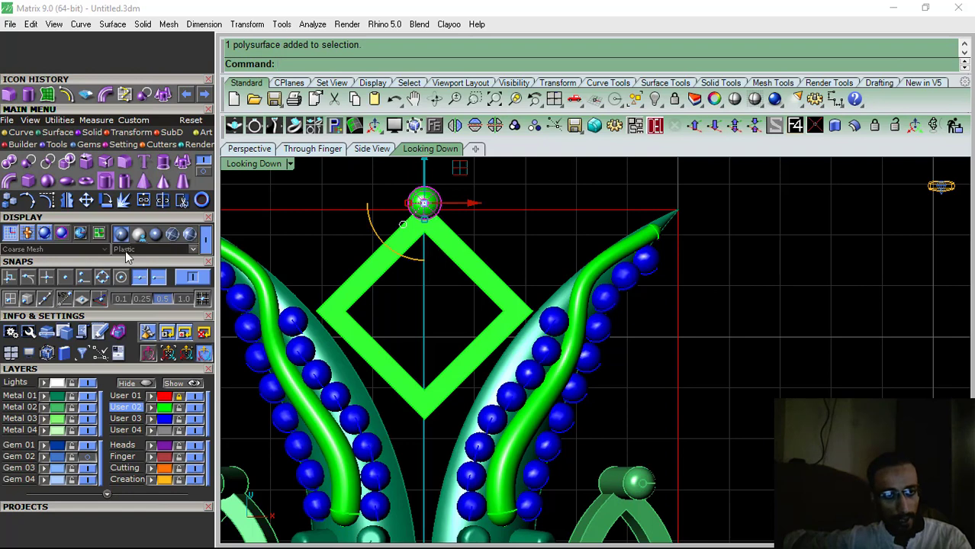
{"action": "left_click", "coordinate": [67, 201]}
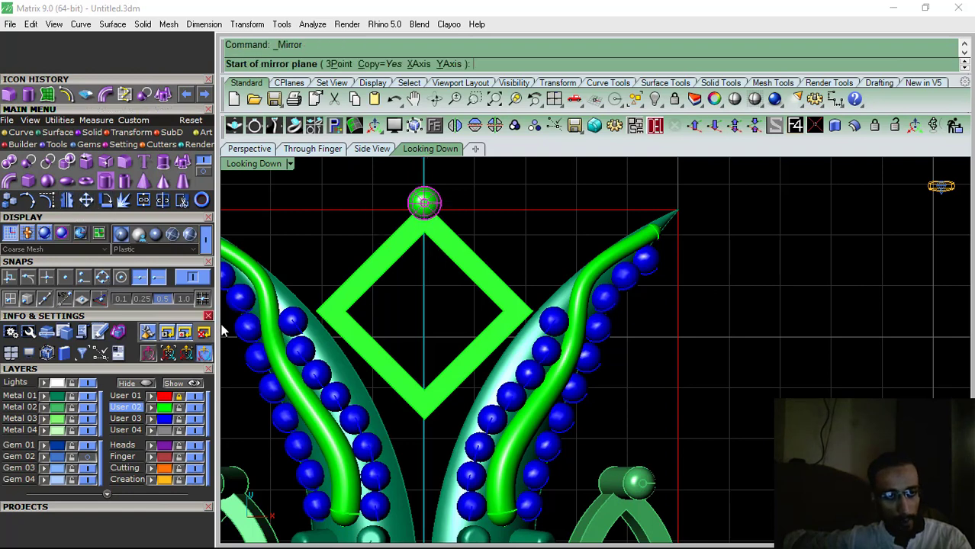
{"action": "left_click", "coordinate": [347, 313]}
{"action": "left_click", "coordinate": [811, 312]}
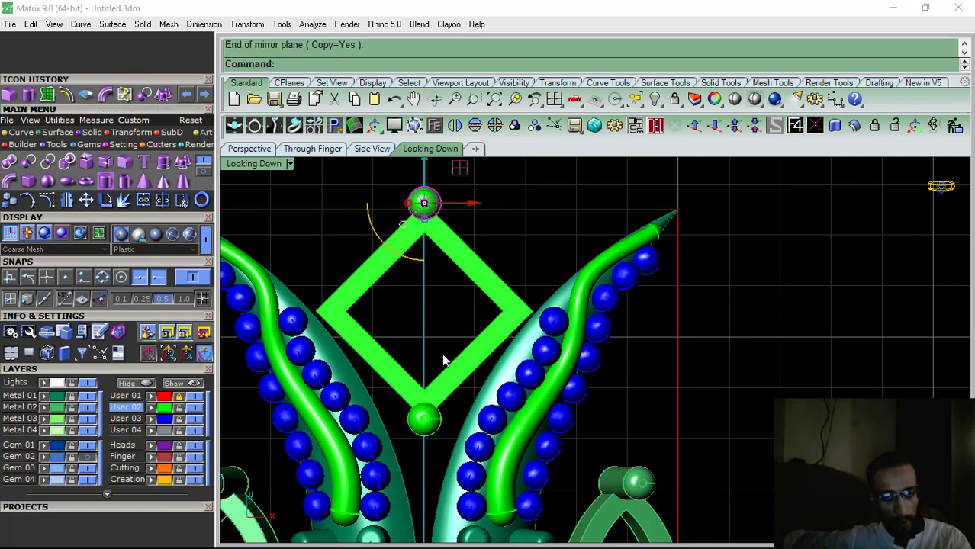
{"action": "left_click", "coordinate": [445, 325]}
{"action": "right_click_drag", "start_coordinate": [424, 325], "coordinate": [446, 338]}
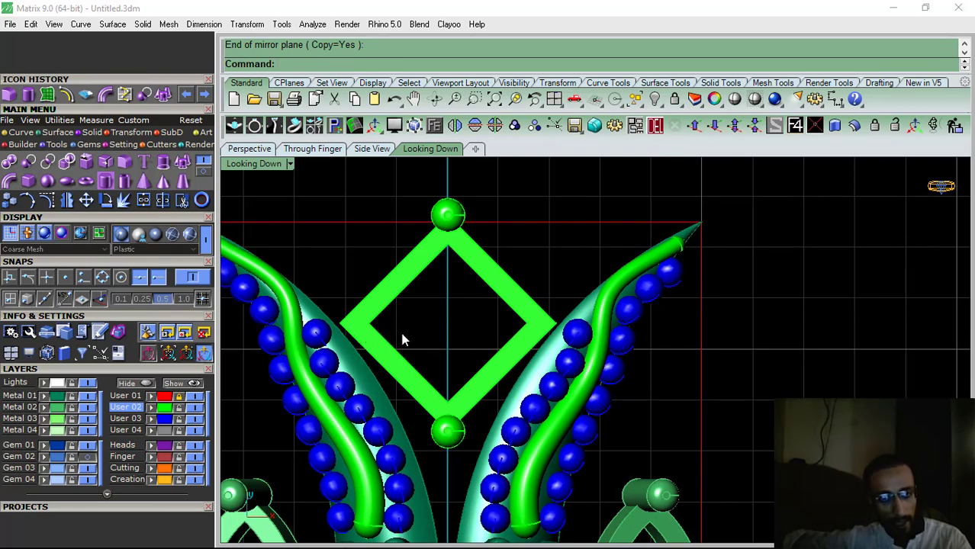
{"action": "right_click_drag", "start_coordinate": [477, 352], "coordinate": [455, 375]}
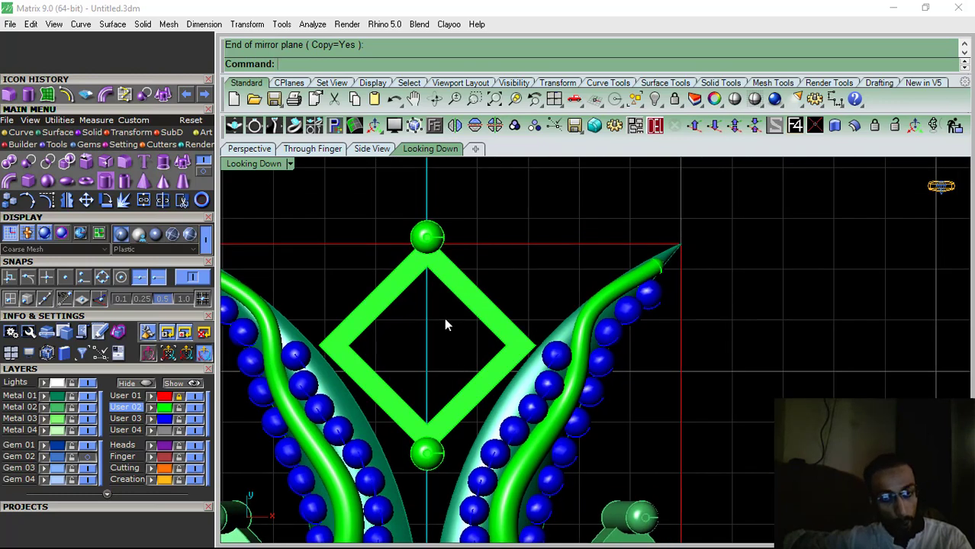
Draw a straight vertical line across the diamond-shaped frame between its two prong corners
{"action": "left_click", "coordinate": [22, 132]}
{"action": "left_click", "coordinate": [28, 162]}
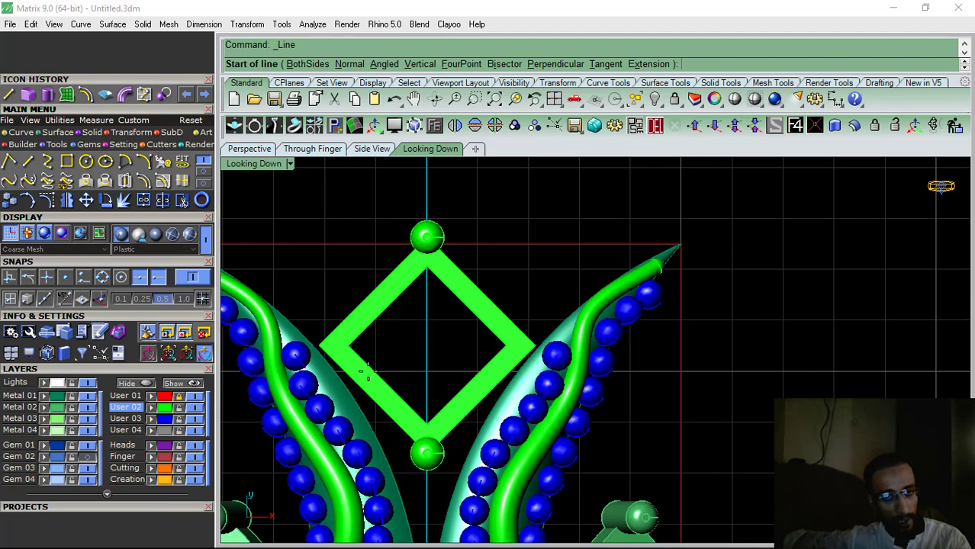
{"action": "left_click", "coordinate": [428, 263]}
{"action": "left_click", "coordinate": [426, 451]}
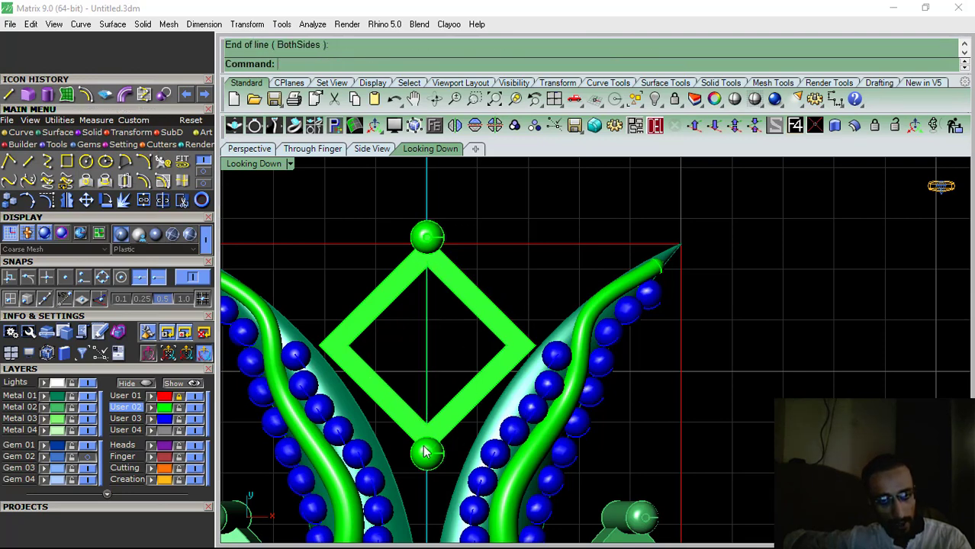
Mirror the two existing prongs across a 45-degree line through the frame's center onto its two remaining corners
{"action": "left_click", "coordinate": [426, 457]}
{"action": "left_click", "coordinate": [432, 236], "text": "shift"}
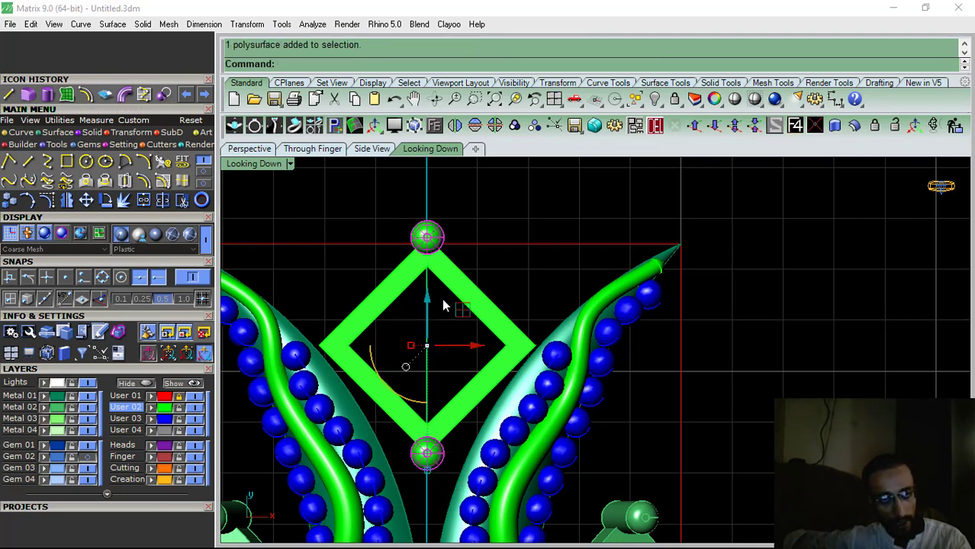
{"action": "left_click", "coordinate": [66, 200]}
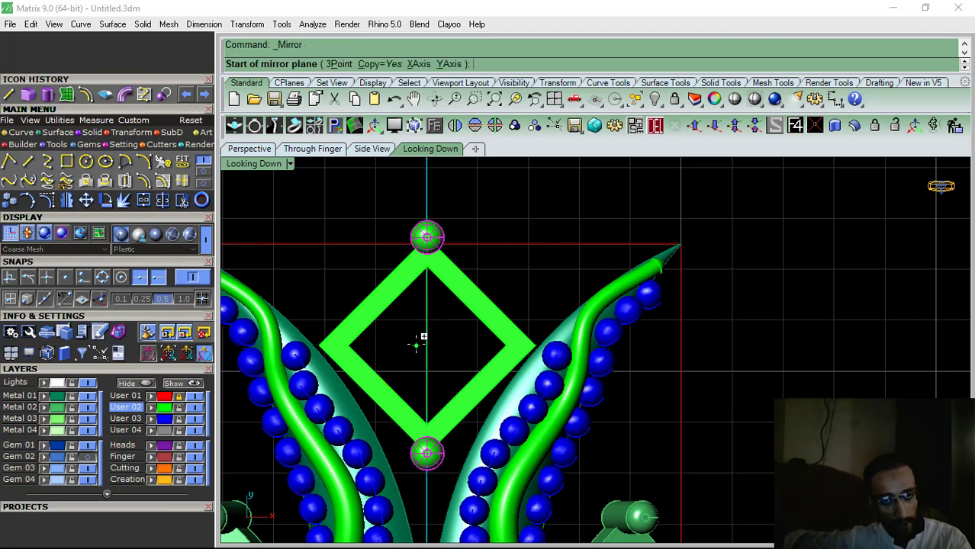
{"action": "left_click", "coordinate": [427, 342]}
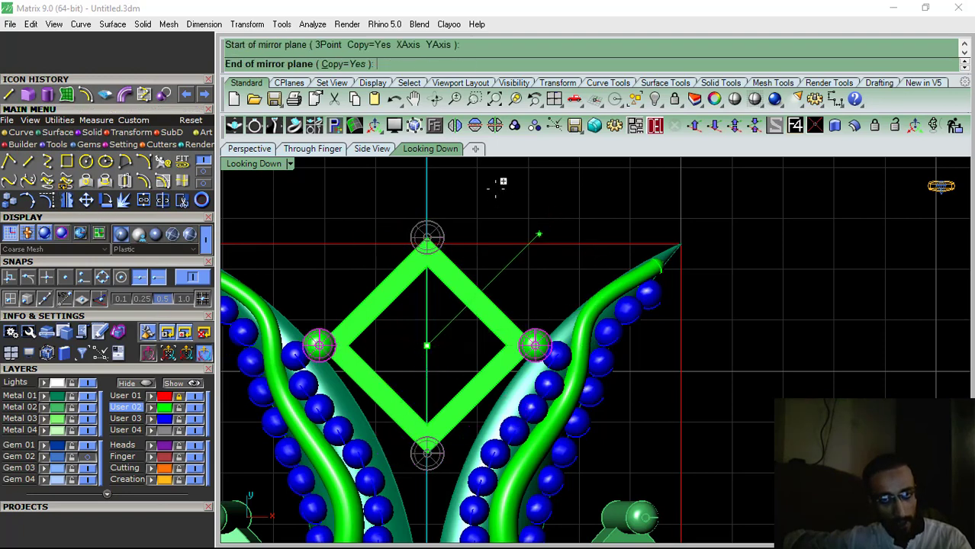
{"action": "left_click", "coordinate": [572, 192]}
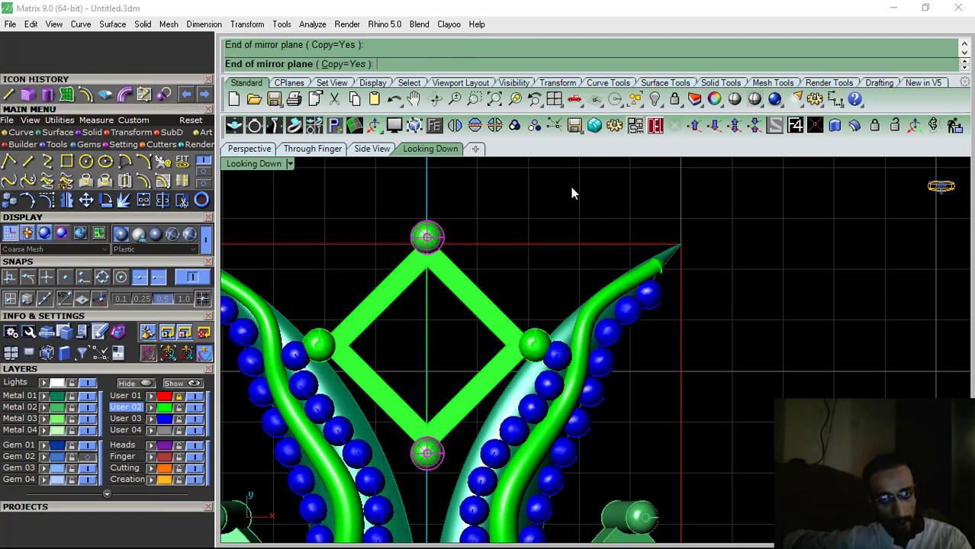
Group the four corner prongs with the diamond-shaped frame
{"action": "left_click", "coordinate": [532, 351], "text": "shift"}
{"action": "left_click", "coordinate": [318, 344], "text": "shift"}
{"action": "left_click", "coordinate": [369, 319], "text": "shift"}
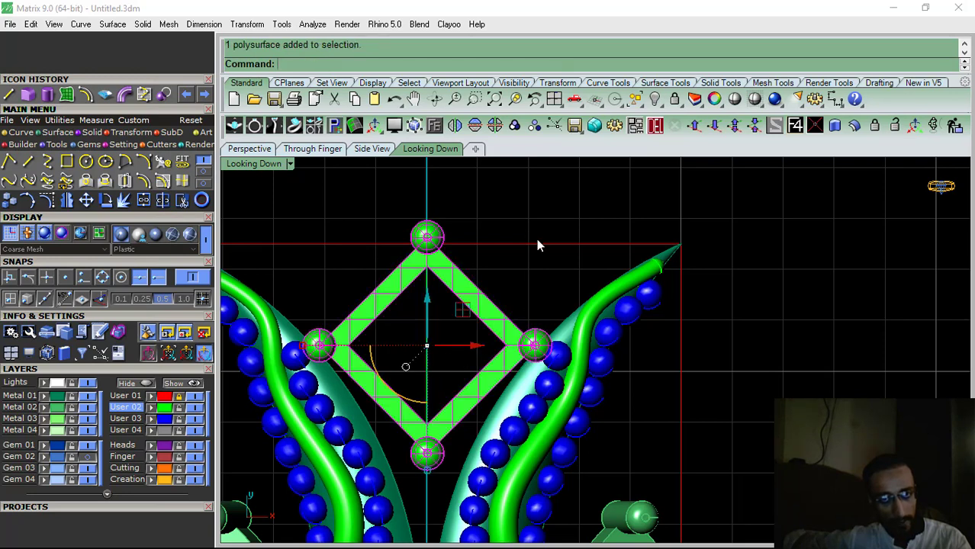
{"action": "left_click", "coordinate": [522, 125]}
Delete the vertical construction line inside the frame, show the Gem 02 layer, and group the princess-cut gem with its pronged setting
{"action": "left_click", "coordinate": [446, 333]}
{"action": "left_click", "coordinate": [435, 355]}
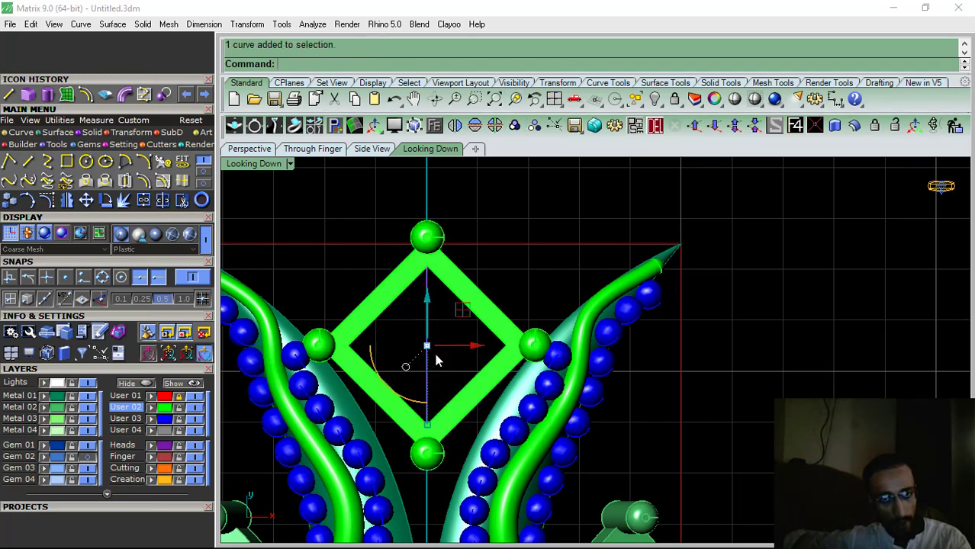
{"action": "left_click", "coordinate": [656, 126]}
{"action": "left_click", "coordinate": [85, 457]}
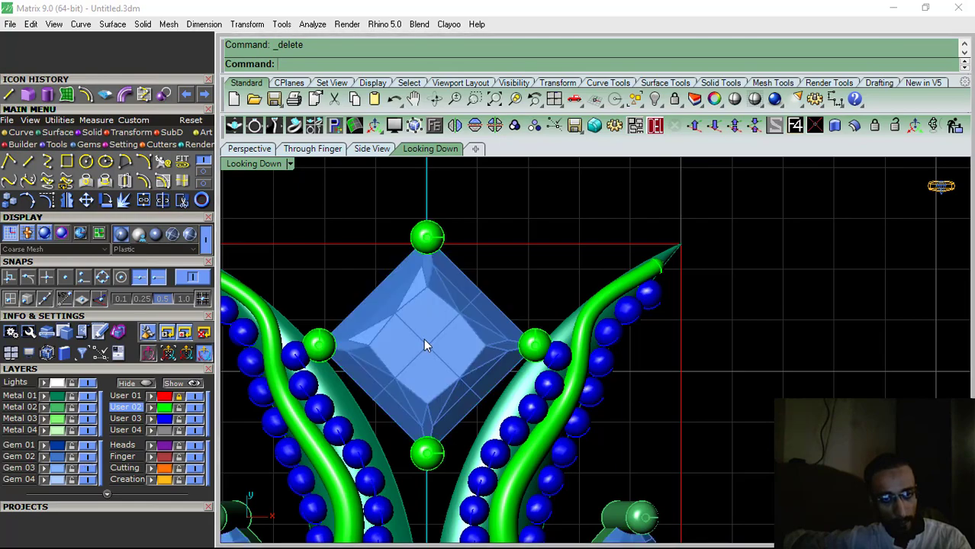
{"action": "left_click", "coordinate": [438, 263]}
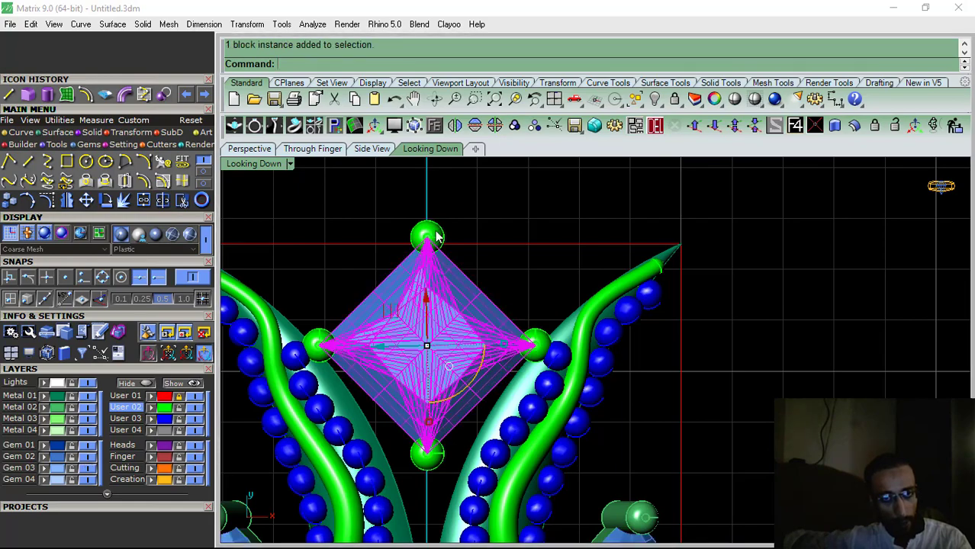
{"action": "left_click", "coordinate": [514, 126]}
Move the grouped princess-cut setting vertically upward between the crescents in the perspective view
{"action": "left_click", "coordinate": [248, 148]}
{"action": "left_click", "coordinate": [344, 385]}
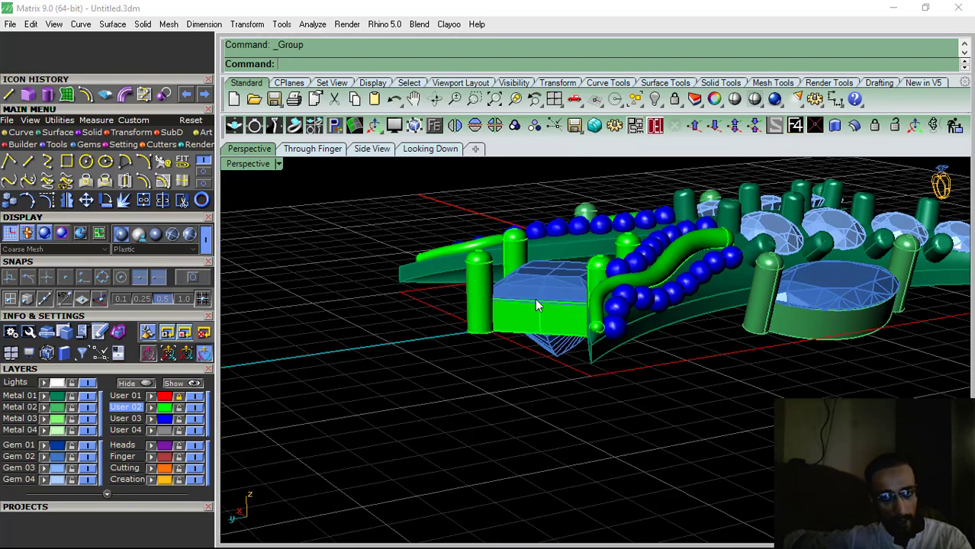
{"action": "right_click_drag", "start_coordinate": [537, 299], "coordinate": [526, 364], "text": "shift"}
{"action": "left_click", "coordinate": [534, 379]}
{"action": "left_click_drag", "start_coordinate": [546, 317], "coordinate": [544, 269]}
{"action": "right_click_drag", "start_coordinate": [406, 202], "coordinate": [516, 126]}
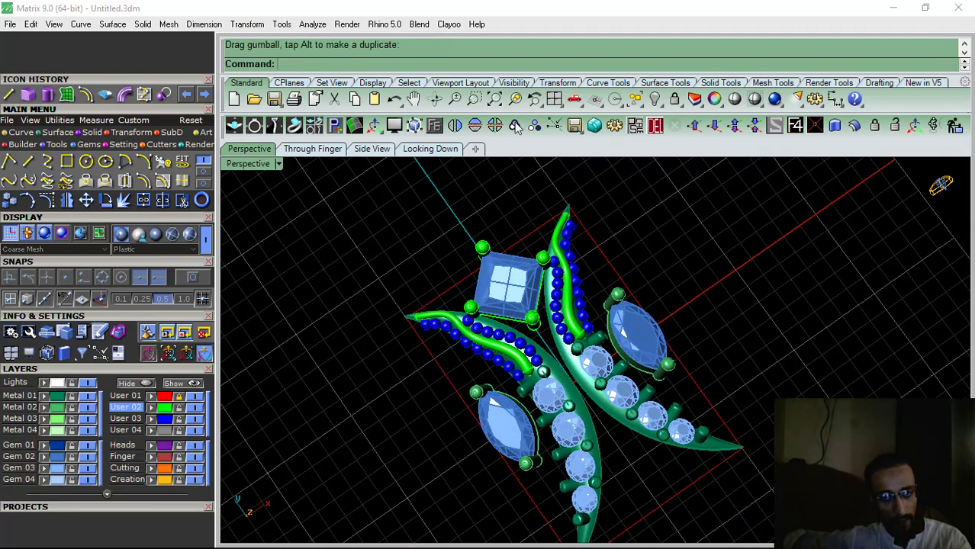
Copy the whole motif from 0,0,0 straight along the vertical axis so the two motifs meet tip to tip
{"action": "left_click", "coordinate": [429, 149]}
{"action": "scroll", "coordinate": [456, 339], "scroll_direction": "down", "scroll_amount": 5}
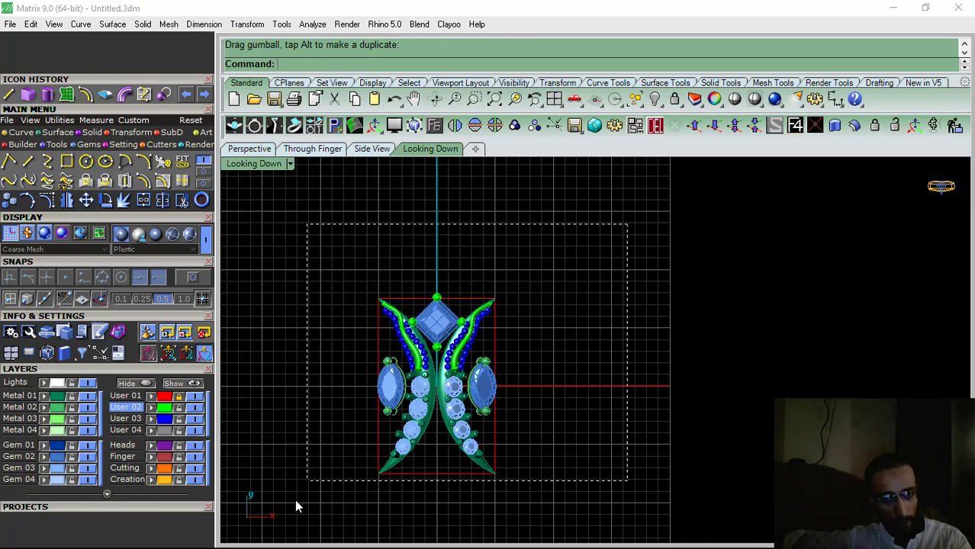
{"action": "left_click_drag", "start_coordinate": [296, 505], "coordinate": [301, 501]}
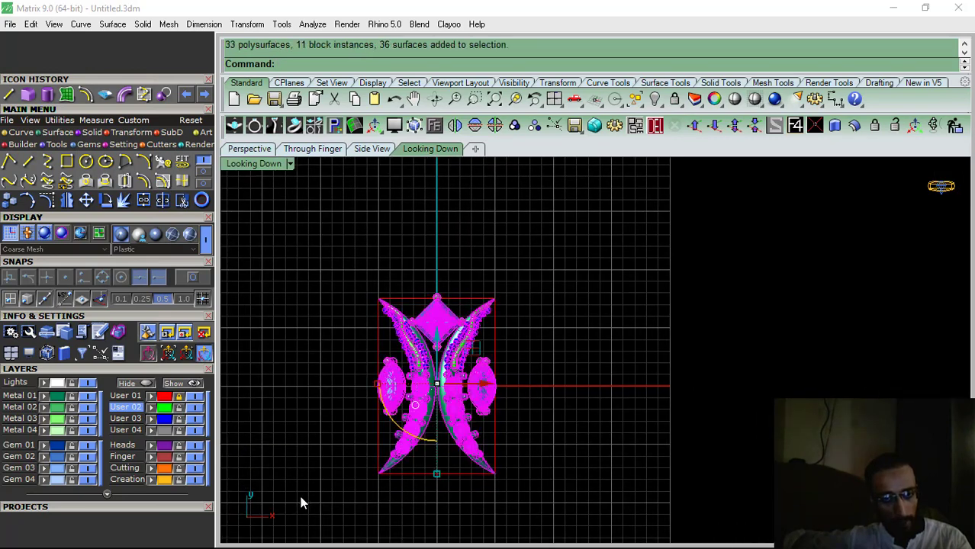
{"action": "left_click", "coordinate": [794, 125]}
{"action": "right_click_drag", "start_coordinate": [473, 263], "coordinate": [486, 318]}
{"action": "scroll", "coordinate": [429, 266], "scroll_direction": "up", "scroll_amount": 2}
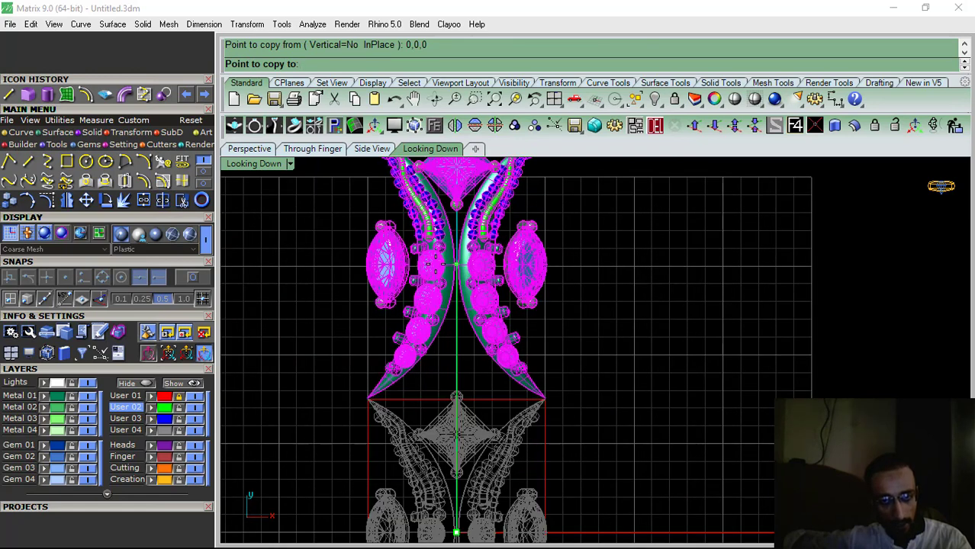
{"action": "left_click", "coordinate": [435, 264]}
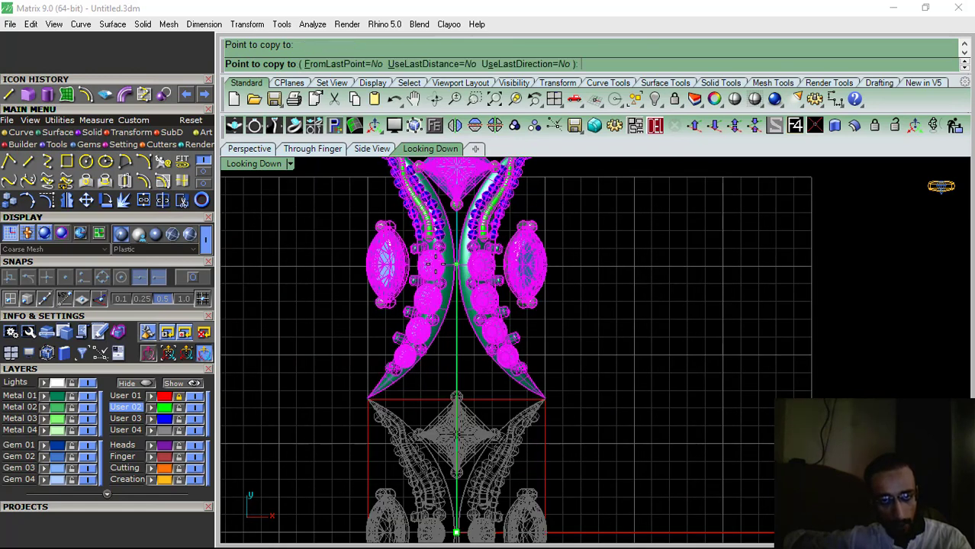
{"action": "right_click", "coordinate": [436, 264]}
{"action": "scroll", "coordinate": [378, 255], "scroll_direction": "down", "scroll_amount": 4}
{"action": "left_click", "coordinate": [592, 324]}
{"action": "scroll", "coordinate": [428, 365], "scroll_direction": "up", "scroll_amount": 6}
{"action": "left_click", "coordinate": [429, 369]}
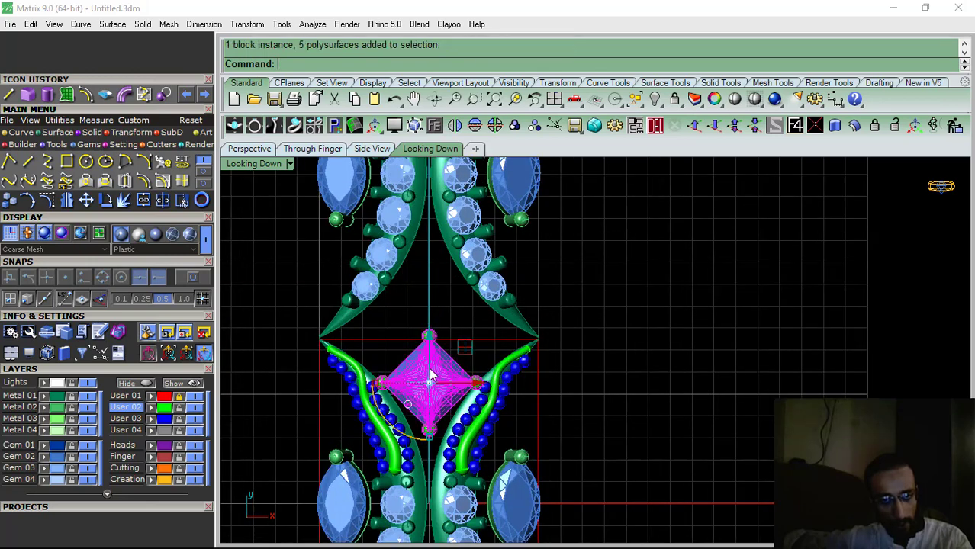
{"action": "left_click", "coordinate": [9, 202]}
{"action": "left_click", "coordinate": [440, 408]}
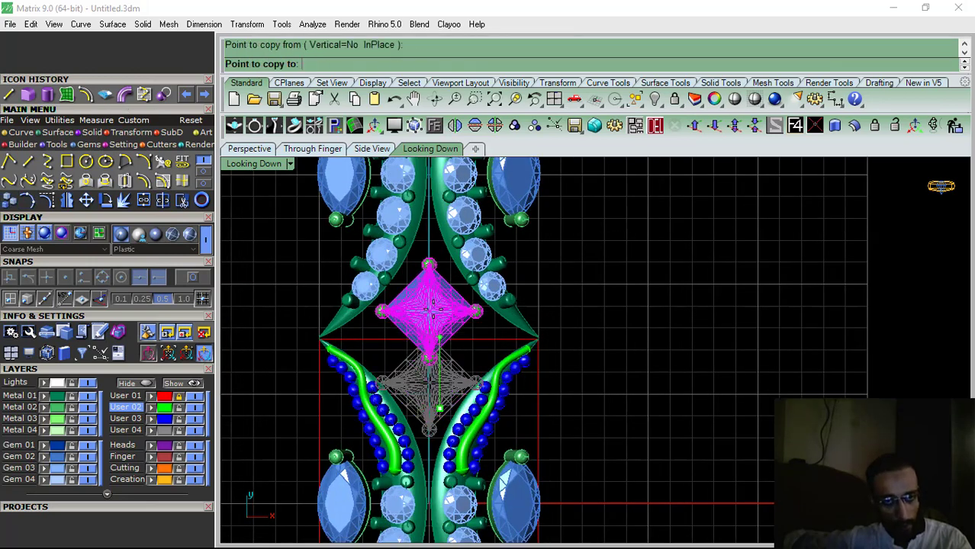
{"action": "scroll", "coordinate": [430, 292], "scroll_direction": "up", "scroll_amount": 4}
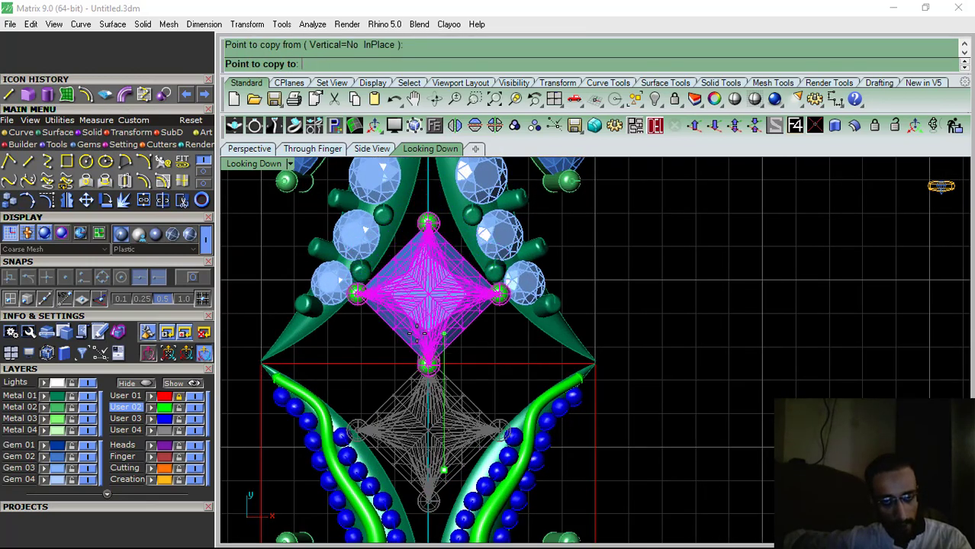
{"action": "key", "text": "Escape"}
{"action": "scroll", "coordinate": [380, 312], "scroll_direction": "down", "scroll_amount": 3}
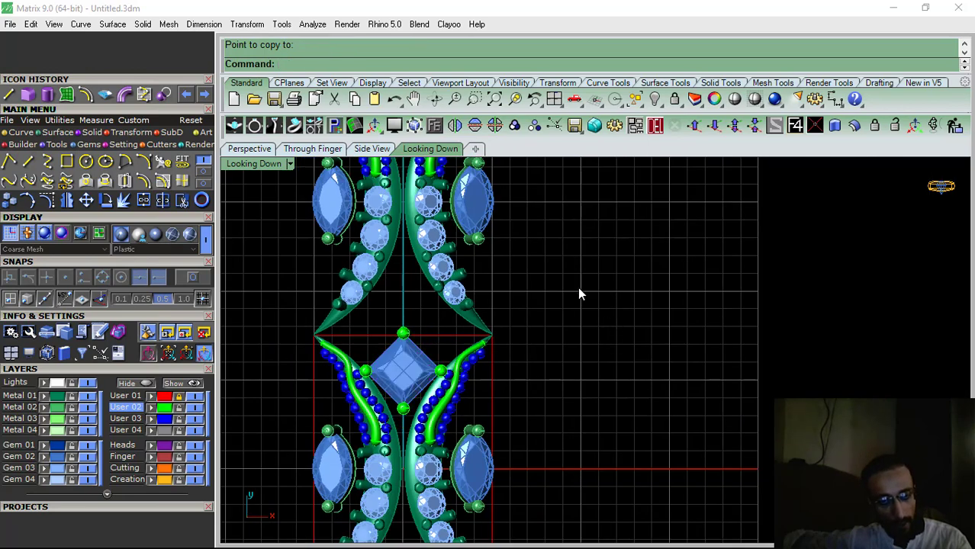
Undo the copy of the whole motif
{"action": "scroll", "coordinate": [505, 344], "scroll_direction": "down", "scroll_amount": 4}
{"action": "right_click_drag", "start_coordinate": [505, 370], "coordinate": [532, 394]}
{"action": "key", "text": "ctrl+z"}
{"action": "scroll", "coordinate": [458, 412], "scroll_direction": "up", "scroll_amount": 5}
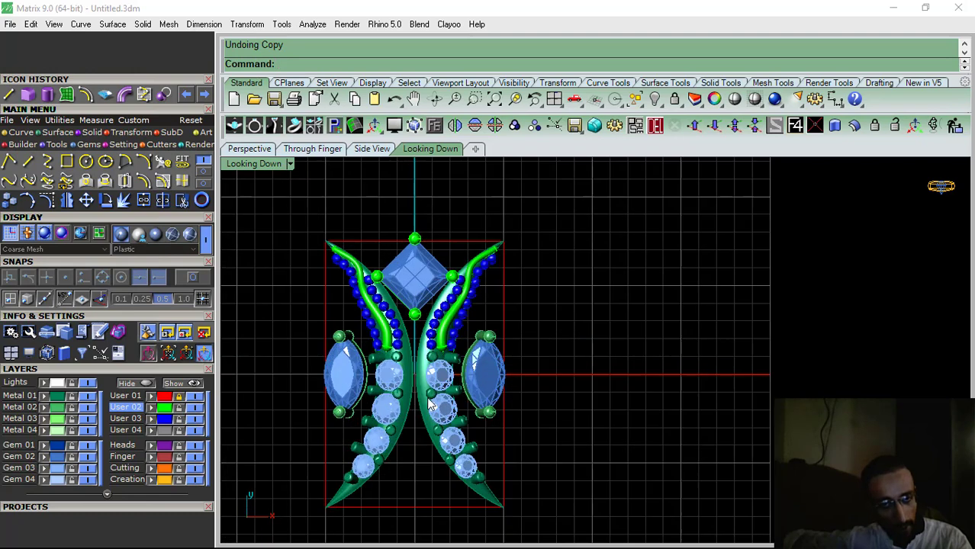
Copy the marquise setting beside the right crescent into the gap between the crescents' lower ends
{"action": "right_click_drag", "start_coordinate": [489, 378], "coordinate": [498, 353]}
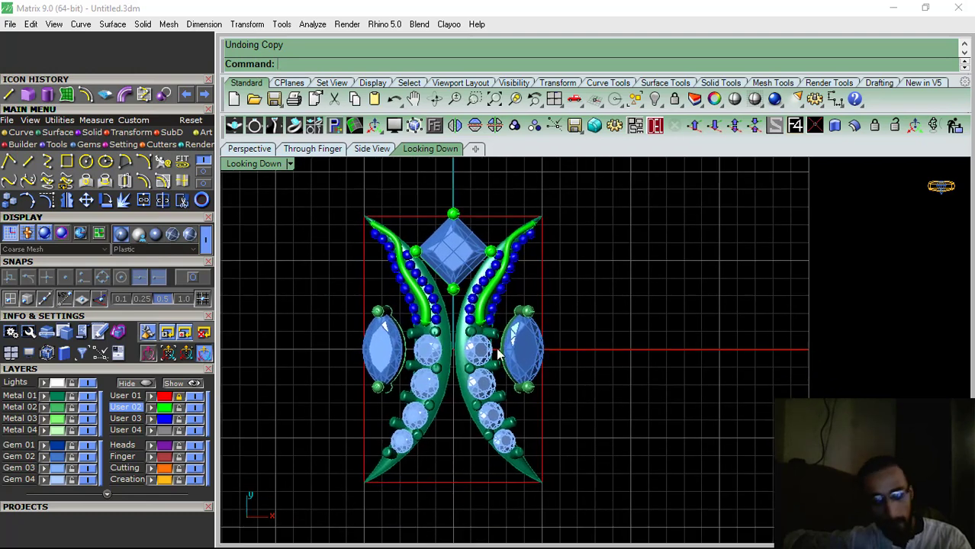
{"action": "left_click", "coordinate": [523, 360]}
{"action": "left_click", "coordinate": [9, 199]}
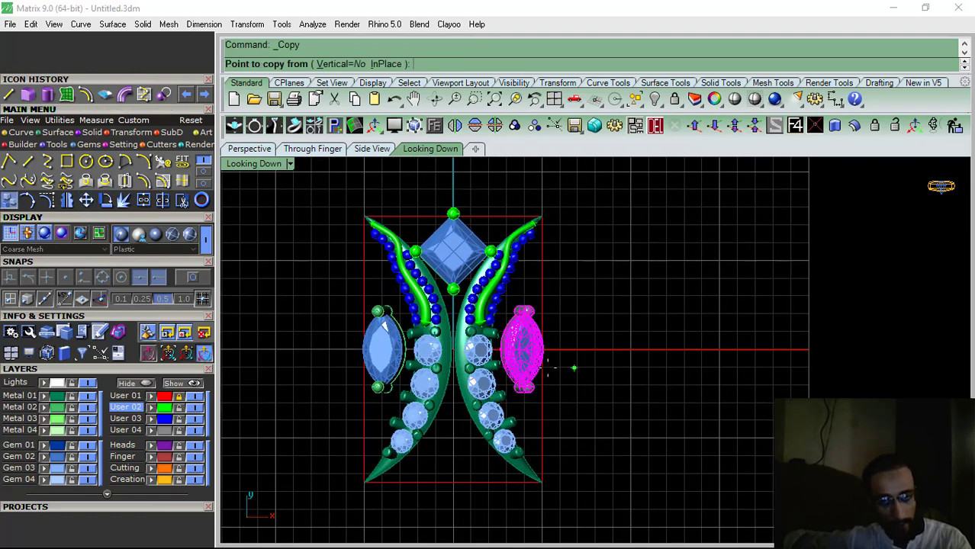
{"action": "scroll", "coordinate": [472, 429], "scroll_direction": "up", "scroll_amount": 3}
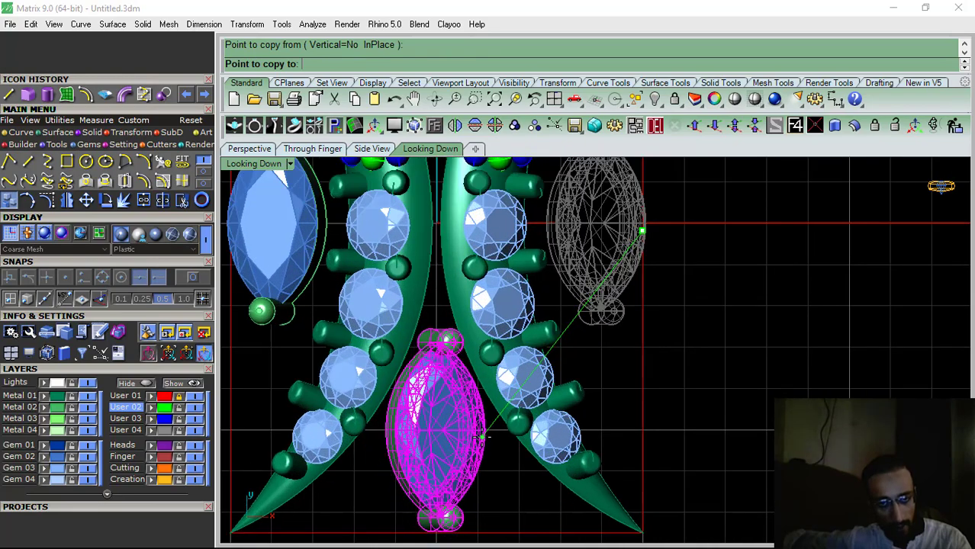
{"action": "right_click", "coordinate": [482, 436]}
Rotate the copied marquise setting about its lower base corner in the Through Finger view until its base is horizontal
{"action": "right_click_drag", "start_coordinate": [452, 430], "coordinate": [467, 373]}
{"action": "left_click", "coordinate": [462, 379]}
{"action": "left_click", "coordinate": [300, 148]}
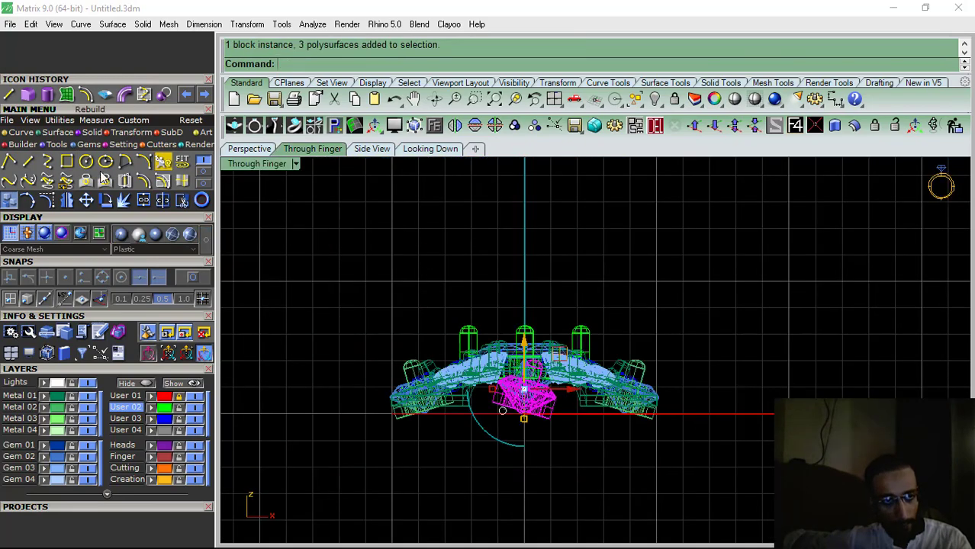
{"action": "left_click", "coordinate": [105, 200]}
{"action": "scroll", "coordinate": [480, 424], "scroll_direction": "up", "scroll_amount": 5}
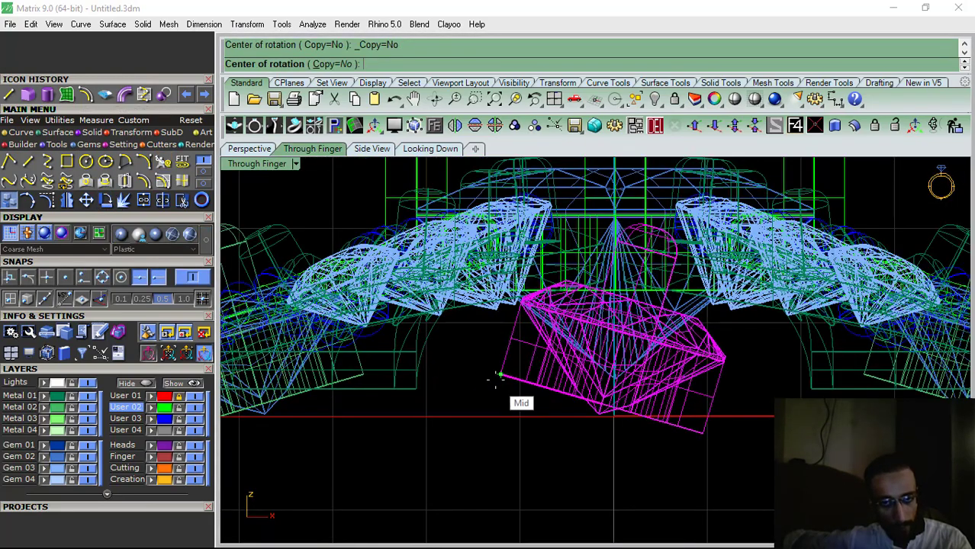
{"action": "left_click", "coordinate": [500, 374]}
{"action": "left_click", "coordinate": [707, 434]}
{"action": "left_click", "coordinate": [715, 403]}
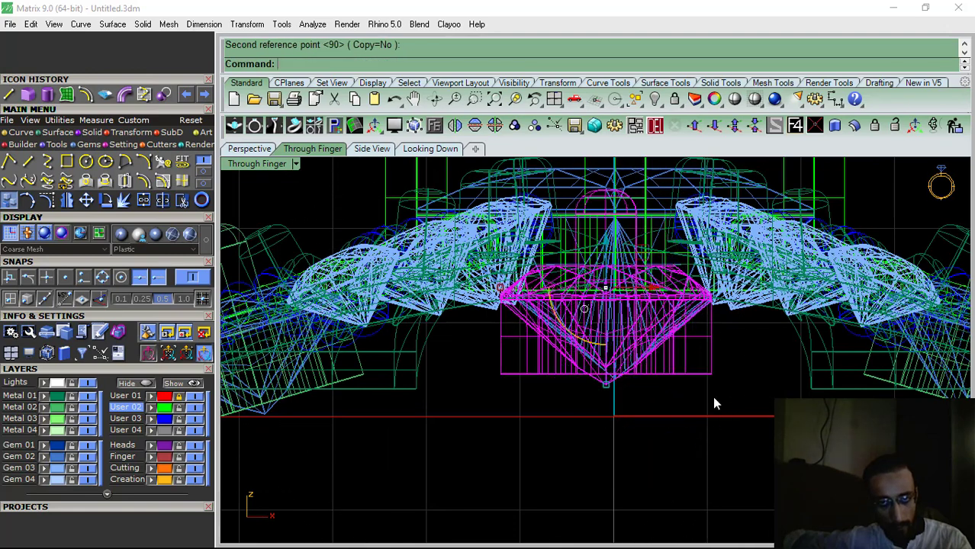
Center the copied marquise setting at 0 with Center Object, and move it down the vertical axis between the crescents' lower ends
{"action": "left_click", "coordinate": [431, 150]}
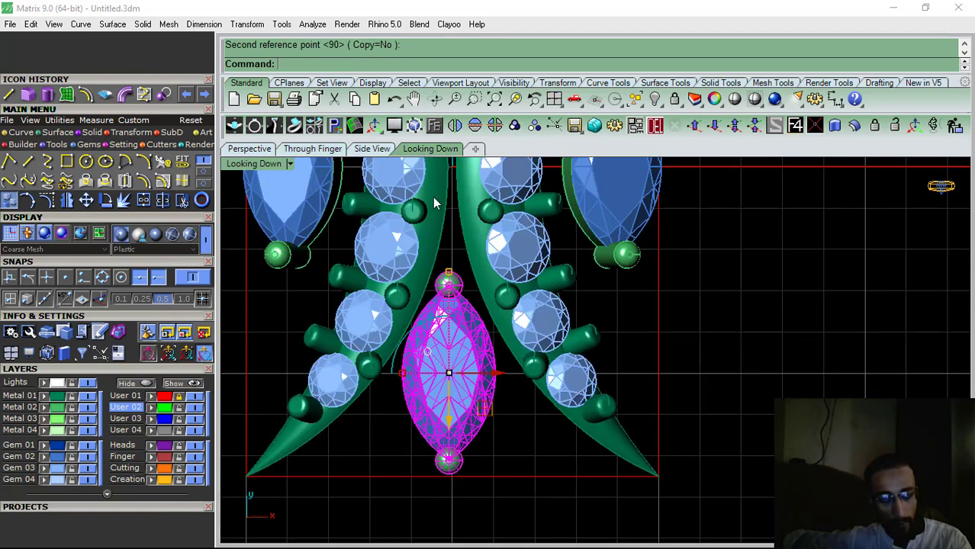
{"action": "left_click", "coordinate": [61, 120]}
{"action": "left_click", "coordinate": [203, 161]}
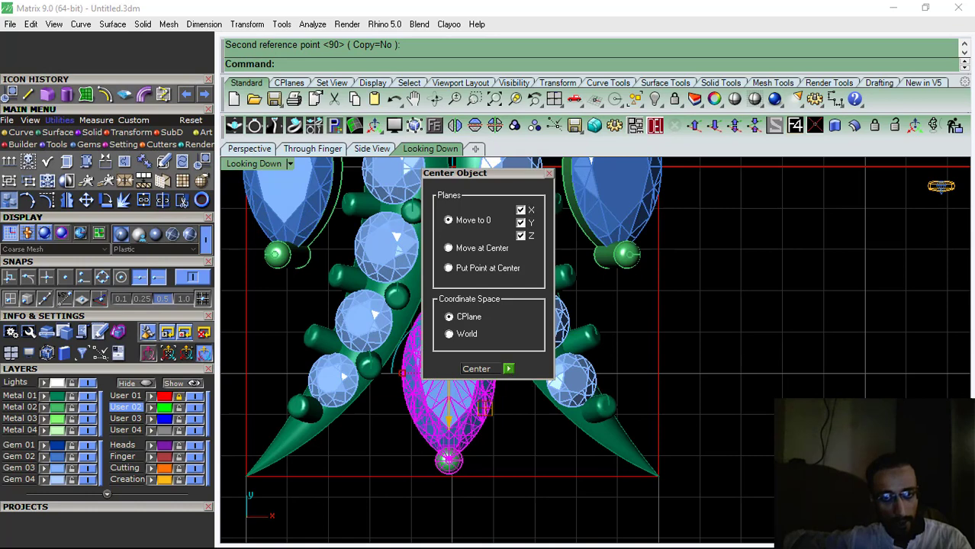
{"action": "left_click", "coordinate": [476, 368]}
{"action": "left_click_drag", "start_coordinate": [447, 187], "coordinate": [444, 340]}
{"action": "scroll", "coordinate": [450, 338], "scroll_direction": "up", "scroll_amount": 3}
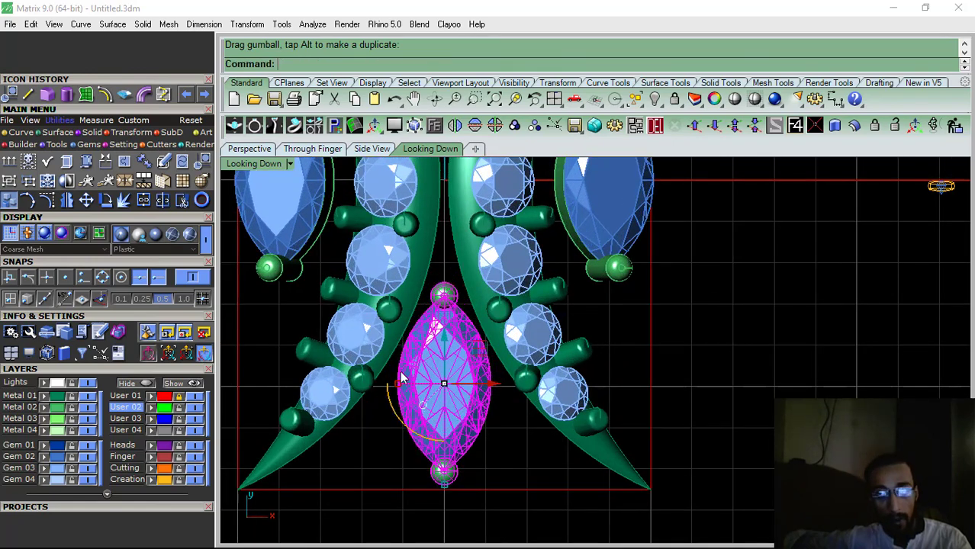
{"action": "scroll", "coordinate": [387, 370], "scroll_direction": "down", "scroll_amount": 12}
{"action": "left_click", "coordinate": [579, 353]}
{"action": "right_click_drag", "start_coordinate": [470, 319], "coordinate": [515, 335]}
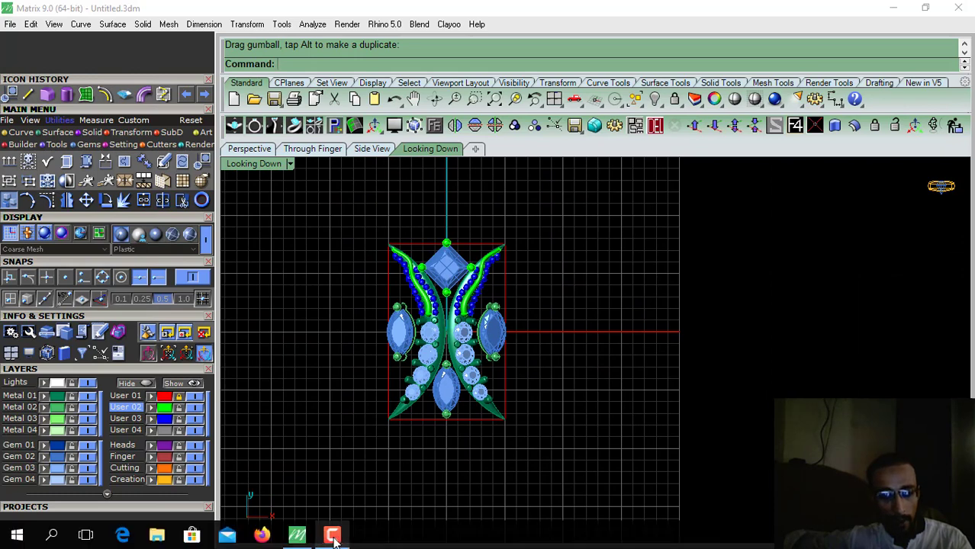
Inspect the arrangement of gems, beads and settings on the whole piece from above and in perspective
{"action": "left_click", "coordinate": [332, 534]}
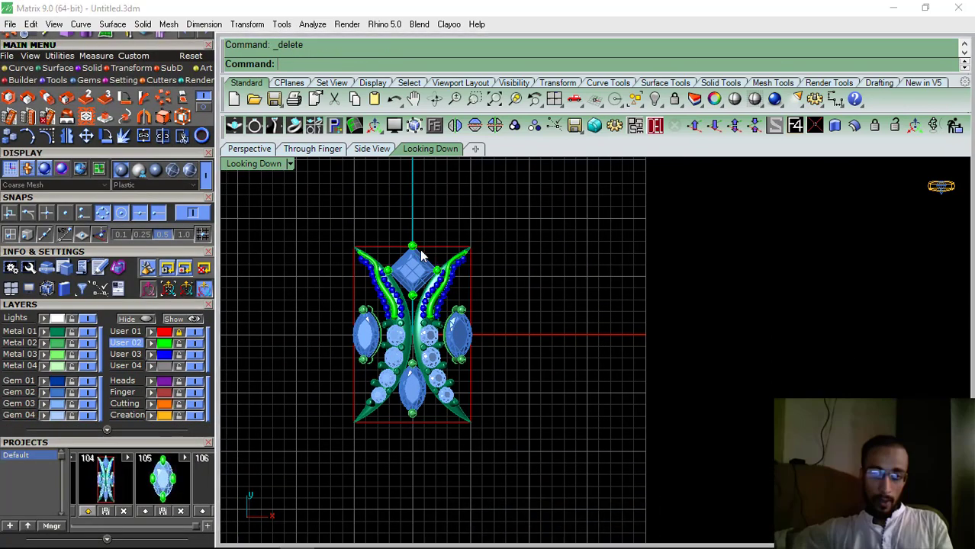
{"action": "right_click_drag", "start_coordinate": [420, 249], "coordinate": [501, 247]}
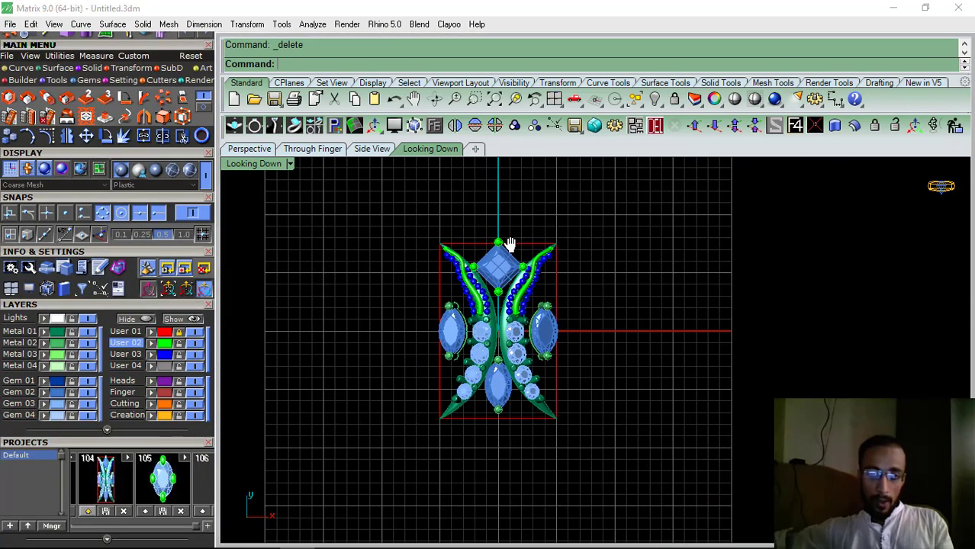
{"action": "scroll", "coordinate": [501, 247], "scroll_direction": "down", "scroll_amount": 1}
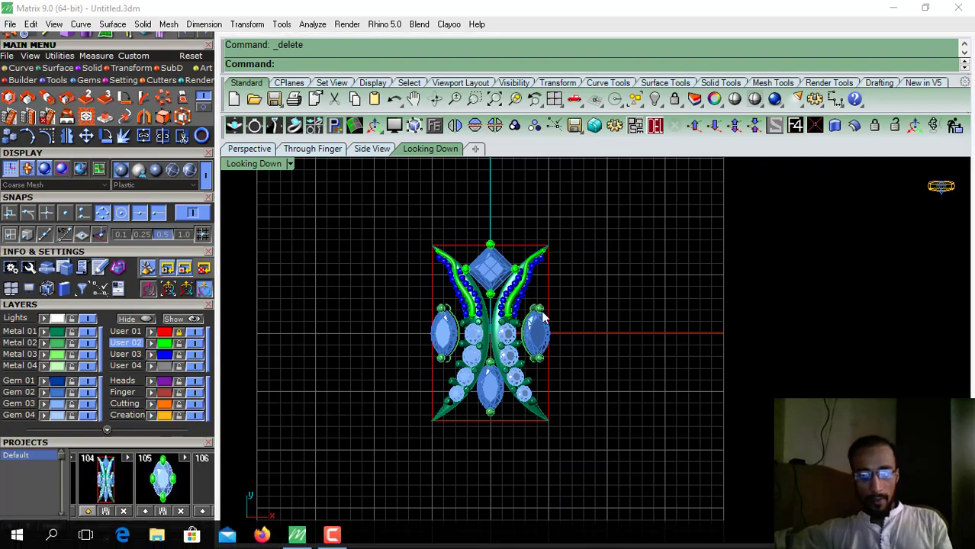
{"action": "scroll", "coordinate": [511, 393], "scroll_direction": "up", "scroll_amount": 6}
{"action": "scroll", "coordinate": [512, 391], "scroll_direction": "up", "scroll_amount": 3}
{"action": "scroll", "coordinate": [496, 338], "scroll_direction": "down", "scroll_amount": 6}
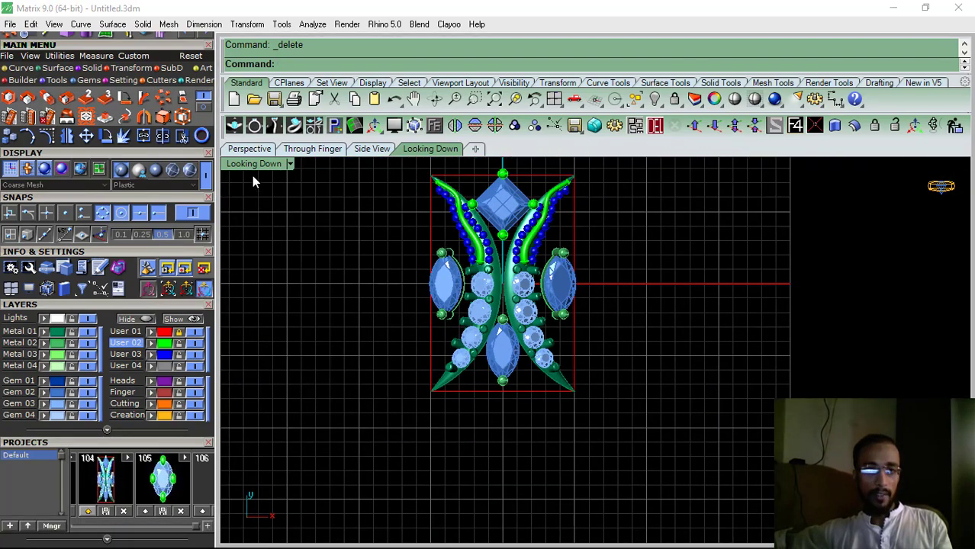
{"action": "left_click", "coordinate": [251, 149]}
{"action": "right_click_drag", "start_coordinate": [481, 381], "coordinate": [413, 486]}
{"action": "scroll", "coordinate": [486, 425], "scroll_direction": "down", "scroll_amount": 8}
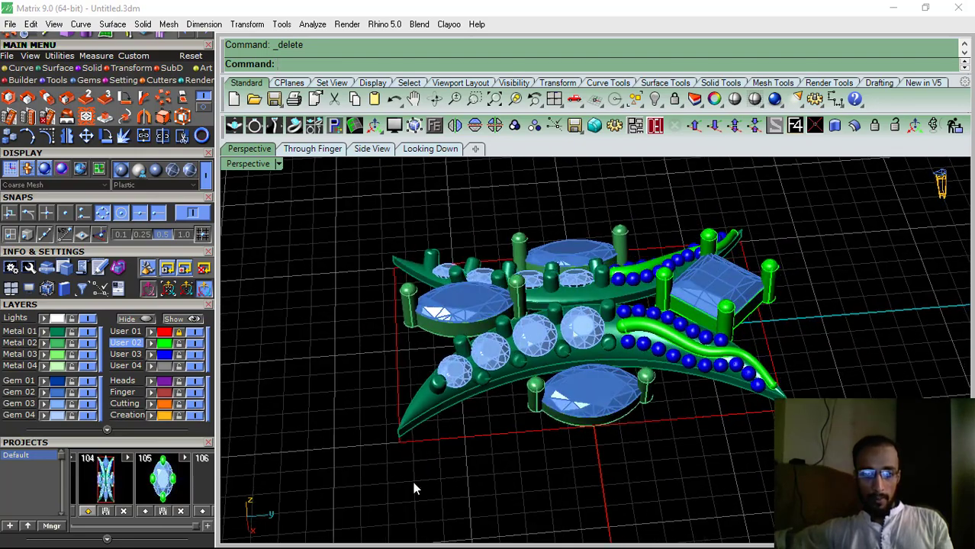
{"action": "left_click", "coordinate": [333, 534]}
{"action": "left_click", "coordinate": [940, 456]}
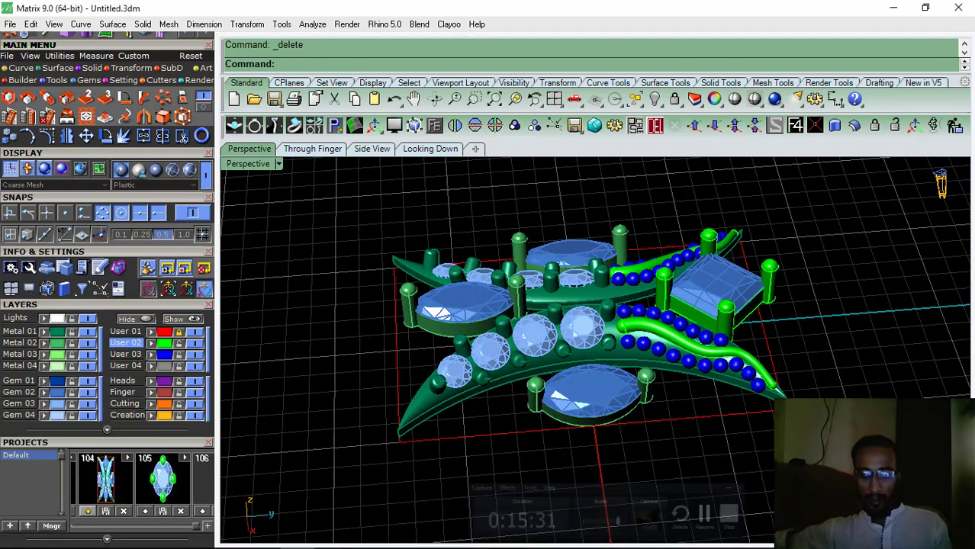
Copy the whole piece from the origin 0,0,0 up the vertical axis so the two pieces meet end to end
{"action": "mouse_move", "coordinate": [548, 359]}
{"action": "right_mouse_down"}
{"action": "mouse_move", "coordinate": [515, 274]}
{"action": "mouse_move", "coordinate": [534, 240]}
{"action": "mouse_move", "coordinate": [706, 270]}
{"action": "mouse_move", "coordinate": [744, 255]}
{"action": "mouse_move", "coordinate": [723, 340]}
{"action": "mouse_move", "coordinate": [545, 379]}
{"action": "mouse_move", "coordinate": [534, 366]}
{"action": "right_mouse_up"}
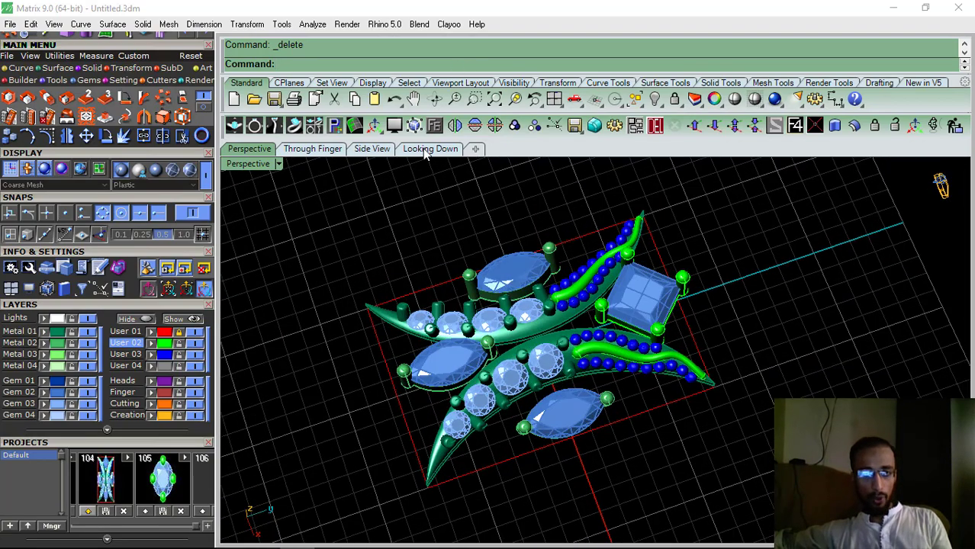
{"action": "left_click", "coordinate": [428, 149]}
{"action": "right_click_drag", "start_coordinate": [558, 250], "coordinate": [566, 243]}
{"action": "left_click_drag", "start_coordinate": [402, 449], "coordinate": [414, 421]}
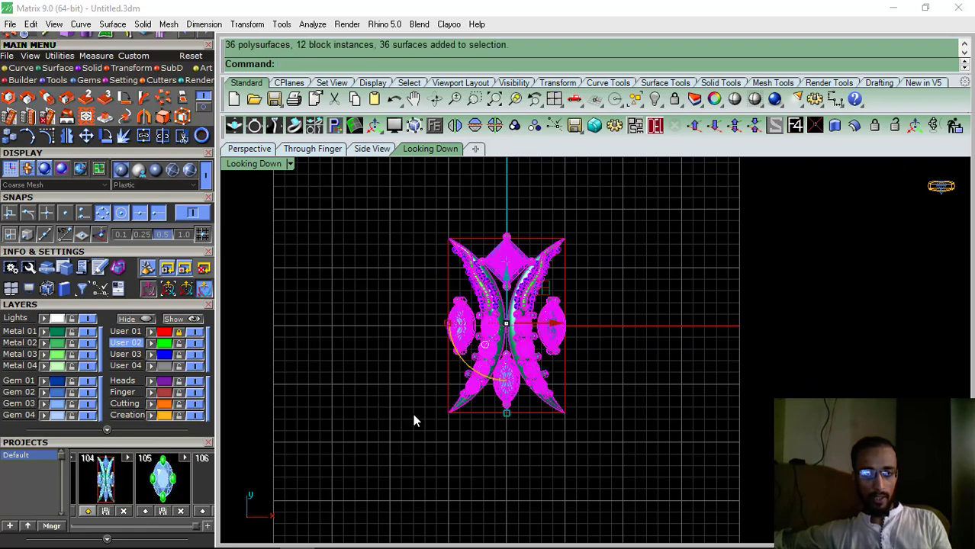
{"action": "left_click", "coordinate": [8, 136]}
{"action": "left_click", "coordinate": [796, 128]}
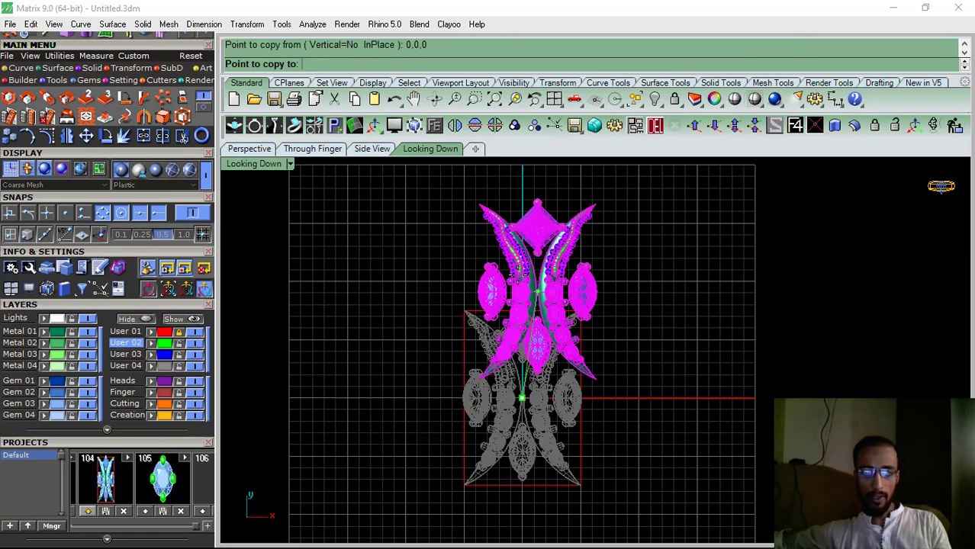
{"action": "scroll", "coordinate": [526, 228], "scroll_direction": "up", "scroll_amount": 5}
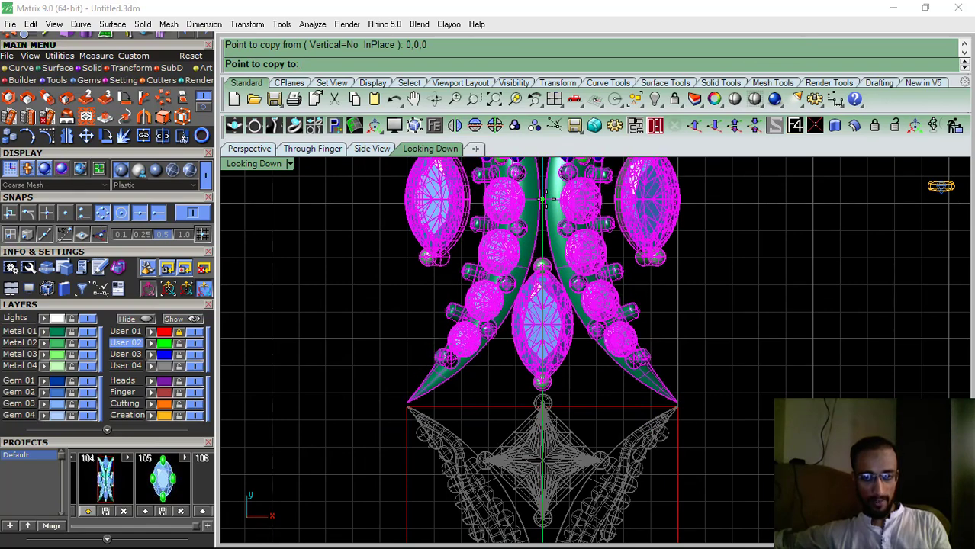
{"action": "left_click", "coordinate": [542, 201]}
{"action": "right_click", "coordinate": [598, 216]}
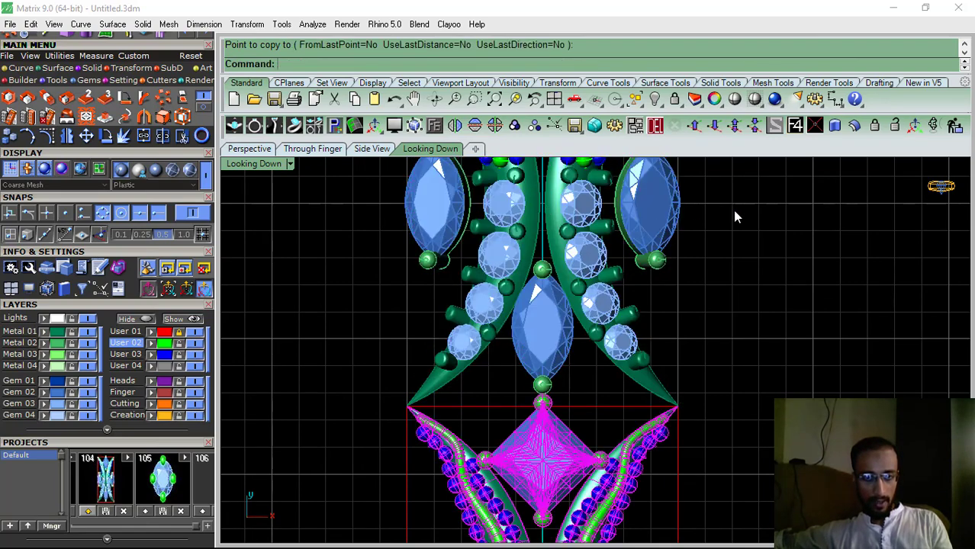
{"action": "left_click", "coordinate": [733, 210]}
Examine the joint between the two stacked pieces and the open gaps beside the princess-cut setting
{"action": "scroll", "coordinate": [450, 303], "scroll_direction": "down", "scroll_amount": 10}
{"action": "mouse_move", "coordinate": [588, 333]}
{"action": "right_mouse_down"}
{"action": "mouse_move", "coordinate": [564, 342]}
{"action": "mouse_move", "coordinate": [599, 342]}
{"action": "right_mouse_up"}
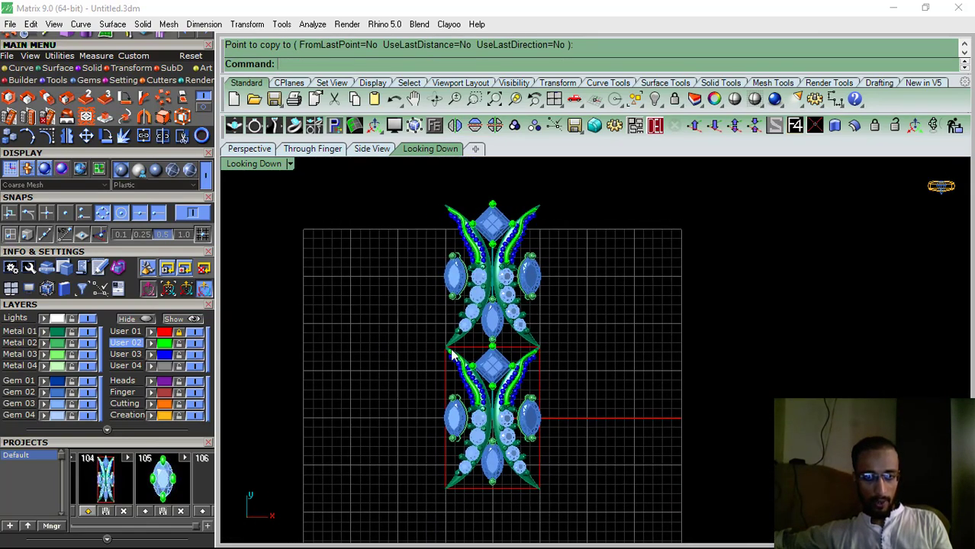
{"action": "scroll", "coordinate": [464, 354], "scroll_direction": "up", "scroll_amount": 5}
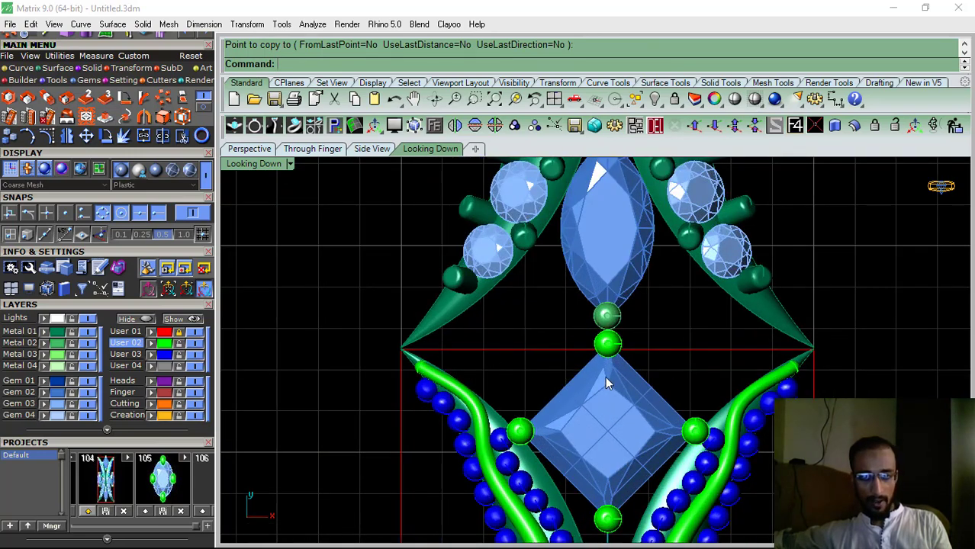
{"action": "scroll", "coordinate": [588, 366], "scroll_direction": "down", "scroll_amount": 3}
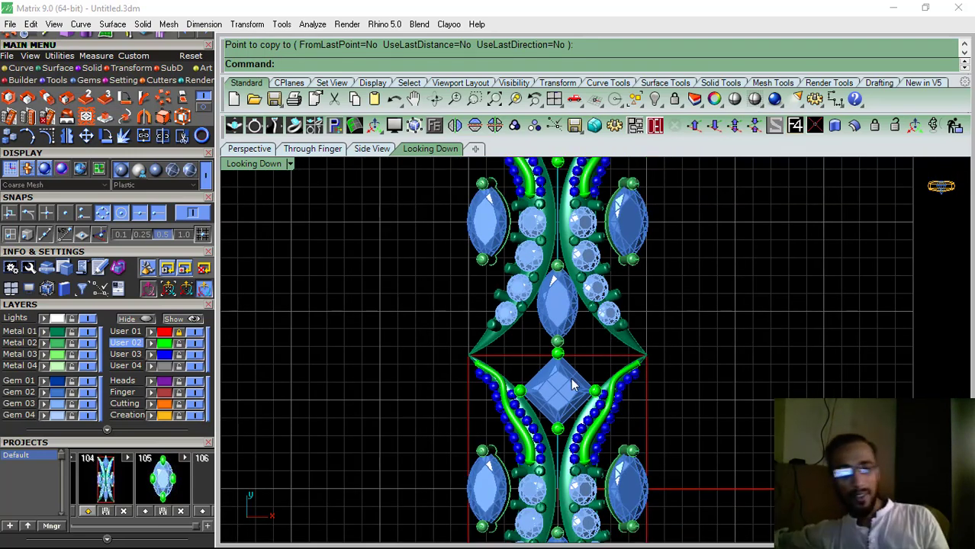
{"action": "scroll", "coordinate": [615, 372], "scroll_direction": "down", "scroll_amount": 3}
{"action": "right_click_drag", "start_coordinate": [615, 372], "coordinate": [533, 344]}
{"action": "scroll", "coordinate": [559, 342], "scroll_direction": "down", "scroll_amount": 4}
{"action": "scroll", "coordinate": [452, 345], "scroll_direction": "up", "scroll_amount": 4}
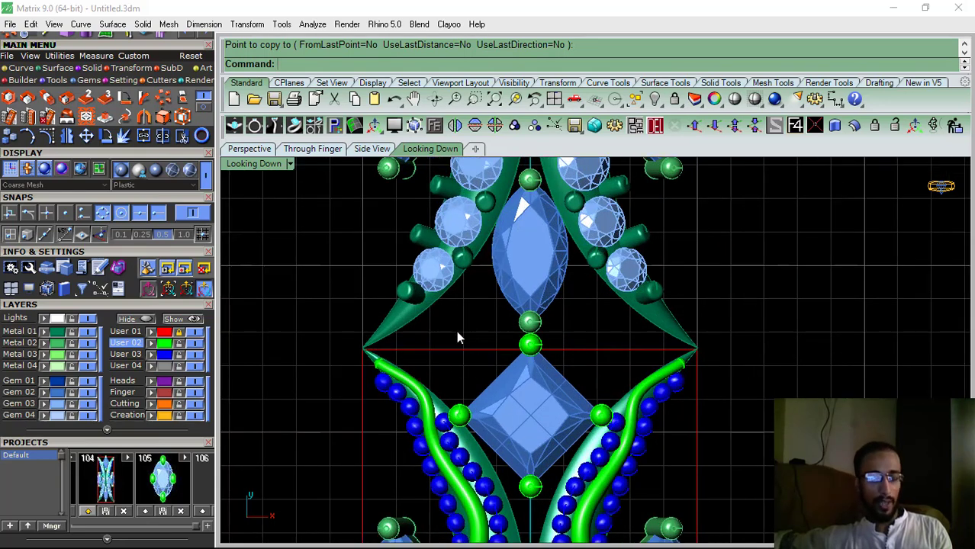
{"action": "left_click", "coordinate": [136, 442]}
{"action": "left_click", "coordinate": [124, 305]}
{"action": "scroll", "coordinate": [463, 365], "scroll_direction": "down", "scroll_amount": 5}
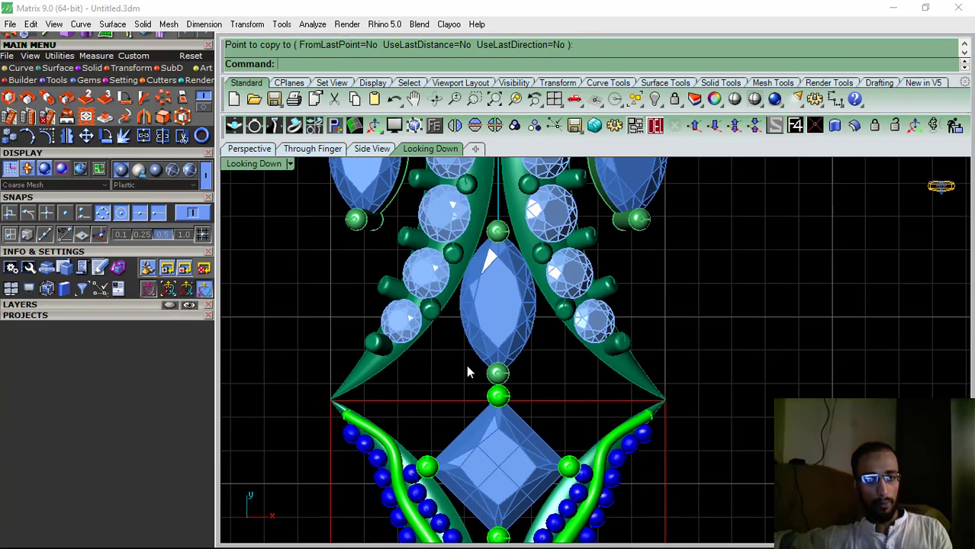
{"action": "scroll", "coordinate": [460, 363], "scroll_direction": "up", "scroll_amount": 5}
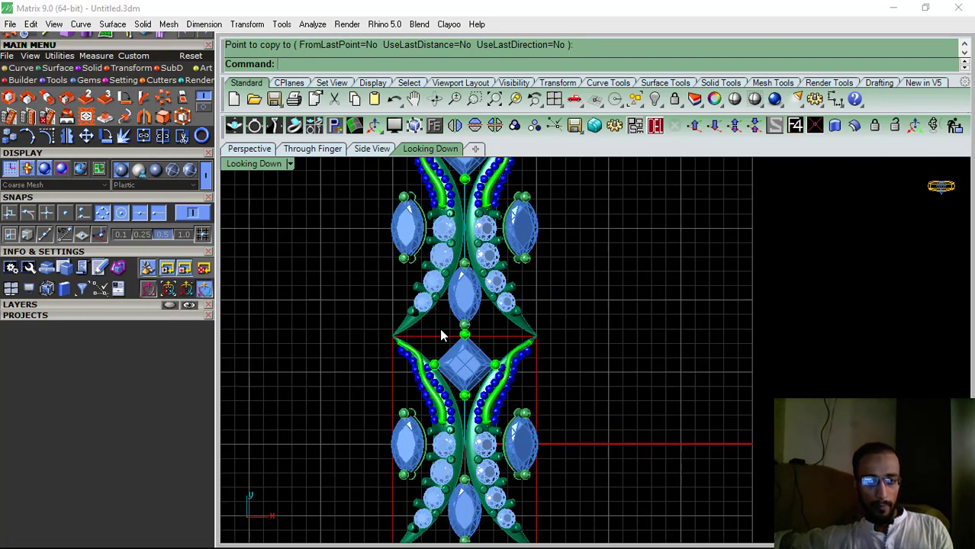
{"action": "scroll", "coordinate": [410, 322], "scroll_direction": "down", "scroll_amount": 4}
{"action": "right_click_drag", "start_coordinate": [474, 350], "coordinate": [488, 384]}
{"action": "scroll", "coordinate": [458, 341], "scroll_direction": "up", "scroll_amount": 10}
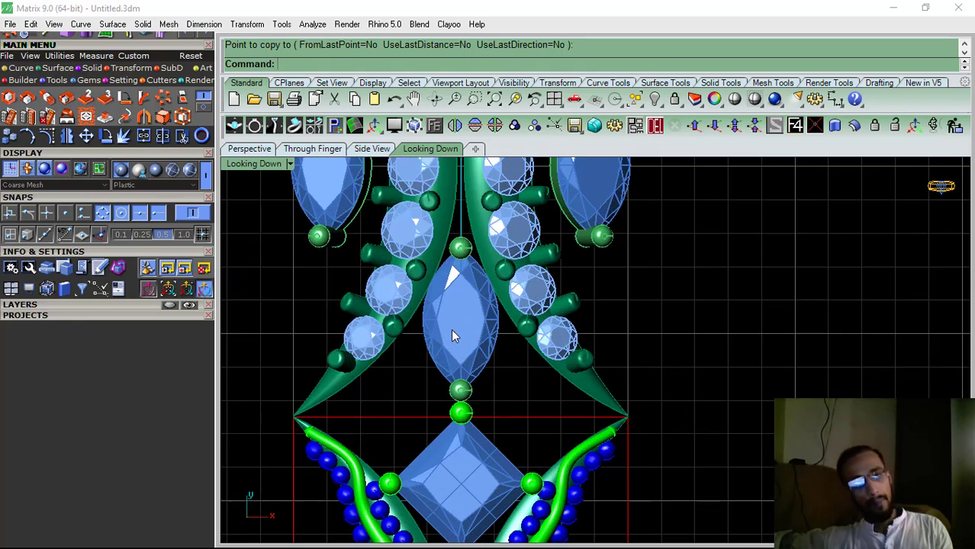
{"action": "scroll", "coordinate": [451, 333], "scroll_direction": "down", "scroll_amount": 6}
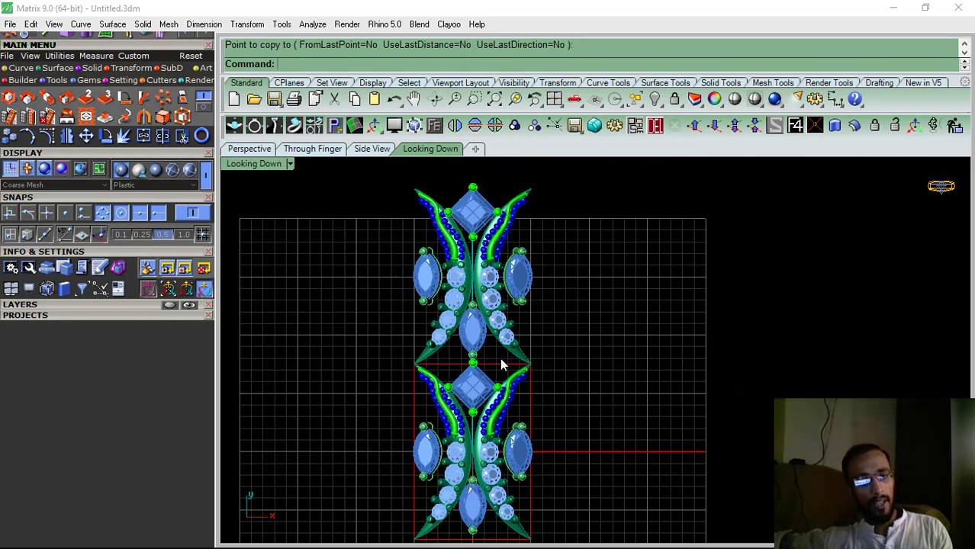
{"action": "scroll", "coordinate": [501, 363], "scroll_direction": "up", "scroll_amount": 3}
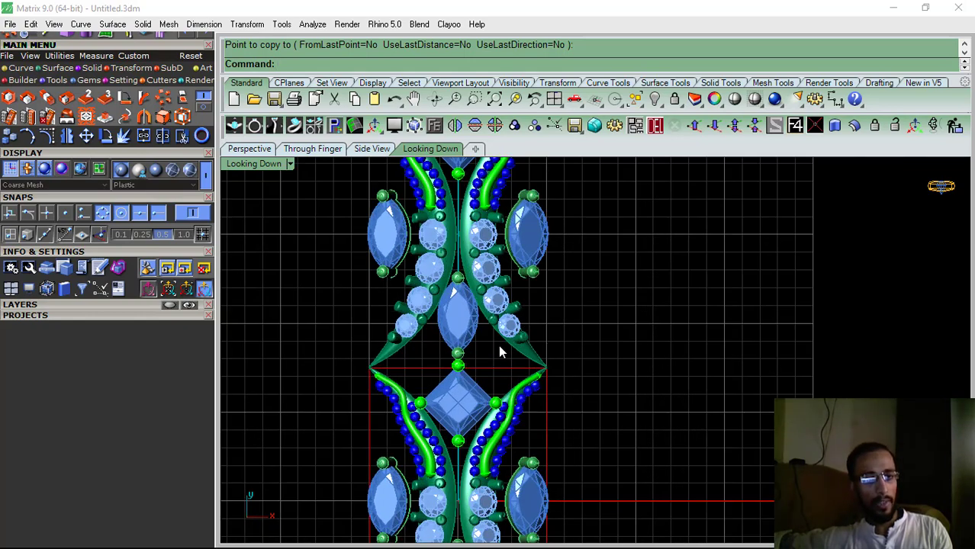
{"action": "scroll", "coordinate": [500, 351], "scroll_direction": "down", "scroll_amount": 5}
{"action": "scroll", "coordinate": [450, 351], "scroll_direction": "up", "scroll_amount": 5}
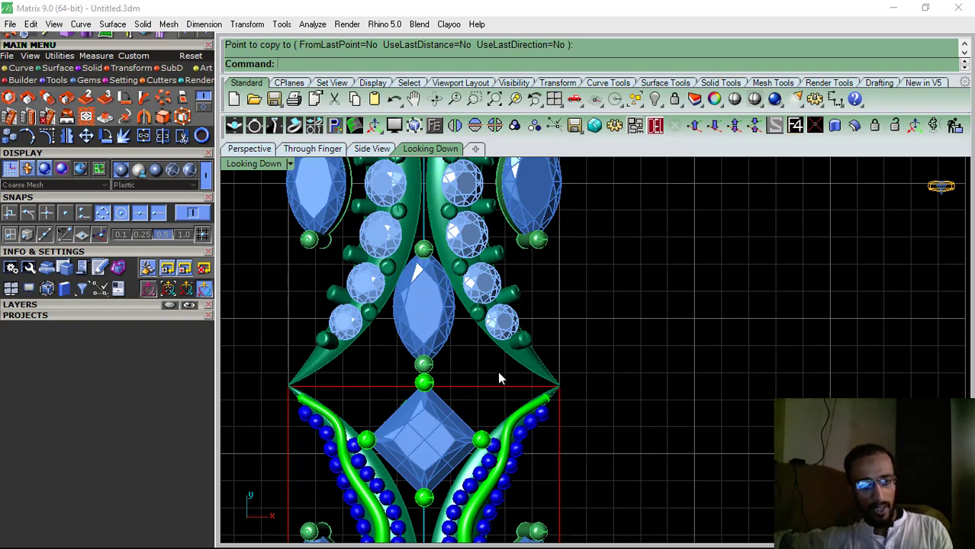
{"action": "scroll", "coordinate": [479, 389], "scroll_direction": "down", "scroll_amount": 5}
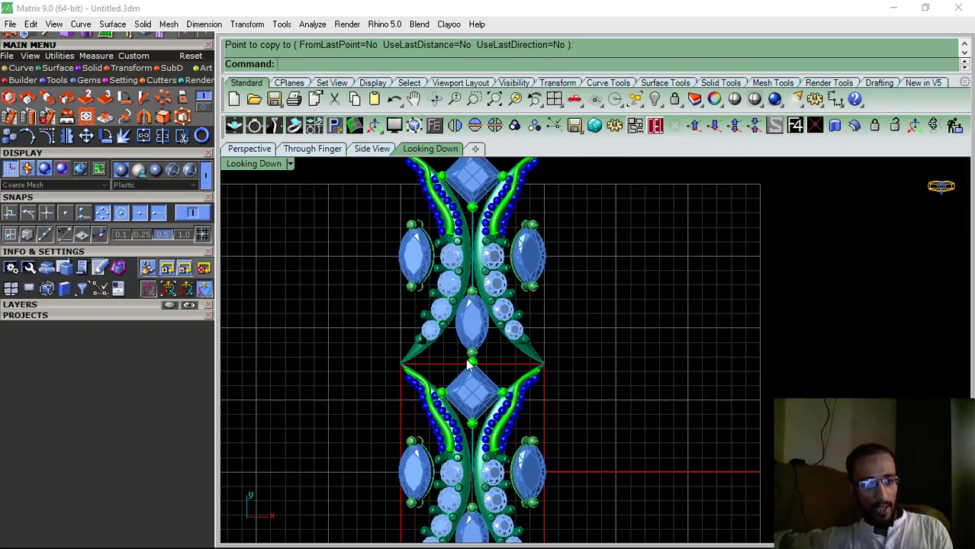
{"action": "right_click_drag", "start_coordinate": [482, 387], "coordinate": [476, 372]}
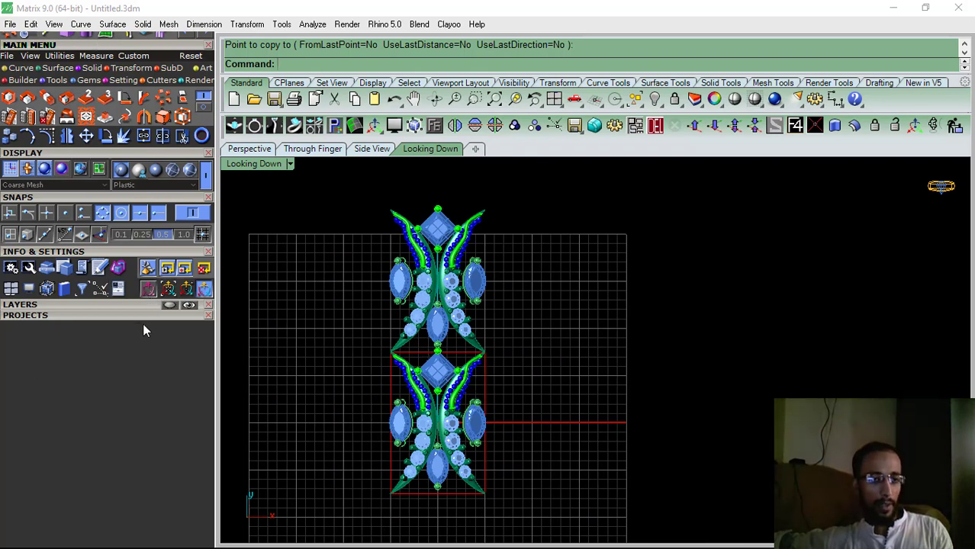
{"action": "scroll", "coordinate": [482, 357], "scroll_direction": "up", "scroll_amount": 4}
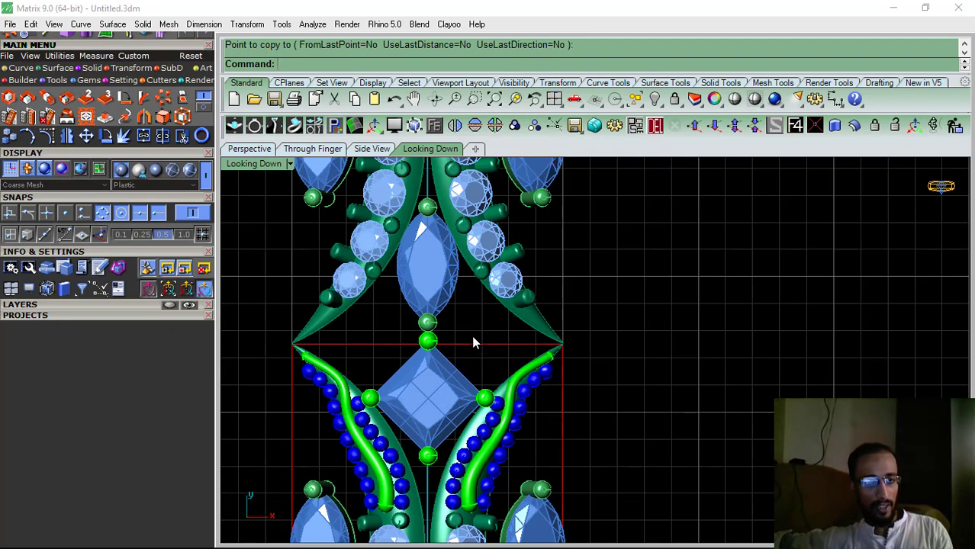
{"action": "scroll", "coordinate": [428, 340], "scroll_direction": "down", "scroll_amount": 3}
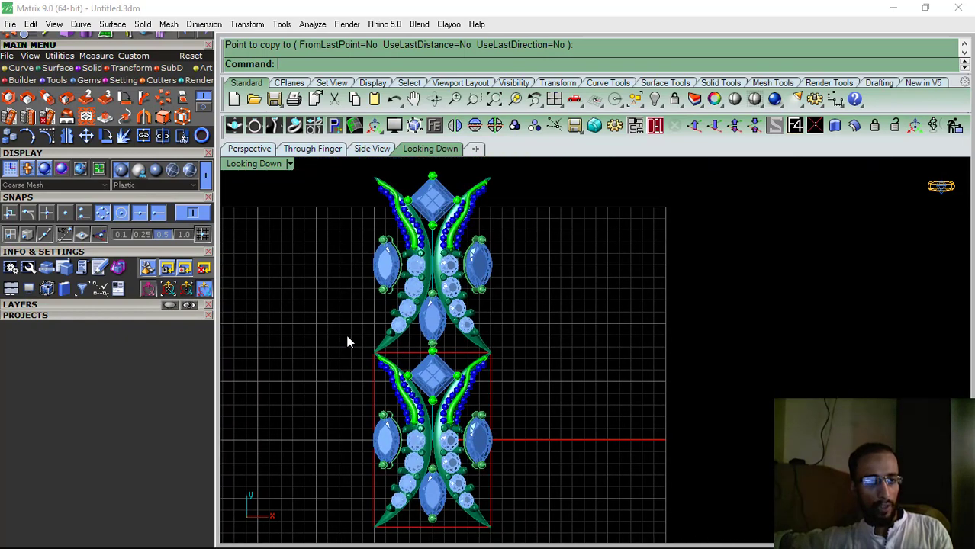
Insert saved project 105, the four-prong round setting, between the right crescent tips and the princess-cut setting, scaling it to fit the gap
{"action": "left_click", "coordinate": [149, 315]}
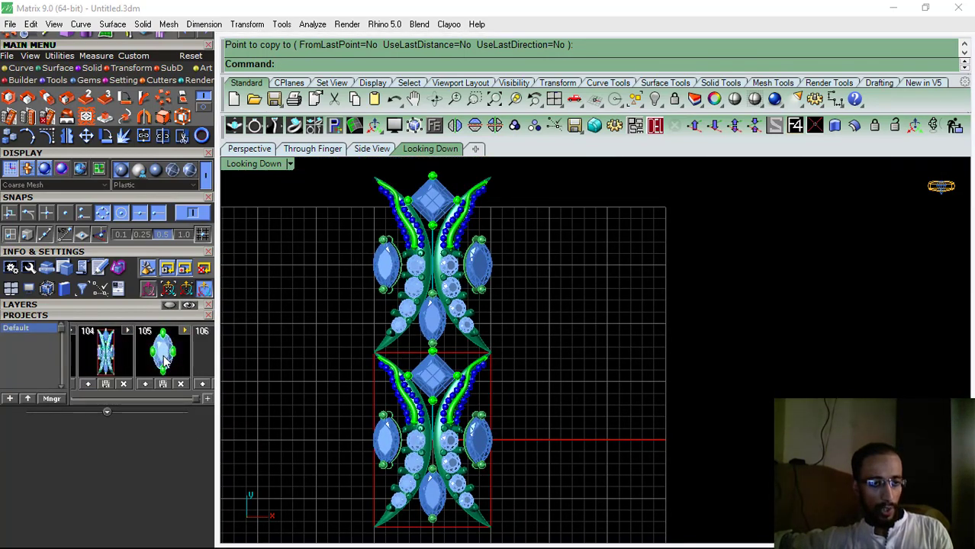
{"action": "left_click", "coordinate": [164, 363]}
{"action": "scroll", "coordinate": [477, 366], "scroll_direction": "up", "scroll_amount": 5}
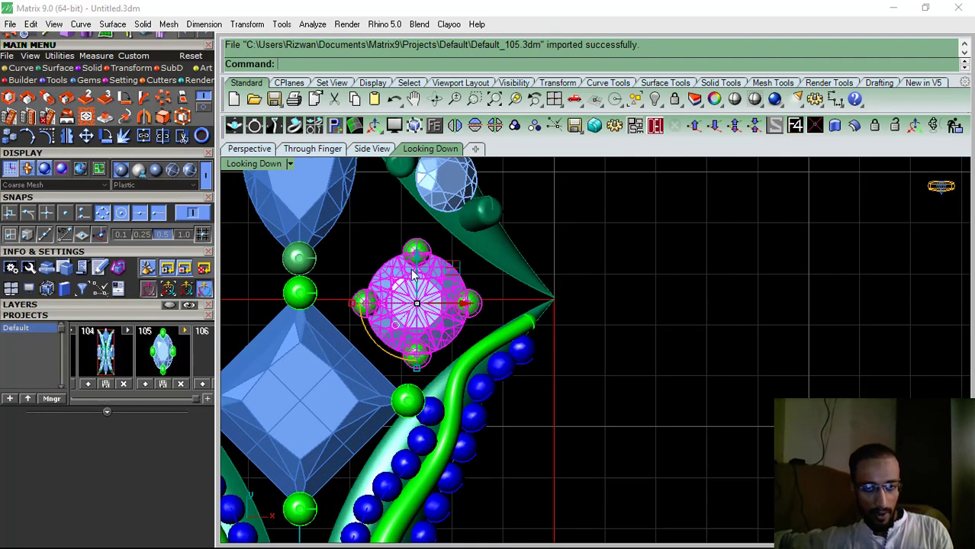
{"action": "left_click_drag", "start_coordinate": [418, 261], "coordinate": [425, 260]}
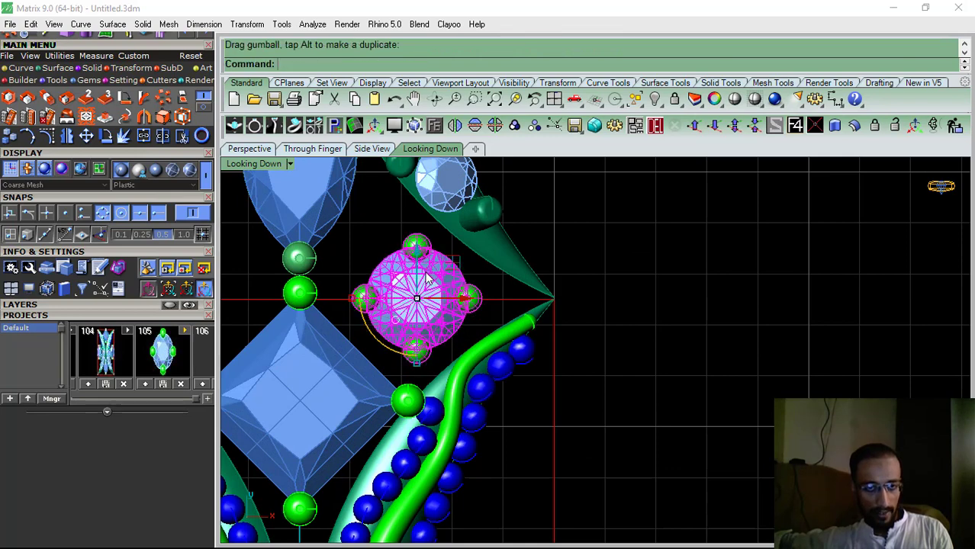
{"action": "left_click_drag", "start_coordinate": [349, 298], "coordinate": [338, 304]}
{"action": "left_click_drag", "start_coordinate": [418, 256], "coordinate": [418, 257]}
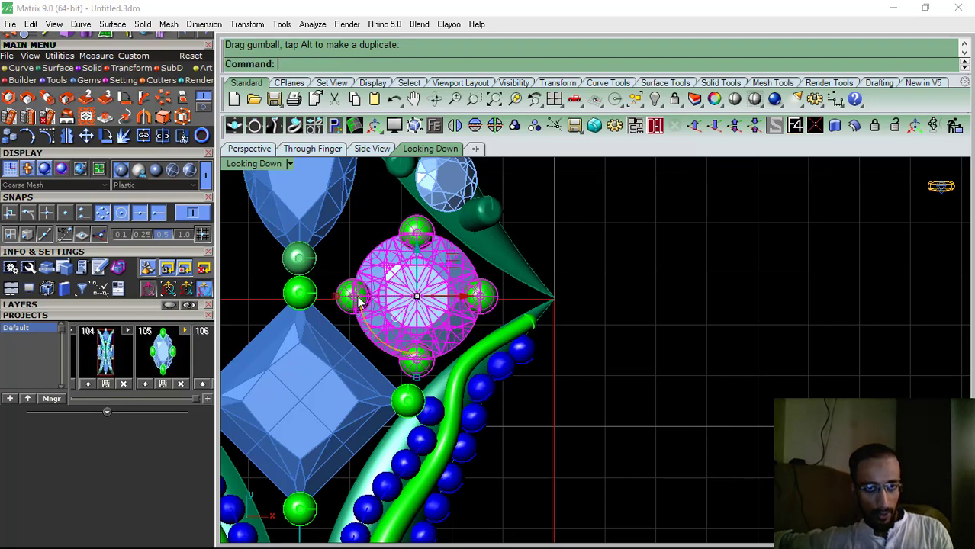
{"action": "left_click_drag", "start_coordinate": [339, 299], "coordinate": [348, 299]}
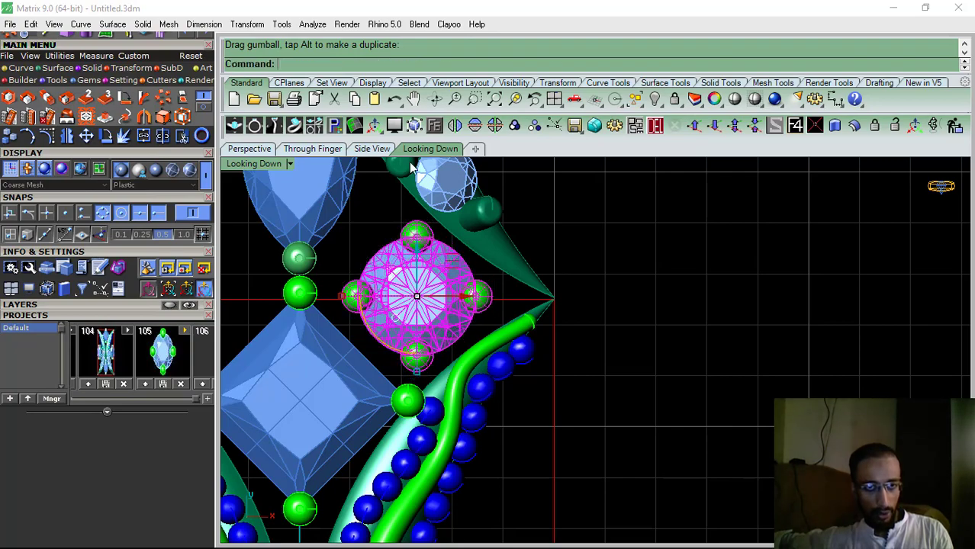
Raise the round setting slightly above the crescent tip in the Perspective view
{"action": "left_click", "coordinate": [254, 151]}
{"action": "right_click_drag", "start_coordinate": [635, 377], "coordinate": [596, 286]}
{"action": "scroll", "coordinate": [703, 312], "scroll_direction": "up", "scroll_amount": 5}
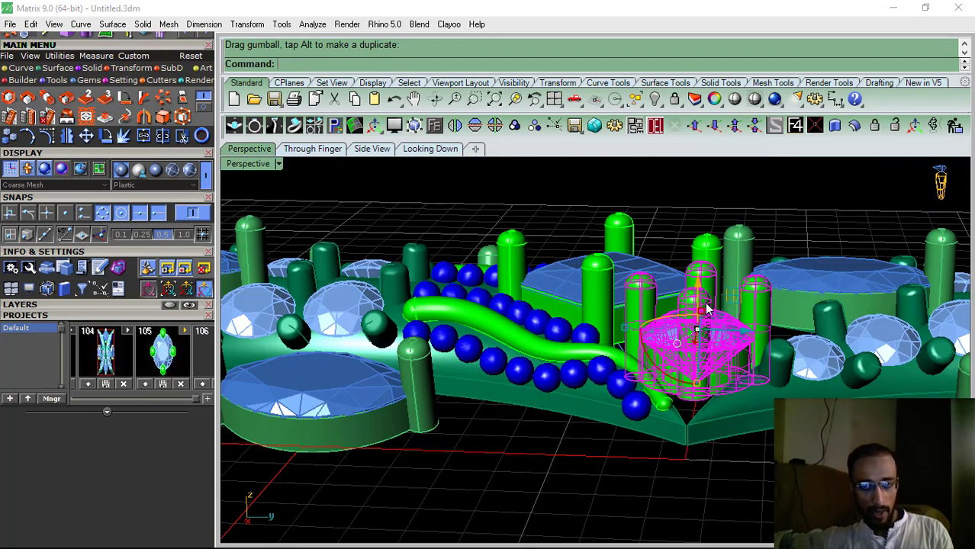
{"action": "left_click_drag", "start_coordinate": [702, 294], "coordinate": [702, 273]}
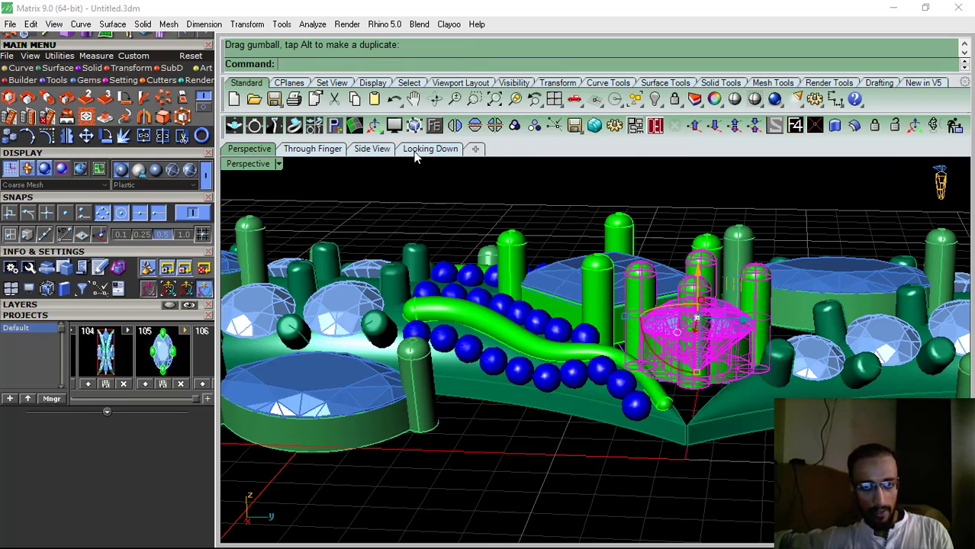
Mirror the round setting across the vertical axis in the Looking Down view, and delete the upper copy of the piece
{"action": "left_click", "coordinate": [427, 150]}
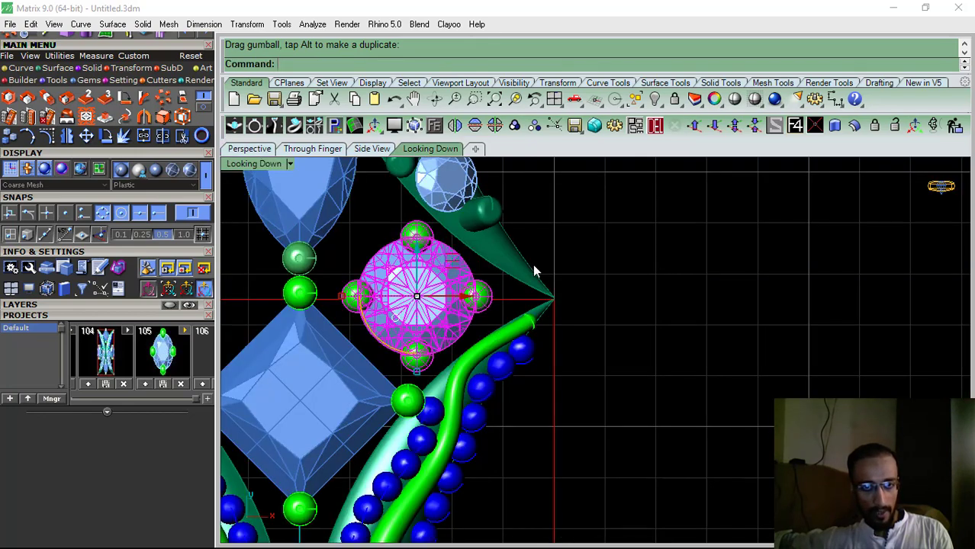
{"action": "left_click", "coordinate": [455, 126]}
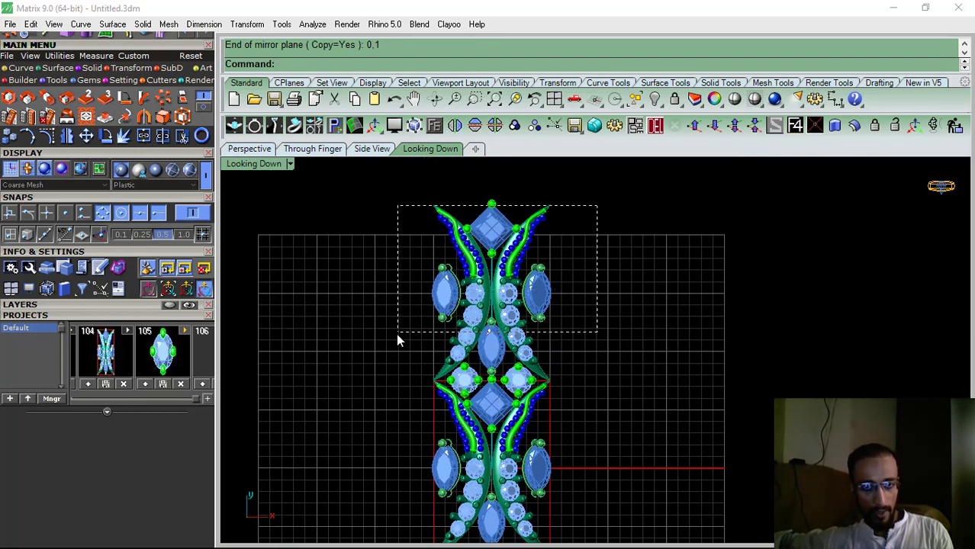
{"action": "left_click_drag", "start_coordinate": [397, 333], "coordinate": [397, 333]}
{"action": "left_click", "coordinate": [655, 126]}
Raise the princess-cut setting together with the lower central marquise setting in the Side View
{"action": "left_click", "coordinate": [372, 149]}
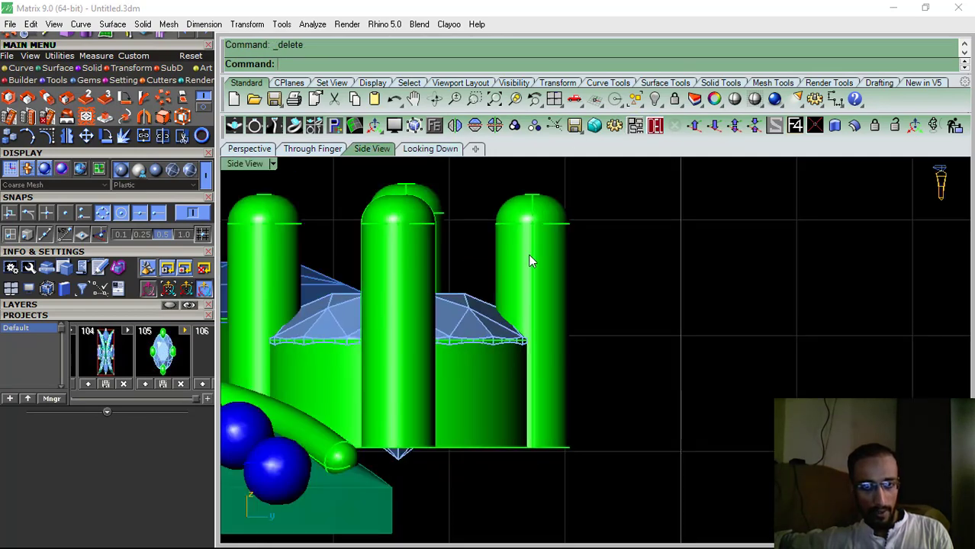
{"action": "scroll", "coordinate": [528, 259], "scroll_direction": "down", "scroll_amount": 4}
{"action": "left_click", "coordinate": [527, 298]}
{"action": "scroll", "coordinate": [526, 298], "scroll_direction": "down", "scroll_amount": 4}
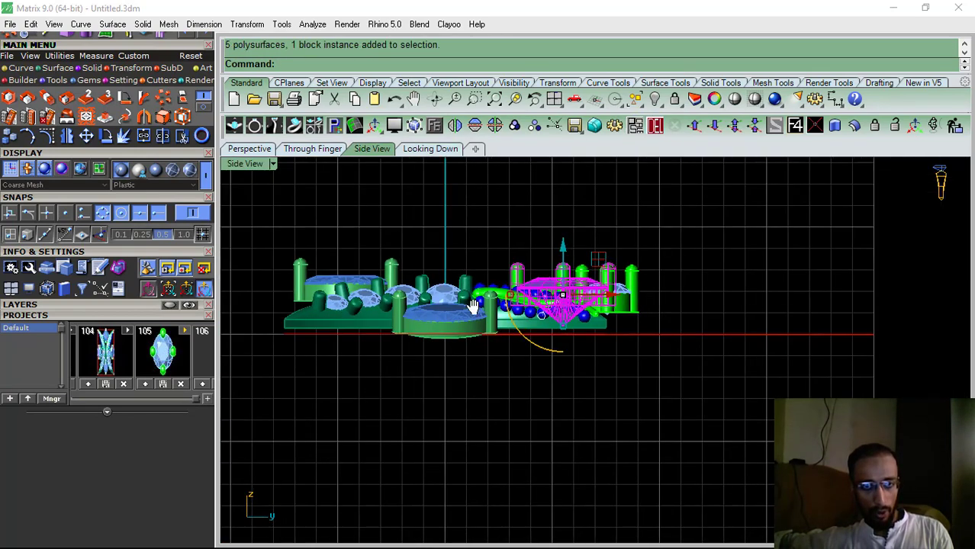
{"action": "scroll", "coordinate": [525, 302], "scroll_direction": "up", "scroll_amount": 2}
{"action": "left_click_drag", "start_coordinate": [518, 275], "coordinate": [521, 274]}
{"action": "left_click", "coordinate": [249, 149]}
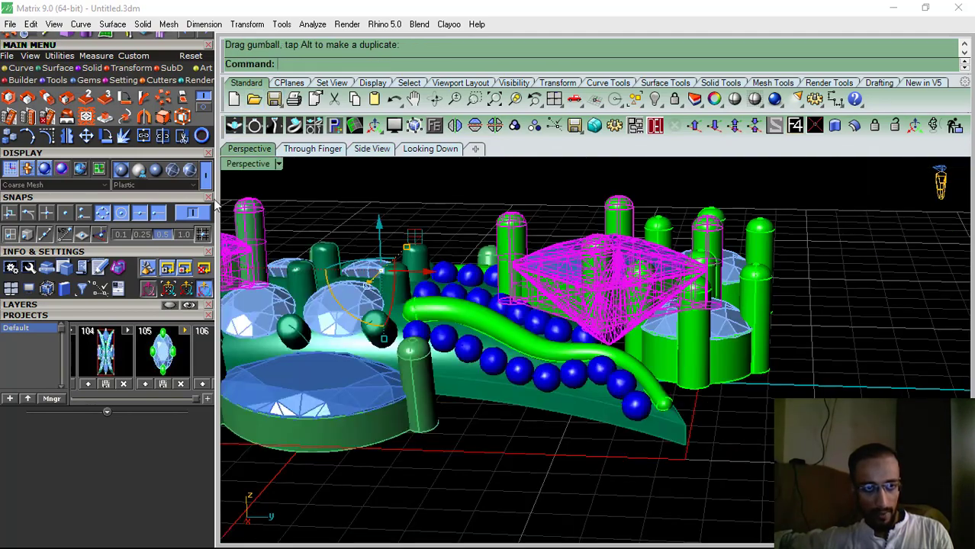
{"action": "left_click", "coordinate": [360, 197]}
Adjust the height of the two round settings together in the Perspective view, and return to the Looking Down view
{"action": "scroll", "coordinate": [616, 309], "scroll_direction": "down", "scroll_amount": 4}
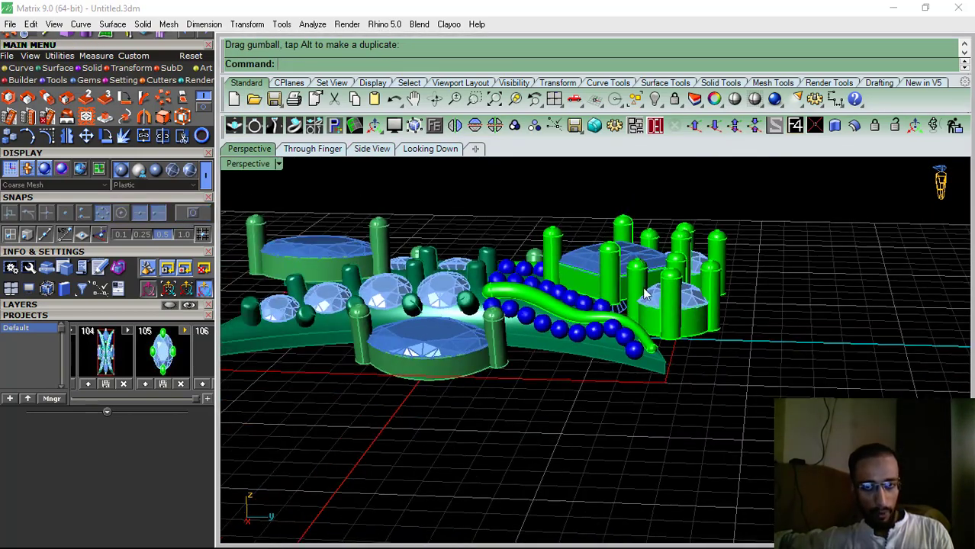
{"action": "right_click_drag", "start_coordinate": [616, 309], "coordinate": [650, 326]}
{"action": "scroll", "coordinate": [651, 326], "scroll_direction": "up", "scroll_amount": 2}
{"action": "left_click", "coordinate": [653, 321]}
{"action": "left_click", "coordinate": [758, 295], "text": "shift"}
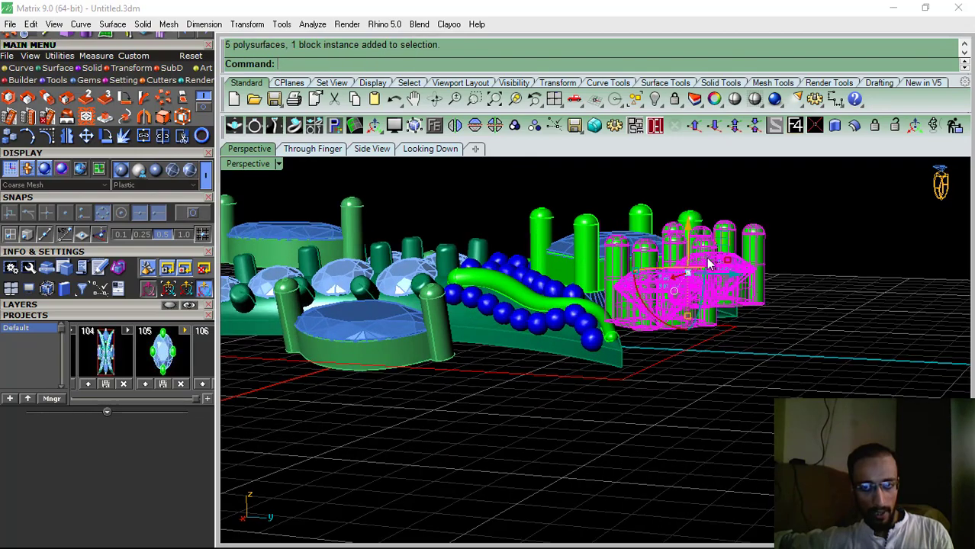
{"action": "left_click_drag", "start_coordinate": [688, 226], "coordinate": [691, 227]}
{"action": "left_click", "coordinate": [784, 278]}
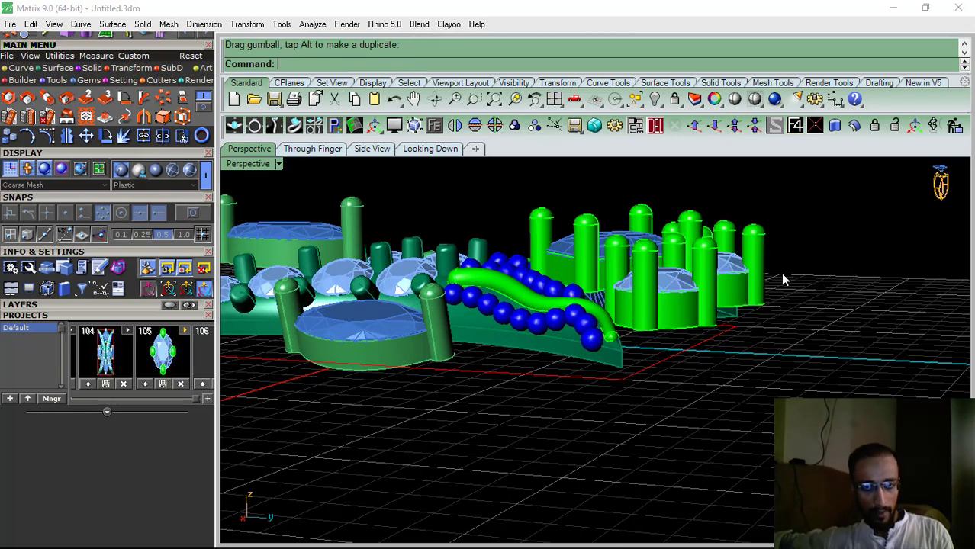
{"action": "right_click_drag", "start_coordinate": [508, 263], "coordinate": [557, 364]}
{"action": "scroll", "coordinate": [462, 326], "scroll_direction": "down", "scroll_amount": 5}
{"action": "left_click", "coordinate": [420, 148]}
{"action": "scroll", "coordinate": [543, 280], "scroll_direction": "down", "scroll_amount": 3}
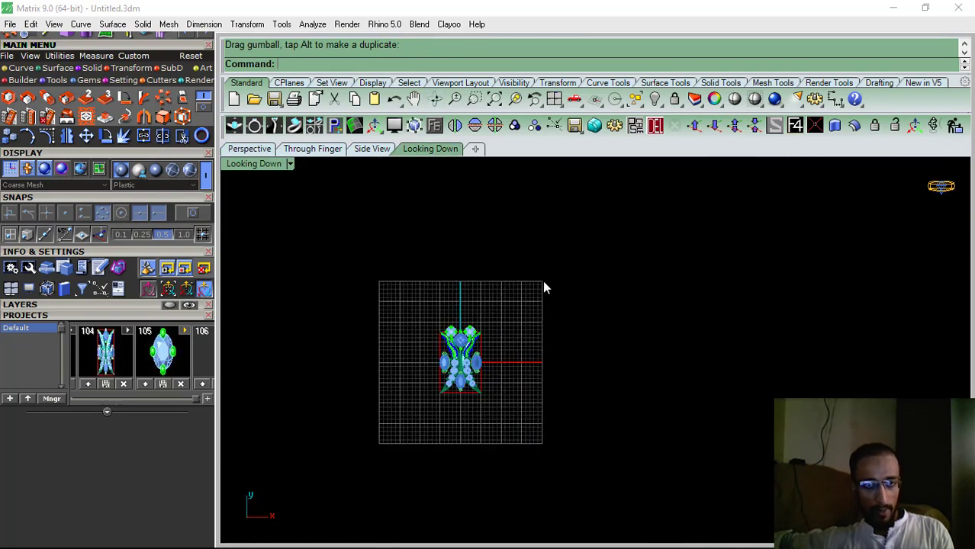
Copy the whole piece from the origin to directly above itself in the Looking Down view, so the two meet end to end
{"action": "left_click_drag", "start_coordinate": [543, 280], "coordinate": [379, 445]}
{"action": "left_click", "coordinate": [7, 139]}
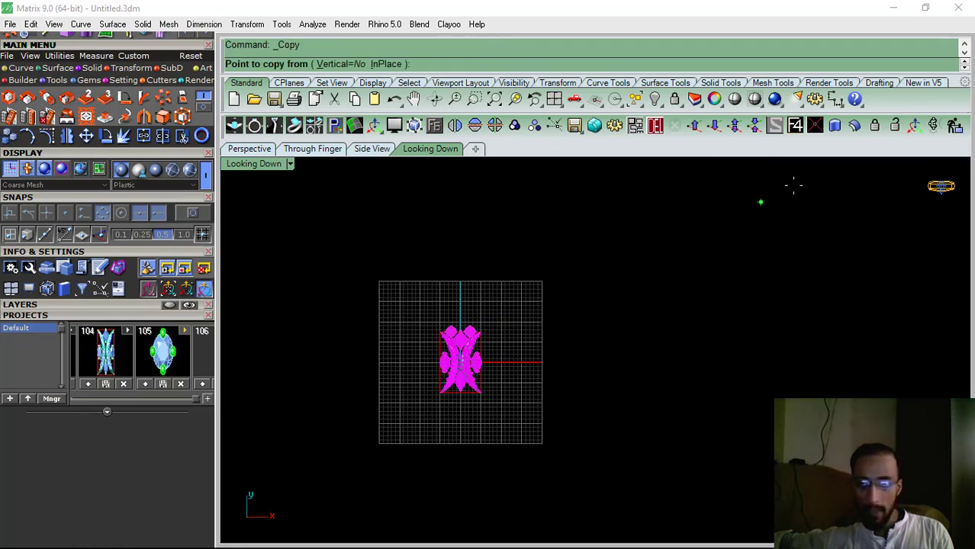
{"action": "left_click", "coordinate": [810, 128]}
{"action": "scroll", "coordinate": [482, 278], "scroll_direction": "up", "scroll_amount": 9}
{"action": "right_click_drag", "start_coordinate": [393, 327], "coordinate": [484, 267]}
{"action": "scroll", "coordinate": [482, 279], "scroll_direction": "up", "scroll_amount": 2}
{"action": "scroll", "coordinate": [479, 278], "scroll_direction": "up", "scroll_amount": 3}
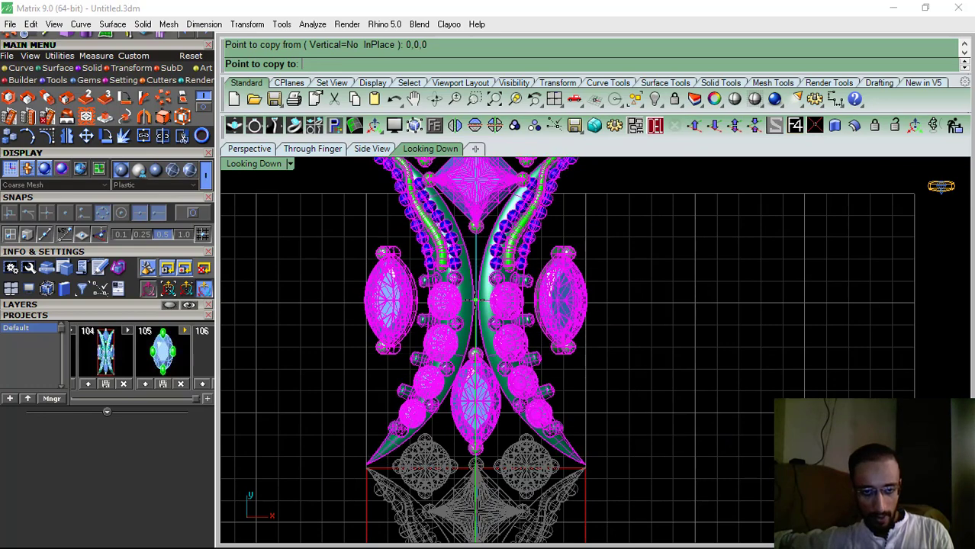
{"action": "left_click", "coordinate": [475, 301]}
{"action": "right_click", "coordinate": [539, 327]}
{"action": "scroll", "coordinate": [504, 340], "scroll_direction": "down", "scroll_amount": 8}
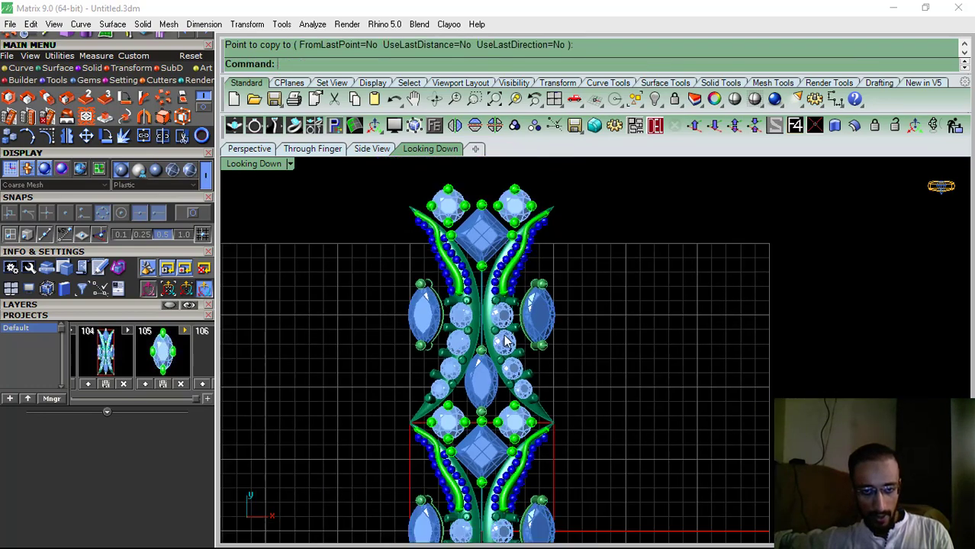
Shift the two round settings at the joint slightly upward together, toward the lower marquise of the adjoining copy
{"action": "right_click_drag", "start_coordinate": [570, 382], "coordinate": [554, 360]}
{"action": "scroll", "coordinate": [554, 360], "scroll_direction": "up", "scroll_amount": 6}
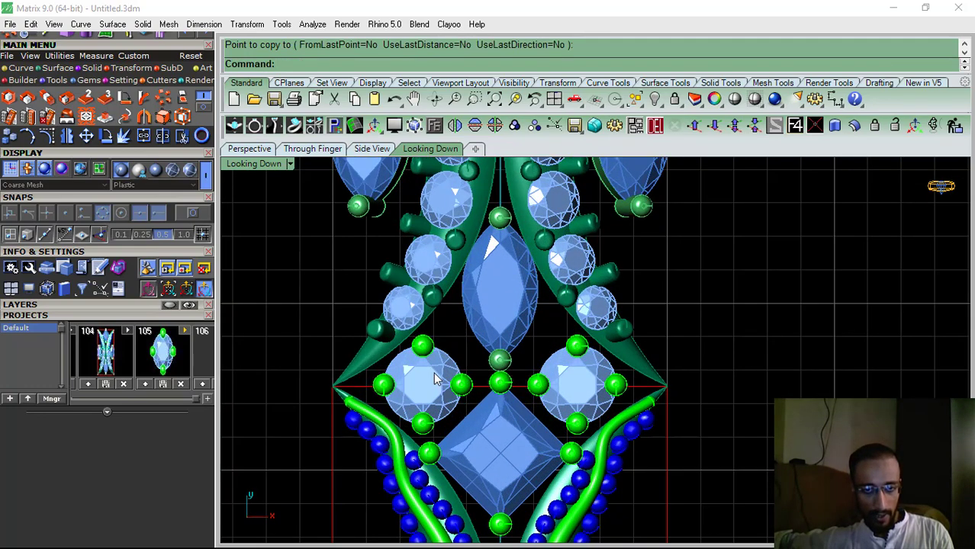
{"action": "left_click", "coordinate": [433, 380]}
{"action": "left_click", "coordinate": [601, 405], "text": "shift"}
{"action": "scroll", "coordinate": [498, 366], "scroll_direction": "up", "scroll_amount": 3}
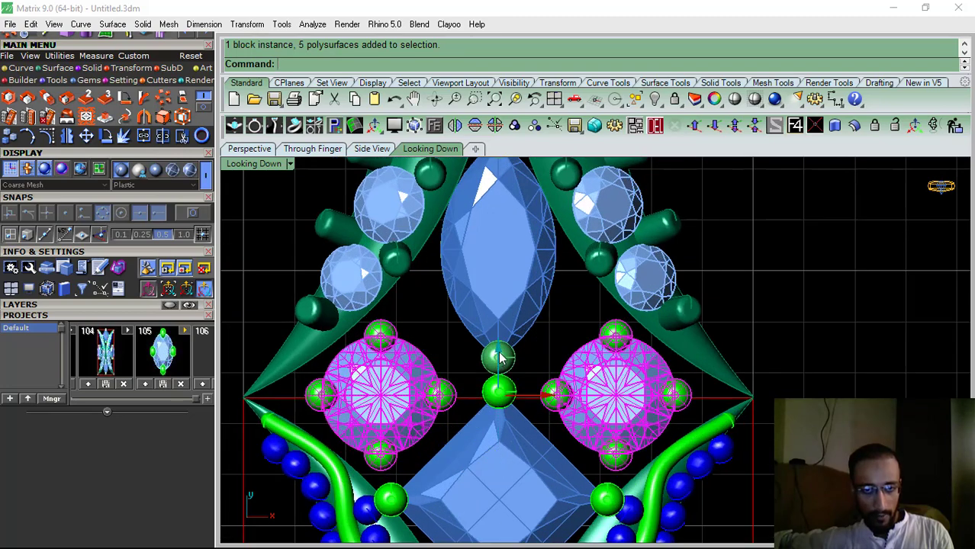
{"action": "left_click_drag", "start_coordinate": [500, 357], "coordinate": [504, 355]}
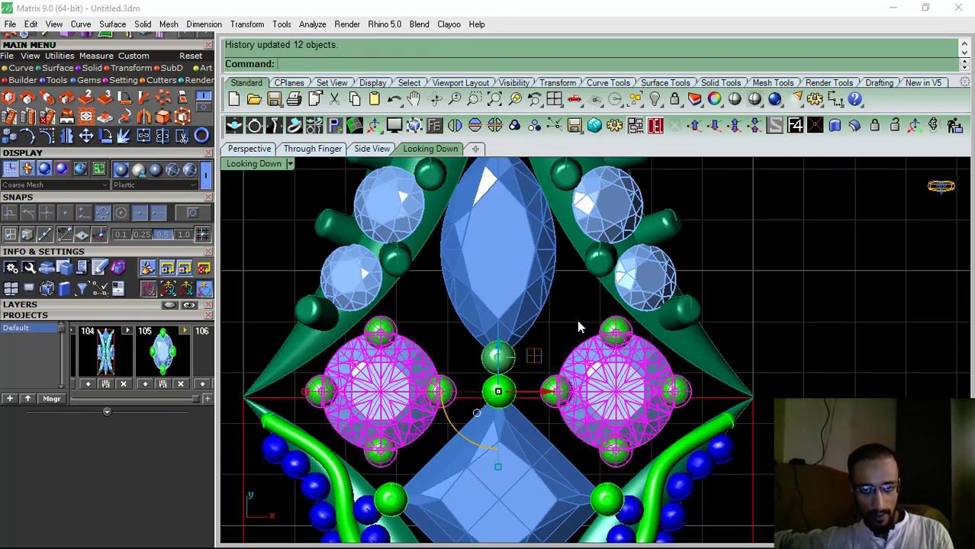
{"action": "left_click", "coordinate": [571, 325]}
{"action": "scroll", "coordinate": [468, 341], "scroll_direction": "down", "scroll_amount": 9}
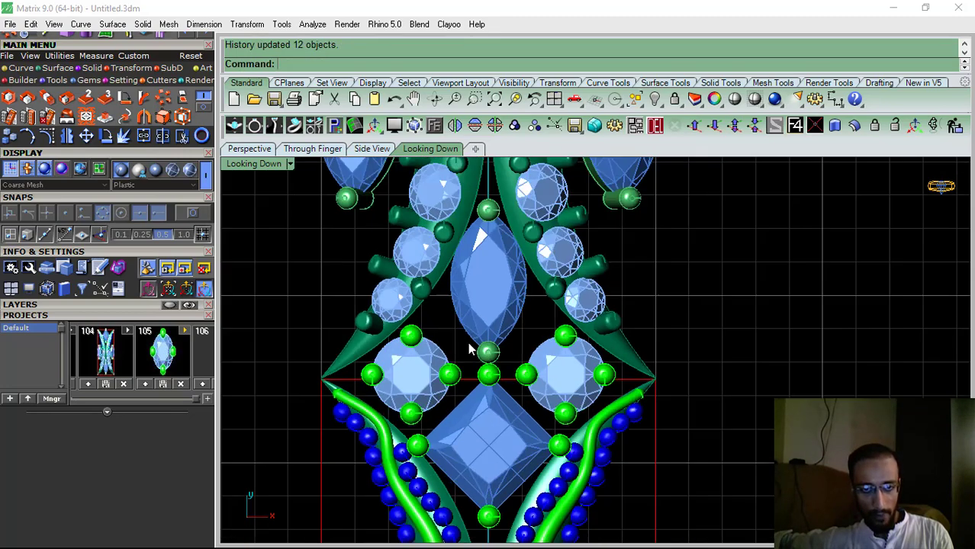
{"action": "right_click_drag", "start_coordinate": [555, 357], "coordinate": [553, 364]}
Delete the upper copy of the piece
{"action": "scroll", "coordinate": [519, 343], "scroll_direction": "down", "scroll_amount": 4}
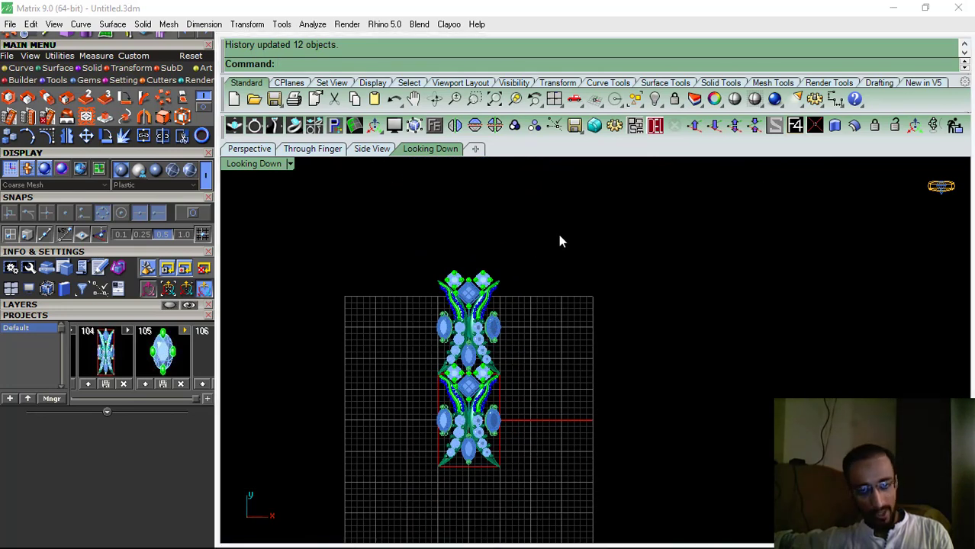
{"action": "left_click_drag", "start_coordinate": [382, 347], "coordinate": [383, 349]}
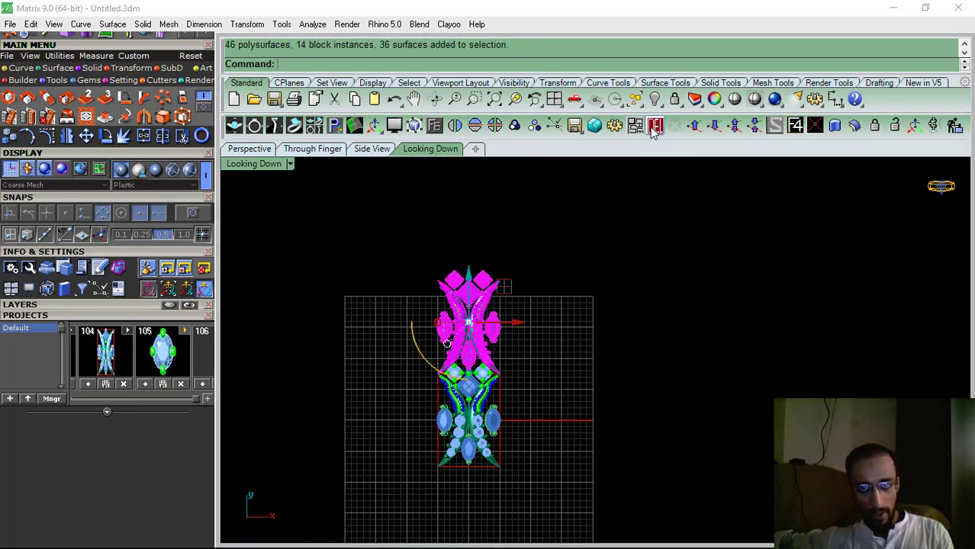
{"action": "key", "text": "Delete"}
{"action": "right_click_drag", "start_coordinate": [264, 493], "coordinate": [318, 461]}
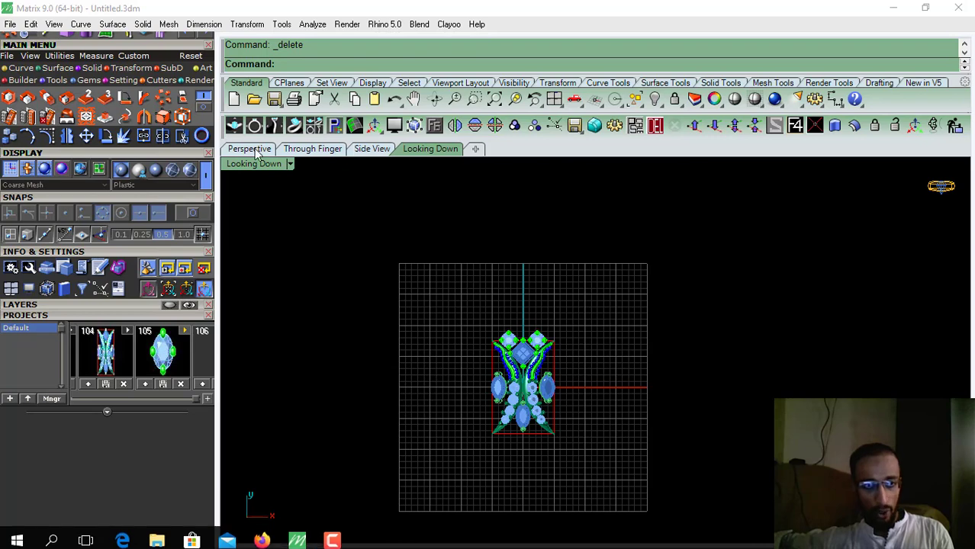
In the Perspective view, reassign the metal of the two round settings from layer User 02 to Metal 01, excluding the pipes and princess-cut setting
{"action": "left_click", "coordinate": [252, 149]}
{"action": "left_click", "coordinate": [115, 304]}
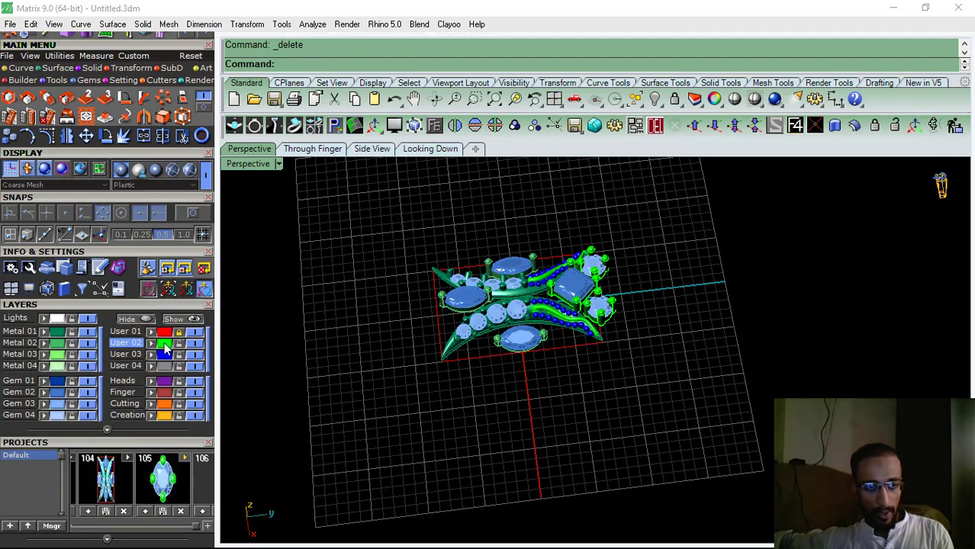
{"action": "left_click", "coordinate": [164, 347]}
{"action": "scroll", "coordinate": [552, 203], "scroll_direction": "up", "scroll_amount": 3}
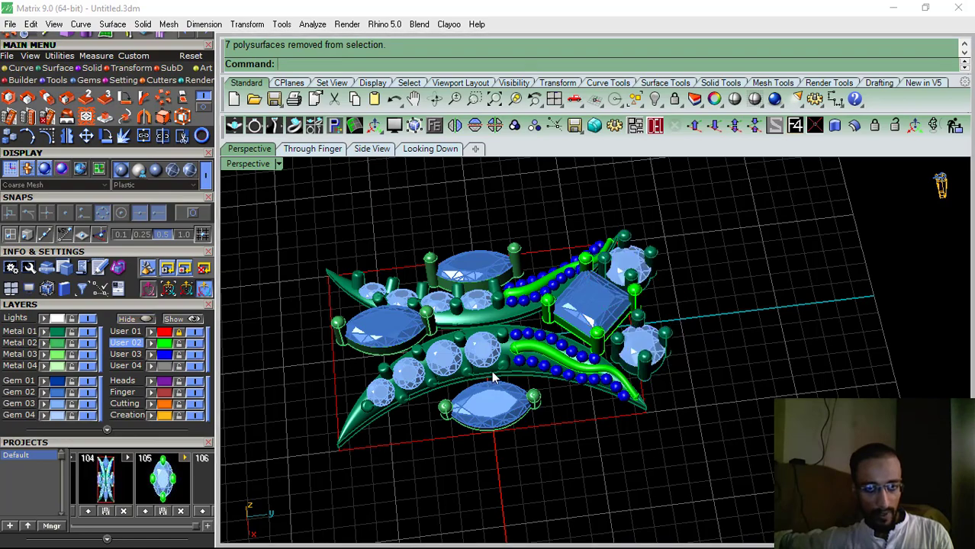
{"action": "right_click_drag", "start_coordinate": [491, 371], "coordinate": [488, 321]}
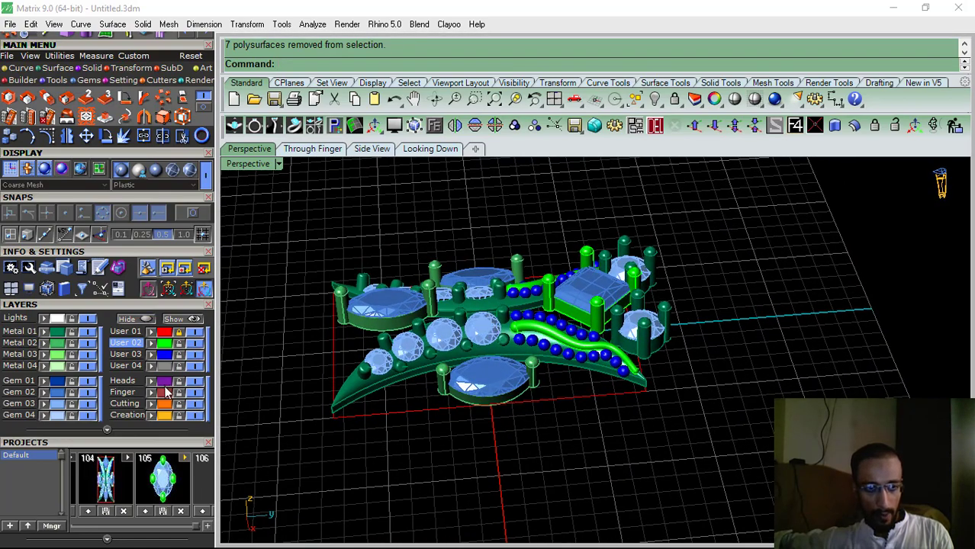
Reassign the metal of the princess-cut setting and the three marquise settings to layer Metal 01, leaving the wavy pipes on User 02
{"action": "left_click", "coordinate": [162, 347]}
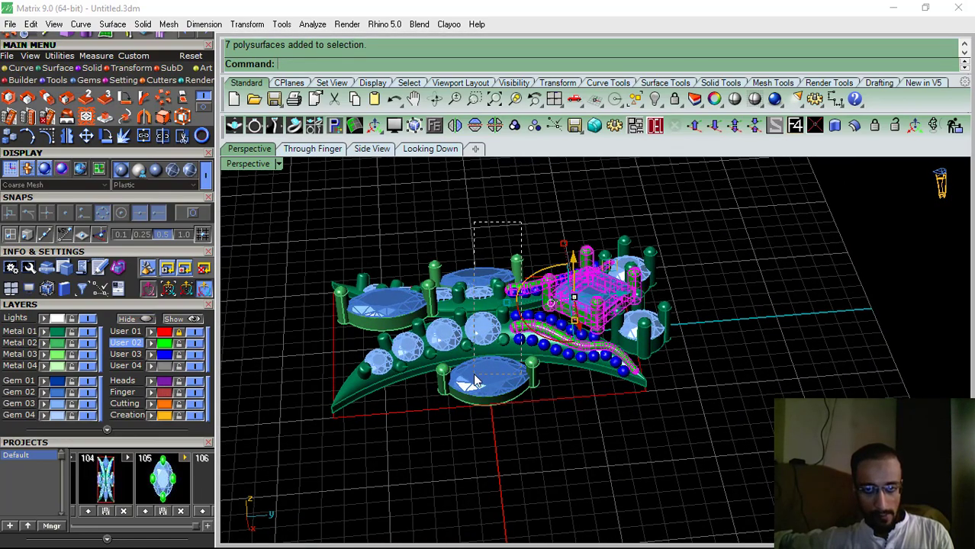
{"action": "left_click_drag", "start_coordinate": [474, 375], "coordinate": [473, 374], "text": "ctrl"}
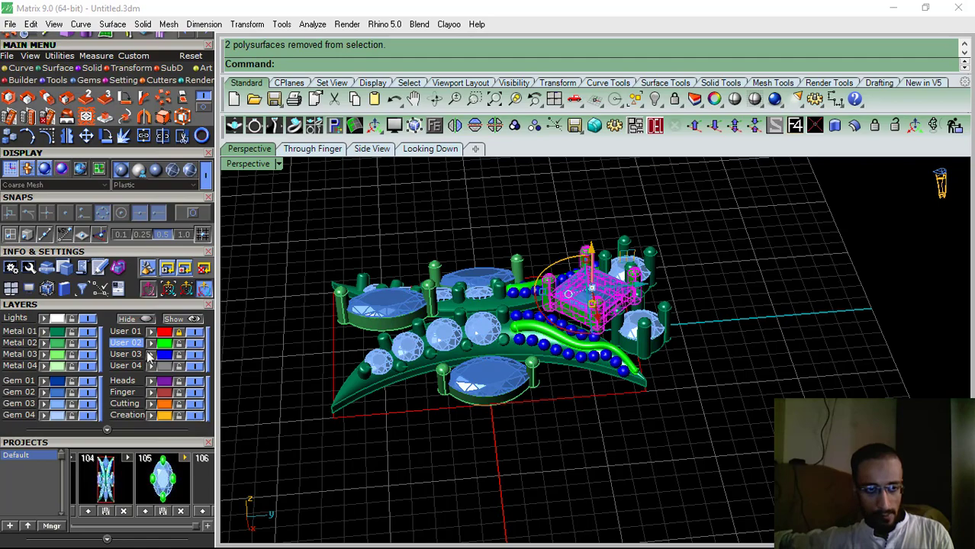
{"action": "left_click", "coordinate": [57, 344]}
{"action": "left_click", "coordinate": [44, 332]}
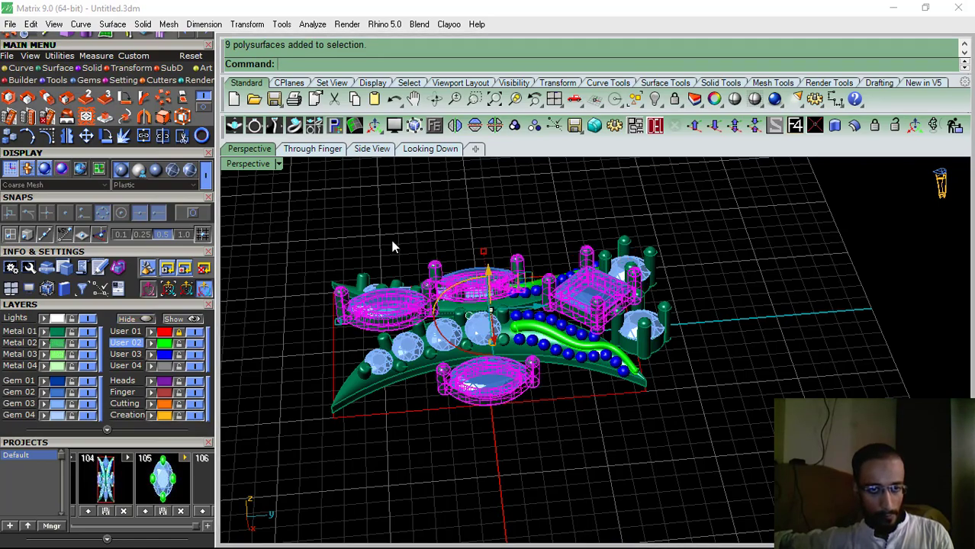
{"action": "left_click", "coordinate": [390, 237]}
{"action": "right_click_drag", "start_coordinate": [450, 290], "coordinate": [554, 357]}
{"action": "right_click_drag", "start_coordinate": [514, 307], "coordinate": [675, 332]}
{"action": "left_click", "coordinate": [123, 306]}
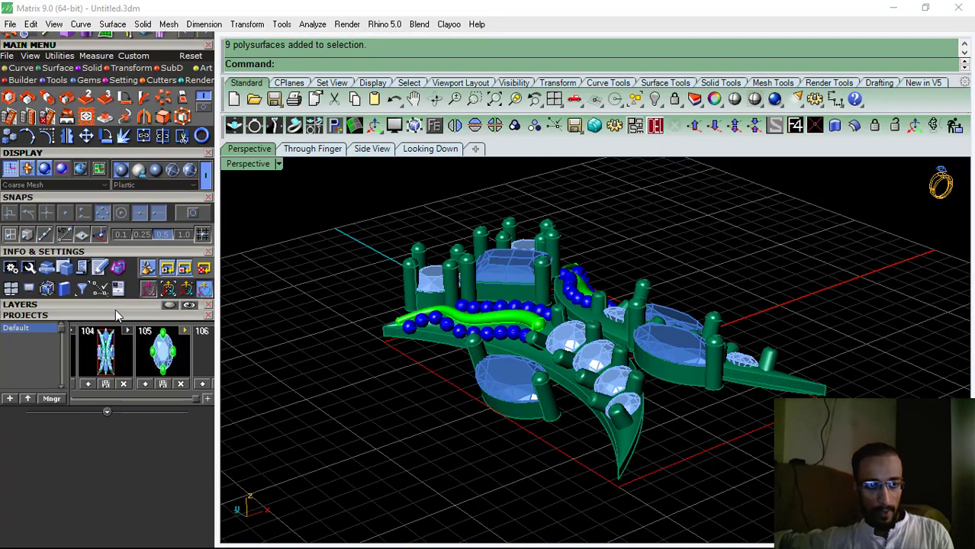
{"action": "left_click", "coordinate": [118, 315]}
Raise the two outer marquise settings slightly together in the Perspective view
{"action": "right_click_drag", "start_coordinate": [447, 377], "coordinate": [540, 284]}
{"action": "scroll", "coordinate": [537, 281], "scroll_direction": "up", "scroll_amount": 7}
{"action": "left_click", "coordinate": [535, 287]}
{"action": "right_click_drag", "start_coordinate": [916, 301], "coordinate": [618, 330], "text": "shift"}
{"action": "left_click", "coordinate": [618, 330], "text": "shift"}
{"action": "right_click_drag", "start_coordinate": [457, 340], "coordinate": [636, 302]}
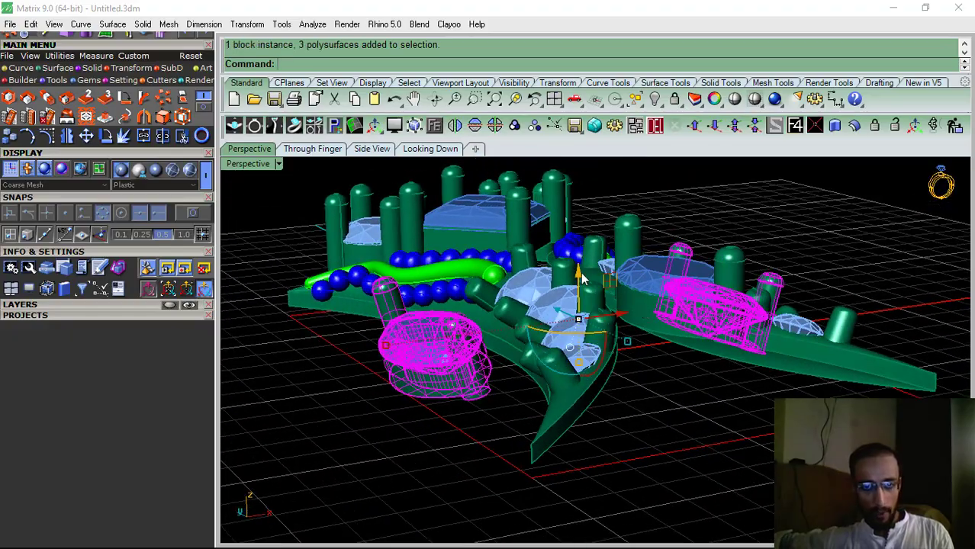
{"action": "left_click_drag", "start_coordinate": [582, 272], "coordinate": [584, 260]}
{"action": "left_click", "coordinate": [797, 211]}
Lower the central marquise setting between the crescents' lower ends slightly
{"action": "right_click_drag", "start_coordinate": [641, 278], "coordinate": [791, 224]}
{"action": "scroll", "coordinate": [547, 381], "scroll_direction": "down", "scroll_amount": 8}
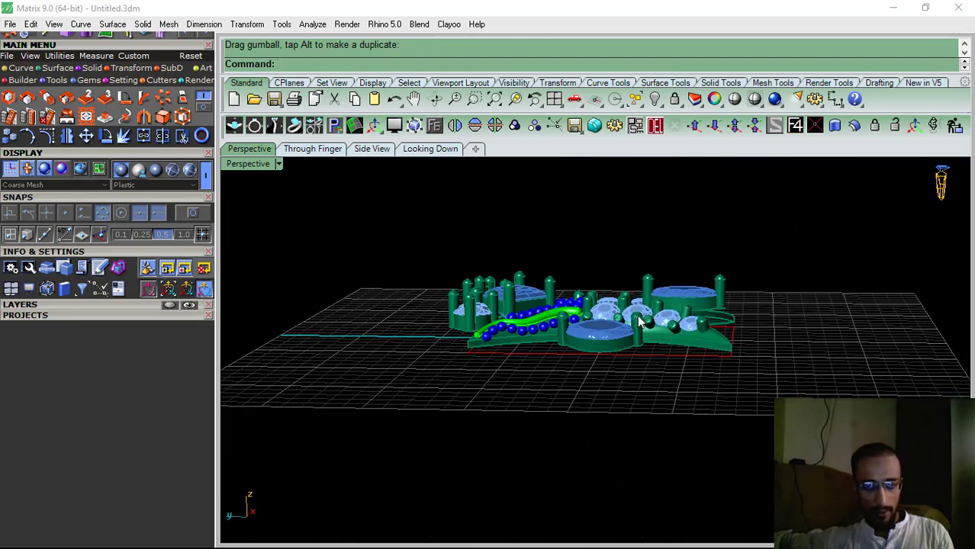
{"action": "scroll", "coordinate": [641, 320], "scroll_direction": "up", "scroll_amount": 5}
{"action": "left_click", "coordinate": [732, 276]}
{"action": "left_click_drag", "start_coordinate": [731, 229], "coordinate": [731, 232]}
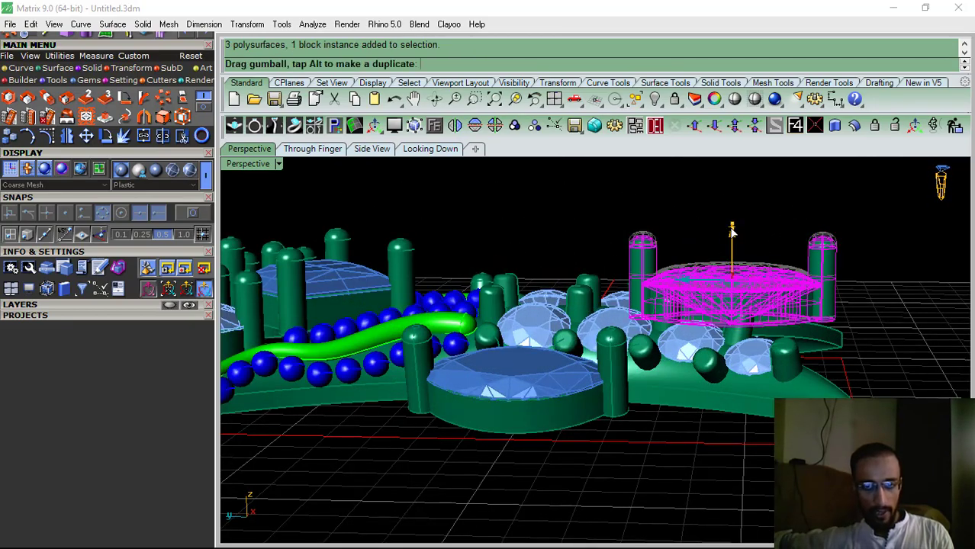
Raise the rear marquise gem setting and the square gem setting vertically together with their prongs
{"action": "left_click", "coordinate": [736, 211]}
{"action": "scroll", "coordinate": [744, 255], "scroll_direction": "down", "scroll_amount": 4}
{"action": "scroll", "coordinate": [444, 278], "scroll_direction": "up", "scroll_amount": 2}
{"action": "left_click", "coordinate": [463, 263]}
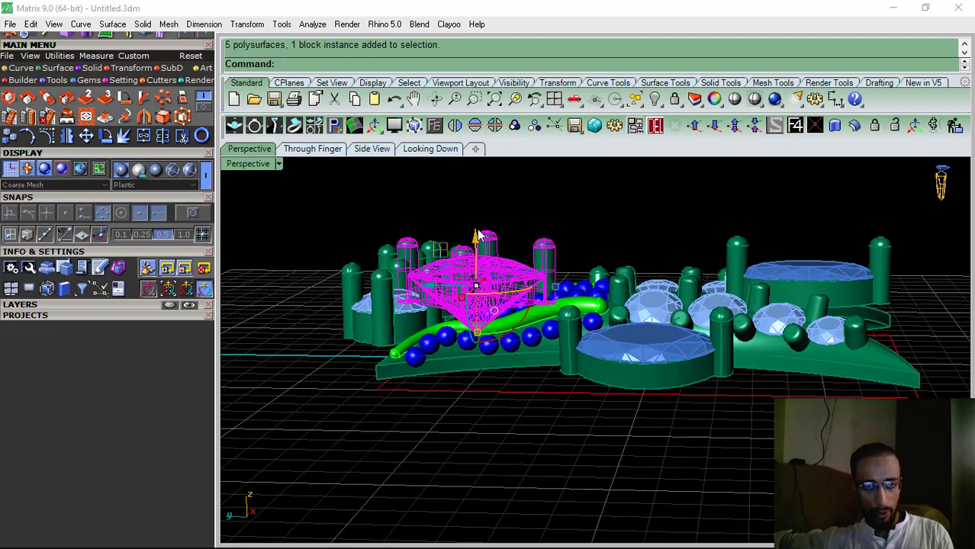
{"action": "left_click_drag", "start_coordinate": [477, 232], "coordinate": [476, 222]}
{"action": "left_click", "coordinate": [678, 200]}
{"action": "right_click_drag", "start_coordinate": [580, 273], "coordinate": [624, 301]}
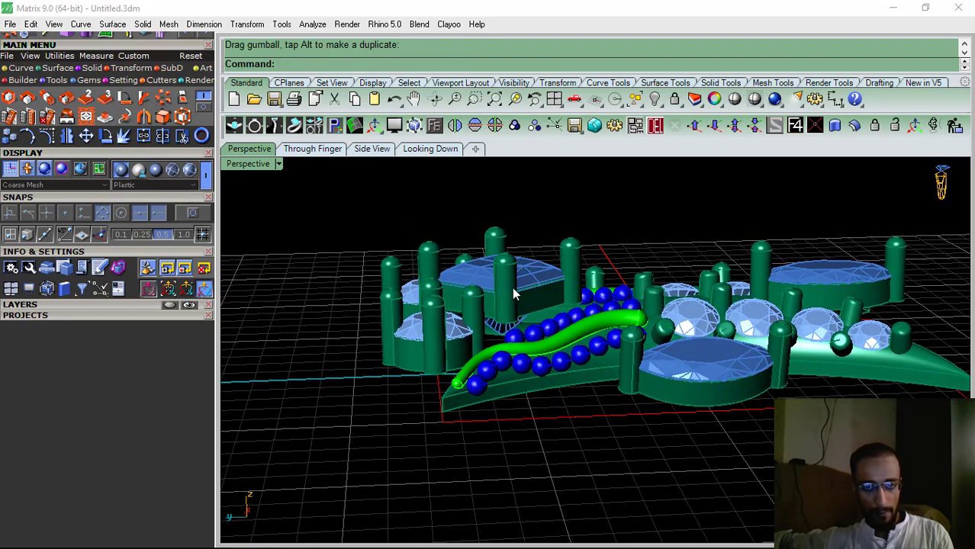
Lower the square gem alone in two small vertical moves so it sits deeper between its prongs
{"action": "scroll", "coordinate": [513, 293], "scroll_direction": "up", "scroll_amount": 3}
{"action": "left_click", "coordinate": [513, 244]}
{"action": "left_click_drag", "start_coordinate": [498, 239], "coordinate": [496, 245]}
{"action": "key", "text": "Escape"}
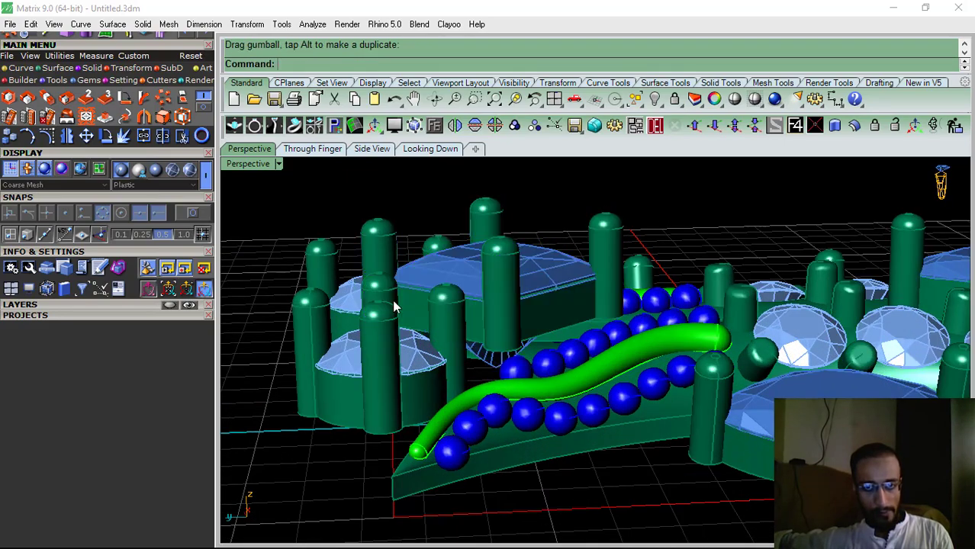
{"action": "scroll", "coordinate": [394, 305], "scroll_direction": "down", "scroll_amount": 4}
{"action": "right_click_drag", "start_coordinate": [412, 321], "coordinate": [510, 473]}
{"action": "right_click_drag", "start_coordinate": [530, 378], "coordinate": [510, 375], "text": "shift"}
{"action": "scroll", "coordinate": [41, 386], "scroll_direction": "up", "scroll_amount": 2}
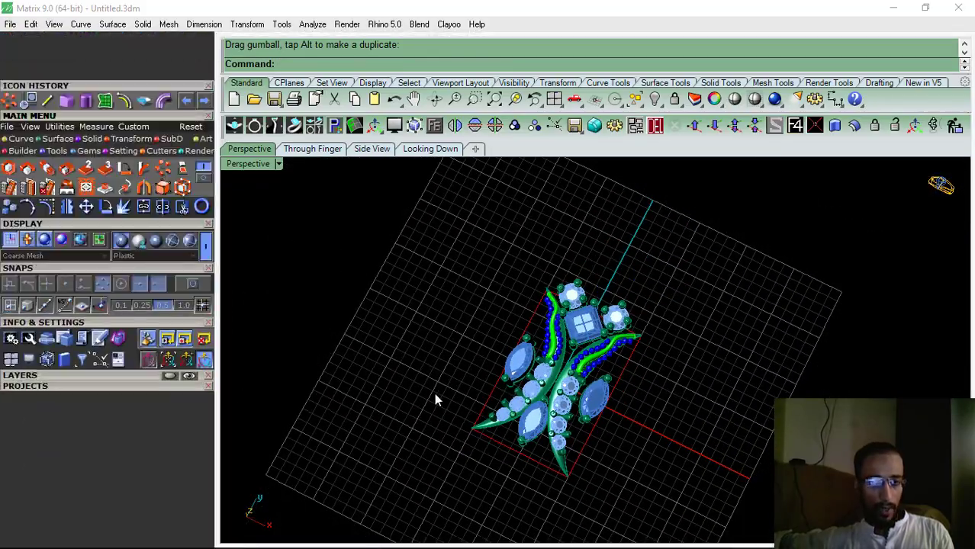
{"action": "right_click_drag", "start_coordinate": [435, 395], "coordinate": [488, 305]}
{"action": "scroll", "coordinate": [481, 283], "scroll_direction": "up", "scroll_amount": 5}
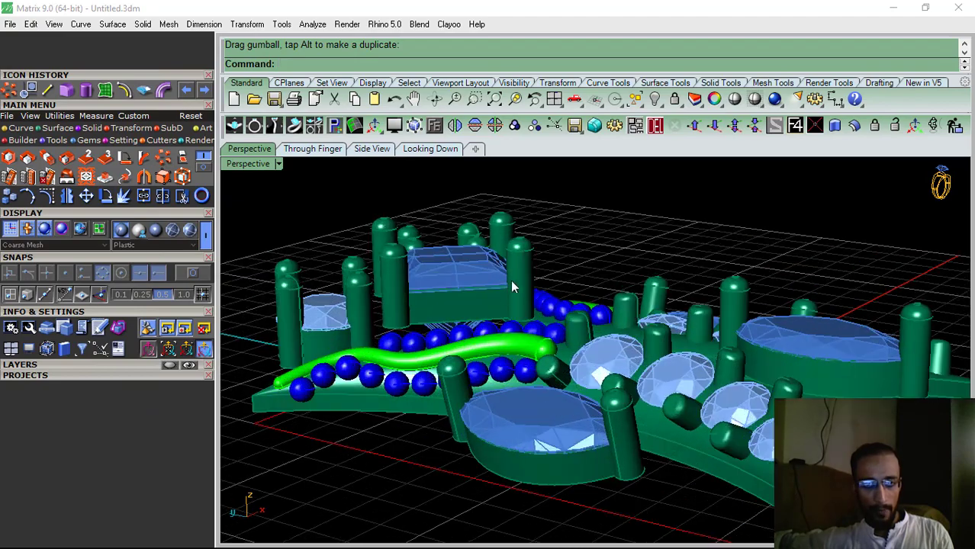
{"action": "left_click", "coordinate": [473, 265]}
{"action": "left_click_drag", "start_coordinate": [452, 238], "coordinate": [453, 246]}
{"action": "key", "text": "Escape"}
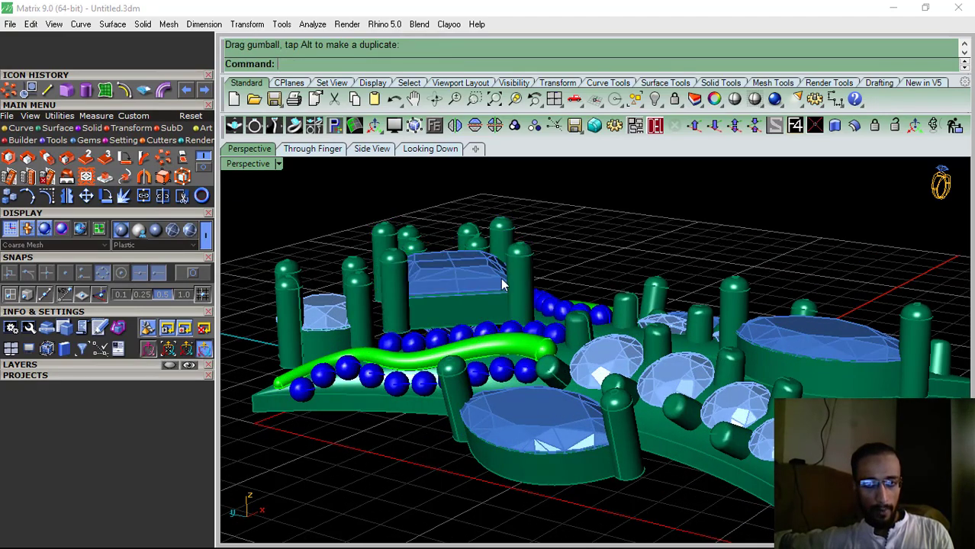
Start duplicating edges, picking the bottom edge of the round gem's bezel and one long lower edge of the adjoining leaf band
{"action": "scroll", "coordinate": [546, 294], "scroll_direction": "down", "scroll_amount": 4}
{"action": "right_click_drag", "start_coordinate": [583, 305], "coordinate": [480, 416]}
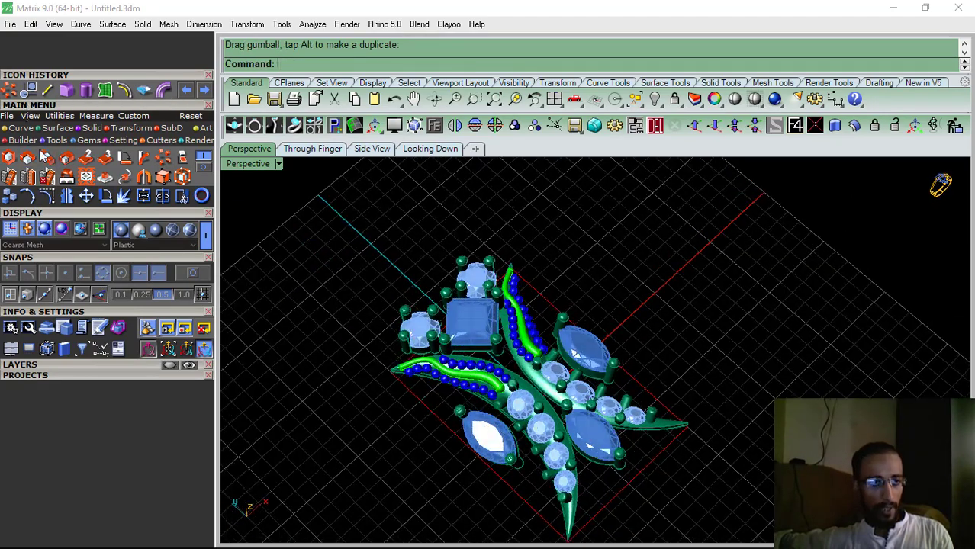
{"action": "scroll", "coordinate": [492, 320], "scroll_direction": "down", "scroll_amount": 3}
{"action": "right_click_drag", "start_coordinate": [503, 326], "coordinate": [499, 301]}
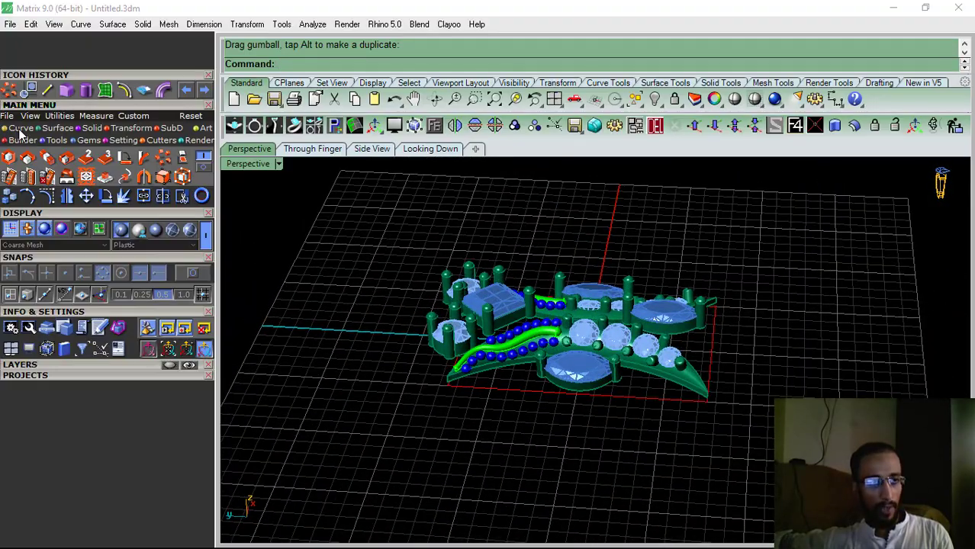
{"action": "left_click", "coordinate": [19, 129]}
{"action": "left_click", "coordinate": [205, 174]}
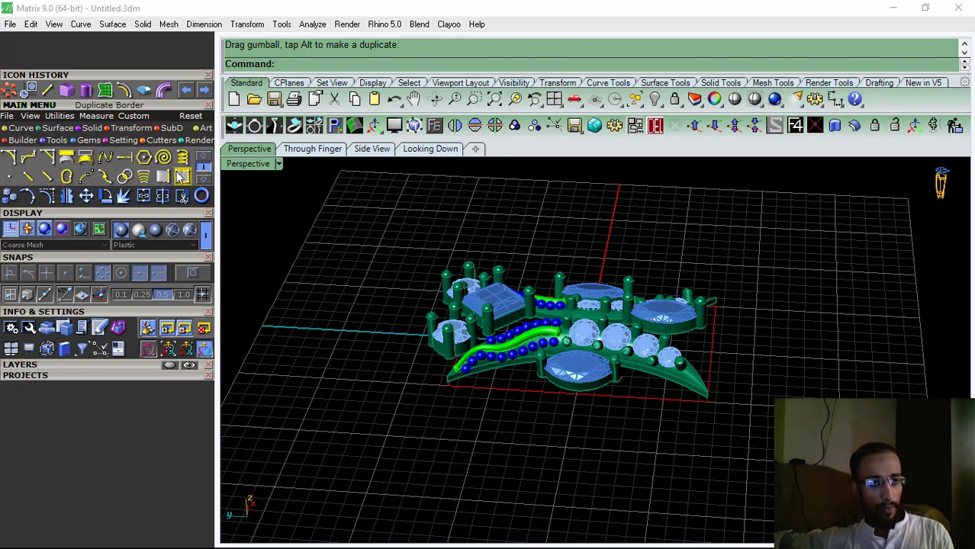
{"action": "left_click", "coordinate": [163, 176]}
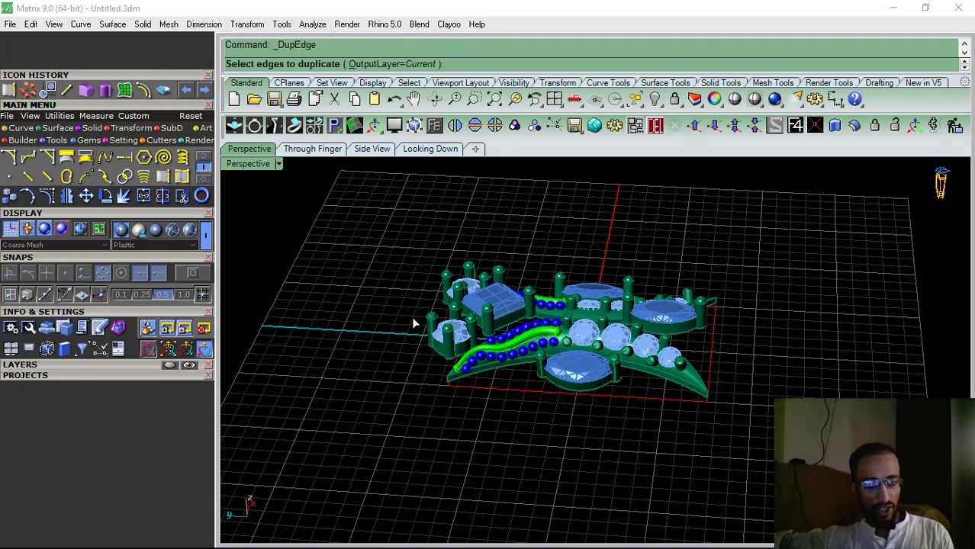
{"action": "scroll", "coordinate": [413, 324], "scroll_direction": "up", "scroll_amount": 5}
{"action": "left_click", "coordinate": [444, 383]}
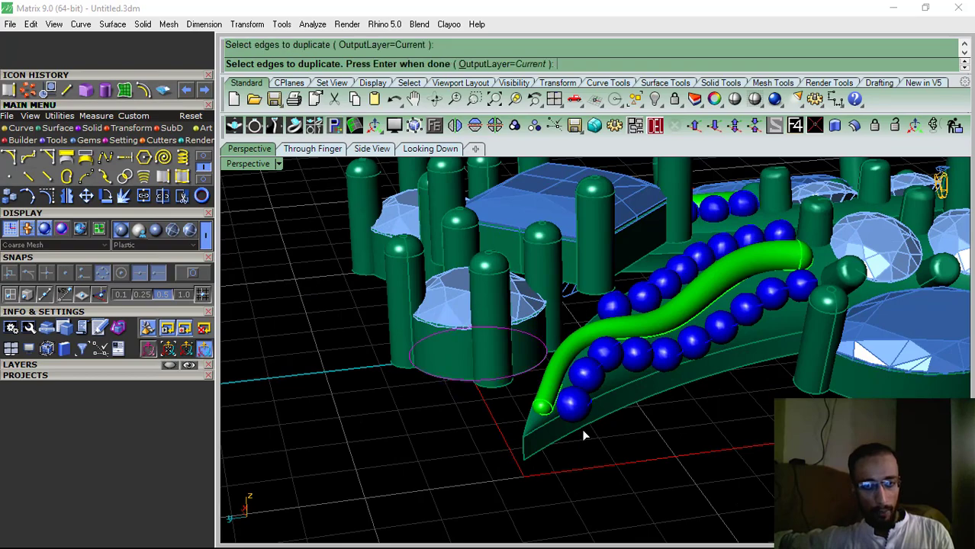
{"action": "left_click", "coordinate": [627, 388]}
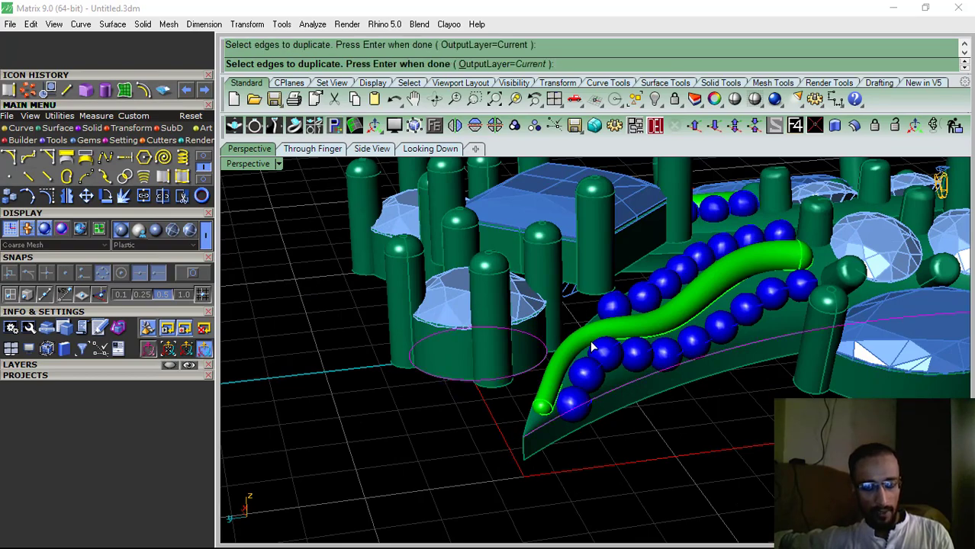
Add the leaf band's other edge and the needed marquise and square bezel edges of the same half, and finish the edge duplication
{"action": "scroll", "coordinate": [589, 341], "scroll_direction": "down", "scroll_amount": 6}
{"action": "right_click_drag", "start_coordinate": [589, 340], "coordinate": [642, 395]}
{"action": "scroll", "coordinate": [642, 395], "scroll_direction": "up", "scroll_amount": 6}
{"action": "scroll", "coordinate": [635, 334], "scroll_direction": "down", "scroll_amount": 6}
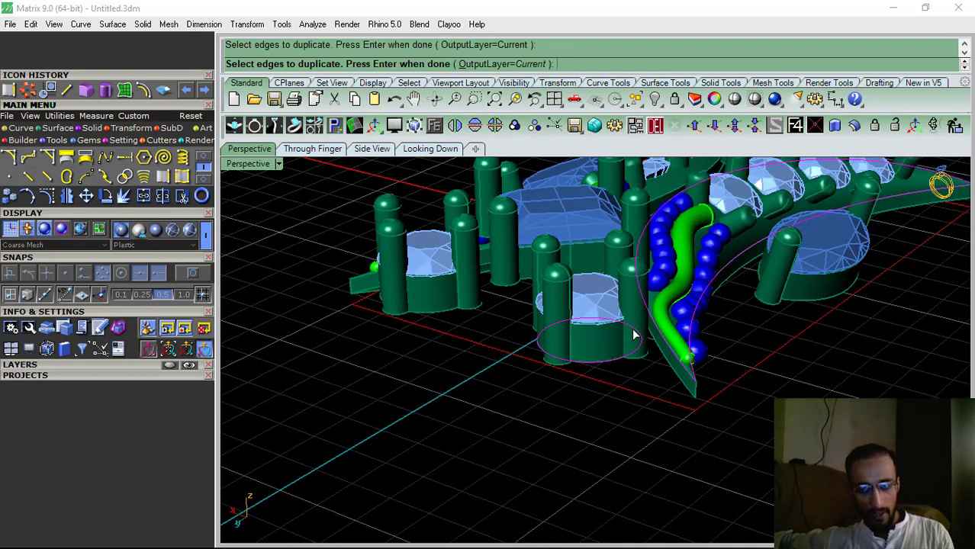
{"action": "right_click_drag", "start_coordinate": [635, 333], "coordinate": [725, 374]}
{"action": "scroll", "coordinate": [623, 317], "scroll_direction": "up", "scroll_amount": 7}
{"action": "scroll", "coordinate": [592, 343], "scroll_direction": "down", "scroll_amount": 4}
{"action": "scroll", "coordinate": [707, 324], "scroll_direction": "up", "scroll_amount": 8}
{"action": "scroll", "coordinate": [514, 402], "scroll_direction": "down", "scroll_amount": 8}
{"action": "right_click_drag", "start_coordinate": [514, 402], "coordinate": [574, 367]}
{"action": "scroll", "coordinate": [653, 353], "scroll_direction": "down", "scroll_amount": 8}
{"action": "scroll", "coordinate": [575, 367], "scroll_direction": "up", "scroll_amount": 5}
{"action": "scroll", "coordinate": [574, 375], "scroll_direction": "down", "scroll_amount": 5}
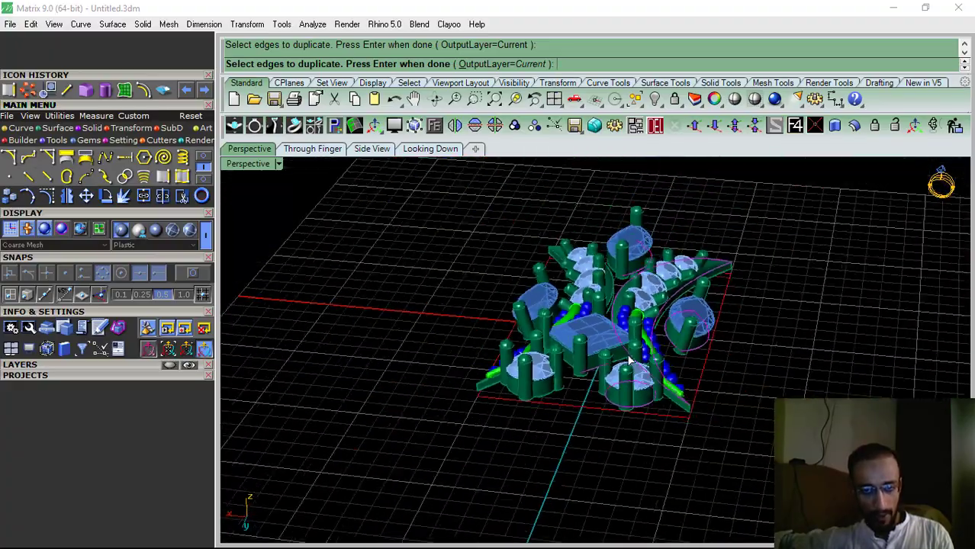
{"action": "right_click_drag", "start_coordinate": [756, 389], "coordinate": [473, 355]}
{"action": "key", "text": "Return"}
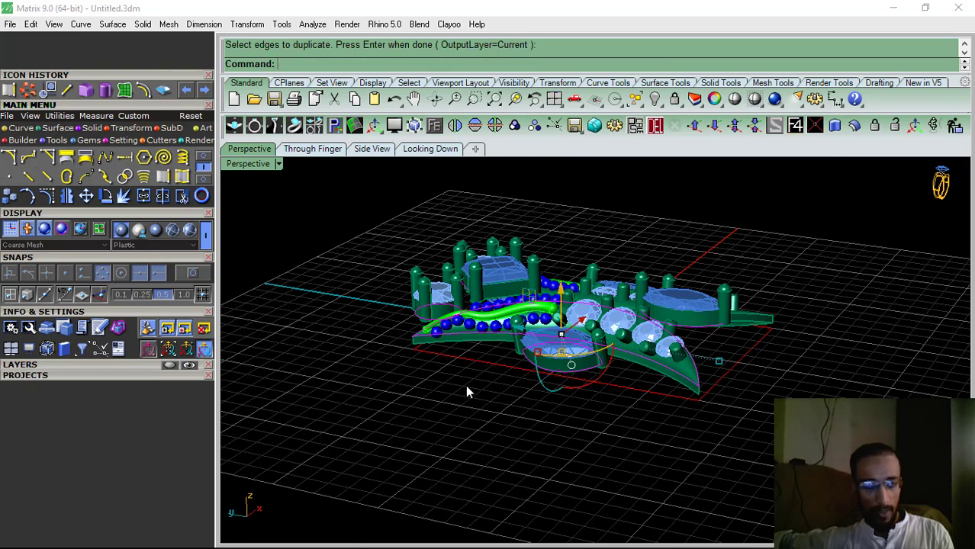
Flatten the duplicated edge curves onto the construction plane, deleting the input curves, and move the flat curves down below the model
{"action": "left_click", "coordinate": [132, 128]}
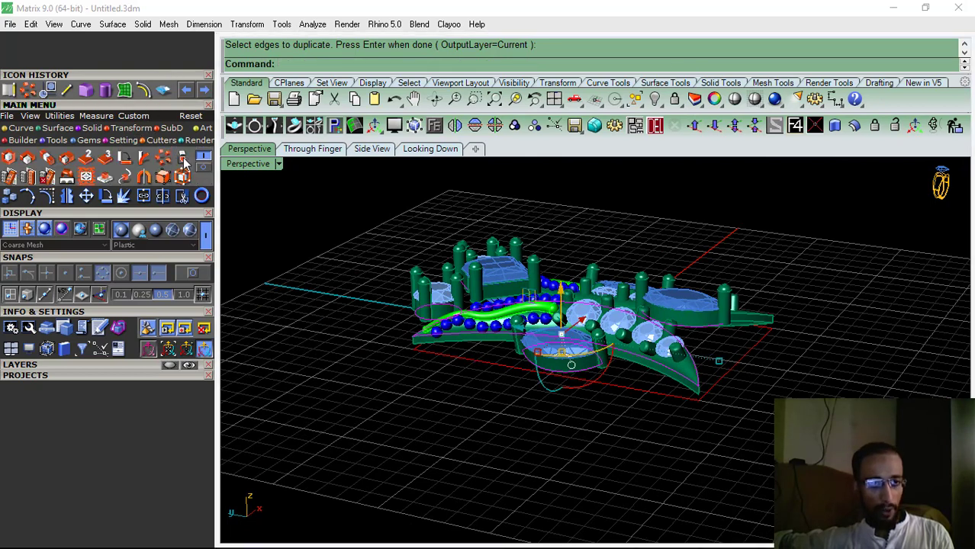
{"action": "left_click", "coordinate": [184, 159]}
{"action": "left_click", "coordinate": [381, 64]}
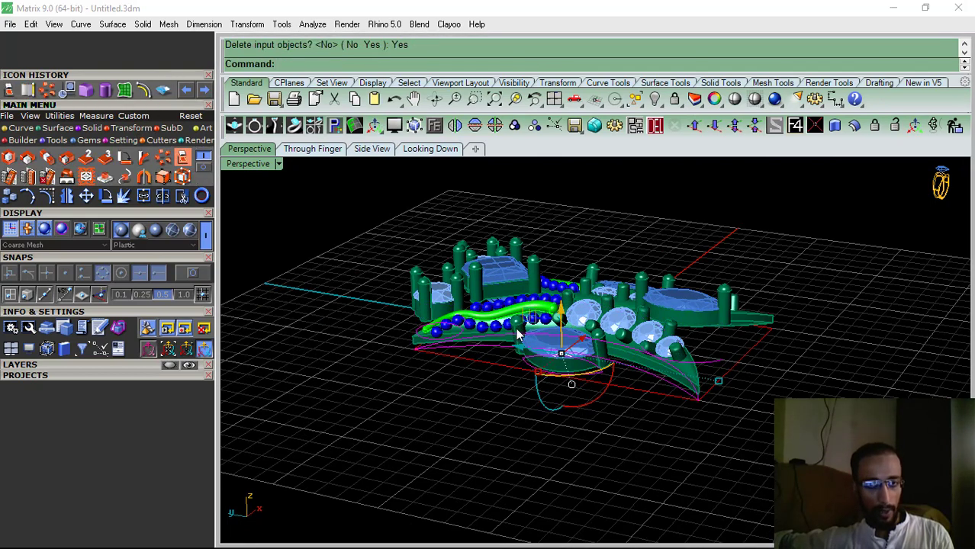
{"action": "left_click_drag", "start_coordinate": [570, 320], "coordinate": [570, 346]}
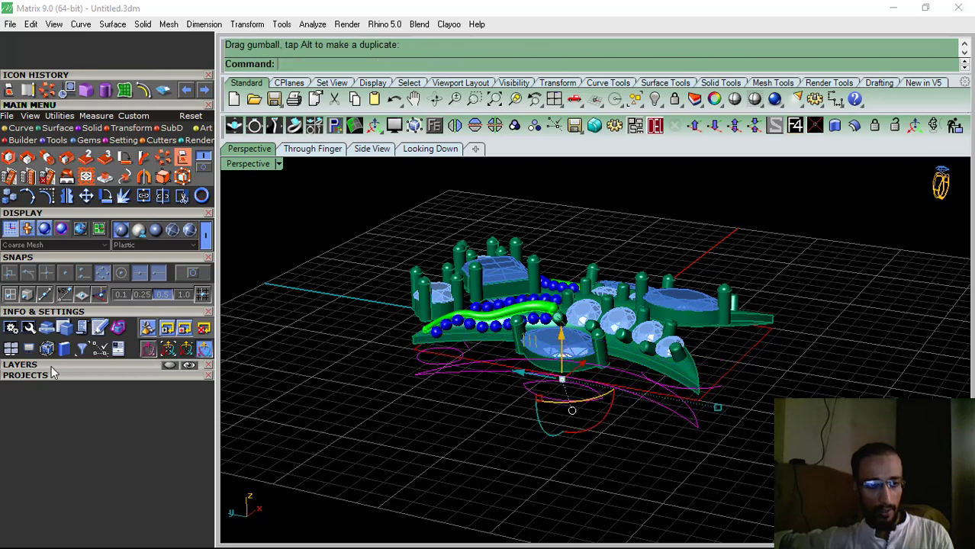
Hide the Gem 03, Gem 02, User 03 and User 02 layers and make User 04 the current layer
{"action": "left_click", "coordinate": [55, 367]}
{"action": "left_click", "coordinate": [88, 463]}
{"action": "left_click", "coordinate": [87, 454]}
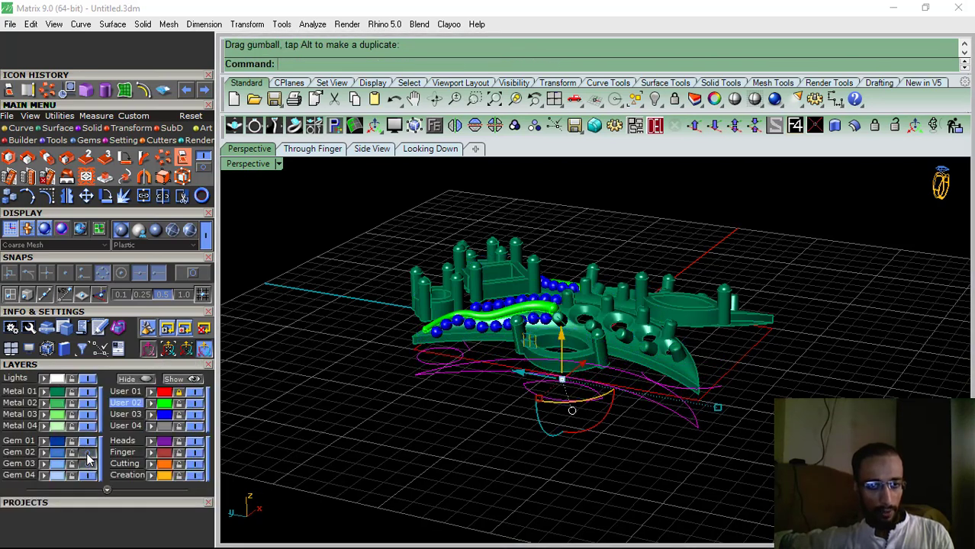
{"action": "left_click", "coordinate": [126, 426]}
{"action": "left_click", "coordinate": [195, 415]}
{"action": "left_click", "coordinate": [196, 403]}
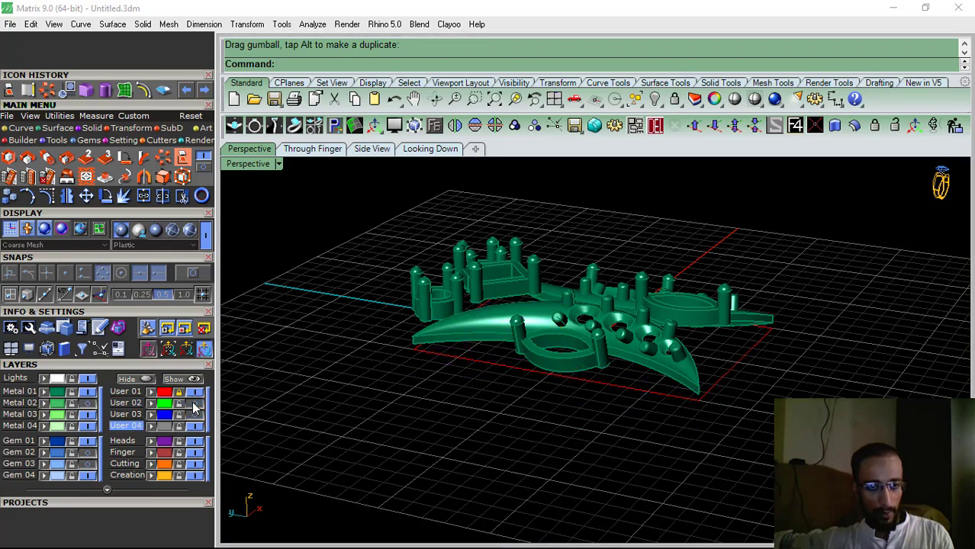
Show User 02 again, move its seven flattened curves to the Heads layer, and hide the User 02 and Metal 01 layers
{"action": "left_click", "coordinate": [193, 404]}
{"action": "right_click_drag", "start_coordinate": [529, 393], "coordinate": [660, 382]}
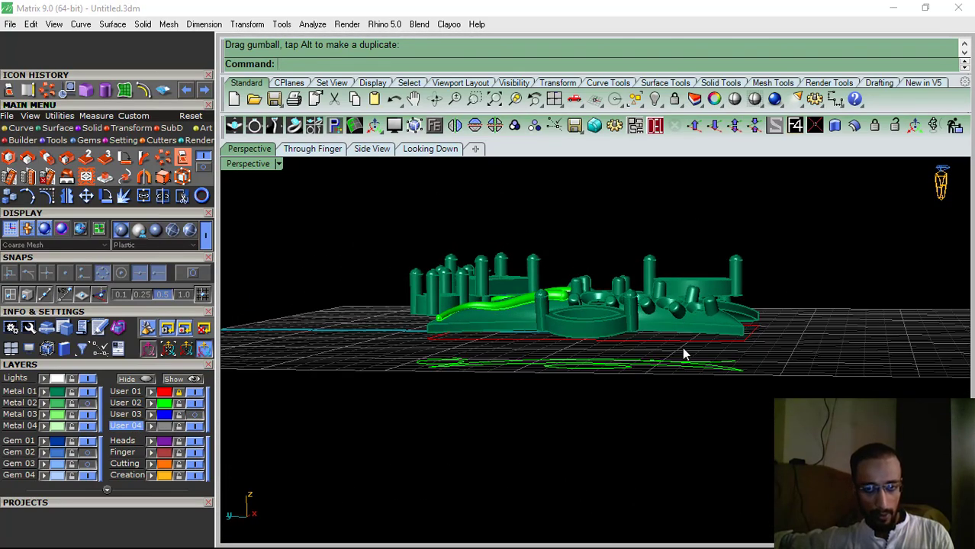
{"action": "left_click_drag", "start_coordinate": [362, 430], "coordinate": [363, 427]}
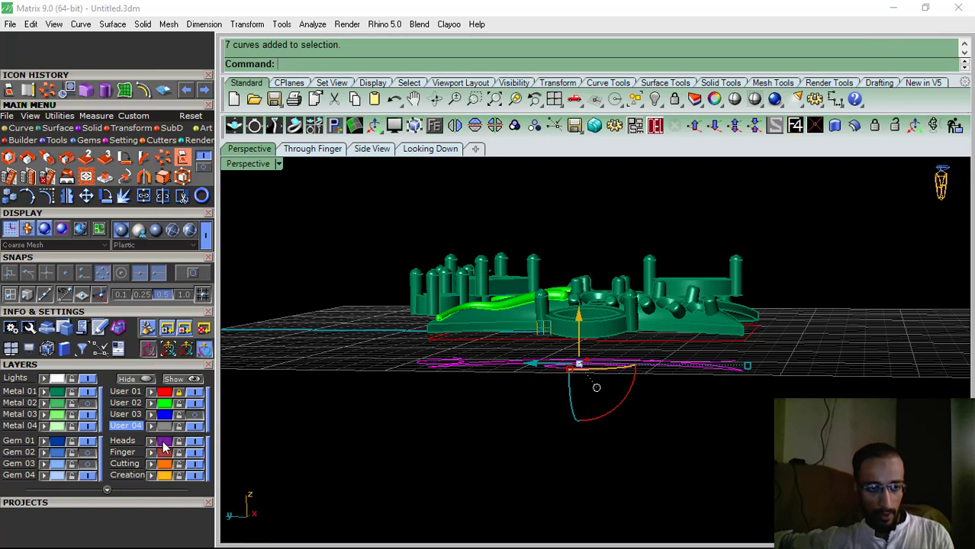
{"action": "left_click", "coordinate": [196, 404]}
{"action": "left_click", "coordinate": [377, 396]}
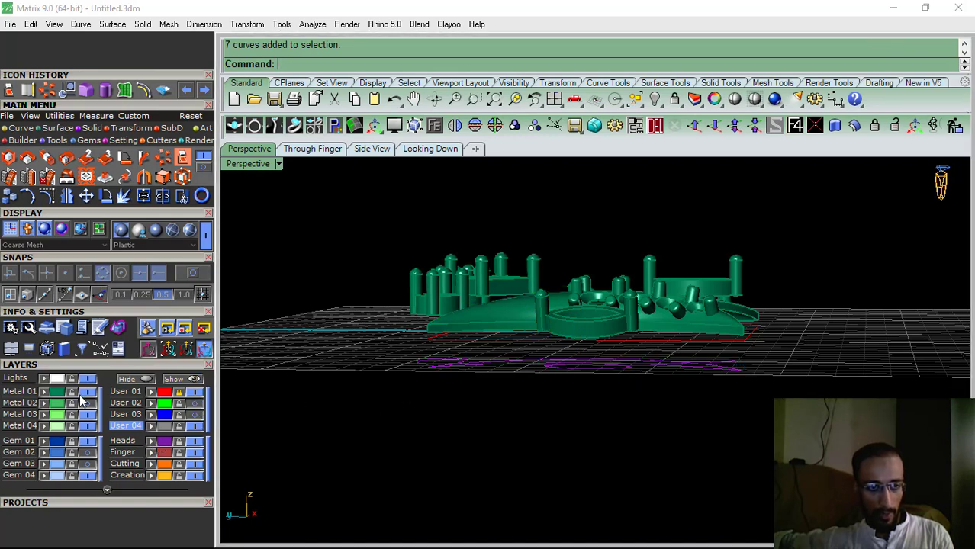
{"action": "left_click", "coordinate": [88, 391]}
In the Looking Down view, draw a small arc from the leaf's inner-side curve near its upper tip to the circle
{"action": "left_click", "coordinate": [420, 150]}
{"action": "scroll", "coordinate": [509, 343], "scroll_direction": "up", "scroll_amount": 4}
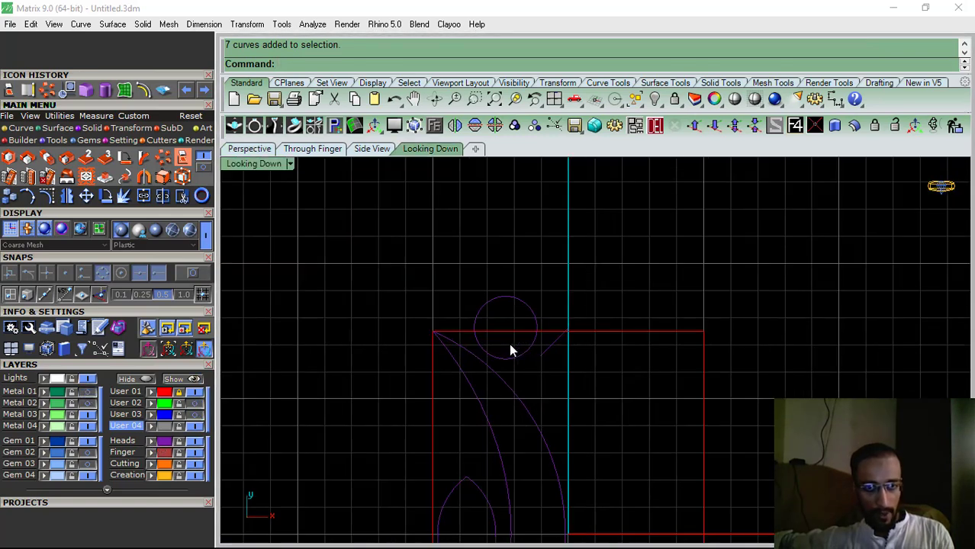
{"action": "left_click", "coordinate": [23, 129]}
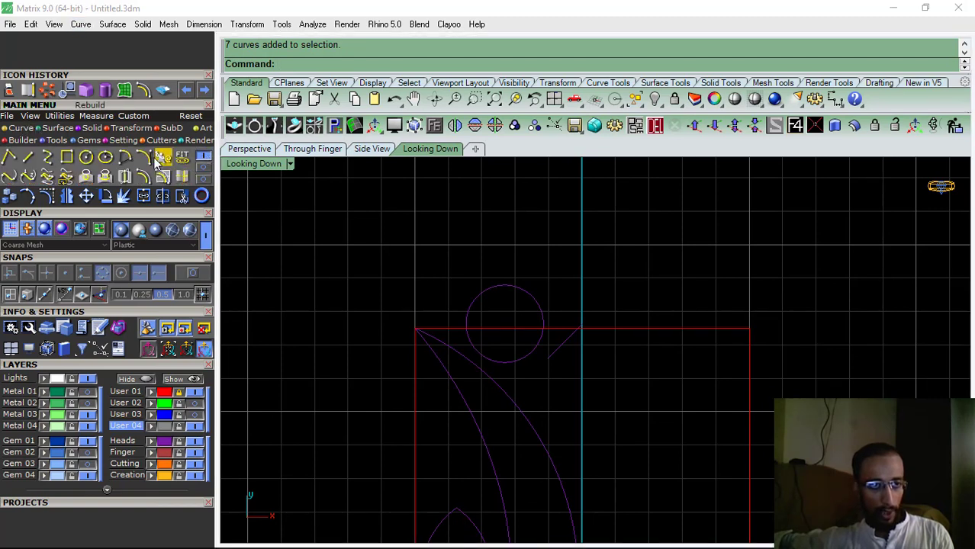
{"action": "left_click", "coordinate": [145, 158]}
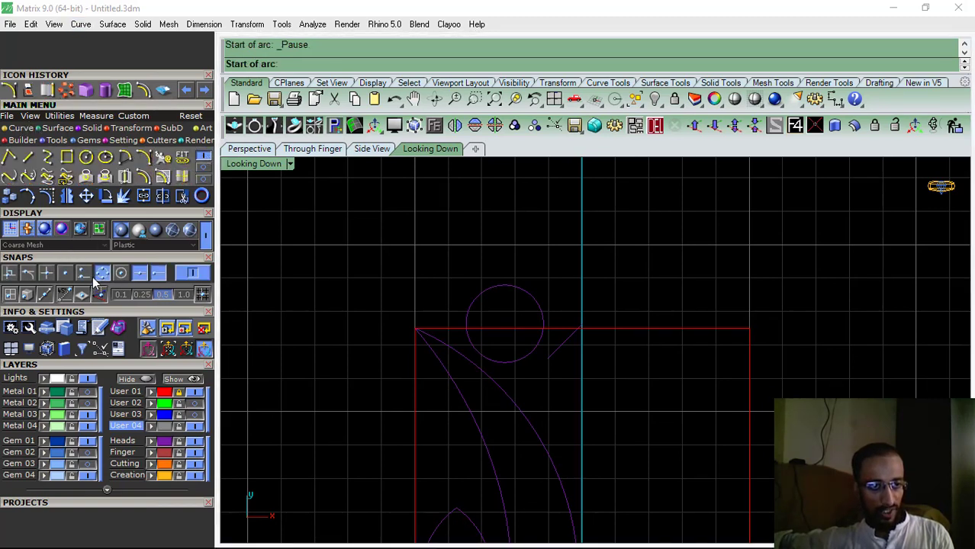
{"action": "scroll", "coordinate": [467, 354], "scroll_direction": "up", "scroll_amount": 5}
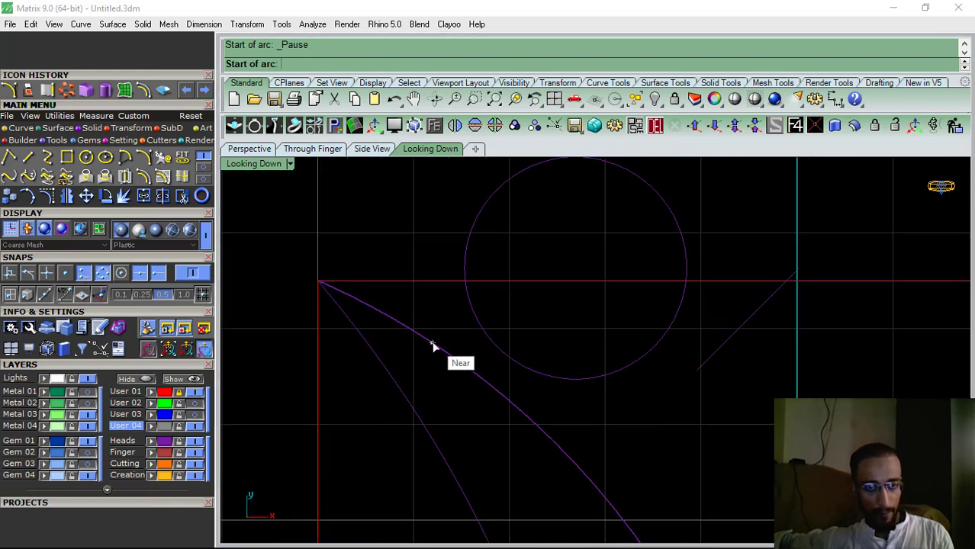
{"action": "left_click", "coordinate": [432, 342]}
{"action": "left_click", "coordinate": [470, 305]}
{"action": "left_click", "coordinate": [483, 321]}
Draw a second arc from the circle's right side to the short diagonal line beside the vertical axis
{"action": "key", "text": "Return"}
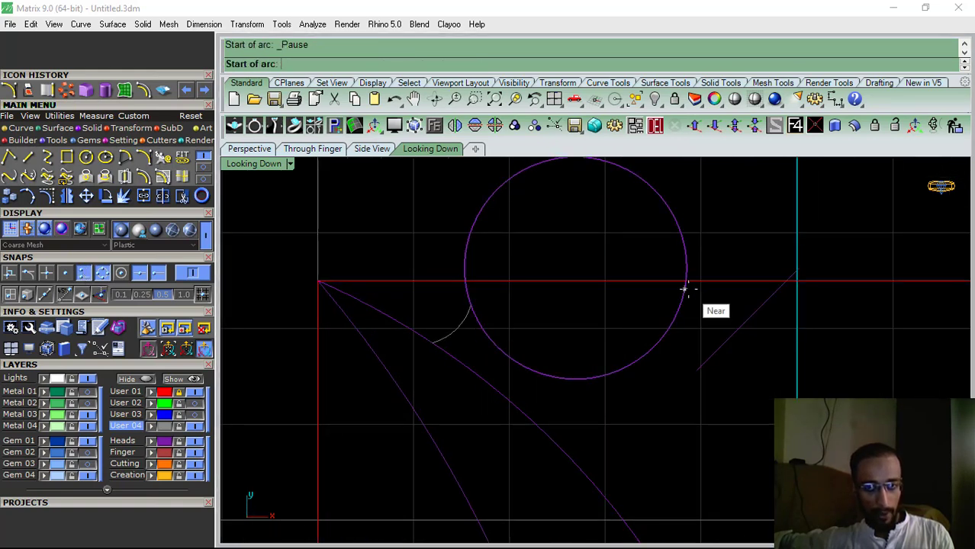
{"action": "left_click", "coordinate": [684, 289]}
{"action": "left_click", "coordinate": [748, 319]}
{"action": "left_click", "coordinate": [725, 343]}
{"action": "scroll", "coordinate": [467, 248], "scroll_direction": "down", "scroll_amount": 8}
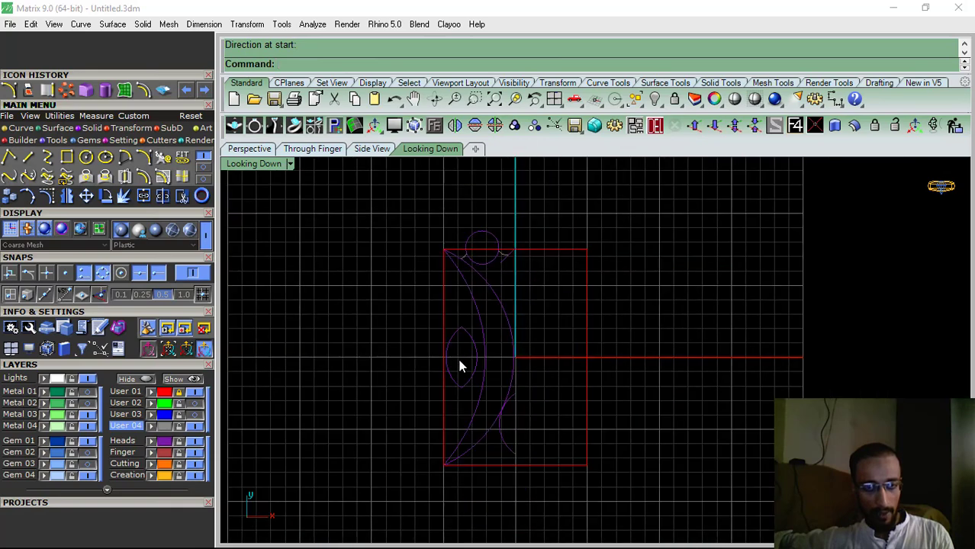
Draw two arcs linking the marquise outline, near its upper and lower points, to the adjacent leaf curve
{"action": "scroll", "coordinate": [468, 327], "scroll_direction": "up", "scroll_amount": 7}
{"action": "left_click", "coordinate": [475, 389]}
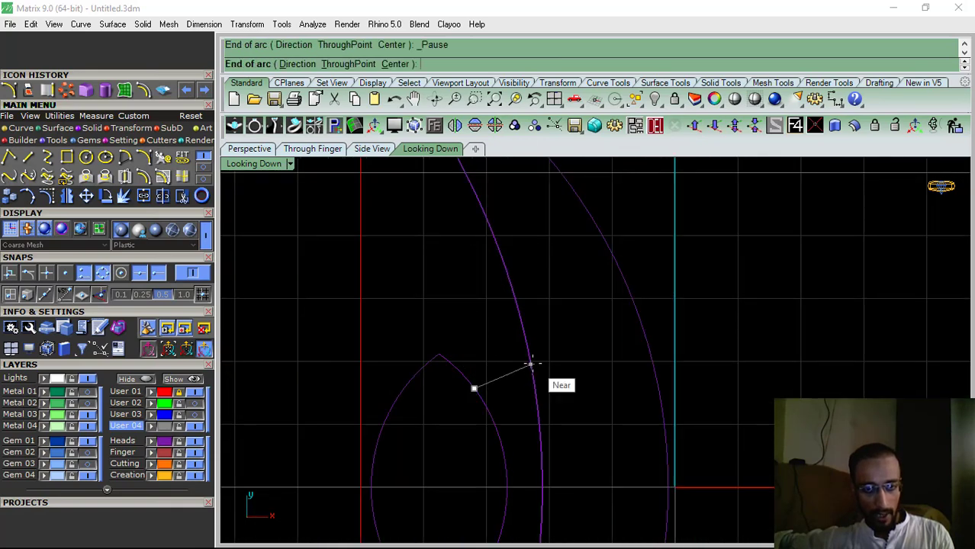
{"action": "left_click", "coordinate": [529, 364]}
{"action": "left_click", "coordinate": [533, 398]}
{"action": "scroll", "coordinate": [456, 285], "scroll_direction": "down", "scroll_amount": 3}
{"action": "scroll", "coordinate": [477, 342], "scroll_direction": "up", "scroll_amount": 3}
{"action": "key", "text": "Return"}
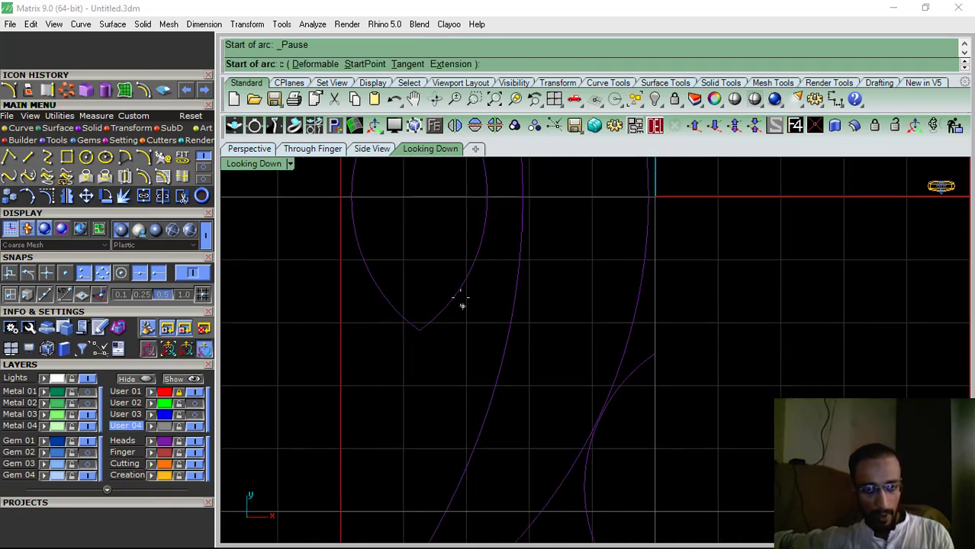
{"action": "left_click", "coordinate": [453, 298]}
{"action": "left_click", "coordinate": [517, 331]}
{"action": "left_click", "coordinate": [521, 295]}
Draw an arc connecting the lower part of the leaf's inner-side curve to the half-marquise curve at the vertical axis
{"action": "scroll", "coordinate": [431, 293], "scroll_direction": "down", "scroll_amount": 8}
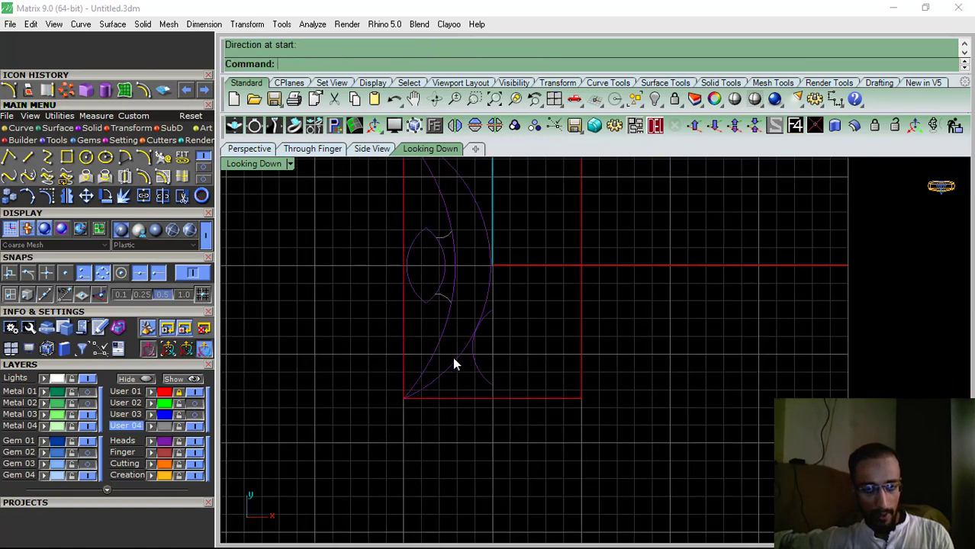
{"action": "scroll", "coordinate": [460, 352], "scroll_direction": "up", "scroll_amount": 8}
{"action": "key", "text": "Return"}
{"action": "left_click", "coordinate": [459, 364]}
{"action": "left_click", "coordinate": [505, 377]}
{"action": "left_click", "coordinate": [463, 397]}
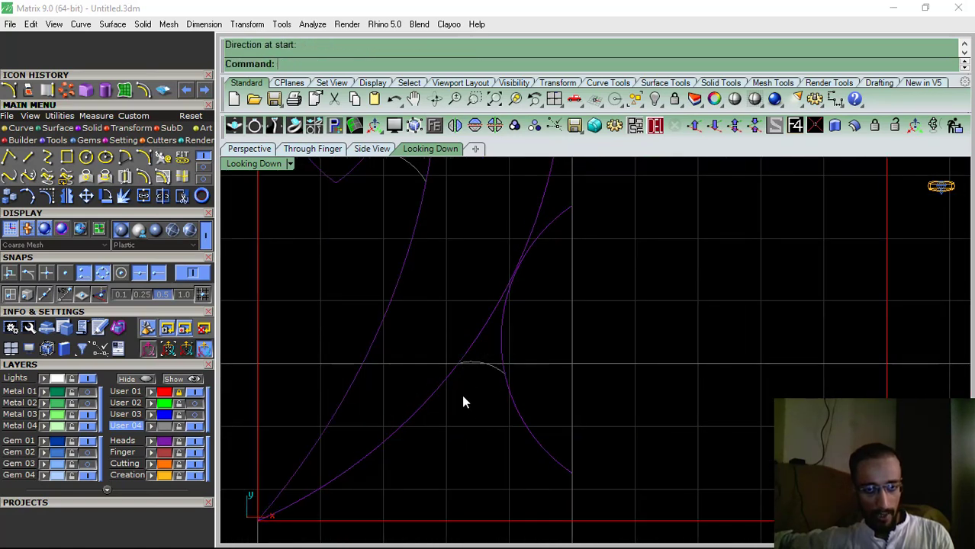
Mirror all the outline curves and connecting arcs across the vertical Y axis, keeping the originals
{"action": "scroll", "coordinate": [520, 250], "scroll_direction": "down", "scroll_amount": 5}
{"action": "left_click_drag", "start_coordinate": [378, 448], "coordinate": [378, 448]}
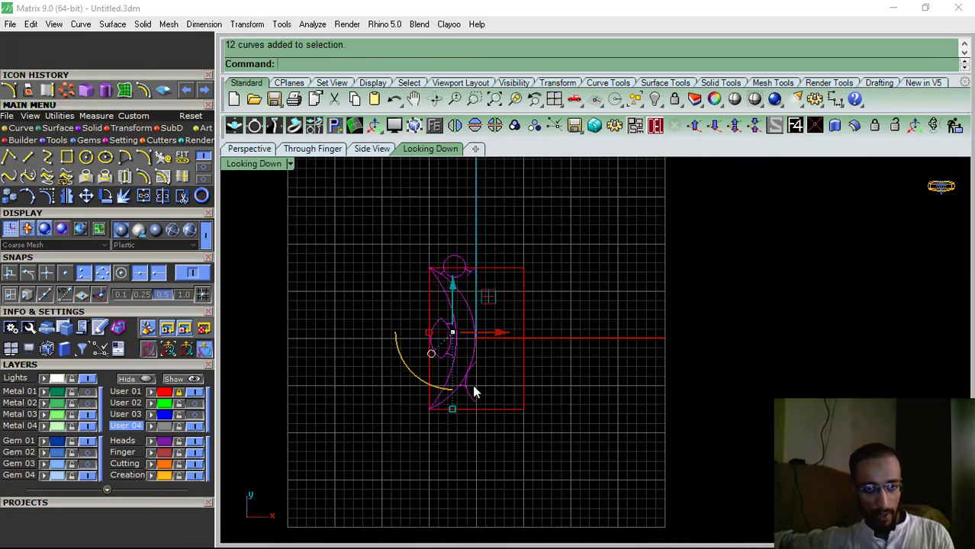
{"action": "left_click", "coordinate": [456, 126]}
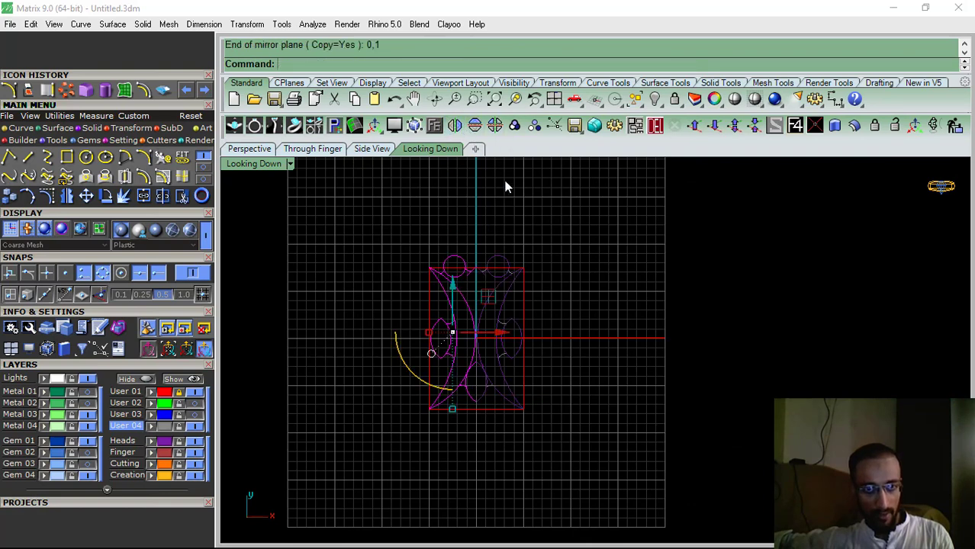
Trim all the mirrored curves against each other, removing the inner overlapping segments and keeping only the outer silhouette
{"action": "left_click_drag", "start_coordinate": [571, 214], "coordinate": [314, 519]}
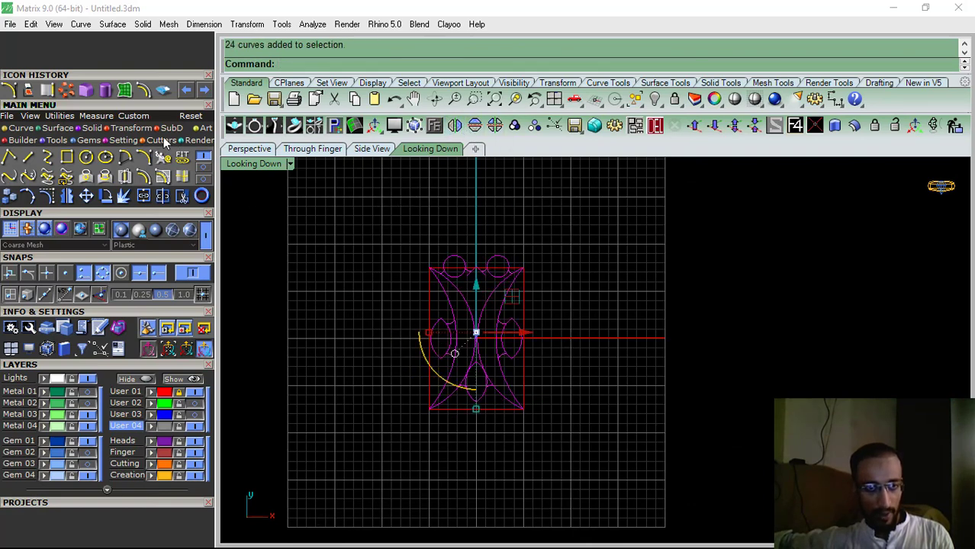
{"action": "left_click", "coordinate": [183, 197]}
{"action": "scroll", "coordinate": [458, 275], "scroll_direction": "up", "scroll_amount": 5}
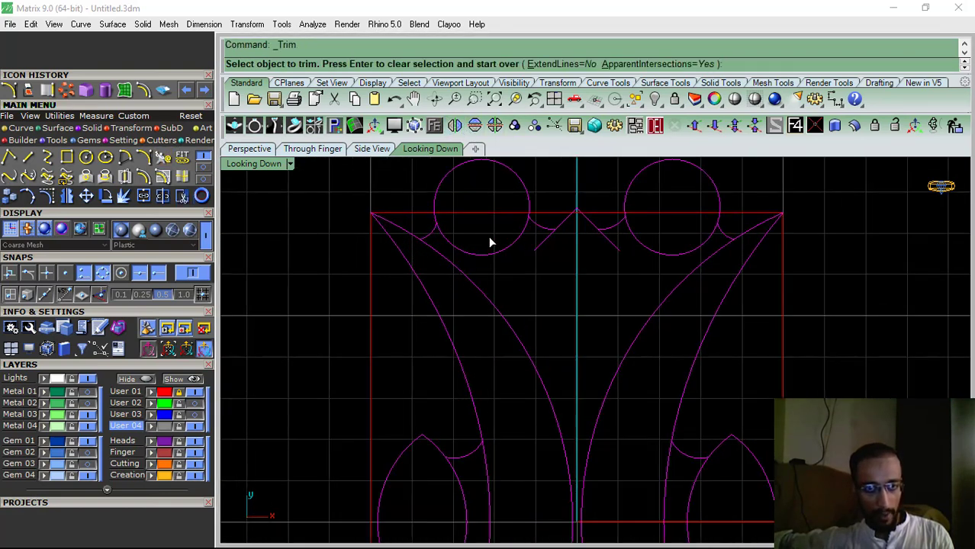
{"action": "left_click", "coordinate": [538, 252]}
{"action": "left_click", "coordinate": [645, 373]}
{"action": "scroll", "coordinate": [468, 260], "scroll_direction": "down", "scroll_amount": 3}
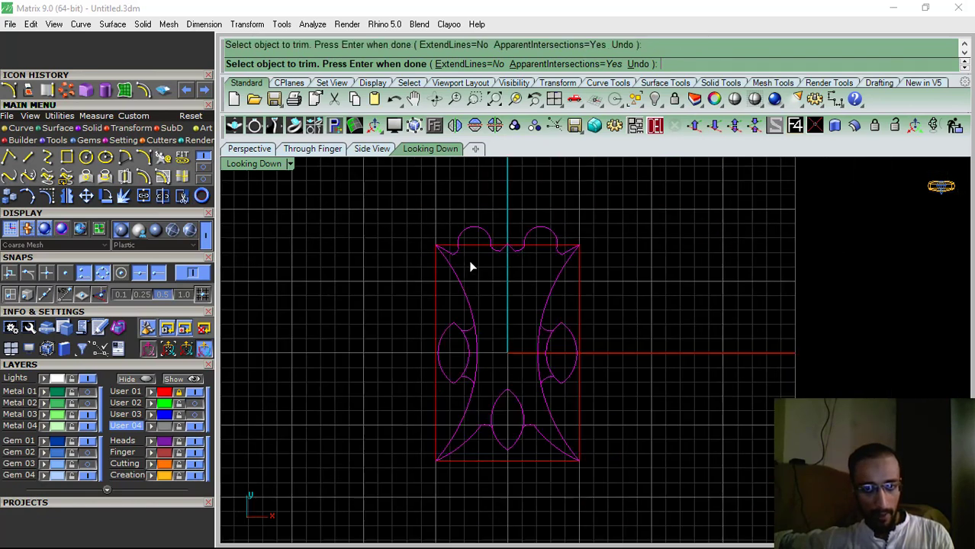
{"action": "scroll", "coordinate": [539, 301], "scroll_direction": "up", "scroll_amount": 3}
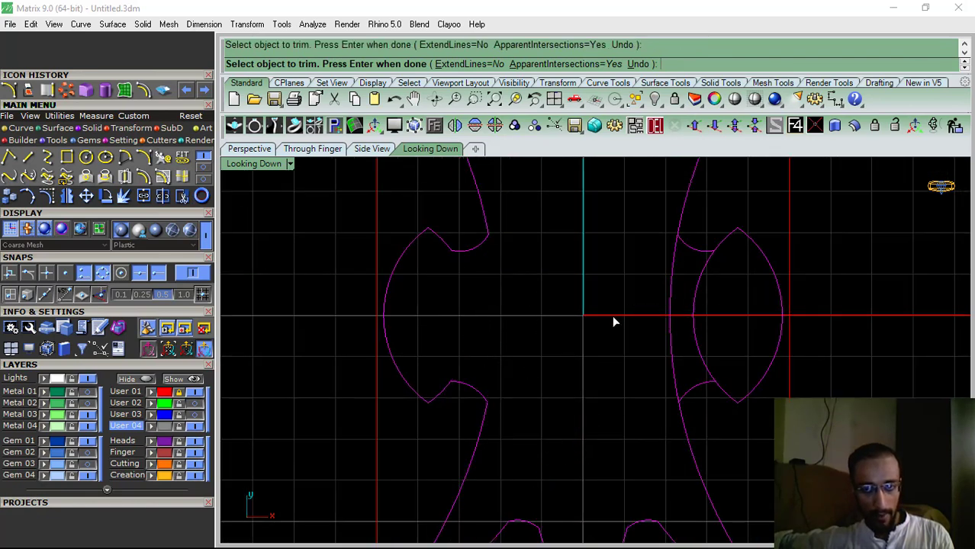
{"action": "scroll", "coordinate": [528, 371], "scroll_direction": "down", "scroll_amount": 3}
{"action": "scroll", "coordinate": [576, 311], "scroll_direction": "up", "scroll_amount": 3}
{"action": "scroll", "coordinate": [560, 377], "scroll_direction": "down", "scroll_amount": 4}
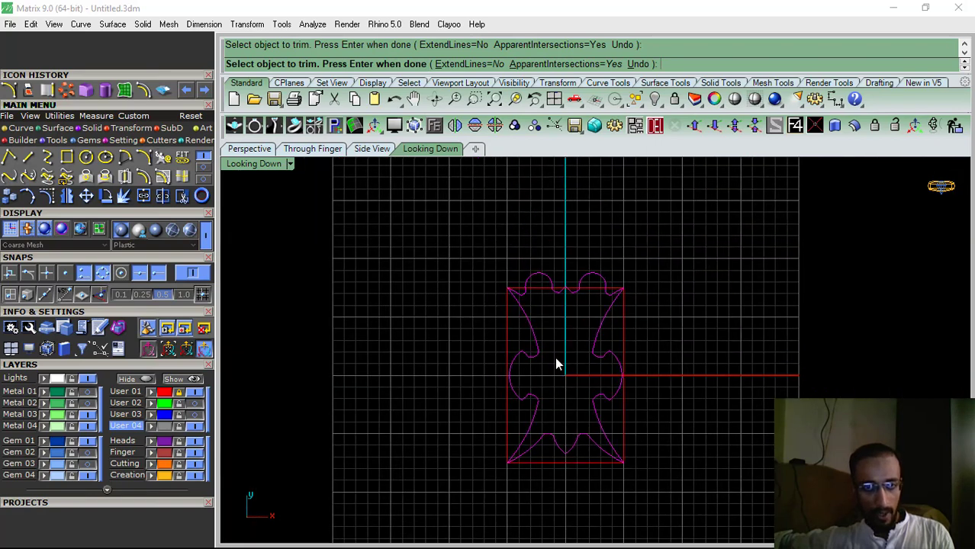
{"action": "right_click", "coordinate": [556, 358]}
{"action": "right_click_drag", "start_coordinate": [470, 326], "coordinate": [385, 302]}
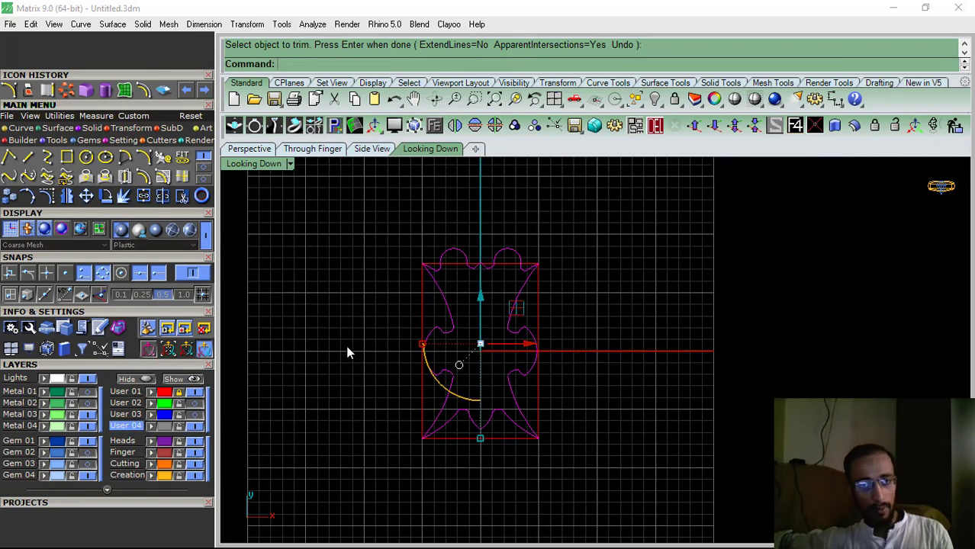
Join all the trimmed silhouette curves into one curve
{"action": "key", "text": "Delete"}
{"action": "left_click", "coordinate": [450, 316]}
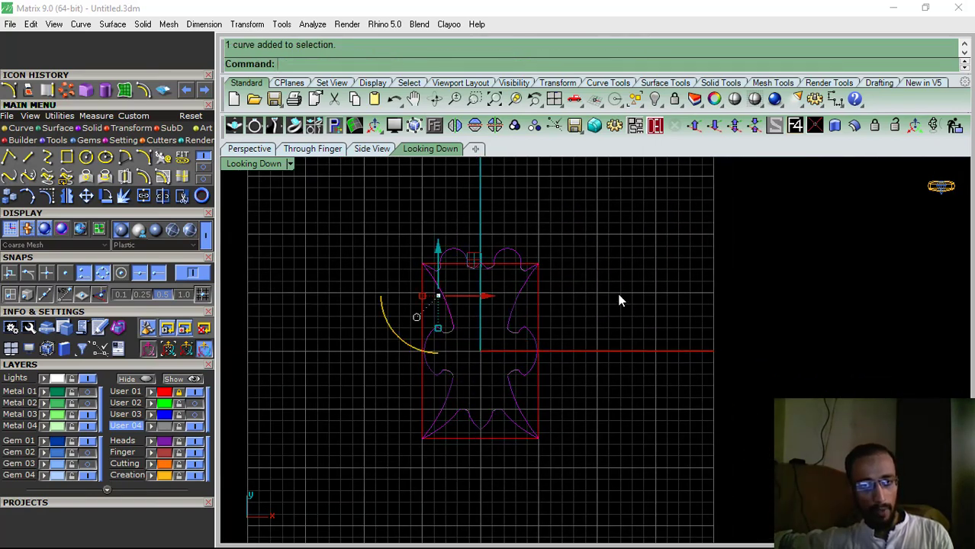
{"action": "left_click", "coordinate": [618, 298]}
{"action": "right_click_drag", "start_coordinate": [531, 355], "coordinate": [563, 350]}
{"action": "left_click_drag", "start_coordinate": [327, 492], "coordinate": [313, 509]}
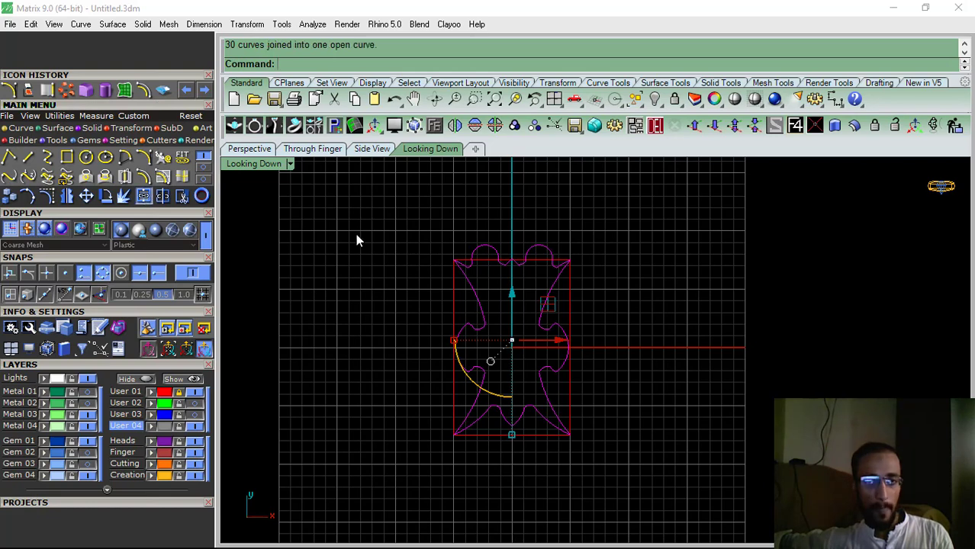
Undo the join of the silhouette curves and clear the selection
{"action": "key", "text": "Delete"}
{"action": "left_click", "coordinate": [480, 334]}
{"action": "key", "text": "Delete"}
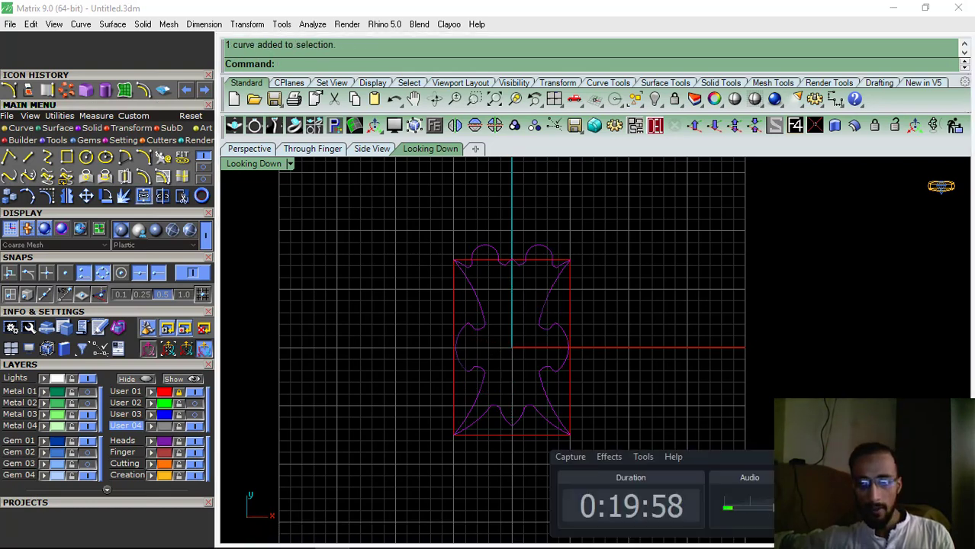
{"action": "mouse_move", "coordinate": [608, 401]}
{"action": "right_mouse_down"}
{"action": "mouse_move", "coordinate": [656, 412]}
{"action": "mouse_move", "coordinate": [617, 404]}
{"action": "right_mouse_up"}
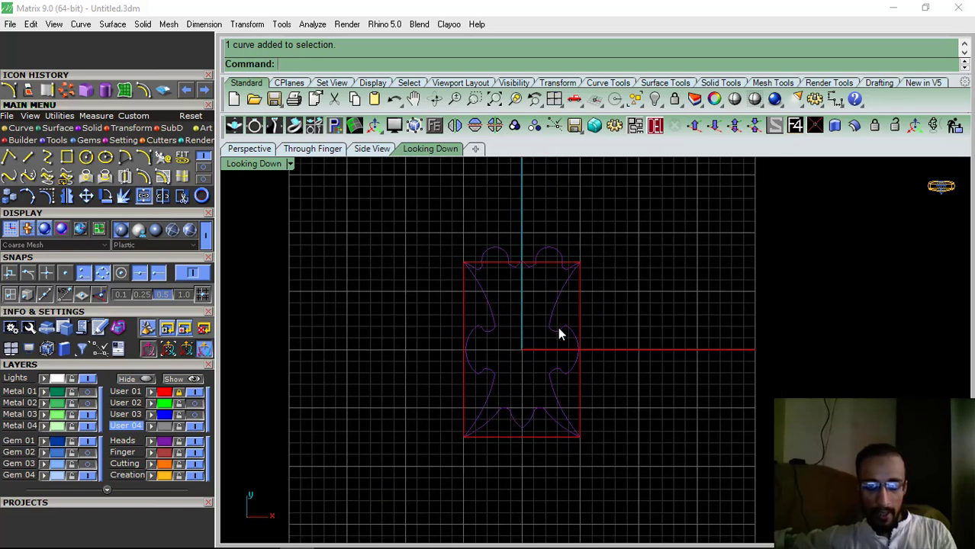
{"action": "key", "text": "ctrl+z"}
{"action": "right_click_drag", "start_coordinate": [559, 371], "coordinate": [585, 368]}
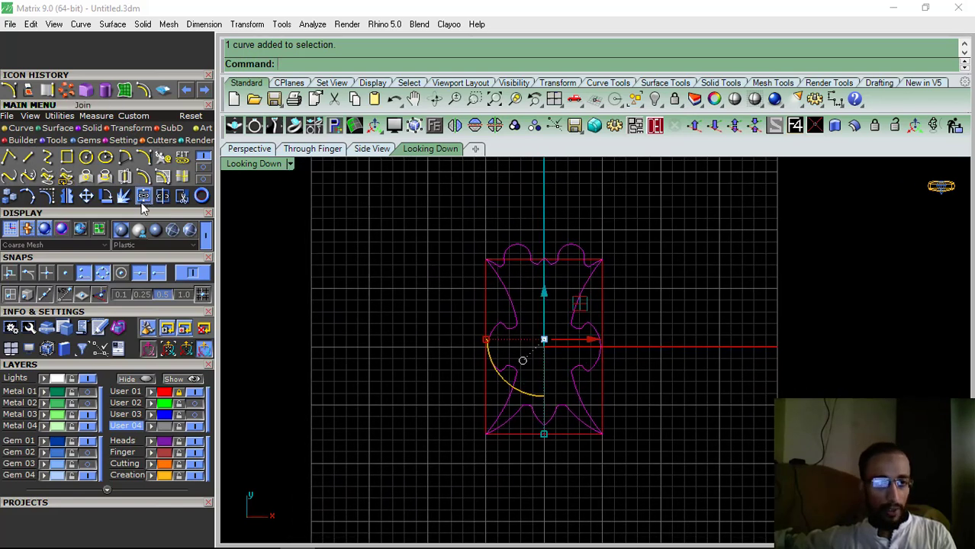
{"action": "key", "text": "Delete"}
{"action": "right_click_drag", "start_coordinate": [595, 305], "coordinate": [566, 303]}
{"action": "key", "text": "ctrl+z"}
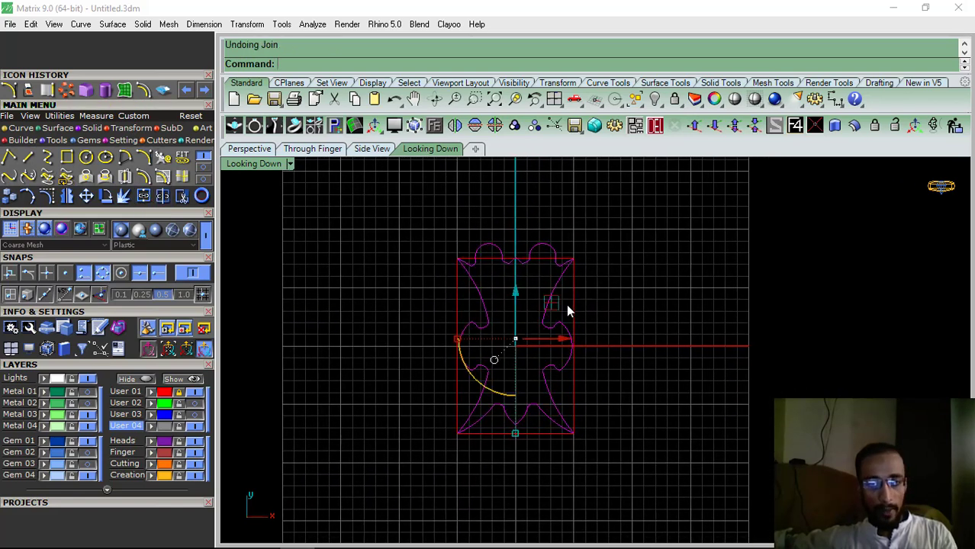
{"action": "key", "text": "Delete"}
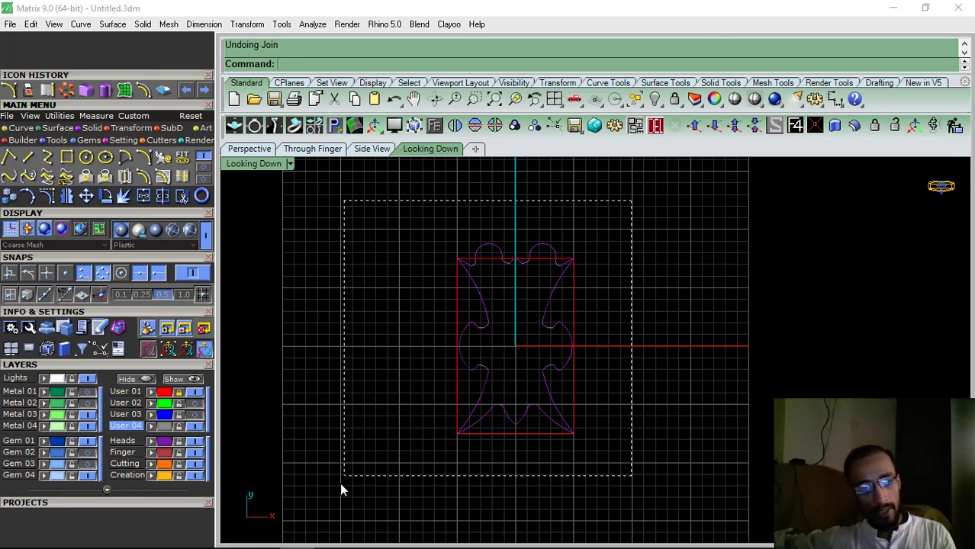
{"action": "left_click_drag", "start_coordinate": [340, 484], "coordinate": [338, 486]}
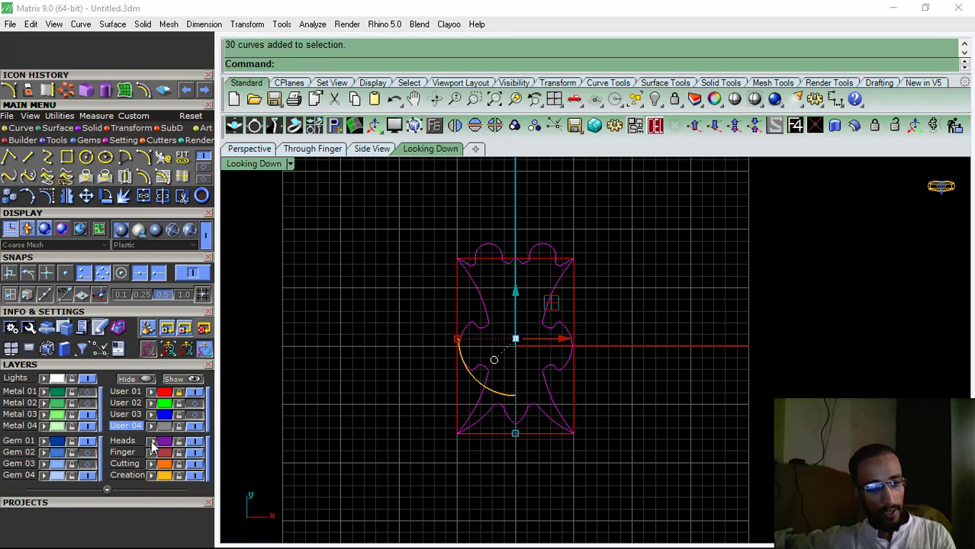
{"action": "left_click", "coordinate": [362, 348]}
{"action": "left_click", "coordinate": [496, 327]}
{"action": "left_click", "coordinate": [682, 315]}
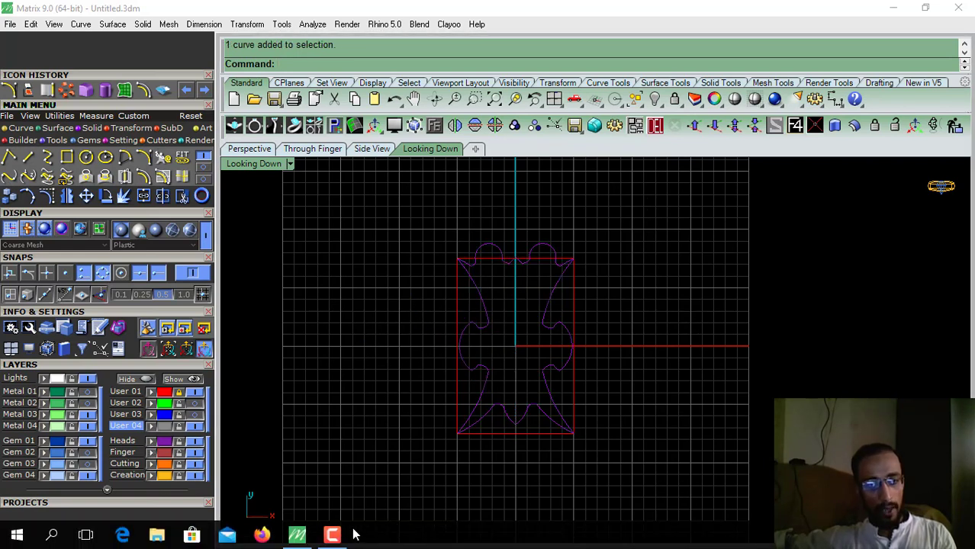
{"action": "left_click", "coordinate": [333, 534]}
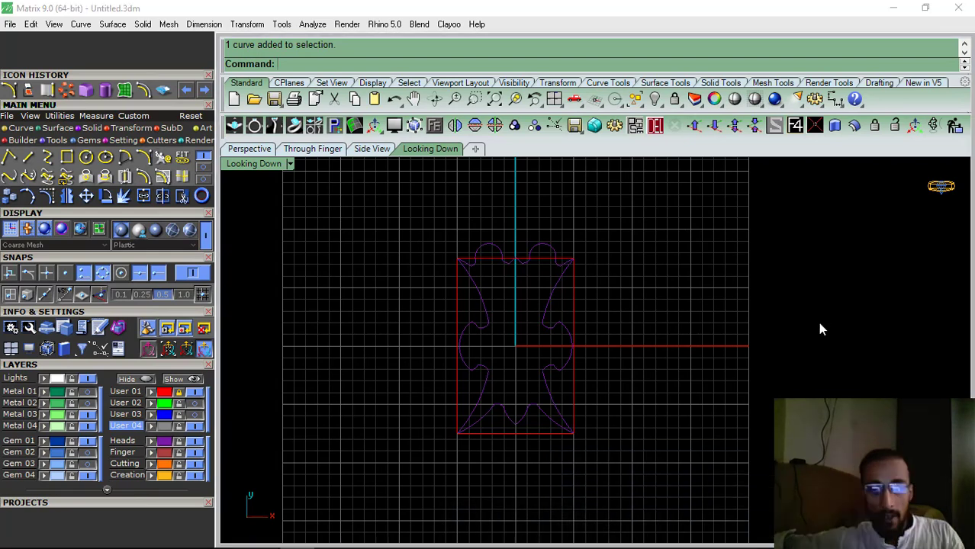
{"action": "right_click_drag", "start_coordinate": [578, 357], "coordinate": [543, 321]}
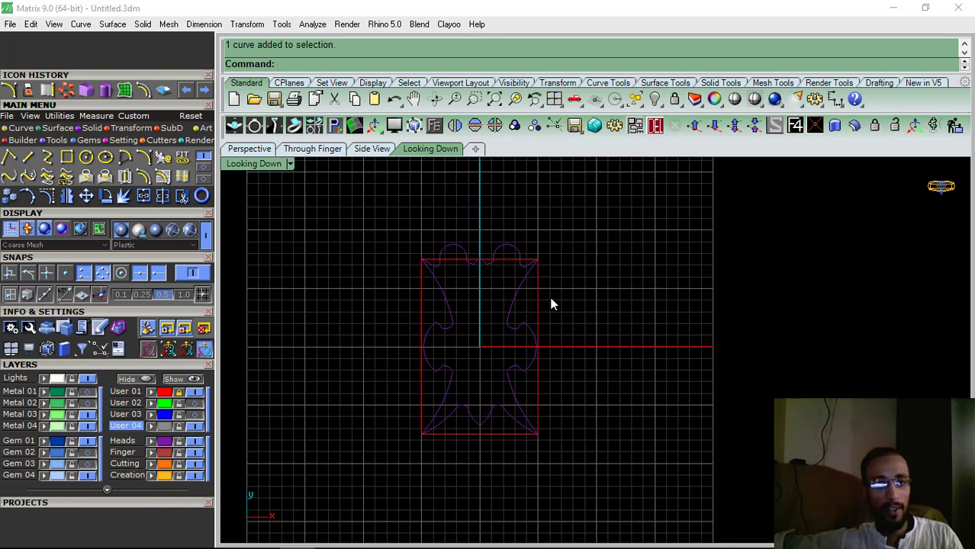
{"action": "left_click", "coordinate": [512, 308]}
{"action": "left_click_drag", "start_coordinate": [522, 292], "coordinate": [518, 326]}
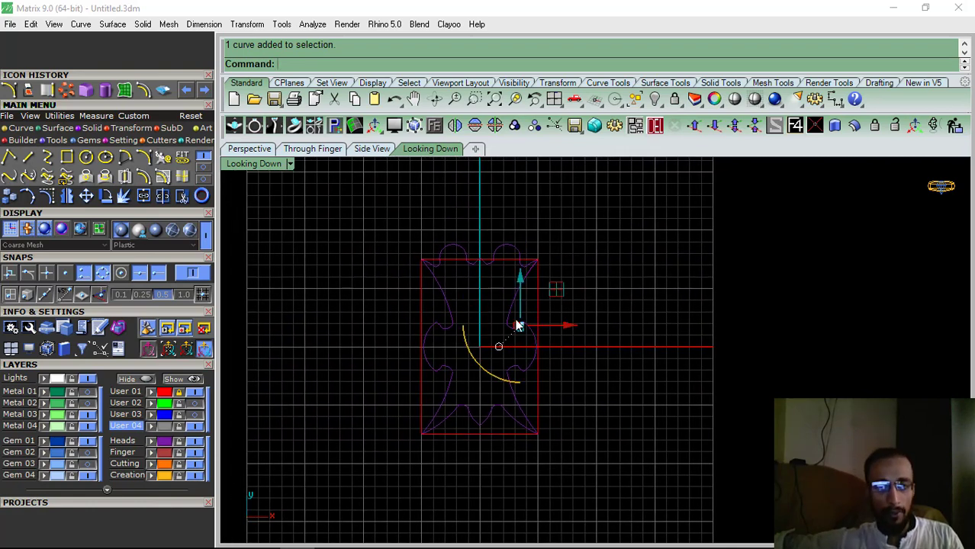
{"action": "key", "text": "Delete"}
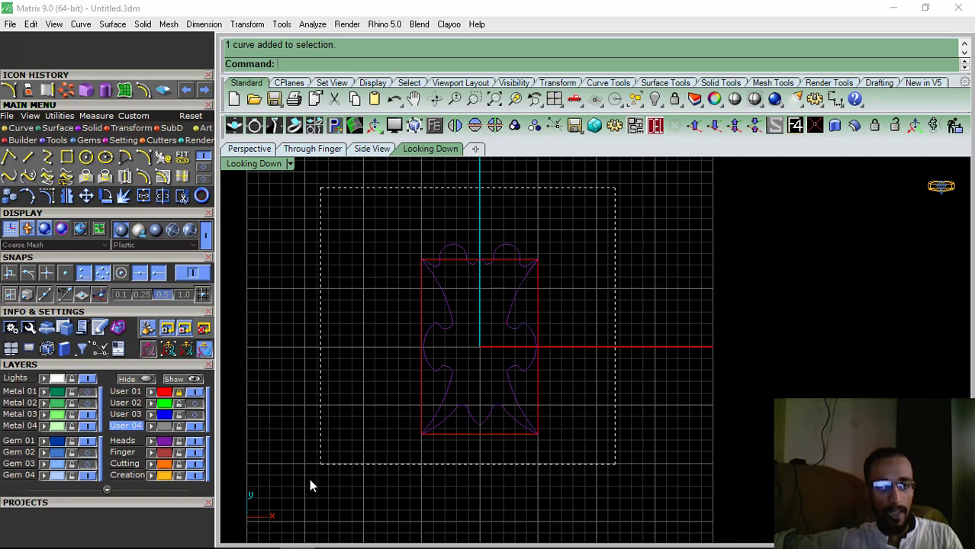
{"action": "left_click_drag", "start_coordinate": [309, 481], "coordinate": [319, 498]}
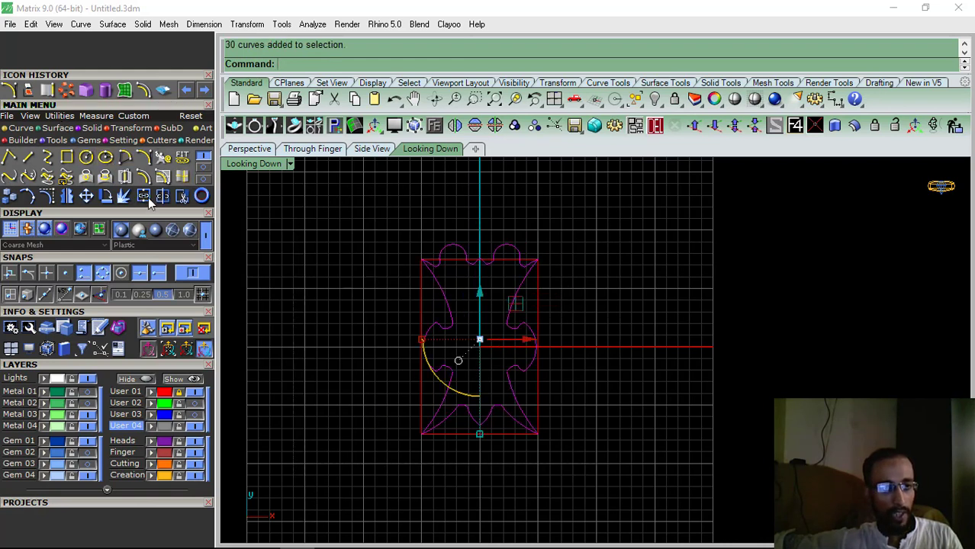
{"action": "key", "text": "Delete"}
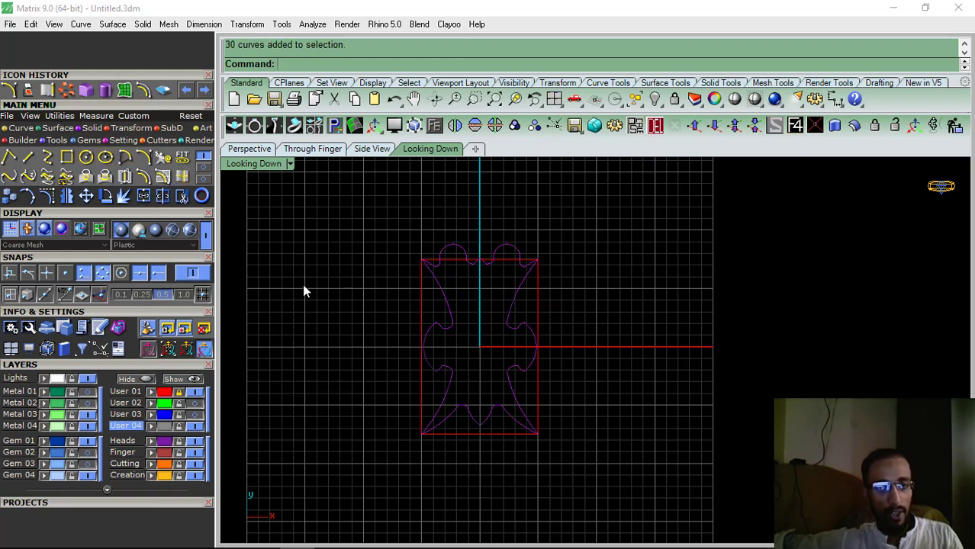
{"action": "key", "text": "ctrl+z"}
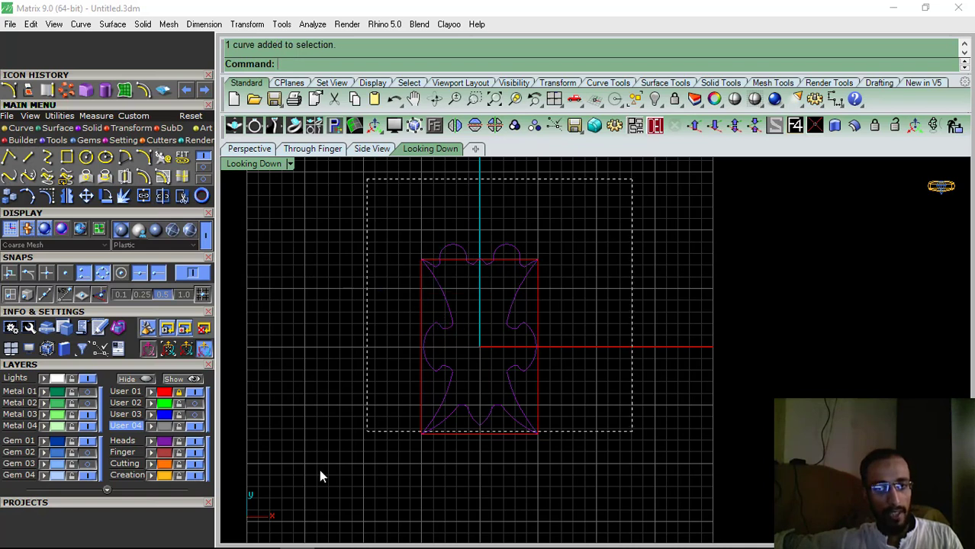
Create one combined closed outline from the selected silhouette curves with Curve Boolean, using DeleteInput=None and CombineRegions=Yes
{"action": "left_click", "coordinate": [205, 170]}
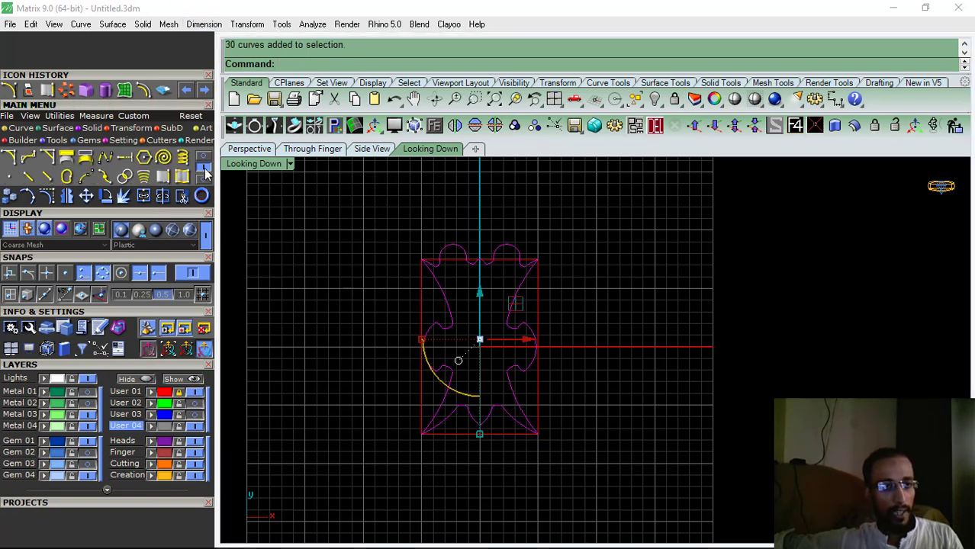
{"action": "left_click", "coordinate": [127, 178]}
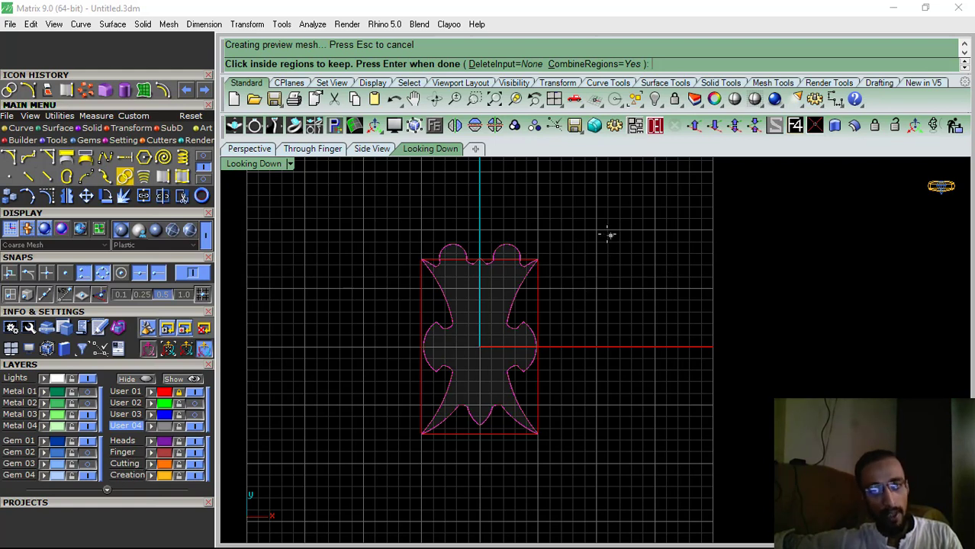
{"action": "key", "text": "Return"}
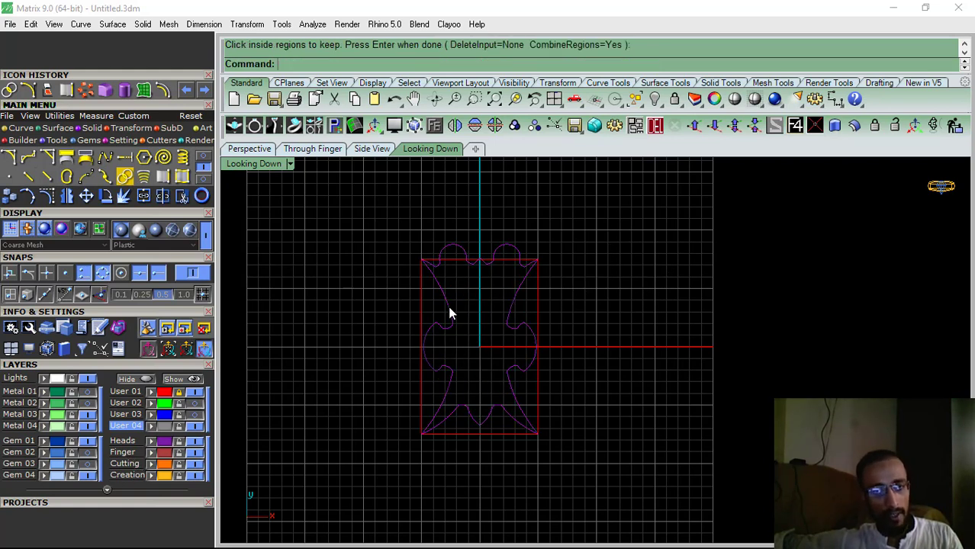
Move the new combined outline on the User 04 layer to the right, clear of the original segments
{"action": "left_click", "coordinate": [453, 327]}
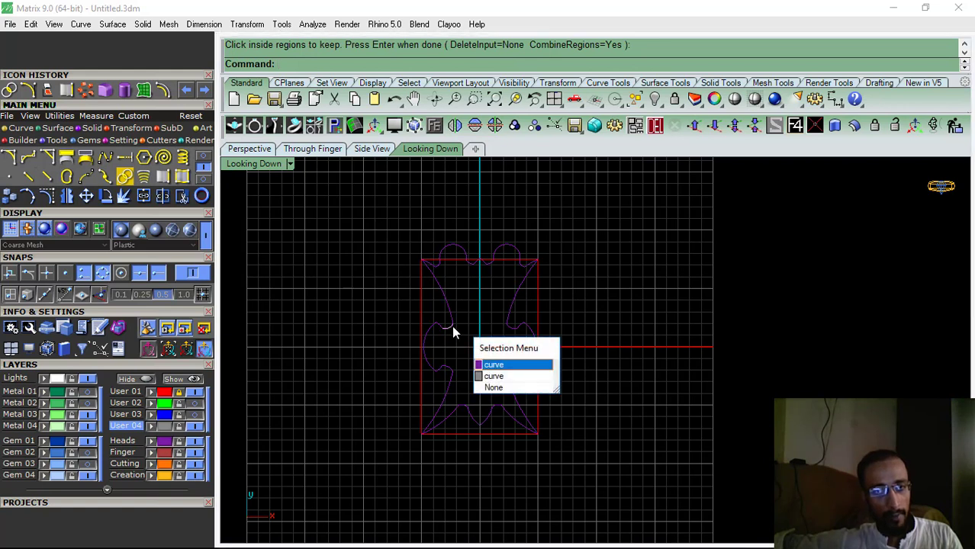
{"action": "left_click", "coordinate": [493, 377]}
{"action": "left_click_drag", "start_coordinate": [528, 344], "coordinate": [810, 306]}
{"action": "left_click", "coordinate": [710, 251]}
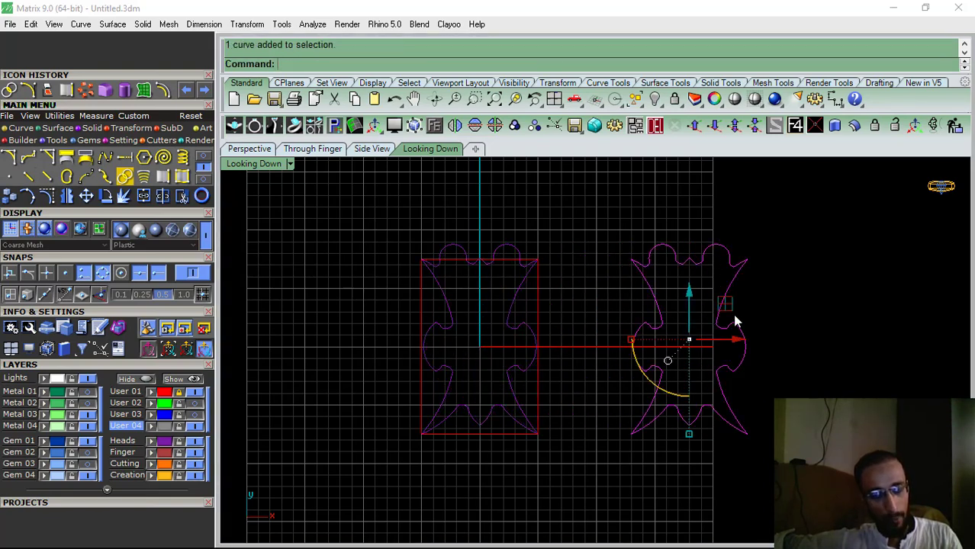
{"action": "right_click_drag", "start_coordinate": [734, 328], "coordinate": [677, 338]}
{"action": "left_click", "coordinate": [698, 297]}
{"action": "left_click", "coordinate": [669, 303]}
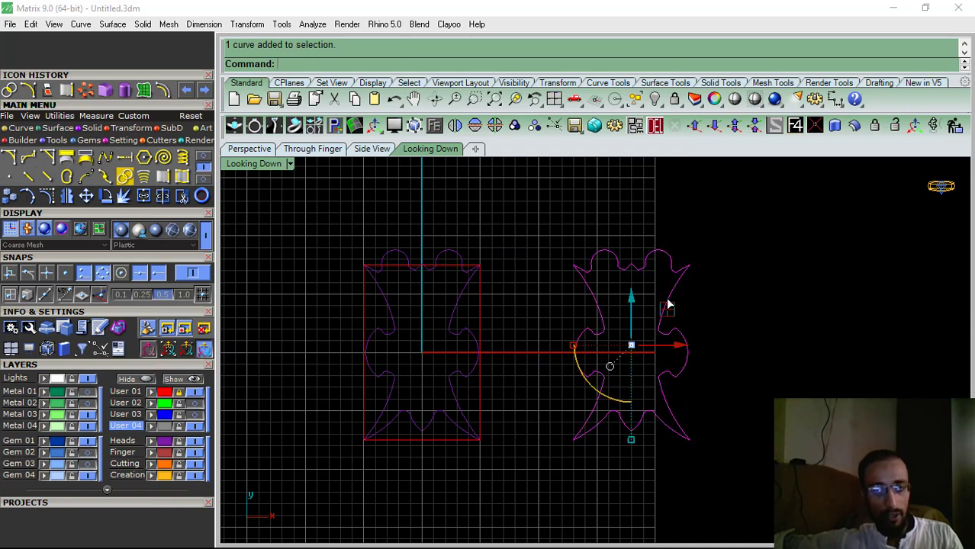
Compare individual original segments with the combined outline and undo the outline's move
{"action": "left_click", "coordinate": [504, 383]}
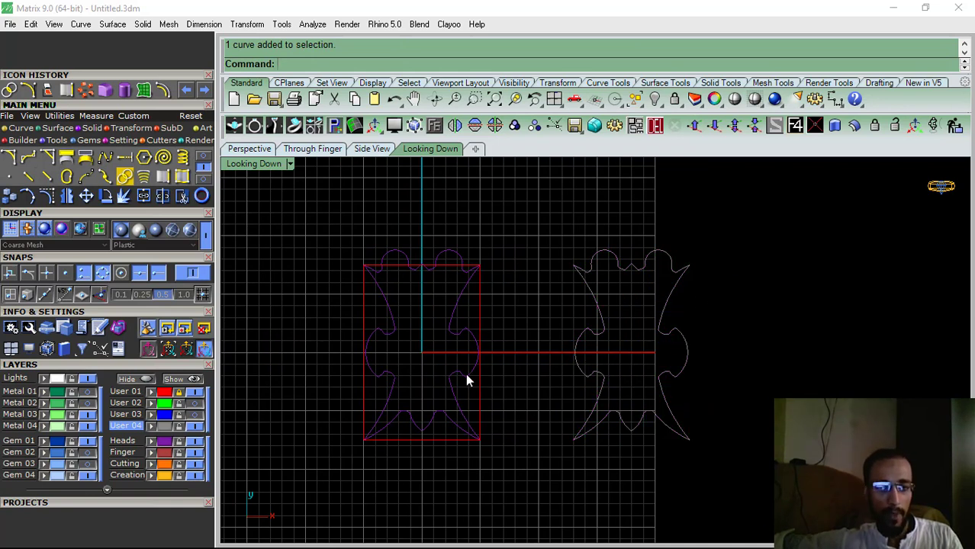
{"action": "left_click", "coordinate": [463, 371]}
{"action": "left_click", "coordinate": [455, 313]}
{"action": "left_click", "coordinate": [538, 299]}
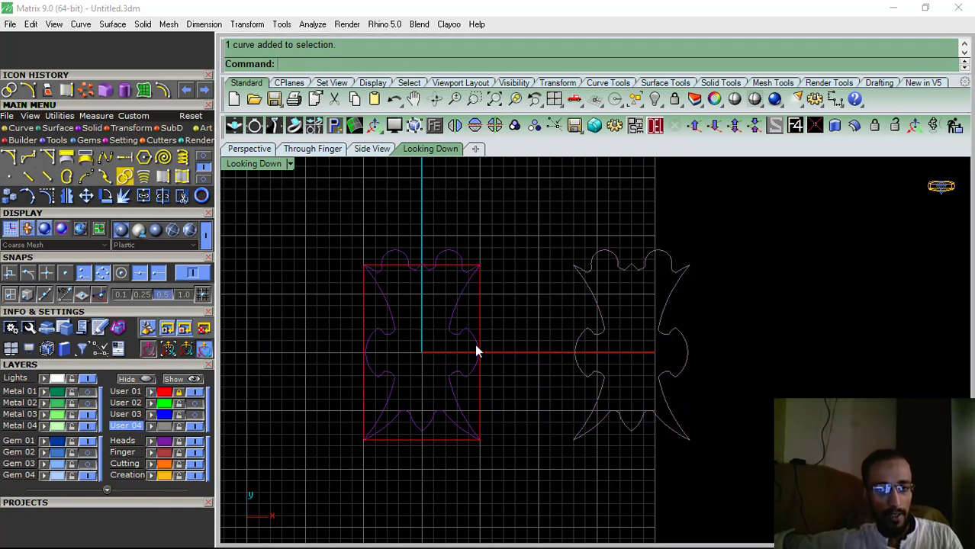
{"action": "left_click", "coordinate": [477, 344]}
{"action": "left_click", "coordinate": [664, 308]}
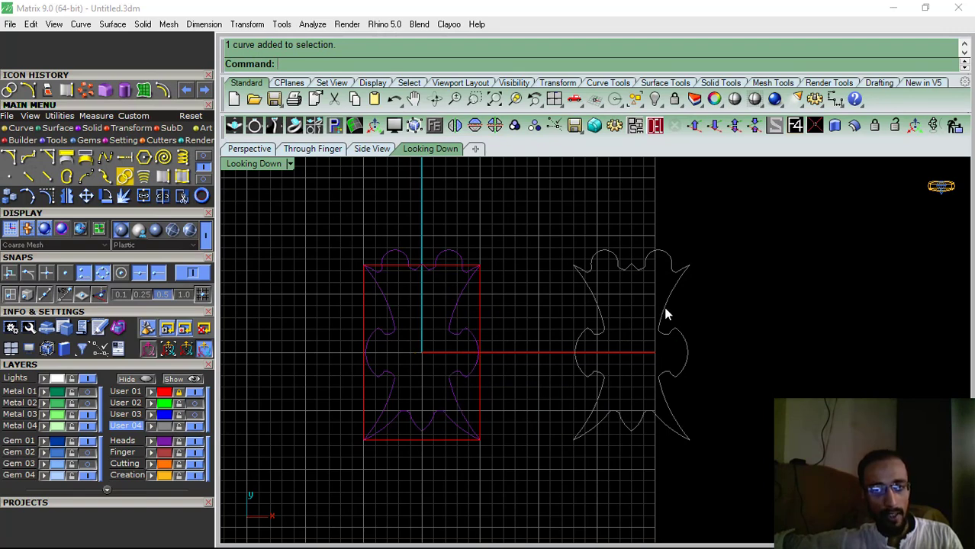
{"action": "right_click_drag", "start_coordinate": [637, 332], "coordinate": [675, 340]}
{"action": "left_click", "coordinate": [807, 308]}
{"action": "key", "text": "ctrl+z"}
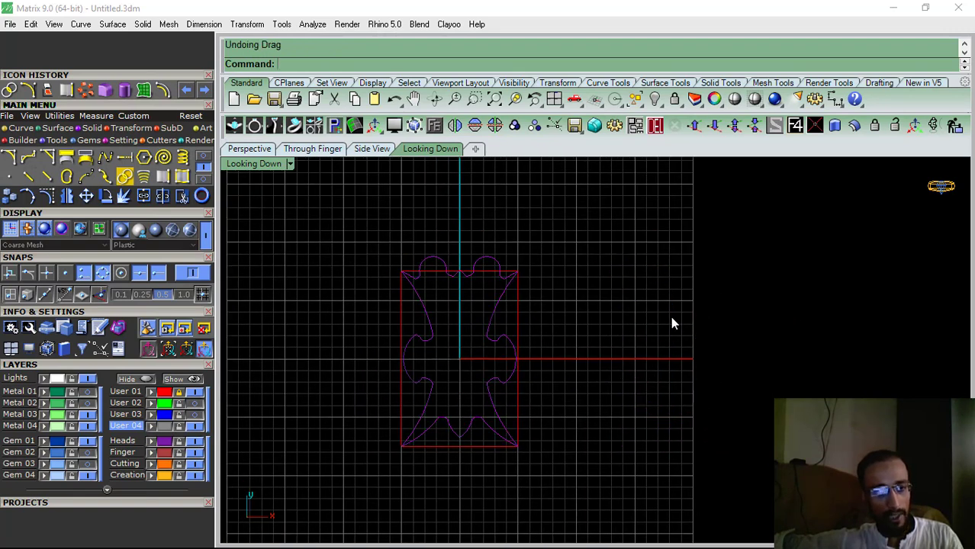
Delete all the original silhouette segments on the Heads layer and undo that deletion
{"action": "left_click", "coordinate": [165, 449]}
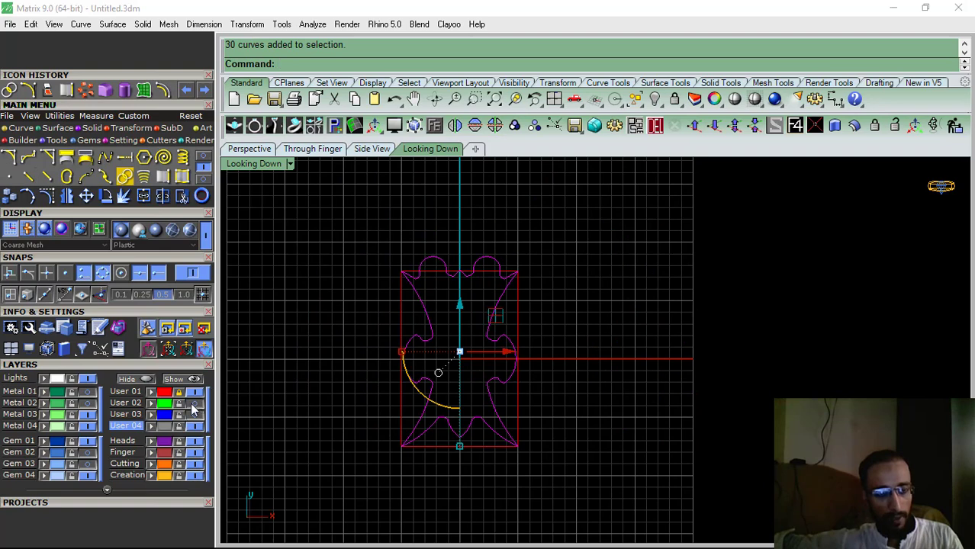
{"action": "left_click", "coordinate": [655, 126]}
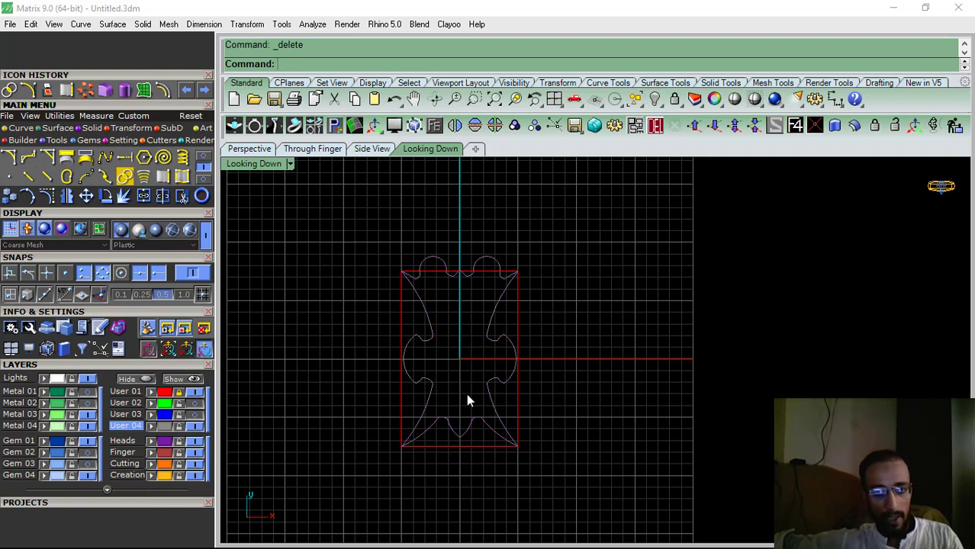
{"action": "right_click_drag", "start_coordinate": [489, 348], "coordinate": [511, 341]}
{"action": "key", "text": "ctrl+z"}
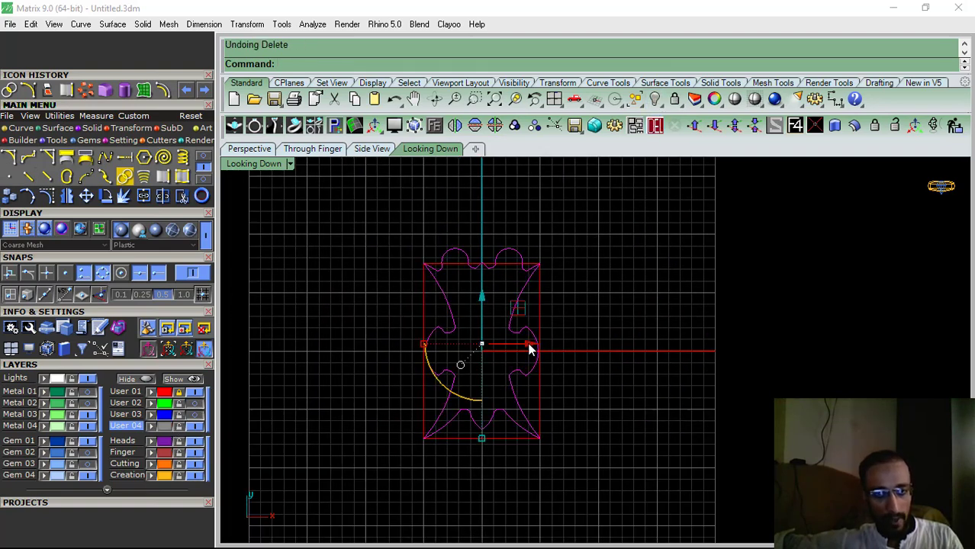
Move the original silhouette segments to the right of the combined outline, compare the two, and delete the segments
{"action": "left_click_drag", "start_coordinate": [529, 345], "coordinate": [701, 353]}
{"action": "left_click", "coordinate": [610, 276]}
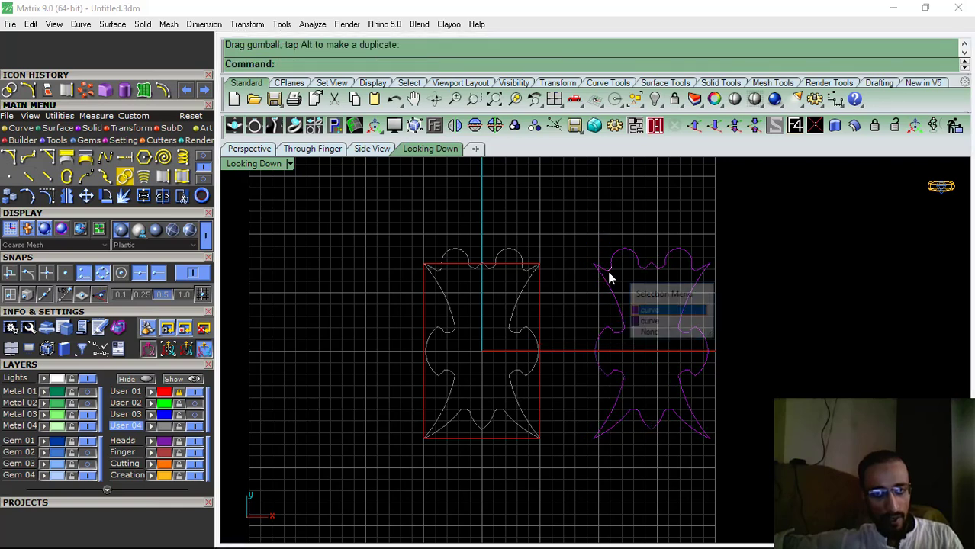
{"action": "left_click", "coordinate": [656, 323]}
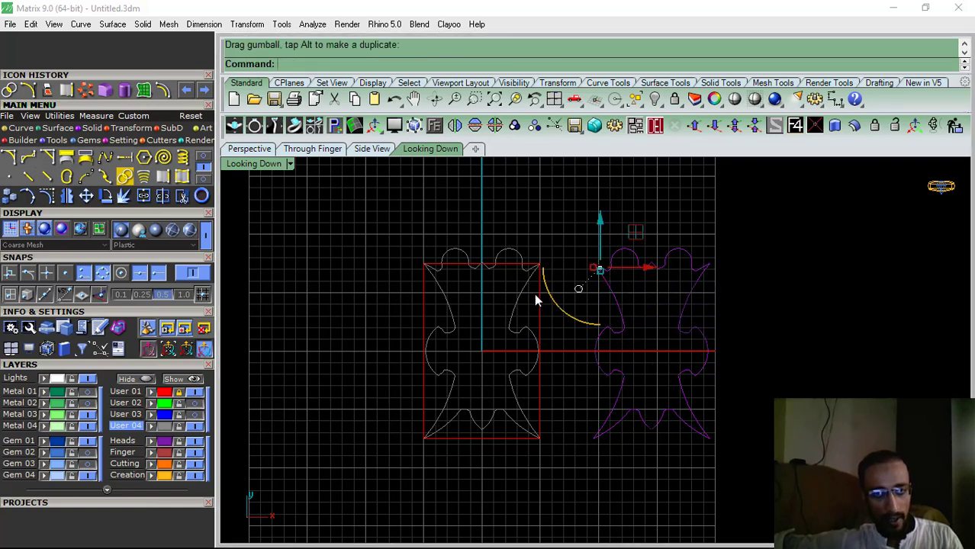
{"action": "left_click", "coordinate": [520, 331]}
{"action": "right_click_drag", "start_coordinate": [561, 340], "coordinate": [512, 343]}
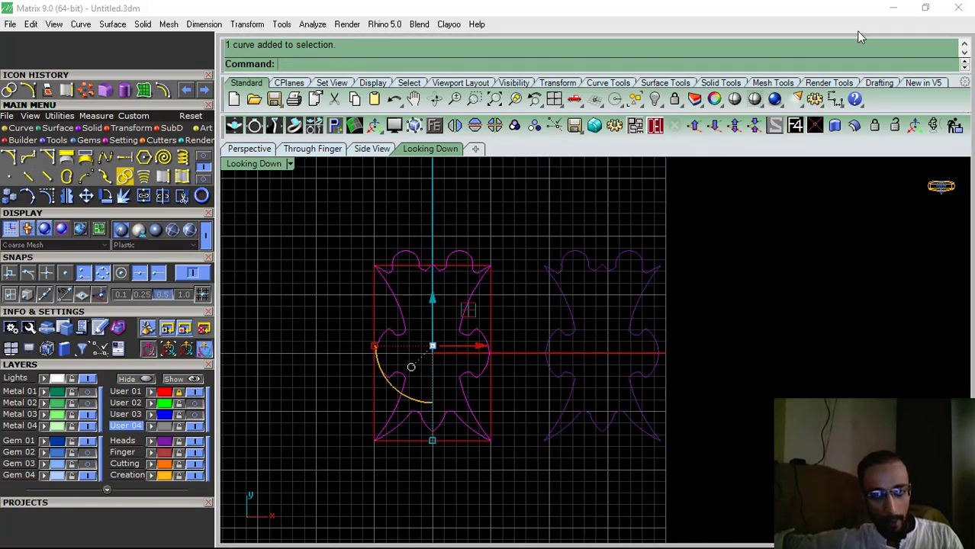
{"action": "left_click_drag", "start_coordinate": [702, 239], "coordinate": [574, 468]}
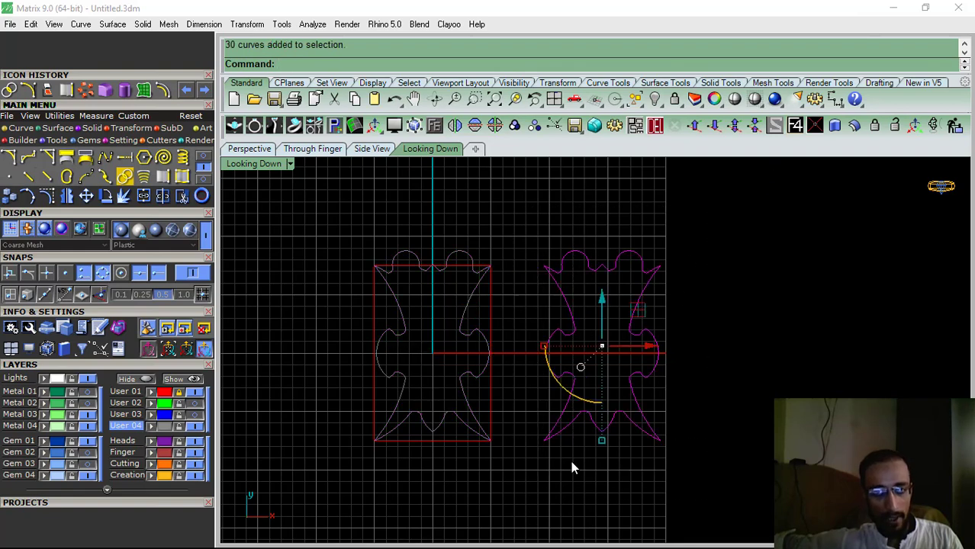
{"action": "left_click", "coordinate": [652, 126]}
Offset the combined closed outline inward with sharp corners to form a parallel inner outline
{"action": "right_click_drag", "start_coordinate": [479, 302], "coordinate": [520, 298]}
{"action": "left_click", "coordinate": [505, 317]}
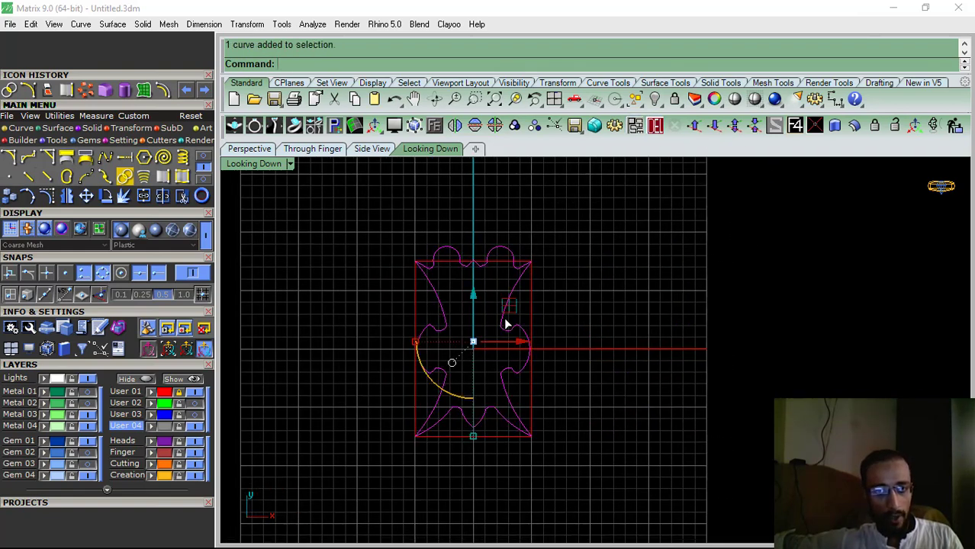
{"action": "left_click", "coordinate": [161, 90]}
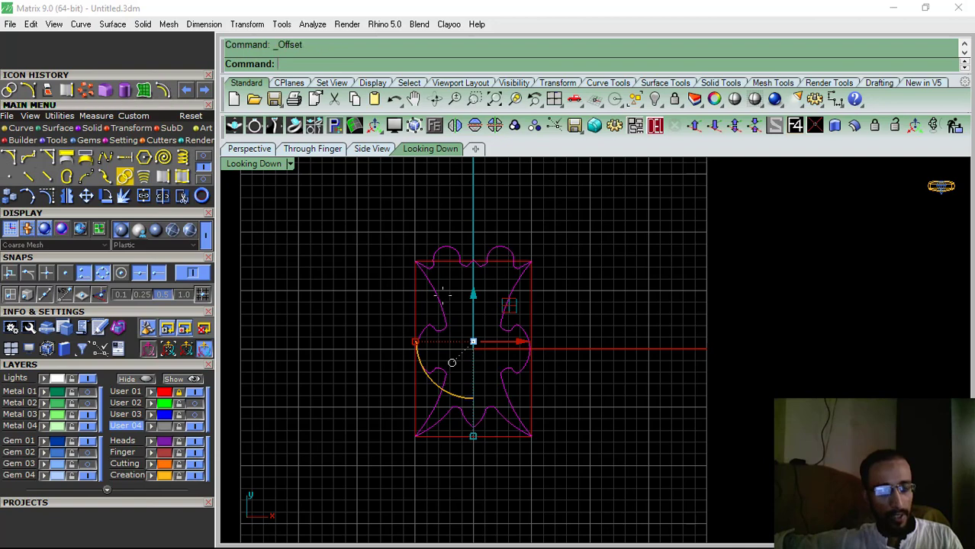
{"action": "scroll", "coordinate": [462, 289], "scroll_direction": "up", "scroll_amount": 4}
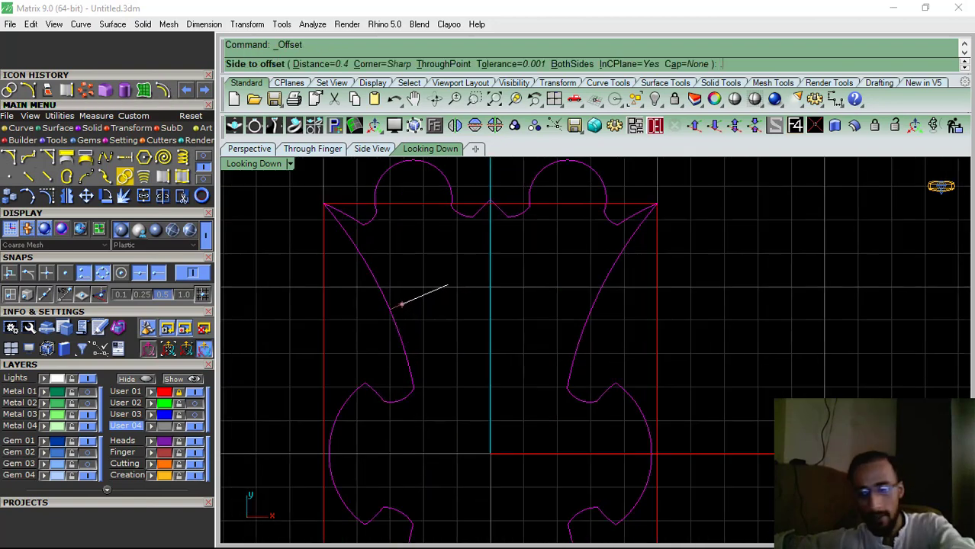
{"action": "left_click", "coordinate": [444, 277]}
{"action": "scroll", "coordinate": [458, 267], "scroll_direction": "down", "scroll_amount": 3}
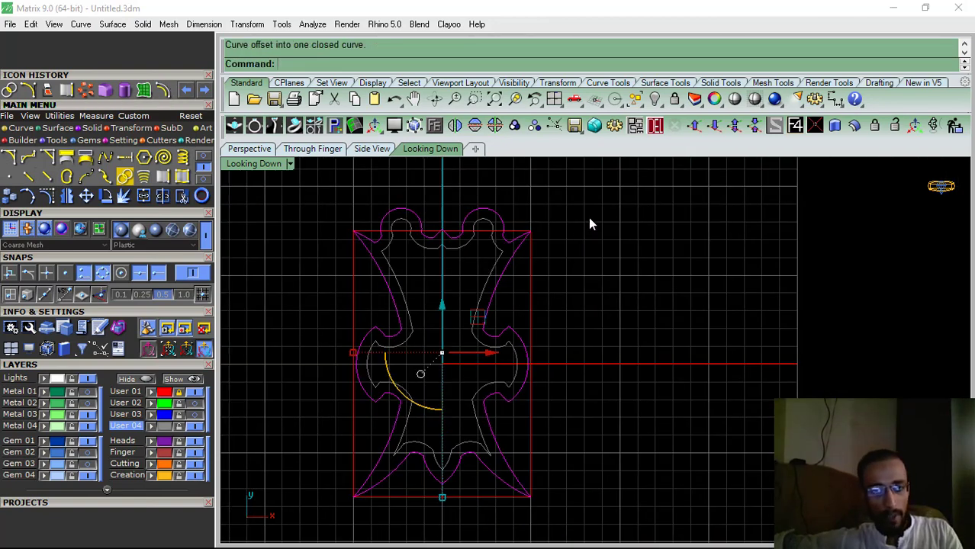
Create a planar surface from both outlines and trim away its centre inside the inner outline, leaving a thin frame
{"action": "left_click_drag", "start_coordinate": [588, 223], "coordinate": [327, 420]}
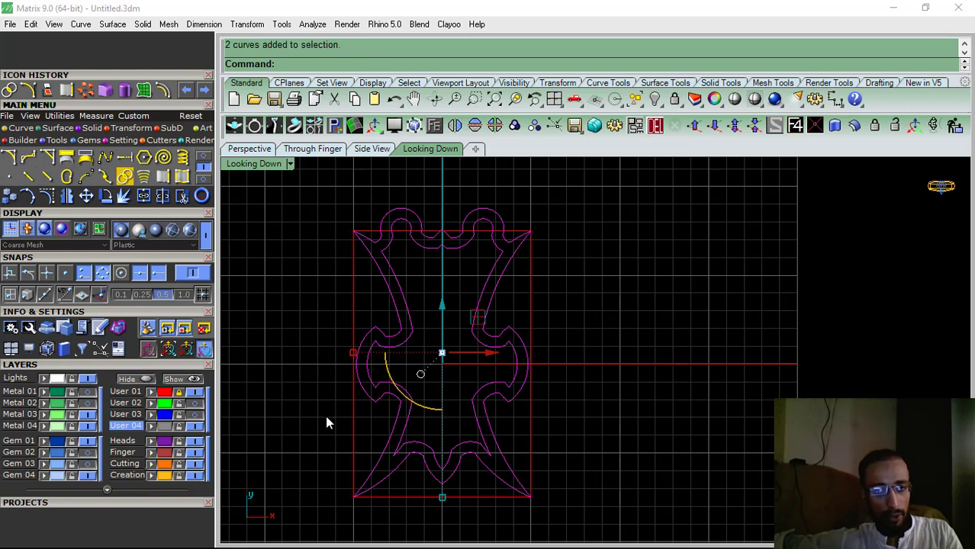
{"action": "left_click", "coordinate": [145, 90]}
{"action": "key", "text": "Return"}
{"action": "left_click", "coordinate": [181, 197]}
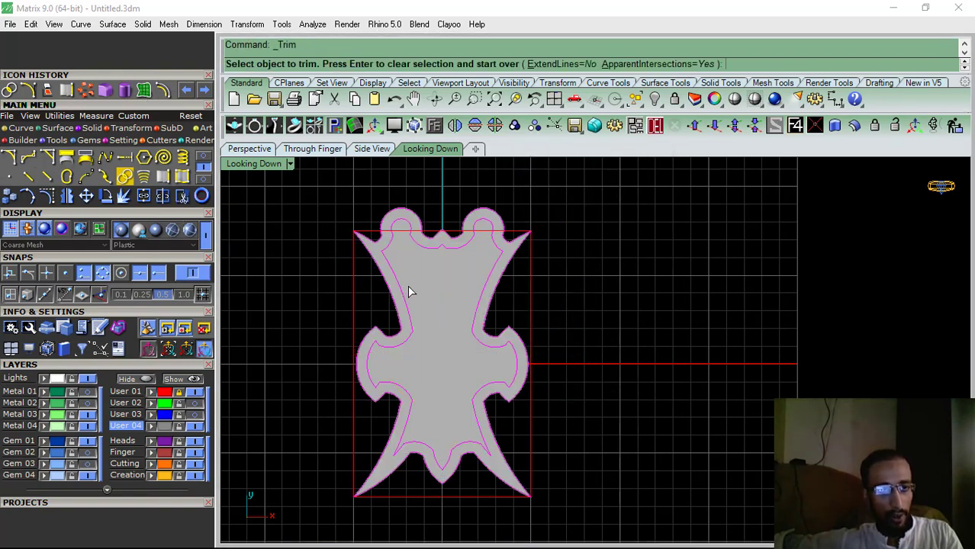
{"action": "left_click", "coordinate": [416, 287]}
{"action": "key", "text": "Return"}
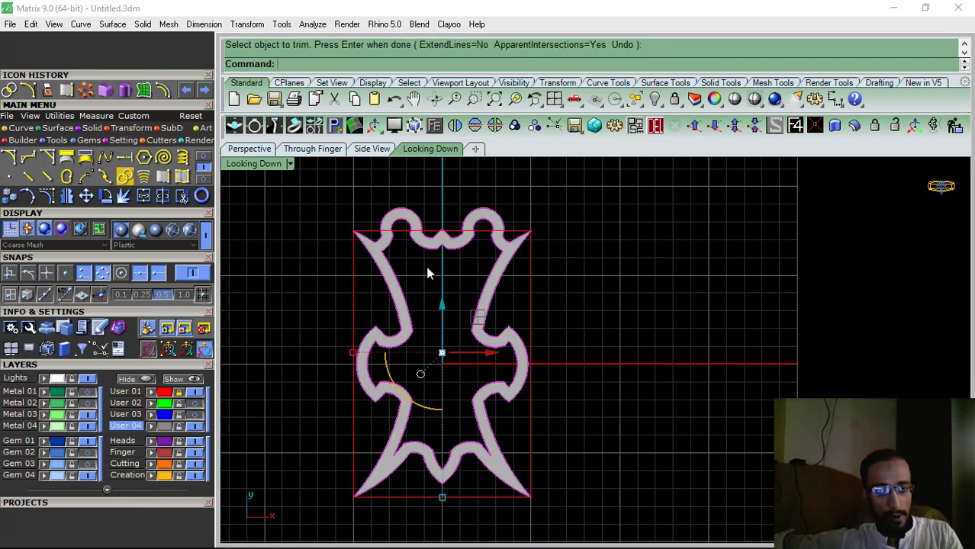
Thicken the flat frame surface upward into a solid with OffsetSrf, using Corner=Round, Solid=Yes and DeleteInput=Yes
{"action": "left_click", "coordinate": [735, 124]}
{"action": "left_click", "coordinate": [525, 243]}
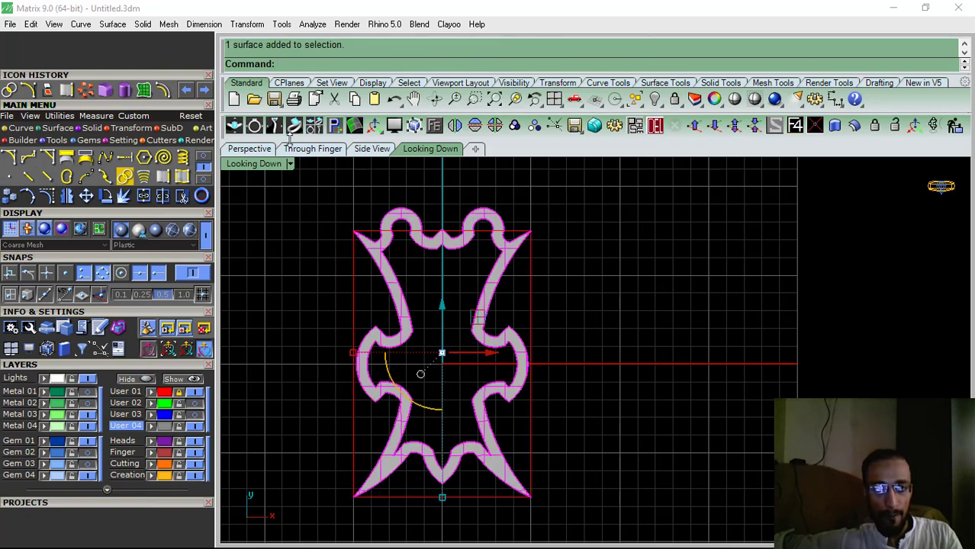
{"action": "left_click", "coordinate": [250, 149]}
{"action": "left_click", "coordinate": [854, 125]}
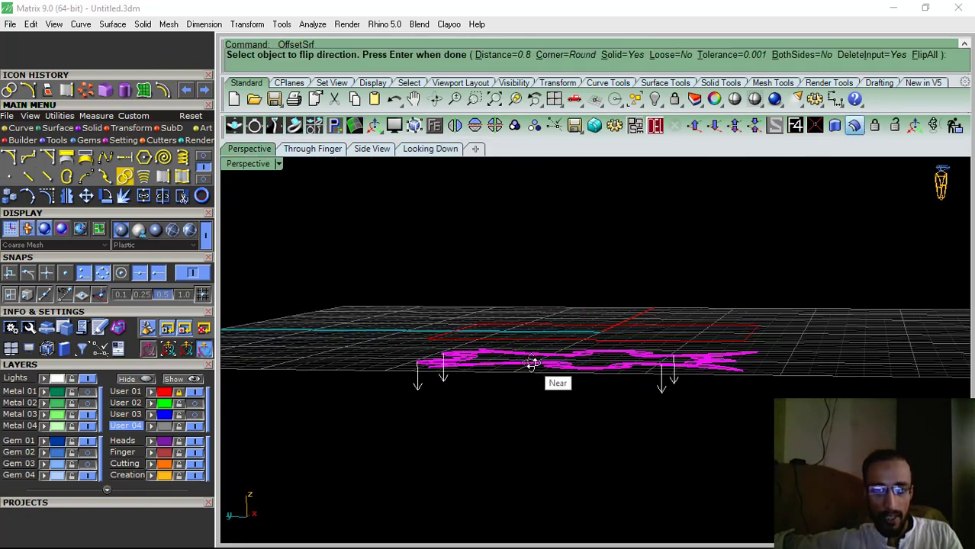
{"action": "scroll", "coordinate": [458, 369], "scroll_direction": "up", "scroll_amount": 2}
{"action": "left_click", "coordinate": [471, 363]}
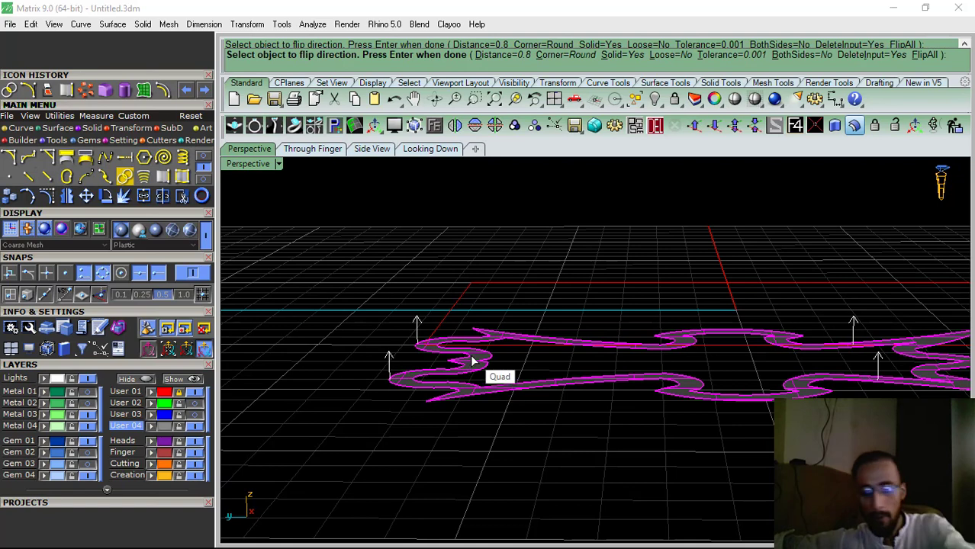
{"action": "key", "text": "Return"}
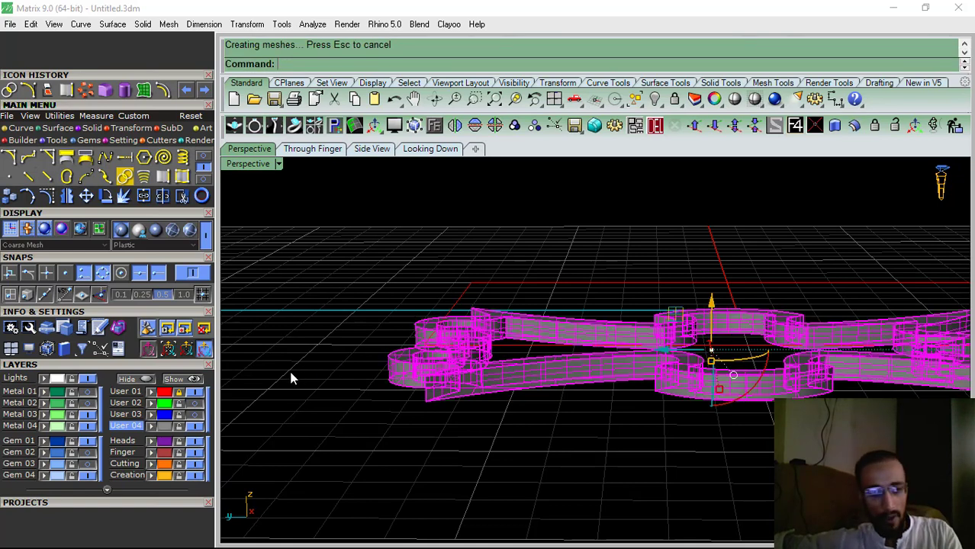
Turn on the Metal 01, Metal 02, User 02 and User 03 layers to show the jewellery above the frame
{"action": "left_click", "coordinate": [88, 402]}
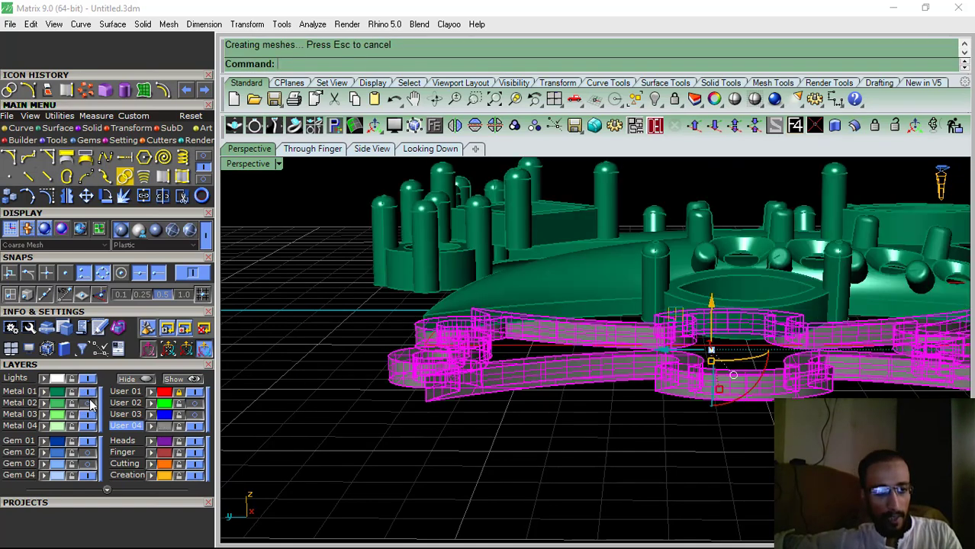
{"action": "left_click", "coordinate": [351, 314]}
{"action": "scroll", "coordinate": [446, 293], "scroll_direction": "down", "scroll_amount": 7}
{"action": "right_click_drag", "start_coordinate": [445, 296], "coordinate": [446, 340]}
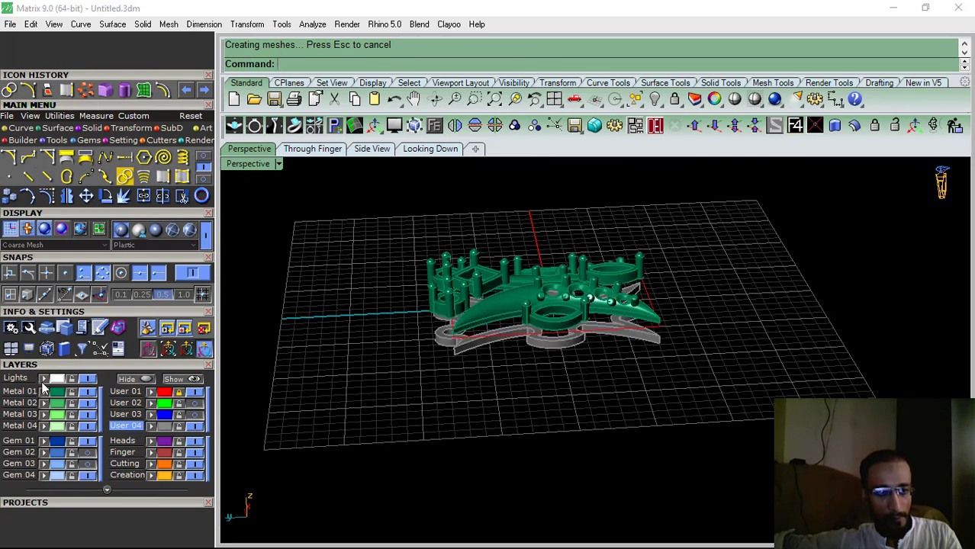
{"action": "left_click", "coordinate": [195, 414]}
{"action": "left_click", "coordinate": [194, 403]}
Turn on the Gem 02 and Gem 03 layers and shade the Through Finger view
{"action": "left_click", "coordinate": [333, 150]}
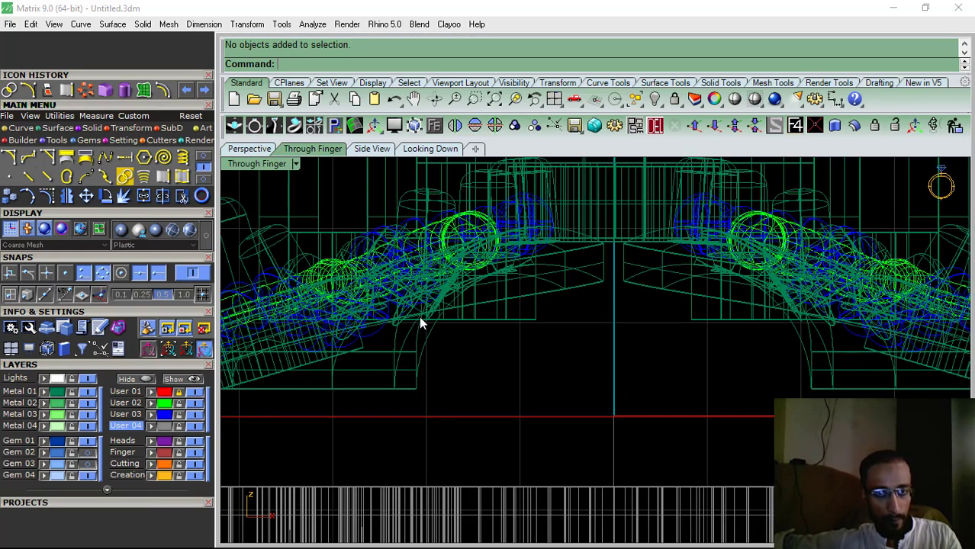
{"action": "scroll", "coordinate": [419, 323], "scroll_direction": "down", "scroll_amount": 5}
{"action": "left_click", "coordinate": [87, 463]}
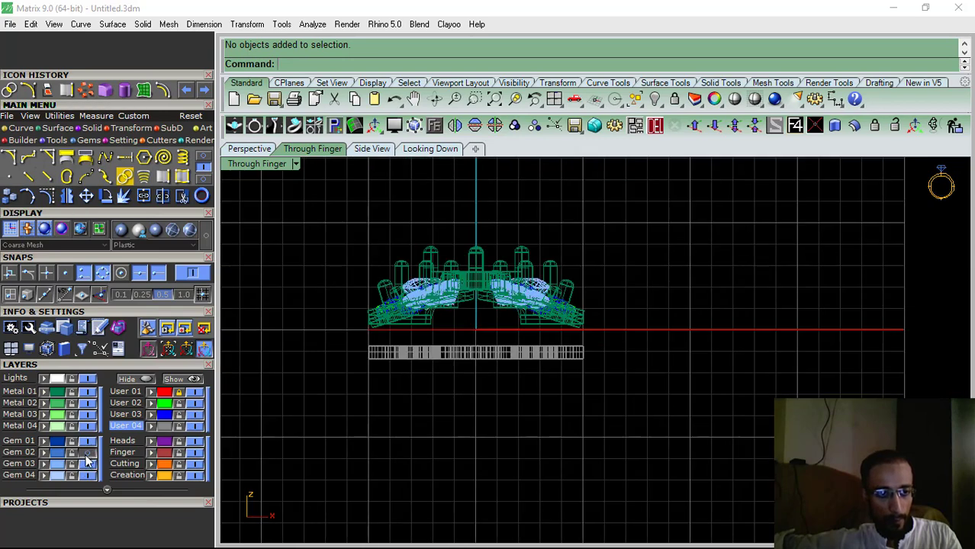
{"action": "left_click", "coordinate": [87, 452]}
{"action": "left_click", "coordinate": [122, 230]}
{"action": "right_click_drag", "start_coordinate": [505, 338], "coordinate": [533, 356]}
{"action": "scroll", "coordinate": [534, 362], "scroll_direction": "up", "scroll_amount": 3}
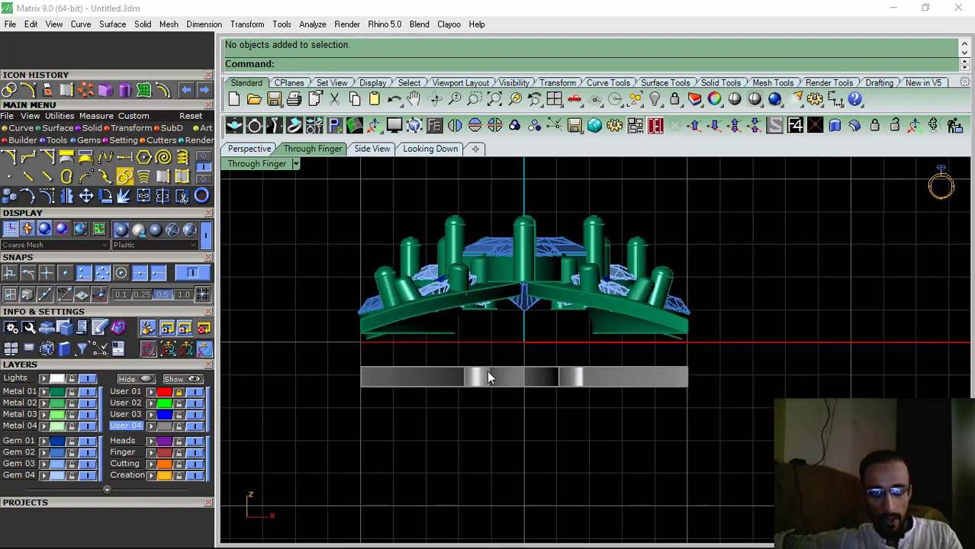
Raise the solid base frame in the Side View so that it sits just beneath the jewellery piece
{"action": "left_click", "coordinate": [488, 375]}
{"action": "left_click", "coordinate": [373, 148]}
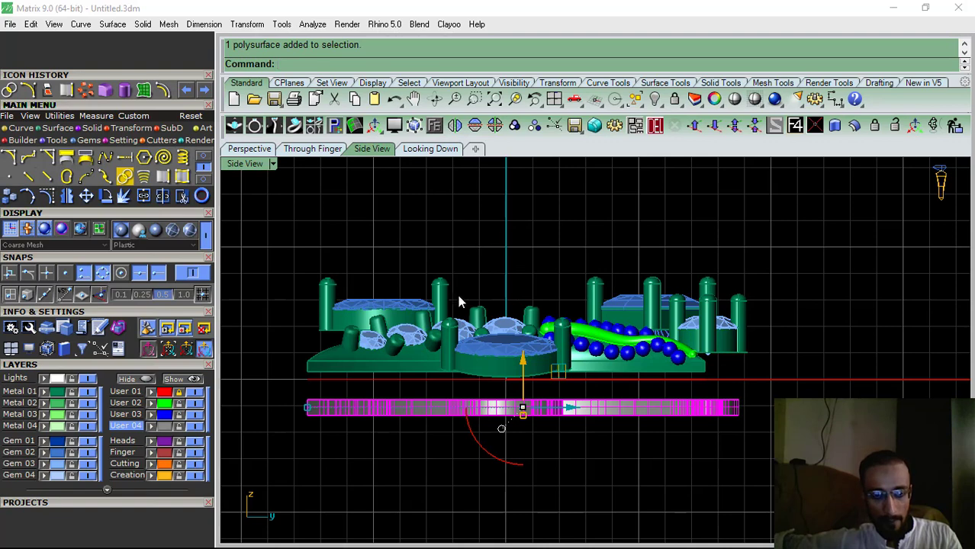
{"action": "scroll", "coordinate": [508, 381], "scroll_direction": "up", "scroll_amount": 2}
{"action": "left_click_drag", "start_coordinate": [532, 382], "coordinate": [530, 350]}
{"action": "scroll", "coordinate": [543, 319], "scroll_direction": "down", "scroll_amount": 2}
{"action": "right_click_drag", "start_coordinate": [533, 357], "coordinate": [532, 392]}
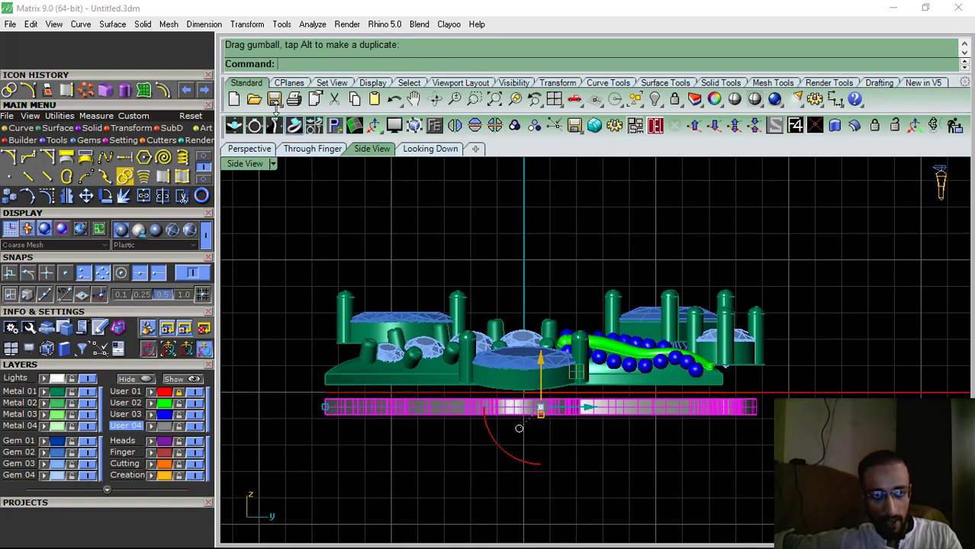
Examine the gap between the base frame and the jewellery piece from several angles in the Perspective view
{"action": "left_click", "coordinate": [251, 149]}
{"action": "left_click", "coordinate": [321, 251]}
{"action": "right_click_drag", "start_coordinate": [320, 251], "coordinate": [473, 298]}
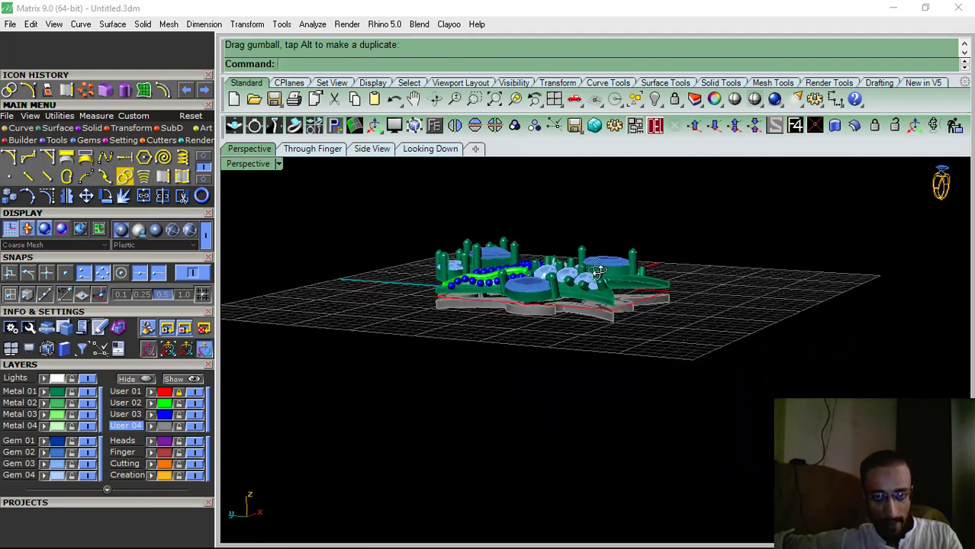
{"action": "scroll", "coordinate": [507, 252], "scroll_direction": "up", "scroll_amount": 5}
{"action": "left_click", "coordinate": [508, 248]}
{"action": "left_click_drag", "start_coordinate": [513, 242], "coordinate": [474, 375]}
{"action": "scroll", "coordinate": [536, 355], "scroll_direction": "down", "scroll_amount": 5}
{"action": "right_click_drag", "start_coordinate": [499, 357], "coordinate": [638, 372]}
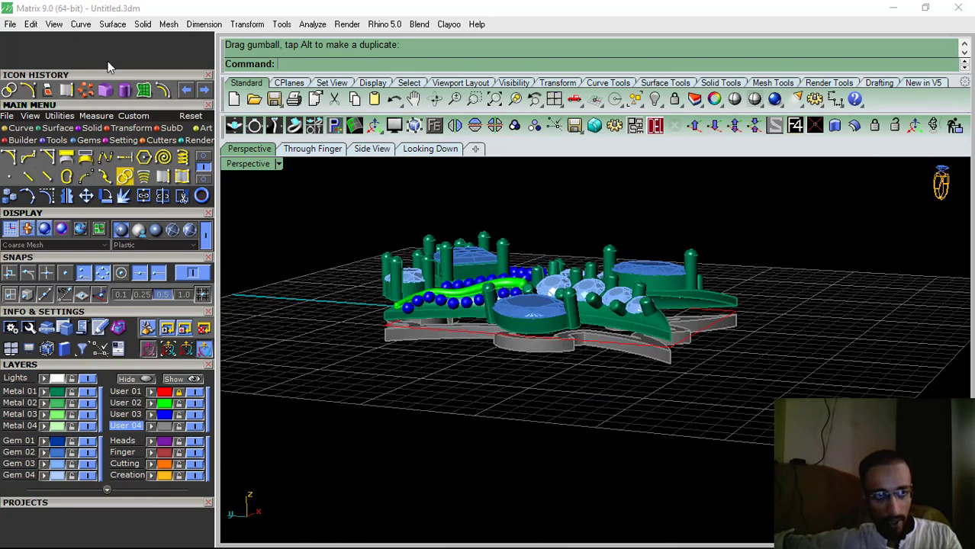
Duplicate the bottom edges of the two prongs flanking the large side gem with DupEdge
{"action": "left_click", "coordinate": [67, 90]}
{"action": "right_click_drag", "start_coordinate": [590, 377], "coordinate": [582, 330]}
{"action": "scroll", "coordinate": [582, 330], "scroll_direction": "up", "scroll_amount": 5}
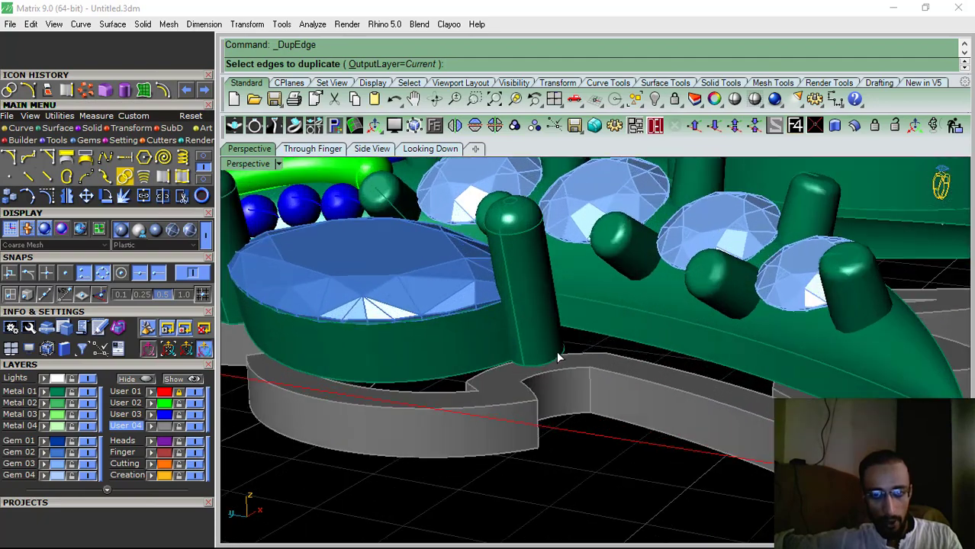
{"action": "left_click", "coordinate": [557, 357]}
{"action": "scroll", "coordinate": [536, 348], "scroll_direction": "down", "scroll_amount": 5}
{"action": "scroll", "coordinate": [554, 320], "scroll_direction": "up", "scroll_amount": 5}
{"action": "scroll", "coordinate": [555, 321], "scroll_direction": "up", "scroll_amount": 3}
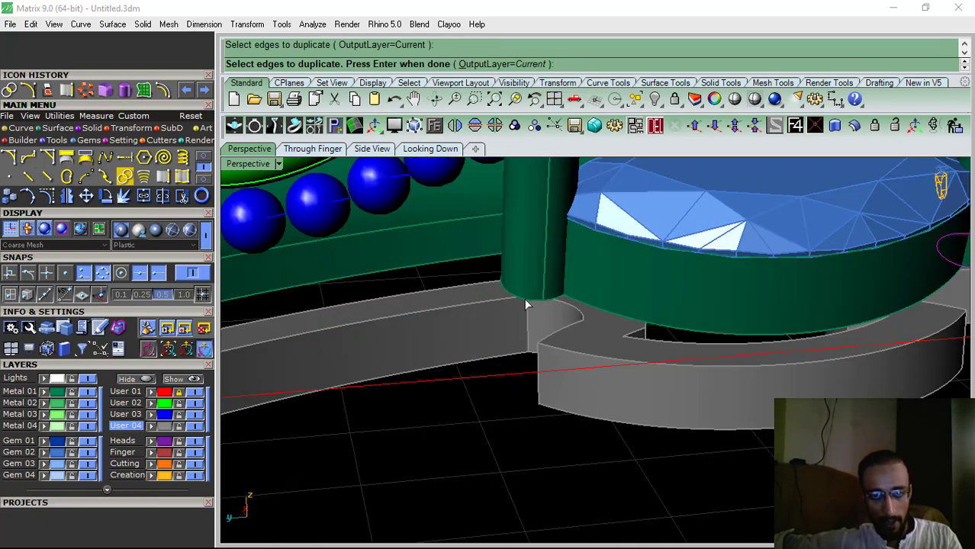
{"action": "key", "text": "Return"}
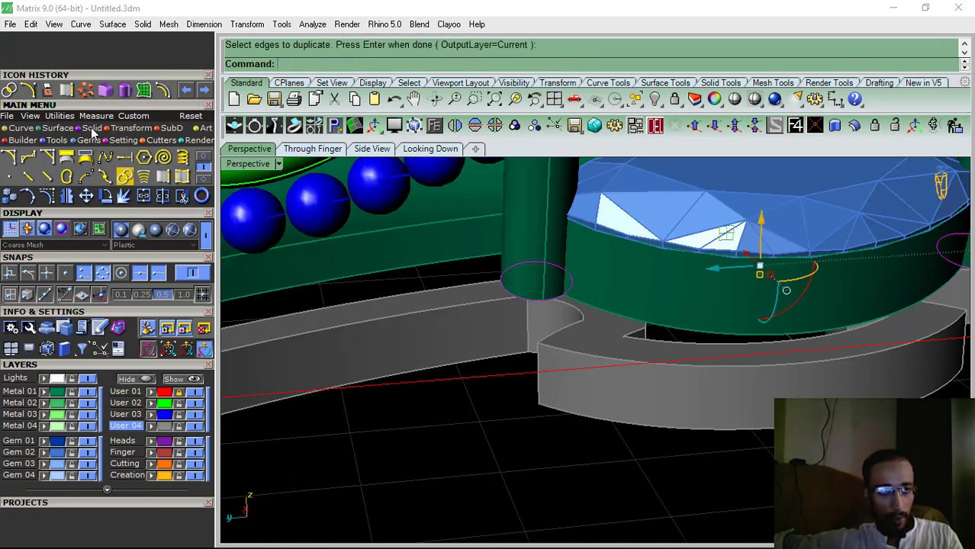
Extrude the two prong edge curves straight down as solid pegs to the frame's lower edge and delete the edge curves
{"action": "left_click", "coordinate": [93, 130]}
{"action": "left_click", "coordinate": [182, 157]}
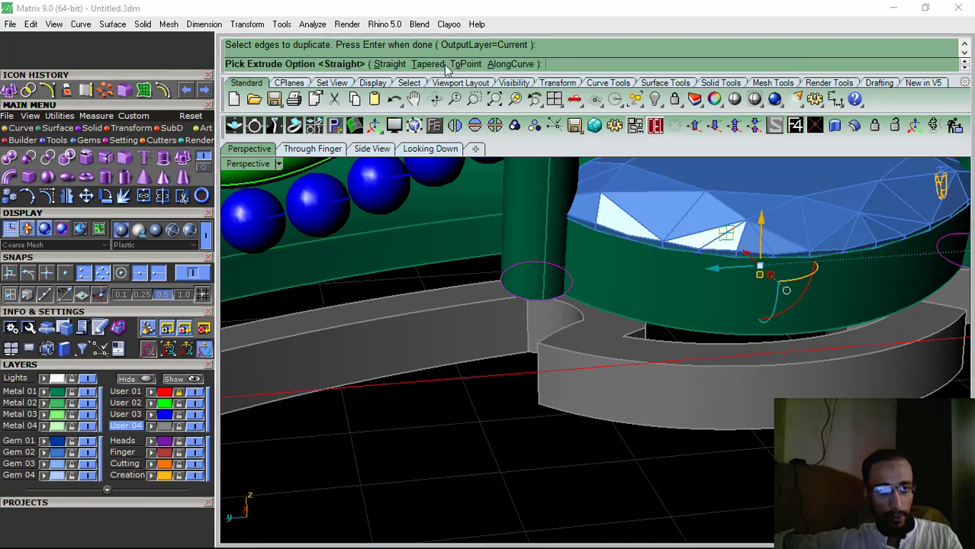
{"action": "left_click", "coordinate": [398, 68]}
{"action": "scroll", "coordinate": [515, 365], "scroll_direction": "down", "scroll_amount": 5}
{"action": "right_click_drag", "start_coordinate": [511, 361], "coordinate": [613, 363]}
{"action": "scroll", "coordinate": [627, 344], "scroll_direction": "up", "scroll_amount": 4}
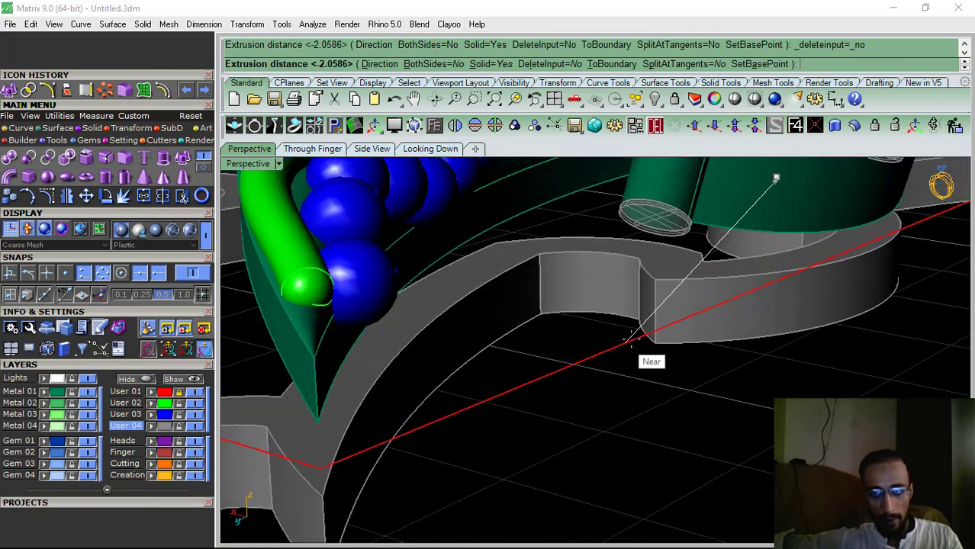
{"action": "left_click", "coordinate": [660, 337]}
{"action": "scroll", "coordinate": [546, 362], "scroll_direction": "down", "scroll_amount": 5}
{"action": "right_click_drag", "start_coordinate": [548, 360], "coordinate": [687, 332]}
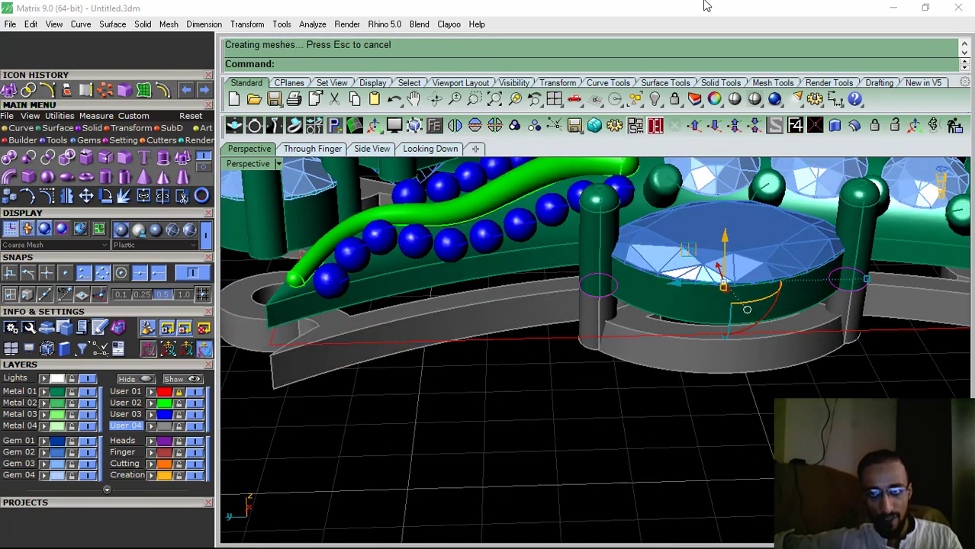
{"action": "left_click", "coordinate": [656, 129]}
Adjust both new pegs slightly upward along the prong axis with Edit Gem Positioner
{"action": "right_click_drag", "start_coordinate": [587, 305], "coordinate": [639, 335]}
{"action": "scroll", "coordinate": [486, 328], "scroll_direction": "up", "scroll_amount": 5}
{"action": "left_click", "coordinate": [488, 329]}
{"action": "scroll", "coordinate": [526, 336], "scroll_direction": "down", "scroll_amount": 6}
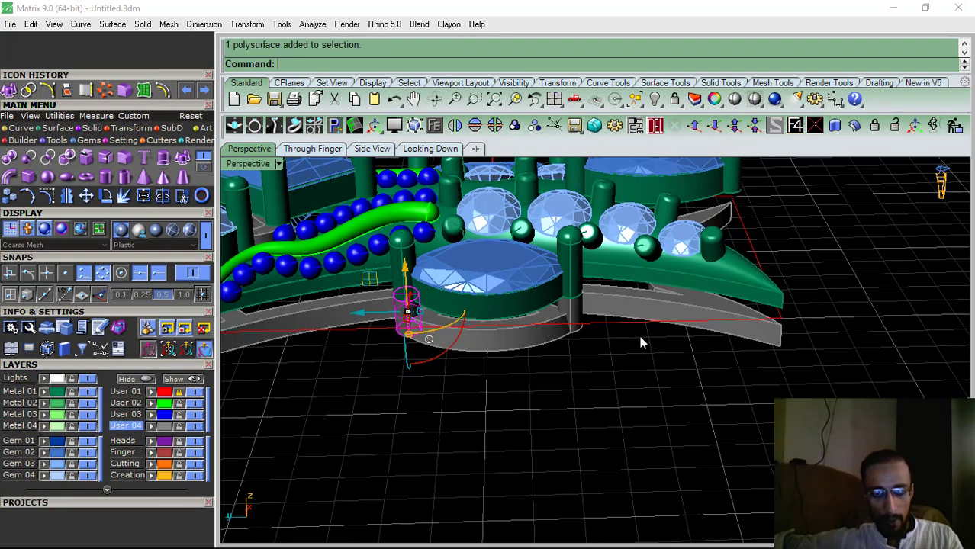
{"action": "scroll", "coordinate": [606, 328], "scroll_direction": "up", "scroll_amount": 4}
{"action": "left_click", "coordinate": [605, 332], "text": "shift"}
{"action": "left_click", "coordinate": [334, 126]}
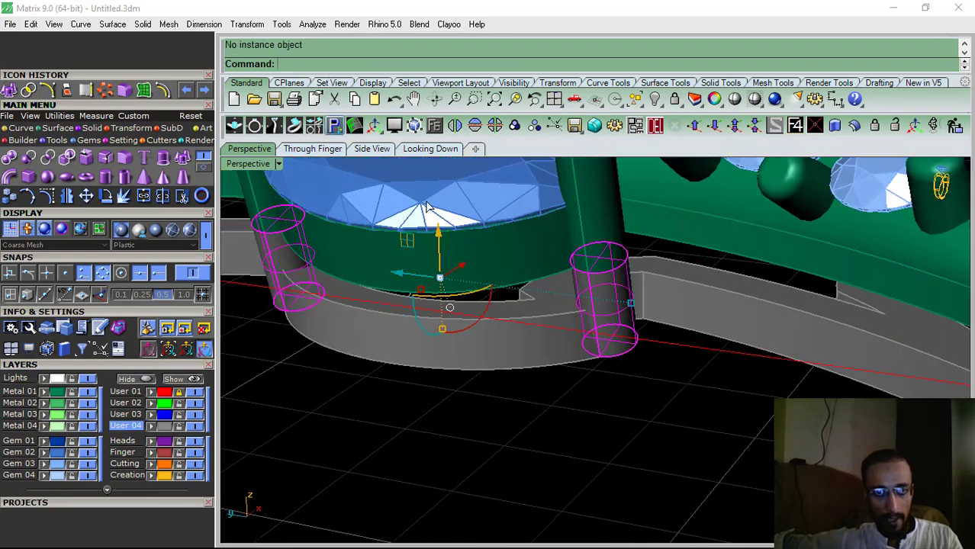
{"action": "right_click_drag", "start_coordinate": [507, 298], "coordinate": [610, 325]}
{"action": "scroll", "coordinate": [724, 244], "scroll_direction": "up", "scroll_amount": 3}
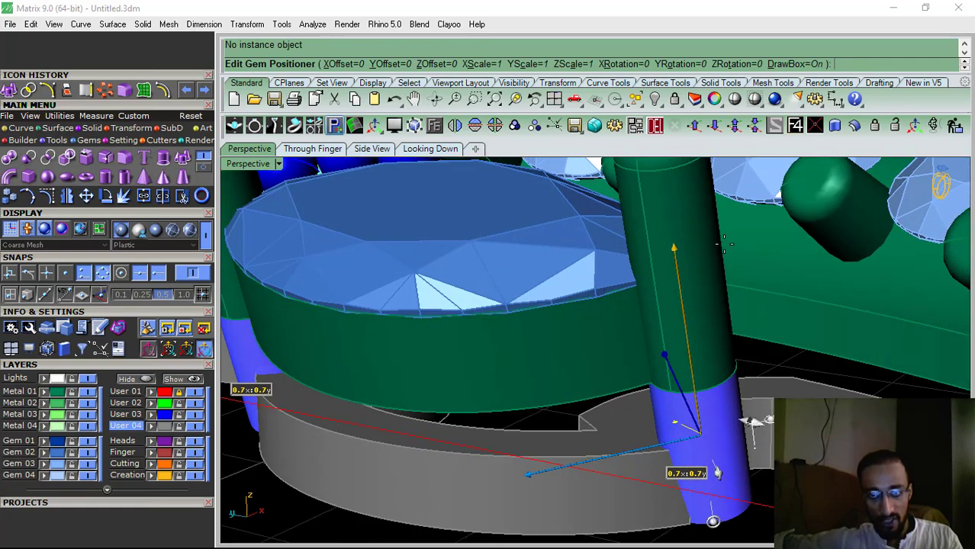
{"action": "left_click_drag", "start_coordinate": [673, 246], "coordinate": [673, 237]}
{"action": "right_click", "coordinate": [672, 237]}
{"action": "scroll", "coordinate": [723, 297], "scroll_direction": "down", "scroll_amount": 6}
{"action": "right_click_drag", "start_coordinate": [723, 296], "coordinate": [603, 345]}
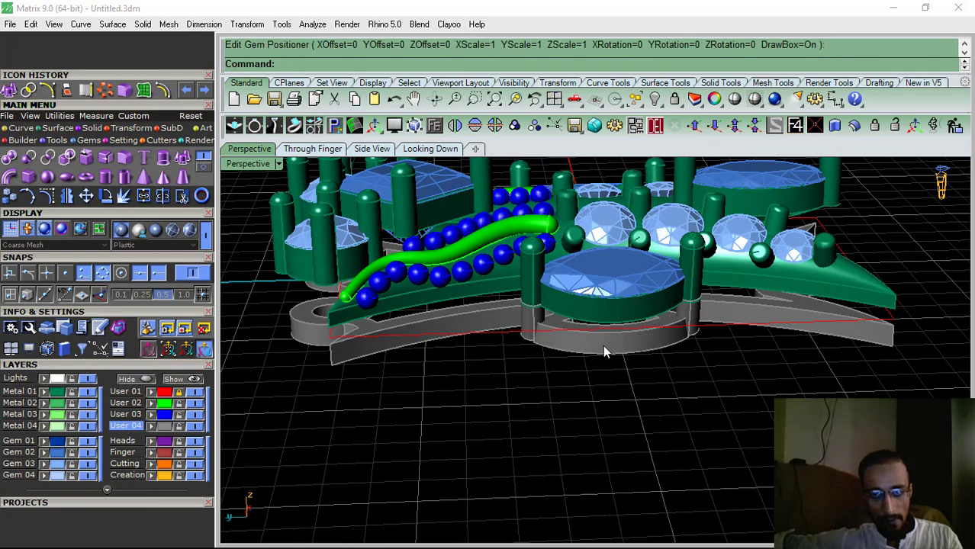
Assign the base frame solid to the Finger layer
{"action": "left_click", "coordinate": [603, 345]}
{"action": "left_click", "coordinate": [153, 451]}
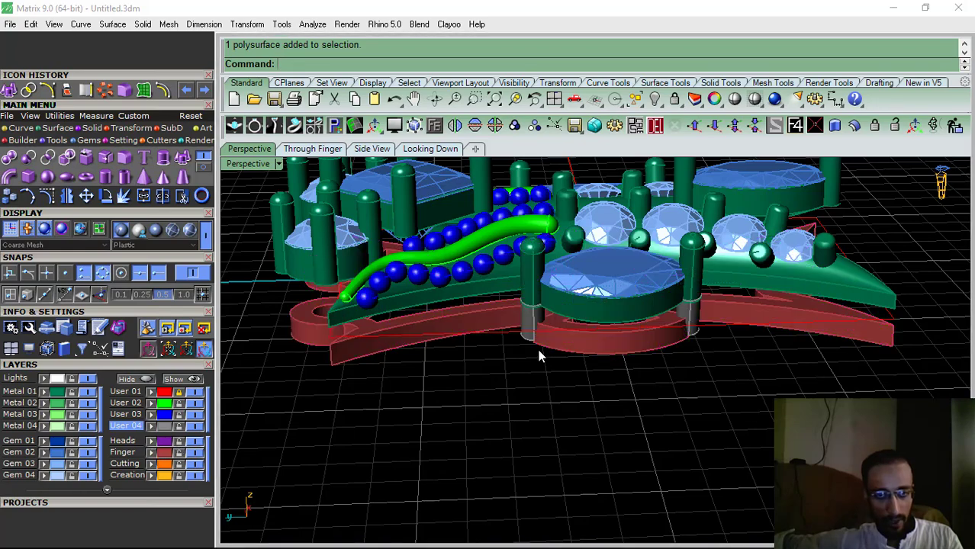
Duplicate the bottom edges of the three outer prongs around one small round gem at the frame's end with DupEdge
{"action": "right_click_drag", "start_coordinate": [536, 346], "coordinate": [613, 362]}
{"action": "right_click_drag", "start_coordinate": [456, 373], "coordinate": [641, 370]}
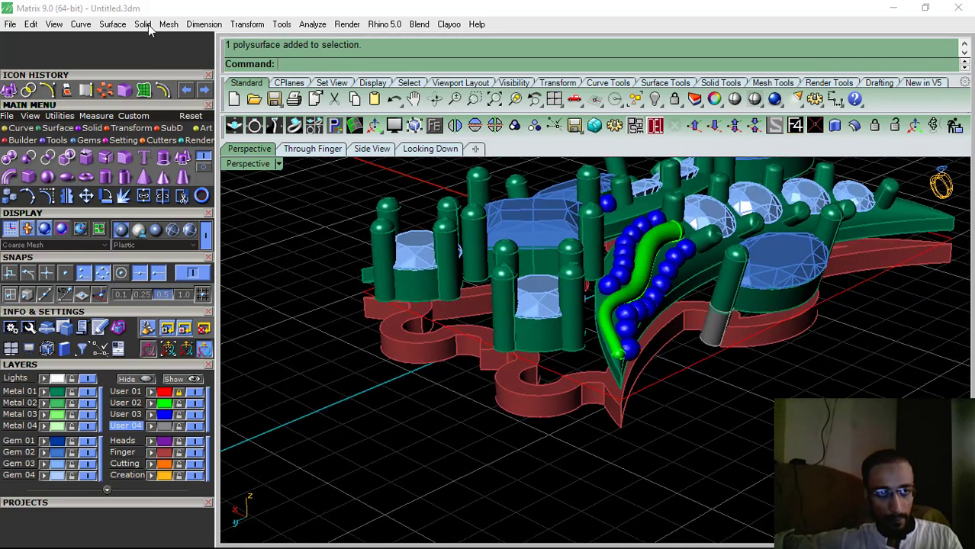
{"action": "left_click", "coordinate": [89, 91]}
{"action": "right_click_drag", "start_coordinate": [562, 371], "coordinate": [595, 358]}
{"action": "scroll", "coordinate": [595, 342], "scroll_direction": "up", "scroll_amount": 5}
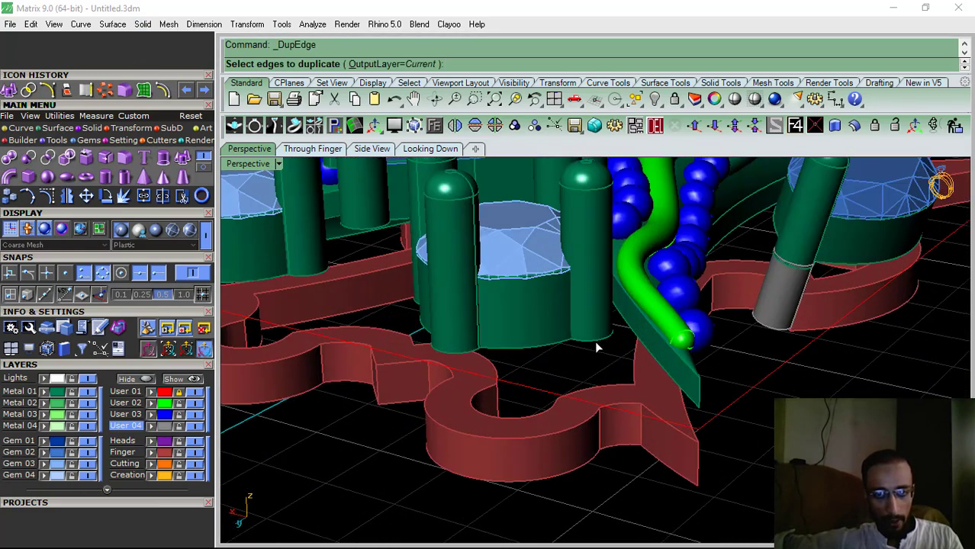
{"action": "right_click_drag", "start_coordinate": [525, 371], "coordinate": [492, 337]}
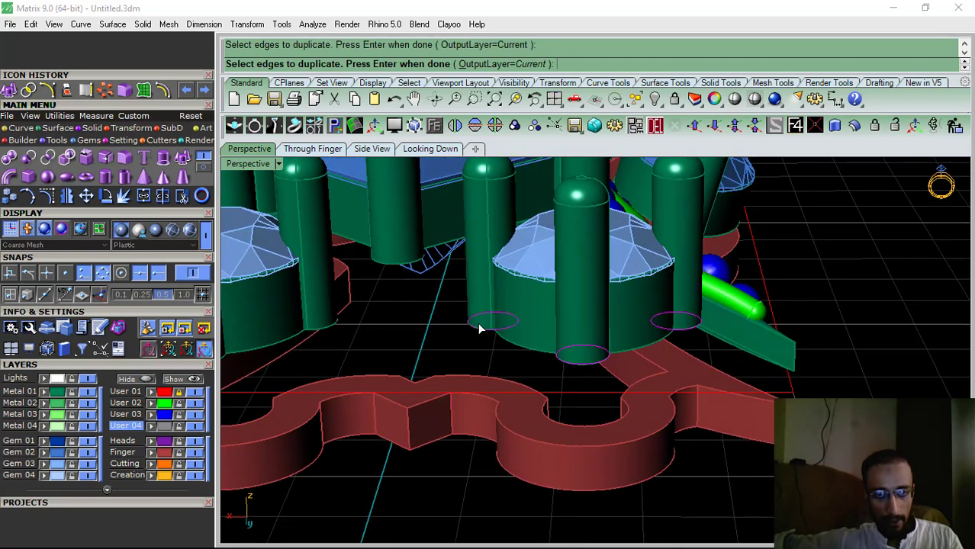
{"action": "scroll", "coordinate": [480, 329], "scroll_direction": "down", "scroll_amount": 6}
{"action": "right_click_drag", "start_coordinate": [571, 325], "coordinate": [515, 331]}
{"action": "right_click", "coordinate": [516, 331]}
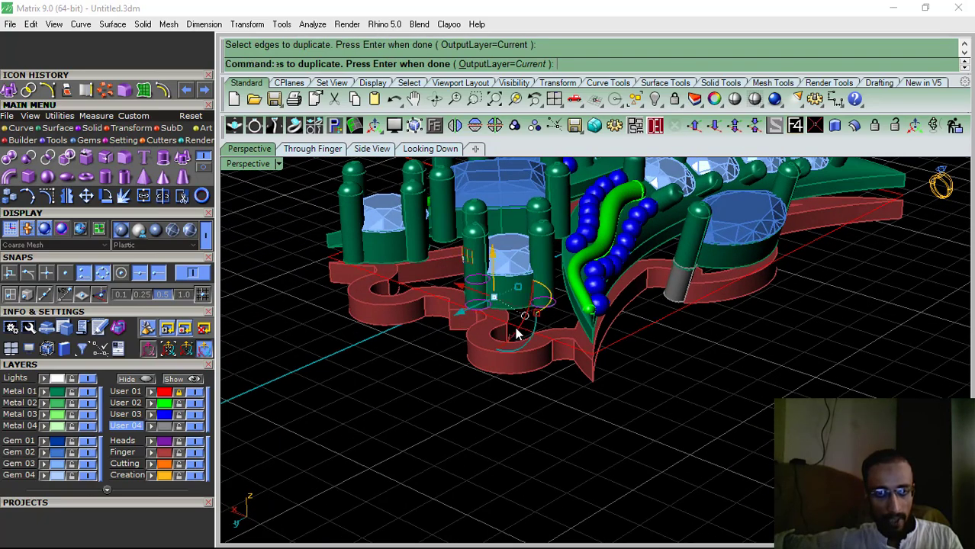
Extrude the three prong edge curves straight down as solid pegs past the frame's lower edge and delete the curves
{"action": "left_click", "coordinate": [8, 90]}
{"action": "left_click", "coordinate": [385, 65]}
{"action": "scroll", "coordinate": [492, 357], "scroll_direction": "up", "scroll_amount": 4}
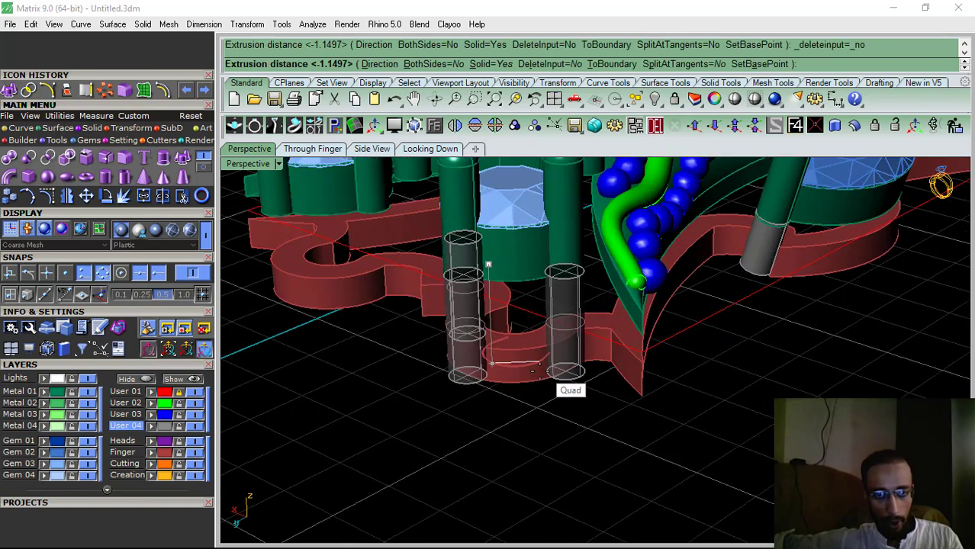
{"action": "left_click", "coordinate": [534, 372]}
{"action": "left_click", "coordinate": [650, 130]}
Raise the three new pegs slightly together so their tops overlap the round gem's prongs
{"action": "left_click", "coordinate": [566, 325]}
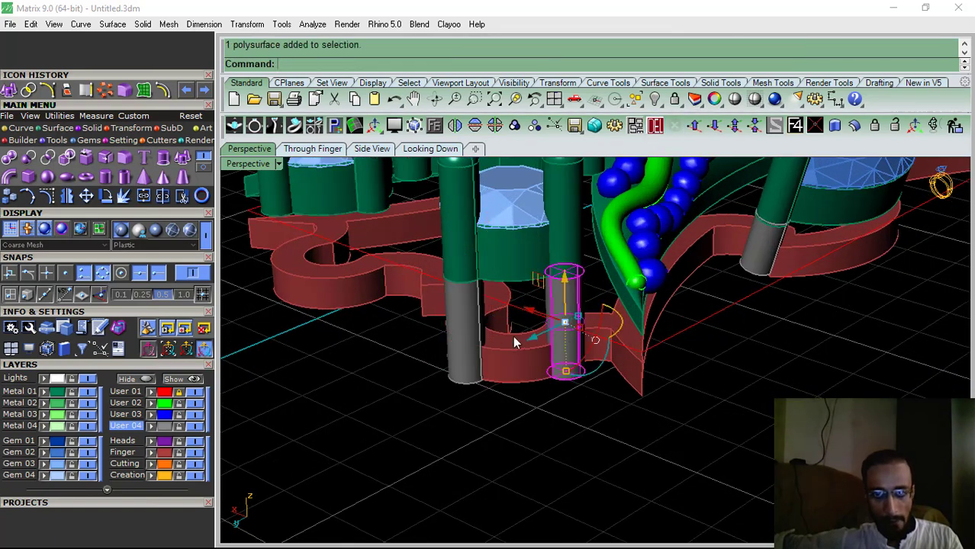
{"action": "left_click", "coordinate": [463, 331], "text": "shift"}
{"action": "right_click_drag", "start_coordinate": [435, 330], "coordinate": [478, 322]}
{"action": "left_click", "coordinate": [475, 321], "text": "shift"}
{"action": "scroll", "coordinate": [555, 309], "scroll_direction": "up", "scroll_amount": 4}
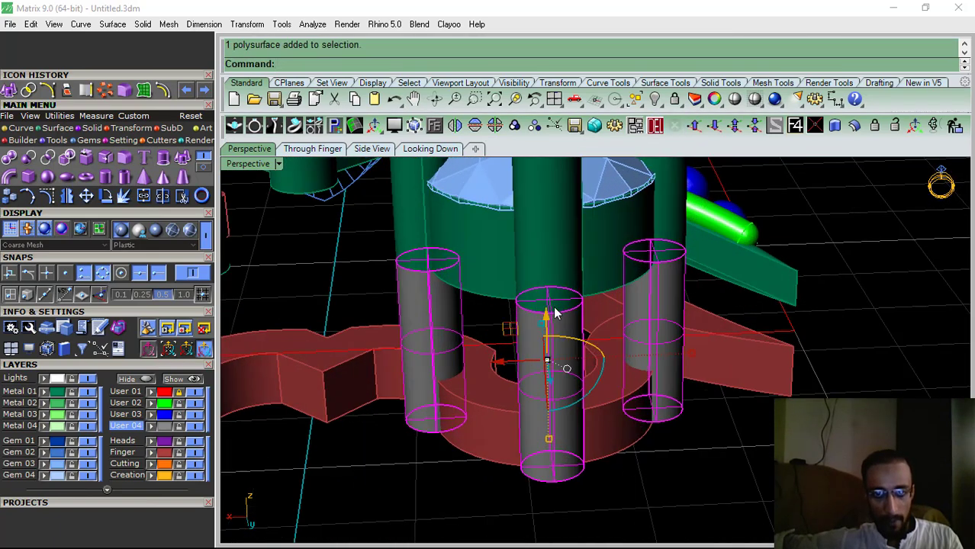
{"action": "left_click_drag", "start_coordinate": [547, 314], "coordinate": [551, 319]}
{"action": "key", "text": "ctrl+z"}
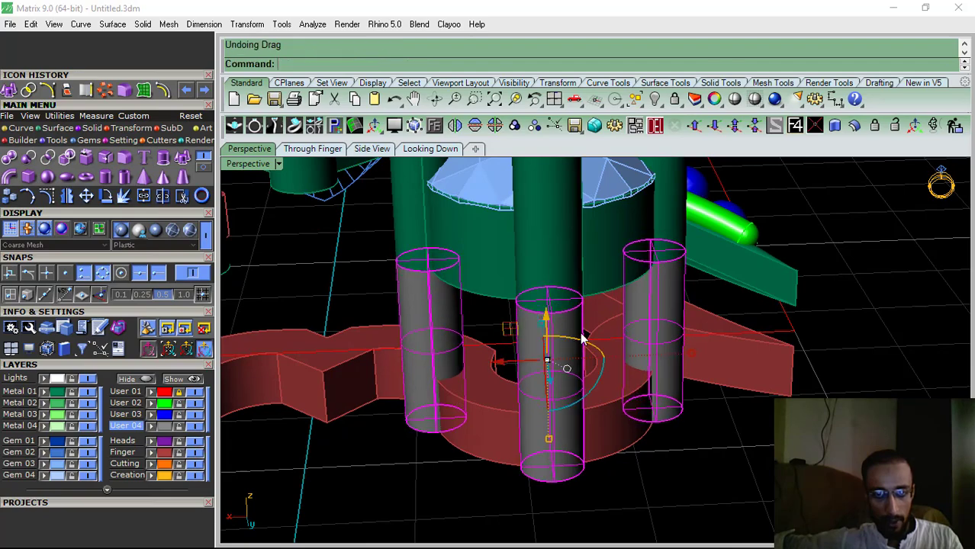
{"action": "right_click_drag", "start_coordinate": [582, 333], "coordinate": [629, 306]}
{"action": "left_click_drag", "start_coordinate": [616, 299], "coordinate": [620, 291]}
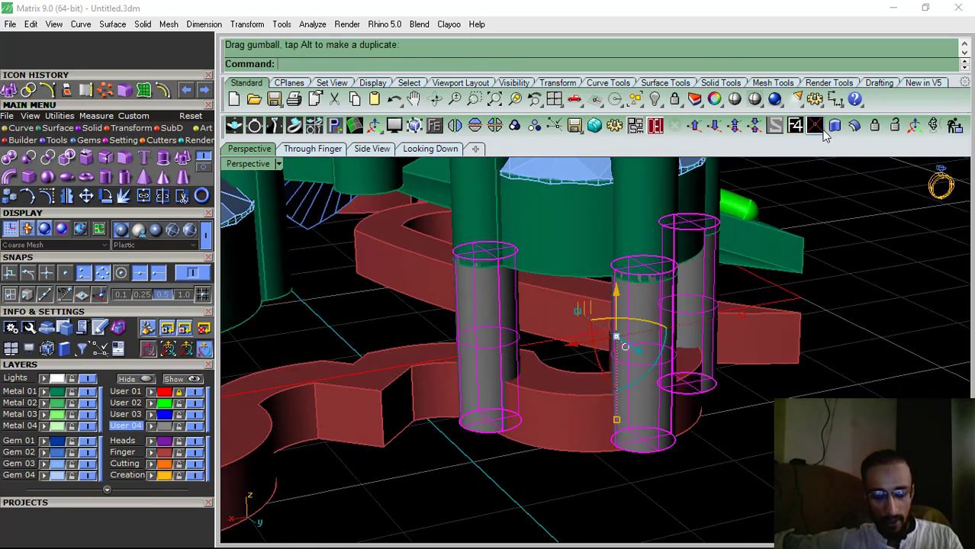
{"action": "left_click", "coordinate": [881, 373]}
Duplicate the bottom edge of the square gem's front prong between the two small round gems
{"action": "scroll", "coordinate": [671, 293], "scroll_direction": "down", "scroll_amount": 7}
{"action": "right_click_drag", "start_coordinate": [671, 295], "coordinate": [677, 336]}
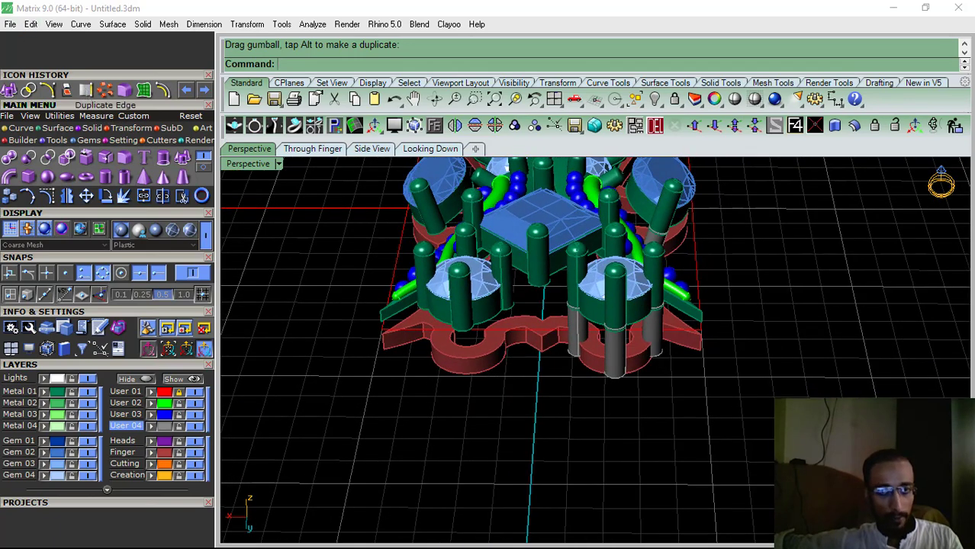
{"action": "left_click", "coordinate": [85, 90]}
{"action": "scroll", "coordinate": [540, 303], "scroll_direction": "up", "scroll_amount": 5}
{"action": "left_click", "coordinate": [541, 295]}
{"action": "right_click", "coordinate": [526, 314]}
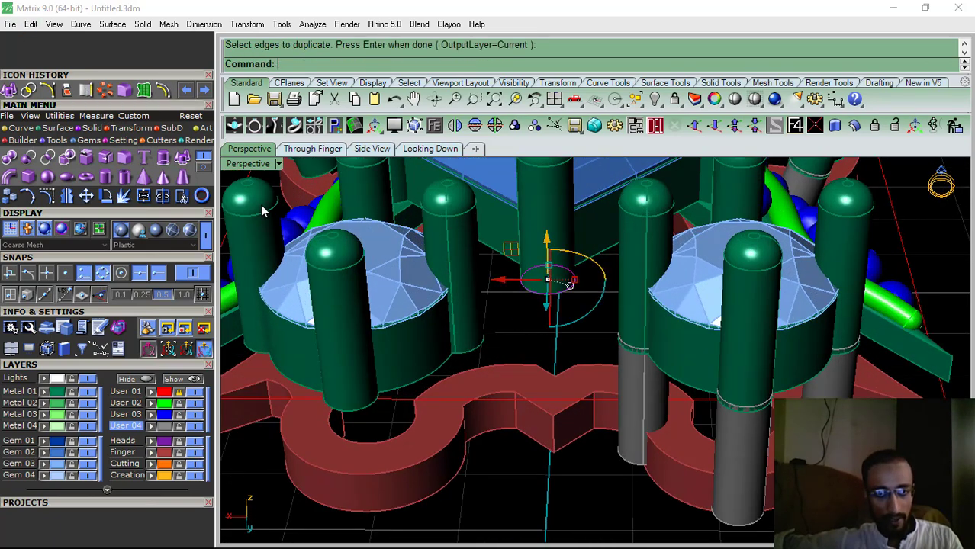
Extrude the front prong's edge curve straight down as a solid peg to the frame's lower edge and delete the curve
{"action": "left_click", "coordinate": [10, 90]}
{"action": "left_click", "coordinate": [389, 63]}
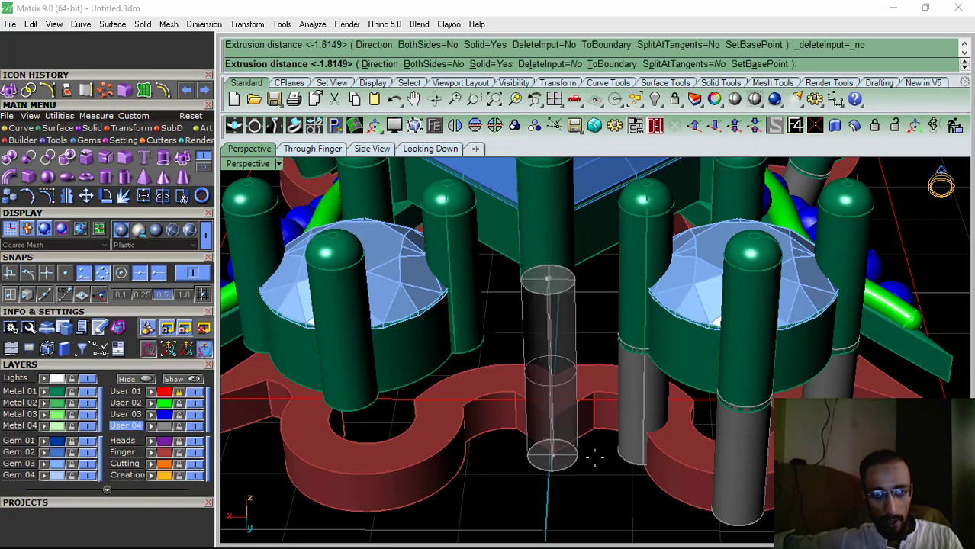
{"action": "left_click", "coordinate": [603, 455]}
{"action": "right_click_drag", "start_coordinate": [583, 410], "coordinate": [564, 379]}
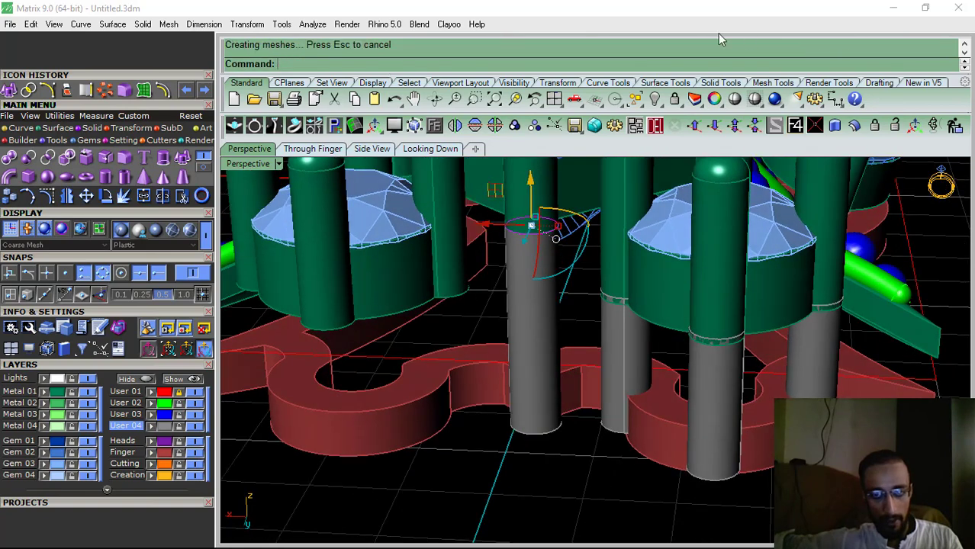
{"action": "left_click", "coordinate": [658, 128]}
Raise the square gem's new front peg slightly into the prong above it
{"action": "right_click_drag", "start_coordinate": [512, 280], "coordinate": [516, 333], "text": "shift"}
{"action": "left_click", "coordinate": [541, 378]}
{"action": "left_click_drag", "start_coordinate": [536, 335], "coordinate": [540, 330]}
{"action": "left_click", "coordinate": [462, 370]}
Duplicate the long lower outer edge of the green side band behind the large side gem
{"action": "scroll", "coordinate": [480, 336], "scroll_direction": "down", "scroll_amount": 5}
{"action": "right_click_drag", "start_coordinate": [645, 288], "coordinate": [550, 284]}
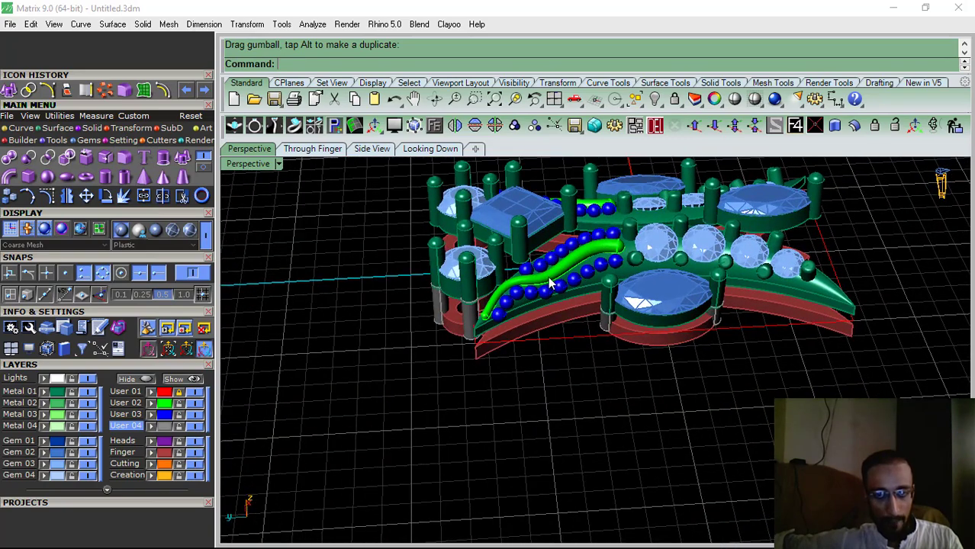
{"action": "right_click_drag", "start_coordinate": [489, 290], "coordinate": [522, 346]}
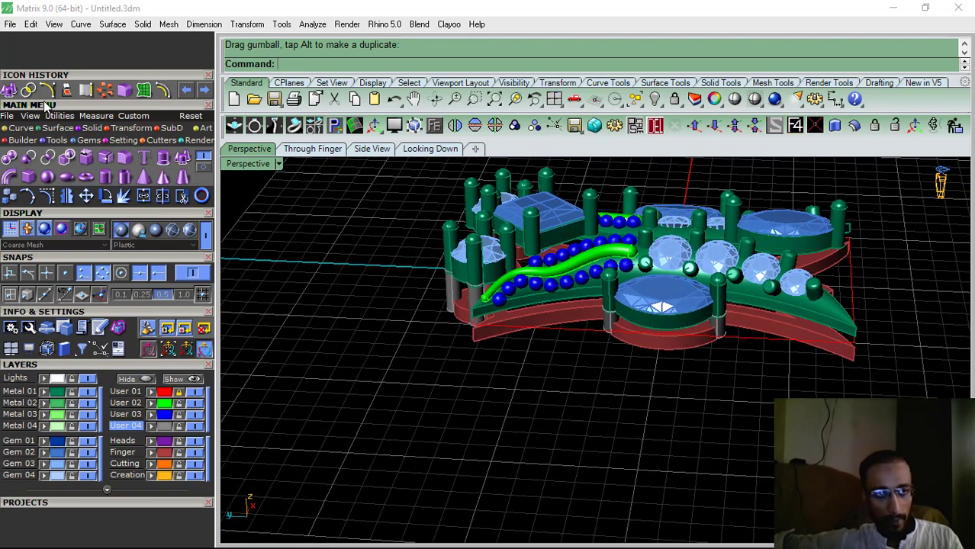
{"action": "left_click", "coordinate": [86, 90]}
{"action": "scroll", "coordinate": [589, 309], "scroll_direction": "up", "scroll_amount": 6}
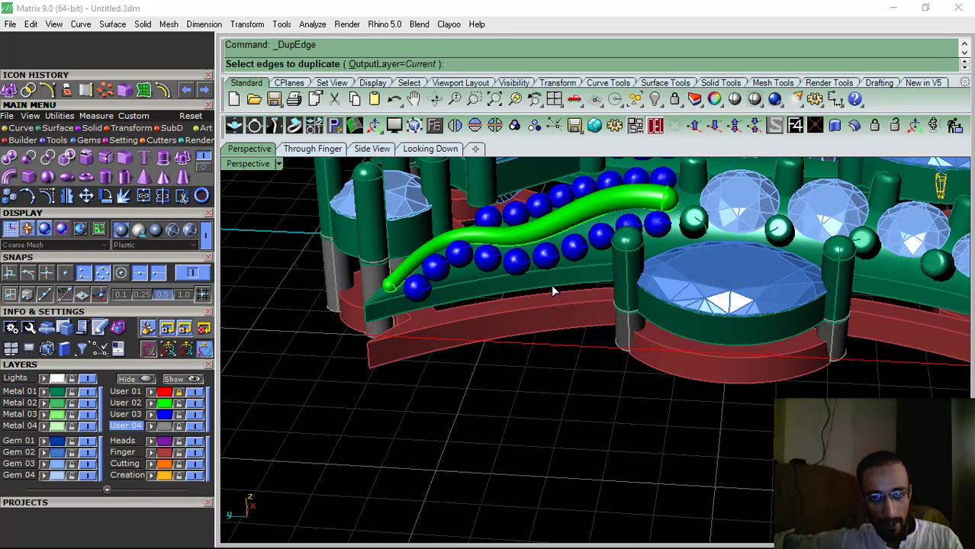
{"action": "left_click", "coordinate": [552, 287]}
{"action": "key", "text": "Return"}
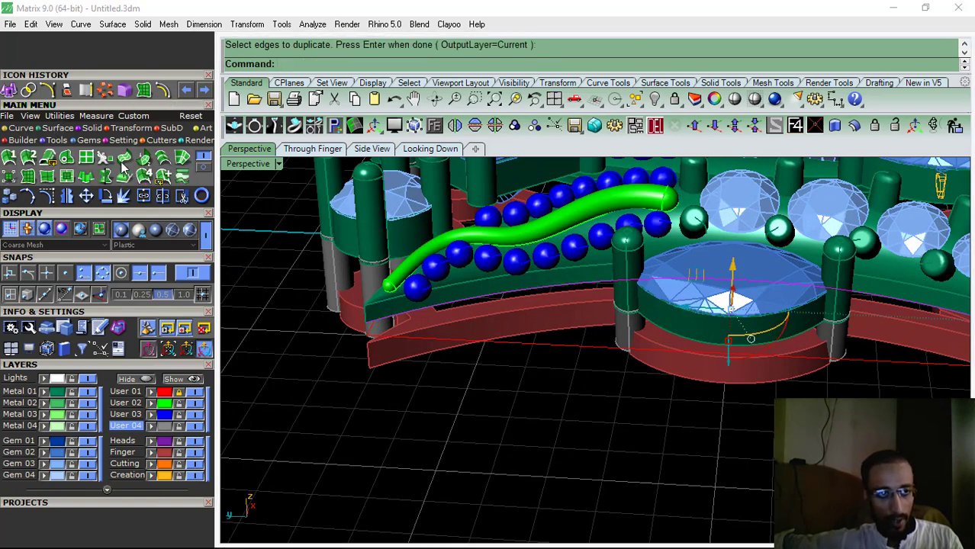
Try extruding the side band's edge curve downward as an open surface, then undo it and delete the curve
{"action": "left_click", "coordinate": [77, 175]}
{"action": "left_click", "coordinate": [389, 64]}
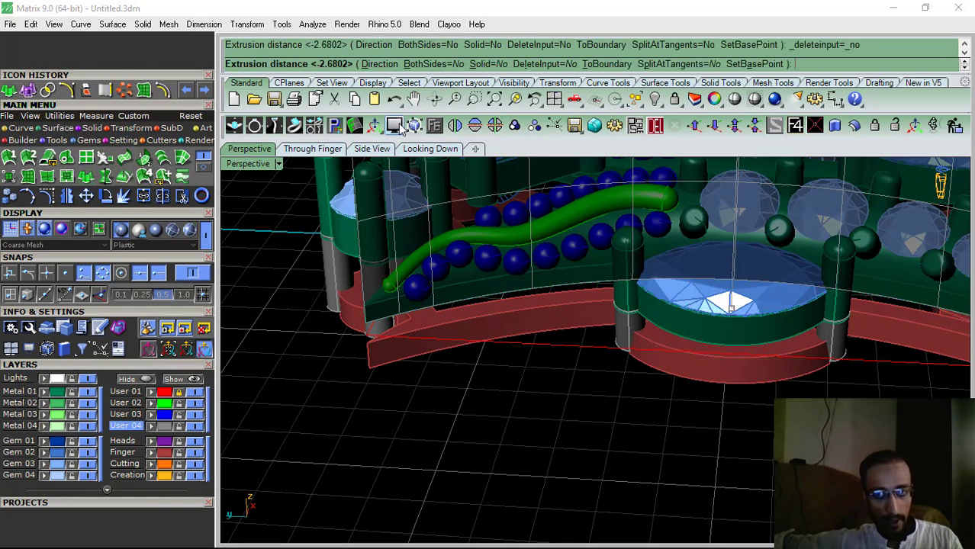
{"action": "scroll", "coordinate": [489, 368], "scroll_direction": "down", "scroll_amount": 3}
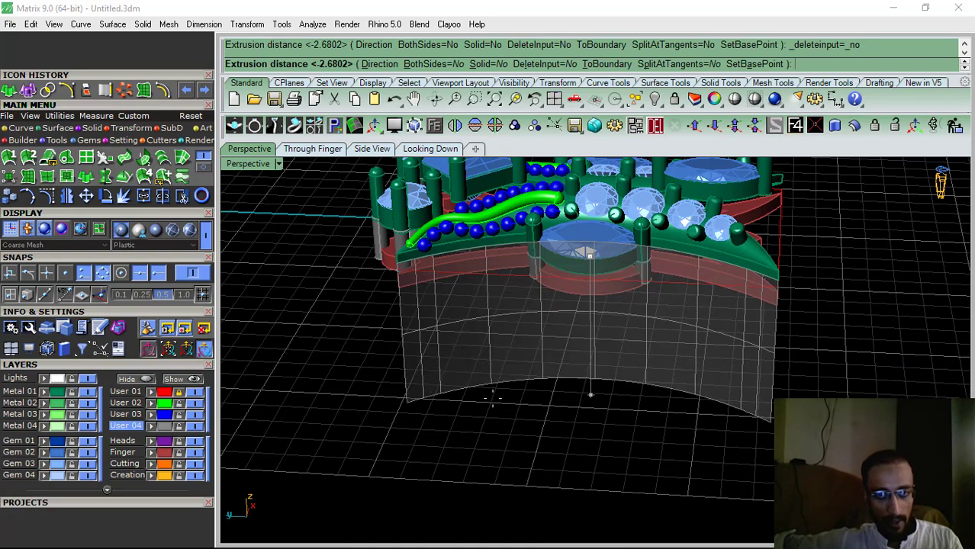
{"action": "left_click", "coordinate": [542, 354]}
{"action": "mouse_move", "coordinate": [544, 352]}
{"action": "right_mouse_down"}
{"action": "mouse_move", "coordinate": [608, 304]}
{"action": "mouse_move", "coordinate": [531, 357]}
{"action": "right_mouse_up"}
{"action": "scroll", "coordinate": [489, 304], "scroll_direction": "up", "scroll_amount": 4}
{"action": "key", "text": "ctrl+z"}
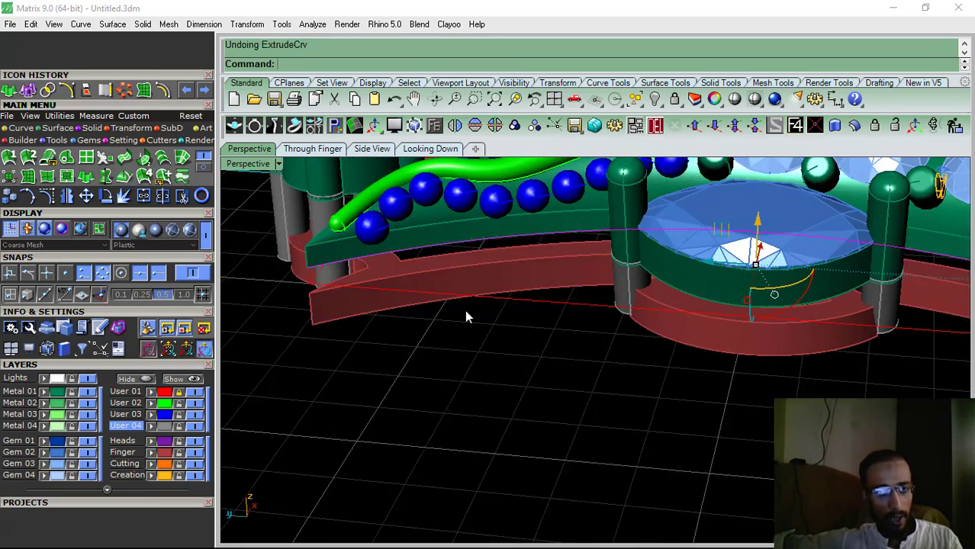
{"action": "left_click", "coordinate": [656, 126]}
{"action": "scroll", "coordinate": [471, 293], "scroll_direction": "down", "scroll_amount": 4}
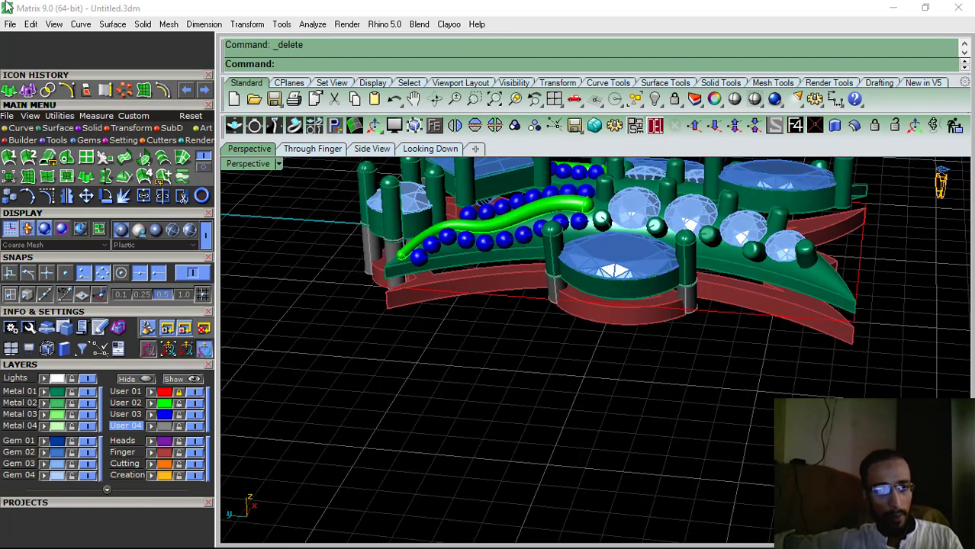
Draw two lines from the green side band down to the frame's lower edge, one at the pointed tip and one beside it
{"action": "left_click", "coordinate": [19, 129]}
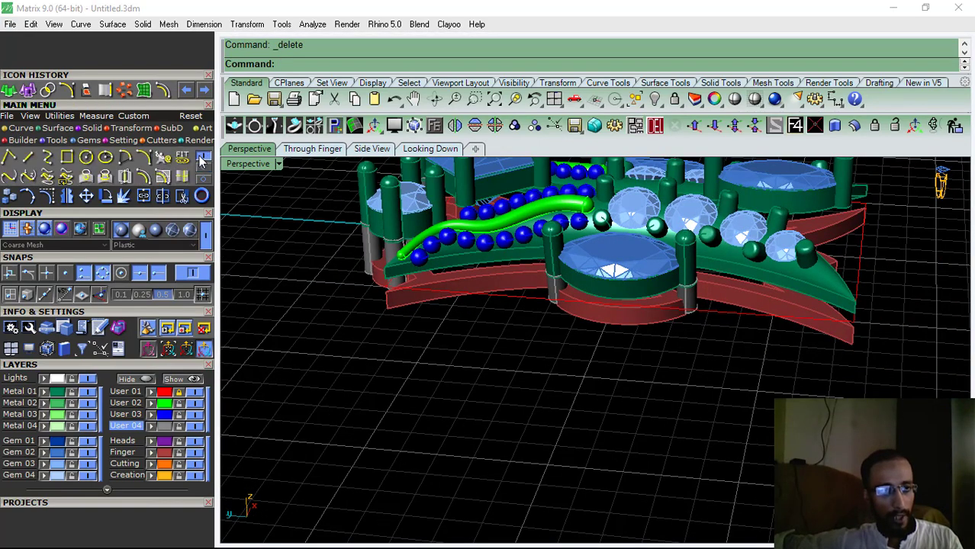
{"action": "left_click", "coordinate": [29, 157]}
{"action": "scroll", "coordinate": [372, 304], "scroll_direction": "up", "scroll_amount": 5}
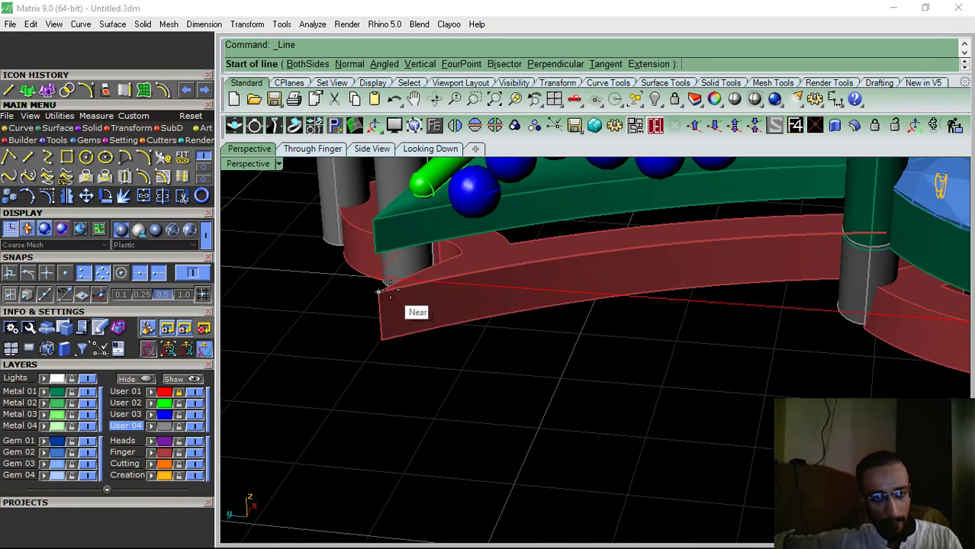
{"action": "left_click", "coordinate": [386, 242]}
{"action": "left_click", "coordinate": [382, 343]}
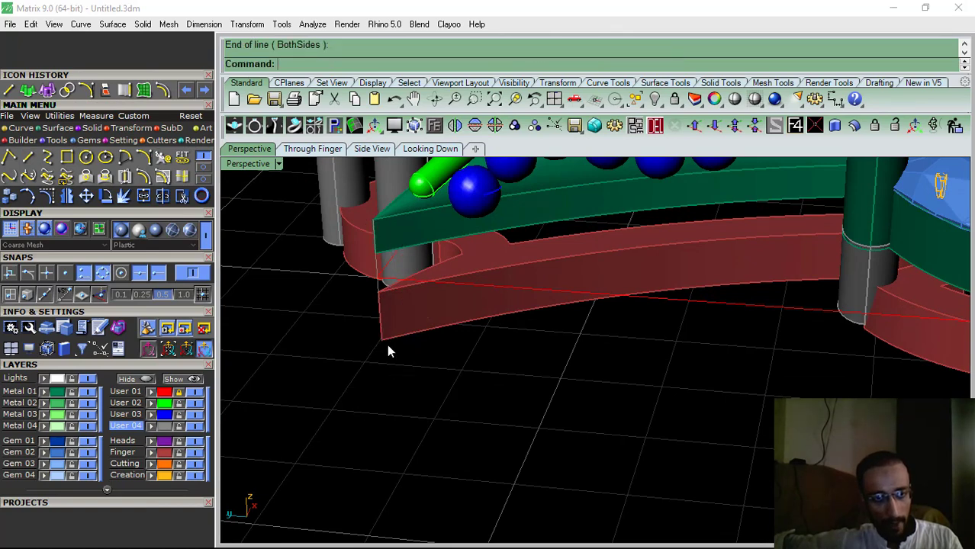
{"action": "right_click_drag", "start_coordinate": [388, 347], "coordinate": [429, 308]}
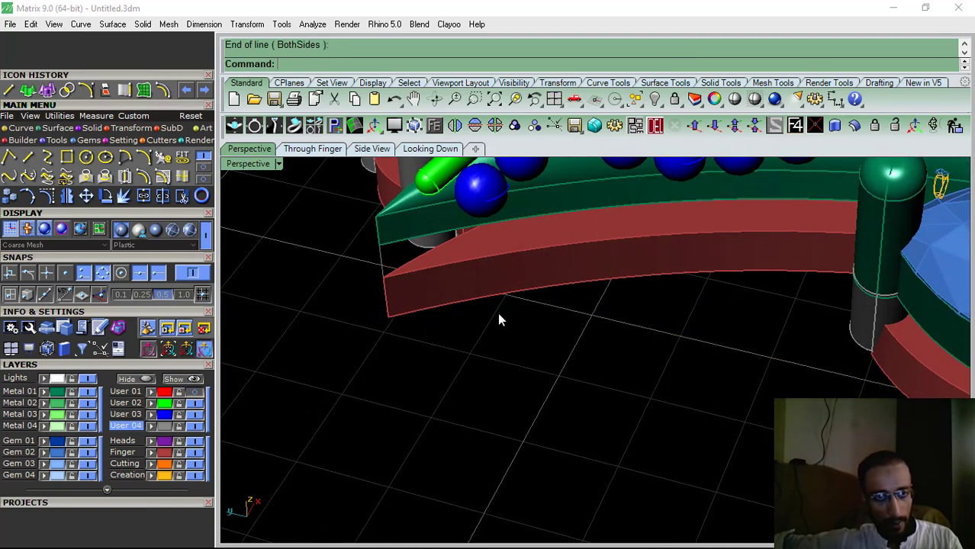
{"action": "right_click_drag", "start_coordinate": [451, 250], "coordinate": [405, 305], "text": "shift"}
{"action": "right_click", "coordinate": [402, 302]}
{"action": "scroll", "coordinate": [389, 277], "scroll_direction": "up", "scroll_amount": 5}
{"action": "left_click", "coordinate": [383, 251]}
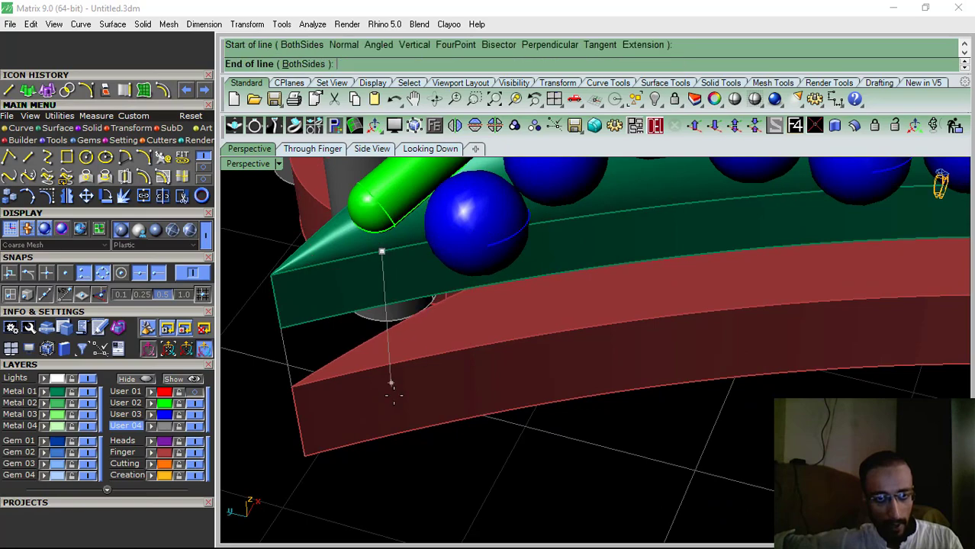
{"action": "left_click", "coordinate": [389, 419]}
Draw two vertical lines from the side band's upper edge to the frame's lower edge, next to the large side gem's prong
{"action": "scroll", "coordinate": [496, 322], "scroll_direction": "down", "scroll_amount": 5}
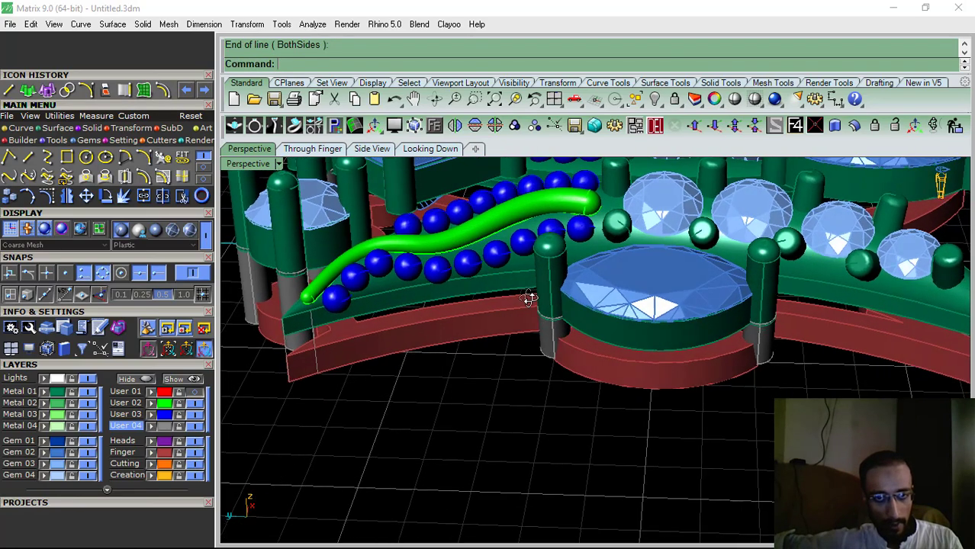
{"action": "scroll", "coordinate": [518, 296], "scroll_direction": "up", "scroll_amount": 5}
{"action": "right_click", "coordinate": [479, 255]}
{"action": "left_click", "coordinate": [477, 246]}
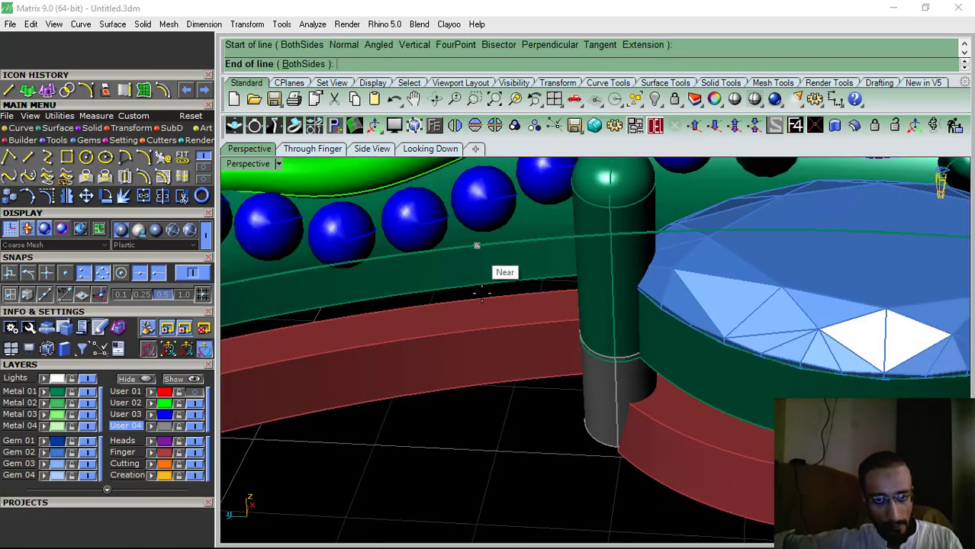
{"action": "left_click", "coordinate": [480, 375]}
{"action": "right_click", "coordinate": [480, 375]}
{"action": "scroll", "coordinate": [527, 289], "scroll_direction": "up", "scroll_amount": 5}
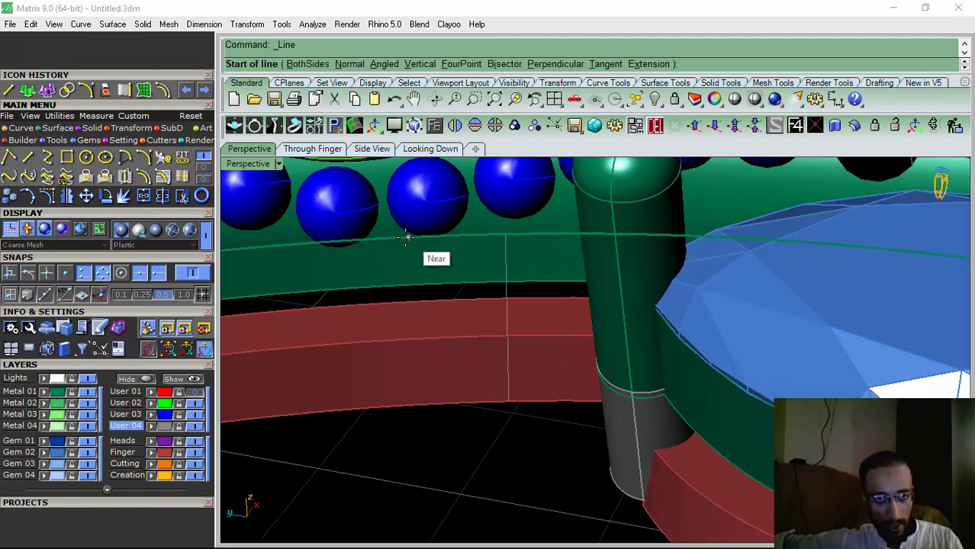
{"action": "left_click", "coordinate": [406, 237]}
{"action": "left_click", "coordinate": [409, 401]}
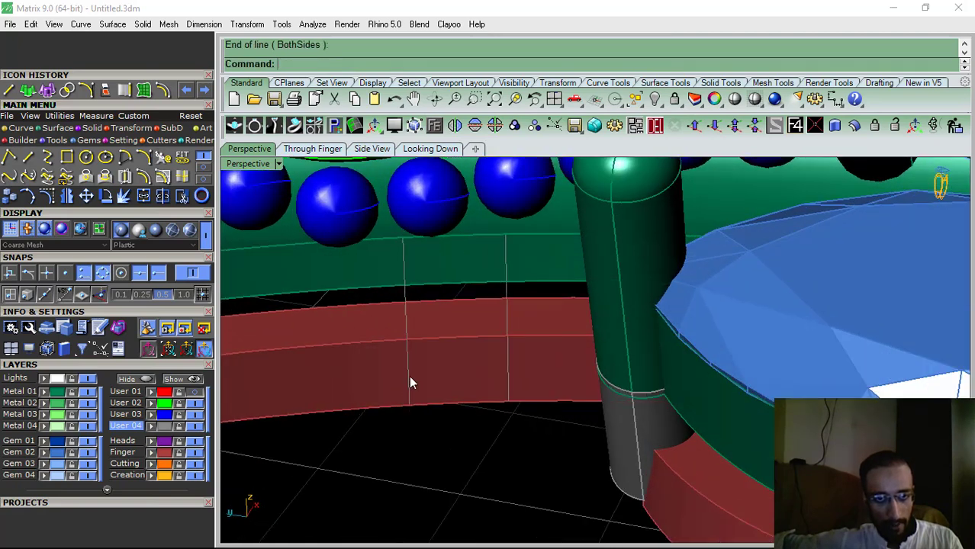
Create a surface strip between the two vertical lines next to the large side gem's prong
{"action": "left_click", "coordinate": [404, 301]}
{"action": "left_click", "coordinate": [507, 288], "text": "shift"}
{"action": "left_click", "coordinate": [60, 130]}
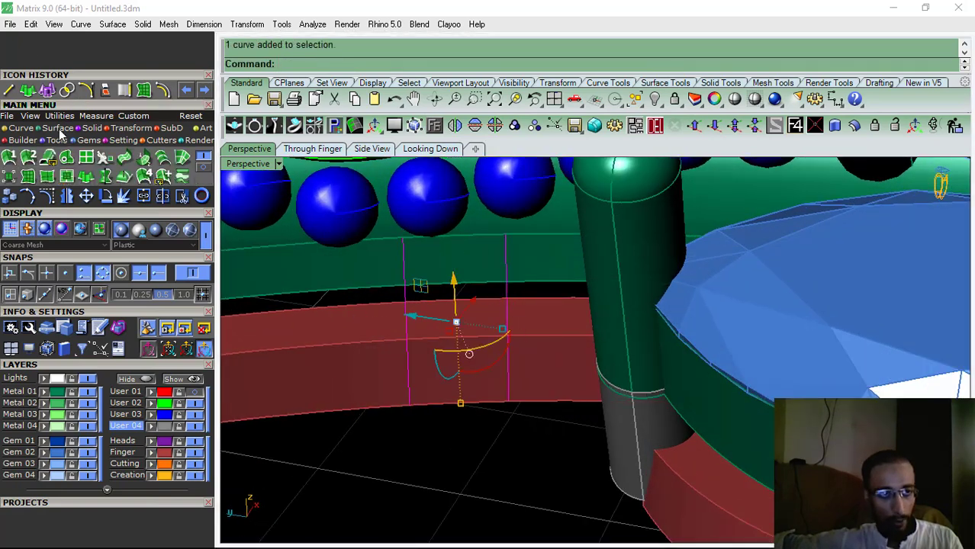
{"action": "left_click", "coordinate": [162, 157]}
Create a matching surface strip between the two lines at the side band's pointed tip
{"action": "scroll", "coordinate": [546, 263], "scroll_direction": "down", "scroll_amount": 8}
{"action": "scroll", "coordinate": [349, 260], "scroll_direction": "up", "scroll_amount": 8}
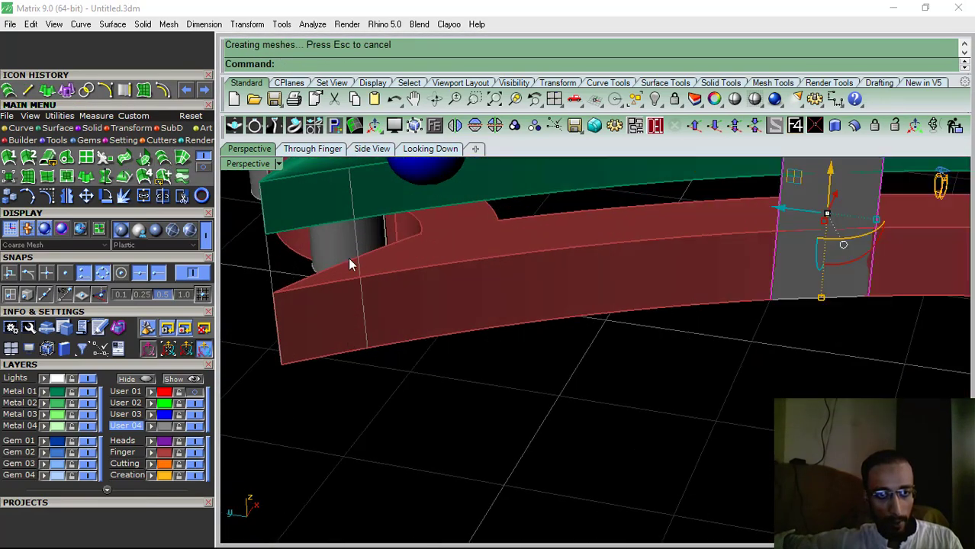
{"action": "left_click", "coordinate": [293, 273]}
{"action": "left_click", "coordinate": [270, 272]}
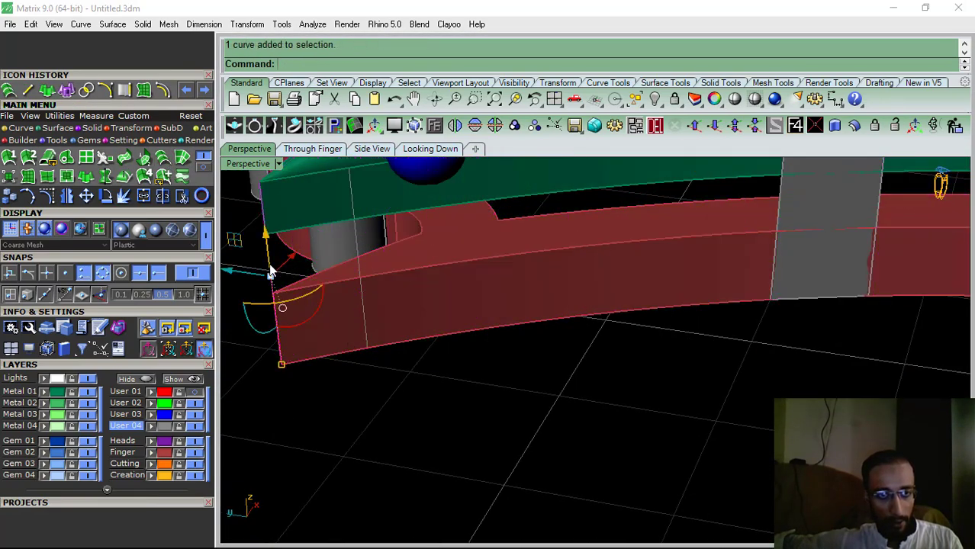
{"action": "left_click", "coordinate": [359, 261], "text": "shift"}
{"action": "right_click", "coordinate": [433, 323]}
{"action": "key", "text": "Return"}
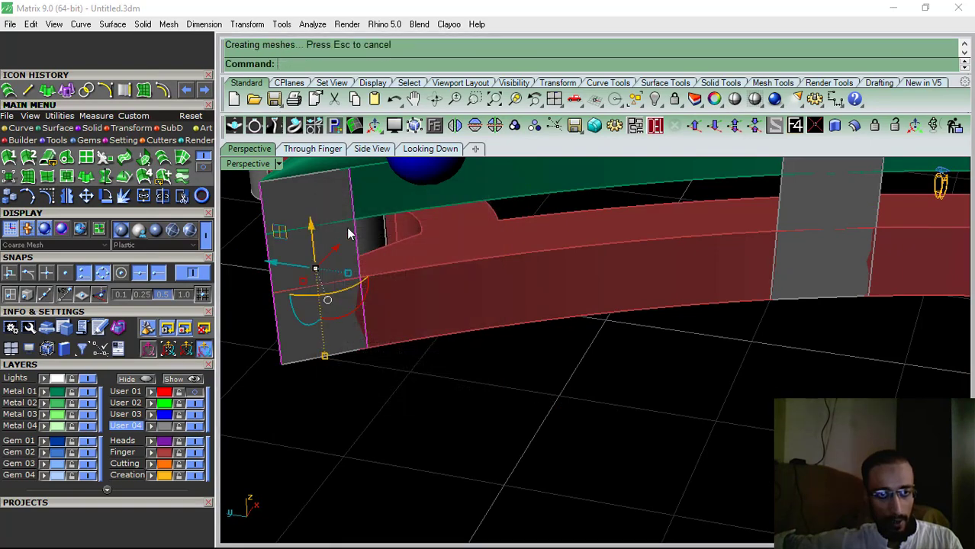
Offset the two side surface strips inward into 0.6 thick solids, flipping the offset direction on the pointed-tip strip
{"action": "left_click", "coordinate": [332, 236]}
{"action": "left_click", "coordinate": [832, 224], "text": "shift"}
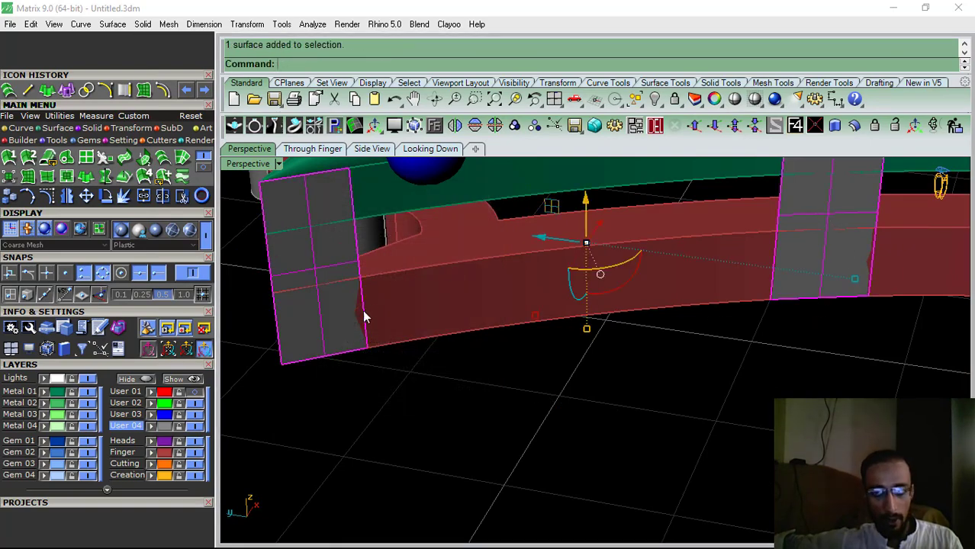
{"action": "scroll", "coordinate": [363, 311], "scroll_direction": "down", "scroll_amount": 10}
{"action": "right_click_drag", "start_coordinate": [587, 278], "coordinate": [647, 277]}
{"action": "left_click", "coordinate": [874, 125]}
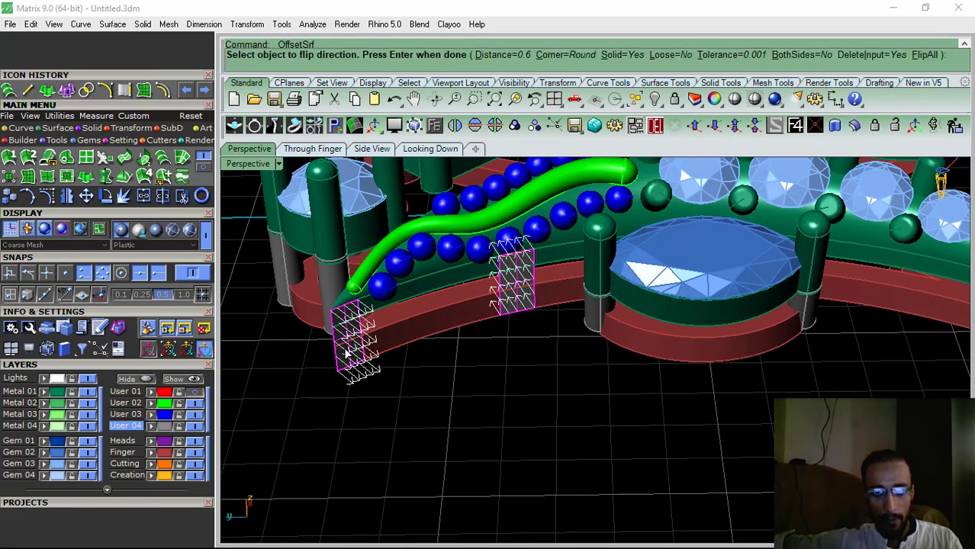
{"action": "right_click_drag", "start_coordinate": [523, 373], "coordinate": [538, 392], "text": "shift"}
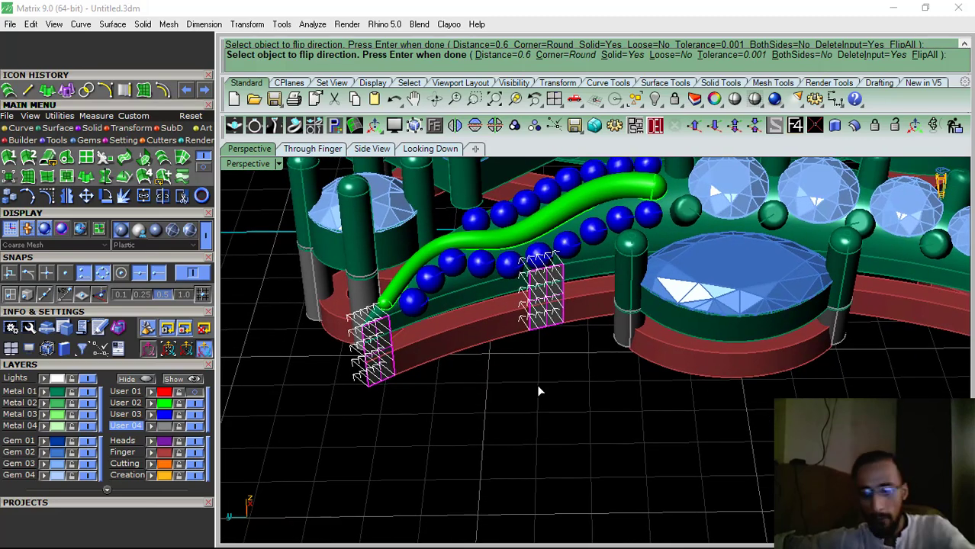
{"action": "key", "text": "Return"}
{"action": "key", "text": "Home"}
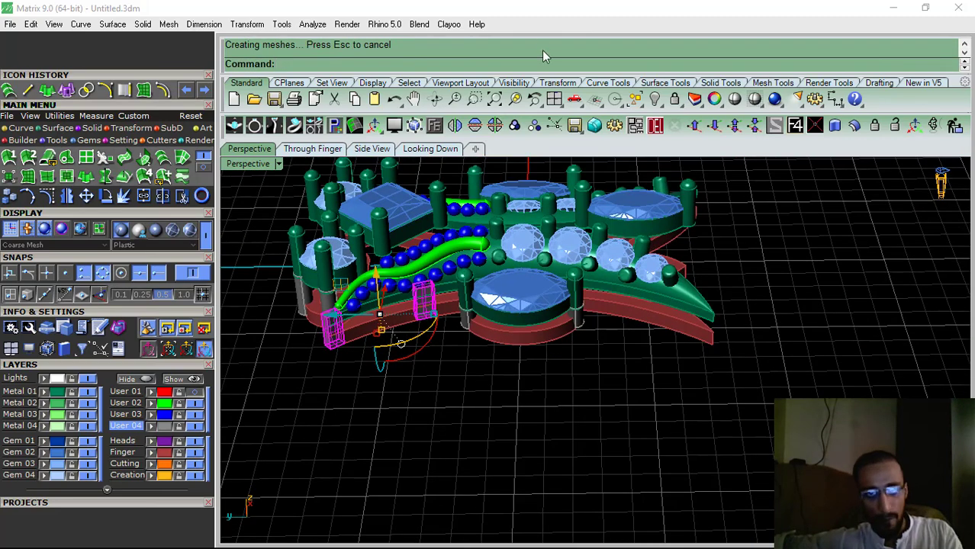
Mirror the two solid strips to the other end of the side band and group all four strips
{"action": "left_click", "coordinate": [475, 127]}
{"action": "scroll", "coordinate": [640, 309], "scroll_direction": "up", "scroll_amount": 6}
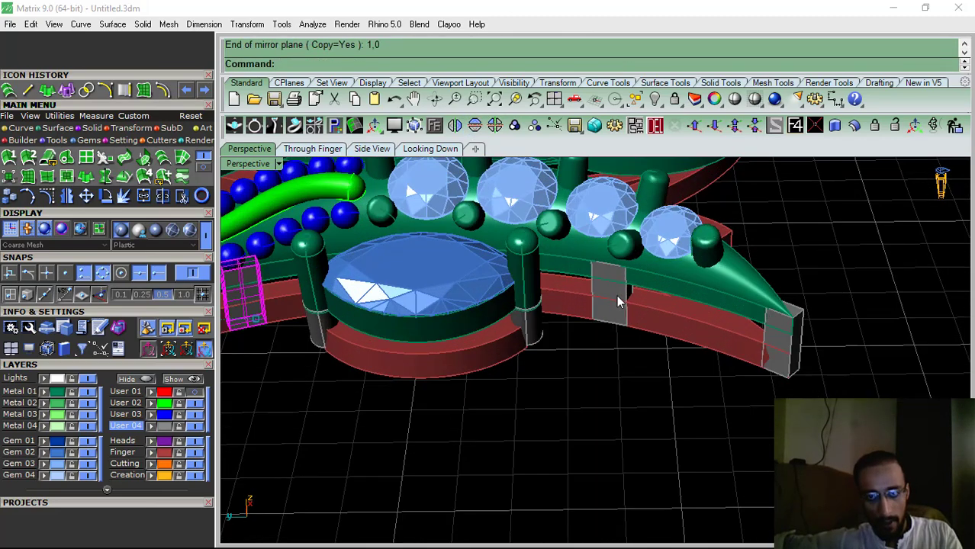
{"action": "left_click", "coordinate": [616, 295], "text": "shift"}
{"action": "left_click", "coordinate": [784, 344], "text": "shift"}
{"action": "scroll", "coordinate": [784, 348], "scroll_direction": "down", "scroll_amount": 6}
{"action": "right_click_drag", "start_coordinate": [772, 348], "coordinate": [729, 370]}
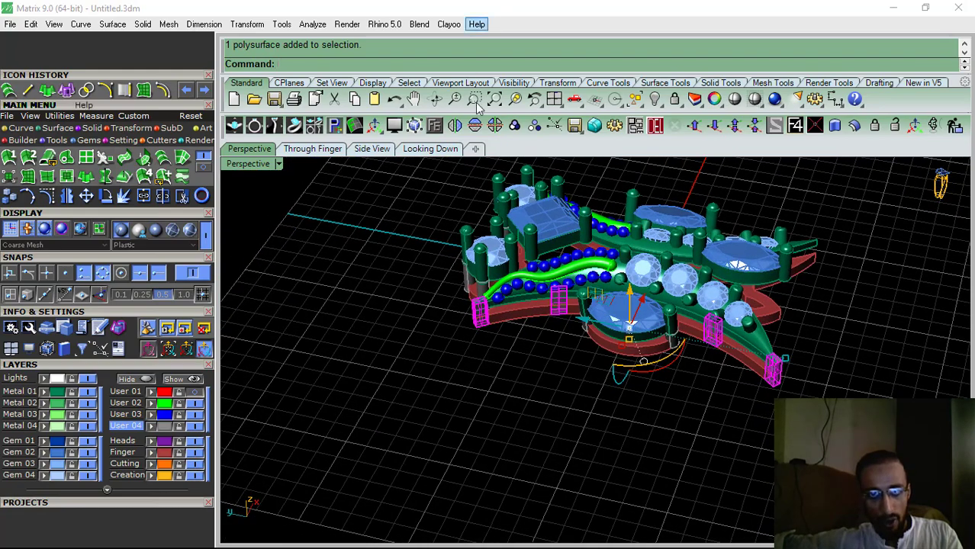
{"action": "left_click", "coordinate": [515, 126]}
Add the solid pegs under the large side gem and the corner gem to the strip selection and group everything
{"action": "scroll", "coordinate": [668, 358], "scroll_direction": "up", "scroll_amount": 10}
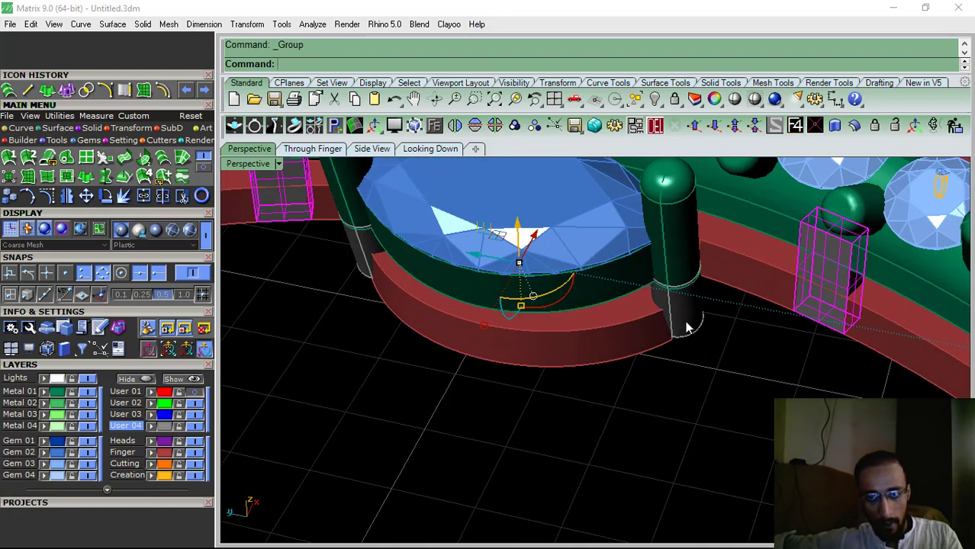
{"action": "left_click", "coordinate": [685, 327], "text": "shift"}
{"action": "scroll", "coordinate": [671, 327], "scroll_direction": "down", "scroll_amount": 8}
{"action": "mouse_move", "coordinate": [492, 343]}
{"action": "right_mouse_down"}
{"action": "mouse_move", "coordinate": [468, 351]}
{"action": "mouse_move", "coordinate": [548, 314]}
{"action": "mouse_move", "coordinate": [573, 328]}
{"action": "mouse_move", "coordinate": [457, 319]}
{"action": "mouse_move", "coordinate": [478, 340]}
{"action": "right_mouse_up"}
{"action": "scroll", "coordinate": [548, 312], "scroll_direction": "up", "scroll_amount": 7}
{"action": "left_click", "coordinate": [515, 312], "text": "shift"}
{"action": "scroll", "coordinate": [516, 313], "scroll_direction": "down", "scroll_amount": 7}
{"action": "scroll", "coordinate": [572, 328], "scroll_direction": "up", "scroll_amount": 7}
{"action": "left_click", "coordinate": [571, 328], "text": "shift"}
{"action": "left_click", "coordinate": [472, 329], "text": "shift"}
{"action": "left_click", "coordinate": [425, 287], "text": "shift"}
{"action": "scroll", "coordinate": [492, 322], "scroll_direction": "down", "scroll_amount": 11}
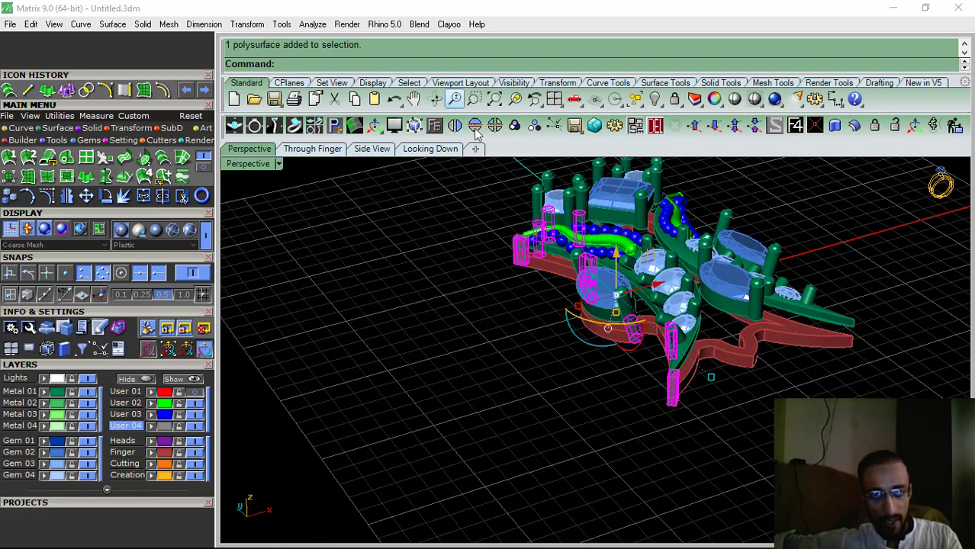
{"action": "left_click", "coordinate": [514, 128]}
Mirror the grouped strips and pegs across the centre line to the opposite side of the piece
{"action": "left_click", "coordinate": [455, 127]}
{"action": "left_click", "coordinate": [381, 281]}
{"action": "right_click_drag", "start_coordinate": [381, 281], "coordinate": [648, 320]}
{"action": "scroll", "coordinate": [498, 294], "scroll_direction": "up", "scroll_amount": 5}
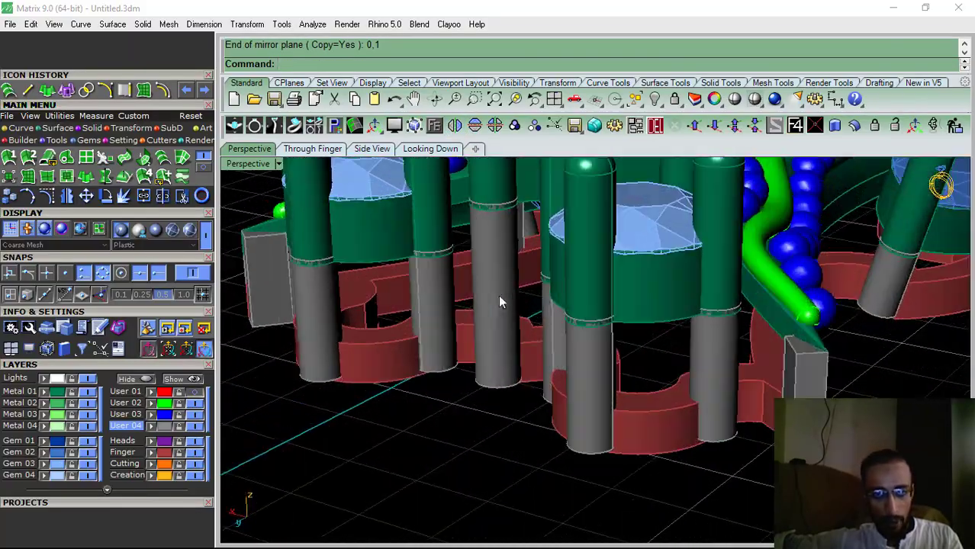
{"action": "left_click", "coordinate": [497, 295]}
{"action": "scroll", "coordinate": [460, 402], "scroll_direction": "down", "scroll_amount": 6}
{"action": "right_click_drag", "start_coordinate": [461, 307], "coordinate": [463, 211]}
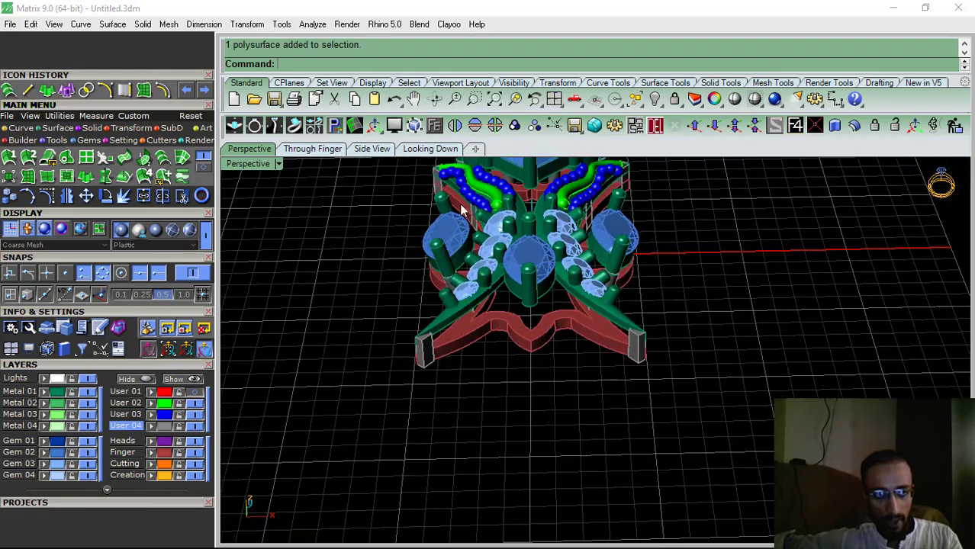
Duplicate the bottom edge of the centre oval gem's outer prong at the forked end
{"action": "left_click", "coordinate": [141, 91]}
{"action": "right_click_drag", "start_coordinate": [551, 292], "coordinate": [492, 289]}
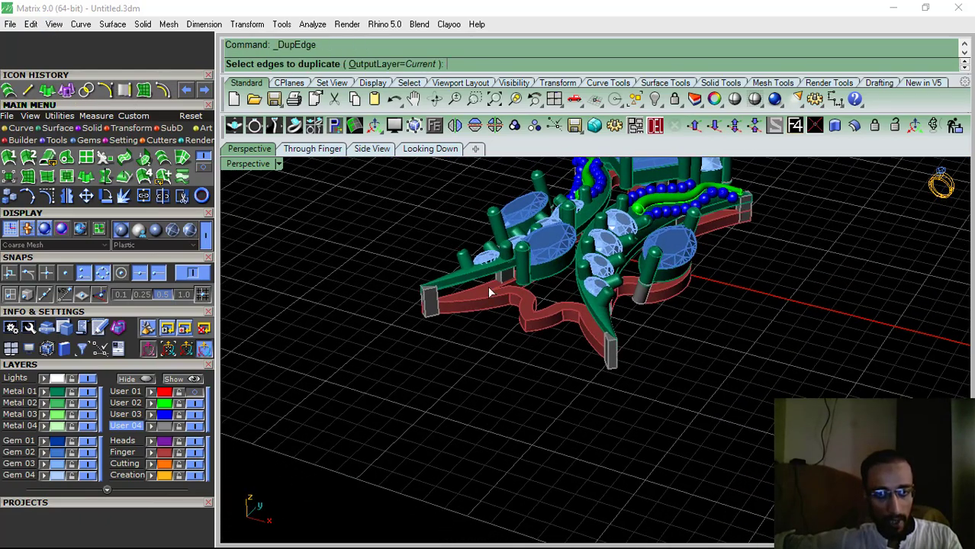
{"action": "scroll", "coordinate": [543, 302], "scroll_direction": "up", "scroll_amount": 5}
{"action": "left_click", "coordinate": [478, 245]}
{"action": "key", "text": "Return"}
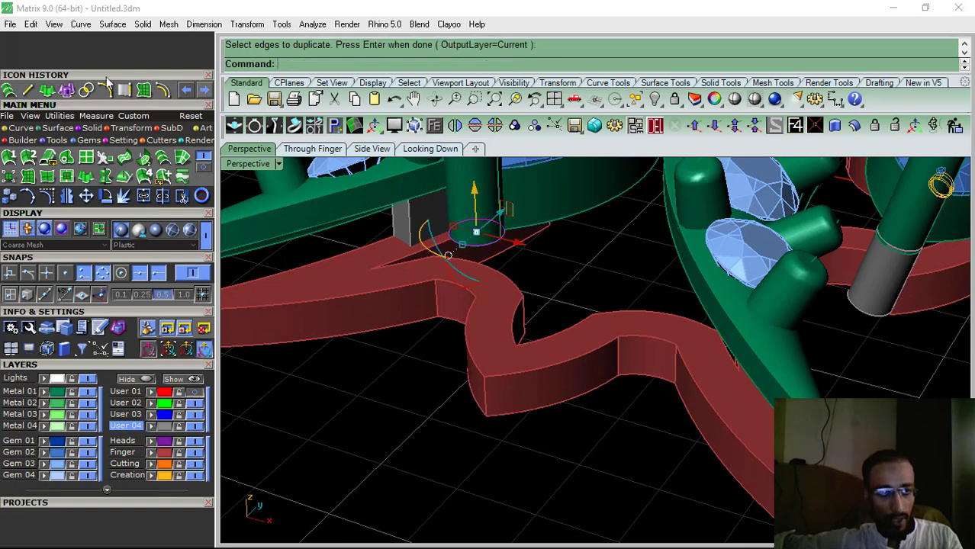
Extrude the duplicated prong edge straight down as a solid peg to the frame's lower edge and delete the edge curve
{"action": "left_click", "coordinate": [91, 129]}
{"action": "left_click", "coordinate": [181, 157]}
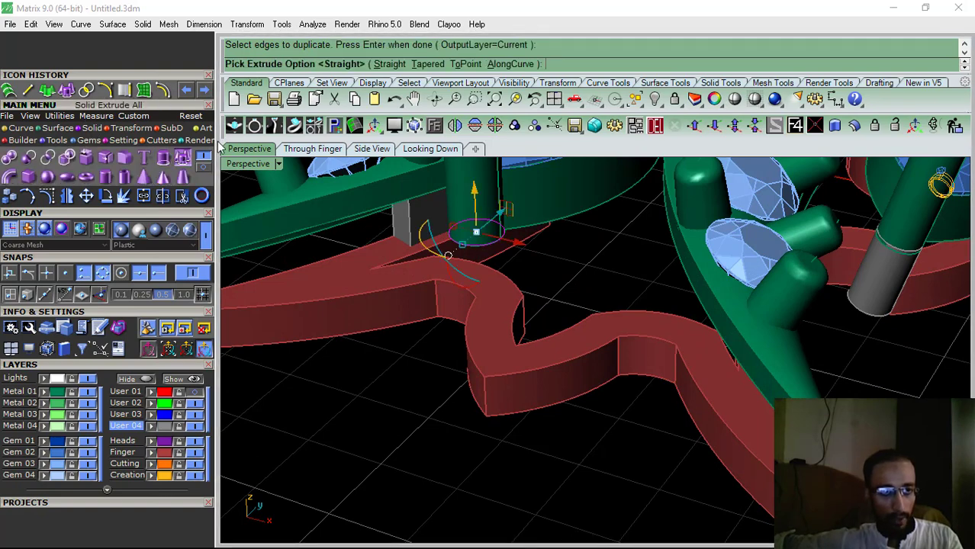
{"action": "left_click", "coordinate": [390, 65]}
{"action": "left_click", "coordinate": [555, 409]}
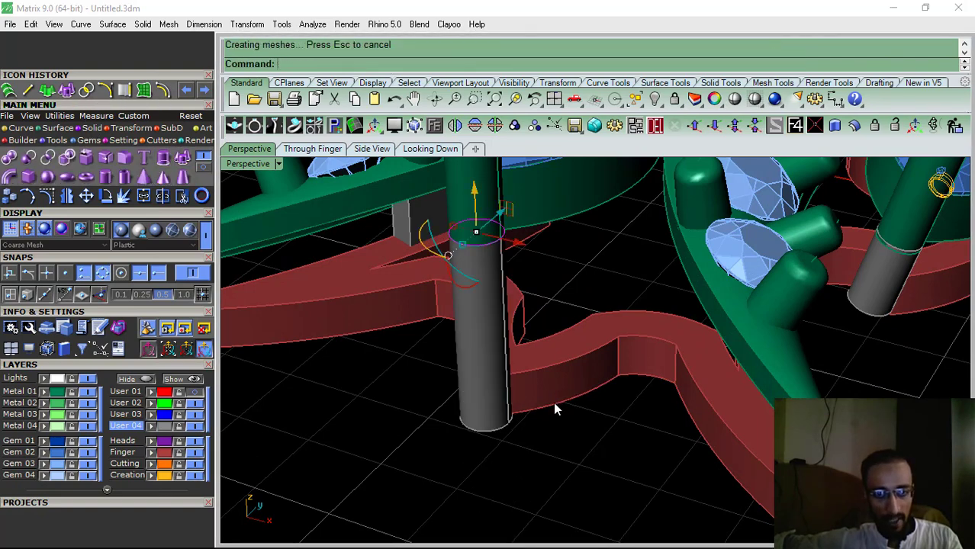
{"action": "left_click", "coordinate": [674, 126]}
{"action": "right_click_drag", "start_coordinate": [664, 168], "coordinate": [531, 307]}
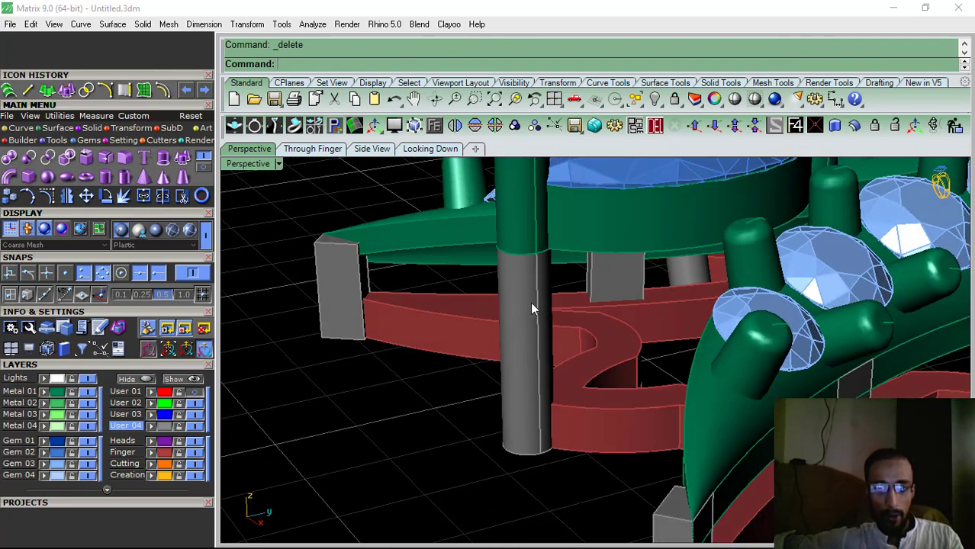
{"action": "left_click", "coordinate": [525, 297]}
{"action": "left_click_drag", "start_coordinate": [527, 304], "coordinate": [524, 292]}
{"action": "key", "text": "Escape"}
{"action": "scroll", "coordinate": [527, 310], "scroll_direction": "down", "scroll_amount": 6}
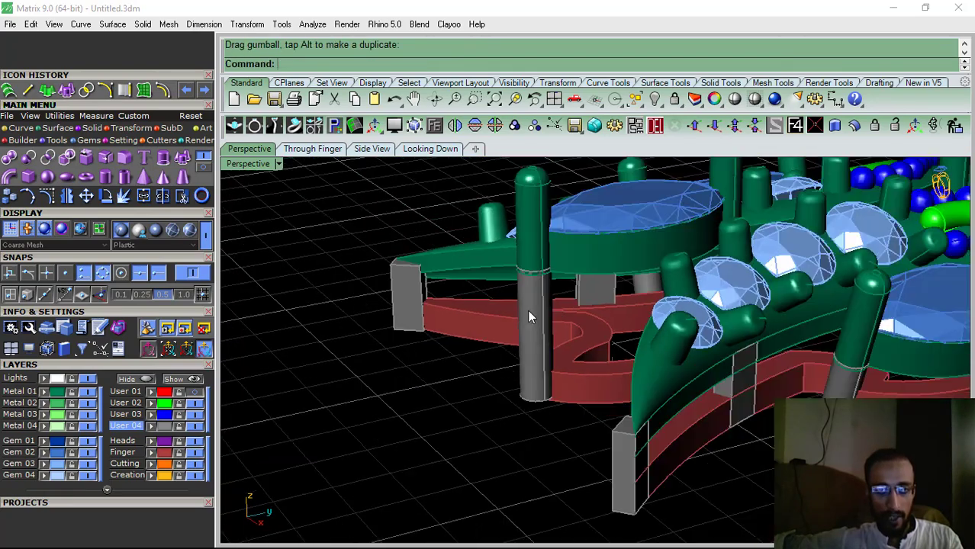
Draw two vertical lines between the frame's lower edge and the green band's upper edge, on the inner side beside the new peg
{"action": "right_click_drag", "start_coordinate": [527, 310], "coordinate": [515, 354]}
{"action": "left_click", "coordinate": [24, 91]}
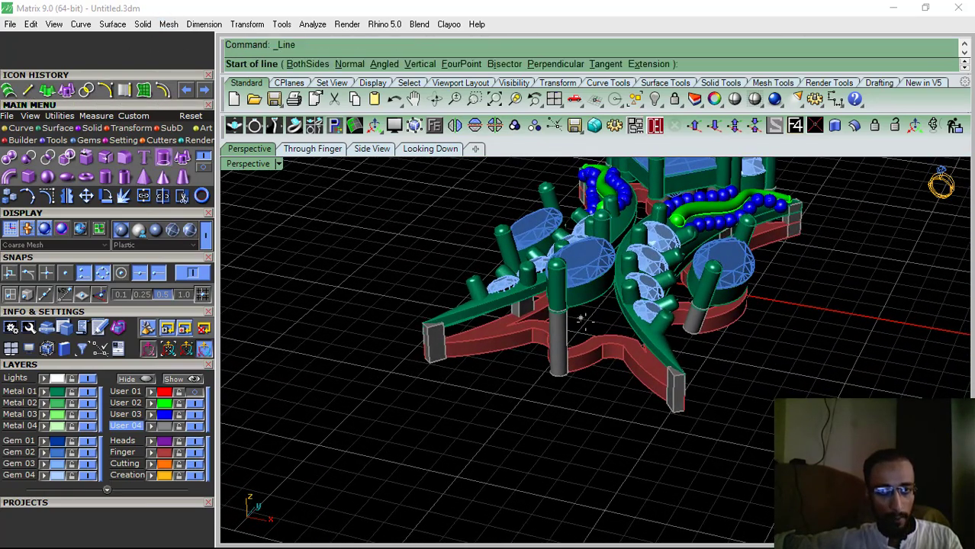
{"action": "scroll", "coordinate": [537, 343], "scroll_direction": "up", "scroll_amount": 10}
{"action": "left_click", "coordinate": [544, 350]}
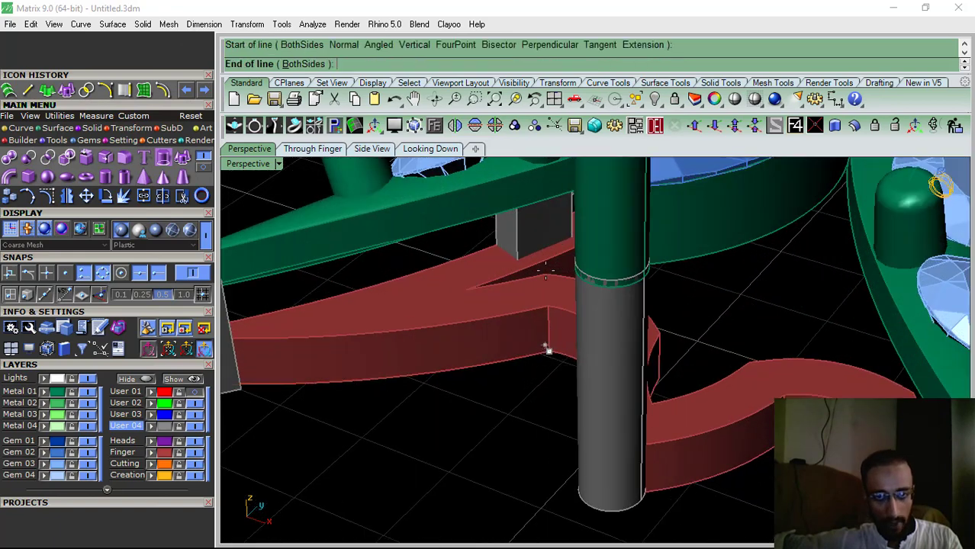
{"action": "right_click_drag", "start_coordinate": [549, 344], "coordinate": [563, 222]}
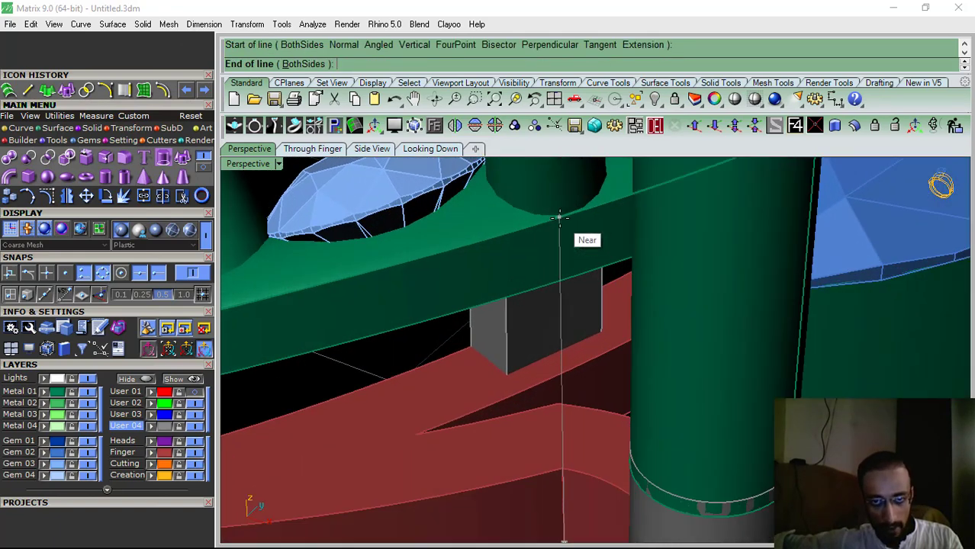
{"action": "left_click", "coordinate": [559, 219]}
{"action": "scroll", "coordinate": [561, 225], "scroll_direction": "down", "scroll_amount": 2}
{"action": "right_click", "coordinate": [535, 307]}
{"action": "scroll", "coordinate": [504, 244], "scroll_direction": "up", "scroll_amount": 2}
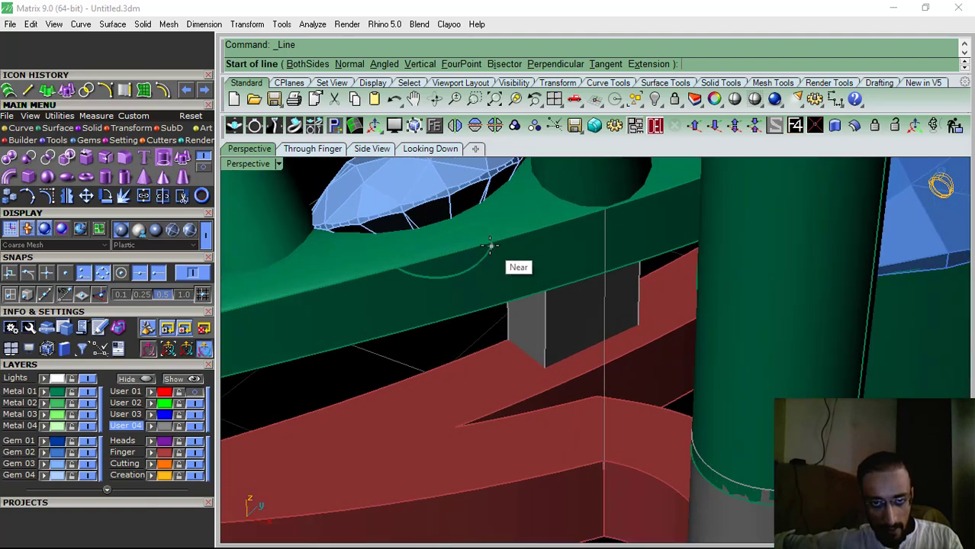
{"action": "left_click", "coordinate": [492, 242]}
{"action": "scroll", "coordinate": [492, 243], "scroll_direction": "down", "scroll_amount": 4}
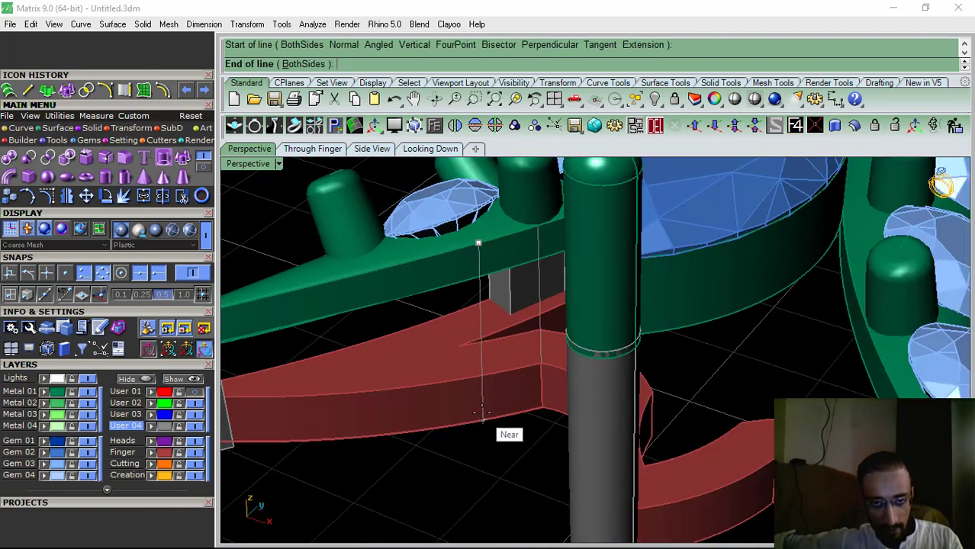
{"action": "left_click", "coordinate": [483, 418]}
Create a surface strip between the two lines, delete the lines, and offset the strip into a 0.4 thick solid
{"action": "left_click", "coordinate": [481, 293]}
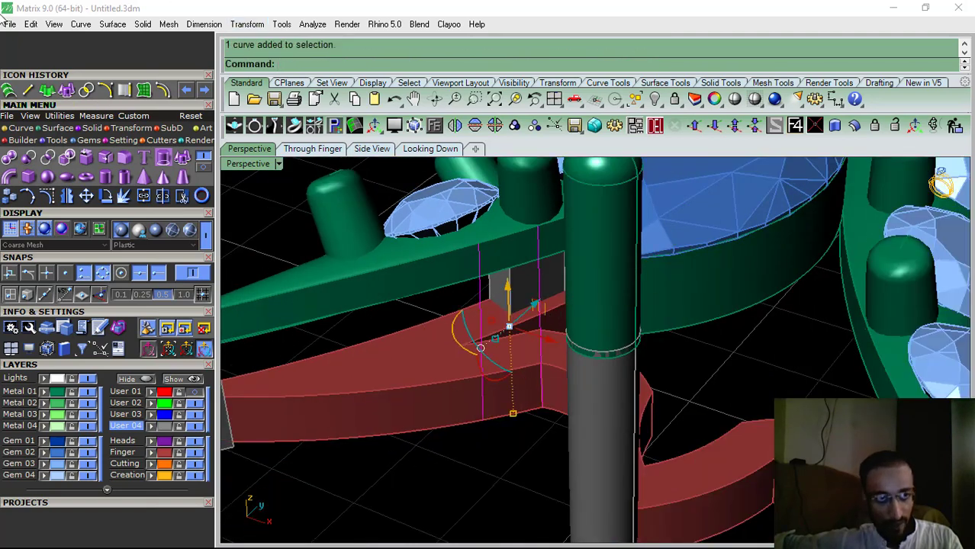
{"action": "left_click", "coordinate": [9, 91]}
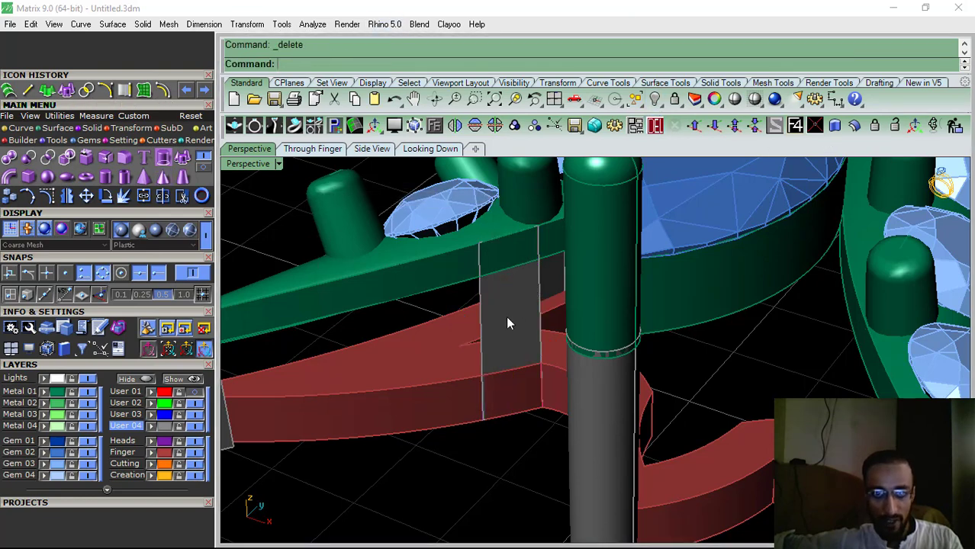
{"action": "left_click", "coordinate": [506, 316]}
{"action": "left_click", "coordinate": [855, 126]}
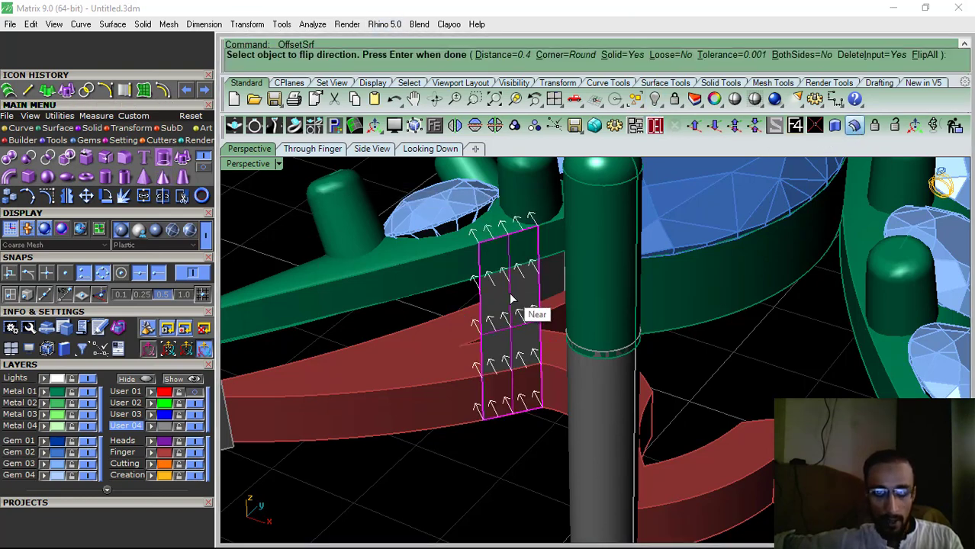
{"action": "right_click", "coordinate": [512, 298]}
{"action": "scroll", "coordinate": [492, 231], "scroll_direction": "down", "scroll_amount": 6}
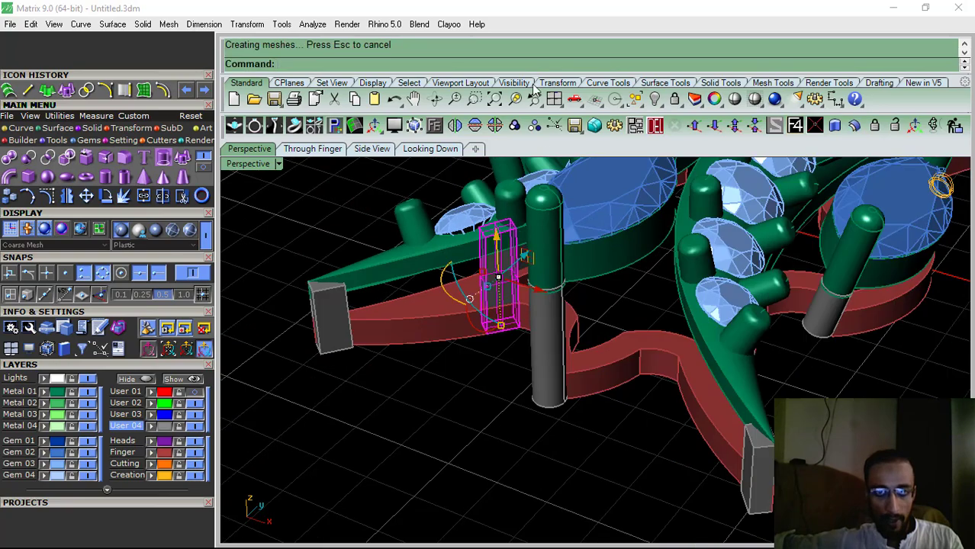
Mirror the new inner connector strip across the centre line to the opposite green band
{"action": "left_click", "coordinate": [455, 126]}
{"action": "right_click_drag", "start_coordinate": [421, 363], "coordinate": [709, 325]}
{"action": "scroll", "coordinate": [710, 325], "scroll_direction": "down", "scroll_amount": 5}
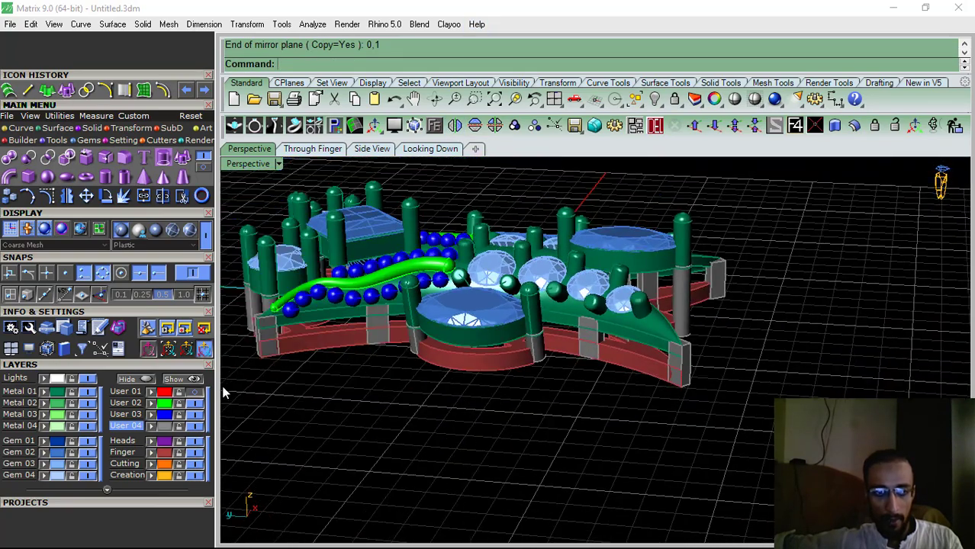
Group all objects on the User 04 layer and move them together with the red base frame to the Heads layer
{"action": "left_click", "coordinate": [167, 426]}
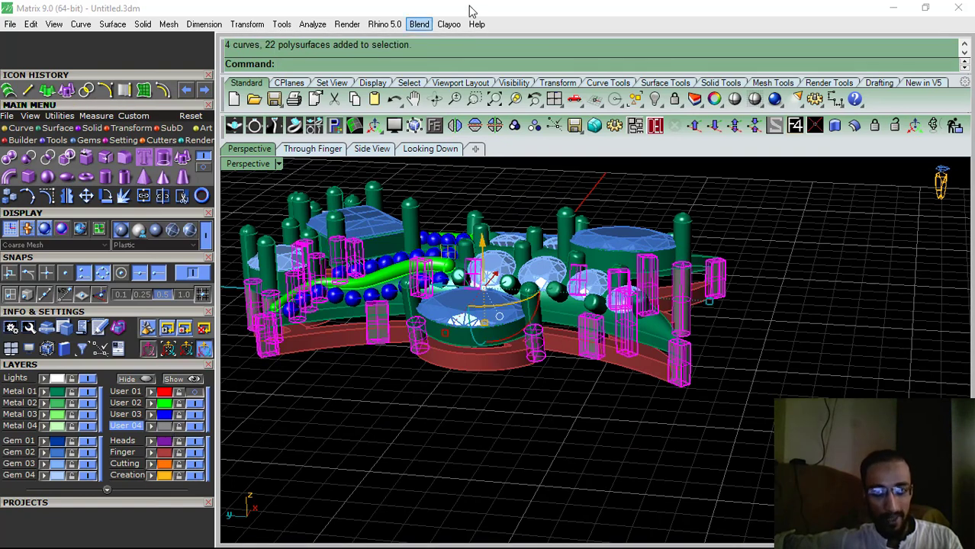
{"action": "left_click", "coordinate": [515, 125]}
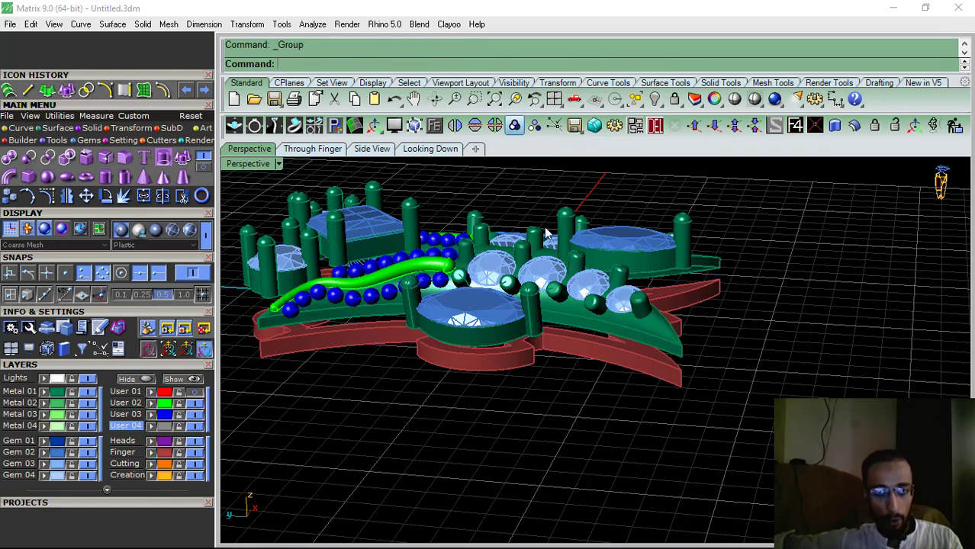
{"action": "left_click", "coordinate": [505, 367], "text": "shift"}
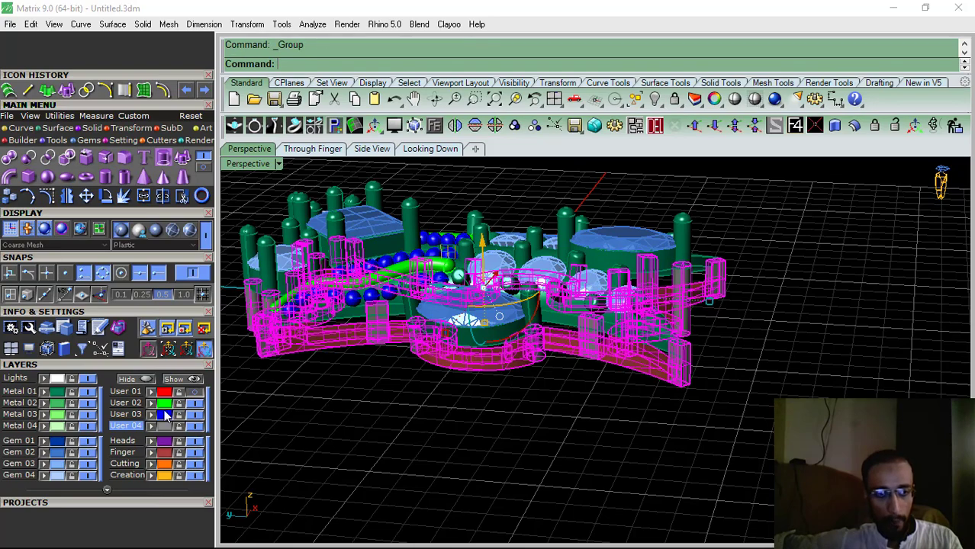
{"action": "left_click", "coordinate": [381, 420]}
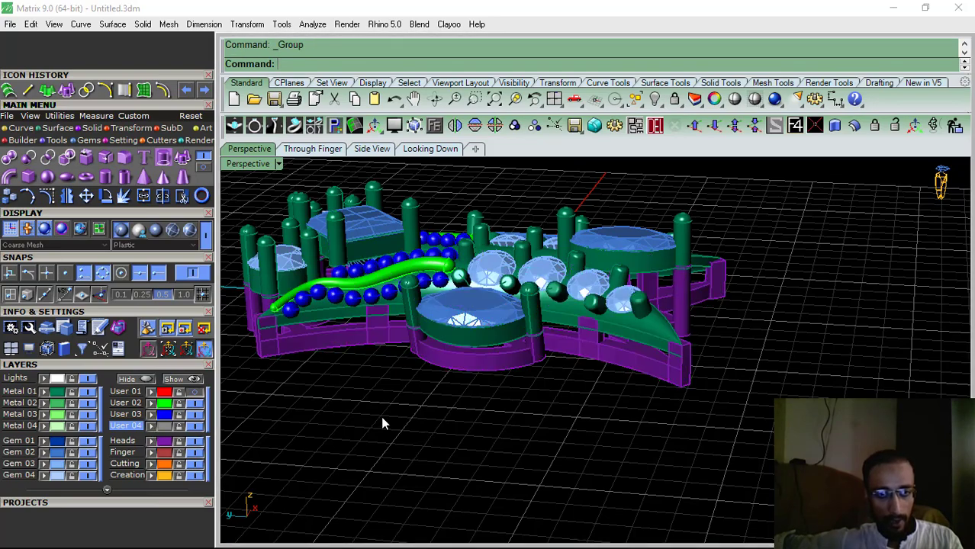
Select the whole model and save it into the Default project, with the Layers section collapsed
{"action": "right_click_drag", "start_coordinate": [381, 420], "coordinate": [564, 402]}
{"action": "scroll", "coordinate": [497, 357], "scroll_direction": "down", "scroll_amount": 4}
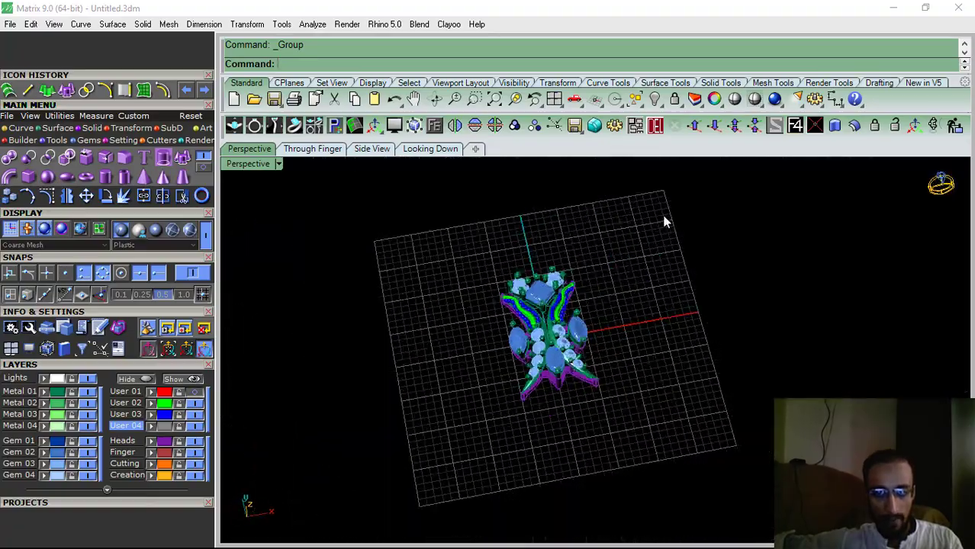
{"action": "left_click_drag", "start_coordinate": [394, 458], "coordinate": [392, 455]}
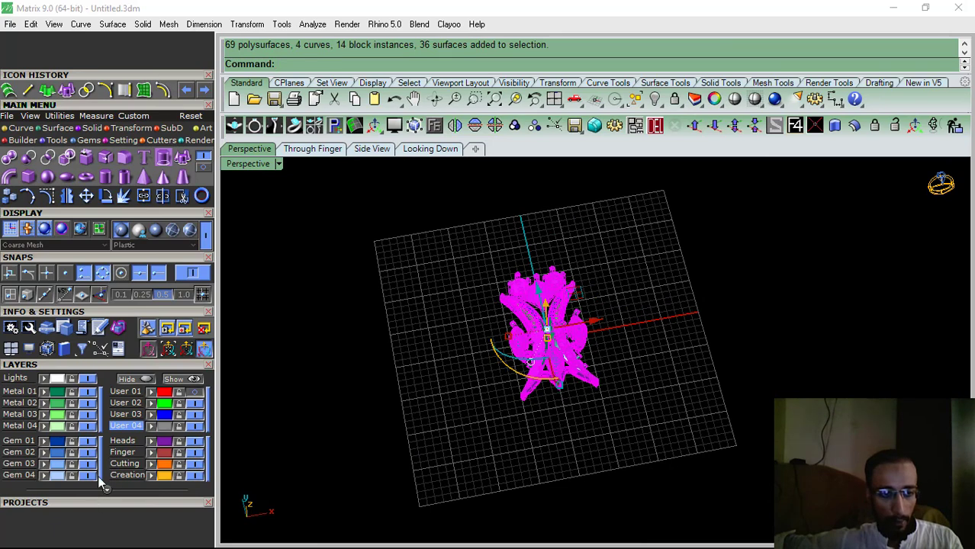
{"action": "scroll", "coordinate": [99, 361], "scroll_direction": "down", "scroll_amount": 3}
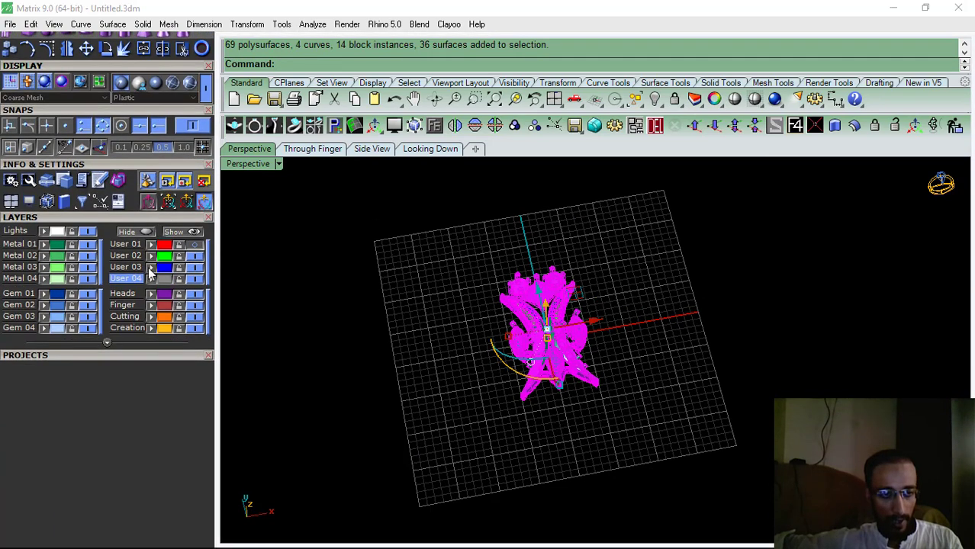
{"action": "left_click", "coordinate": [107, 343]}
{"action": "left_click", "coordinate": [149, 457]}
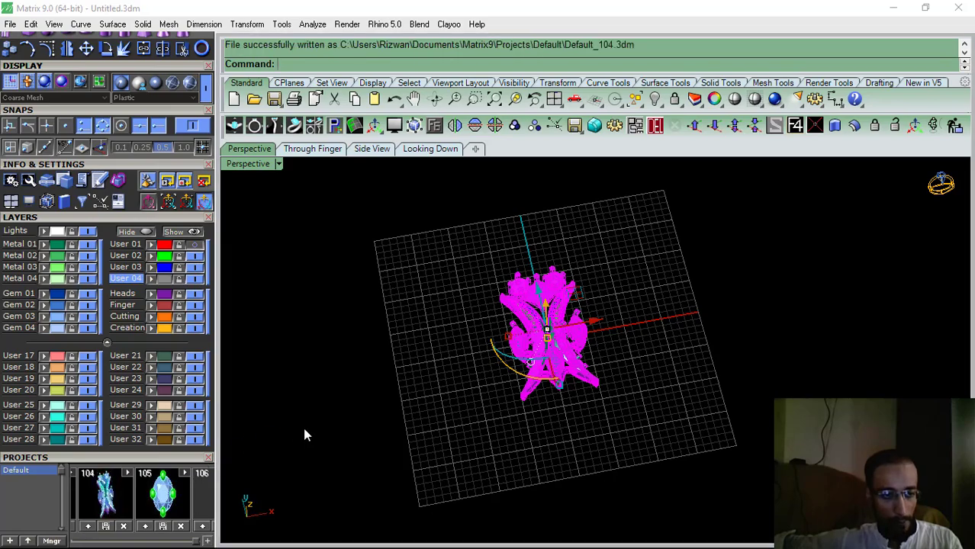
{"action": "left_click", "coordinate": [91, 216]}
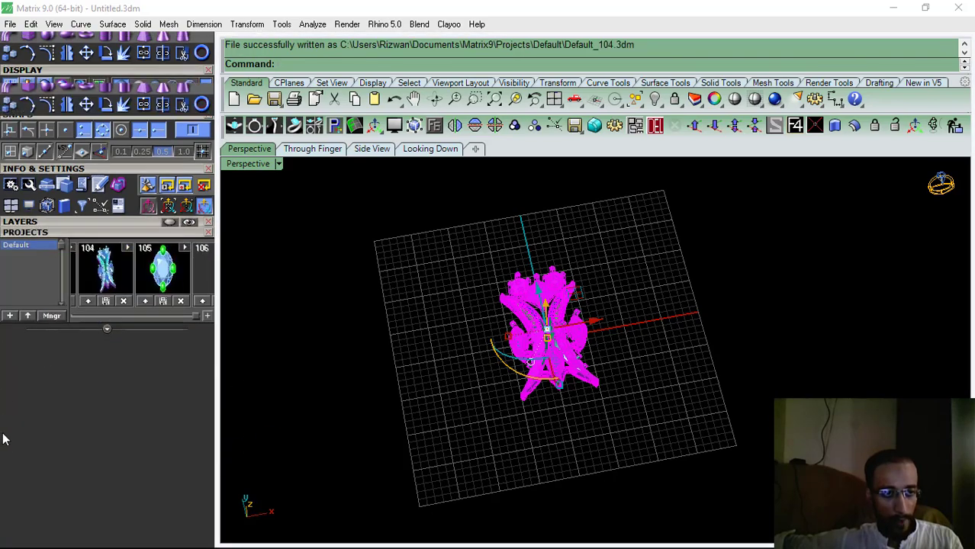
Try copying the whole model from the origin 0,0,0 to directly below itself in the Looking Down view, joining end to end
{"action": "left_click", "coordinate": [421, 325]}
{"action": "right_click_drag", "start_coordinate": [372, 330], "coordinate": [510, 382], "text": "shift"}
{"action": "left_click", "coordinate": [425, 149]}
{"action": "key", "text": "ctrl+a"}
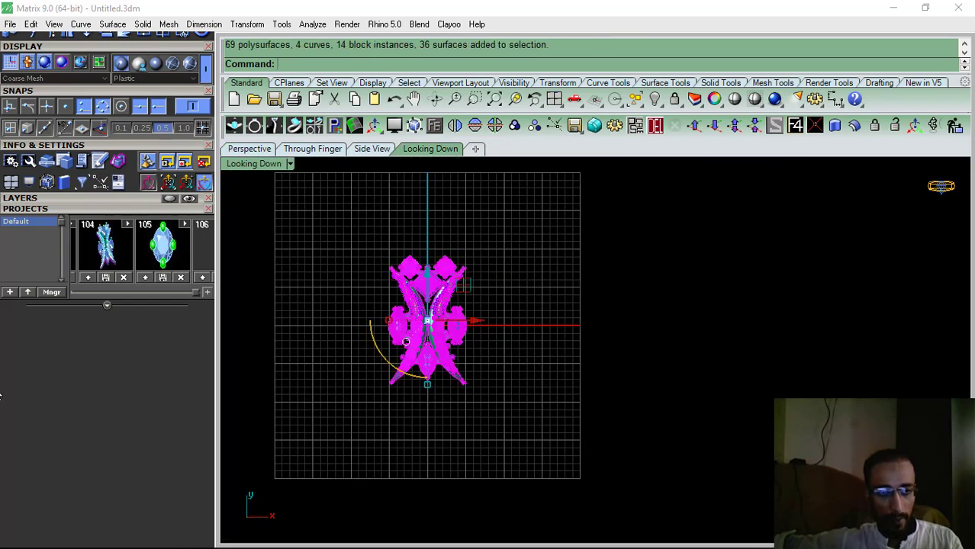
{"action": "scroll", "coordinate": [14, 495], "scroll_direction": "up", "scroll_amount": 1}
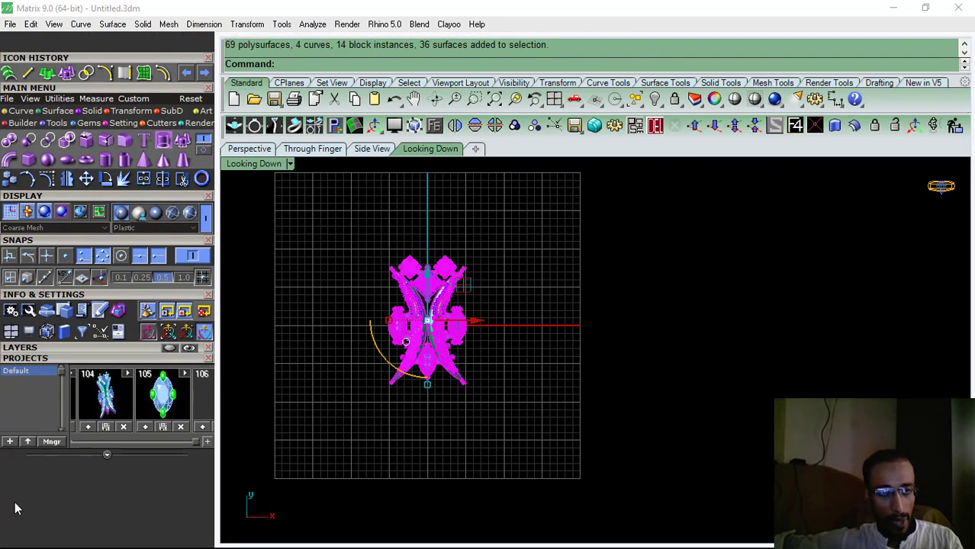
{"action": "left_click", "coordinate": [9, 179]}
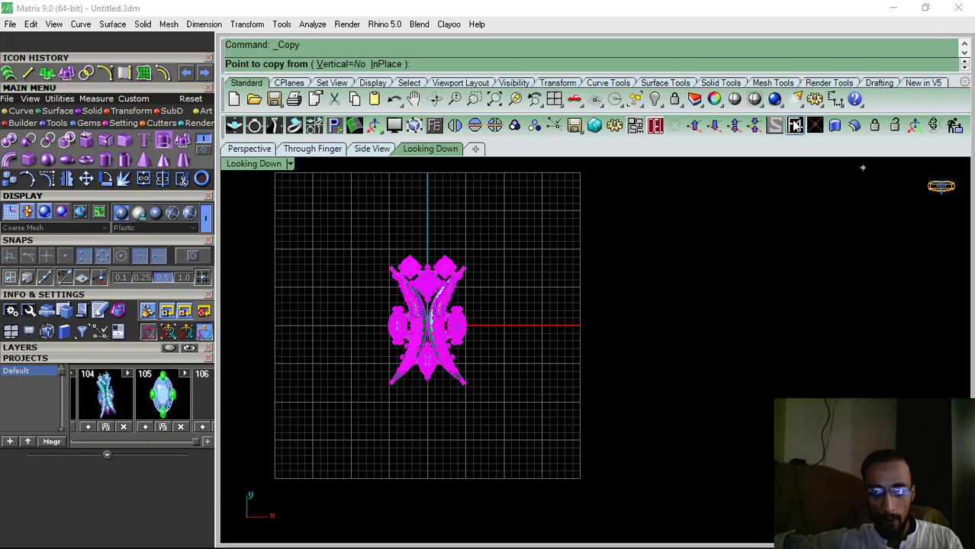
{"action": "left_click", "coordinate": [794, 122]}
{"action": "right_click_drag", "start_coordinate": [447, 268], "coordinate": [460, 316]}
{"action": "scroll", "coordinate": [433, 261], "scroll_direction": "up", "scroll_amount": 10}
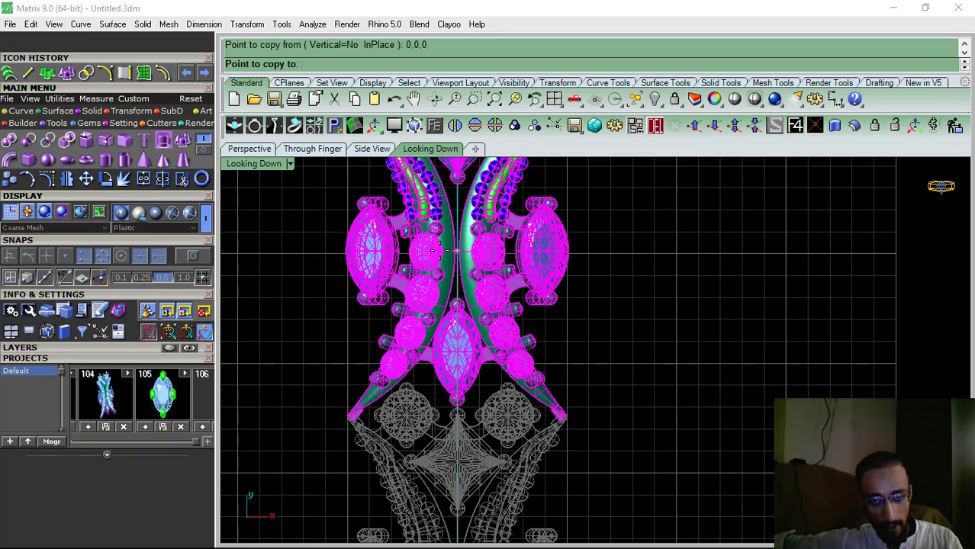
{"action": "left_click", "coordinate": [434, 255]}
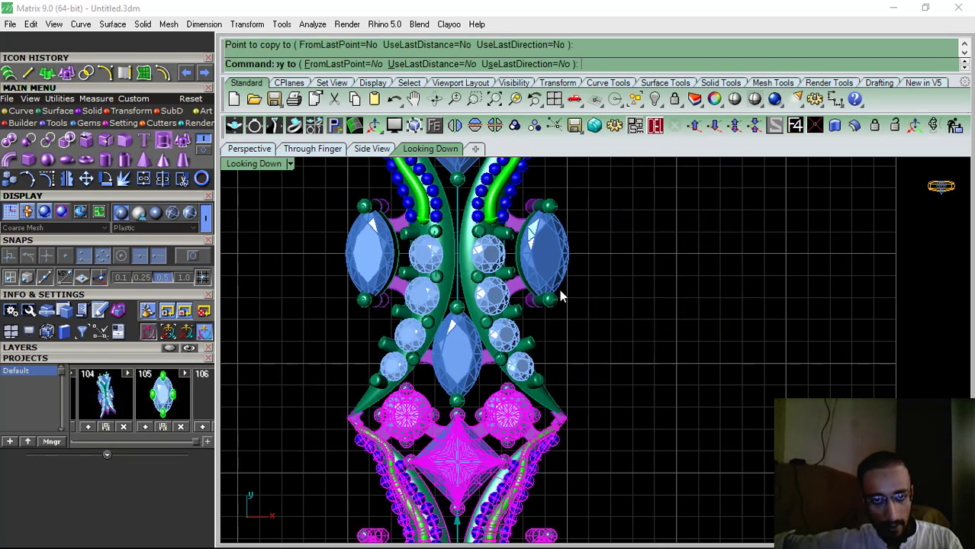
{"action": "key", "text": "Return"}
Examine the two linked pieces from several angles in the Perspective view, and undo the copy
{"action": "left_click", "coordinate": [251, 149]}
{"action": "right_click_drag", "start_coordinate": [450, 405], "coordinate": [568, 331]}
{"action": "scroll", "coordinate": [519, 350], "scroll_direction": "up", "scroll_amount": 8}
{"action": "scroll", "coordinate": [612, 288], "scroll_direction": "down", "scroll_amount": 9}
{"action": "scroll", "coordinate": [521, 345], "scroll_direction": "up", "scroll_amount": 8}
{"action": "right_click_drag", "start_coordinate": [593, 284], "coordinate": [534, 250]}
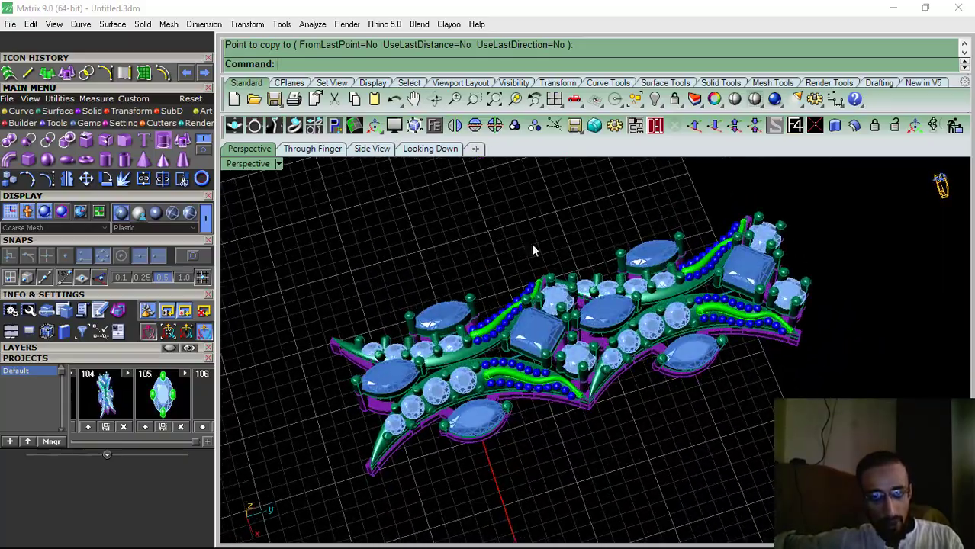
{"action": "left_click", "coordinate": [430, 148]}
{"action": "key", "text": "ctrl+z"}
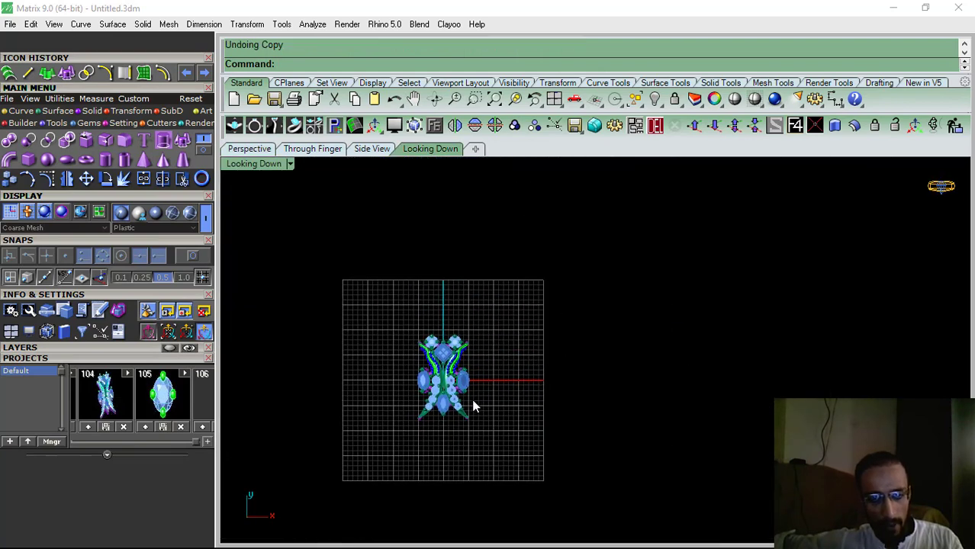
Expand the layer list, hide the Gem 03, User 02, User 03 and Metal 01 layers, and select the remaining Heads parts
{"action": "left_click", "coordinate": [107, 356]}
{"action": "right_click_drag", "start_coordinate": [481, 347], "coordinate": [511, 307]}
{"action": "left_click", "coordinate": [88, 447]}
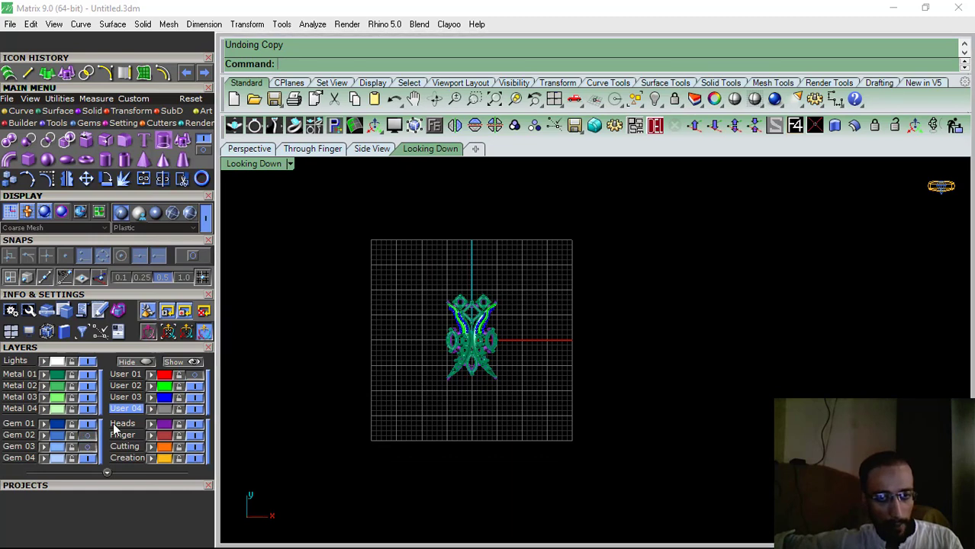
{"action": "left_click", "coordinate": [194, 397]}
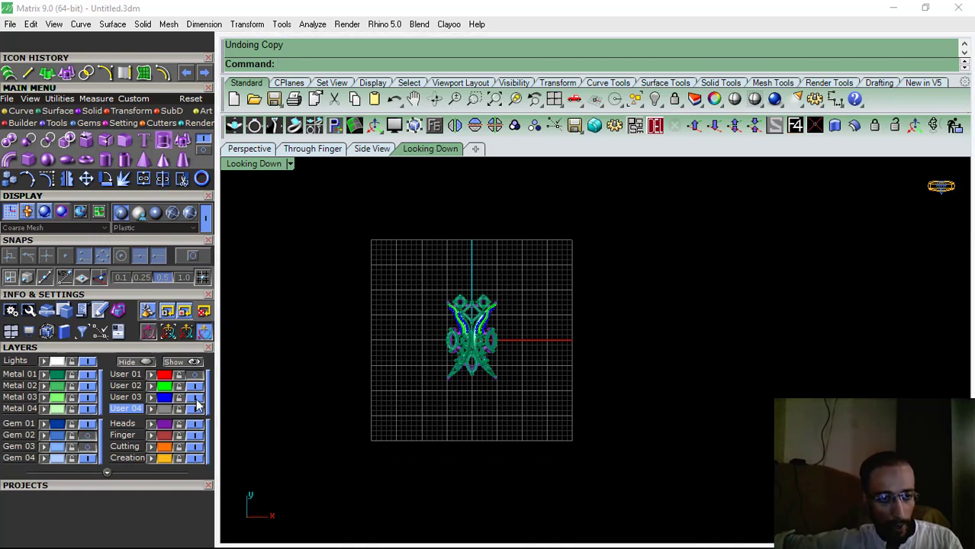
{"action": "left_click", "coordinate": [88, 375]}
{"action": "left_click_drag", "start_coordinate": [359, 432], "coordinate": [359, 432]}
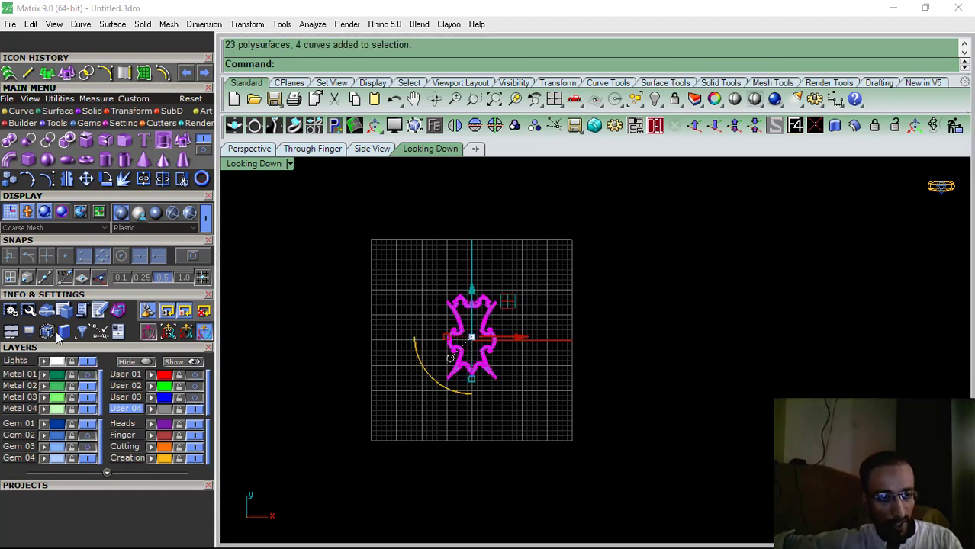
Group all objects on the Metal 01 layer and hide the Heads and Metal 01 layers to leave an empty workspace
{"action": "left_click", "coordinate": [44, 374]}
{"action": "left_click", "coordinate": [62, 375]}
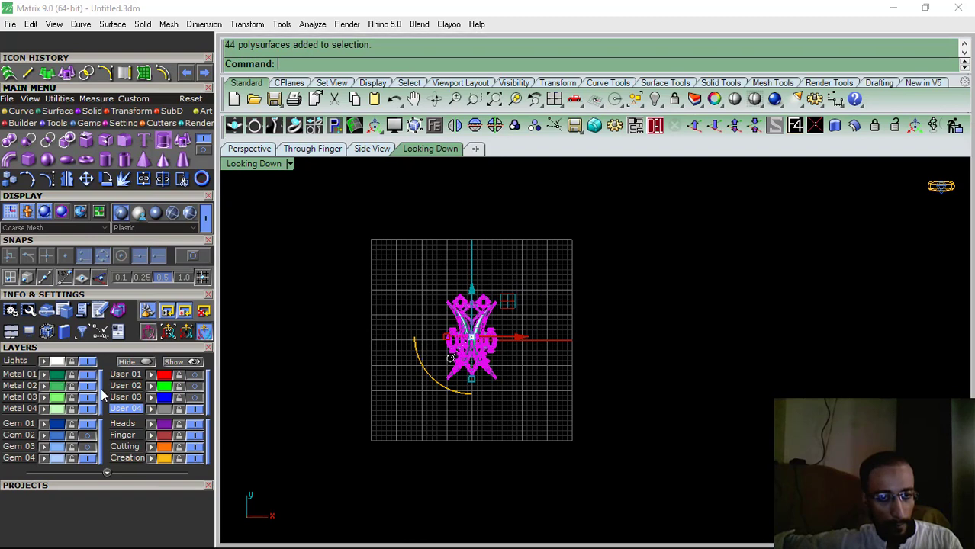
{"action": "left_click", "coordinate": [514, 125]}
{"action": "left_click", "coordinate": [381, 342]}
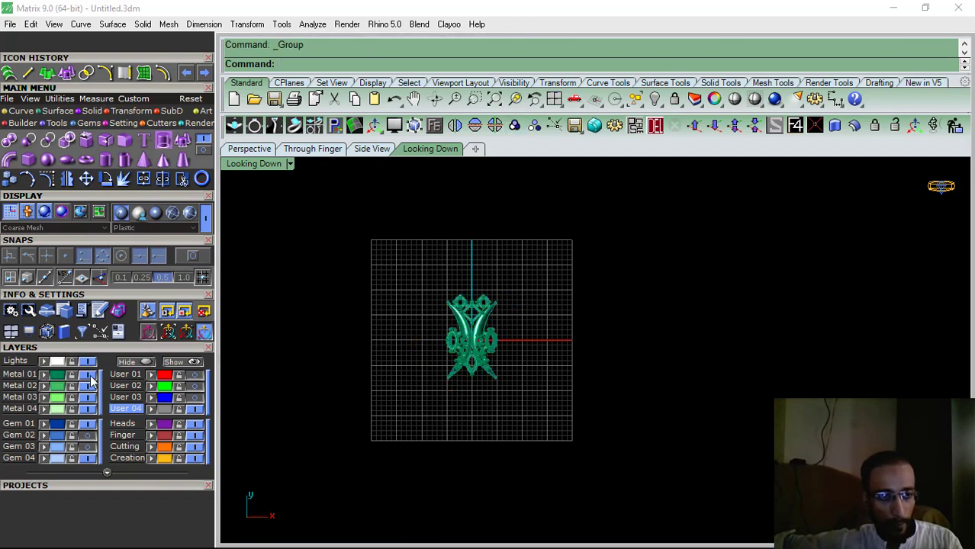
{"action": "left_click", "coordinate": [89, 376]}
{"action": "right_click_drag", "start_coordinate": [538, 339], "coordinate": [506, 329]}
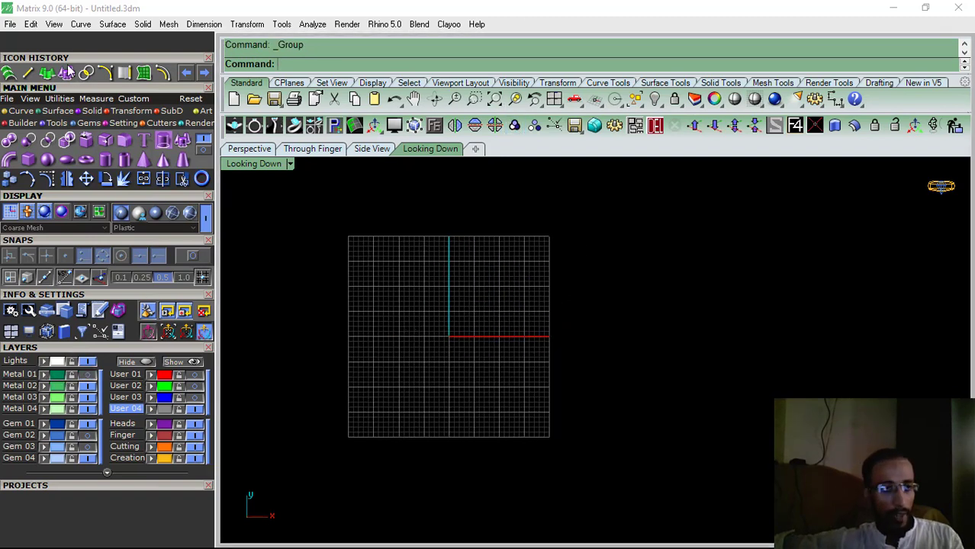
Draw a circle of diameter 1.5 centred on the origin 0,0,0 in the Side View
{"action": "left_click", "coordinate": [23, 111]}
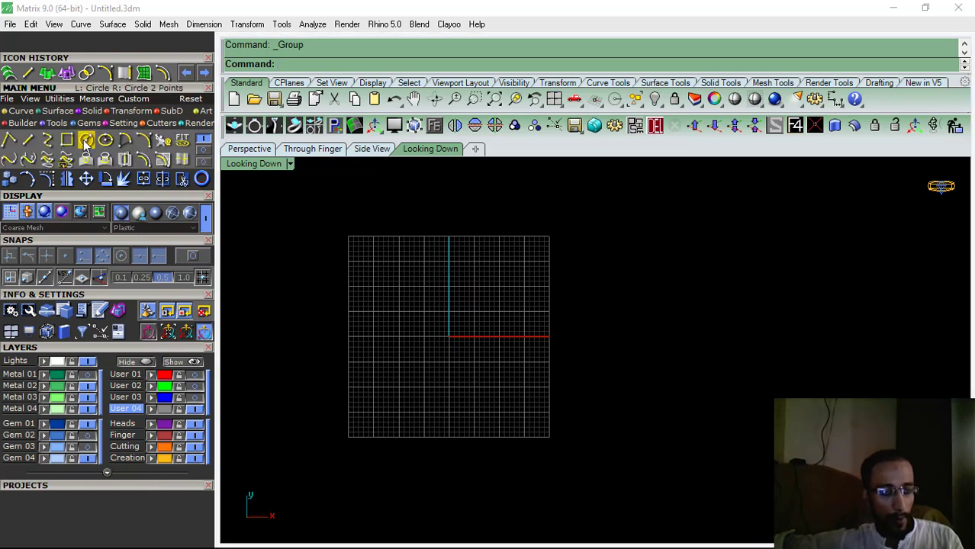
{"action": "left_click", "coordinate": [86, 141]}
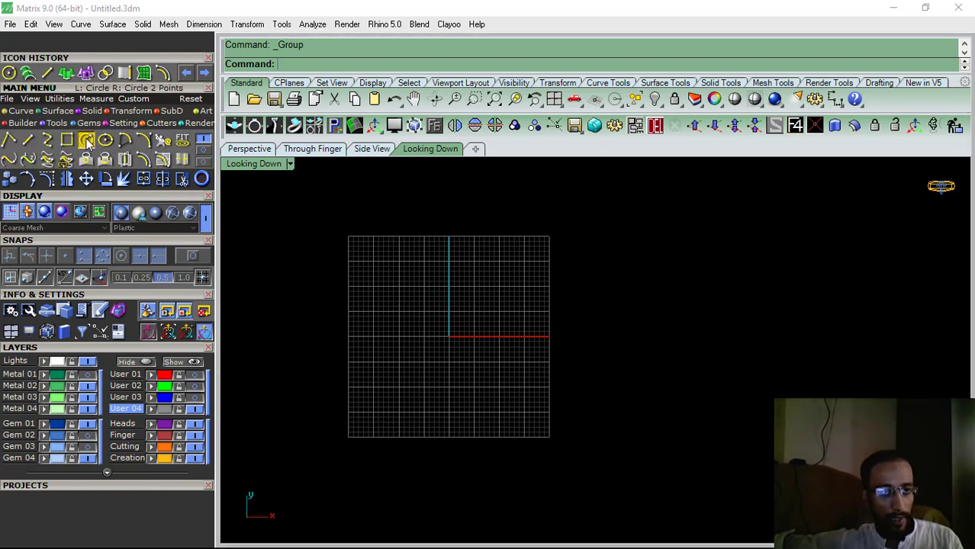
{"action": "left_click", "coordinate": [364, 152]}
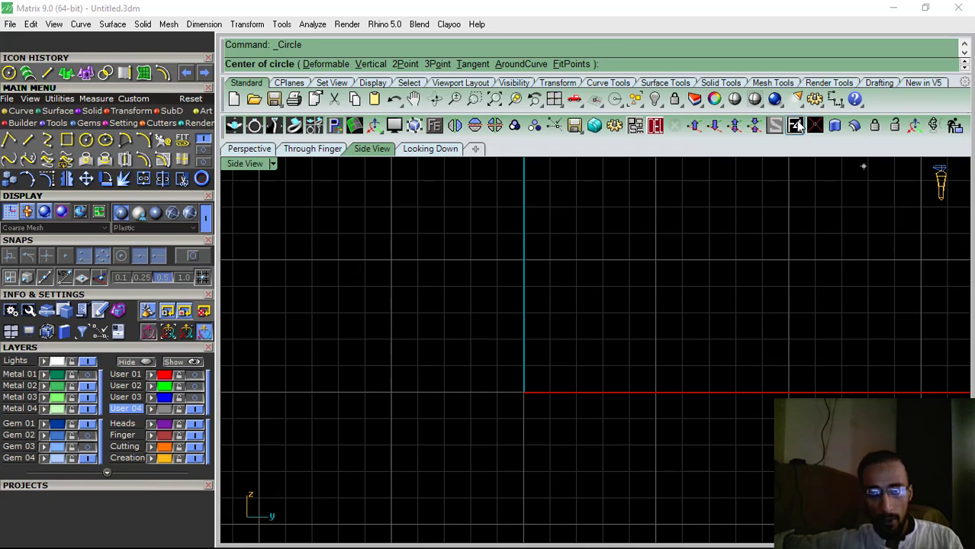
{"action": "type", "text": "0,0,0"}
{"action": "key", "text": "Return"}
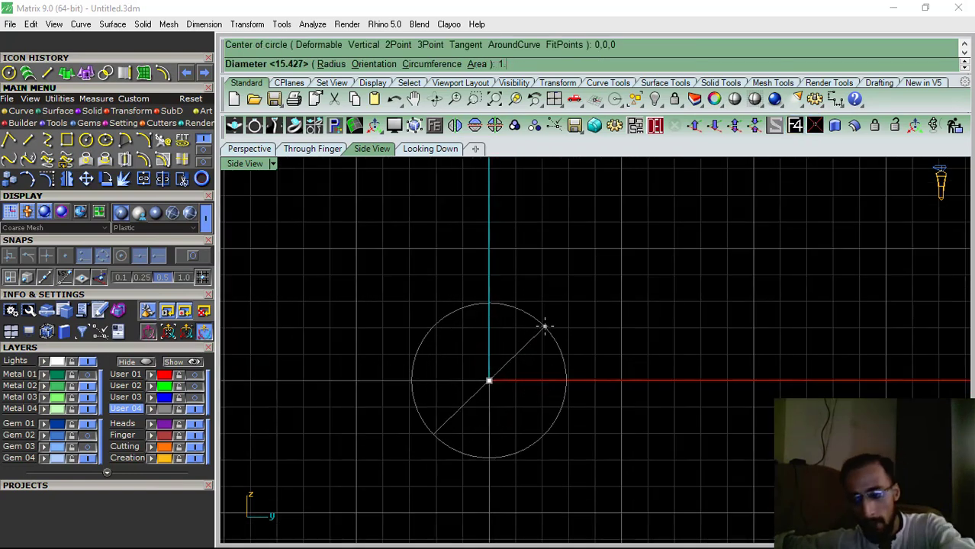
{"action": "key", "text": "Return"}
{"action": "scroll", "coordinate": [473, 389], "scroll_direction": "up", "scroll_amount": 5}
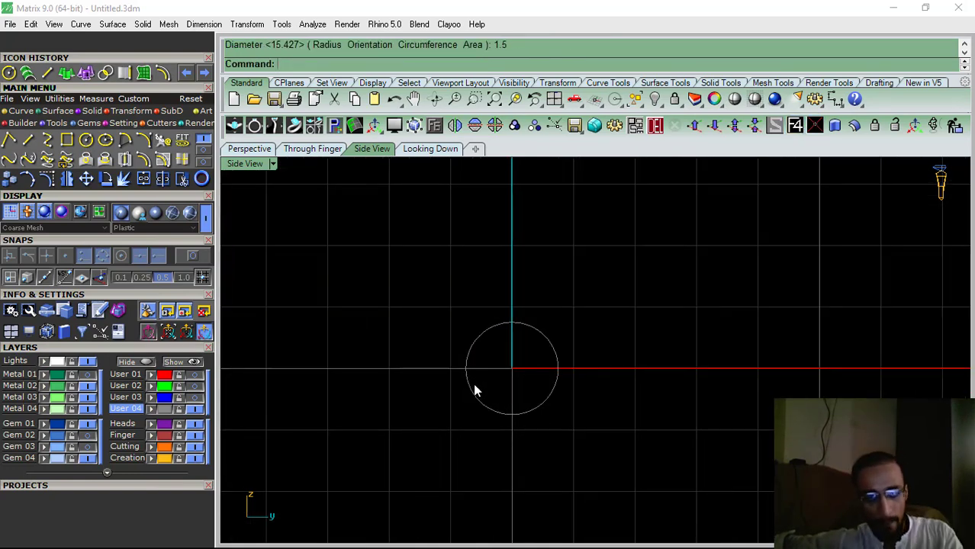
Offset the circle outwards by 0.5 to make a concentric outer circle
{"action": "left_click_drag", "start_coordinate": [585, 245], "coordinate": [500, 378]}
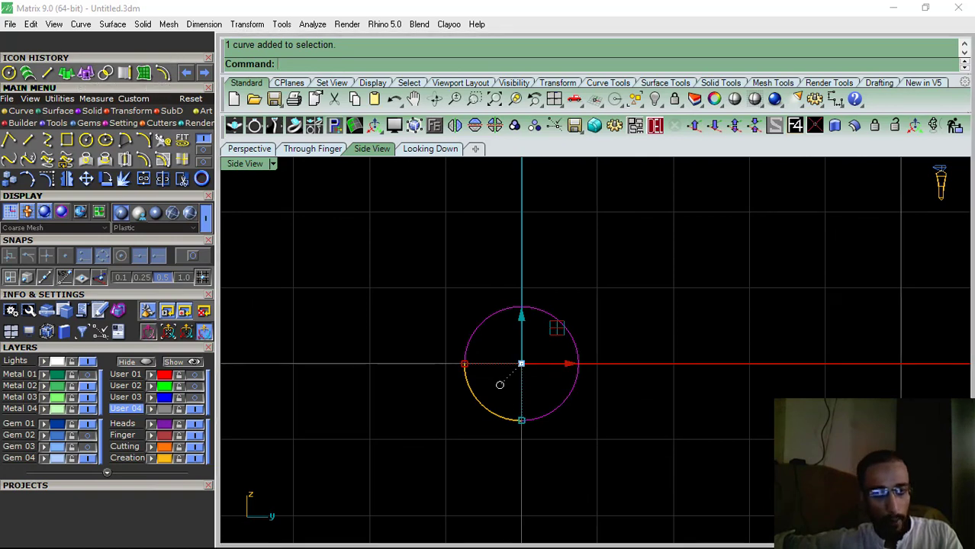
{"action": "key", "text": "o"}
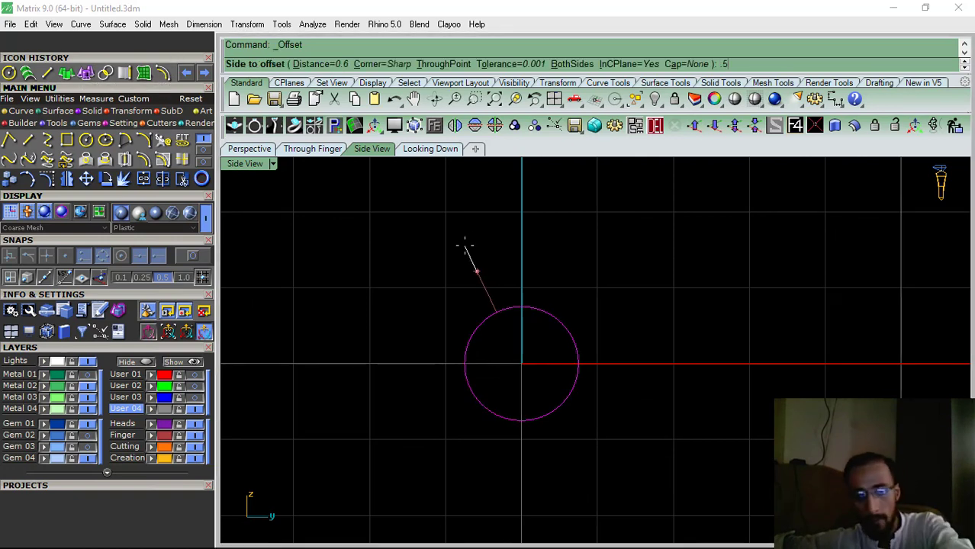
{"action": "key", "text": "Return"}
{"action": "left_click", "coordinate": [434, 298]}
Extrude both circles to both sides into a solid tube about two grid squares long in total, and delete the circles
{"action": "left_click_drag", "start_coordinate": [492, 379], "coordinate": [492, 377]}
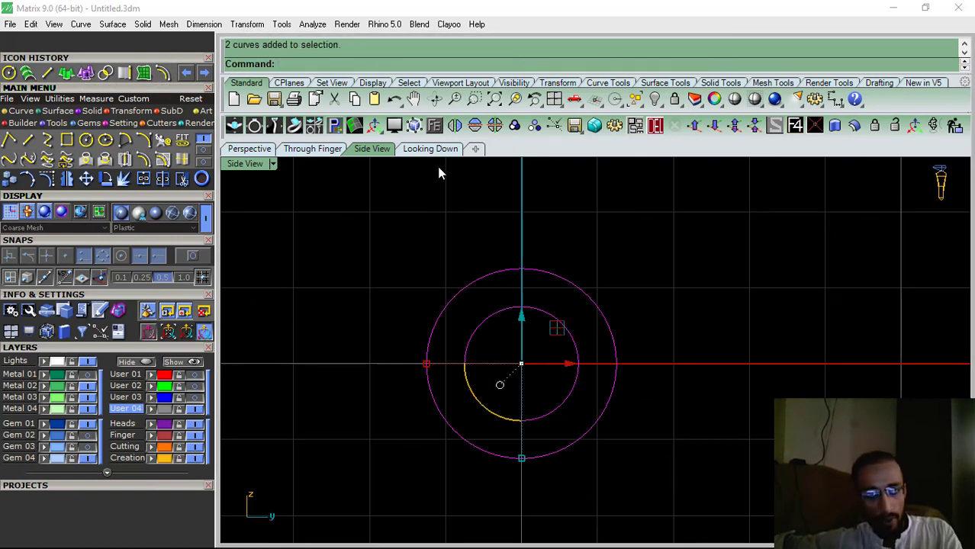
{"action": "left_click", "coordinate": [431, 149]}
{"action": "left_click", "coordinate": [103, 111]}
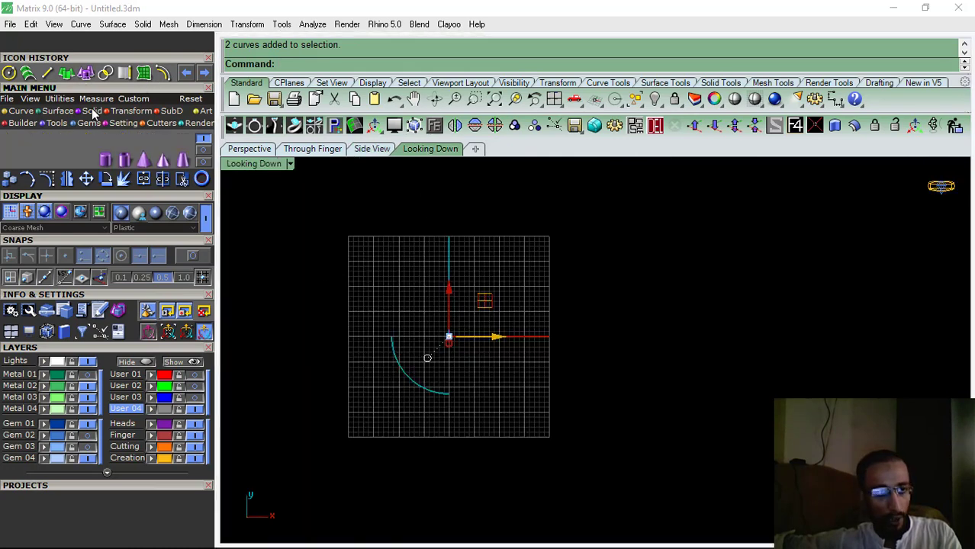
{"action": "left_click", "coordinate": [184, 142]}
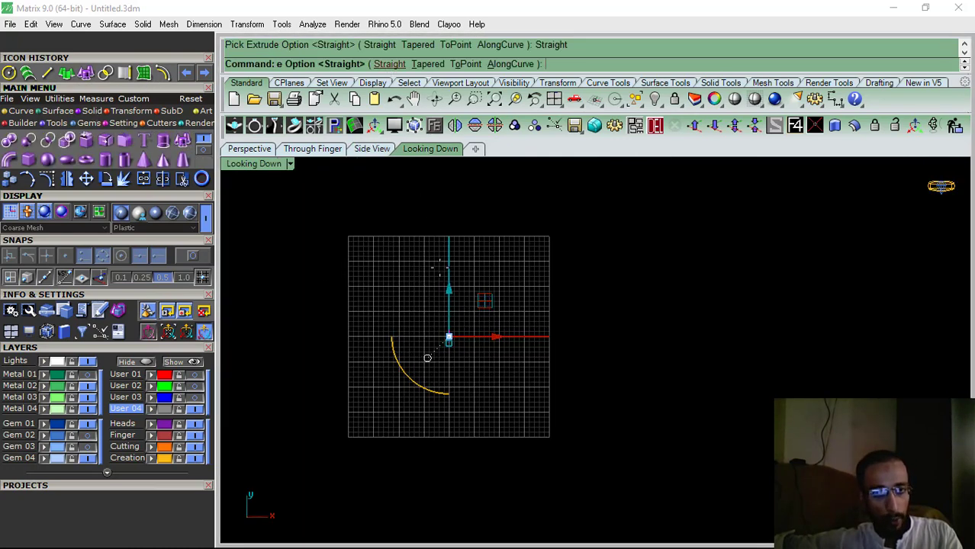
{"action": "left_click", "coordinate": [422, 65]}
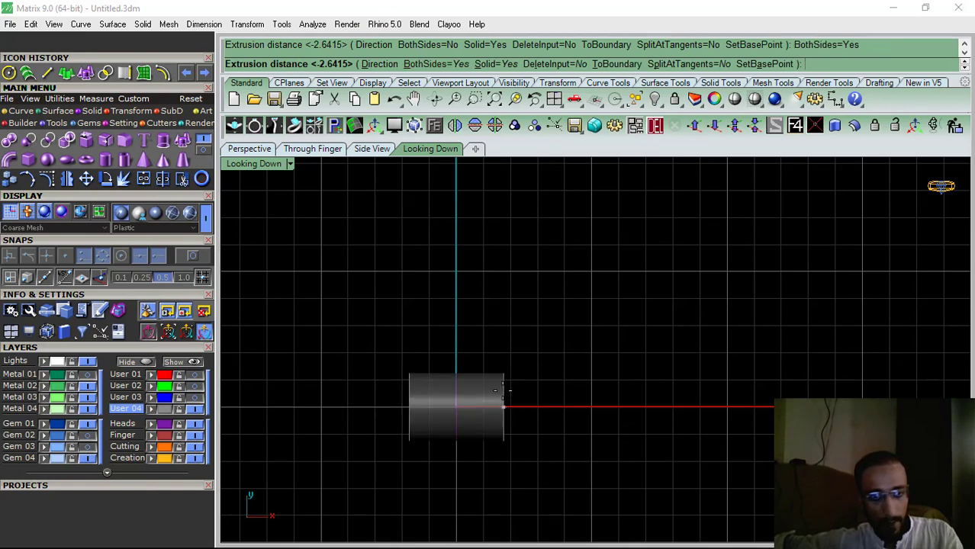
{"action": "key", "text": "Return"}
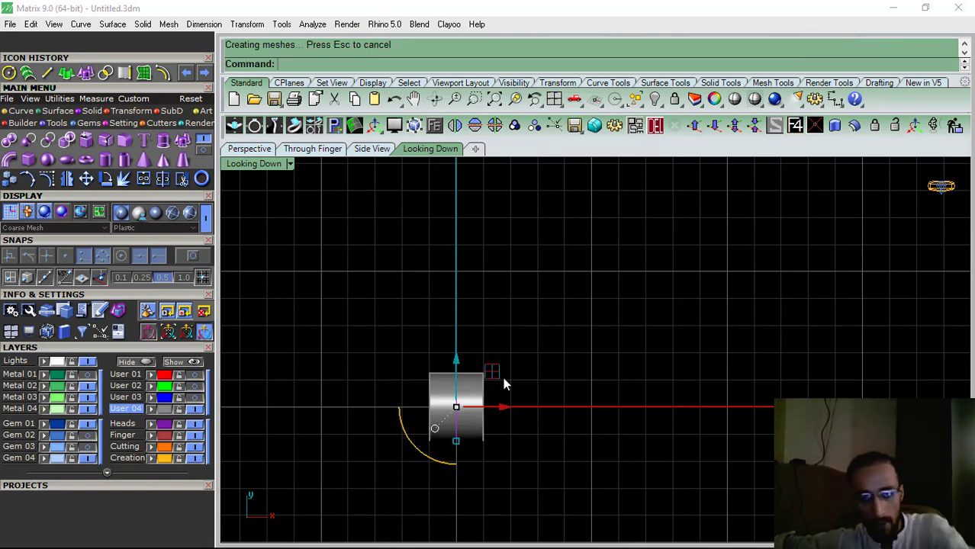
{"action": "key", "text": "Delete"}
Draw a horizontal line through the tube, centred on the origin with the BothSides option, about seven grid squares long
{"action": "scroll", "coordinate": [461, 350], "scroll_direction": "up", "scroll_amount": 5}
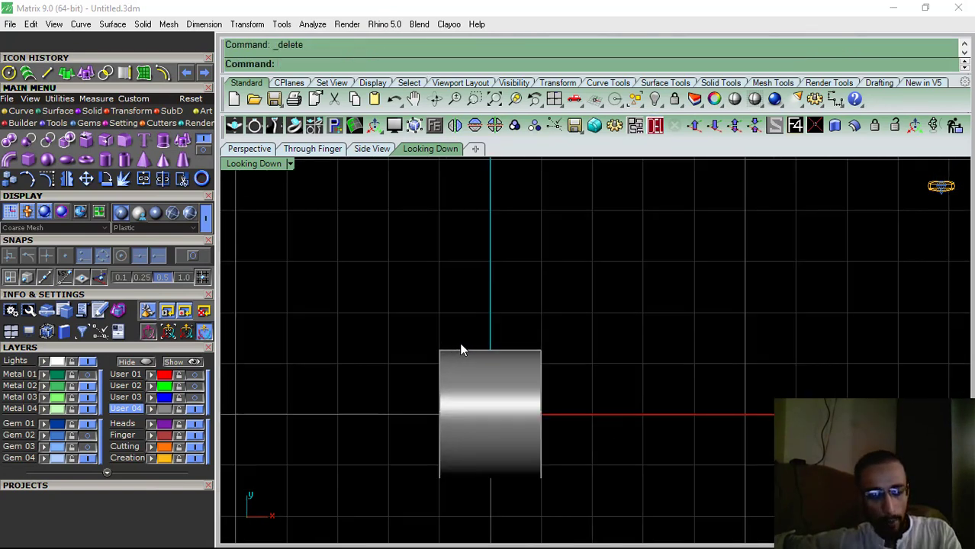
{"action": "scroll", "coordinate": [458, 328], "scroll_direction": "down", "scroll_amount": 5}
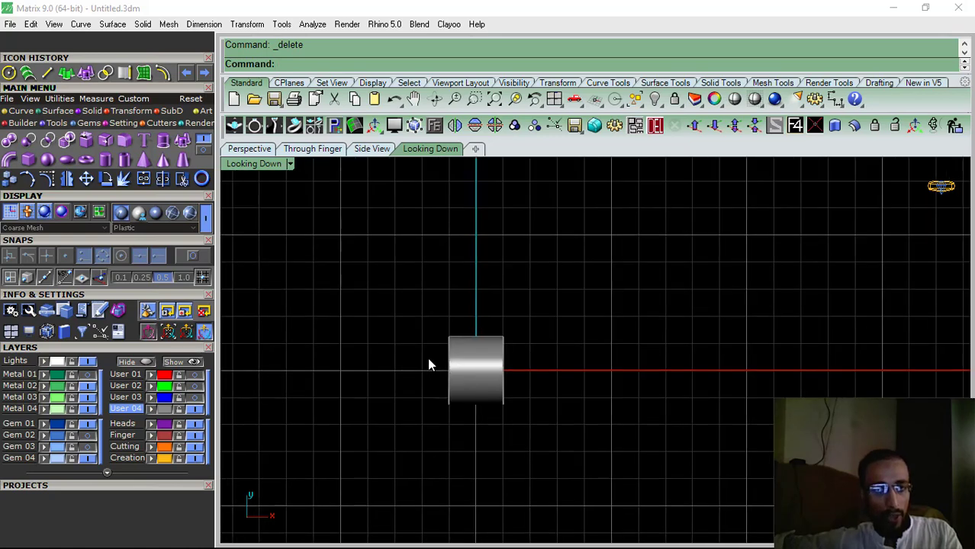
{"action": "left_click", "coordinate": [46, 73]}
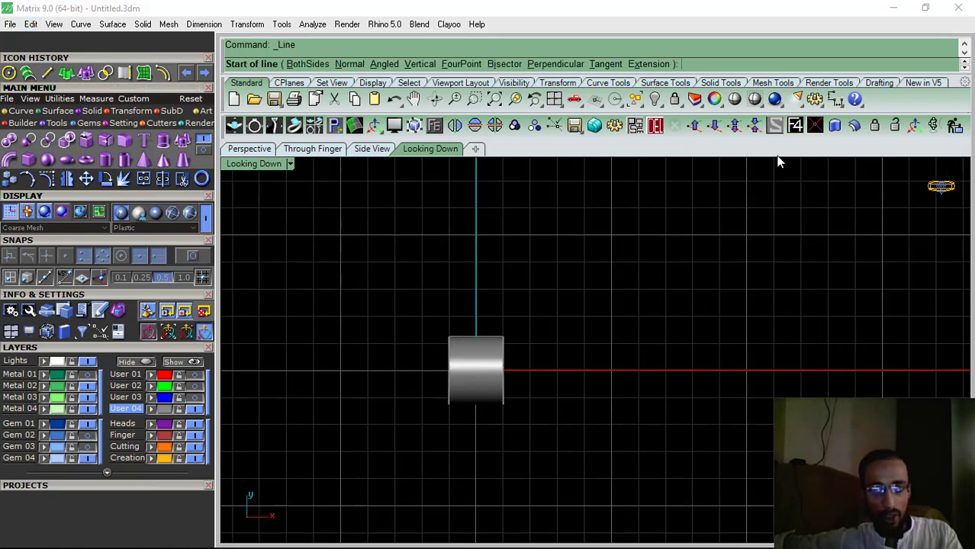
{"action": "left_click", "coordinate": [797, 126]}
{"action": "left_click", "coordinate": [305, 64]}
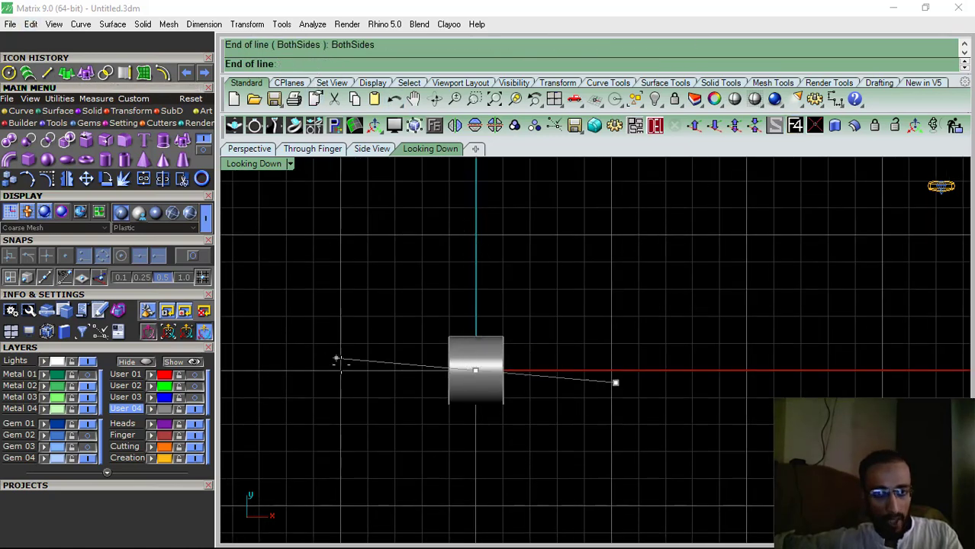
{"action": "scroll", "coordinate": [385, 371], "scroll_direction": "up", "scroll_amount": 3}
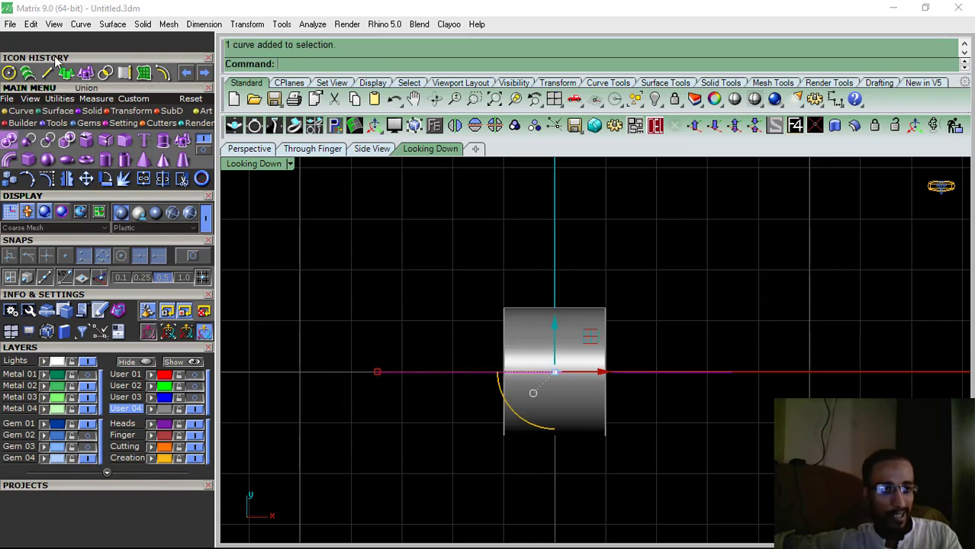
Turn the line into a round-capped pipe with start and end radius 0.4, and delete the line
{"action": "key", "text": "Return"}
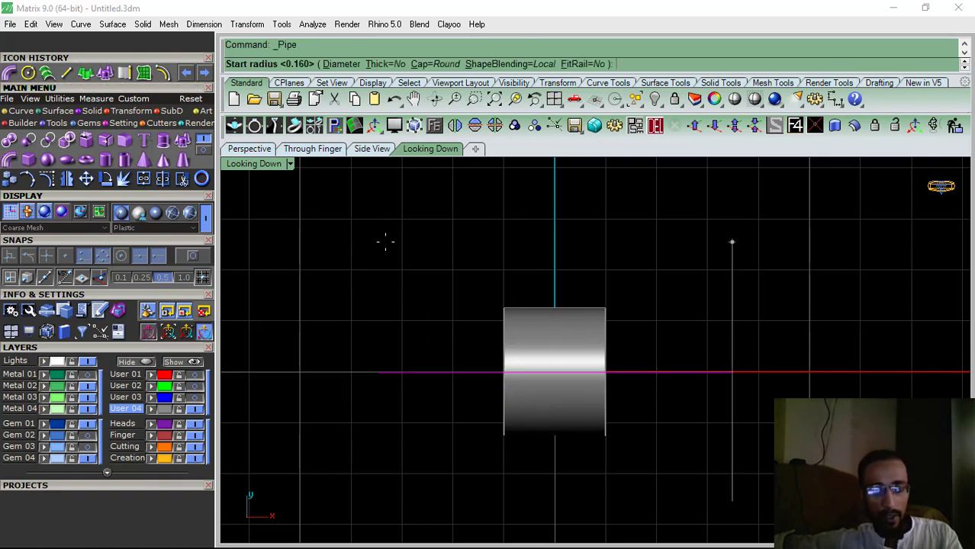
{"action": "key", "text": "Return"}
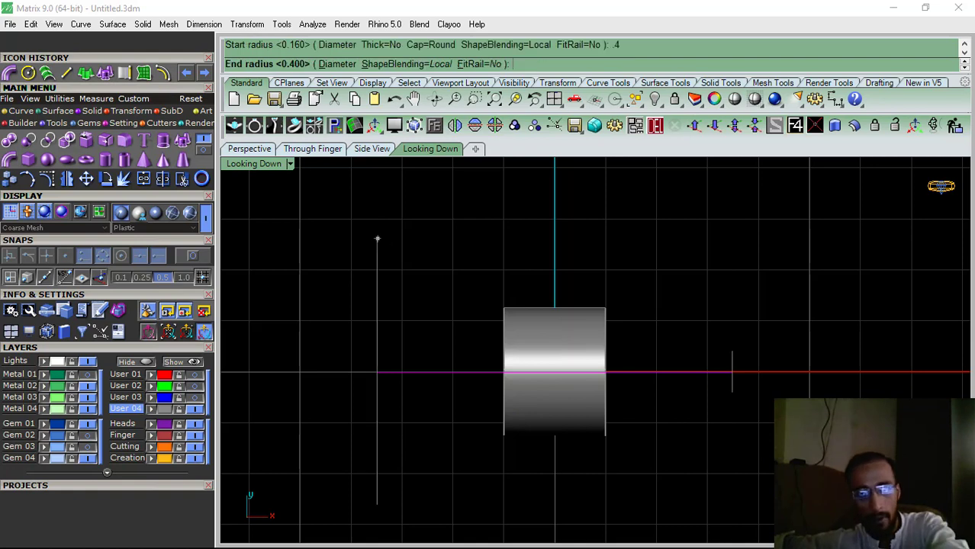
{"action": "key", "text": "Return"}
{"action": "key", "text": "Return"}
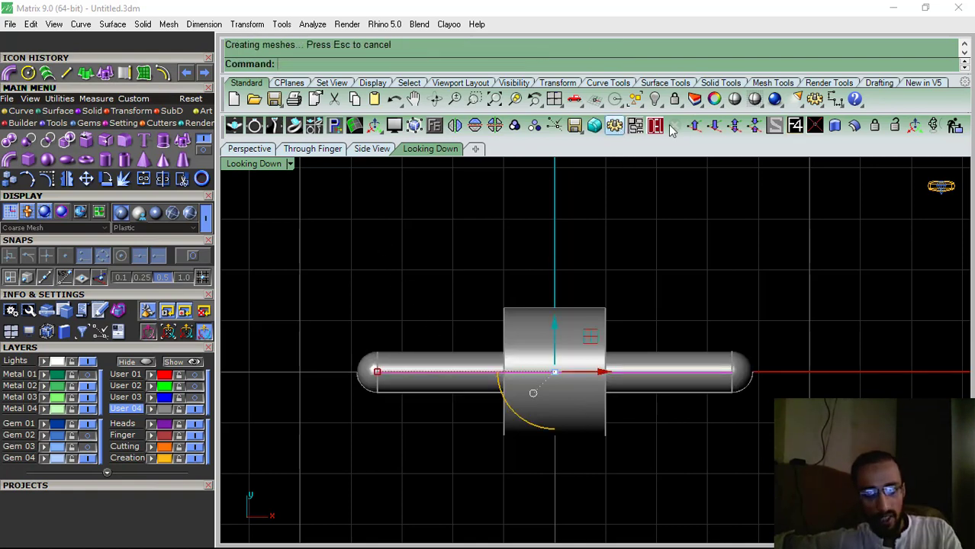
{"action": "key", "text": "Delete"}
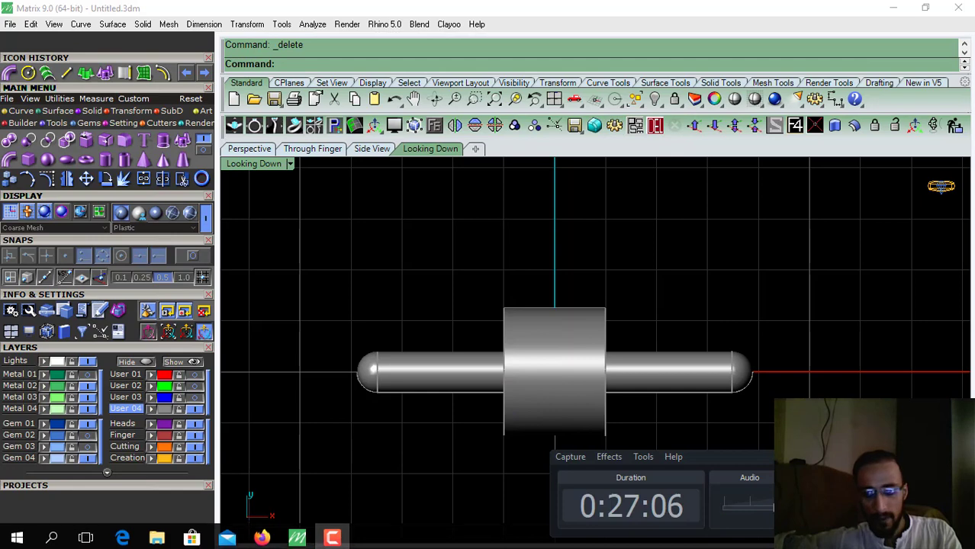
Create a solid bounding box around the connector's tube at the origin
{"action": "left_click", "coordinate": [592, 310]}
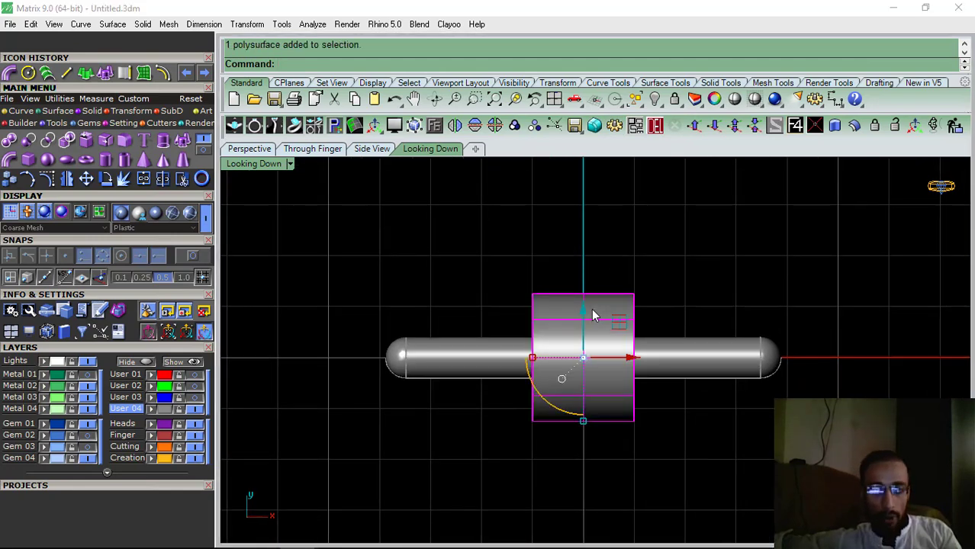
{"action": "scroll", "coordinate": [591, 309], "scroll_direction": "down", "scroll_amount": 1}
{"action": "right_click_drag", "start_coordinate": [639, 311], "coordinate": [573, 320]}
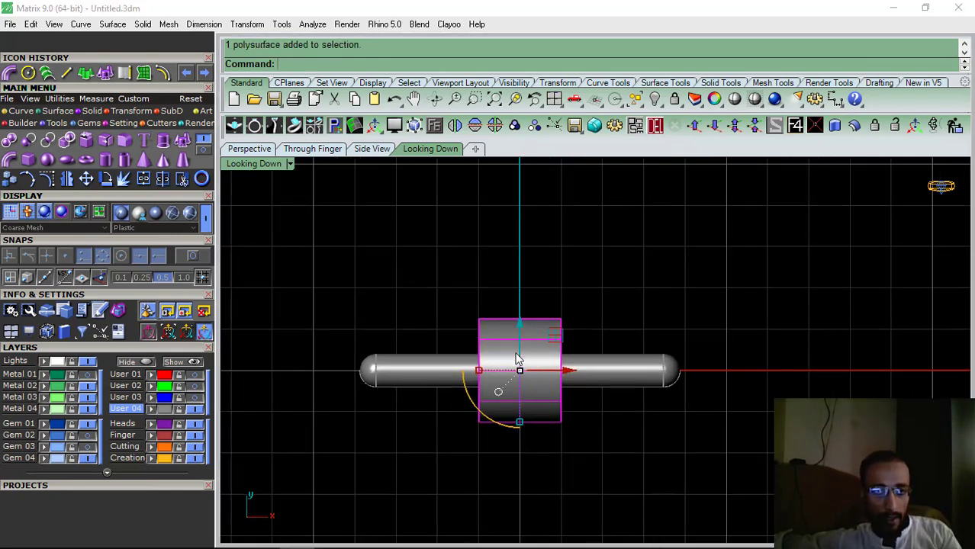
{"action": "left_click", "coordinate": [60, 99]}
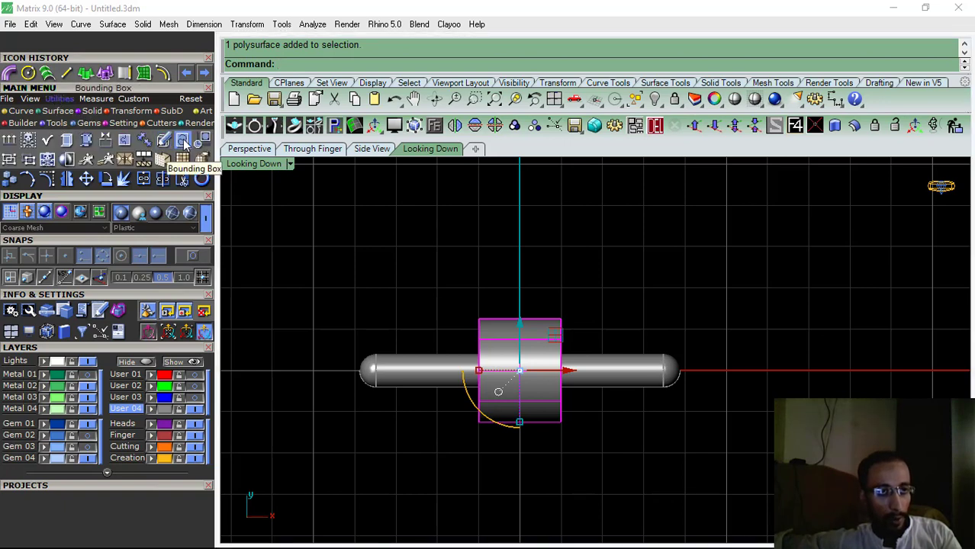
{"action": "left_click", "coordinate": [183, 140]}
{"action": "key", "text": "Return"}
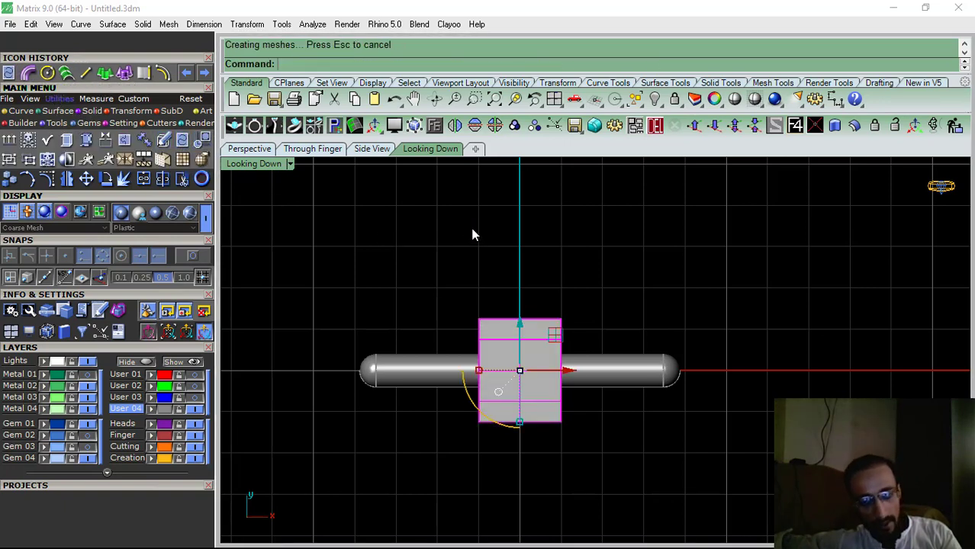
Group the tube, its bounding box and the pin into one connector
{"action": "left_click", "coordinate": [241, 149]}
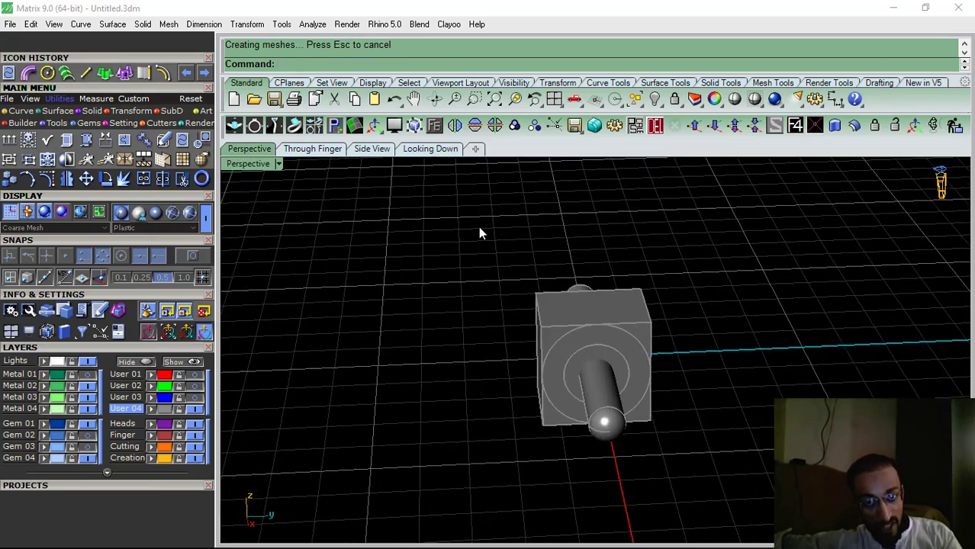
{"action": "right_click_drag", "start_coordinate": [722, 408], "coordinate": [632, 288]}
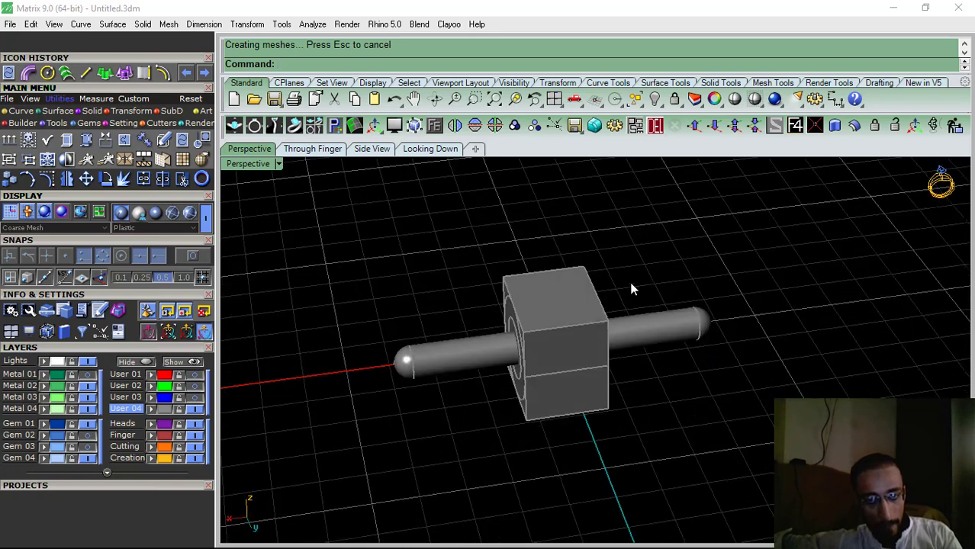
{"action": "left_click_drag", "start_coordinate": [383, 453], "coordinate": [343, 496]}
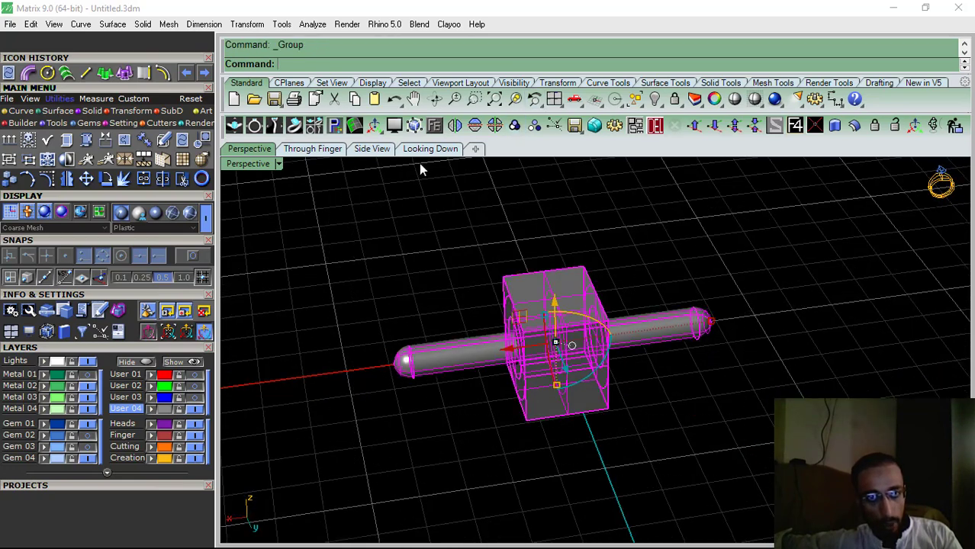
Show the User 03, User 02 and Metal 01 layers in the Looking Down view
{"action": "left_click", "coordinate": [422, 150]}
{"action": "left_click", "coordinate": [194, 398]}
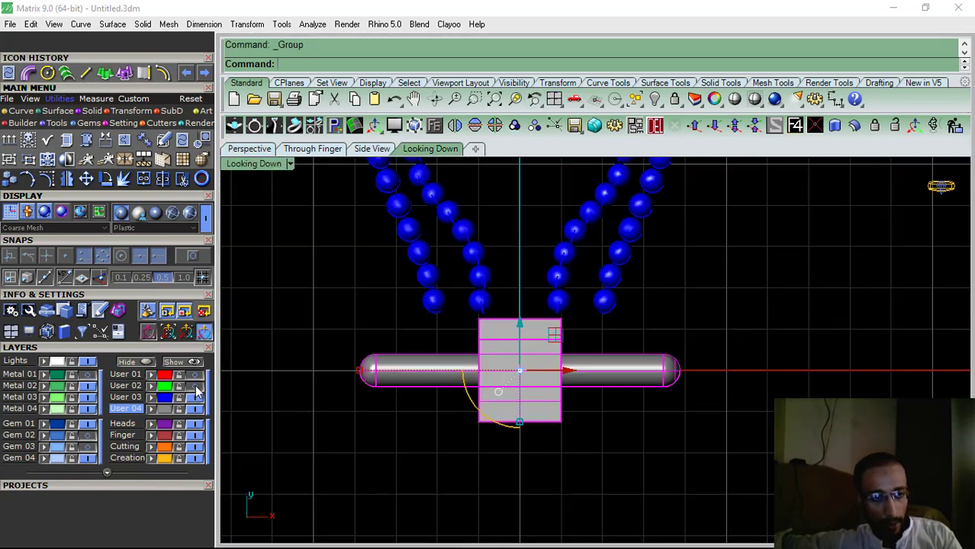
{"action": "left_click", "coordinate": [194, 387]}
{"action": "left_click", "coordinate": [88, 375]}
{"action": "scroll", "coordinate": [427, 324], "scroll_direction": "down", "scroll_amount": 10}
{"action": "right_click_drag", "start_coordinate": [486, 295], "coordinate": [479, 344]}
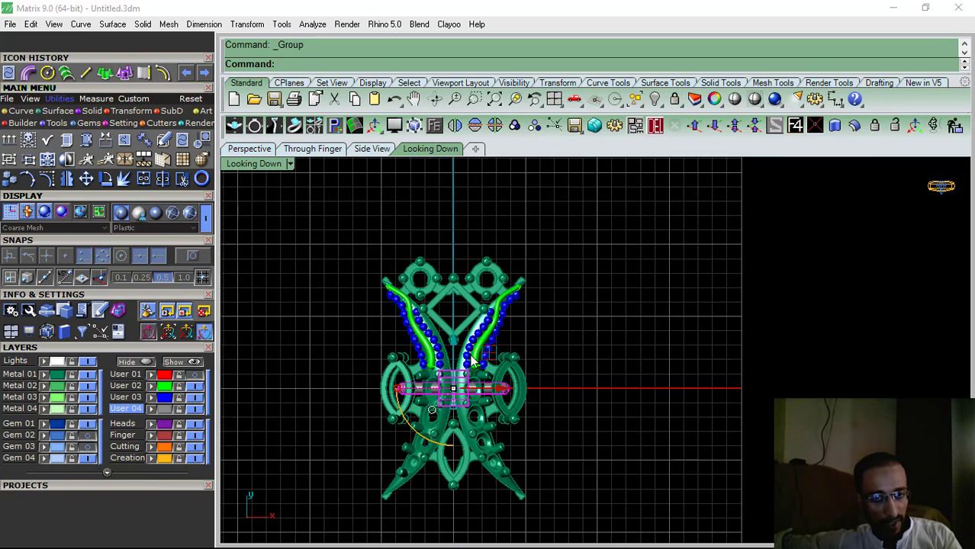
Undo the accidental shift of the ornament, and move the connector group about nine grid squares along Y to the ornament's upper end
{"action": "right_click_drag", "start_coordinate": [419, 356], "coordinate": [418, 408]}
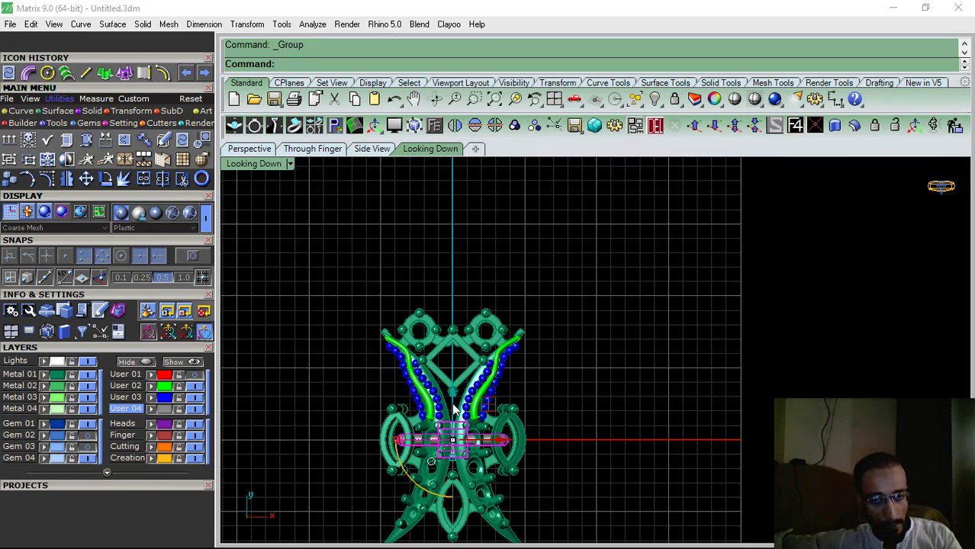
{"action": "left_click_drag", "start_coordinate": [498, 431], "coordinate": [498, 331]}
{"action": "key", "text": "ctrl+z"}
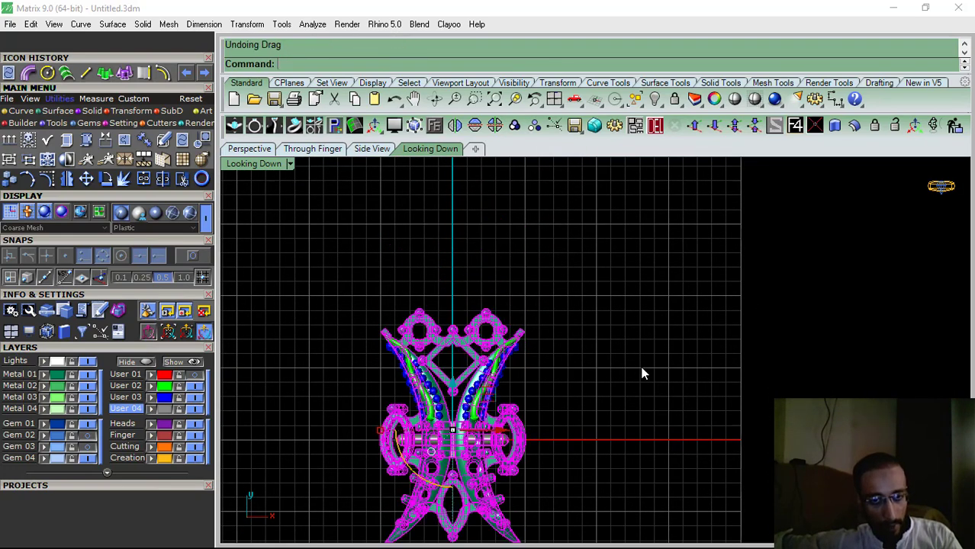
{"action": "left_click", "coordinate": [641, 372]}
{"action": "scroll", "coordinate": [447, 456], "scroll_direction": "up", "scroll_amount": 3}
{"action": "left_click", "coordinate": [450, 441]}
{"action": "scroll", "coordinate": [474, 416], "scroll_direction": "down", "scroll_amount": 3}
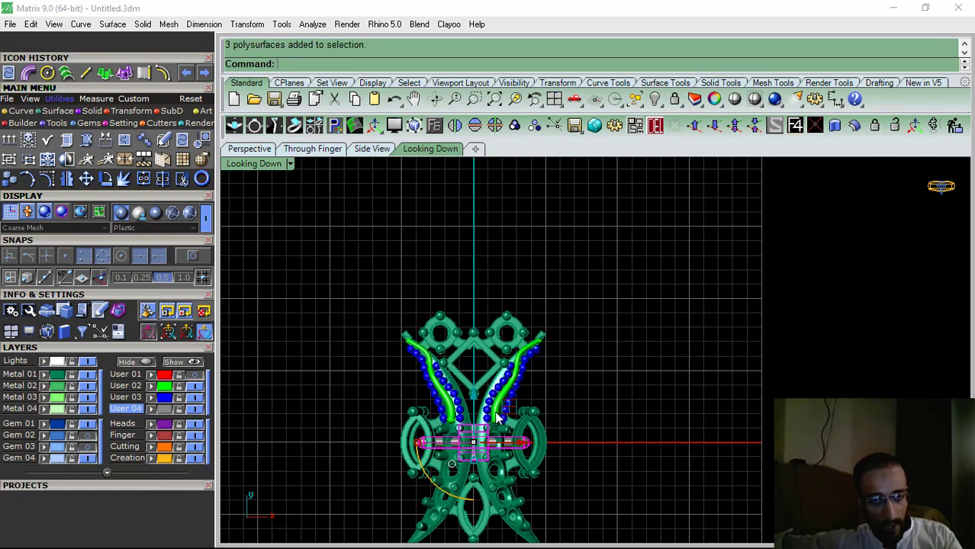
{"action": "left_click_drag", "start_coordinate": [473, 403], "coordinate": [486, 259]}
Try to copy the metal ornament from the origin to a spot just above the connector
{"action": "left_click", "coordinate": [254, 150]}
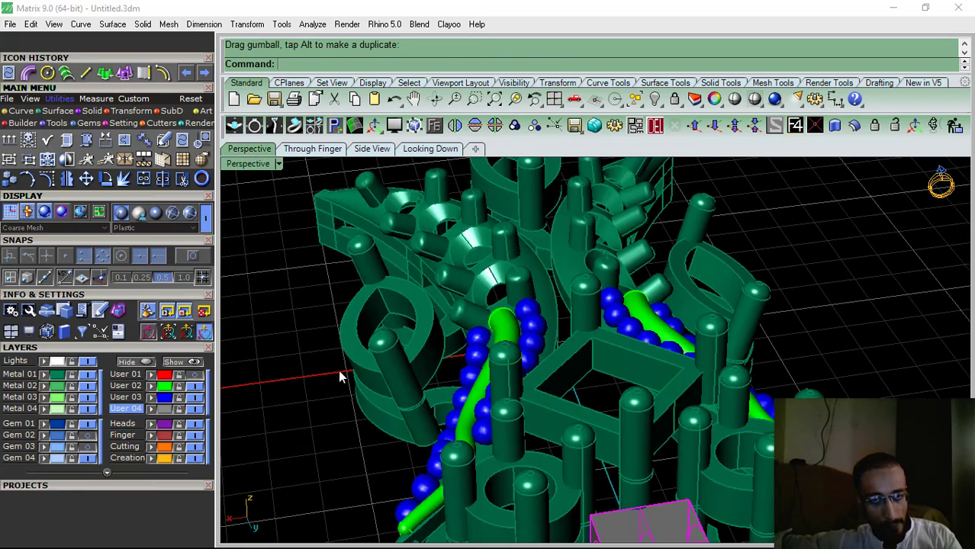
{"action": "scroll", "coordinate": [413, 336], "scroll_direction": "down", "scroll_amount": 8}
{"action": "right_click_drag", "start_coordinate": [610, 320], "coordinate": [524, 286]}
{"action": "scroll", "coordinate": [525, 286], "scroll_direction": "up", "scroll_amount": 8}
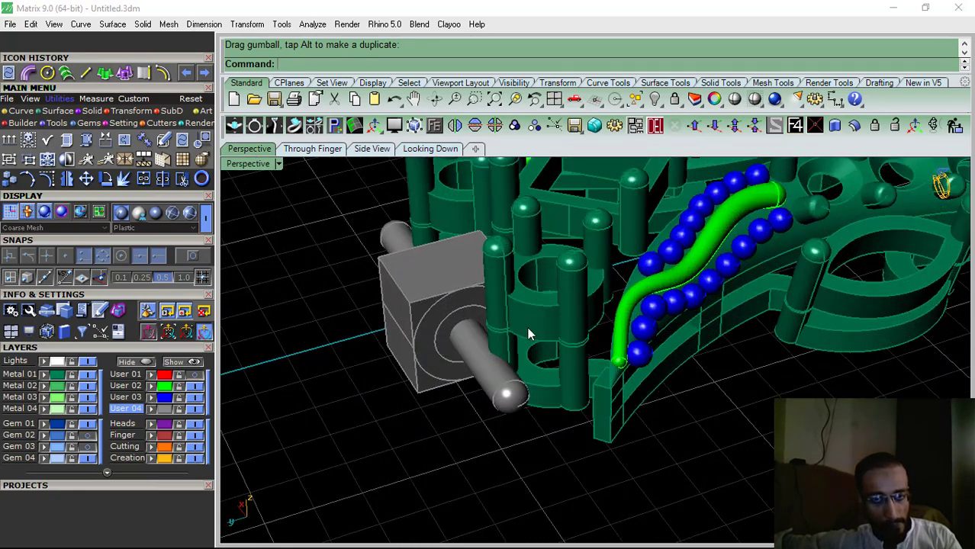
{"action": "left_click", "coordinate": [533, 322]}
{"action": "left_click", "coordinate": [427, 148]}
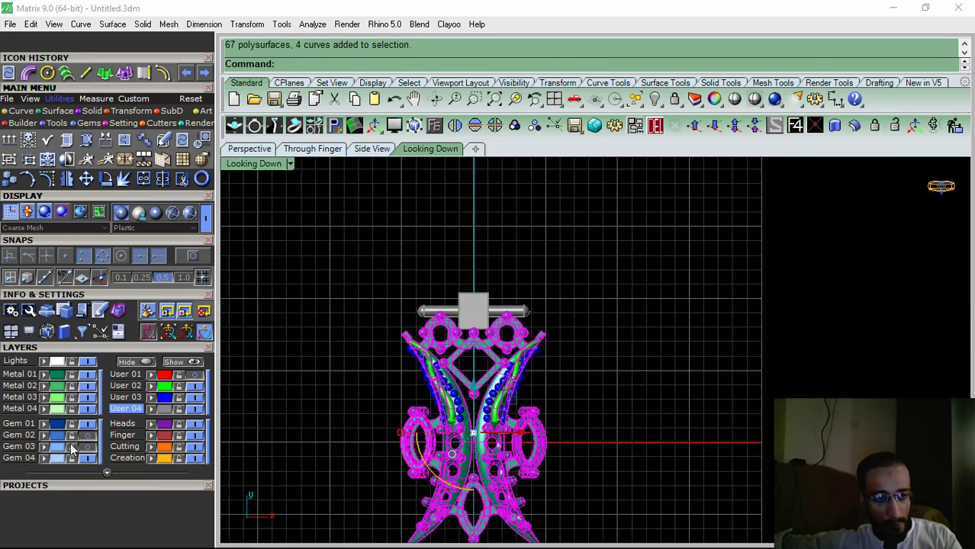
{"action": "left_click", "coordinate": [10, 179]}
{"action": "scroll", "coordinate": [602, 250], "scroll_direction": "down", "scroll_amount": 6}
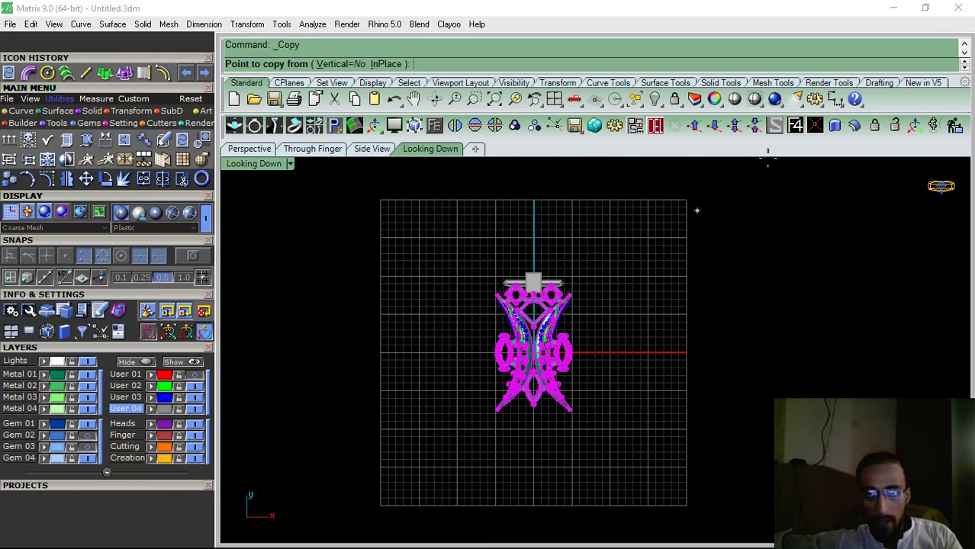
{"action": "left_click", "coordinate": [796, 124]}
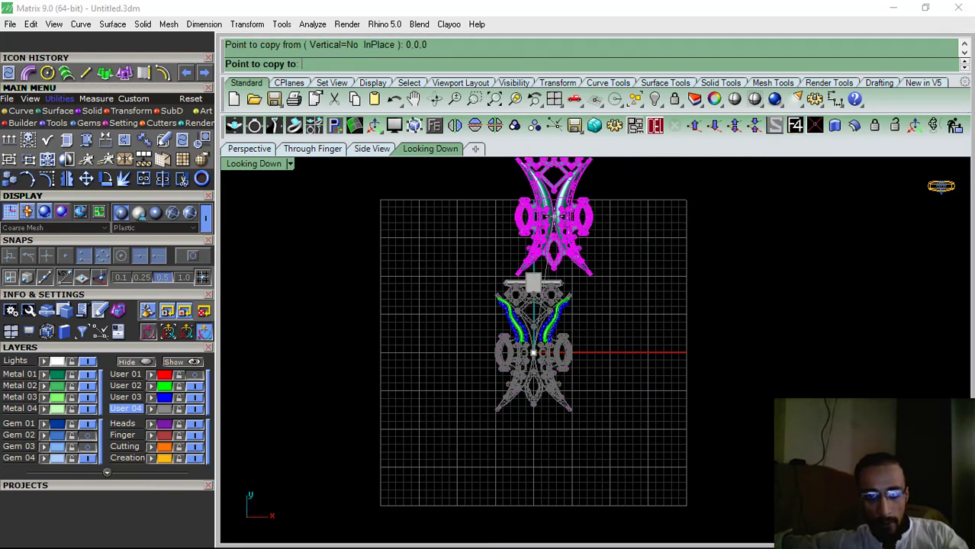
{"action": "left_click", "coordinate": [553, 219]}
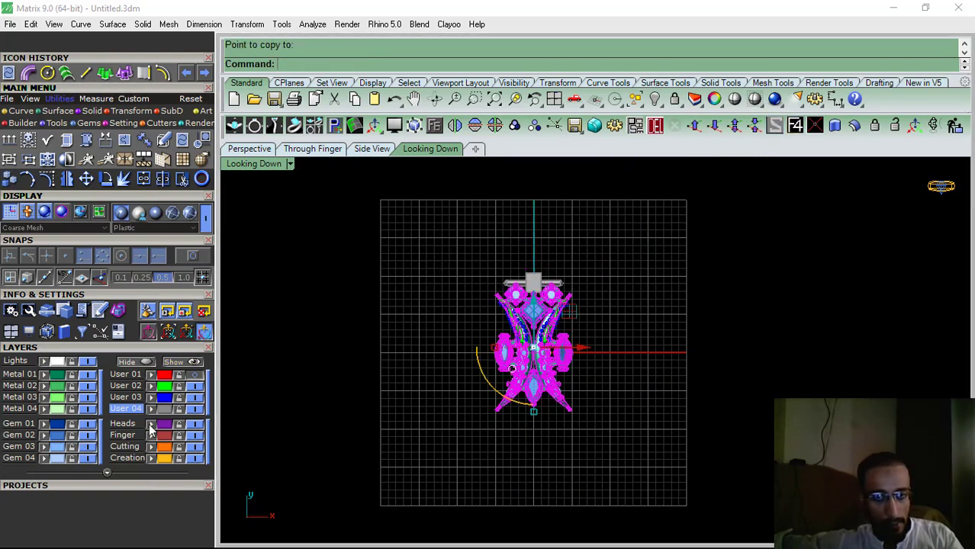
Group the ornament's metal, gems and bead parts together, leaving the connector out of the group
{"action": "left_click_drag", "start_coordinate": [628, 256], "coordinate": [371, 458]}
{"action": "scroll", "coordinate": [534, 261], "scroll_direction": "up", "scroll_amount": 12}
{"action": "left_click", "coordinate": [518, 319], "text": "ctrl"}
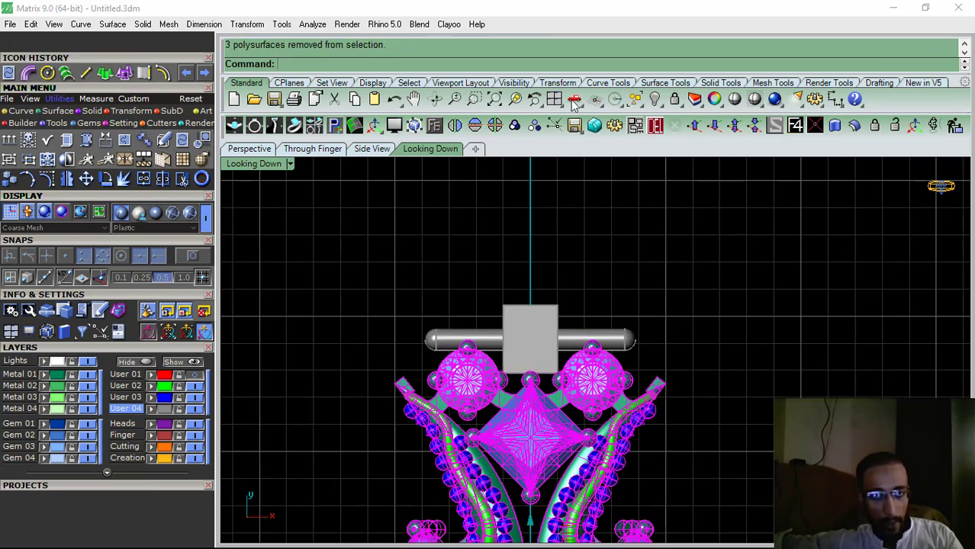
{"action": "left_click", "coordinate": [515, 127]}
{"action": "scroll", "coordinate": [438, 296], "scroll_direction": "down", "scroll_amount": 4}
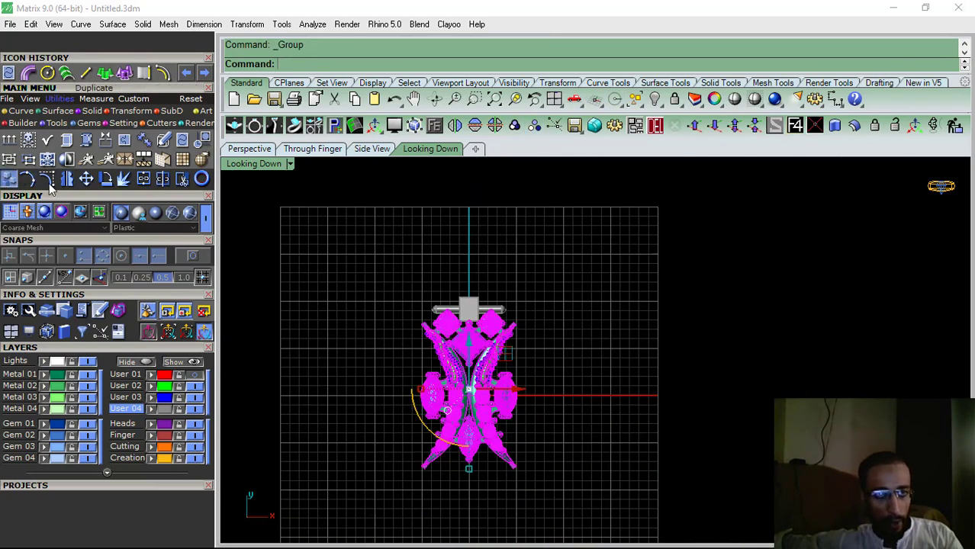
Copy the gem-set ornament group from the origin straight upwards so its lower end covers the connector
{"action": "left_click", "coordinate": [9, 179]}
{"action": "left_click", "coordinate": [794, 125]}
{"action": "scroll", "coordinate": [465, 241], "scroll_direction": "up", "scroll_amount": 8}
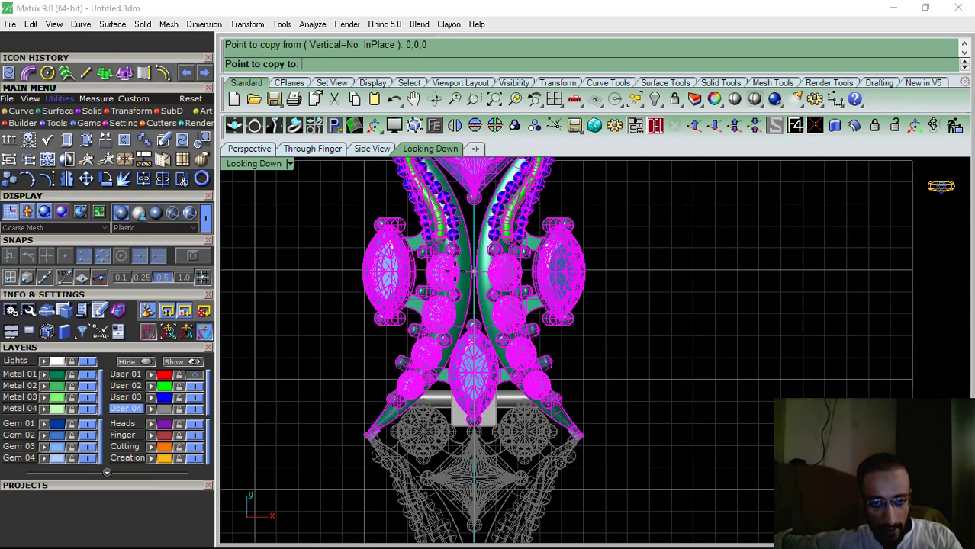
{"action": "left_click", "coordinate": [454, 268]}
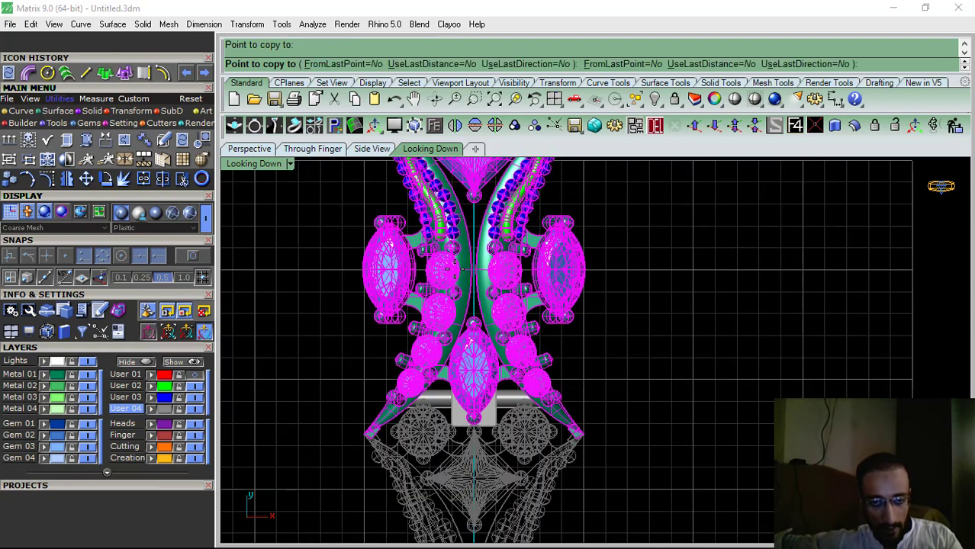
{"action": "right_click", "coordinate": [688, 333]}
{"action": "left_click", "coordinate": [688, 333]}
Check how the copied ornament meets the connector in perspective, and undo the copy
{"action": "scroll", "coordinate": [459, 415], "scroll_direction": "up", "scroll_amount": 10}
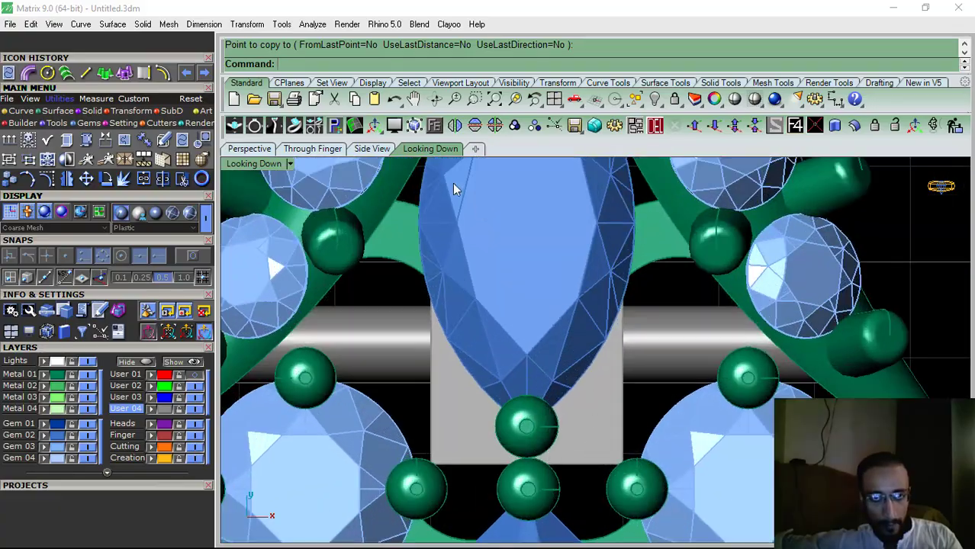
{"action": "left_click", "coordinate": [251, 149]}
{"action": "mouse_move", "coordinate": [618, 412]}
{"action": "right_mouse_down"}
{"action": "mouse_move", "coordinate": [575, 405]}
{"action": "mouse_move", "coordinate": [518, 237]}
{"action": "mouse_move", "coordinate": [620, 407]}
{"action": "right_mouse_up"}
{"action": "key", "text": "ctrl+z"}
Raise the connector group slightly along Z at the ornament's end
{"action": "right_click_drag", "start_coordinate": [517, 357], "coordinate": [538, 349]}
{"action": "scroll", "coordinate": [527, 267], "scroll_direction": "up", "scroll_amount": 5}
{"action": "scroll", "coordinate": [527, 267], "scroll_direction": "down", "scroll_amount": 12}
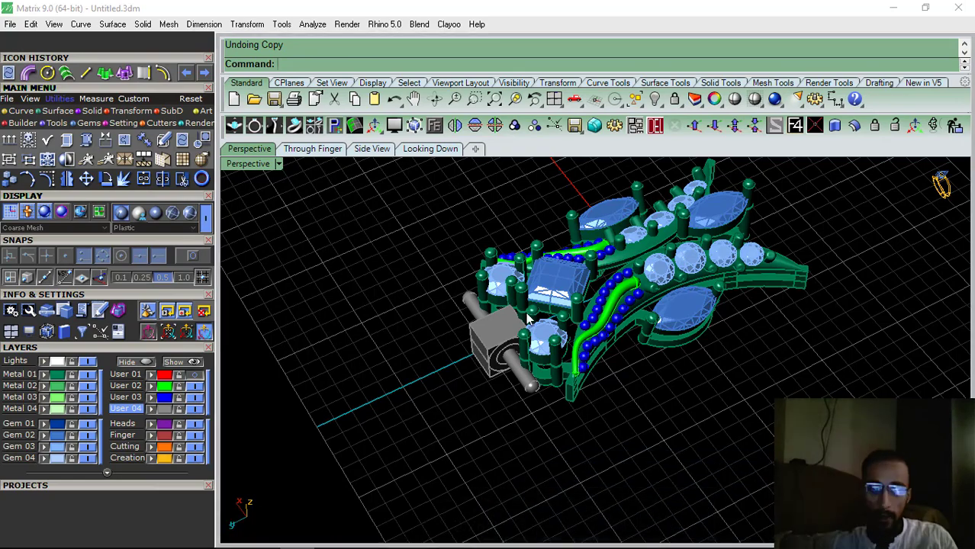
{"action": "right_click_drag", "start_coordinate": [527, 318], "coordinate": [522, 268]}
{"action": "scroll", "coordinate": [494, 315], "scroll_direction": "up", "scroll_amount": 8}
{"action": "right_click_drag", "start_coordinate": [494, 316], "coordinate": [546, 280]}
{"action": "right_click_drag", "start_coordinate": [545, 281], "coordinate": [566, 330], "text": "shift"}
{"action": "scroll", "coordinate": [581, 327], "scroll_direction": "up", "scroll_amount": 7}
{"action": "left_click", "coordinate": [567, 314]}
{"action": "scroll", "coordinate": [528, 312], "scroll_direction": "down", "scroll_amount": 5}
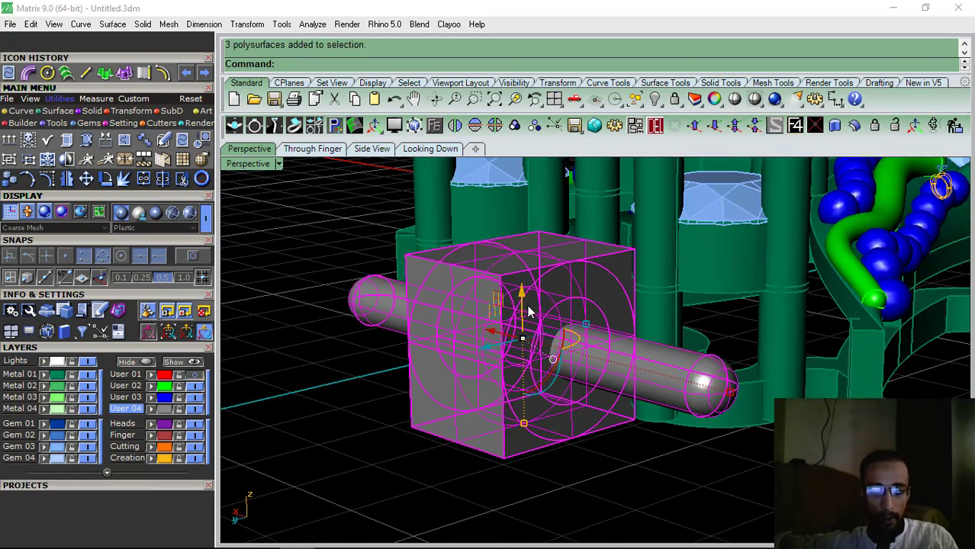
{"action": "key", "text": "Escape"}
{"action": "scroll", "coordinate": [615, 405], "scroll_direction": "down", "scroll_amount": 5}
{"action": "right_click_drag", "start_coordinate": [614, 405], "coordinate": [603, 362]}
{"action": "scroll", "coordinate": [580, 347], "scroll_direction": "up", "scroll_amount": 4}
{"action": "left_click", "coordinate": [574, 341]}
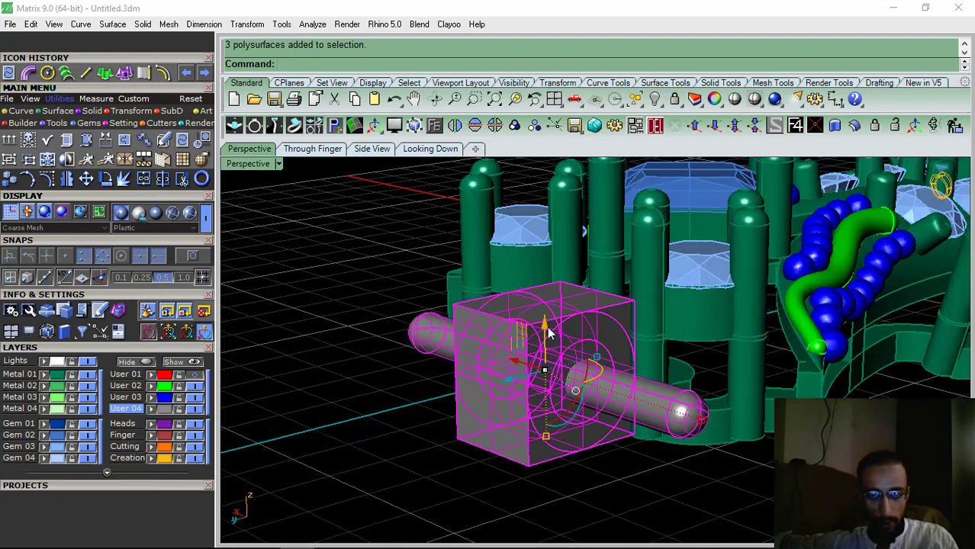
{"action": "left_click_drag", "start_coordinate": [547, 330], "coordinate": [603, 324]}
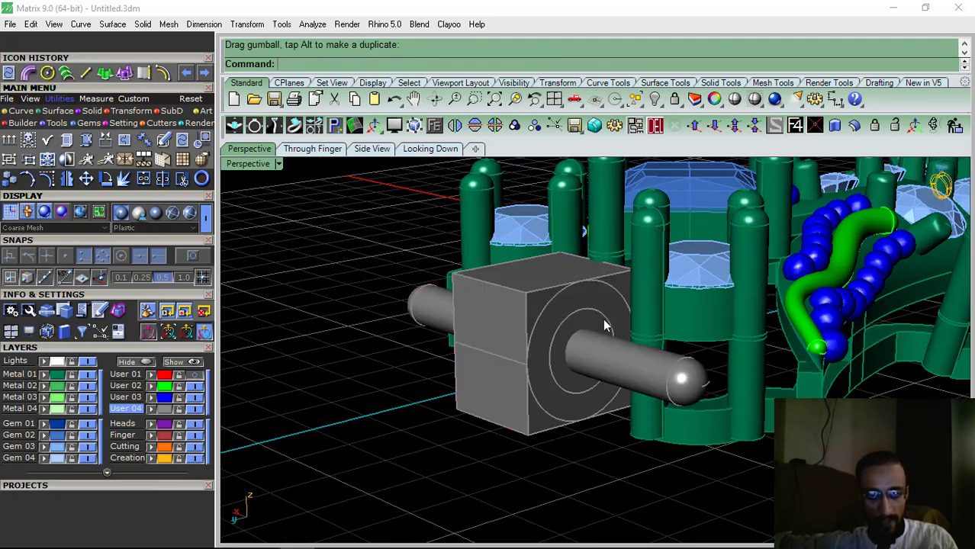
Move the connector group along Y closer to the ornament's prongs in wireframe display, and return to shaded display
{"action": "right_click_drag", "start_coordinate": [603, 324], "coordinate": [560, 343]}
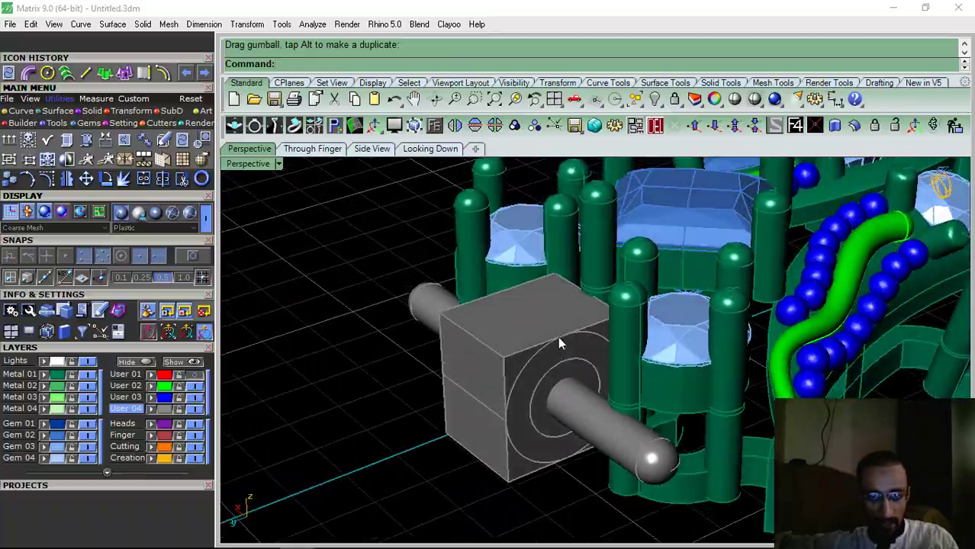
{"action": "left_click", "coordinate": [205, 219]}
{"action": "mouse_move", "coordinate": [488, 287]}
{"action": "right_mouse_down"}
{"action": "mouse_move", "coordinate": [534, 236]}
{"action": "mouse_move", "coordinate": [563, 329]}
{"action": "mouse_move", "coordinate": [540, 351]}
{"action": "mouse_move", "coordinate": [527, 389]}
{"action": "right_mouse_up"}
{"action": "scroll", "coordinate": [491, 277], "scroll_direction": "up", "scroll_amount": 3}
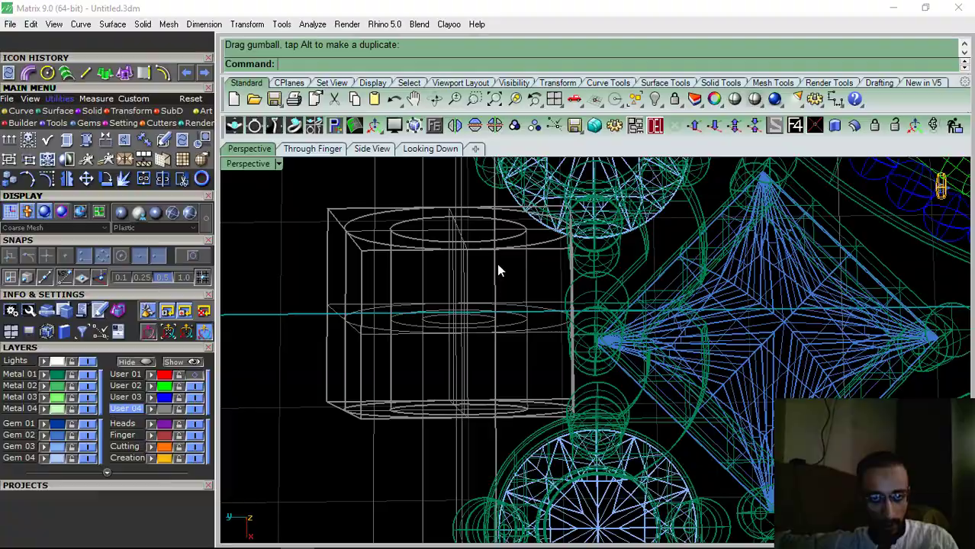
{"action": "left_click", "coordinate": [496, 313]}
{"action": "right_click_drag", "start_coordinate": [496, 313], "coordinate": [443, 385]}
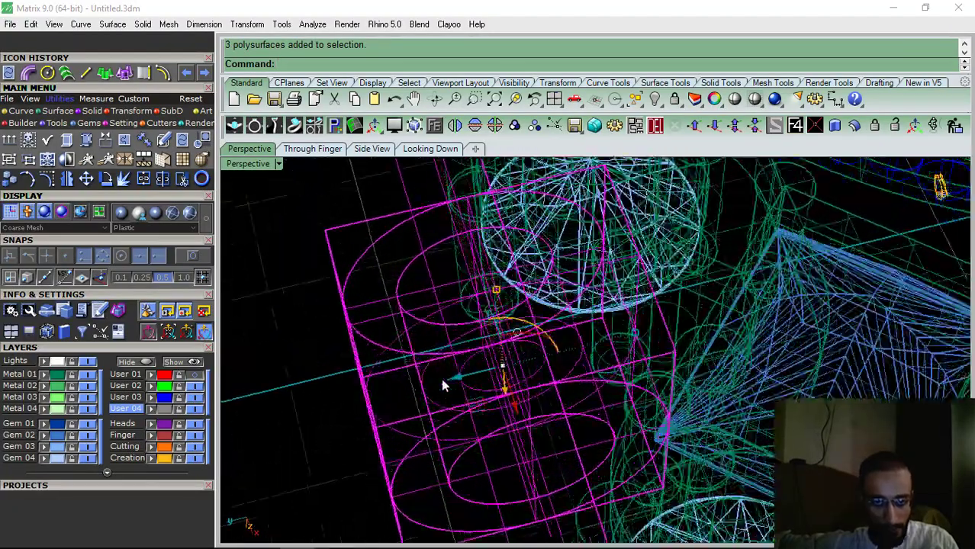
{"action": "left_click_drag", "start_coordinate": [459, 381], "coordinate": [492, 370]}
{"action": "key", "text": "Escape"}
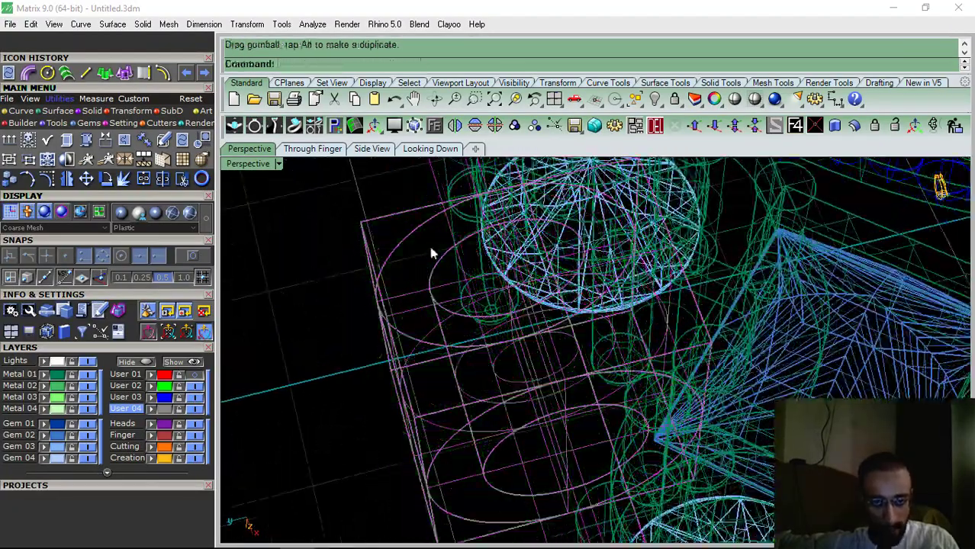
{"action": "right_click_drag", "start_coordinate": [431, 251], "coordinate": [254, 196]}
{"action": "left_click", "coordinate": [205, 221]}
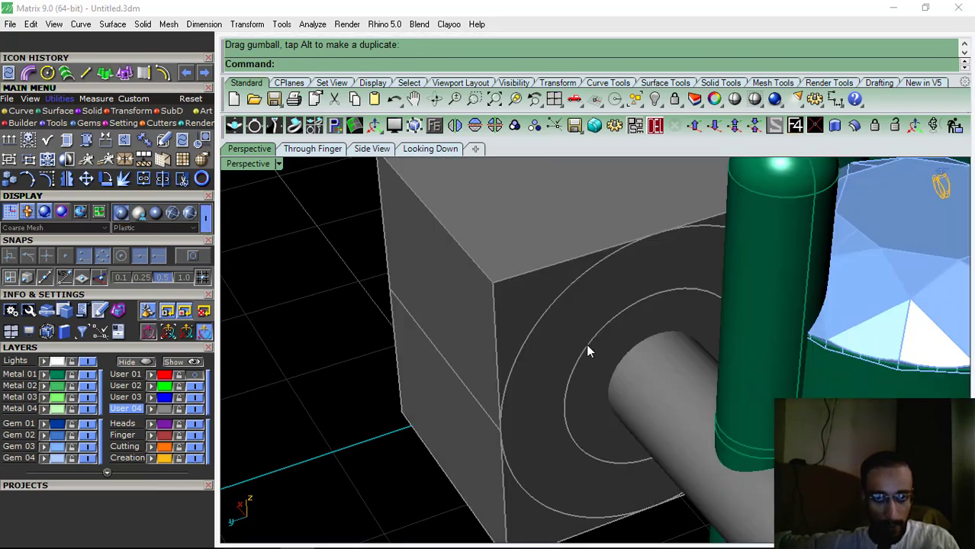
Nudge the connector group slightly along Y in front of the ornament's prongs
{"action": "scroll", "coordinate": [586, 344], "scroll_direction": "down", "scroll_amount": 4}
{"action": "mouse_move", "coordinate": [588, 347]}
{"action": "right_mouse_down"}
{"action": "mouse_move", "coordinate": [678, 405]}
{"action": "mouse_move", "coordinate": [705, 375]}
{"action": "right_mouse_up"}
{"action": "right_click_drag", "start_coordinate": [694, 328], "coordinate": [645, 347]}
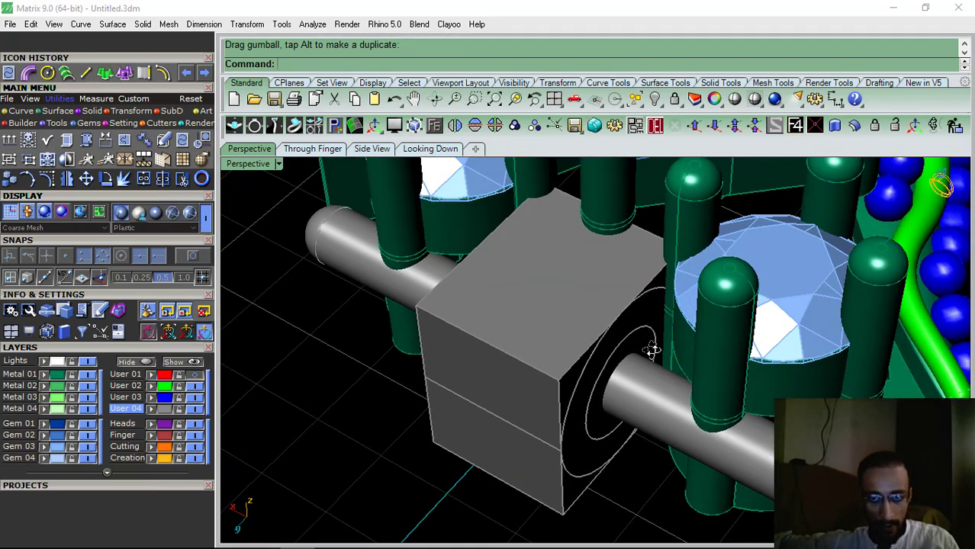
{"action": "scroll", "coordinate": [632, 330], "scroll_direction": "up", "scroll_amount": 5}
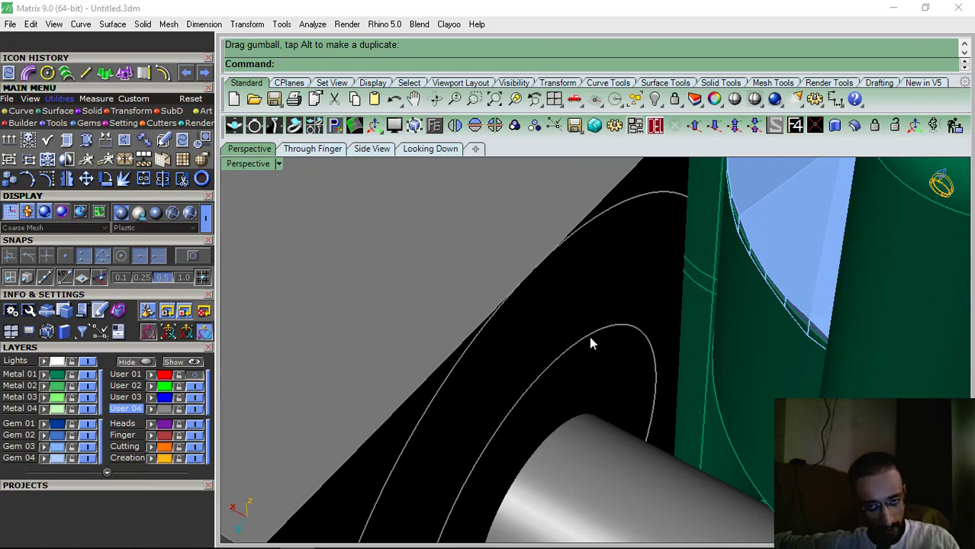
{"action": "scroll", "coordinate": [589, 336], "scroll_direction": "down", "scroll_amount": 5}
{"action": "scroll", "coordinate": [572, 327], "scroll_direction": "up", "scroll_amount": 4}
{"action": "left_click", "coordinate": [401, 346]}
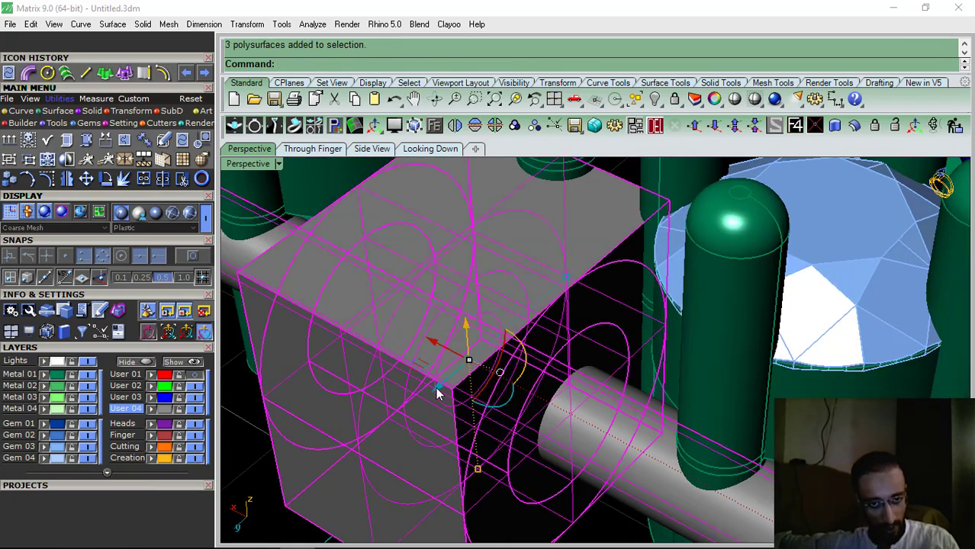
{"action": "left_click_drag", "start_coordinate": [435, 387], "coordinate": [444, 392]}
{"action": "scroll", "coordinate": [443, 391], "scroll_direction": "down", "scroll_amount": 6}
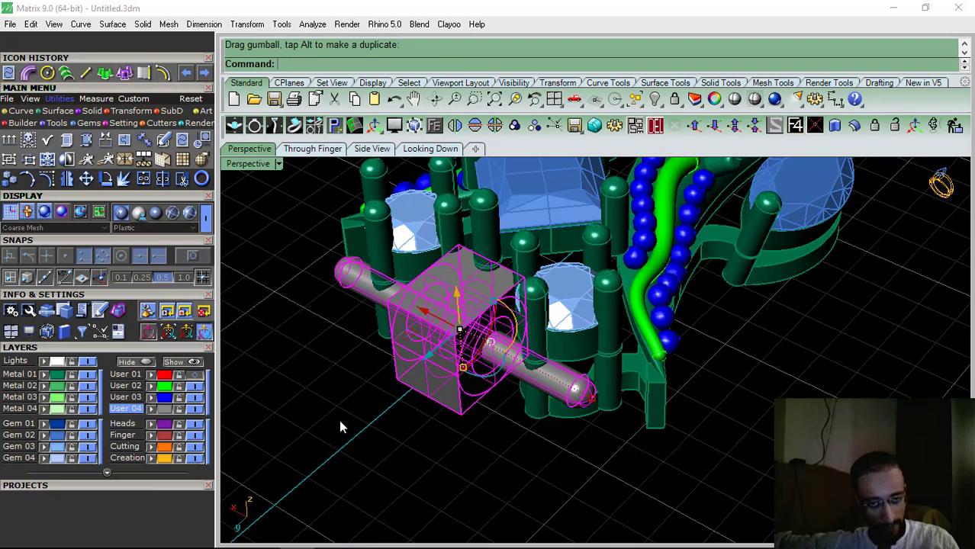
{"action": "left_click", "coordinate": [339, 420]}
Ungroup the connector and shorten its pin evenly along X so both ends sit at the outer gem prongs
{"action": "right_click_drag", "start_coordinate": [341, 420], "coordinate": [612, 319]}
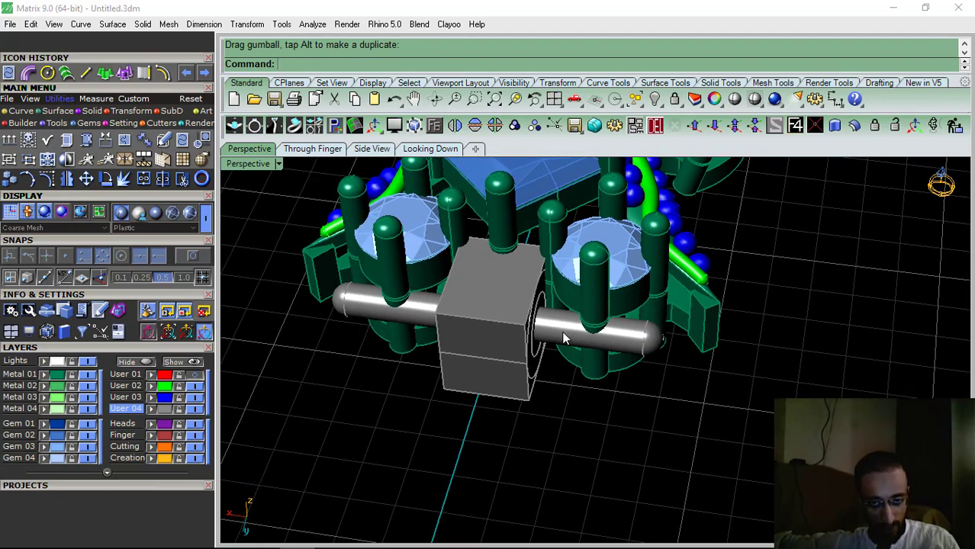
{"action": "left_click", "coordinate": [565, 338]}
{"action": "key", "text": "Escape"}
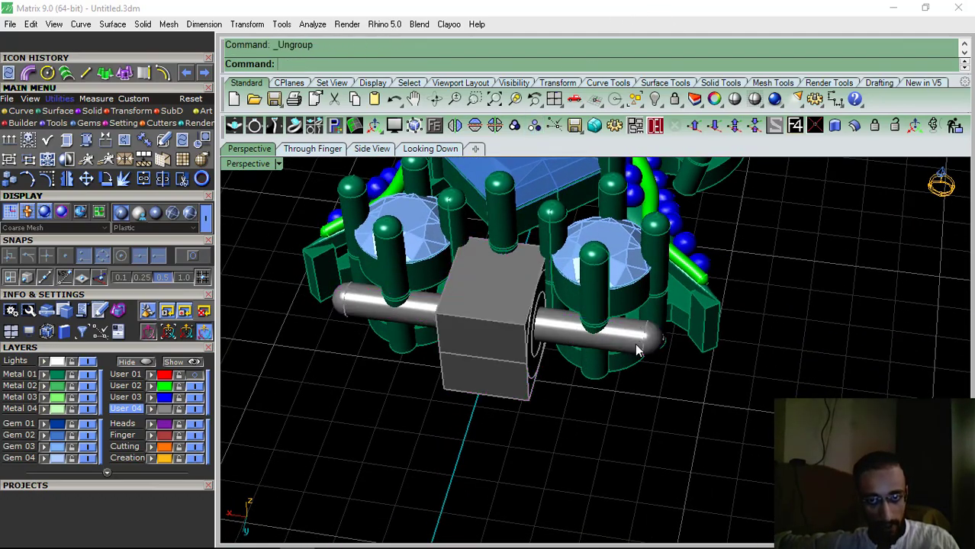
{"action": "left_click", "coordinate": [641, 345]}
{"action": "right_click_drag", "start_coordinate": [615, 349], "coordinate": [669, 358]}
{"action": "scroll", "coordinate": [668, 359], "scroll_direction": "up", "scroll_amount": 3}
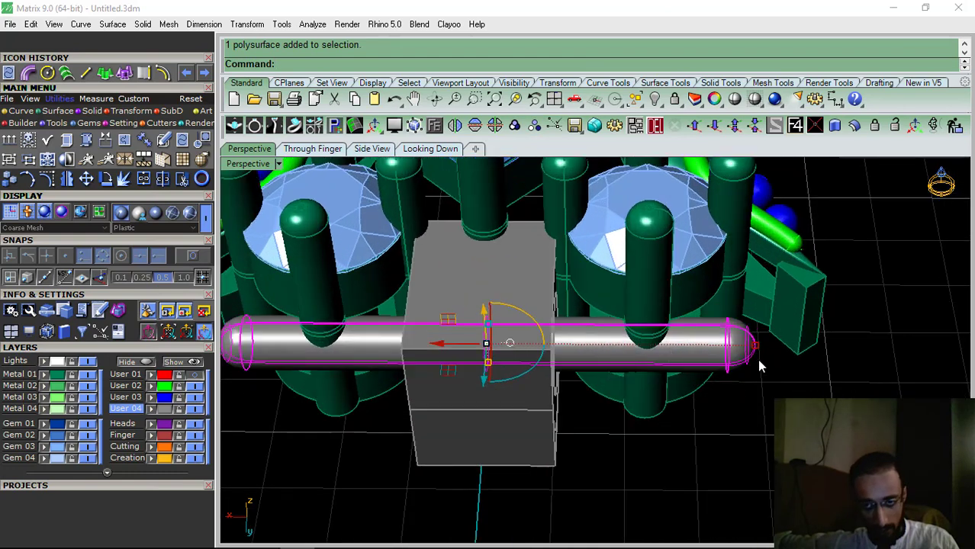
{"action": "left_click_drag", "start_coordinate": [755, 350], "coordinate": [715, 355]}
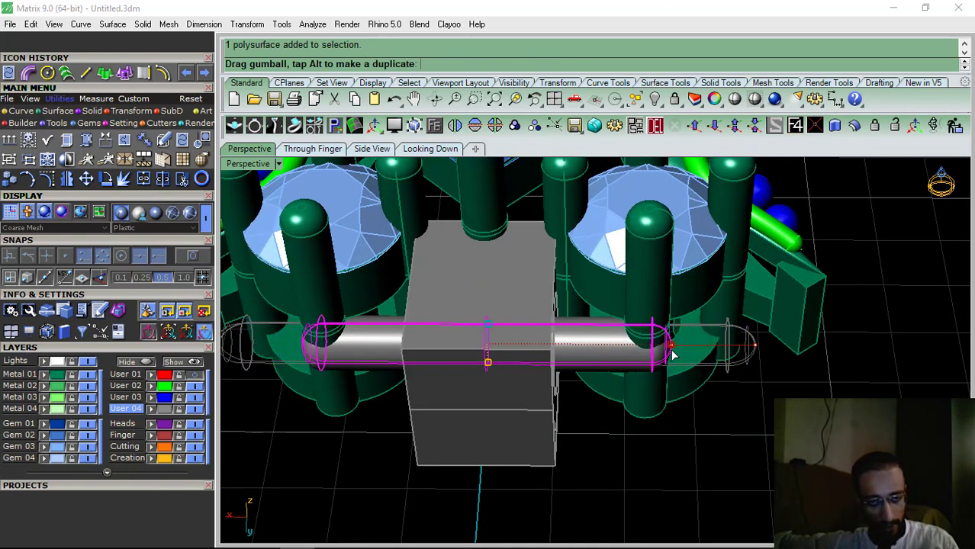
{"action": "left_click_drag", "start_coordinate": [672, 352], "coordinate": [672, 352]}
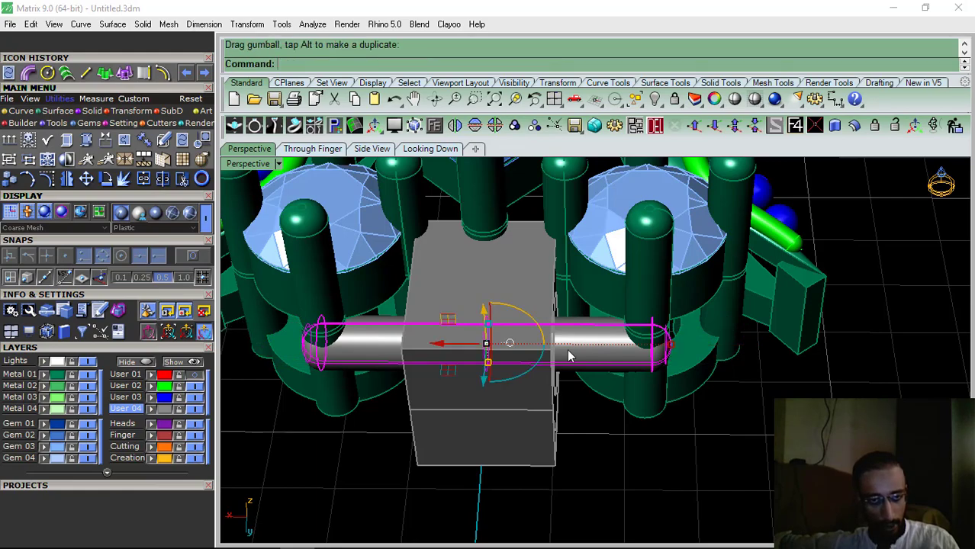
{"action": "right_click_drag", "start_coordinate": [570, 354], "coordinate": [618, 370]}
{"action": "left_click", "coordinate": [662, 451]}
Copy the ornament from the origin straight up along Y so the copy's lower tips meet the original's upper tips
{"action": "scroll", "coordinate": [662, 452], "scroll_direction": "down", "scroll_amount": 6}
{"action": "right_click_drag", "start_coordinate": [661, 452], "coordinate": [645, 345]}
{"action": "key", "text": "ctrl+a"}
{"action": "left_click", "coordinate": [422, 150]}
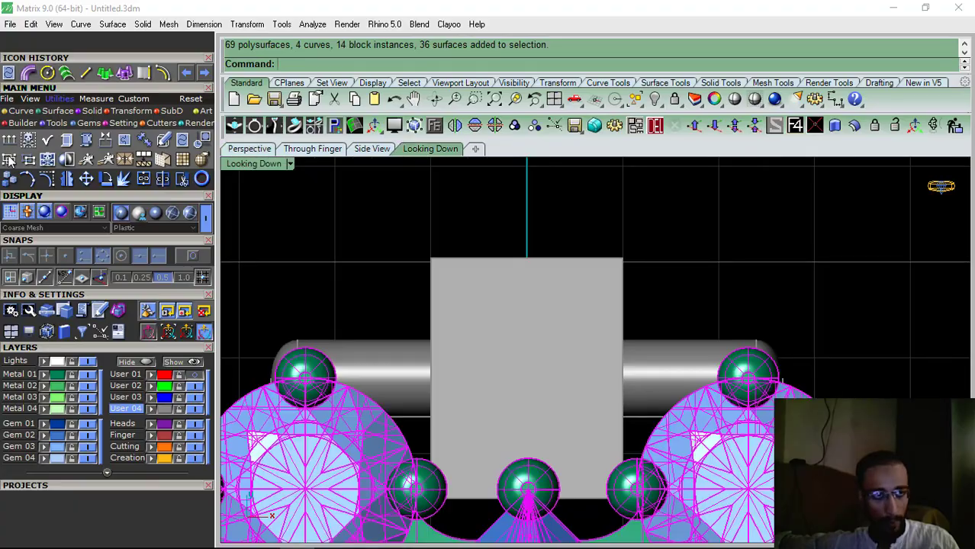
{"action": "left_click", "coordinate": [46, 182]}
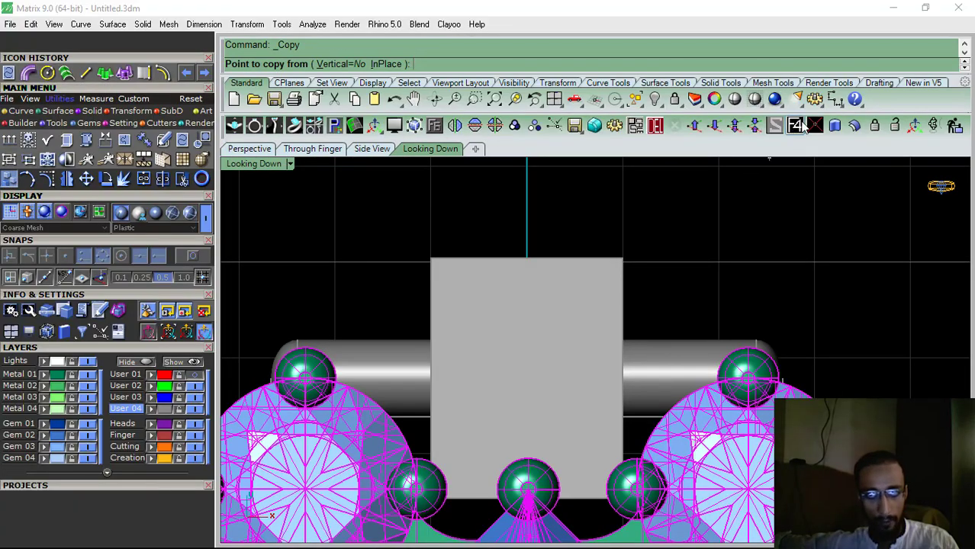
{"action": "left_click", "coordinate": [801, 124]}
{"action": "scroll", "coordinate": [488, 313], "scroll_direction": "down", "scroll_amount": 15}
{"action": "scroll", "coordinate": [502, 154], "scroll_direction": "up", "scroll_amount": 3}
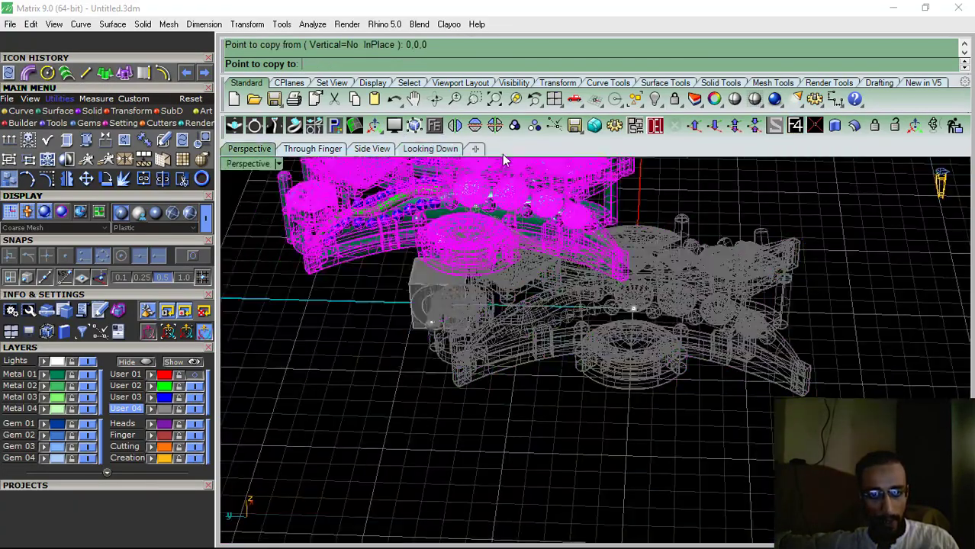
{"action": "left_click", "coordinate": [426, 149]}
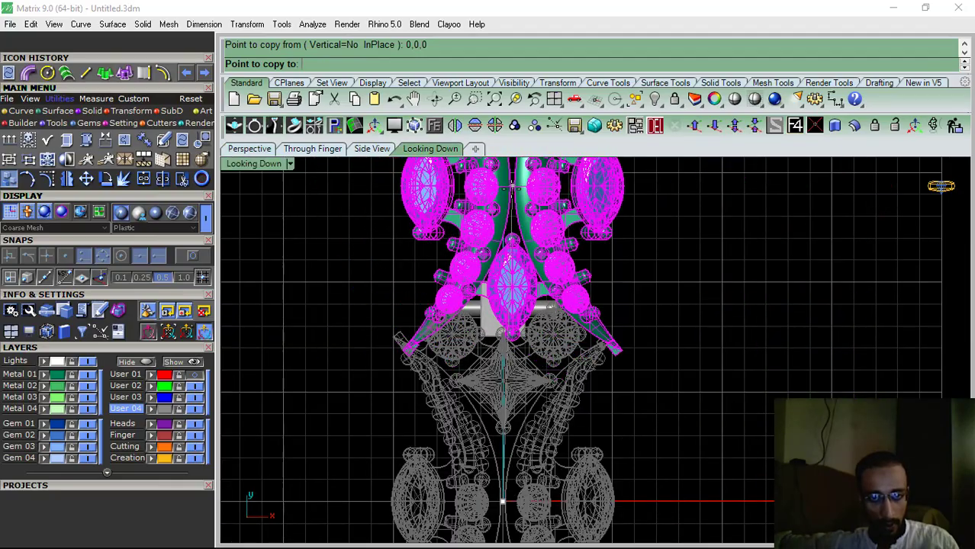
{"action": "scroll", "coordinate": [515, 195], "scroll_direction": "up", "scroll_amount": 5}
{"action": "scroll", "coordinate": [515, 194], "scroll_direction": "down", "scroll_amount": 6}
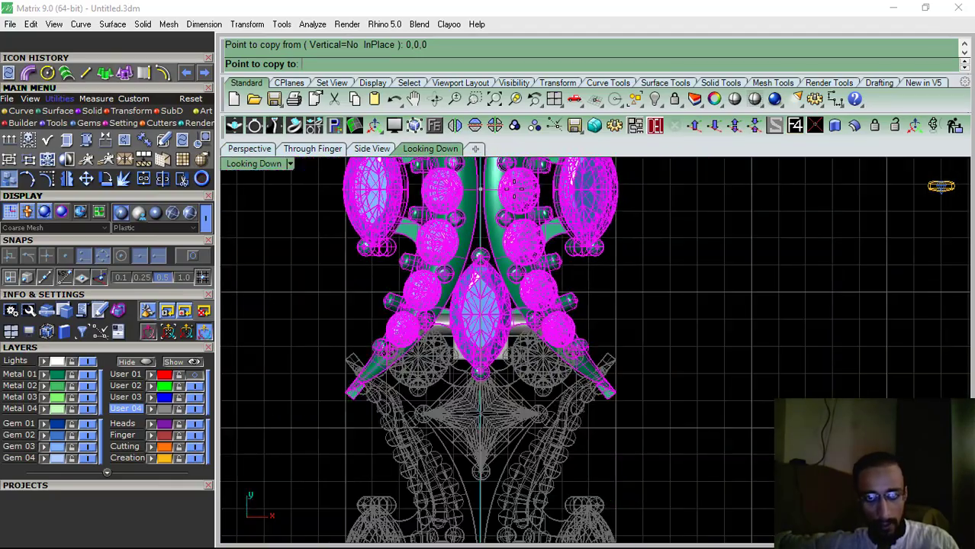
{"action": "scroll", "coordinate": [477, 221], "scroll_direction": "up", "scroll_amount": 4}
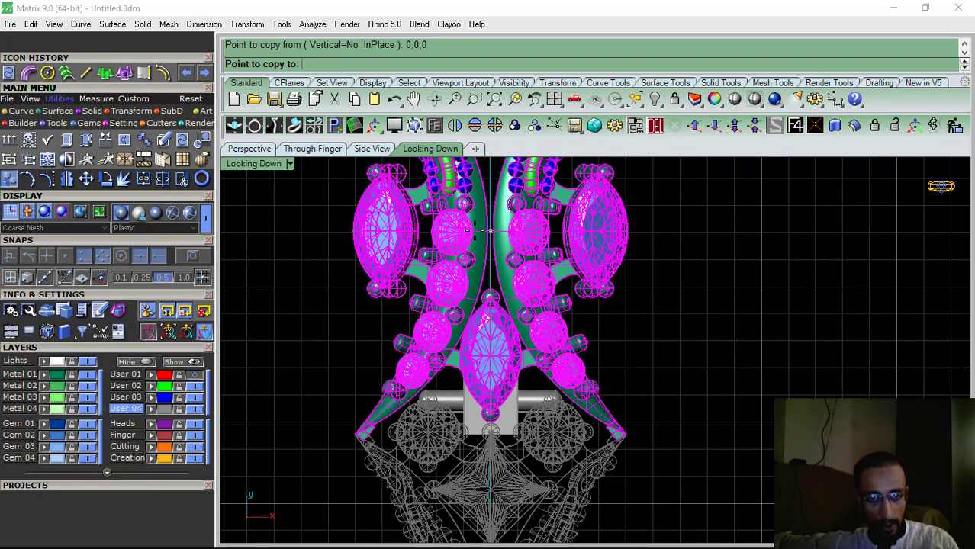
{"action": "left_click", "coordinate": [473, 231]}
{"action": "key", "text": "Return"}
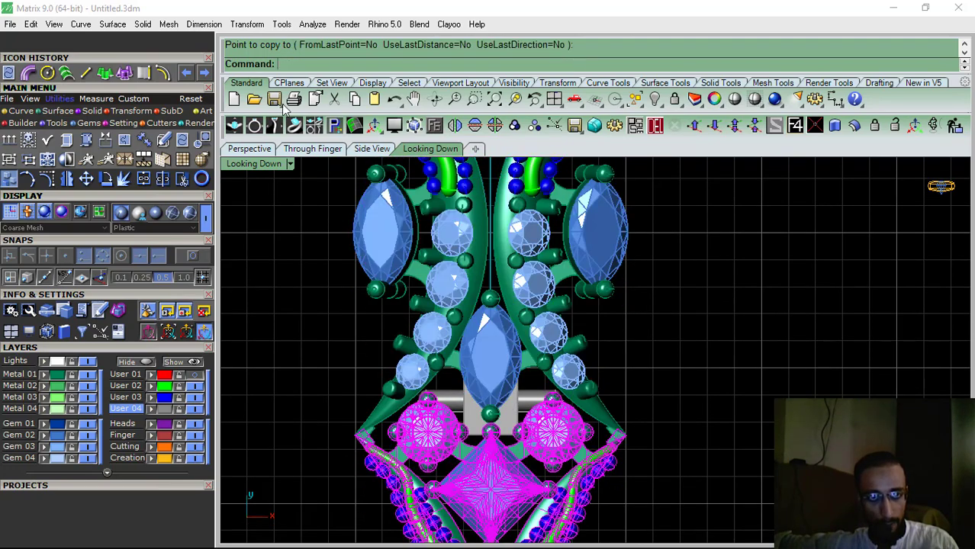
Inspect the pin between the two ornaments from below and above, and undo the ornament copy
{"action": "left_click", "coordinate": [255, 150]}
{"action": "left_click", "coordinate": [495, 366]}
{"action": "right_click_drag", "start_coordinate": [495, 366], "coordinate": [561, 362]}
{"action": "scroll", "coordinate": [532, 378], "scroll_direction": "up", "scroll_amount": 4}
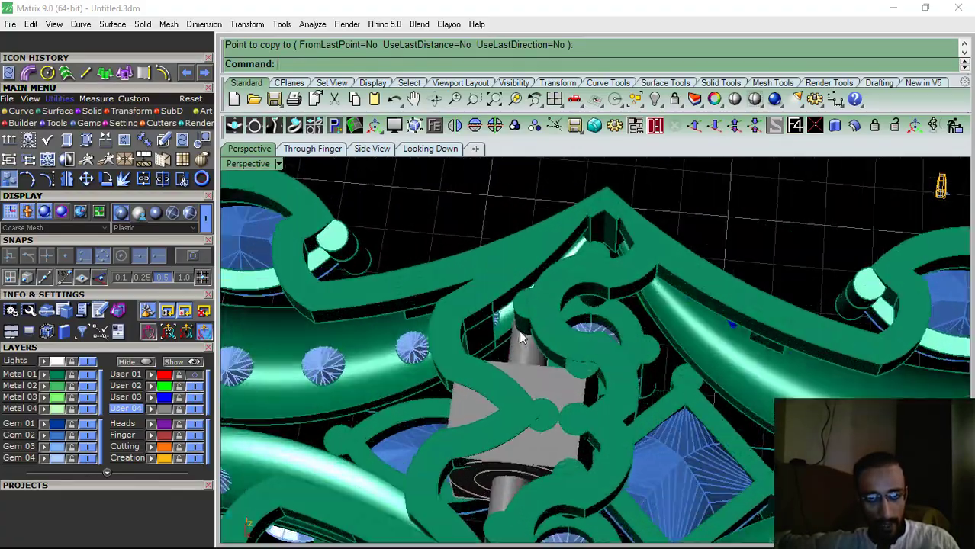
{"action": "left_click", "coordinate": [518, 345]}
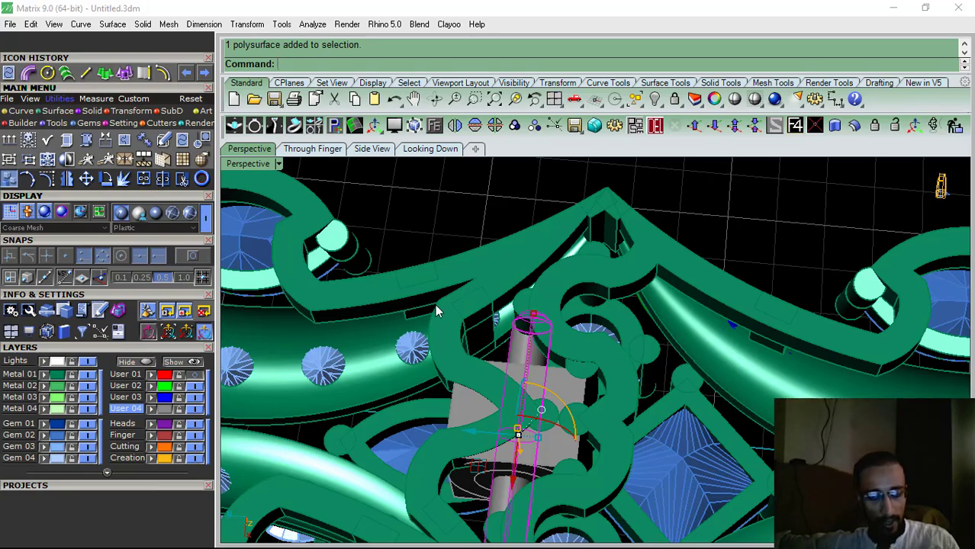
{"action": "scroll", "coordinate": [505, 263], "scroll_direction": "down", "scroll_amount": 5}
{"action": "right_click_drag", "start_coordinate": [488, 179], "coordinate": [479, 309]}
{"action": "right_click_drag", "start_coordinate": [591, 305], "coordinate": [470, 286], "text": "shift"}
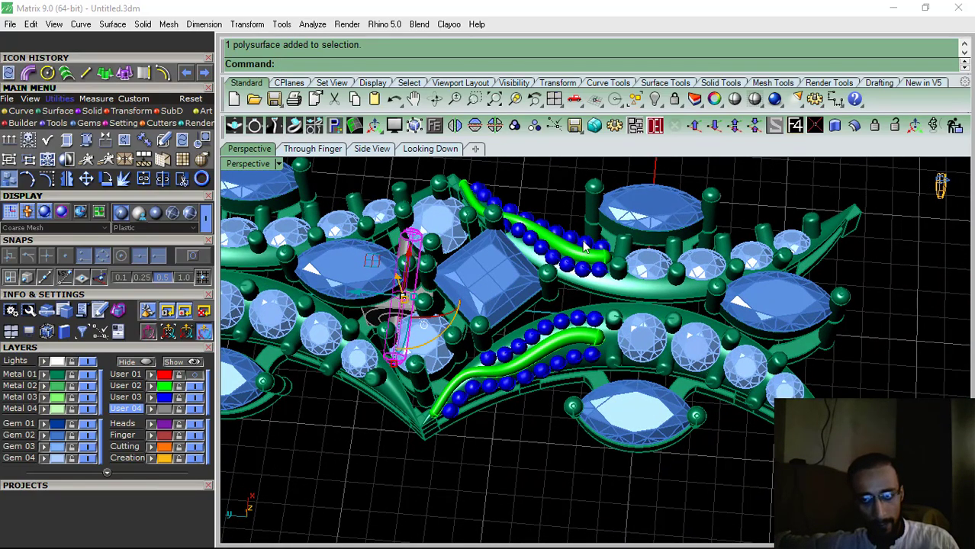
{"action": "right_click_drag", "start_coordinate": [528, 324], "coordinate": [629, 343], "text": "shift"}
{"action": "left_click", "coordinate": [425, 149]}
{"action": "scroll", "coordinate": [412, 271], "scroll_direction": "down", "scroll_amount": 3}
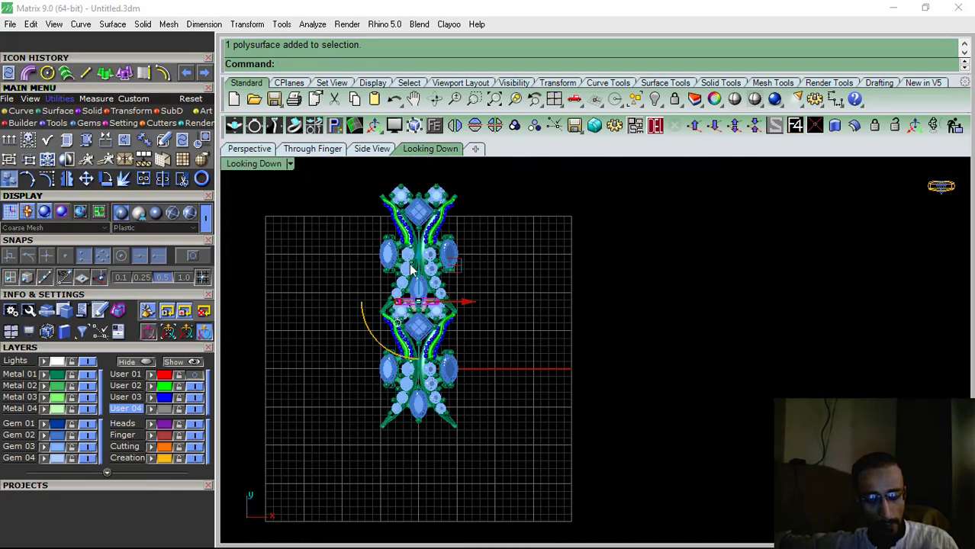
{"action": "scroll", "coordinate": [418, 305], "scroll_direction": "up", "scroll_amount": 3}
{"action": "key", "text": "ctrl+z"}
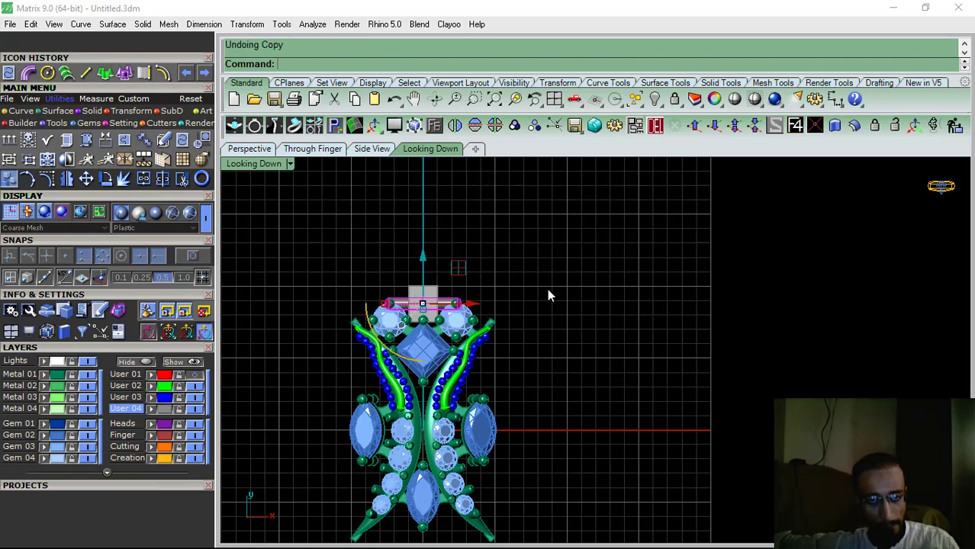
Examine how the shortened pin passes through the boxed tube at the ornament's gem end
{"action": "left_click", "coordinate": [334, 540]}
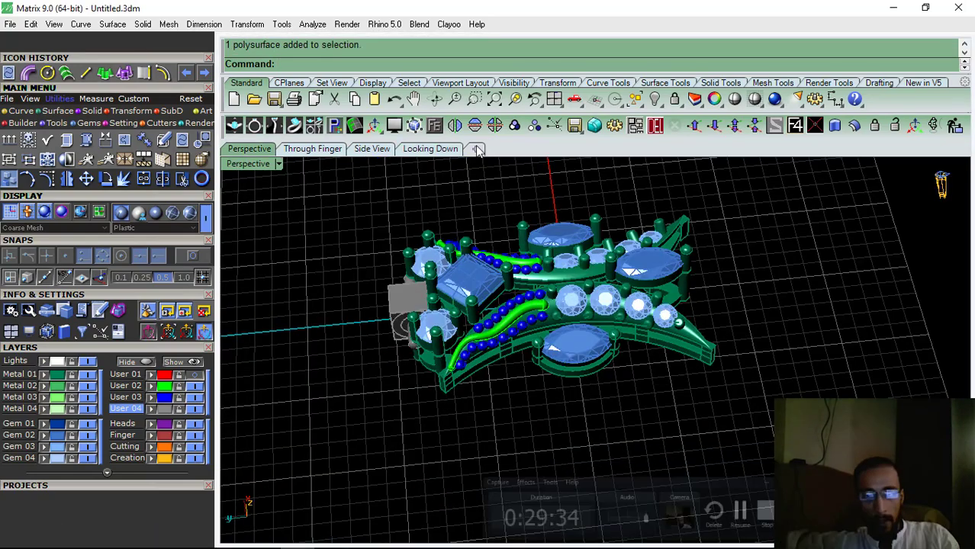
{"action": "right_click_drag", "start_coordinate": [455, 268], "coordinate": [441, 396]}
{"action": "scroll", "coordinate": [441, 396], "scroll_direction": "up", "scroll_amount": 3}
{"action": "right_click_drag", "start_coordinate": [528, 337], "coordinate": [574, 324]}
{"action": "scroll", "coordinate": [574, 325], "scroll_direction": "up", "scroll_amount": 7}
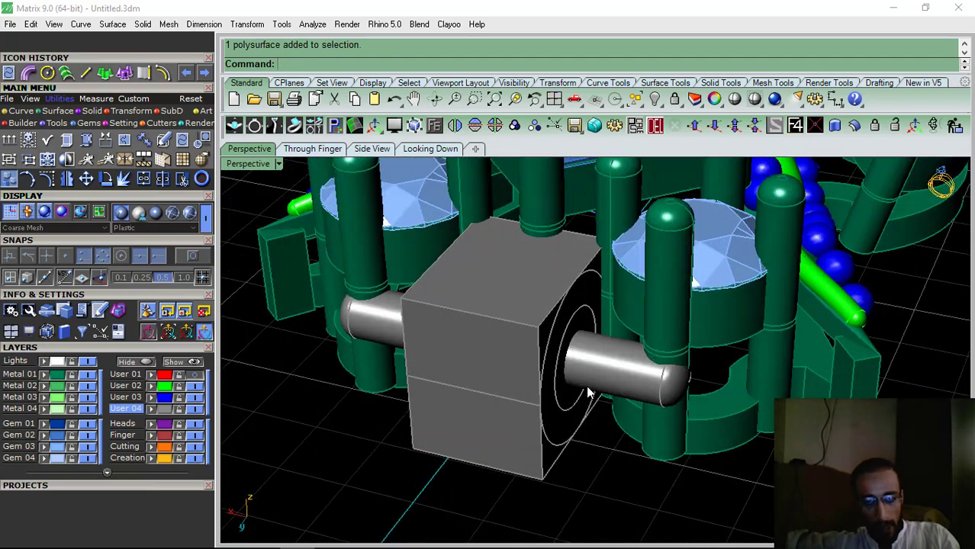
{"action": "right_click_drag", "start_coordinate": [586, 385], "coordinate": [568, 380]}
{"action": "left_click", "coordinate": [575, 377]}
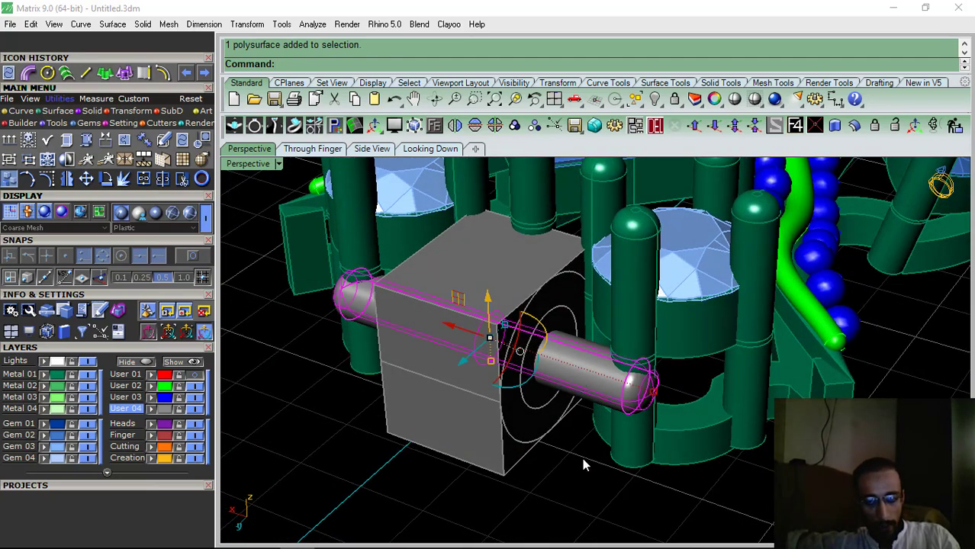
Copy only the connector's tube to the ornament's opposite end, against the marquise setting's end prong
{"action": "left_click", "coordinate": [526, 447]}
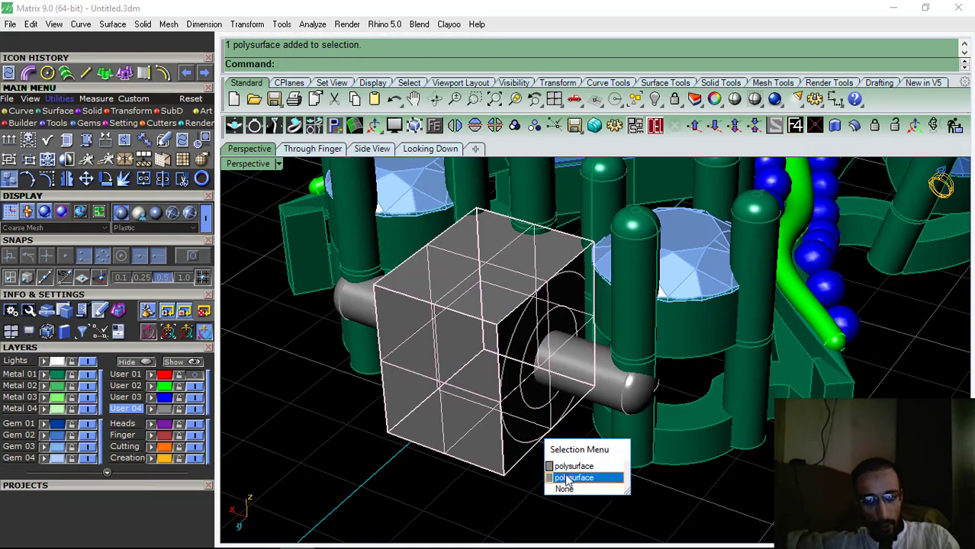
{"action": "left_click", "coordinate": [568, 466]}
{"action": "scroll", "coordinate": [543, 387], "scroll_direction": "down", "scroll_amount": 6}
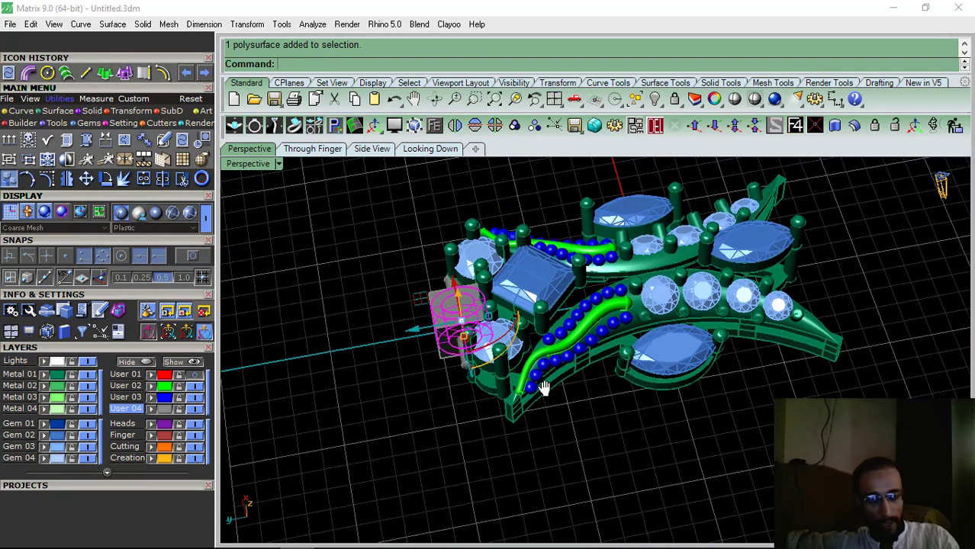
{"action": "right_click_drag", "start_coordinate": [543, 387], "coordinate": [533, 371]}
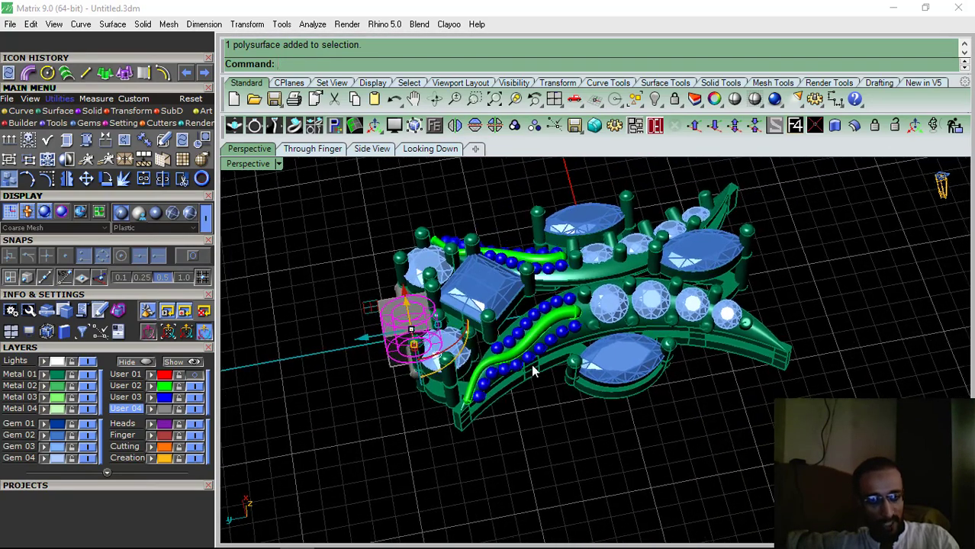
{"action": "left_click", "coordinate": [9, 180]}
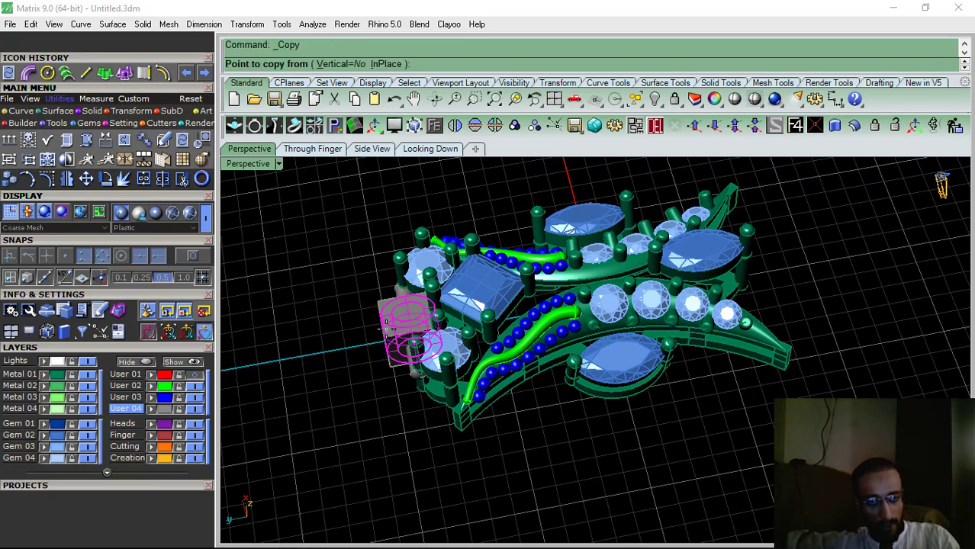
{"action": "left_click", "coordinate": [389, 325]}
{"action": "scroll", "coordinate": [590, 337], "scroll_direction": "up", "scroll_amount": 8}
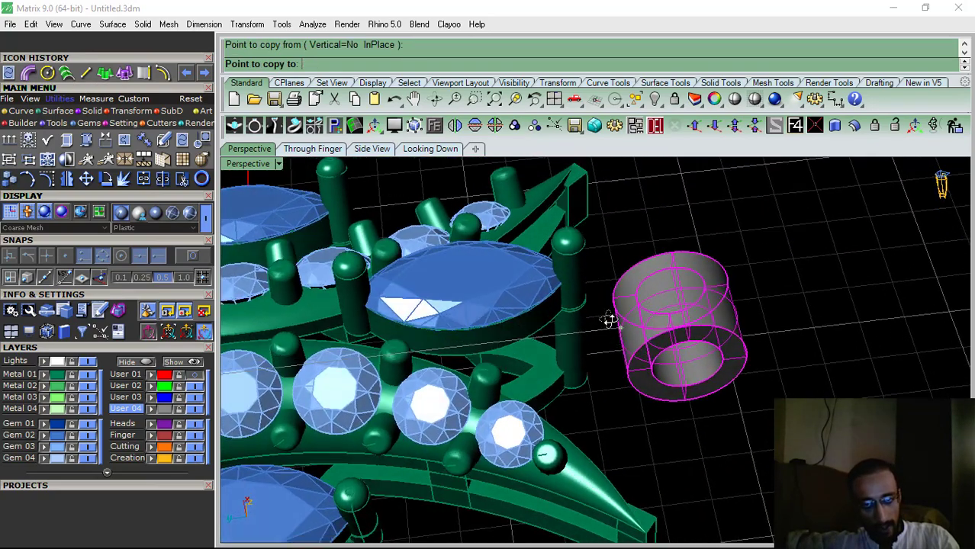
{"action": "right_click_drag", "start_coordinate": [609, 319], "coordinate": [596, 269]}
{"action": "scroll", "coordinate": [596, 336], "scroll_direction": "up", "scroll_amount": 3}
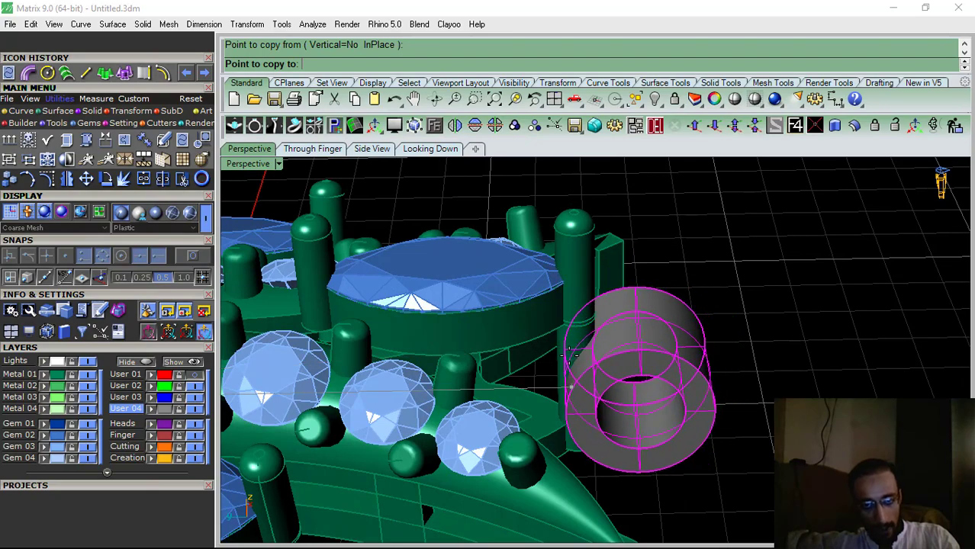
{"action": "left_click", "coordinate": [562, 351]}
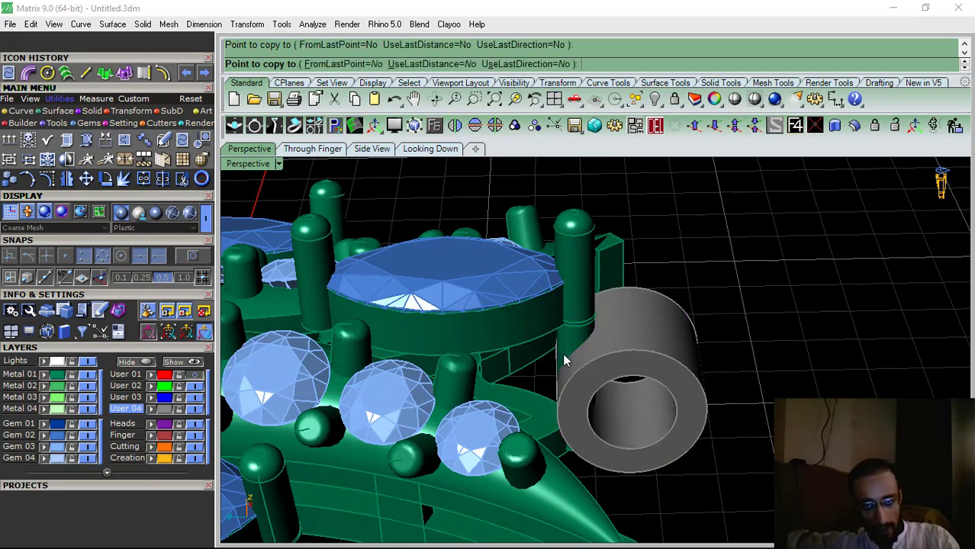
{"action": "scroll", "coordinate": [656, 321], "scroll_direction": "down", "scroll_amount": 5}
{"action": "right_click_drag", "start_coordinate": [645, 361], "coordinate": [648, 353]}
Nudge the copied tube slightly along Y away from the marquise setting's prong
{"action": "scroll", "coordinate": [663, 360], "scroll_direction": "up", "scroll_amount": 6}
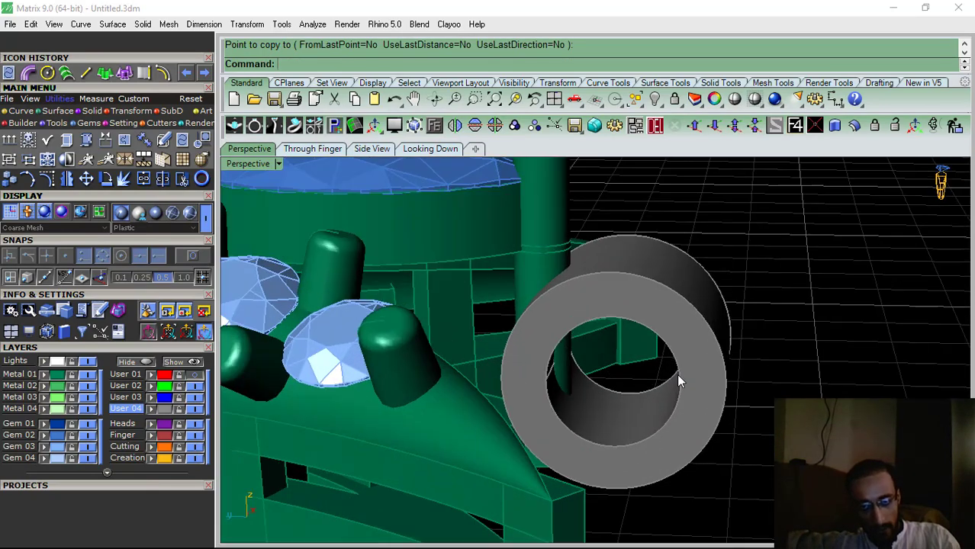
{"action": "left_click", "coordinate": [679, 377]}
{"action": "left_click_drag", "start_coordinate": [574, 361], "coordinate": [585, 359]}
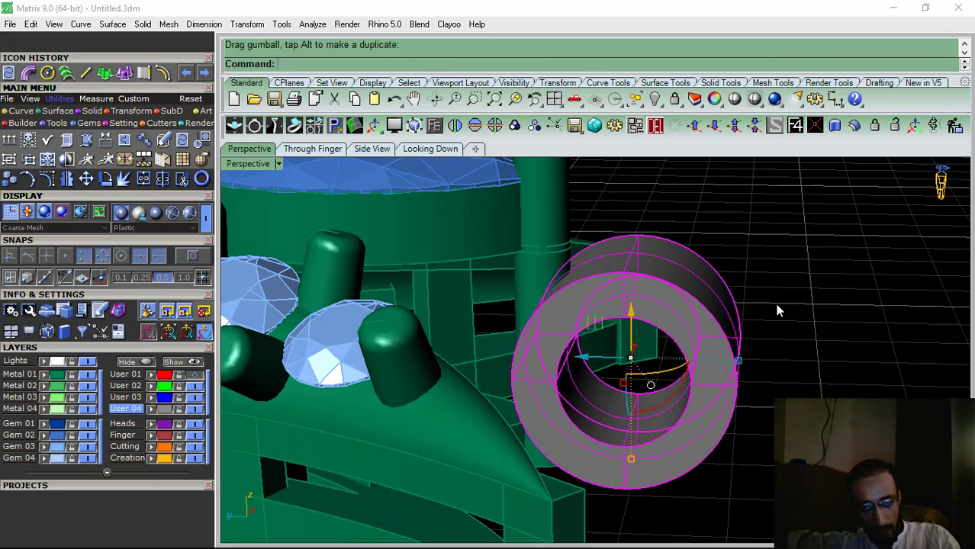
{"action": "left_click", "coordinate": [786, 306]}
Examine the pin and the original boxed tube at the ornament's other end
{"action": "scroll", "coordinate": [813, 290], "scroll_direction": "down", "scroll_amount": 8}
{"action": "right_click_drag", "start_coordinate": [813, 290], "coordinate": [537, 384]}
{"action": "scroll", "coordinate": [534, 381], "scroll_direction": "up", "scroll_amount": 8}
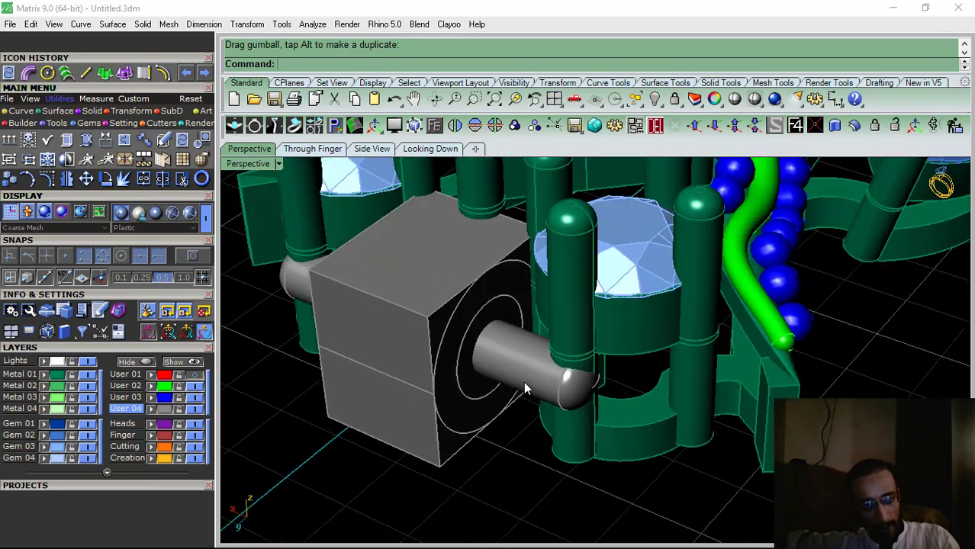
{"action": "left_click", "coordinate": [523, 383]}
{"action": "left_click", "coordinate": [644, 367]}
{"action": "scroll", "coordinate": [643, 361], "scroll_direction": "down", "scroll_amount": 8}
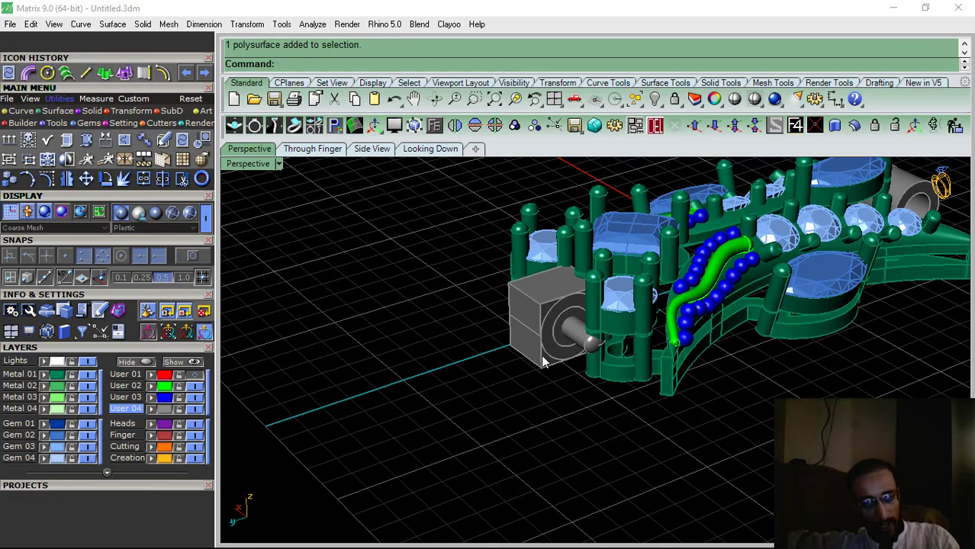
Examine the box, tube and pin at the ornament's gem end from several angles
{"action": "right_click_drag", "start_coordinate": [559, 343], "coordinate": [508, 386]}
{"action": "mouse_move", "coordinate": [348, 517]}
{"action": "left_click", "coordinate": [334, 535]}
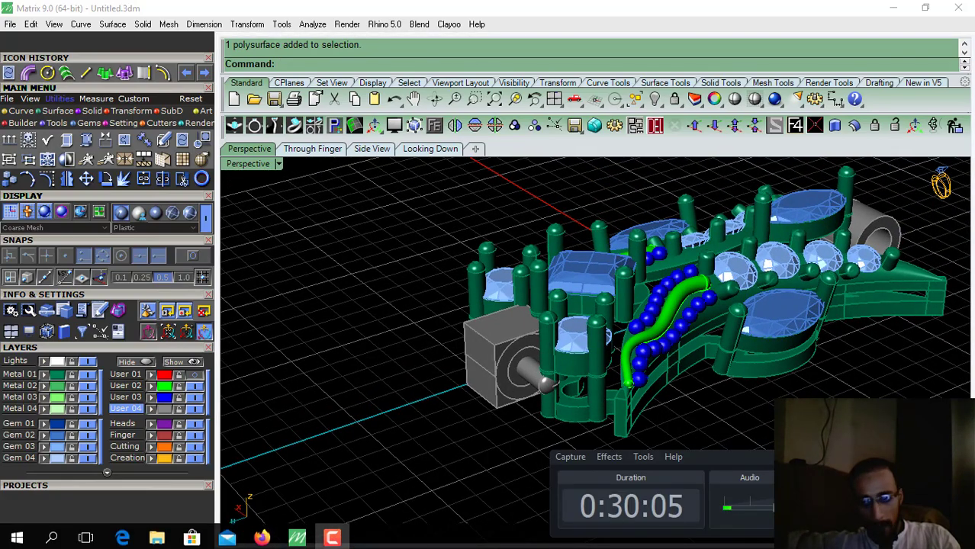
{"action": "right_click_drag", "start_coordinate": [679, 302], "coordinate": [626, 334]}
{"action": "scroll", "coordinate": [625, 334], "scroll_direction": "down", "scroll_amount": 4}
{"action": "scroll", "coordinate": [830, 363], "scroll_direction": "up", "scroll_amount": 4}
{"action": "right_click_drag", "start_coordinate": [831, 363], "coordinate": [773, 305]}
{"action": "scroll", "coordinate": [773, 305], "scroll_direction": "down", "scroll_amount": 6}
{"action": "scroll", "coordinate": [569, 342], "scroll_direction": "up", "scroll_amount": 7}
{"action": "scroll", "coordinate": [566, 344], "scroll_direction": "up", "scroll_amount": 10}
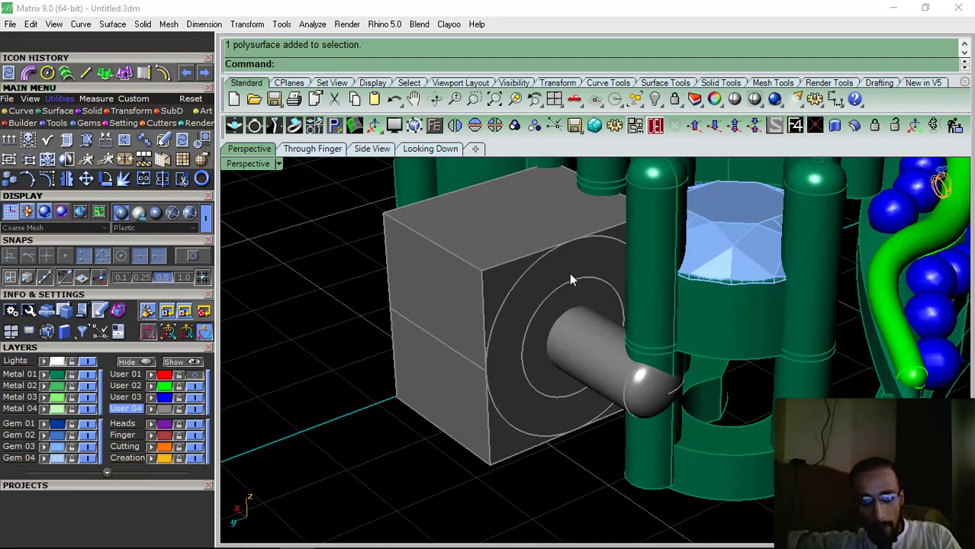
{"action": "left_click", "coordinate": [571, 276]}
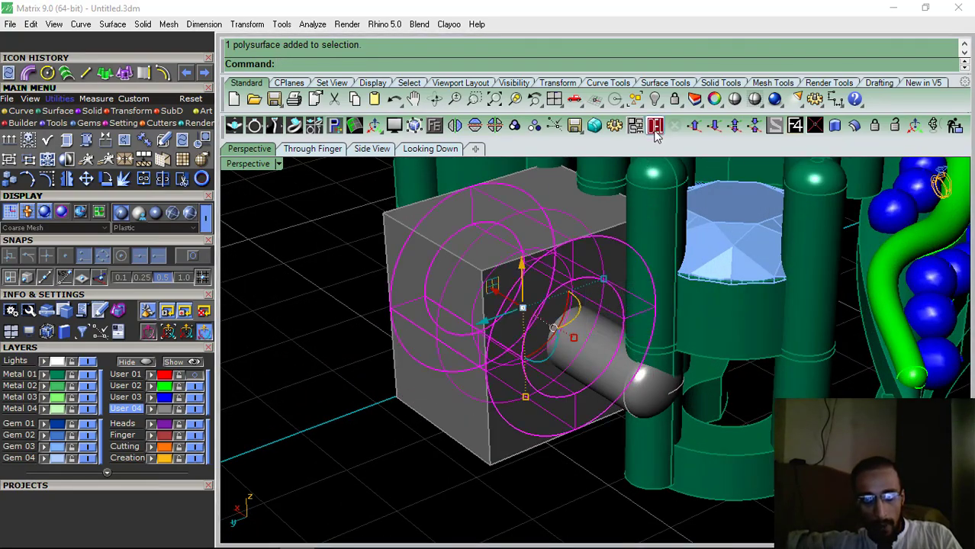
{"action": "left_click", "coordinate": [557, 463]}
{"action": "left_click", "coordinate": [499, 446]}
{"action": "scroll", "coordinate": [562, 379], "scroll_direction": "down", "scroll_amount": 4}
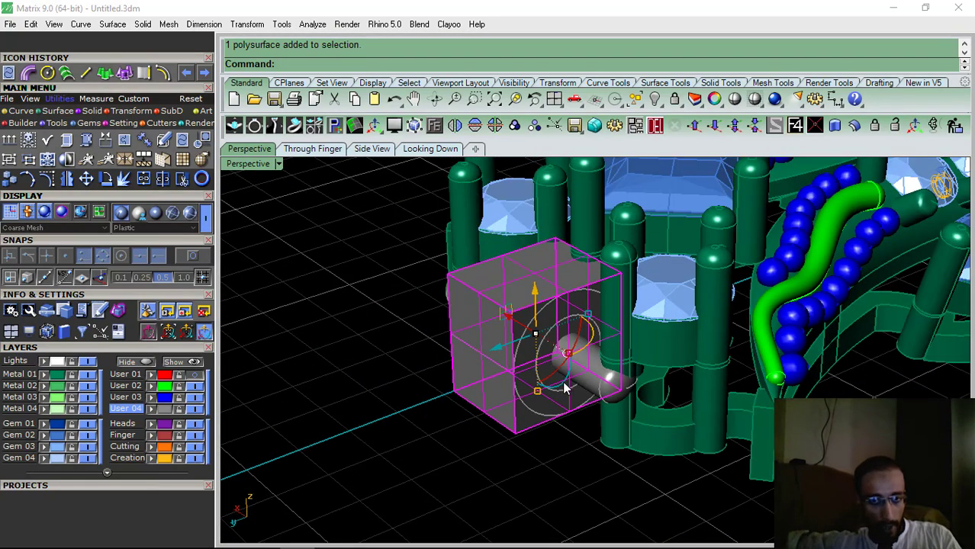
{"action": "right_click_drag", "start_coordinate": [564, 362], "coordinate": [761, 448]}
Ungroup the ornament's nested metal parts so that its base frame can be selected separately
{"action": "key", "text": "ctrl+i"}
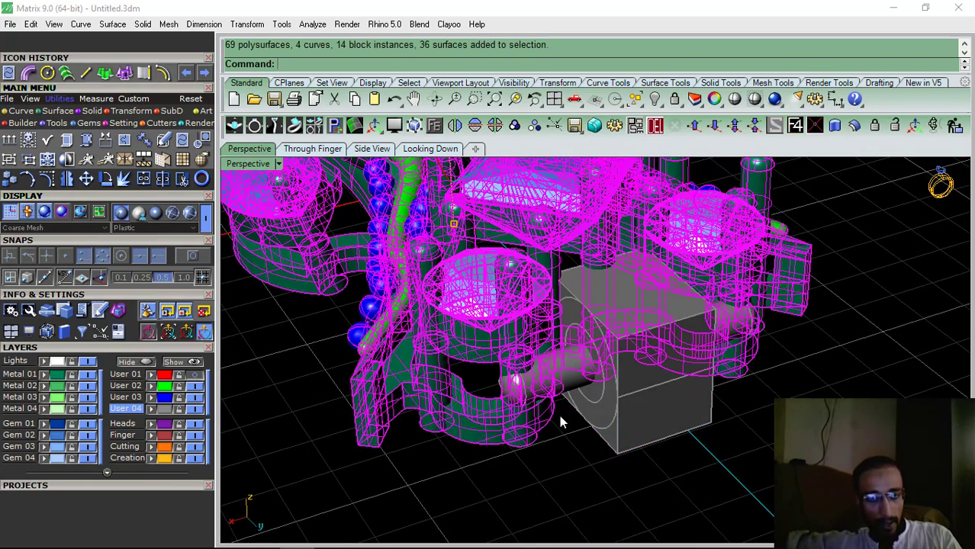
{"action": "key", "text": "Escape"}
{"action": "left_click", "coordinate": [473, 428]}
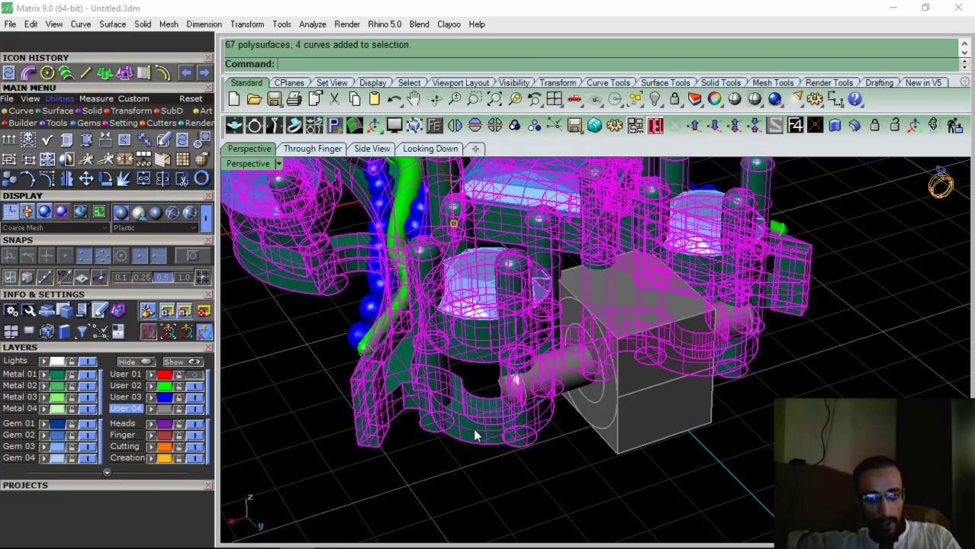
{"action": "key", "text": "ctrl+shift+g"}
{"action": "left_click", "coordinate": [467, 452]}
{"action": "left_click", "coordinate": [475, 431]}
{"action": "key", "text": "ctrl+shift+g"}
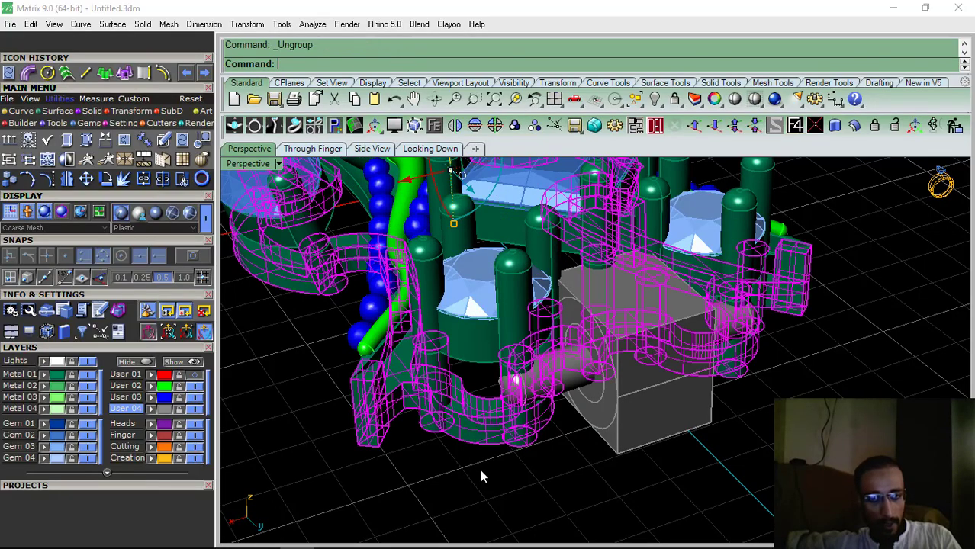
{"action": "left_click", "coordinate": [545, 464]}
Stretch the box around the tube along Y into the ornament's base frame and increase its height
{"action": "right_click_drag", "start_coordinate": [545, 464], "coordinate": [683, 332]}
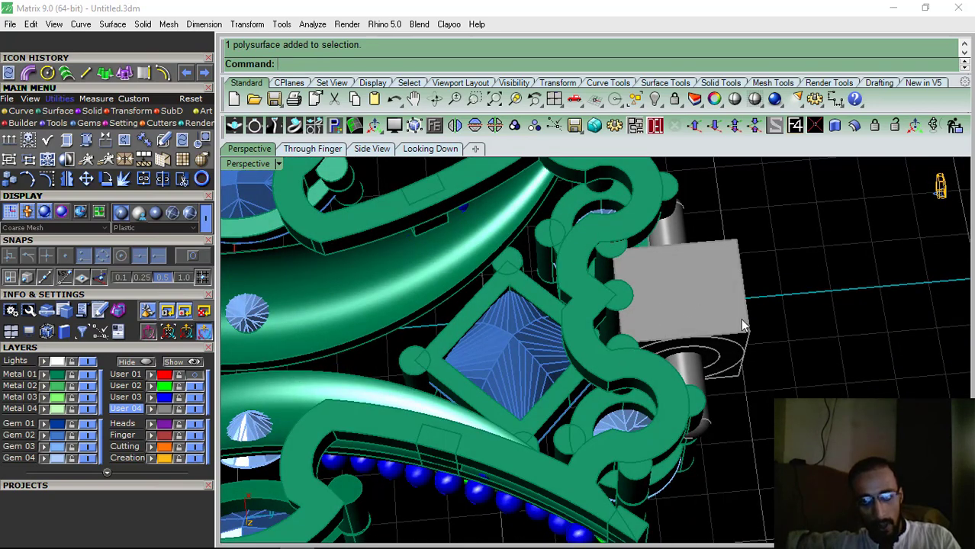
{"action": "left_click_drag", "start_coordinate": [621, 319], "coordinate": [536, 331]}
{"action": "key", "text": "ctrl+z"}
{"action": "right_click_drag", "start_coordinate": [672, 419], "coordinate": [671, 308]}
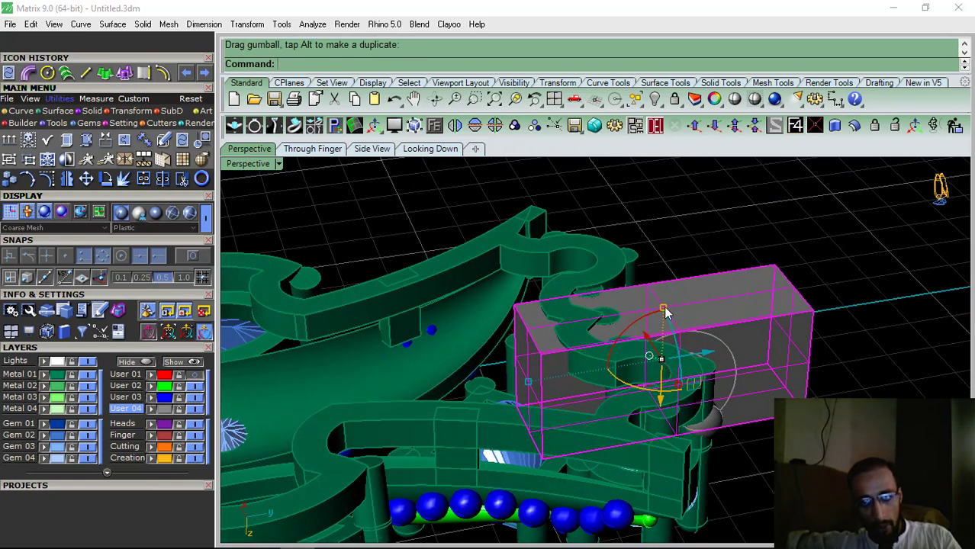
{"action": "left_click_drag", "start_coordinate": [665, 311], "coordinate": [668, 299]}
Subtract the stretched box from the ornament's scalloped base frame with Boolean Difference
{"action": "left_click", "coordinate": [611, 406]}
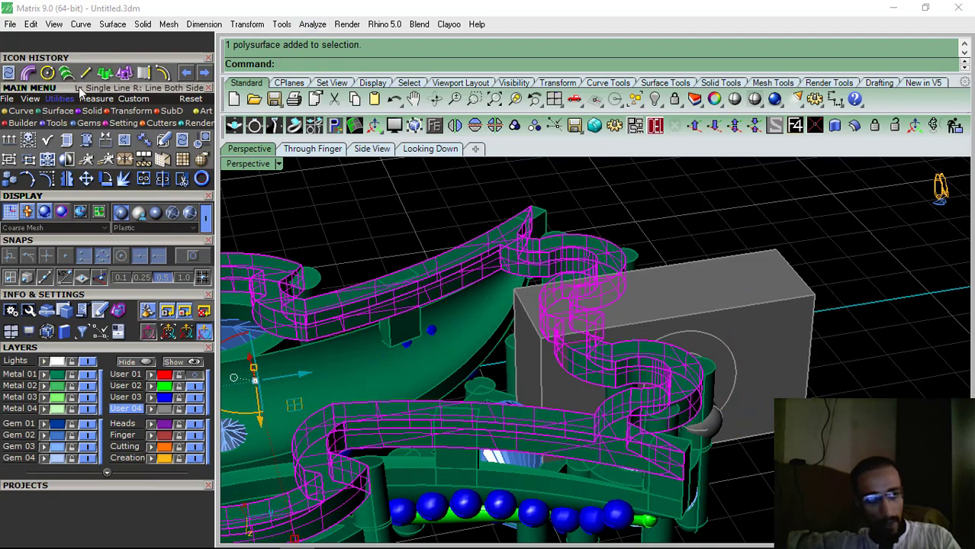
{"action": "left_click", "coordinate": [93, 111]}
{"action": "left_click", "coordinate": [28, 141]}
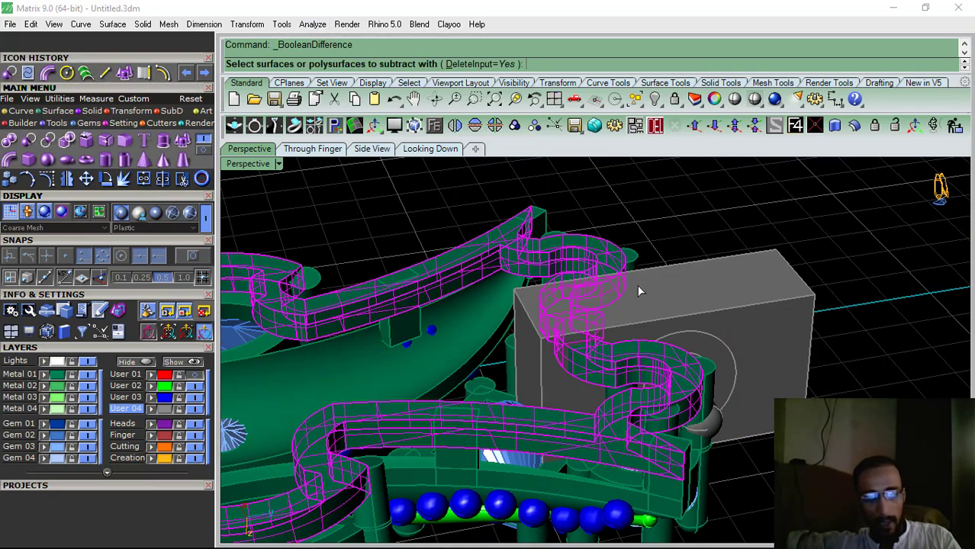
{"action": "right_click_drag", "start_coordinate": [758, 330], "coordinate": [679, 343]}
{"action": "right_click_drag", "start_coordinate": [673, 256], "coordinate": [701, 304], "text": "shift"}
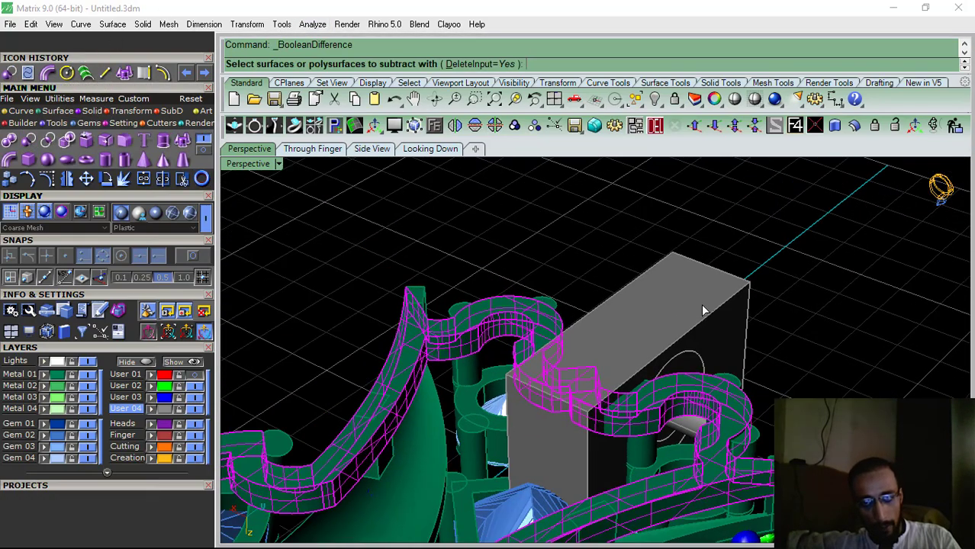
{"action": "left_click", "coordinate": [699, 300]}
{"action": "right_click", "coordinate": [699, 300]}
{"action": "right_click_drag", "start_coordinate": [825, 321], "coordinate": [794, 331]}
{"action": "scroll", "coordinate": [585, 381], "scroll_direction": "up", "scroll_amount": 3}
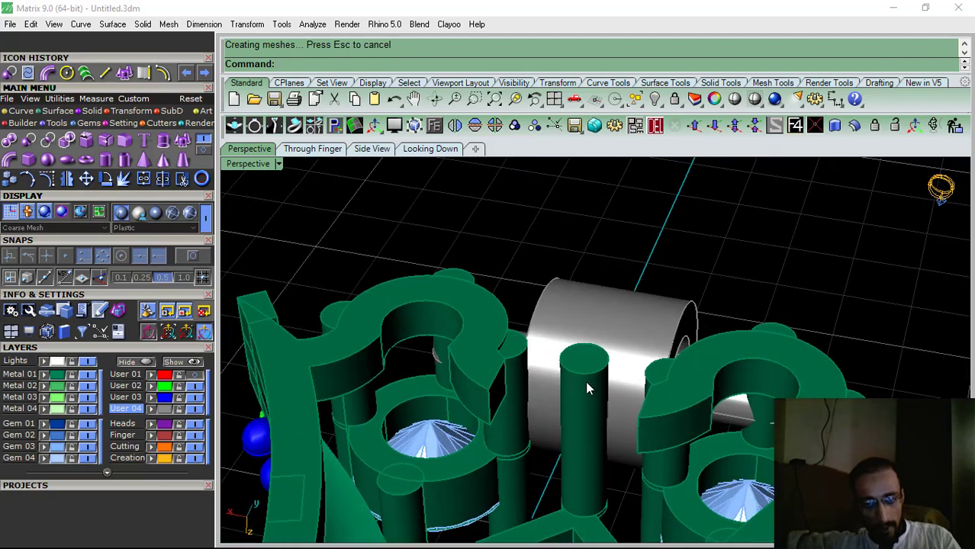
Ungroup and delete the lower post between the two round settings, and delete the tube around the pin
{"action": "left_click", "coordinate": [585, 380]}
{"action": "left_click", "coordinate": [549, 128]}
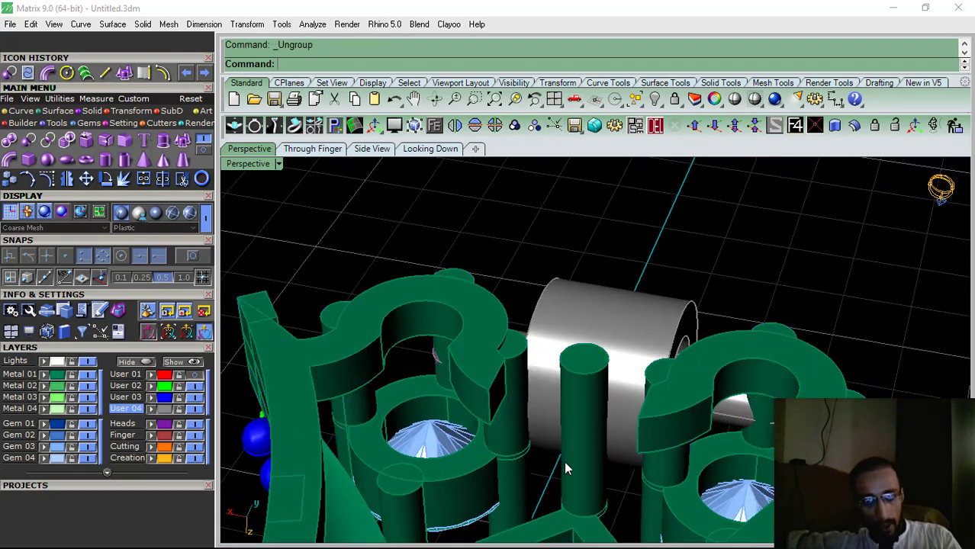
{"action": "left_click", "coordinate": [655, 128]}
{"action": "right_click_drag", "start_coordinate": [610, 297], "coordinate": [565, 296]}
{"action": "right_click_drag", "start_coordinate": [605, 359], "coordinate": [661, 301]}
{"action": "left_click", "coordinate": [638, 364]}
{"action": "left_click", "coordinate": [654, 125]}
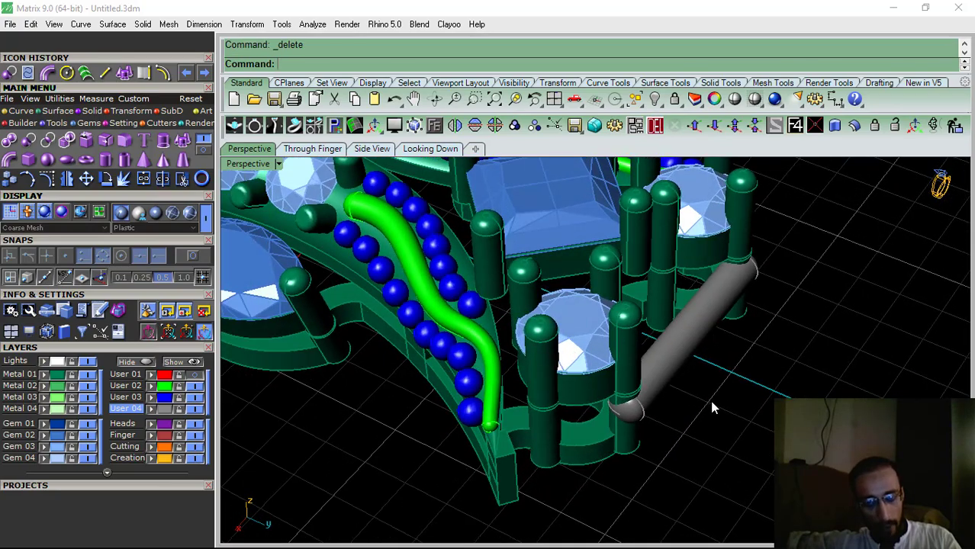
Undo the deletions, the Boolean subtraction and the stretching of the box
{"action": "mouse_move", "coordinate": [711, 409]}
{"action": "right_mouse_down"}
{"action": "mouse_move", "coordinate": [561, 331]}
{"action": "mouse_move", "coordinate": [531, 470]}
{"action": "mouse_move", "coordinate": [570, 365]}
{"action": "mouse_move", "coordinate": [618, 451]}
{"action": "mouse_move", "coordinate": [672, 173]}
{"action": "mouse_move", "coordinate": [631, 467]}
{"action": "mouse_move", "coordinate": [610, 461]}
{"action": "mouse_move", "coordinate": [726, 397]}
{"action": "right_mouse_up"}
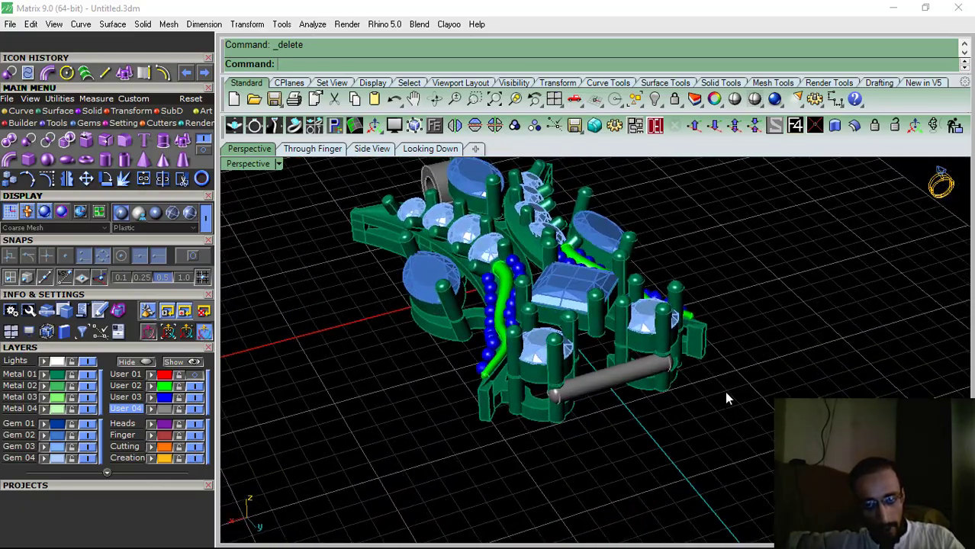
{"action": "key", "text": "ctrl+z"}
{"action": "key", "text": "ctrl+z"}
{"action": "right_click_drag", "start_coordinate": [668, 446], "coordinate": [769, 344]}
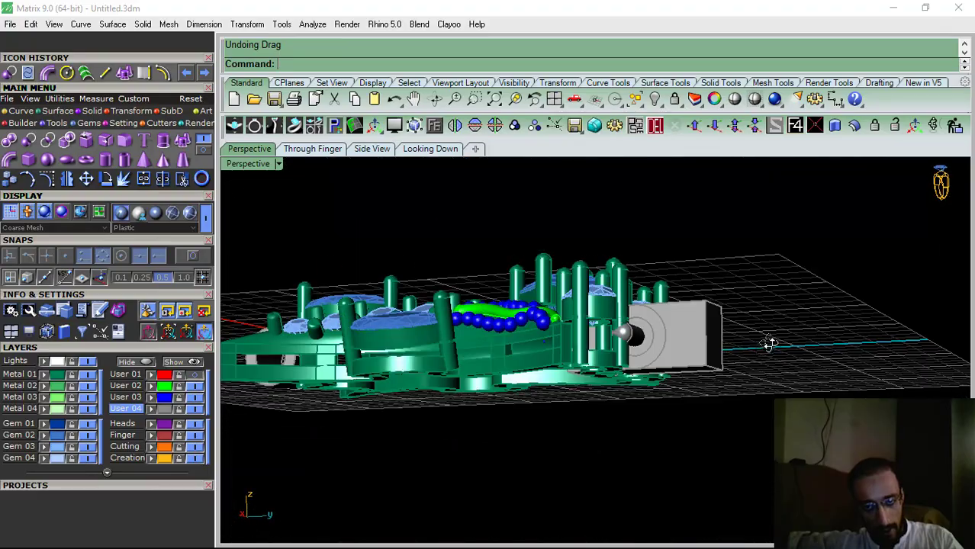
{"action": "key", "text": "ctrl+z"}
{"action": "right_click_drag", "start_coordinate": [672, 313], "coordinate": [763, 460]}
{"action": "scroll", "coordinate": [594, 364], "scroll_direction": "up", "scroll_amount": 4}
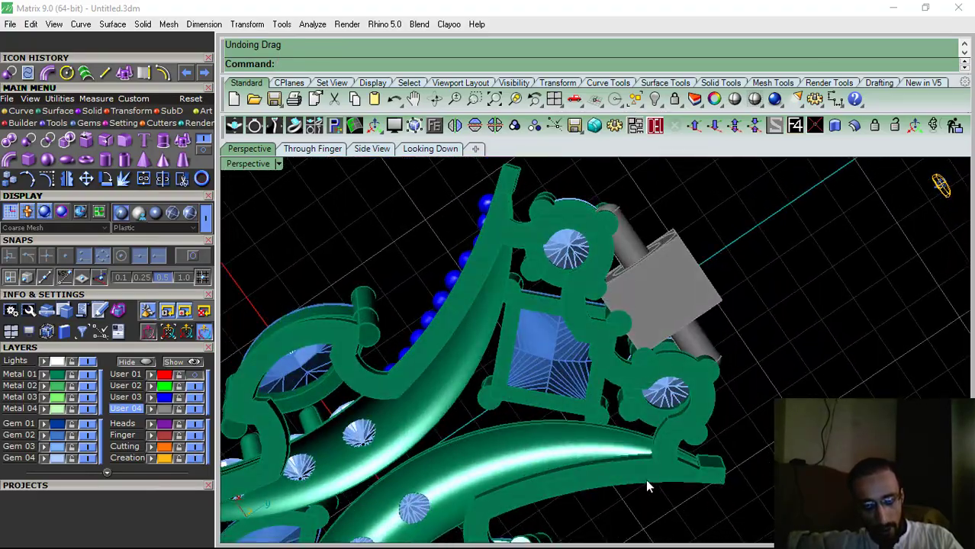
Stretch the box again along Y into the gap between the round gem settings and make it taller
{"action": "right_click_drag", "start_coordinate": [645, 482], "coordinate": [565, 341]}
{"action": "right_click_drag", "start_coordinate": [633, 322], "coordinate": [586, 410]}
{"action": "right_click_drag", "start_coordinate": [589, 335], "coordinate": [682, 321]}
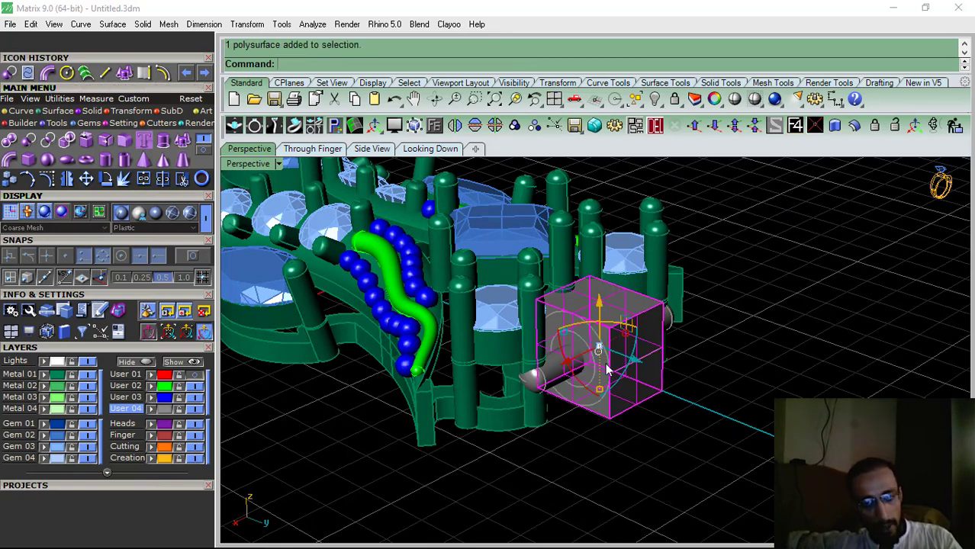
{"action": "right_click_drag", "start_coordinate": [608, 371], "coordinate": [582, 376]}
{"action": "left_click_drag", "start_coordinate": [572, 364], "coordinate": [532, 349]}
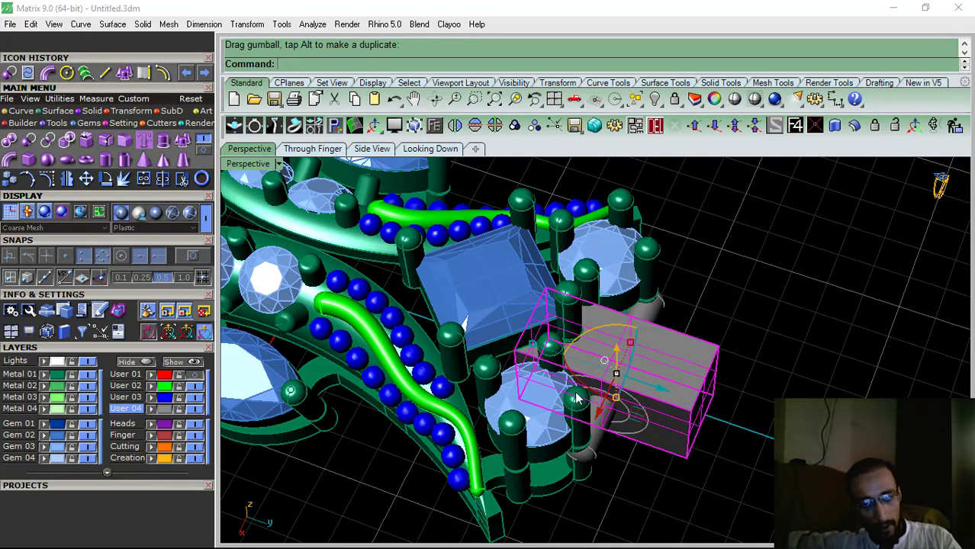
{"action": "right_click_drag", "start_coordinate": [532, 348], "coordinate": [611, 304]}
{"action": "left_click_drag", "start_coordinate": [619, 338], "coordinate": [625, 309]}
Try subtracting the enlarged box from the ornament's base frame with Boolean Difference
{"action": "left_click", "coordinate": [624, 241]}
{"action": "right_click_drag", "start_coordinate": [736, 300], "coordinate": [624, 366]}
{"action": "left_click", "coordinate": [655, 417]}
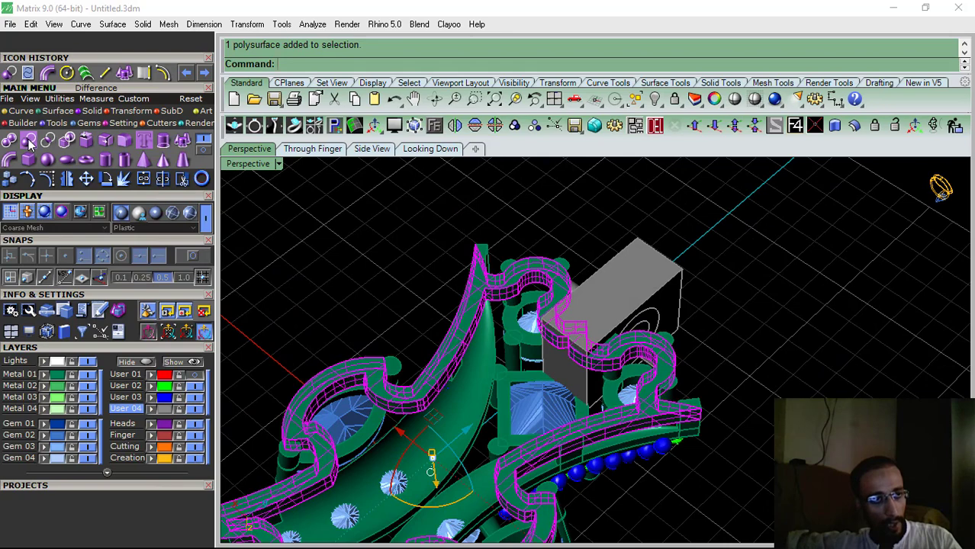
{"action": "left_click", "coordinate": [653, 273]}
{"action": "right_click", "coordinate": [632, 274]}
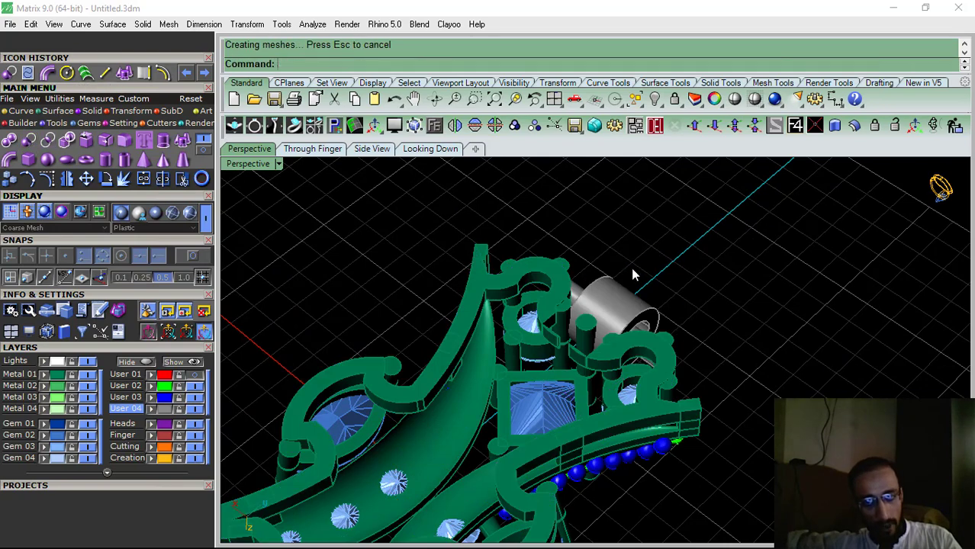
Inspect the cut in the base frame, and undo the Boolean subtraction
{"action": "scroll", "coordinate": [588, 356], "scroll_direction": "up", "scroll_amount": 3}
{"action": "right_click_drag", "start_coordinate": [574, 365], "coordinate": [553, 286]}
{"action": "scroll", "coordinate": [552, 288], "scroll_direction": "up", "scroll_amount": 3}
{"action": "scroll", "coordinate": [486, 325], "scroll_direction": "down", "scroll_amount": 4}
{"action": "key", "text": "ctrl+z"}
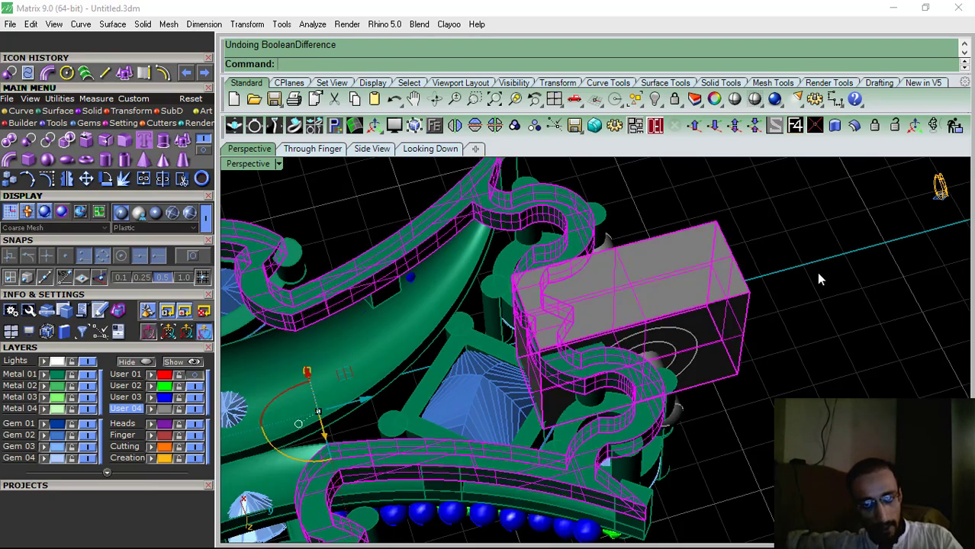
Move the enlarged box slightly along Y, deeper into the ornament's base frame
{"action": "left_click", "coordinate": [816, 271]}
{"action": "left_click", "coordinate": [698, 286]}
{"action": "key", "text": "ctrl+z"}
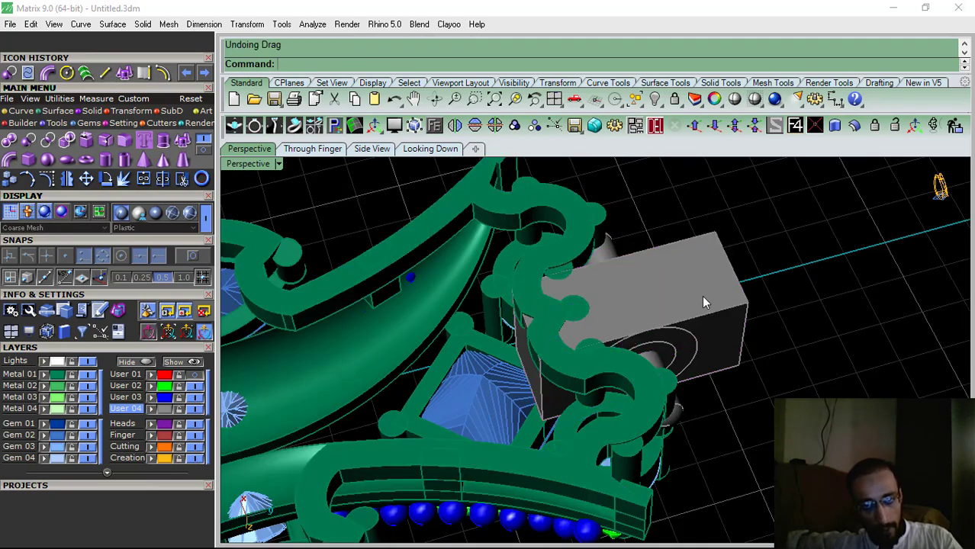
{"action": "right_click_drag", "start_coordinate": [704, 301], "coordinate": [661, 341]}
{"action": "key", "text": "ctrl+y"}
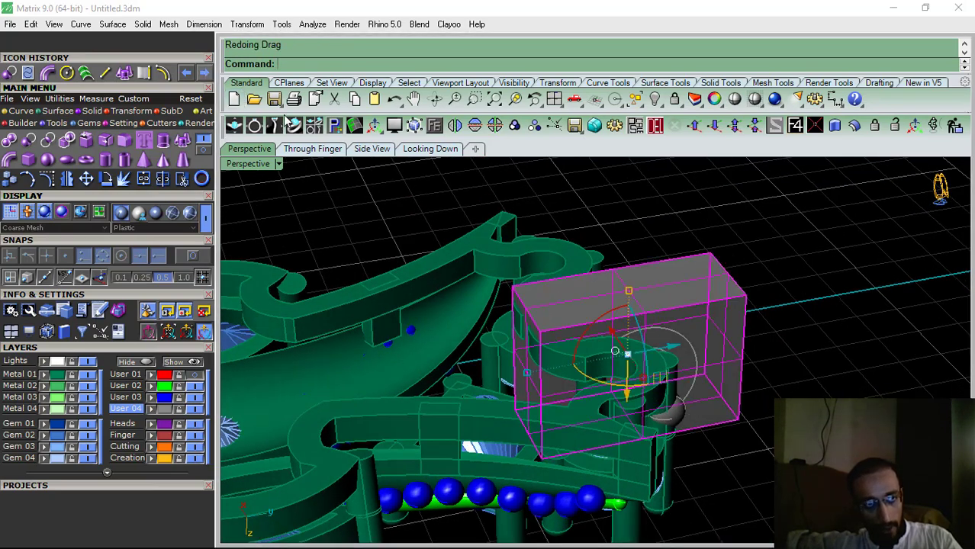
{"action": "left_click_drag", "start_coordinate": [671, 351], "coordinate": [660, 352]}
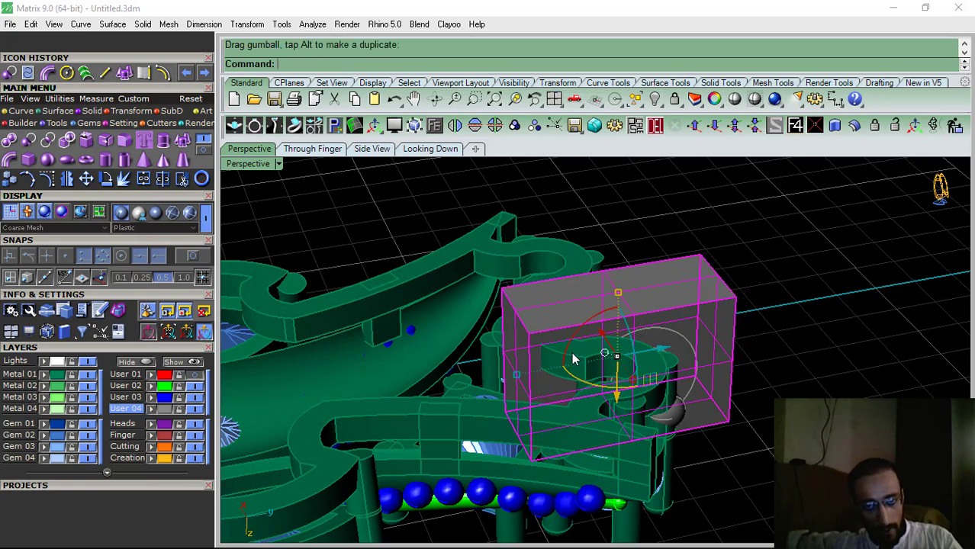
Subtract the repositioned box from the base frame with Boolean Difference to open a gap at the gem end
{"action": "left_click", "coordinate": [489, 255]}
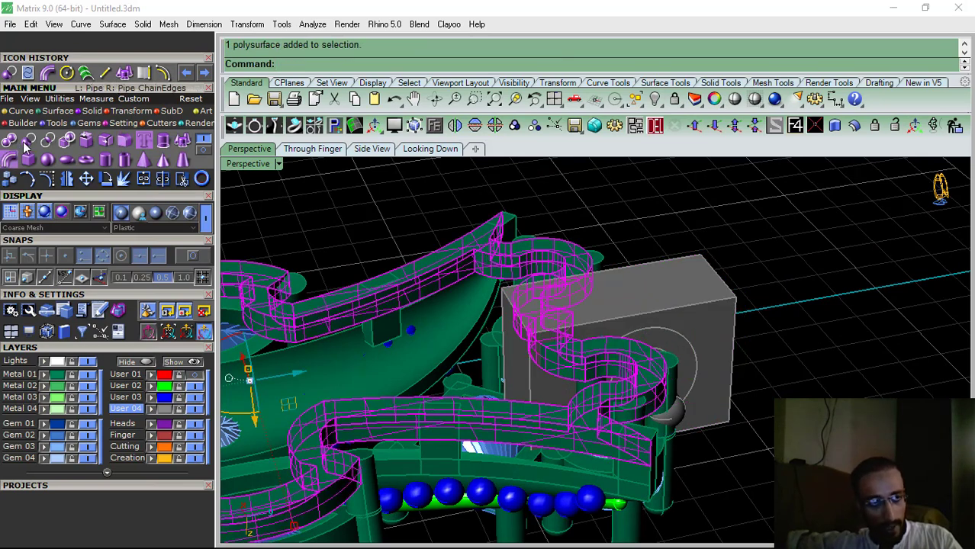
{"action": "left_click", "coordinate": [687, 293]}
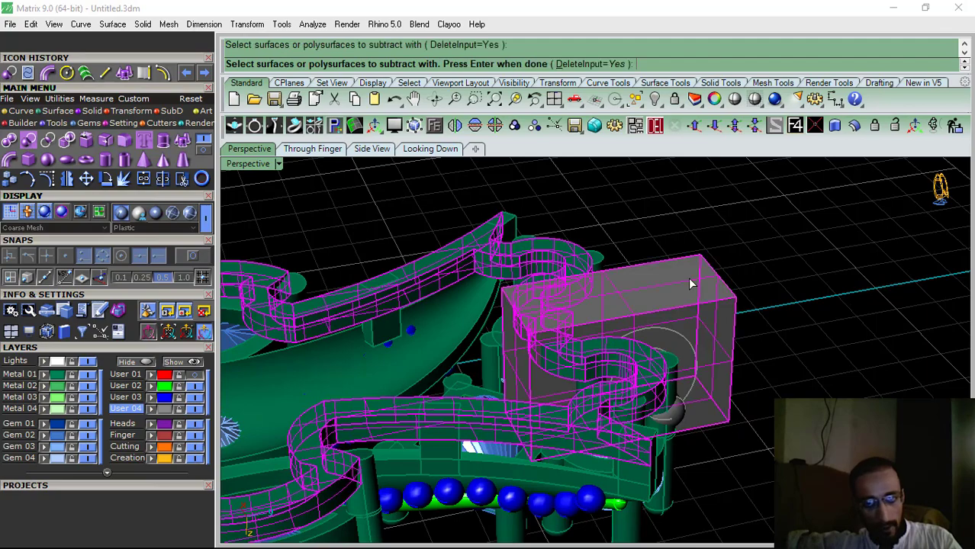
{"action": "key", "text": "Return"}
Ungroup and delete the lower post standing in the gap between the two round gem settings
{"action": "right_click_drag", "start_coordinate": [769, 320], "coordinate": [556, 395]}
{"action": "left_click", "coordinate": [557, 395]}
{"action": "left_click", "coordinate": [534, 128]}
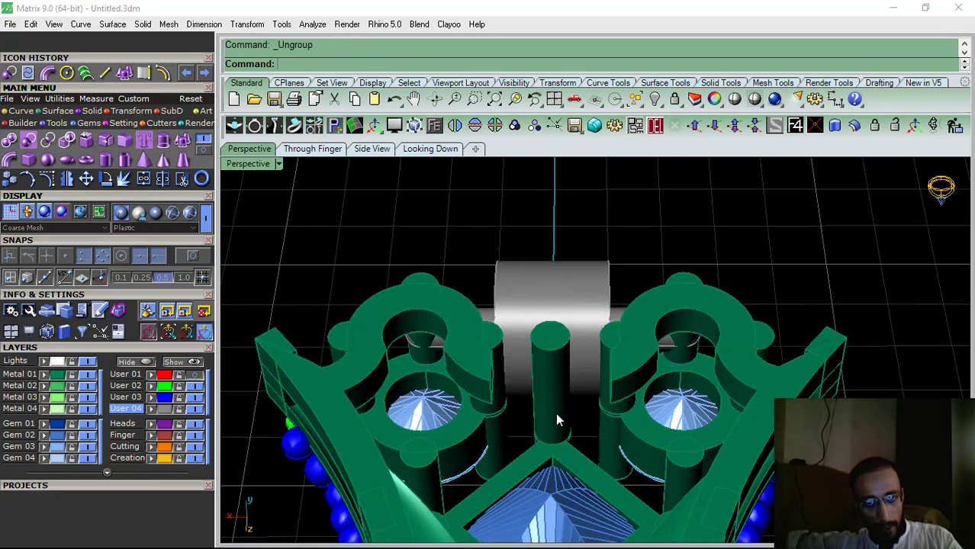
{"action": "left_click", "coordinate": [656, 127]}
Delete the tube around the pin at the gem end, keeping the pin
{"action": "right_click_drag", "start_coordinate": [617, 290], "coordinate": [673, 437]}
{"action": "right_click_drag", "start_coordinate": [666, 317], "coordinate": [639, 338]}
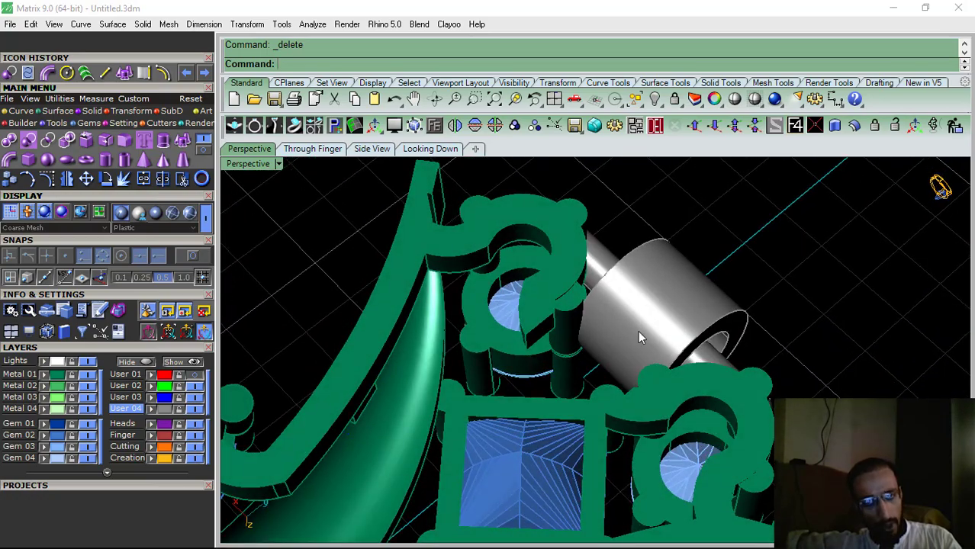
{"action": "right_click_drag", "start_coordinate": [644, 273], "coordinate": [639, 237]}
{"action": "right_click_drag", "start_coordinate": [607, 269], "coordinate": [645, 399]}
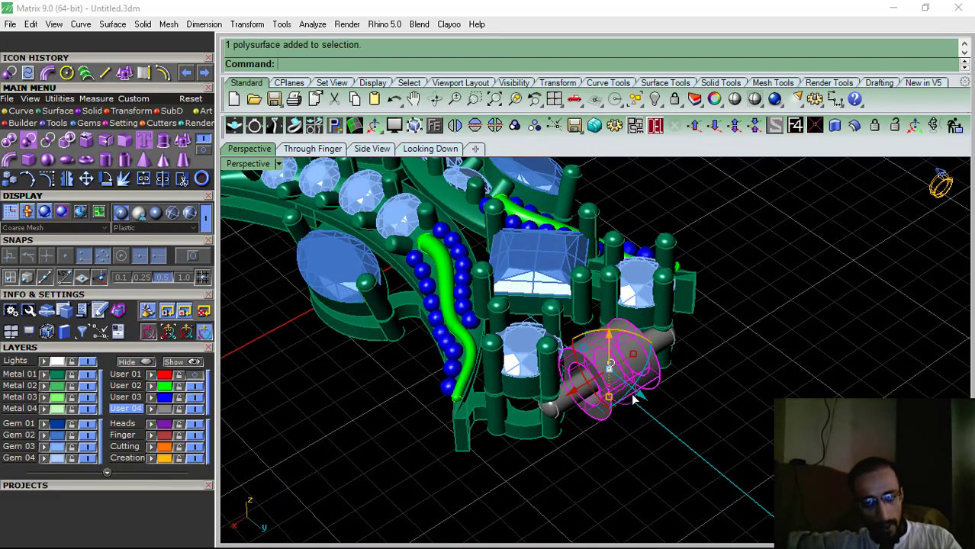
{"action": "left_click", "coordinate": [655, 127]}
Select the whole ornament with its pin and end tube, and group it in the Looking Down view
{"action": "scroll", "coordinate": [633, 324], "scroll_direction": "down", "scroll_amount": 6}
{"action": "right_click_drag", "start_coordinate": [599, 333], "coordinate": [706, 324]}
{"action": "right_click_drag", "start_coordinate": [477, 351], "coordinate": [576, 322], "text": "shift"}
{"action": "scroll", "coordinate": [494, 316], "scroll_direction": "up", "scroll_amount": 6}
{"action": "right_click_drag", "start_coordinate": [531, 300], "coordinate": [709, 221]}
{"action": "scroll", "coordinate": [515, 332], "scroll_direction": "down", "scroll_amount": 5}
{"action": "left_click_drag", "start_coordinate": [370, 523], "coordinate": [371, 522]}
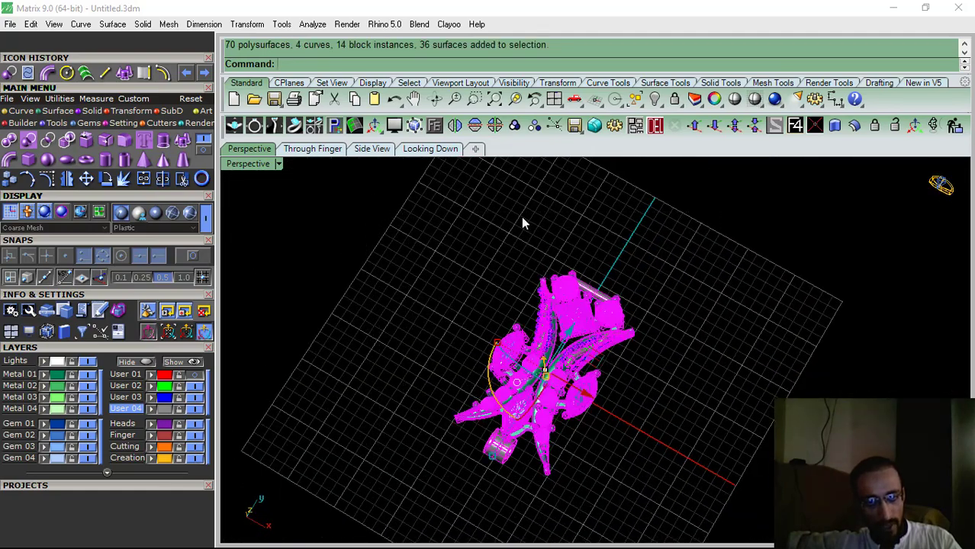
{"action": "left_click", "coordinate": [424, 150]}
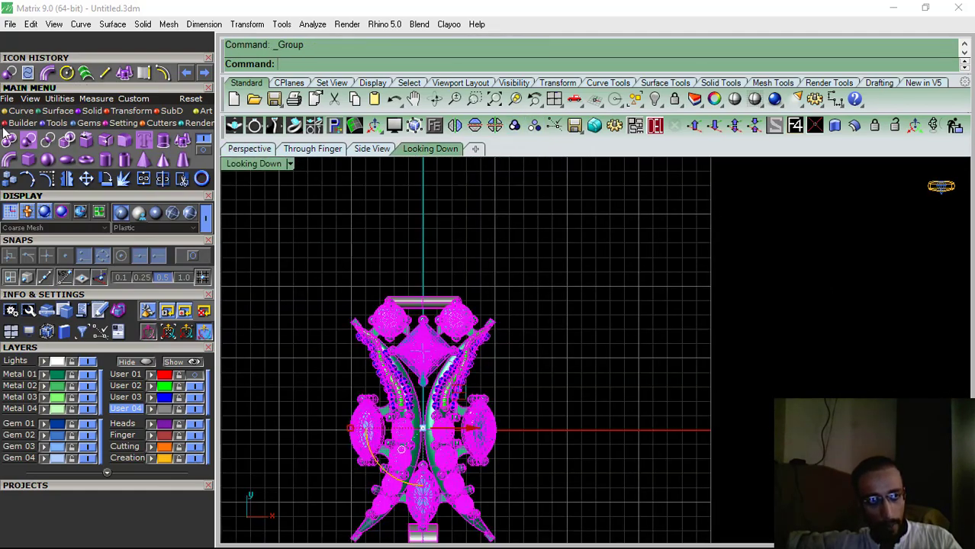
Copy the grouped ornament from the origin lengthwise, overlapping its end tube with the gem end of the original
{"action": "left_click", "coordinate": [801, 128]}
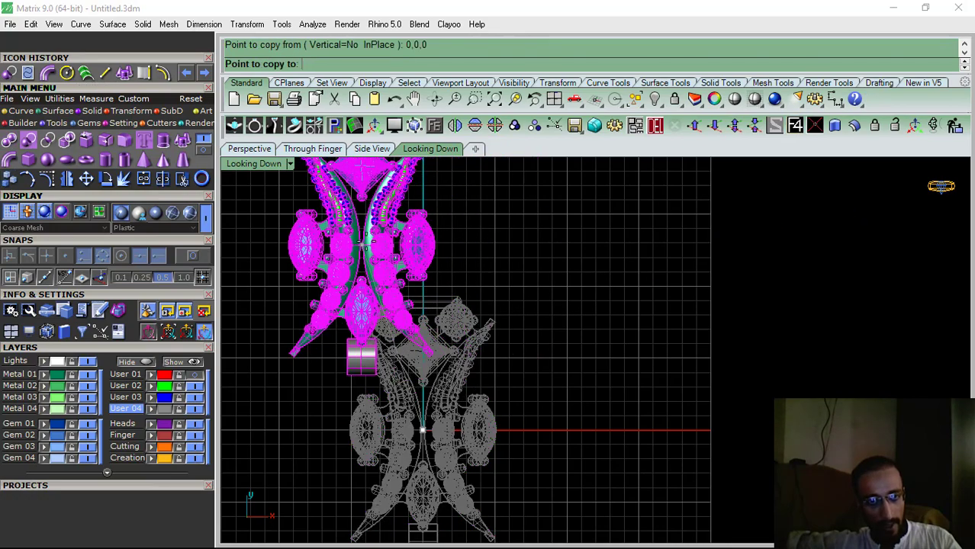
{"action": "right_click_drag", "start_coordinate": [417, 238], "coordinate": [426, 306]}
{"action": "scroll", "coordinate": [426, 306], "scroll_direction": "up", "scroll_amount": 8}
{"action": "scroll", "coordinate": [426, 306], "scroll_direction": "down", "scroll_amount": 5}
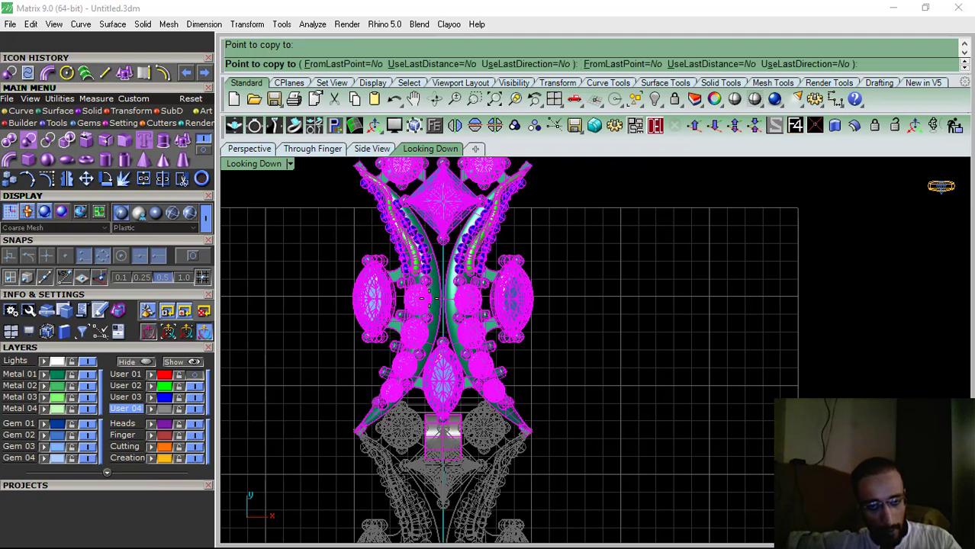
{"action": "right_click", "coordinate": [657, 370]}
{"action": "left_click", "coordinate": [660, 370]}
Undo the ornament copy, the grouping, and the deletions of the gem-end tube and lower post
{"action": "left_click", "coordinate": [258, 150]}
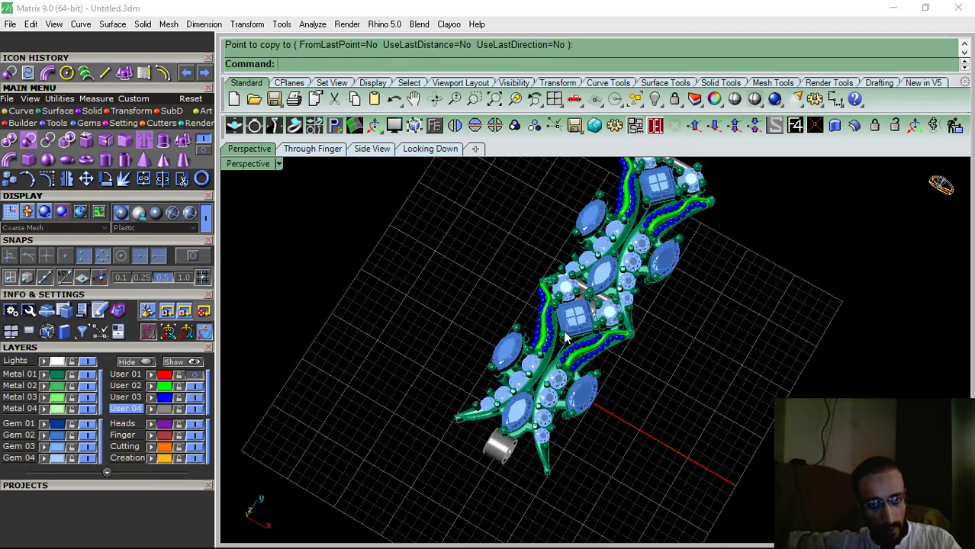
{"action": "scroll", "coordinate": [597, 321], "scroll_direction": "up", "scroll_amount": 8}
{"action": "right_click_drag", "start_coordinate": [708, 384], "coordinate": [551, 292]}
{"action": "key", "text": "ctrl+z"}
{"action": "scroll", "coordinate": [551, 293], "scroll_direction": "up", "scroll_amount": 5}
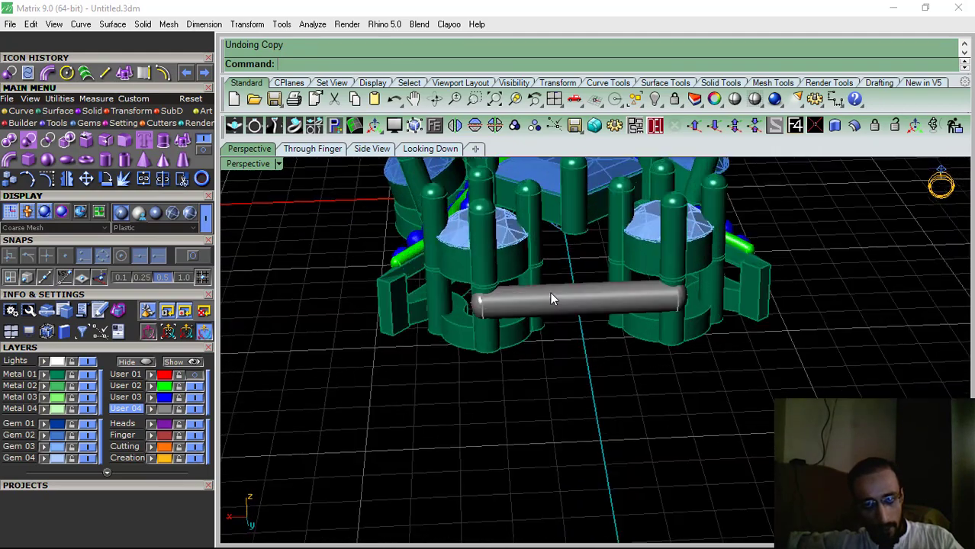
{"action": "scroll", "coordinate": [552, 299], "scroll_direction": "up", "scroll_amount": 2}
{"action": "key", "text": "ctrl+z"}
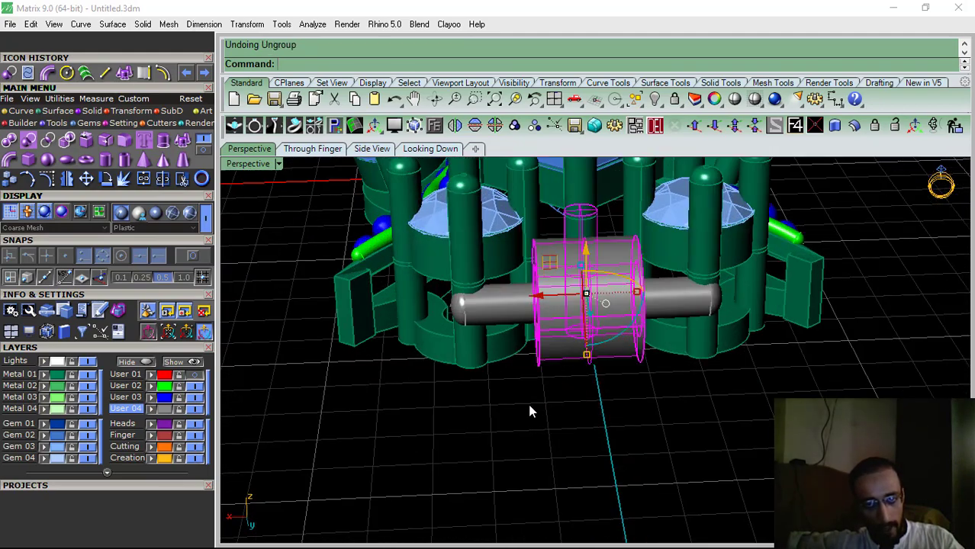
Undo the Boolean Difference on the base frame and the last drag of the box
{"action": "left_click", "coordinate": [529, 405]}
{"action": "right_click_drag", "start_coordinate": [529, 405], "coordinate": [554, 397]}
{"action": "key", "text": "ctrl+z"}
{"action": "left_click", "coordinate": [521, 439]}
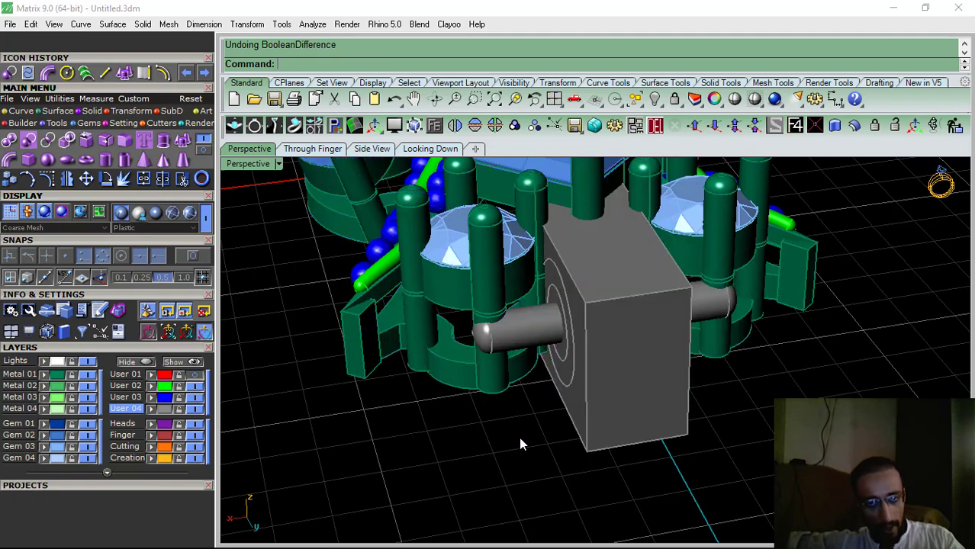
{"action": "key", "text": "ctrl+z"}
{"action": "key", "text": "Escape"}
{"action": "key", "text": "ctrl+z"}
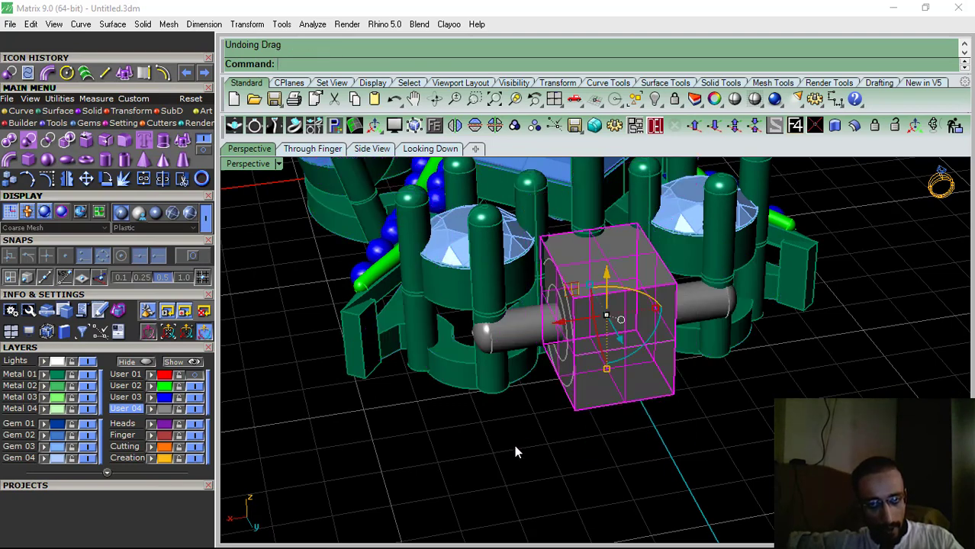
{"action": "key", "text": "Escape"}
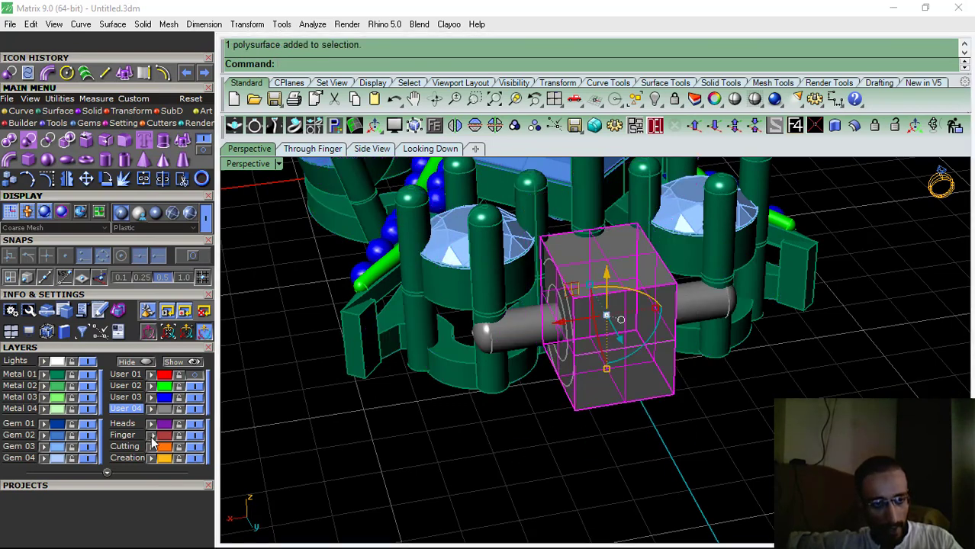
Move the box and the gem-end tube to the Finger layer and hide that layer
{"action": "left_click", "coordinate": [151, 435]}
{"action": "left_click", "coordinate": [193, 435]}
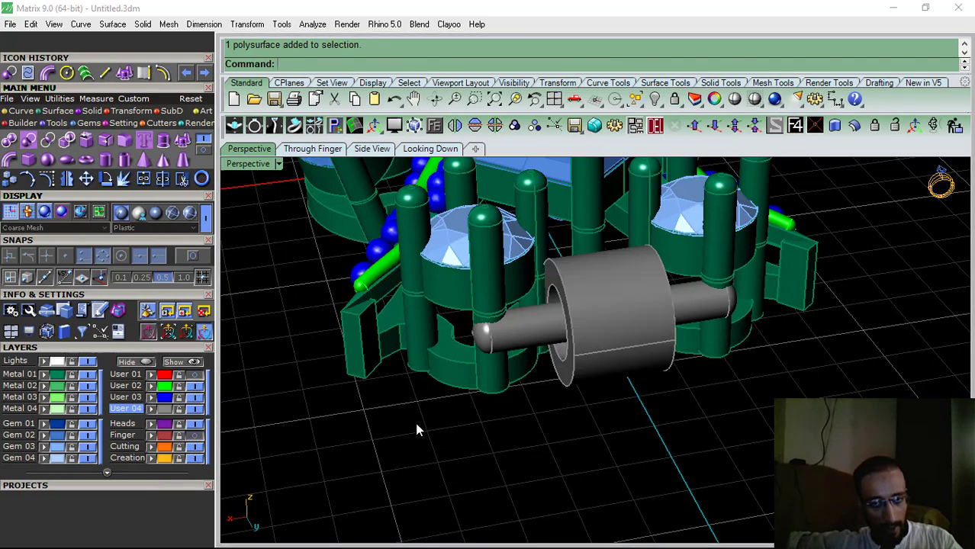
{"action": "left_click", "coordinate": [589, 381]}
{"action": "left_click", "coordinate": [153, 437]}
Select the whole ornament and copy it lengthwise in the Looking Down view, placing its end tube over the original's gem end
{"action": "scroll", "coordinate": [571, 300], "scroll_direction": "down", "scroll_amount": 6}
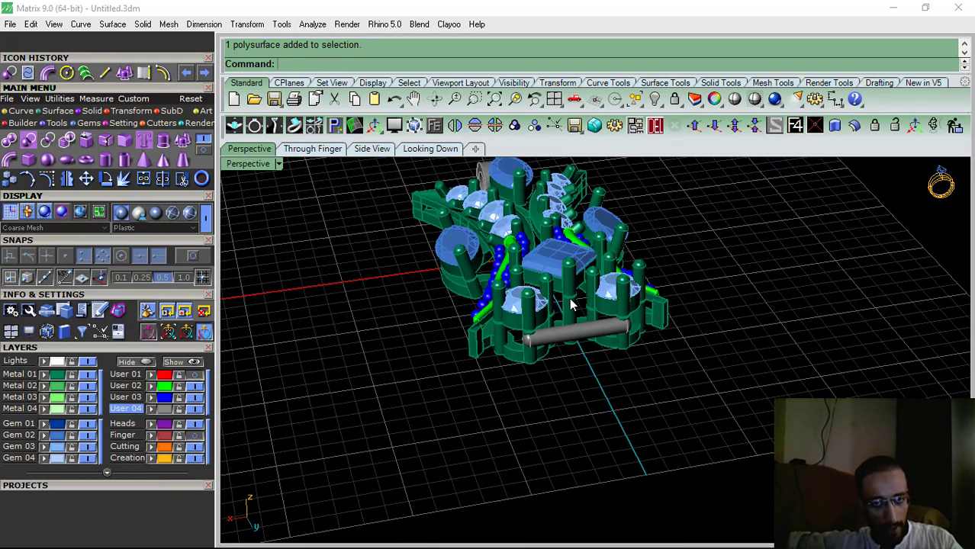
{"action": "right_click_drag", "start_coordinate": [571, 306], "coordinate": [578, 273]}
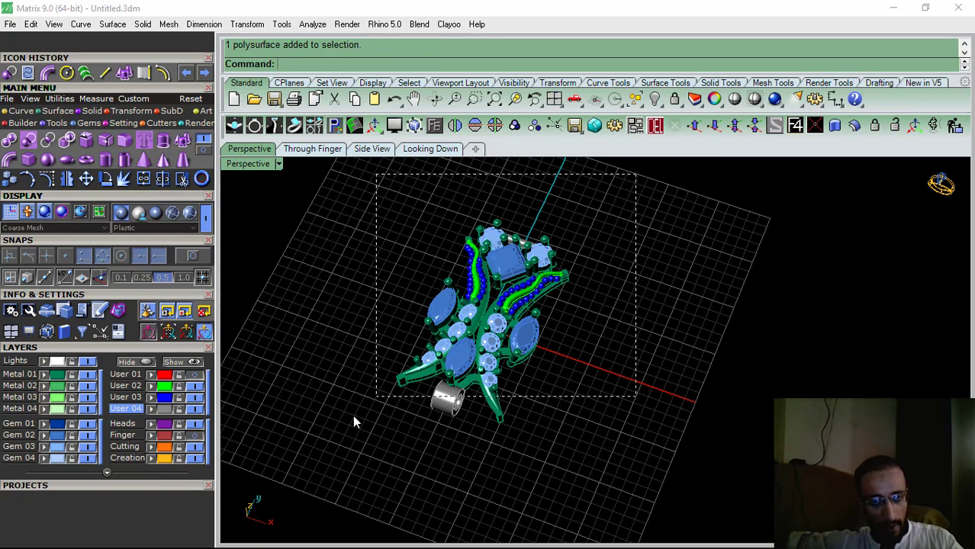
{"action": "left_click_drag", "start_coordinate": [278, 486], "coordinate": [279, 486]}
{"action": "left_click", "coordinate": [302, 151]}
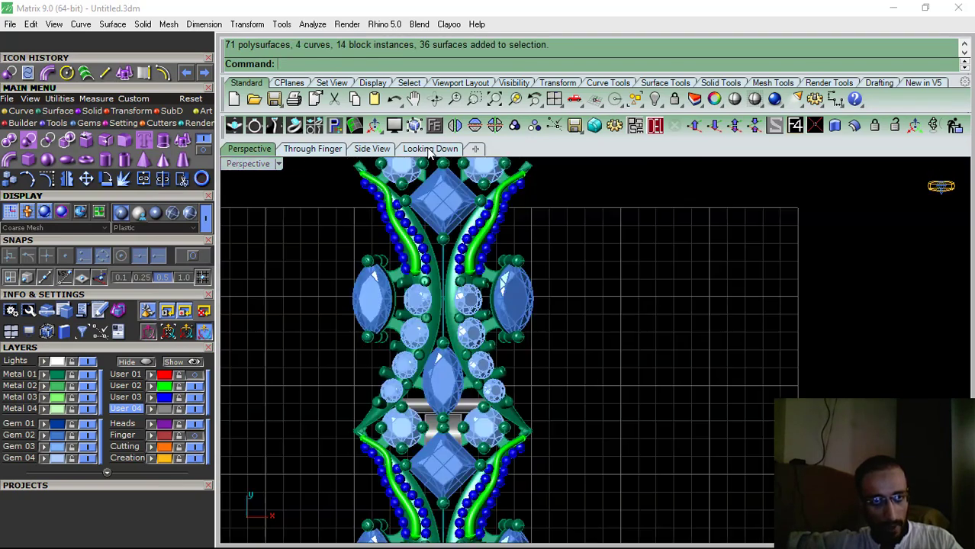
{"action": "left_click", "coordinate": [431, 149]}
{"action": "scroll", "coordinate": [515, 225], "scroll_direction": "down", "scroll_amount": 3}
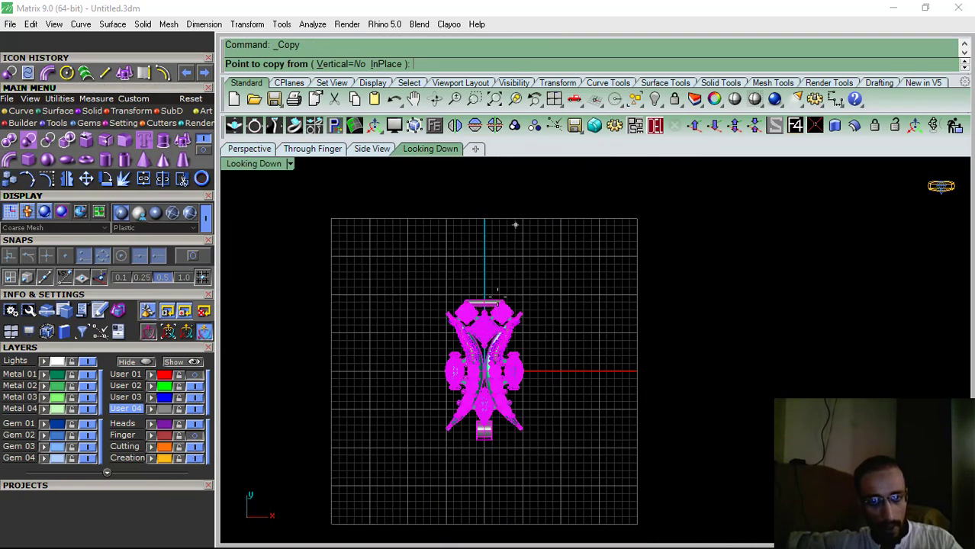
{"action": "left_click", "coordinate": [481, 443]}
{"action": "scroll", "coordinate": [481, 442], "scroll_direction": "up", "scroll_amount": 5}
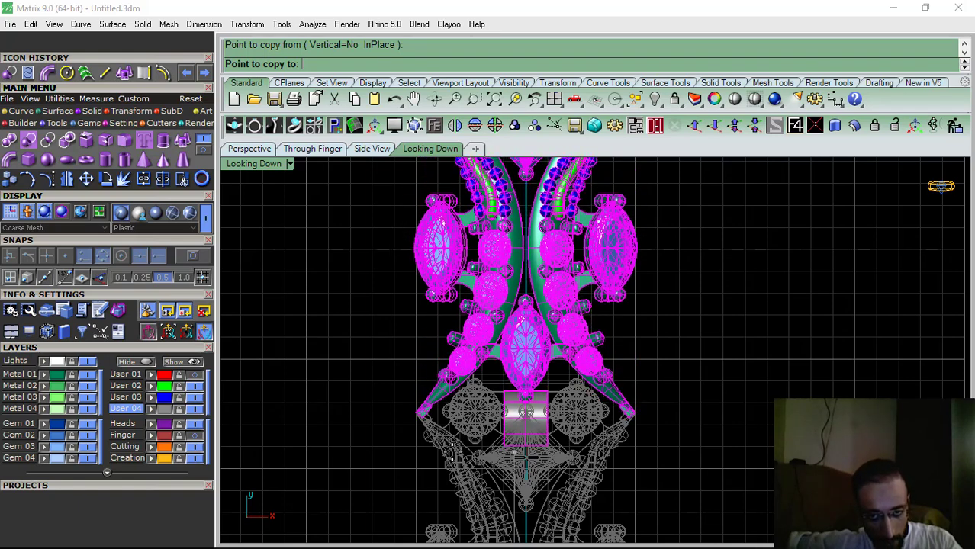
{"action": "right_click", "coordinate": [616, 414]}
Move the pin along the ornament's length so it runs through the copied tube between the round gem settings
{"action": "scroll", "coordinate": [501, 395], "scroll_direction": "up", "scroll_amount": 4}
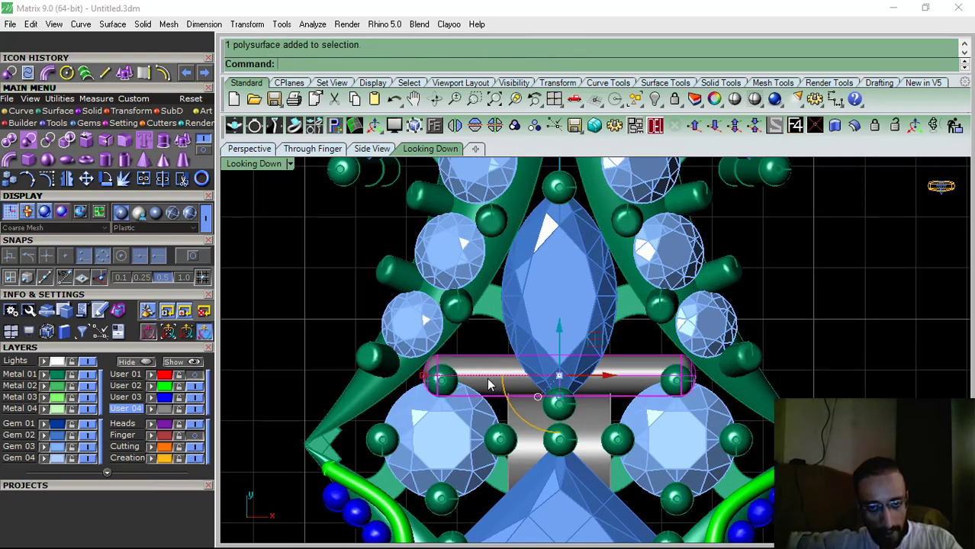
{"action": "left_click", "coordinate": [561, 328]}
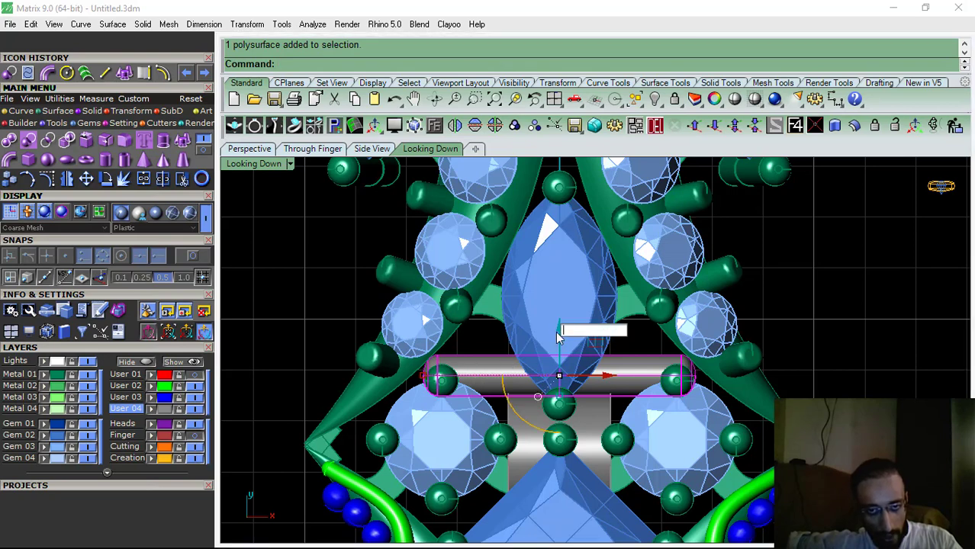
{"action": "right_click_drag", "start_coordinate": [524, 381], "coordinate": [474, 382]}
{"action": "left_click_drag", "start_coordinate": [508, 324], "coordinate": [496, 380]}
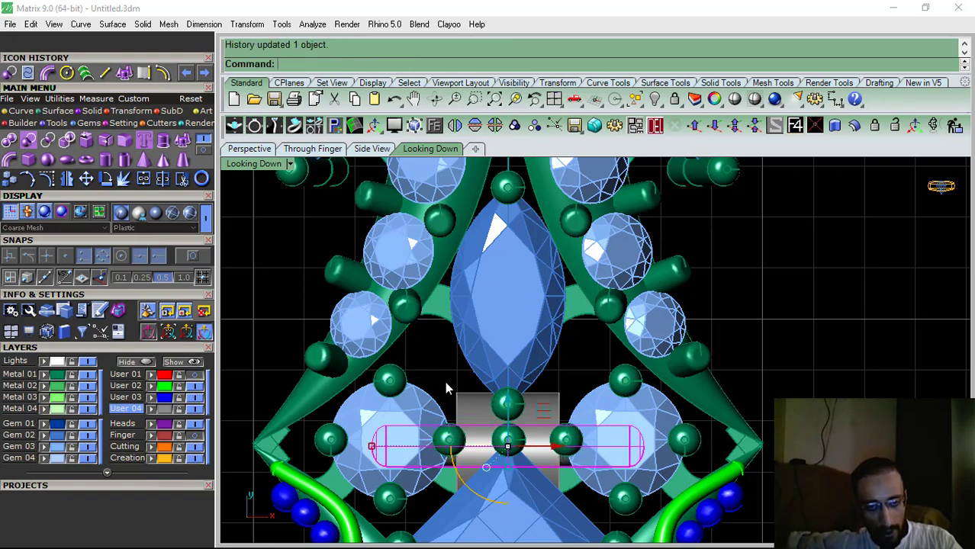
Delete the copied ornament's gems, frame and settings, keeping only its tube at the original's gem end
{"action": "scroll", "coordinate": [434, 370], "scroll_direction": "down", "scroll_amount": 10}
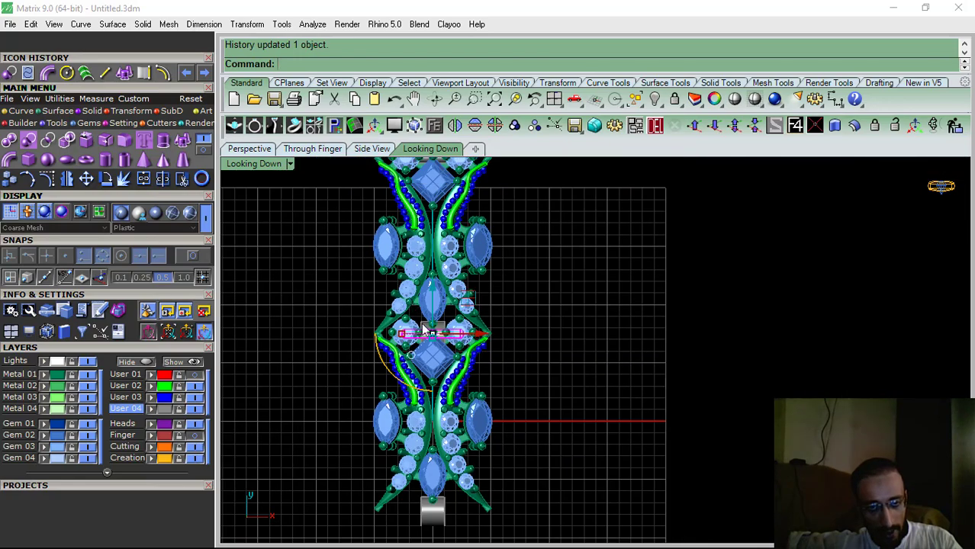
{"action": "scroll", "coordinate": [440, 334], "scroll_direction": "up", "scroll_amount": 12}
{"action": "scroll", "coordinate": [439, 334], "scroll_direction": "down", "scroll_amount": 5}
{"action": "left_click", "coordinate": [439, 280]}
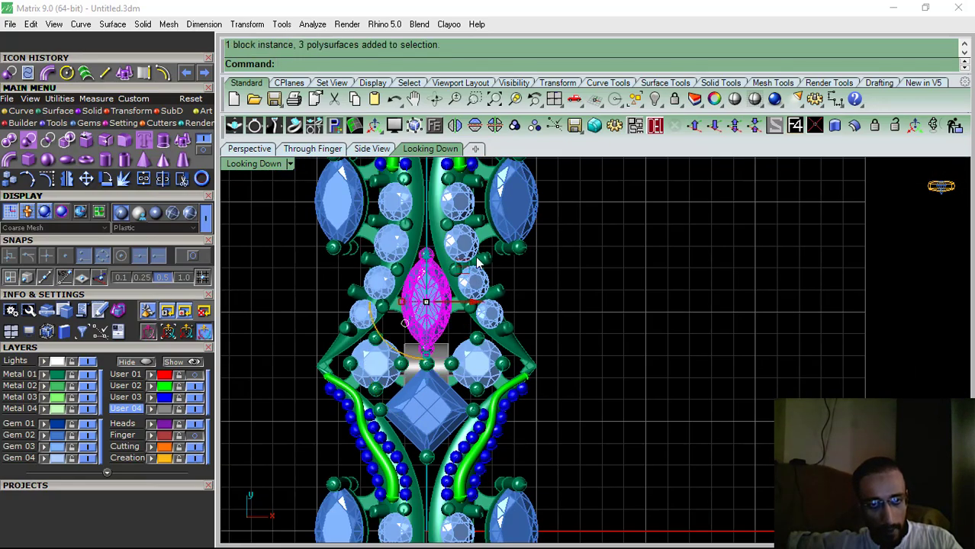
{"action": "right_click_drag", "start_coordinate": [476, 257], "coordinate": [489, 376]}
{"action": "left_click_drag", "start_coordinate": [321, 365], "coordinate": [374, 387]}
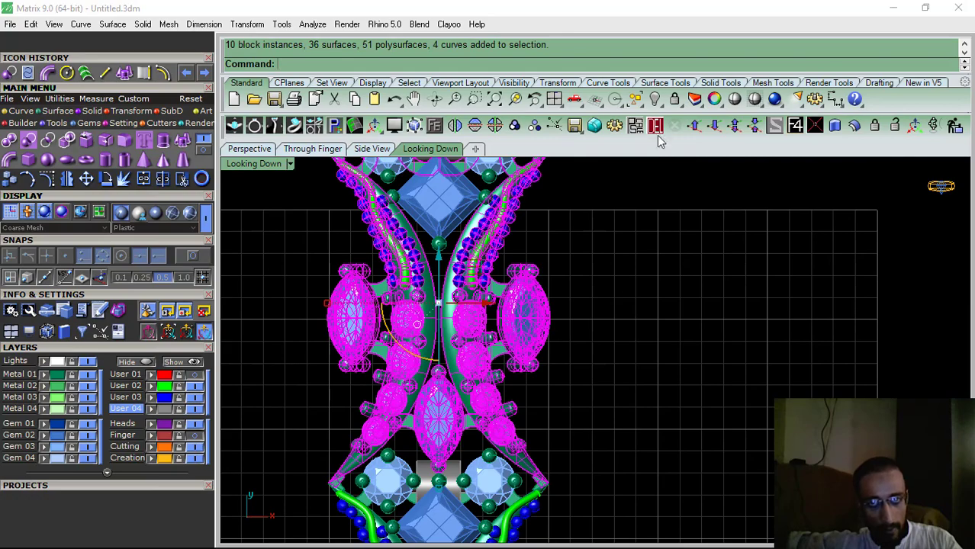
{"action": "key", "text": "Delete"}
{"action": "scroll", "coordinate": [513, 323], "scroll_direction": "down", "scroll_amount": 3}
{"action": "left_click_drag", "start_coordinate": [534, 203], "coordinate": [436, 366]}
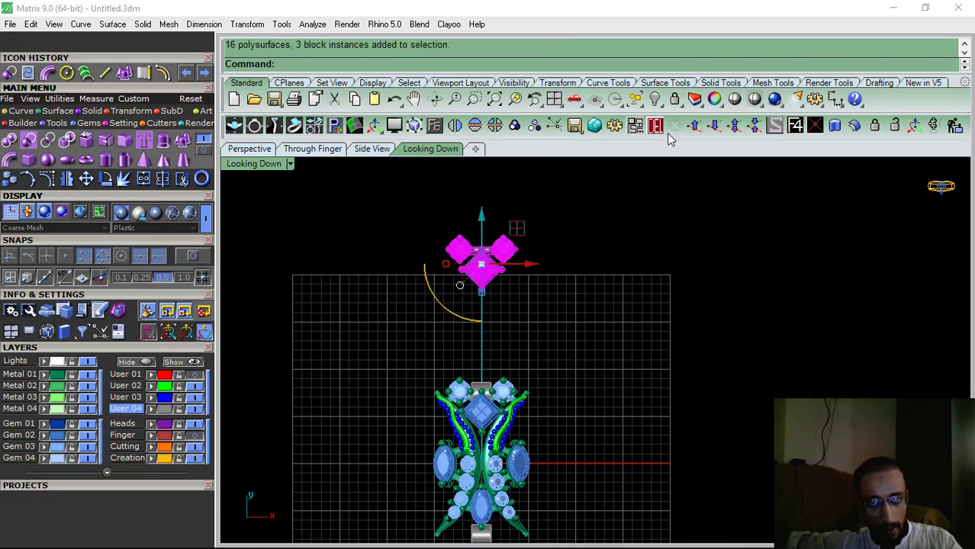
{"action": "key", "text": "Delete"}
Adjust the pin's position inside the gem-end tube in the Perspective view
{"action": "left_click", "coordinate": [245, 152]}
{"action": "scroll", "coordinate": [471, 441], "scroll_direction": "up", "scroll_amount": 5}
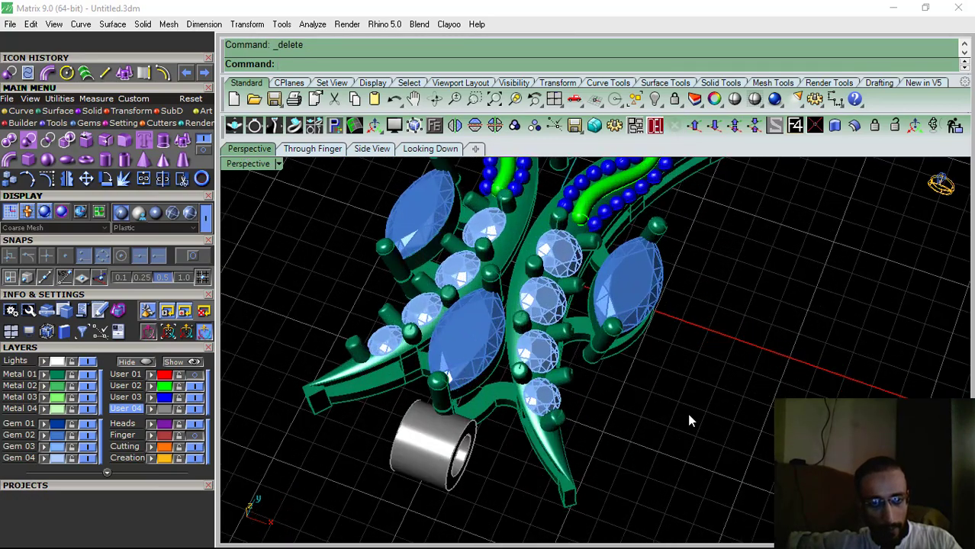
{"action": "right_click_drag", "start_coordinate": [471, 441], "coordinate": [496, 321]}
{"action": "scroll", "coordinate": [470, 308], "scroll_direction": "up", "scroll_amount": 5}
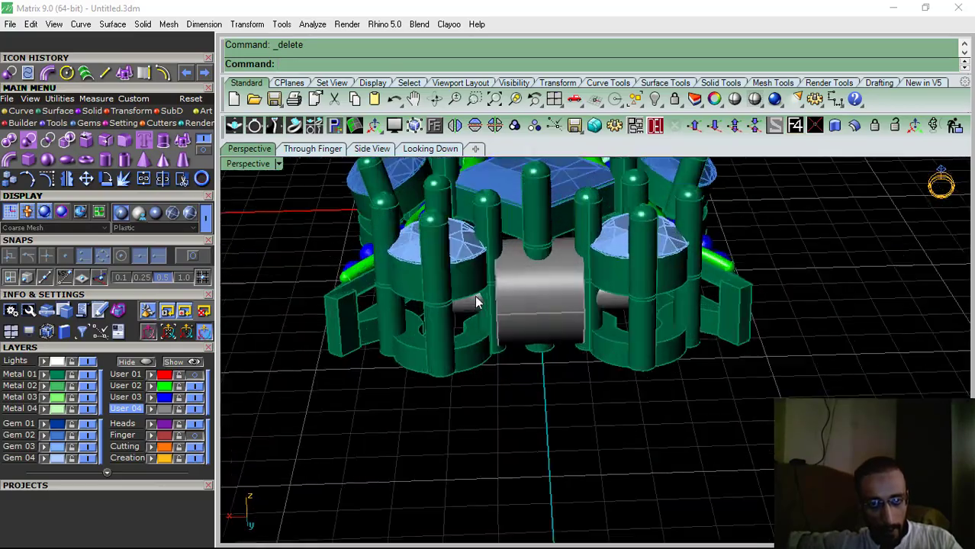
{"action": "left_click", "coordinate": [470, 308]}
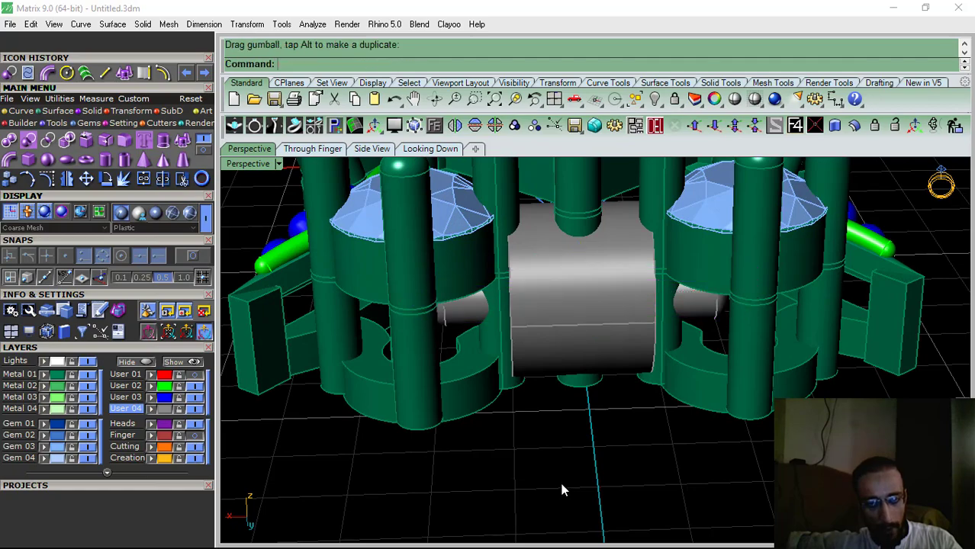
Delete the copied tube around the pin and shift the pin slightly outward from the ornament
{"action": "scroll", "coordinate": [611, 385], "scroll_direction": "down", "scroll_amount": 7}
{"action": "right_click_drag", "start_coordinate": [648, 328], "coordinate": [587, 396]}
{"action": "scroll", "coordinate": [569, 396], "scroll_direction": "up", "scroll_amount": 5}
{"action": "left_click", "coordinate": [569, 386]}
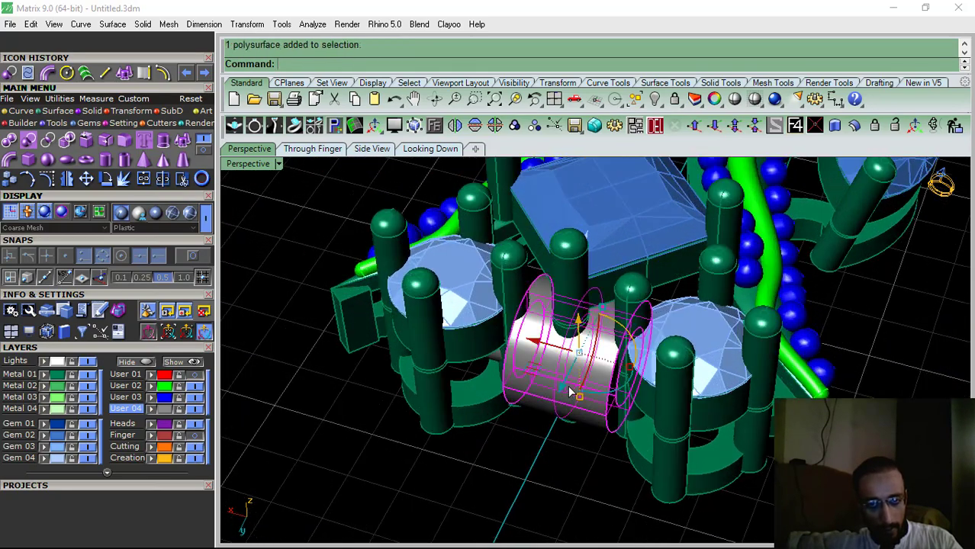
{"action": "left_click", "coordinate": [650, 127]}
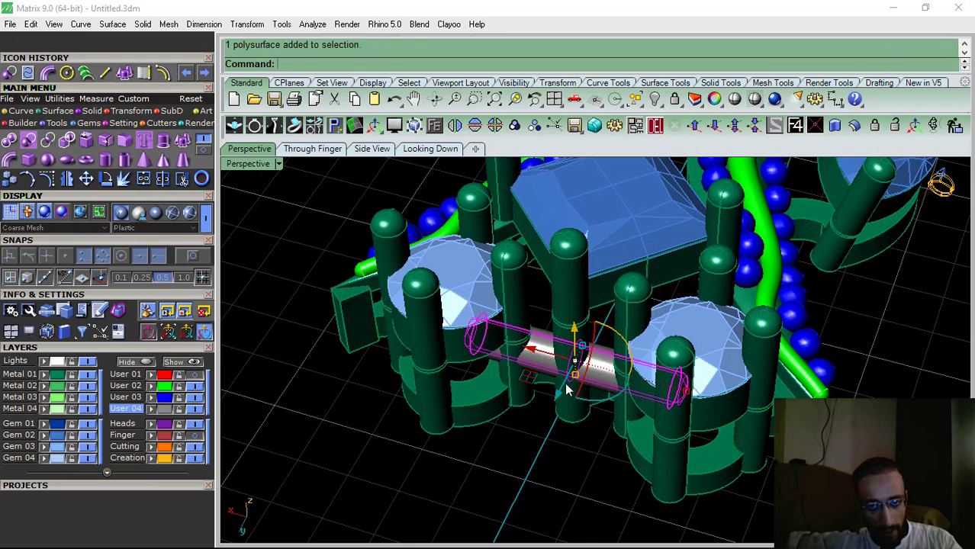
{"action": "left_click_drag", "start_coordinate": [557, 402], "coordinate": [556, 410]}
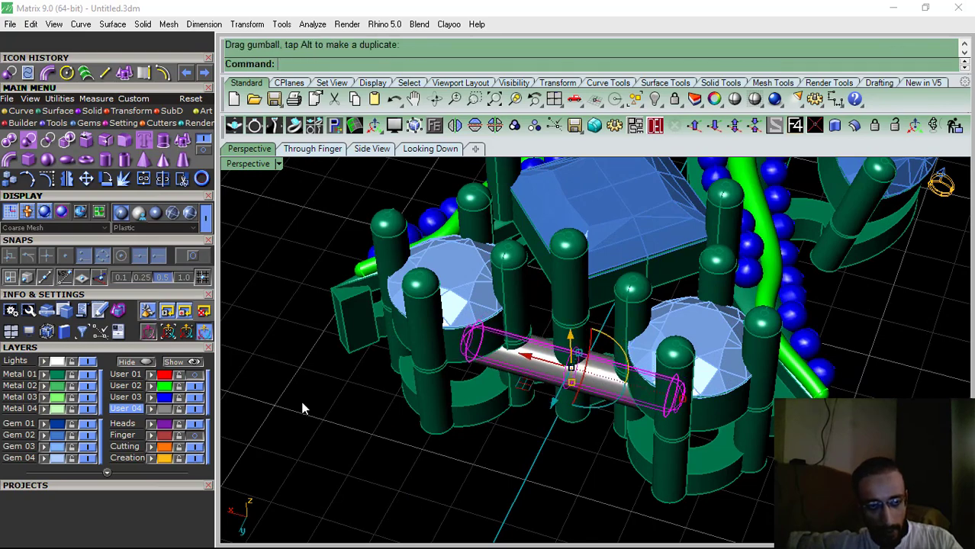
Show the Finger layer and delete the tube inside the red box
{"action": "left_click", "coordinate": [195, 447]}
{"action": "right_click_drag", "start_coordinate": [557, 408], "coordinate": [622, 432]}
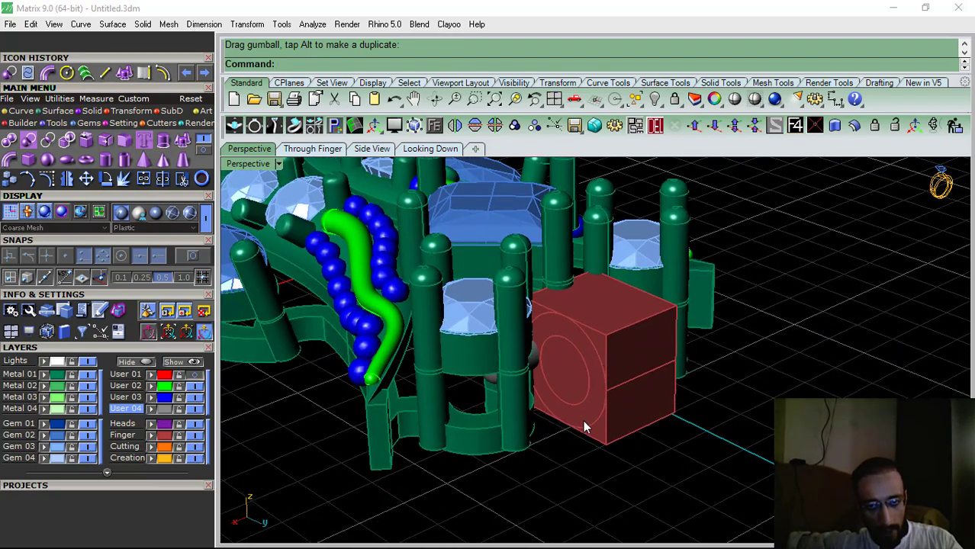
{"action": "left_click", "coordinate": [584, 426]}
{"action": "left_click", "coordinate": [628, 459]}
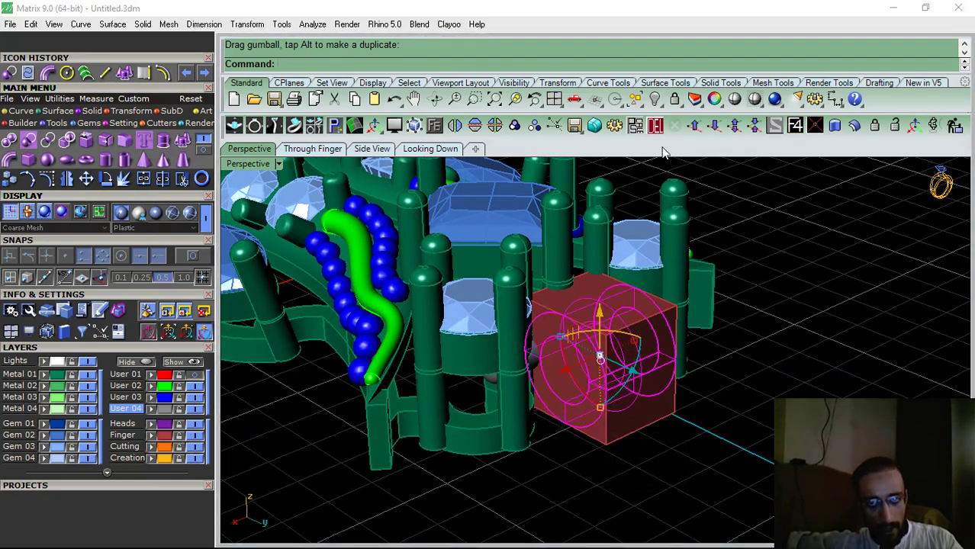
{"action": "key", "text": "Delete"}
Examine the tube at the pointed end and the red box at the gem end from several angles
{"action": "scroll", "coordinate": [649, 274], "scroll_direction": "down", "scroll_amount": 7}
{"action": "right_click_drag", "start_coordinate": [513, 370], "coordinate": [555, 375]}
{"action": "scroll", "coordinate": [504, 377], "scroll_direction": "up", "scroll_amount": 6}
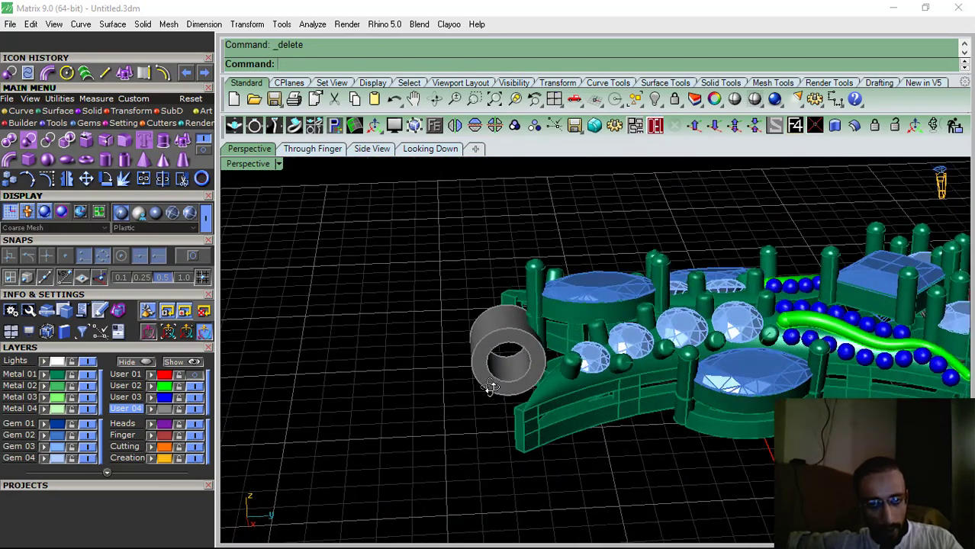
{"action": "mouse_move", "coordinate": [492, 387]}
{"action": "right_mouse_down"}
{"action": "mouse_move", "coordinate": [479, 356]}
{"action": "mouse_move", "coordinate": [492, 387]}
{"action": "right_mouse_up"}
{"action": "scroll", "coordinate": [497, 405], "scroll_direction": "up", "scroll_amount": 8}
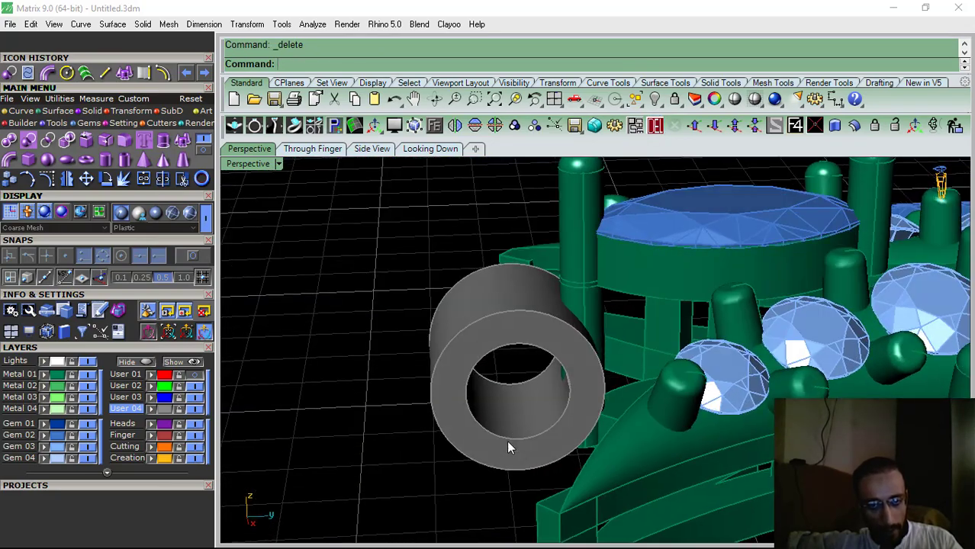
{"action": "scroll", "coordinate": [448, 398], "scroll_direction": "down", "scroll_amount": 5}
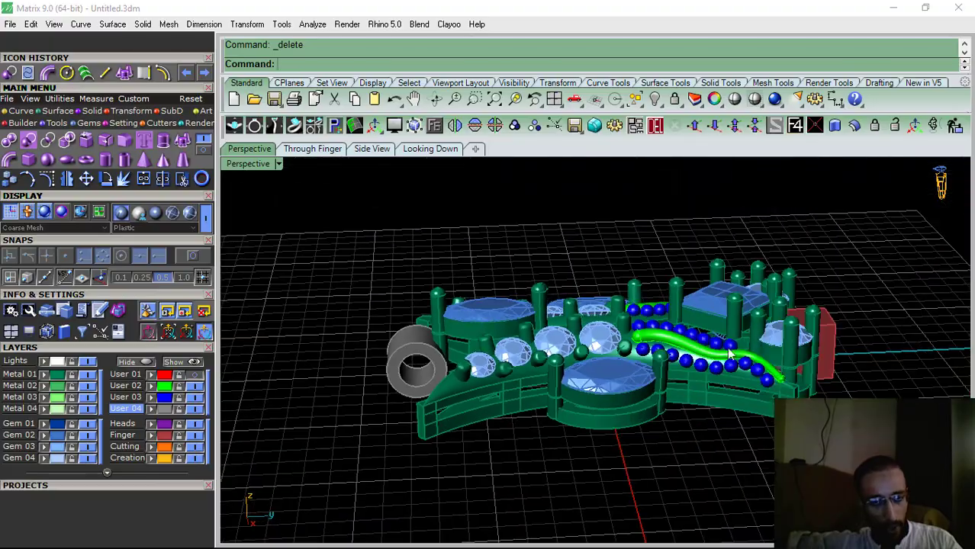
{"action": "right_click_drag", "start_coordinate": [703, 345], "coordinate": [458, 290]}
{"action": "scroll", "coordinate": [455, 286], "scroll_direction": "up", "scroll_amount": 4}
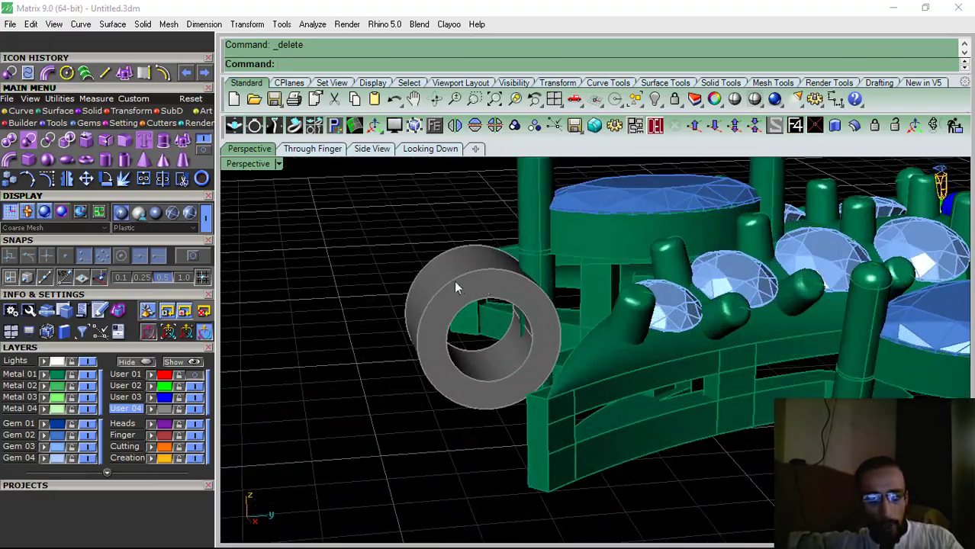
{"action": "scroll", "coordinate": [349, 370], "scroll_direction": "down", "scroll_amount": 6}
{"action": "right_click_drag", "start_coordinate": [731, 328], "coordinate": [620, 413]}
{"action": "scroll", "coordinate": [665, 372], "scroll_direction": "up", "scroll_amount": 6}
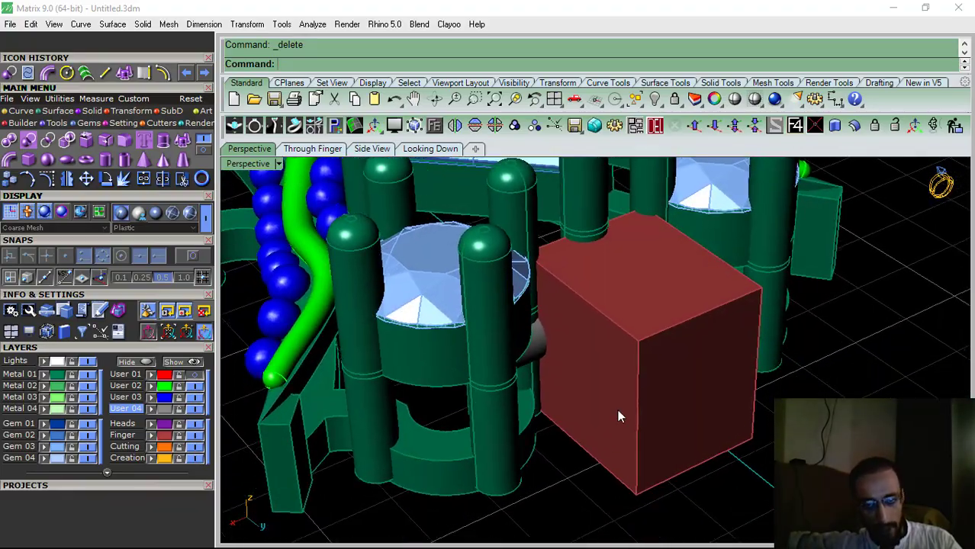
Subtract the red box from the green base frame with a Boolean difference to open clearance at the gem end
{"action": "left_click", "coordinate": [546, 389]}
{"action": "right_click_drag", "start_coordinate": [546, 390], "coordinate": [639, 327]}
{"action": "left_click_drag", "start_coordinate": [538, 357], "coordinate": [446, 361]}
{"action": "right_click_drag", "start_coordinate": [503, 358], "coordinate": [620, 287]}
{"action": "left_click_drag", "start_coordinate": [650, 325], "coordinate": [648, 299]}
{"action": "left_click", "coordinate": [579, 263]}
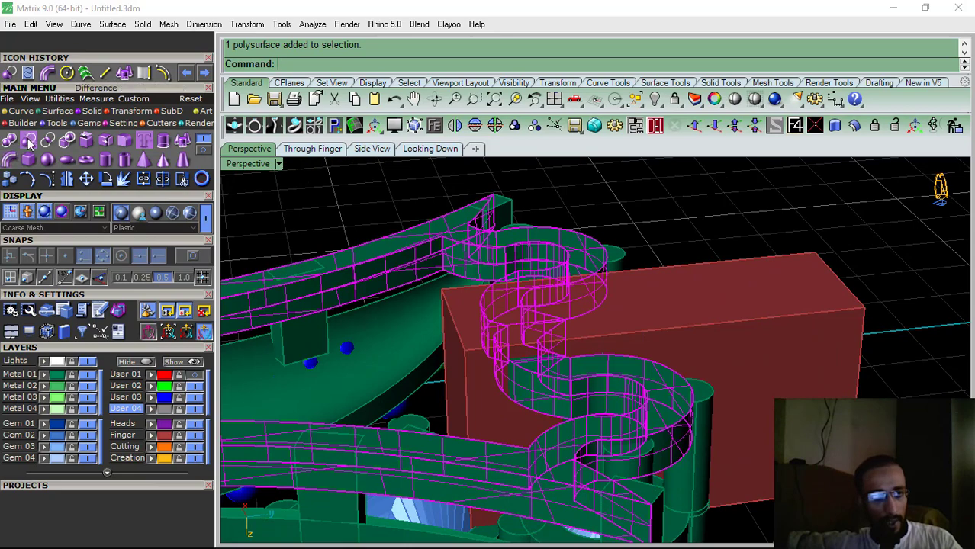
{"action": "left_click", "coordinate": [763, 308]}
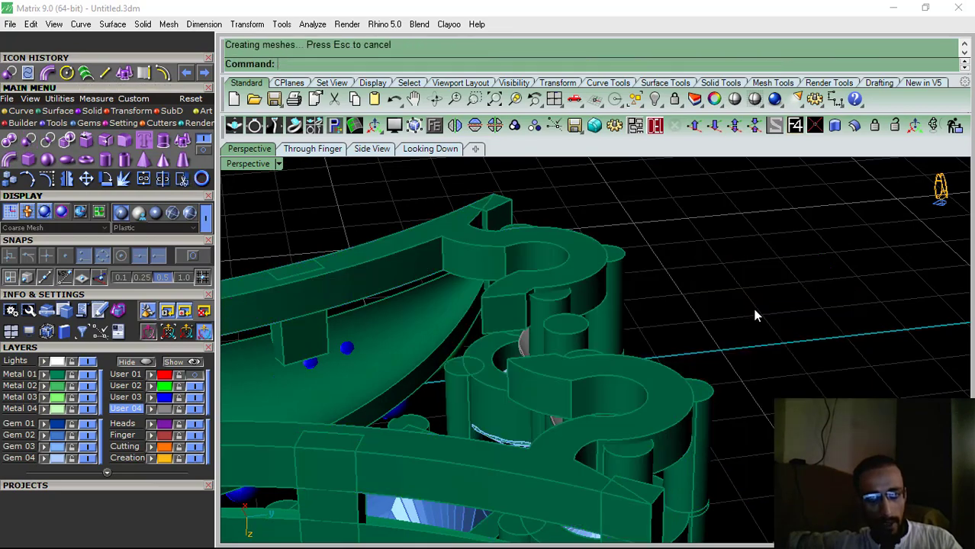
Ungroup the prong set and delete the leftover centre prong piece below the hinge pin
{"action": "right_click_drag", "start_coordinate": [758, 316], "coordinate": [602, 397]}
{"action": "left_click", "coordinate": [624, 374]}
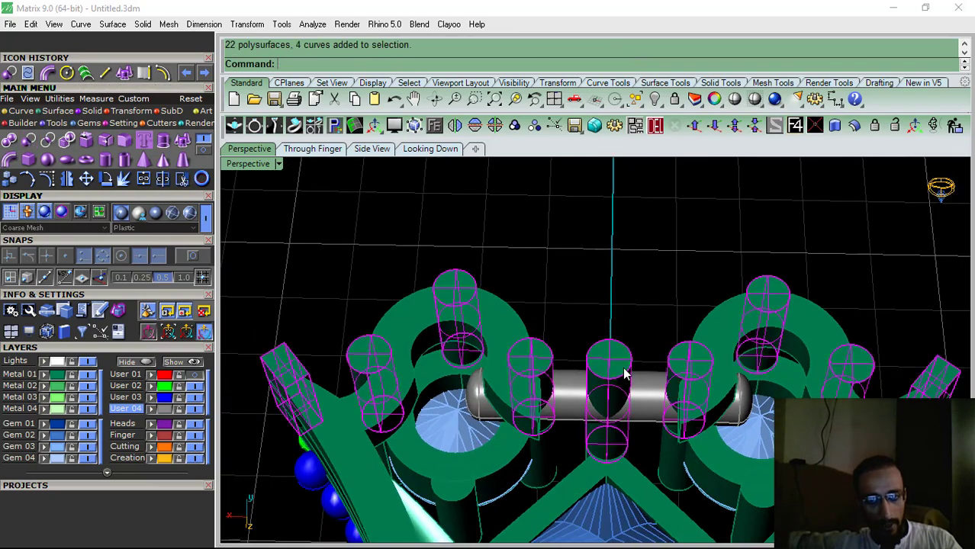
{"action": "left_click", "coordinate": [534, 126]}
{"action": "key", "text": "Delete"}
Copy the whole ornament with its tube in the Looking Down view so the copy's pointed ends meet the original's gem-end corners
{"action": "right_click_drag", "start_coordinate": [607, 404], "coordinate": [596, 242]}
{"action": "right_click_drag", "start_coordinate": [583, 480], "coordinate": [706, 359]}
{"action": "scroll", "coordinate": [604, 358], "scroll_direction": "down", "scroll_amount": 3}
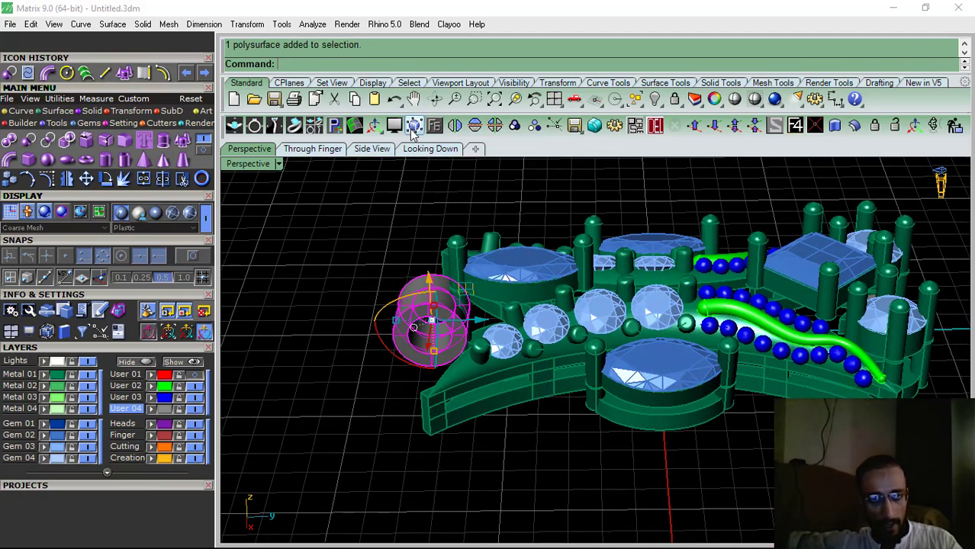
{"action": "scroll", "coordinate": [430, 261], "scroll_direction": "down", "scroll_amount": 5}
{"action": "left_click", "coordinate": [424, 149]}
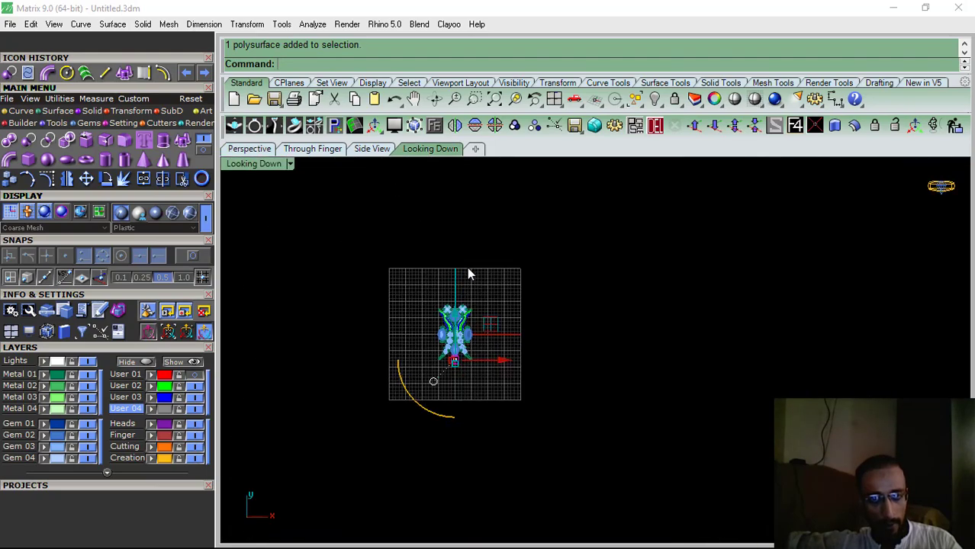
{"action": "scroll", "coordinate": [467, 360], "scroll_direction": "up", "scroll_amount": 8}
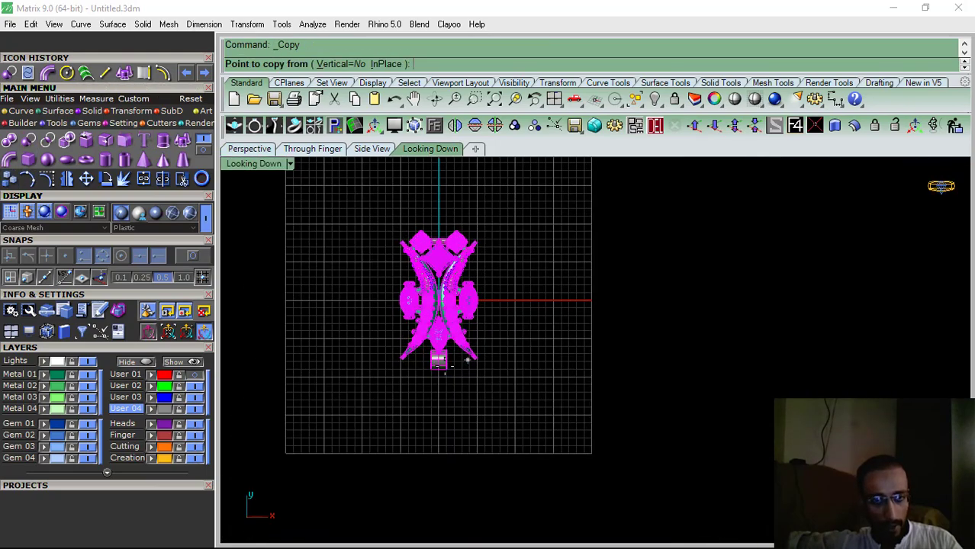
{"action": "left_click", "coordinate": [412, 359]}
{"action": "scroll", "coordinate": [409, 229], "scroll_direction": "up", "scroll_amount": 5}
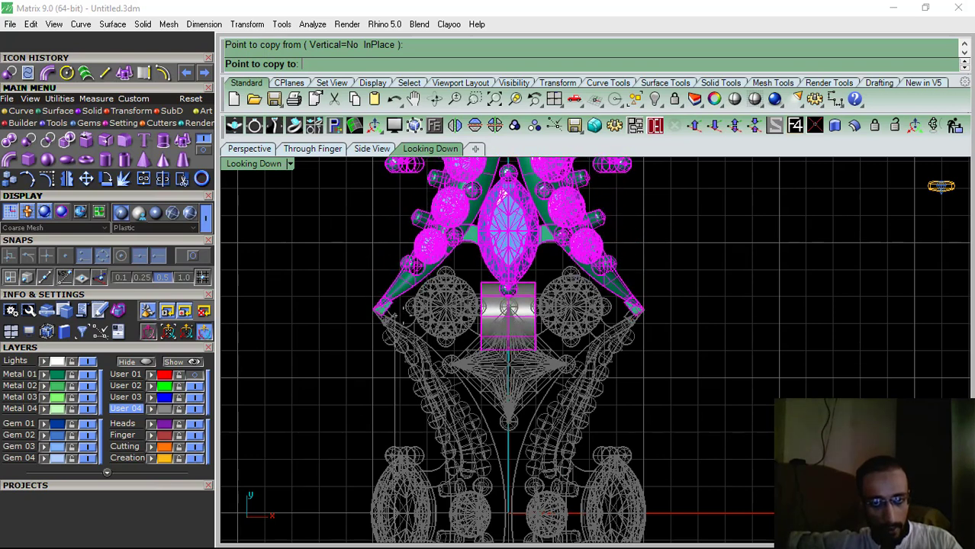
{"action": "right_click", "coordinate": [404, 314]}
Shift the hinge pin slightly toward the square gem so it lines up with the gem-end prong row inside the tube
{"action": "scroll", "coordinate": [479, 295], "scroll_direction": "up", "scroll_amount": 12}
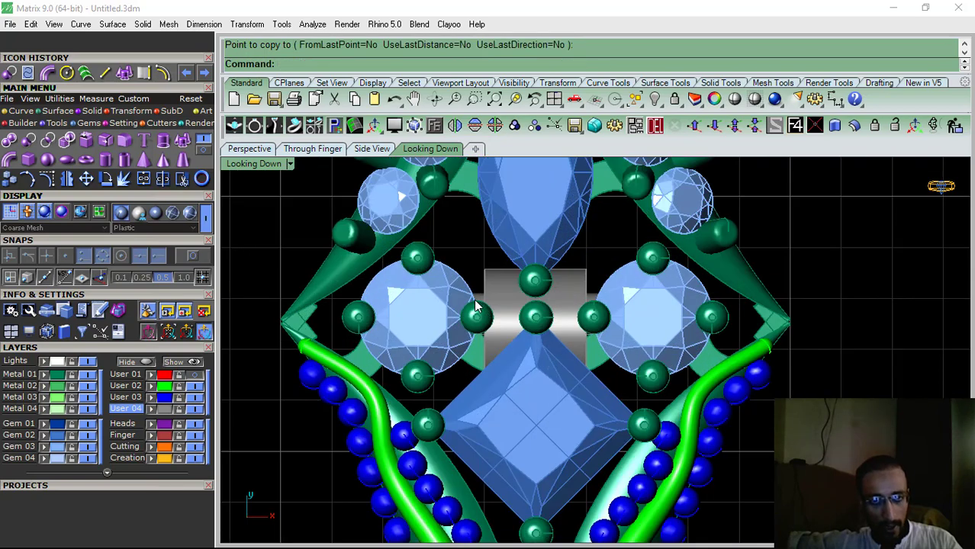
{"action": "left_click", "coordinate": [483, 294]}
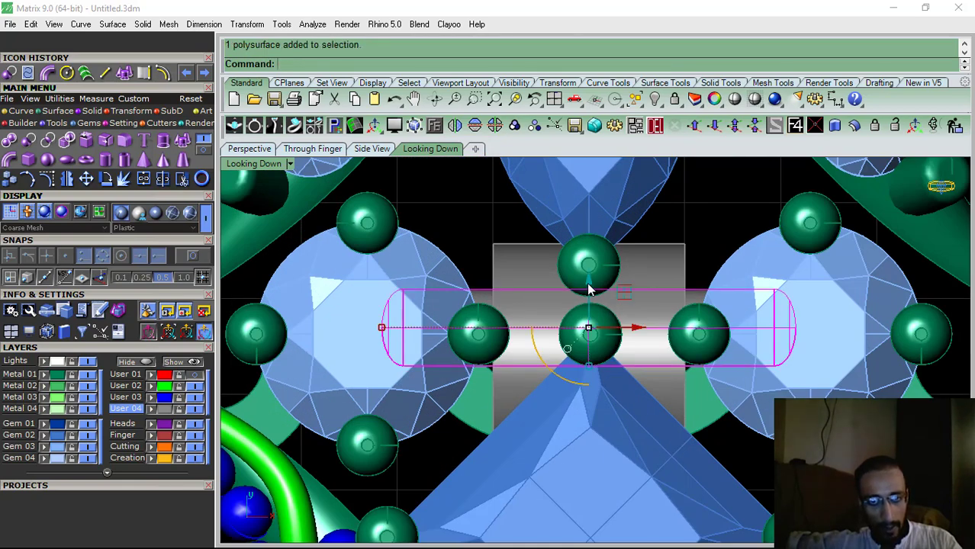
{"action": "left_click_drag", "start_coordinate": [588, 290], "coordinate": [589, 292]}
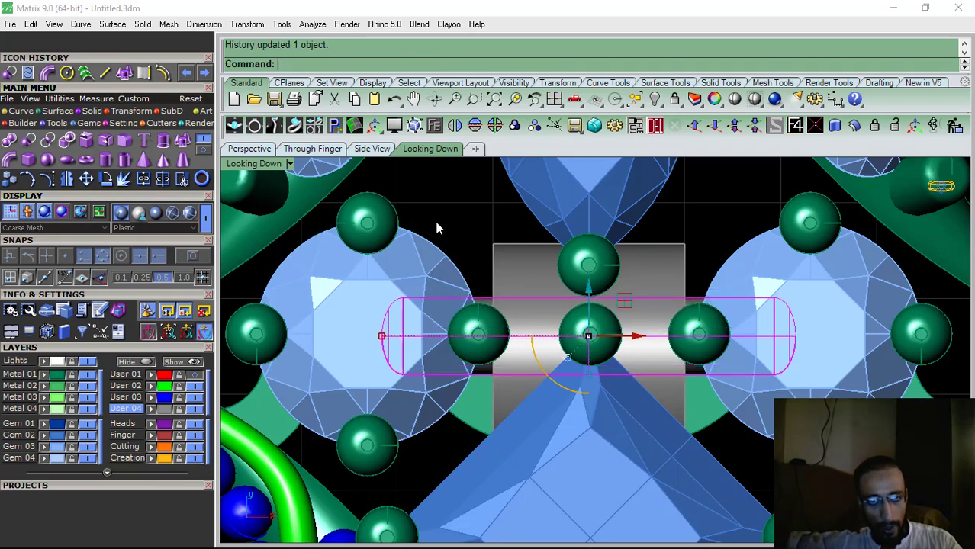
{"action": "scroll", "coordinate": [505, 308], "scroll_direction": "down", "scroll_amount": 8}
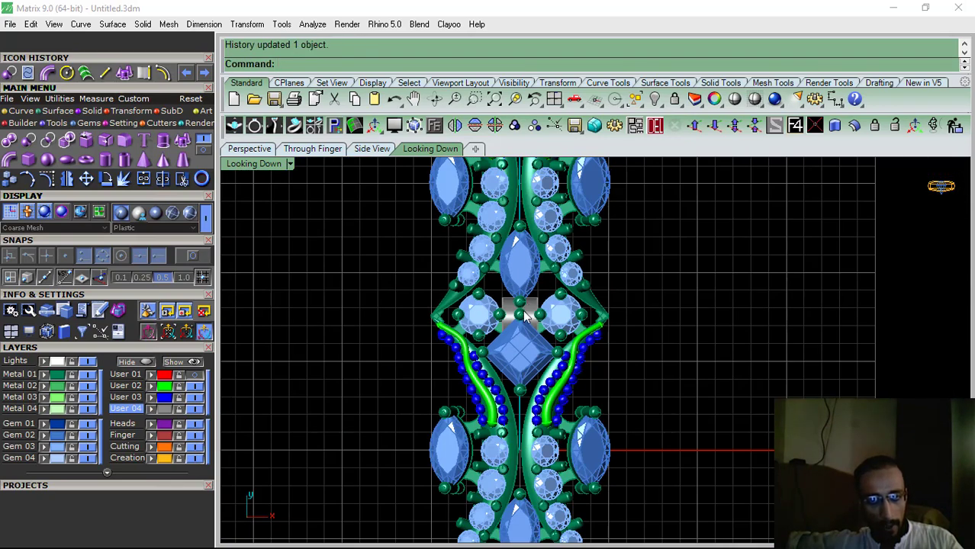
{"action": "scroll", "coordinate": [521, 307], "scroll_direction": "up", "scroll_amount": 6}
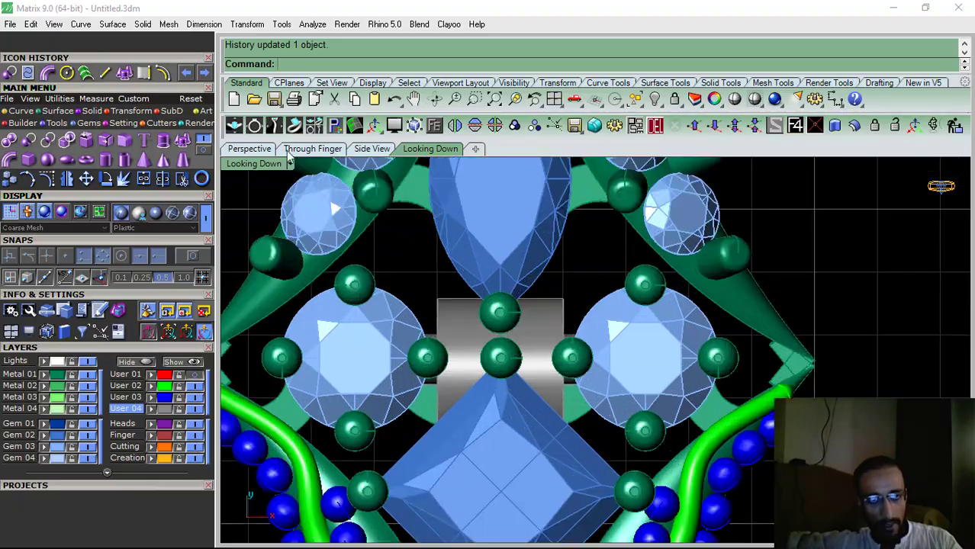
Delete the copied ornament and its leftover prong and frame-end pieces, keeping the copied tube around the pin
{"action": "left_click", "coordinate": [251, 149]}
{"action": "scroll", "coordinate": [526, 316], "scroll_direction": "up", "scroll_amount": 8}
{"action": "right_click_drag", "start_coordinate": [525, 316], "coordinate": [551, 308]}
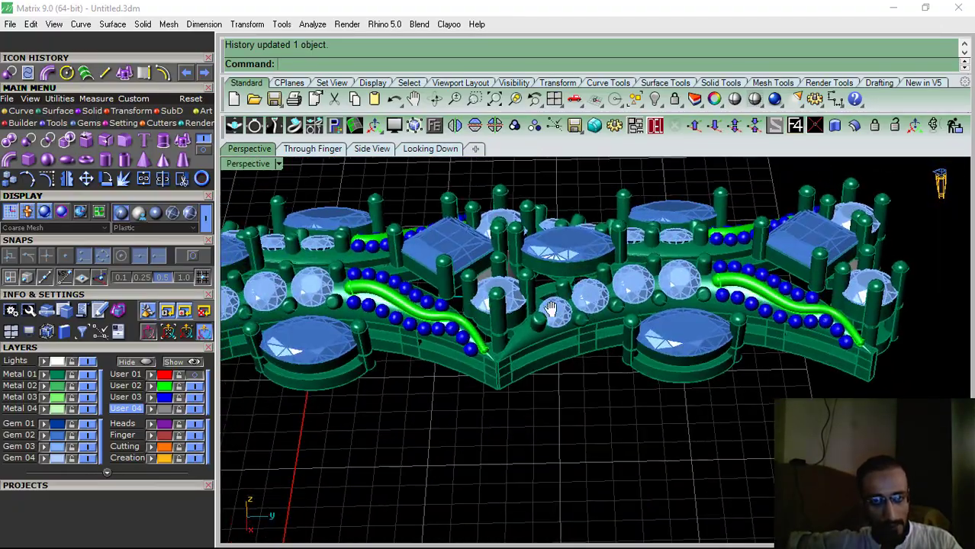
{"action": "left_click", "coordinate": [578, 308]}
{"action": "scroll", "coordinate": [533, 318], "scroll_direction": "down", "scroll_amount": 3}
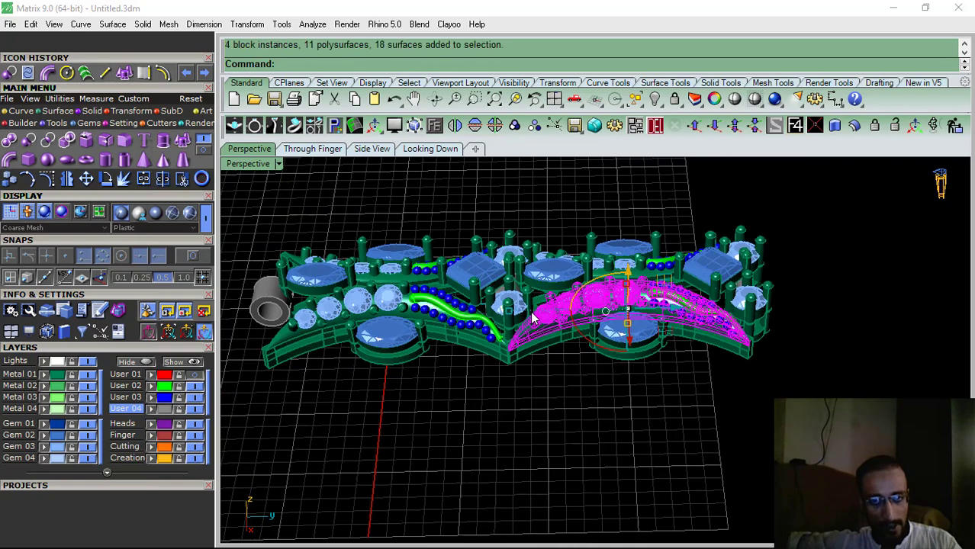
{"action": "left_click", "coordinate": [417, 149]}
{"action": "scroll", "coordinate": [519, 336], "scroll_direction": "down", "scroll_amount": 5}
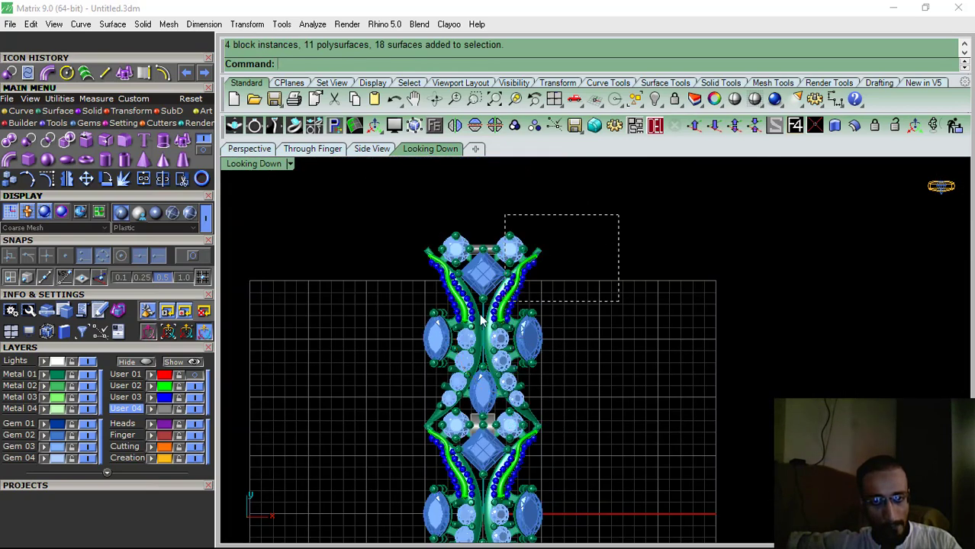
{"action": "left_click_drag", "start_coordinate": [366, 383], "coordinate": [365, 383]}
{"action": "key", "text": "Delete"}
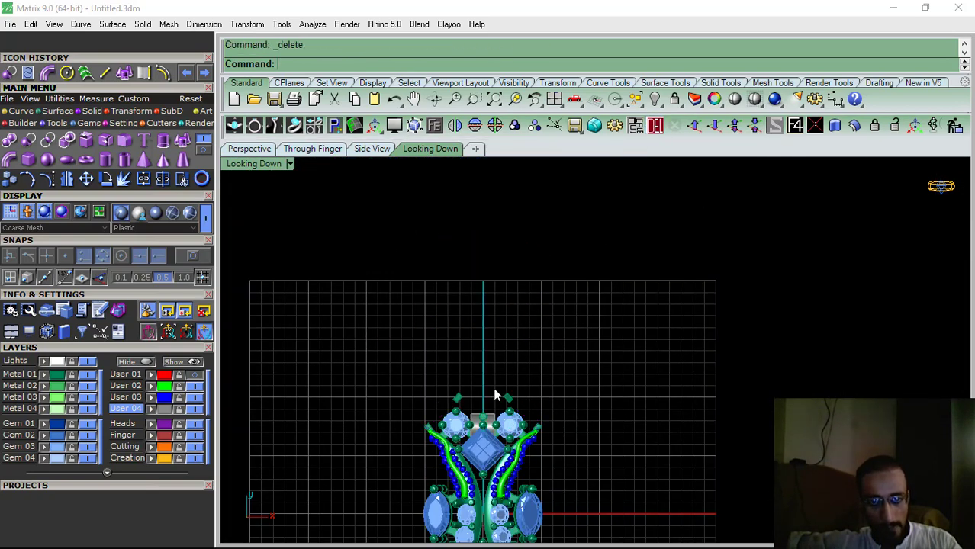
{"action": "scroll", "coordinate": [461, 383], "scroll_direction": "up", "scroll_amount": 5}
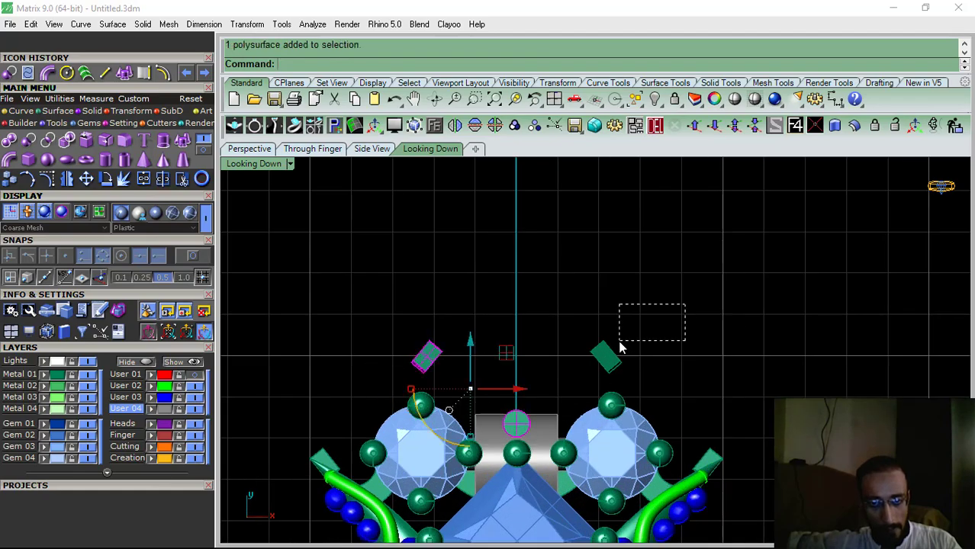
Try deleting the copied tube around the gem-end pin, and undo the deletion
{"action": "left_click", "coordinate": [250, 149]}
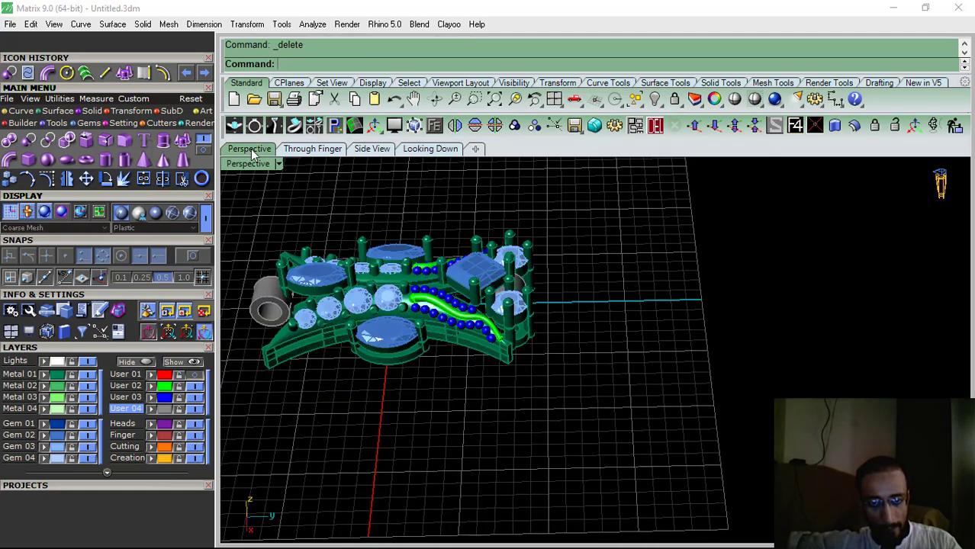
{"action": "right_click_drag", "start_coordinate": [438, 348], "coordinate": [391, 354]}
{"action": "scroll", "coordinate": [631, 331], "scroll_direction": "up", "scroll_amount": 5}
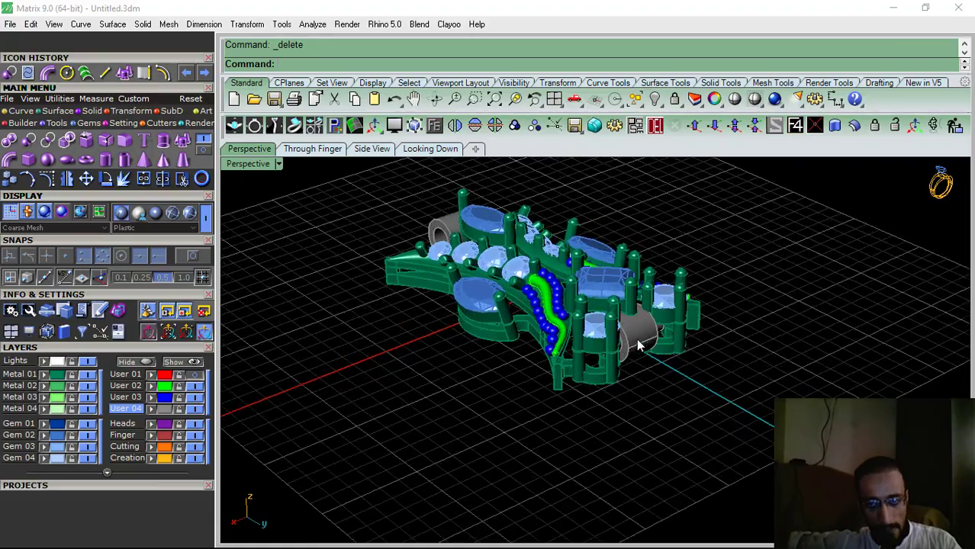
{"action": "left_click", "coordinate": [653, 347]}
{"action": "key", "text": "Delete"}
{"action": "right_click_drag", "start_coordinate": [614, 326], "coordinate": [540, 344]}
{"action": "key", "text": "ctrl+z"}
Try scaling the copied tube along the pin between the prongs, and delete the tube from the gem end
{"action": "scroll", "coordinate": [538, 309], "scroll_direction": "up", "scroll_amount": 4}
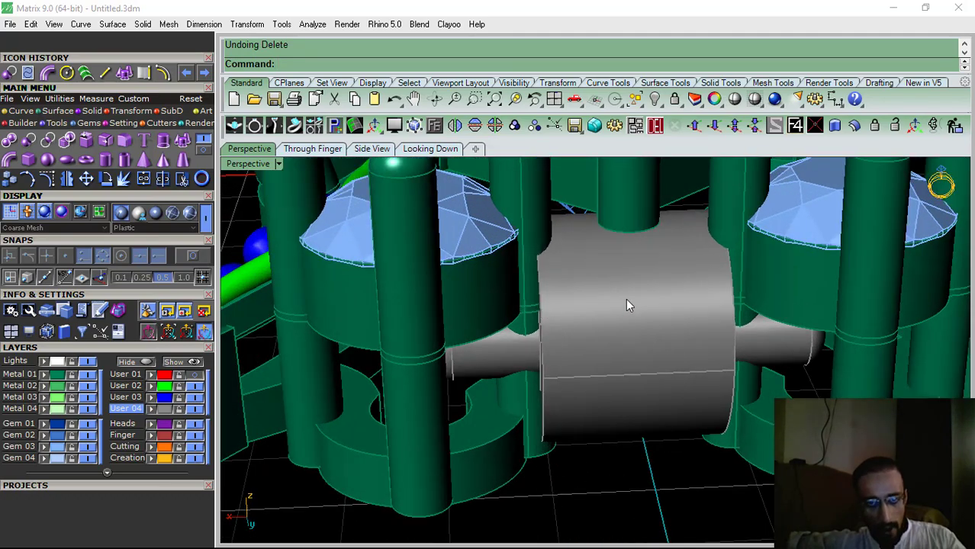
{"action": "scroll", "coordinate": [621, 306], "scroll_direction": "up", "scroll_amount": 5}
{"action": "left_click", "coordinate": [551, 302]}
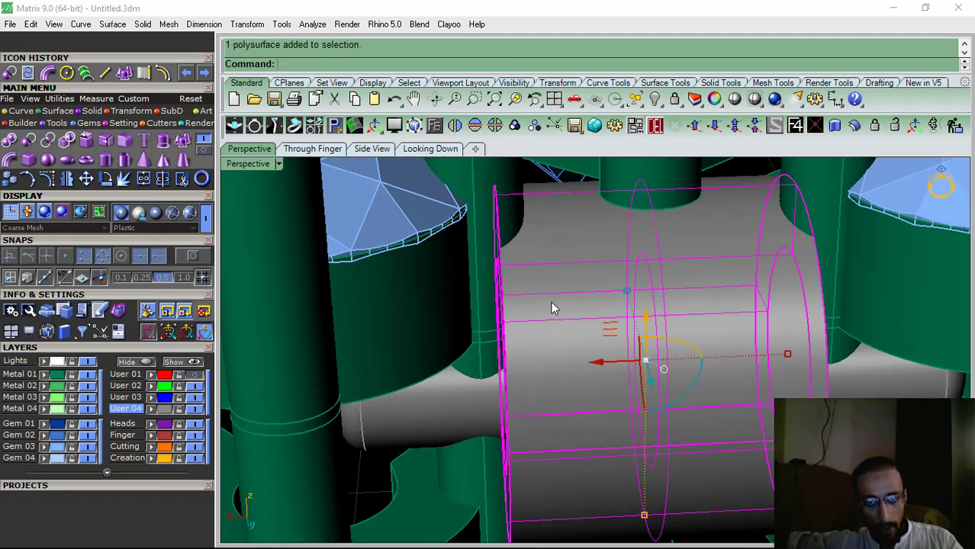
{"action": "right_click_drag", "start_coordinate": [479, 335], "coordinate": [779, 389]}
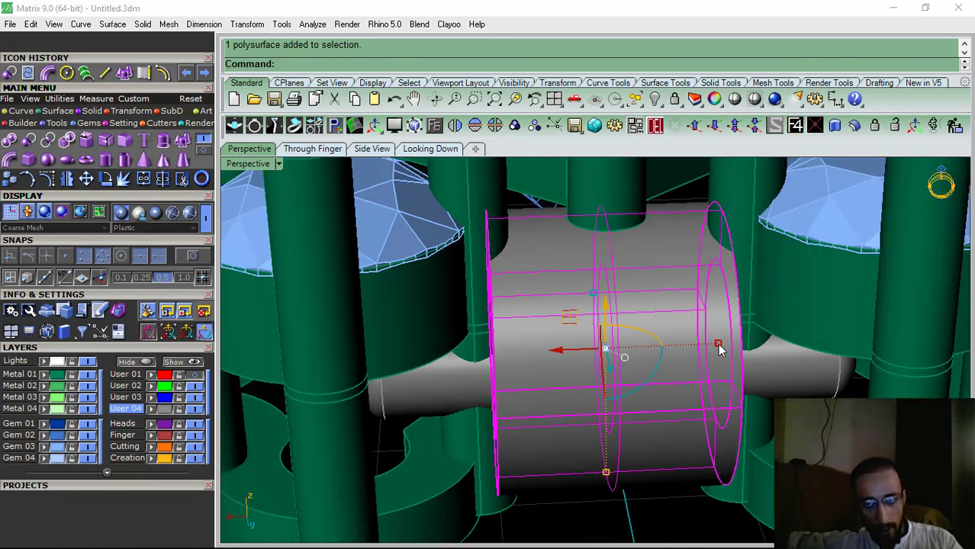
{"action": "scroll", "coordinate": [574, 374], "scroll_direction": "down", "scroll_amount": 5}
{"action": "right_click_drag", "start_coordinate": [566, 382], "coordinate": [587, 383]}
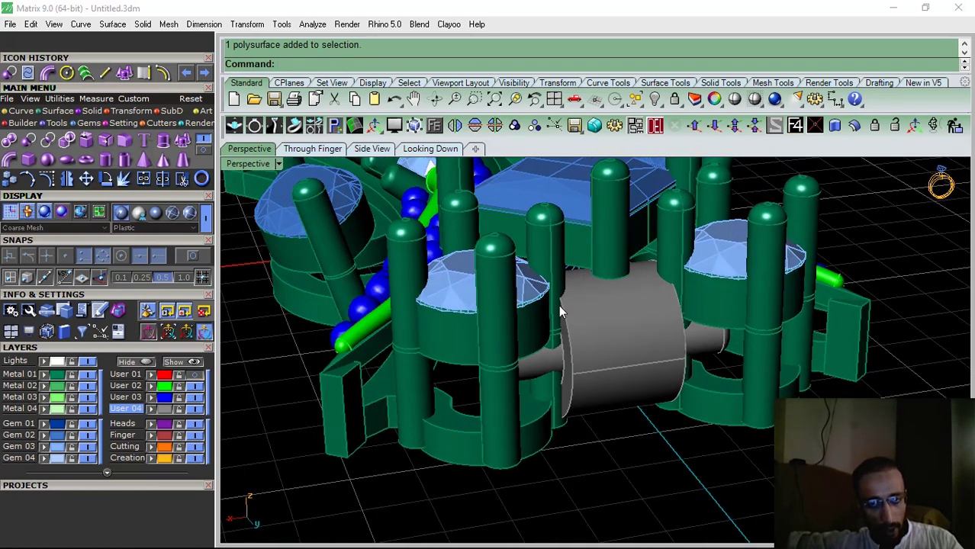
{"action": "left_click", "coordinate": [605, 349]}
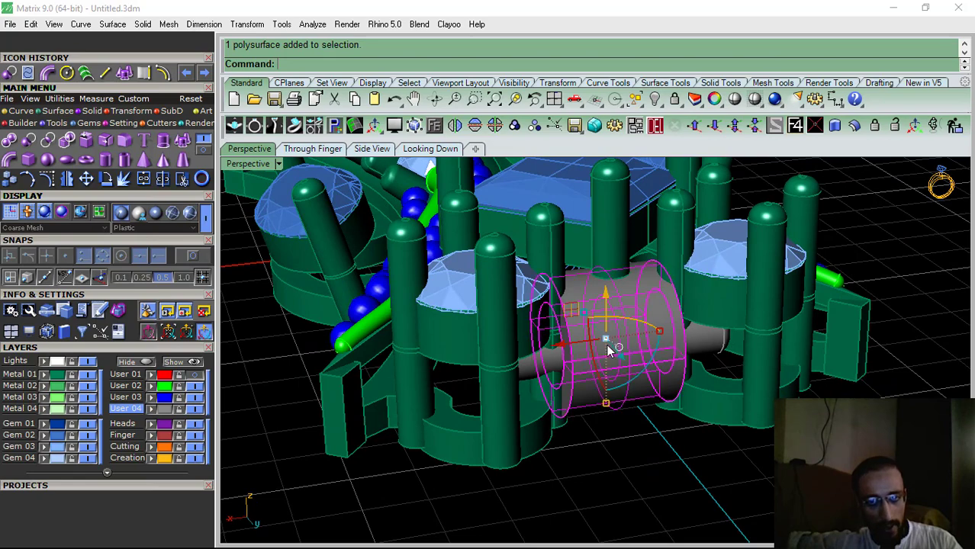
{"action": "right_click_drag", "start_coordinate": [685, 344], "coordinate": [599, 348]}
{"action": "scroll", "coordinate": [613, 330], "scroll_direction": "up", "scroll_amount": 4}
{"action": "left_click_drag", "start_coordinate": [599, 348], "coordinate": [604, 351]}
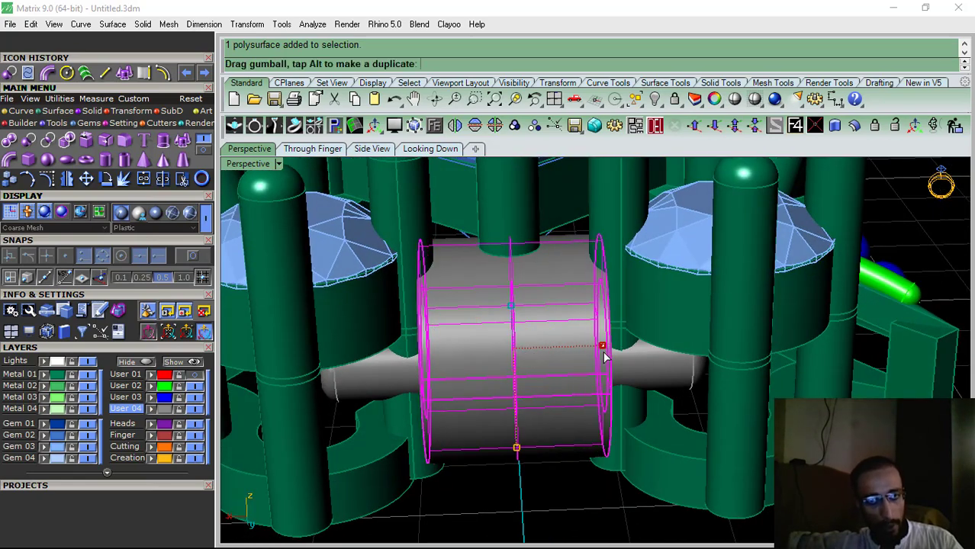
{"action": "left_click", "coordinate": [656, 125]}
Group the complete ornament together with its pointed-end tube and gem-end pin
{"action": "scroll", "coordinate": [508, 344], "scroll_direction": "down", "scroll_amount": 8}
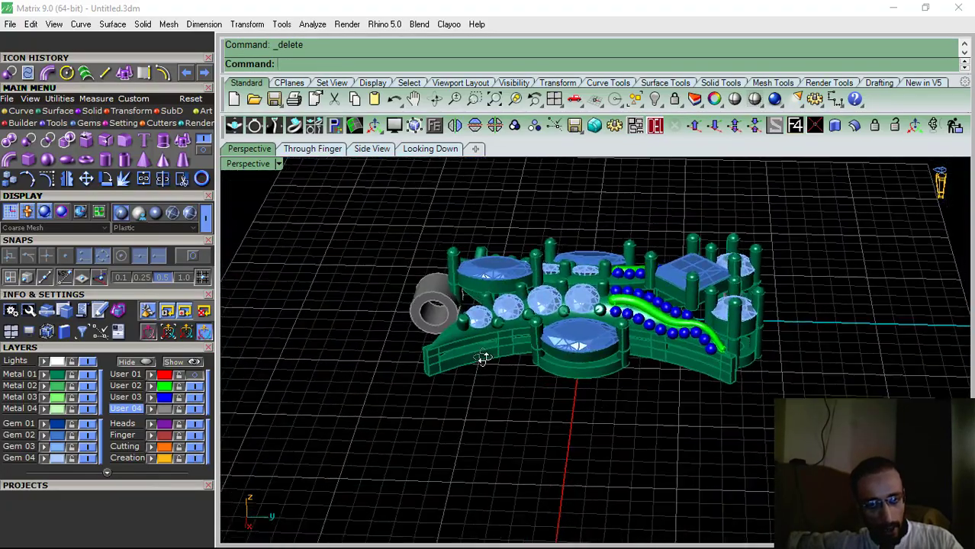
{"action": "mouse_move", "coordinate": [482, 358]}
{"action": "right_mouse_down"}
{"action": "mouse_move", "coordinate": [513, 302]}
{"action": "mouse_move", "coordinate": [496, 348]}
{"action": "right_mouse_up"}
{"action": "scroll", "coordinate": [485, 357], "scroll_direction": "down", "scroll_amount": 5}
{"action": "left_click_drag", "start_coordinate": [662, 224], "coordinate": [335, 441]}
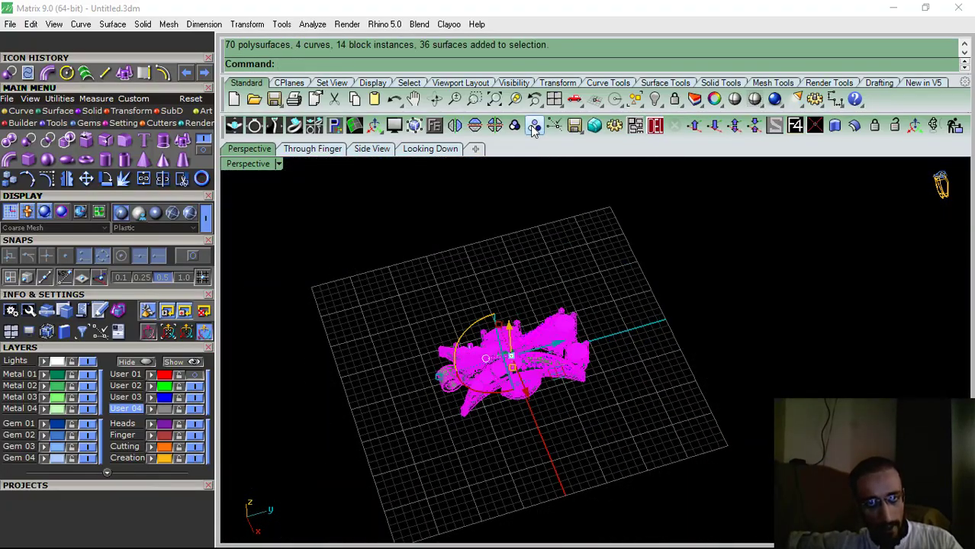
Duplicate the grouped ornament in the Looking Down view, placing the copy's pointed ends on the original's gem-end corners
{"action": "left_click", "coordinate": [443, 150]}
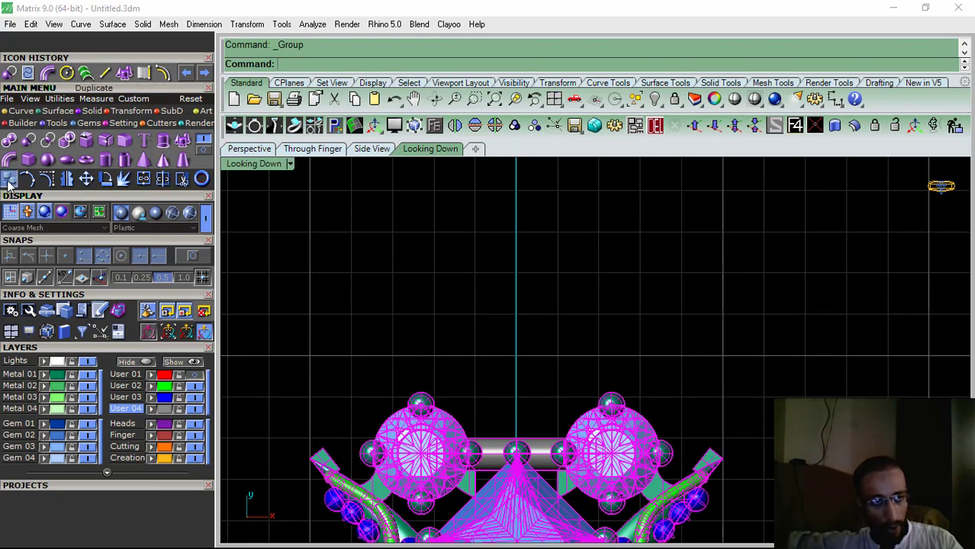
{"action": "left_click", "coordinate": [10, 180]}
{"action": "scroll", "coordinate": [372, 300], "scroll_direction": "up", "scroll_amount": 10}
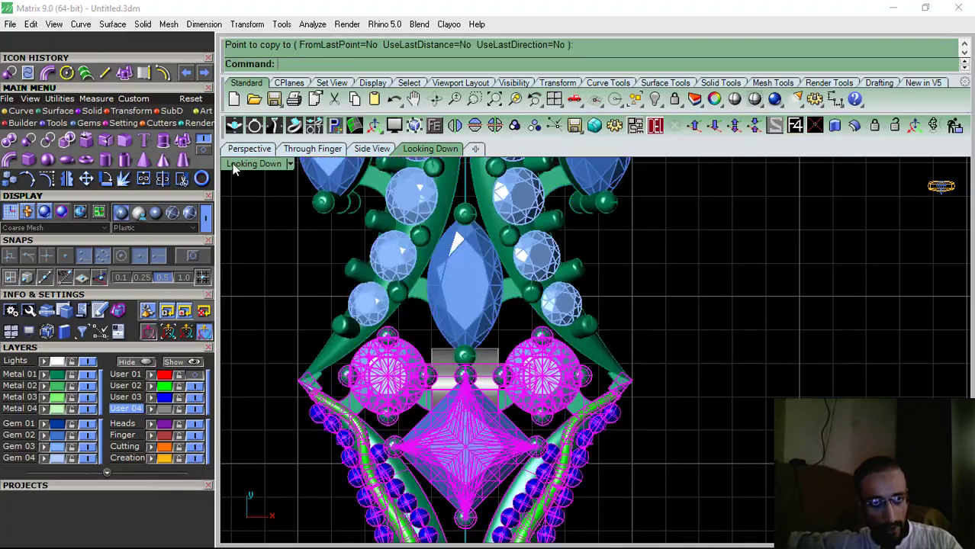
Examine the hinge joint between the two linked ornaments from several angles in the Perspective view
{"action": "left_click", "coordinate": [250, 148]}
{"action": "key", "text": "Escape"}
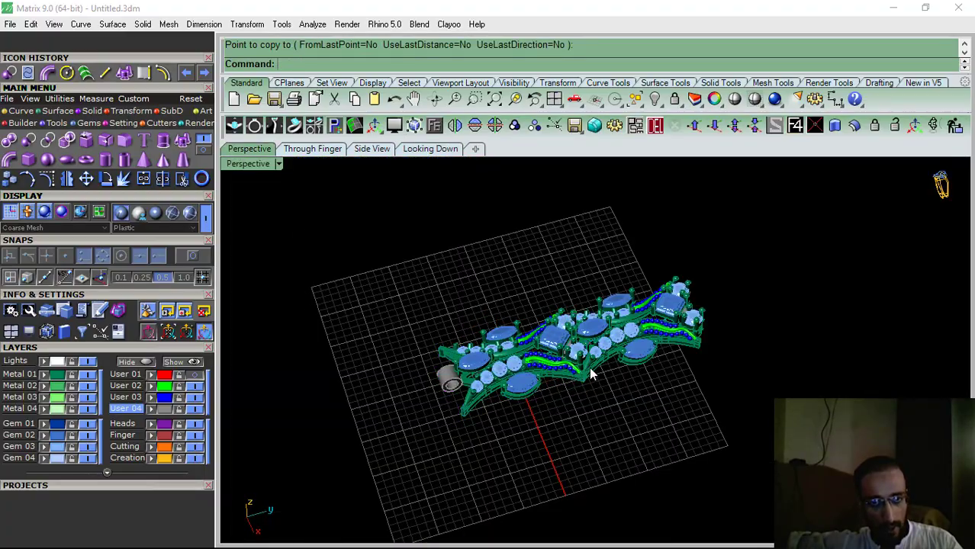
{"action": "scroll", "coordinate": [576, 346], "scroll_direction": "up", "scroll_amount": 5}
{"action": "right_click_drag", "start_coordinate": [576, 346], "coordinate": [552, 362]}
{"action": "right_click_drag", "start_coordinate": [576, 399], "coordinate": [568, 336]}
{"action": "scroll", "coordinate": [530, 361], "scroll_direction": "up", "scroll_amount": 7}
{"action": "right_click_drag", "start_coordinate": [530, 361], "coordinate": [581, 389]}
{"action": "scroll", "coordinate": [576, 402], "scroll_direction": "down", "scroll_amount": 6}
{"action": "scroll", "coordinate": [559, 323], "scroll_direction": "down", "scroll_amount": 4}
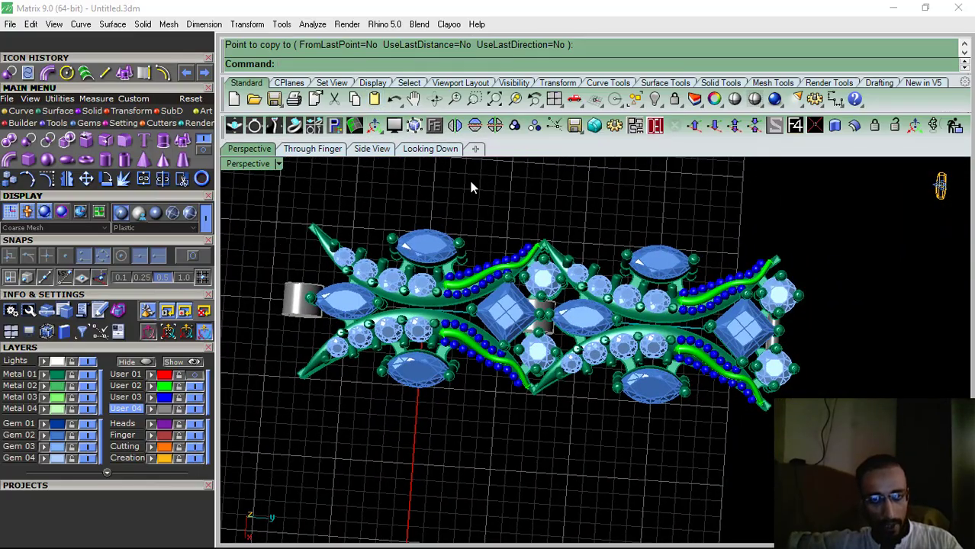
Duplicate the second ornament onto its own gem end to add a third linked piece, and show the chain in Perspective
{"action": "left_click", "coordinate": [432, 149]}
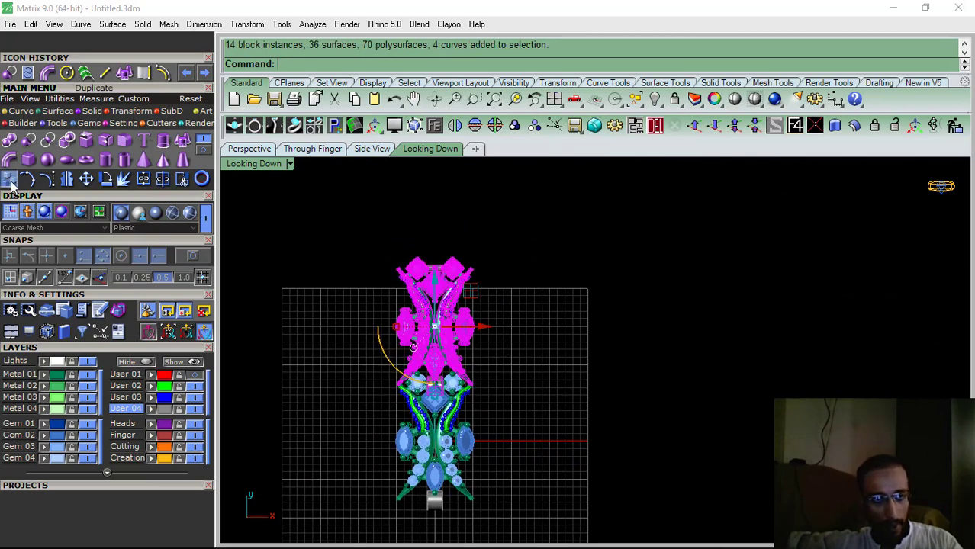
{"action": "scroll", "coordinate": [404, 416], "scroll_direction": "up", "scroll_amount": 4}
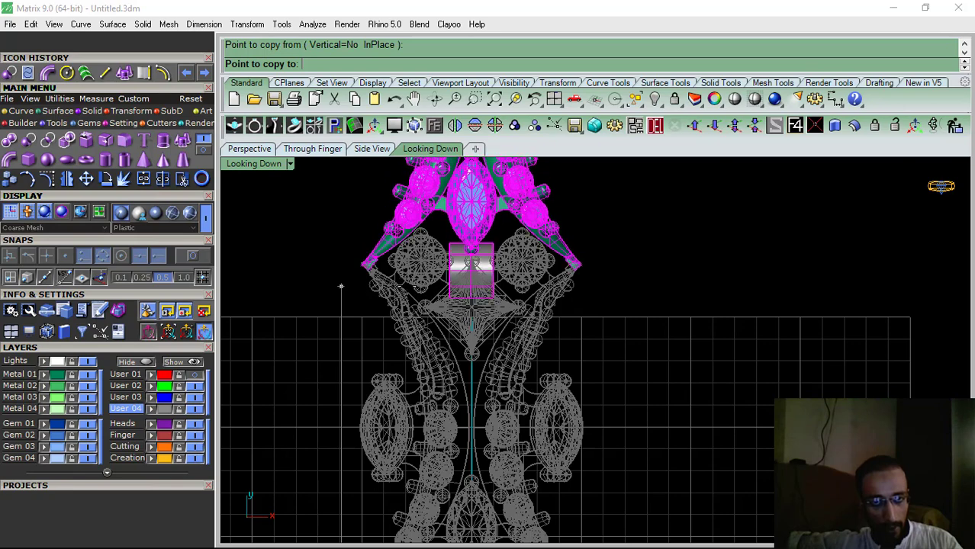
{"action": "left_click", "coordinate": [404, 292]}
{"action": "key", "text": "Return"}
{"action": "scroll", "coordinate": [580, 336], "scroll_direction": "down", "scroll_amount": 6}
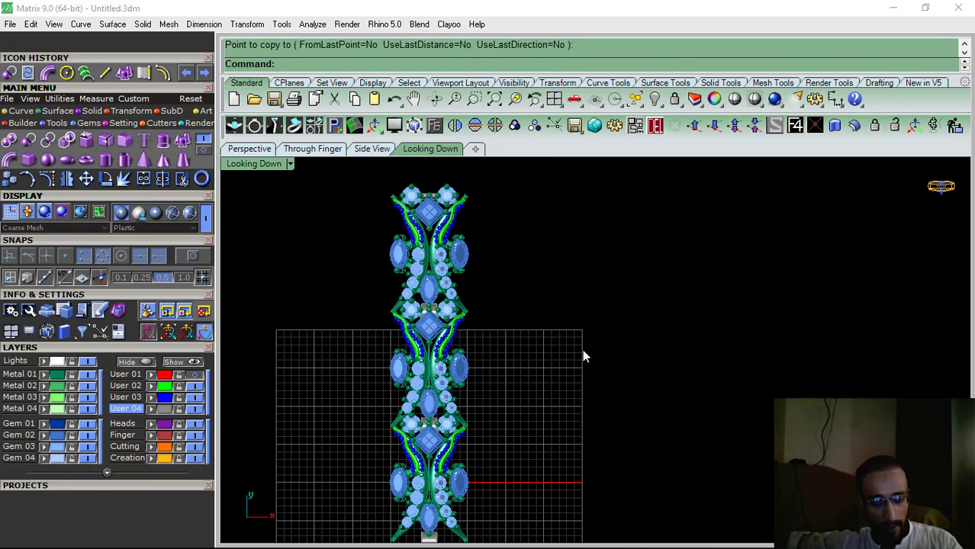
{"action": "left_click", "coordinate": [249, 148]}
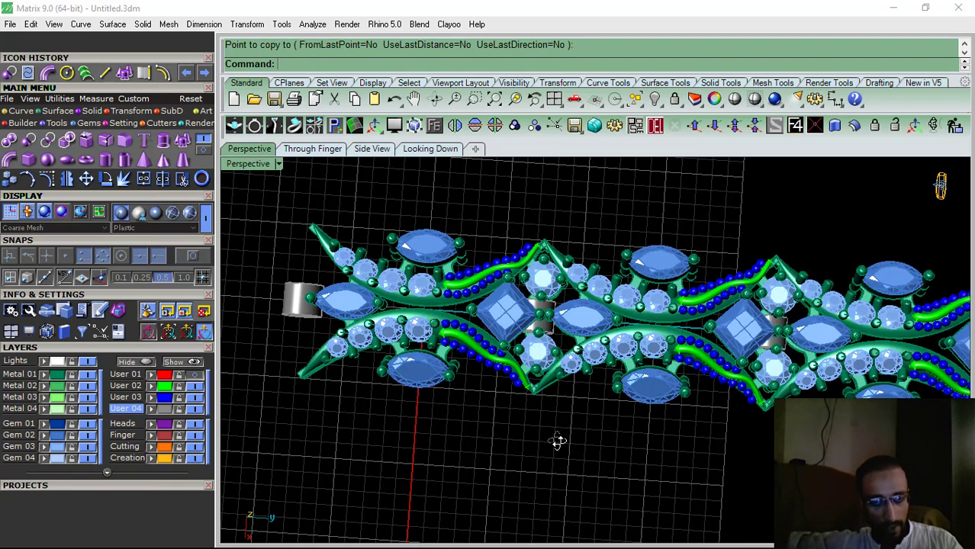
Undo the last duplication, removing the third ornament so only two linked pieces remain
{"action": "right_click_drag", "start_coordinate": [557, 441], "coordinate": [580, 203]}
{"action": "key", "text": "ctrl+z"}
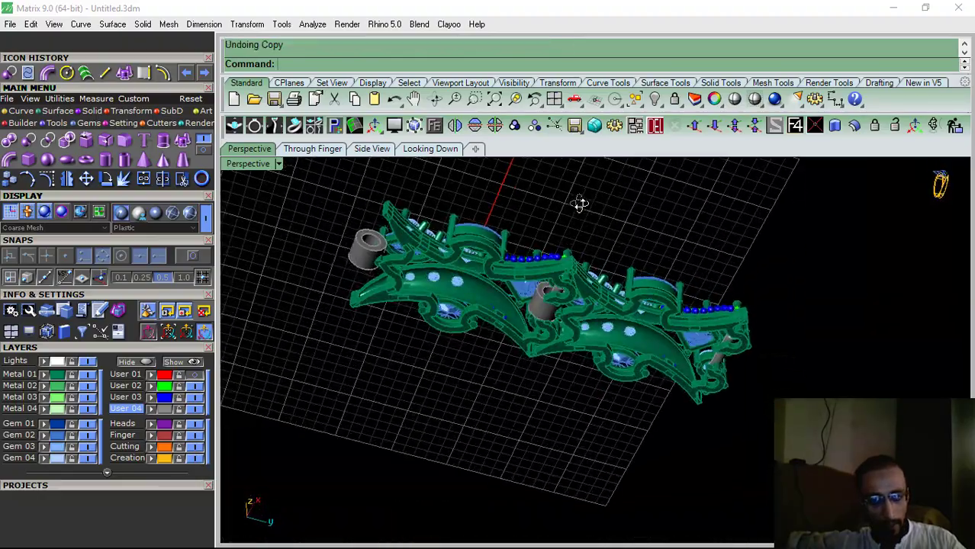
Examine the two linked ornaments, their hinge joint and the free end tube from several angles in the Looking Down and Perspective views
{"action": "scroll", "coordinate": [543, 319], "scroll_direction": "up", "scroll_amount": 8}
{"action": "right_click_drag", "start_coordinate": [557, 331], "coordinate": [555, 317]}
{"action": "right_click_drag", "start_coordinate": [590, 385], "coordinate": [592, 337]}
{"action": "left_click", "coordinate": [431, 150]}
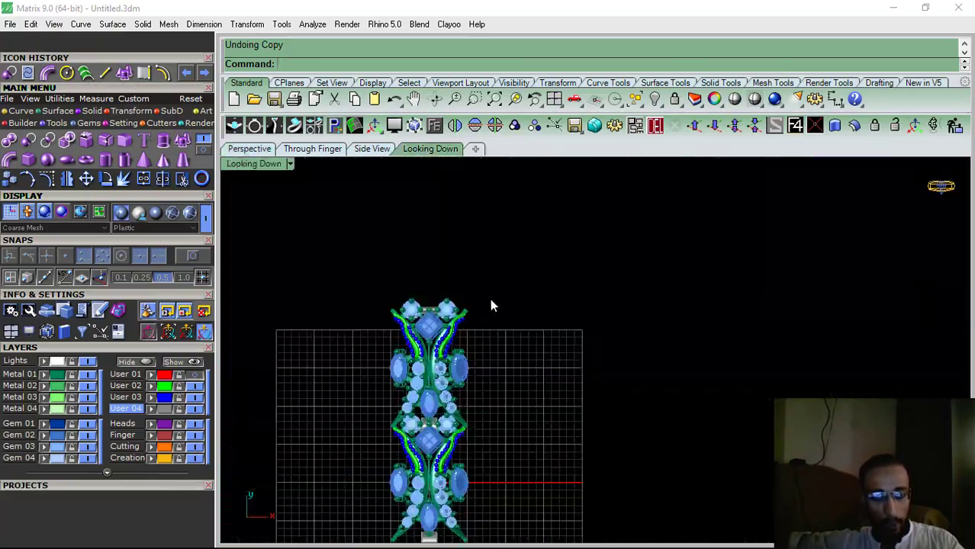
{"action": "left_click", "coordinate": [250, 150]}
{"action": "right_click_drag", "start_coordinate": [566, 380], "coordinate": [636, 341]}
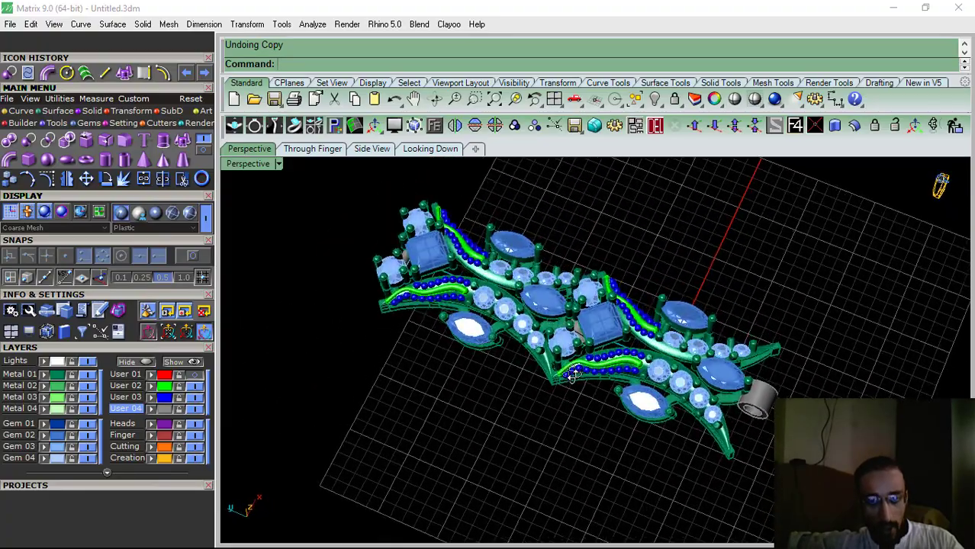
{"action": "right_click_drag", "start_coordinate": [578, 417], "coordinate": [727, 415]}
{"action": "right_click_drag", "start_coordinate": [418, 317], "coordinate": [380, 373]}
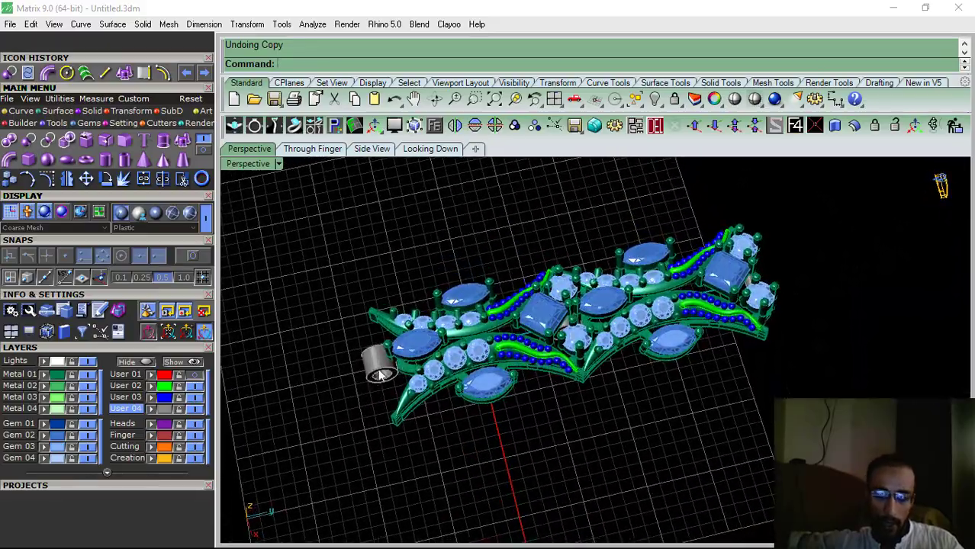
{"action": "right_click_drag", "start_coordinate": [483, 410], "coordinate": [394, 364]}
{"action": "scroll", "coordinate": [381, 353], "scroll_direction": "up", "scroll_amount": 6}
{"action": "scroll", "coordinate": [394, 359], "scroll_direction": "down", "scroll_amount": 4}
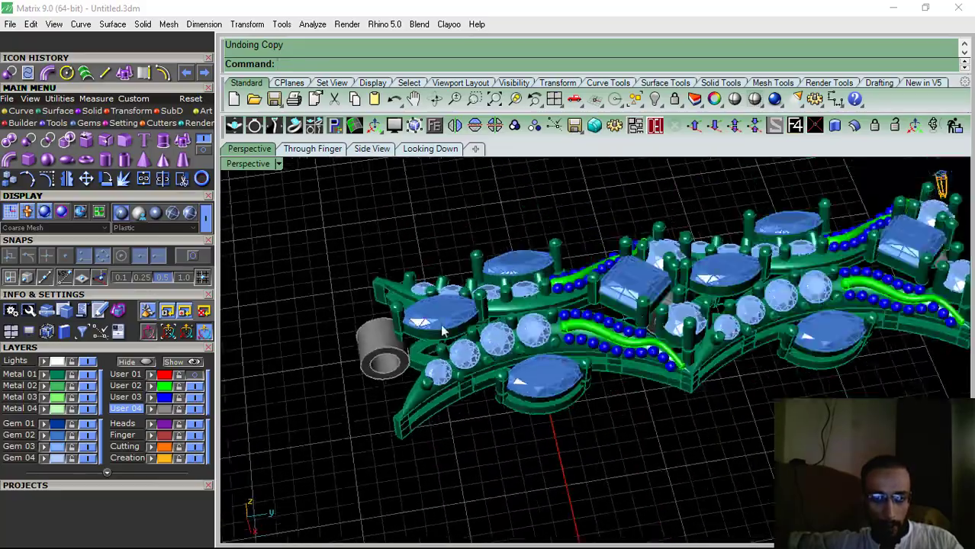
{"action": "right_click_drag", "start_coordinate": [636, 315], "coordinate": [568, 388], "text": "shift"}
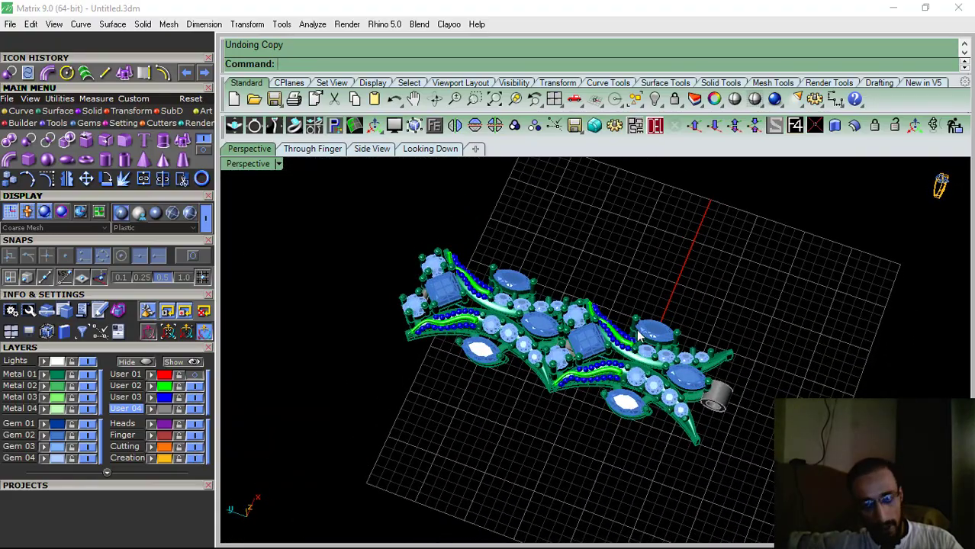
{"action": "mouse_move", "coordinate": [639, 336]}
{"action": "right_mouse_down"}
{"action": "mouse_move", "coordinate": [641, 412]}
{"action": "mouse_move", "coordinate": [637, 315]}
{"action": "mouse_move", "coordinate": [637, 326]}
{"action": "right_mouse_up"}
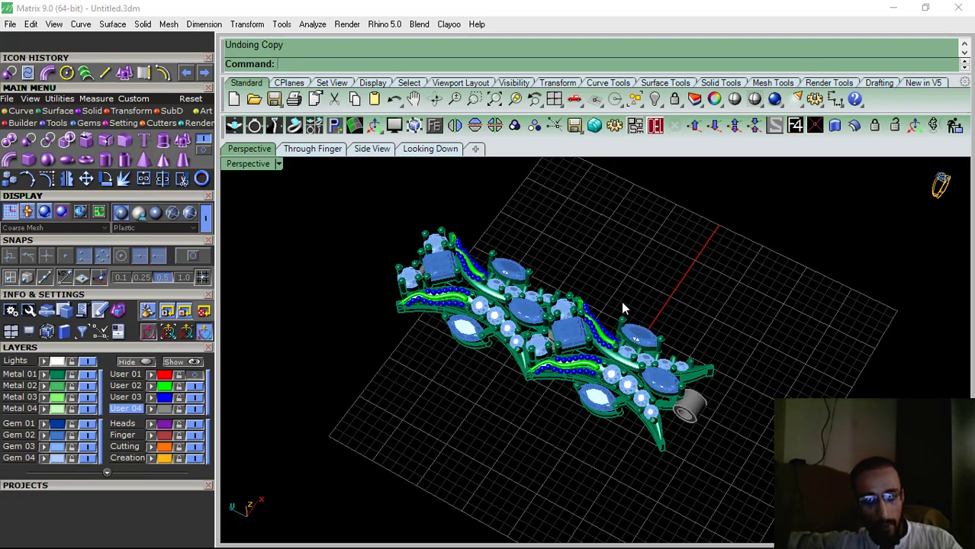
{"action": "right_click_drag", "start_coordinate": [545, 329], "coordinate": [554, 348]}
{"action": "mouse_move", "coordinate": [341, 539]}
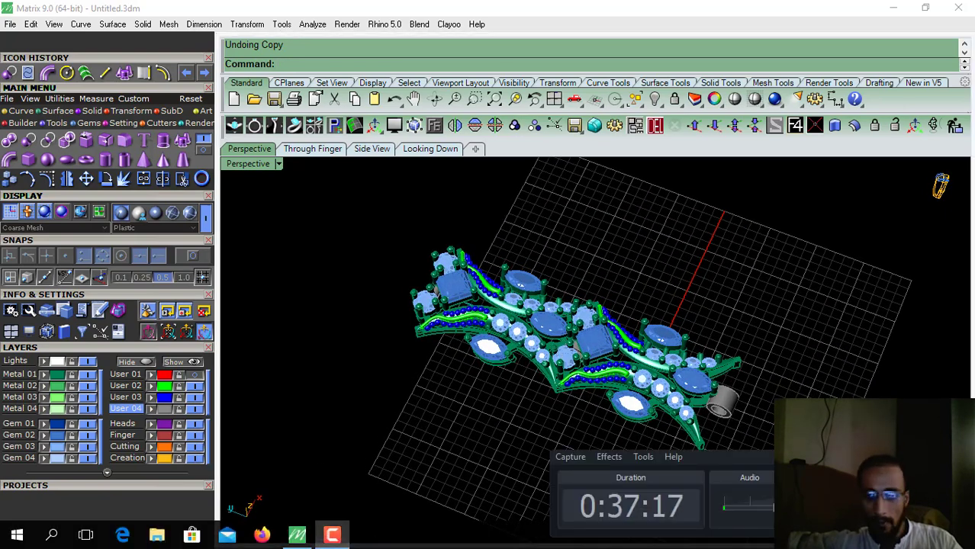